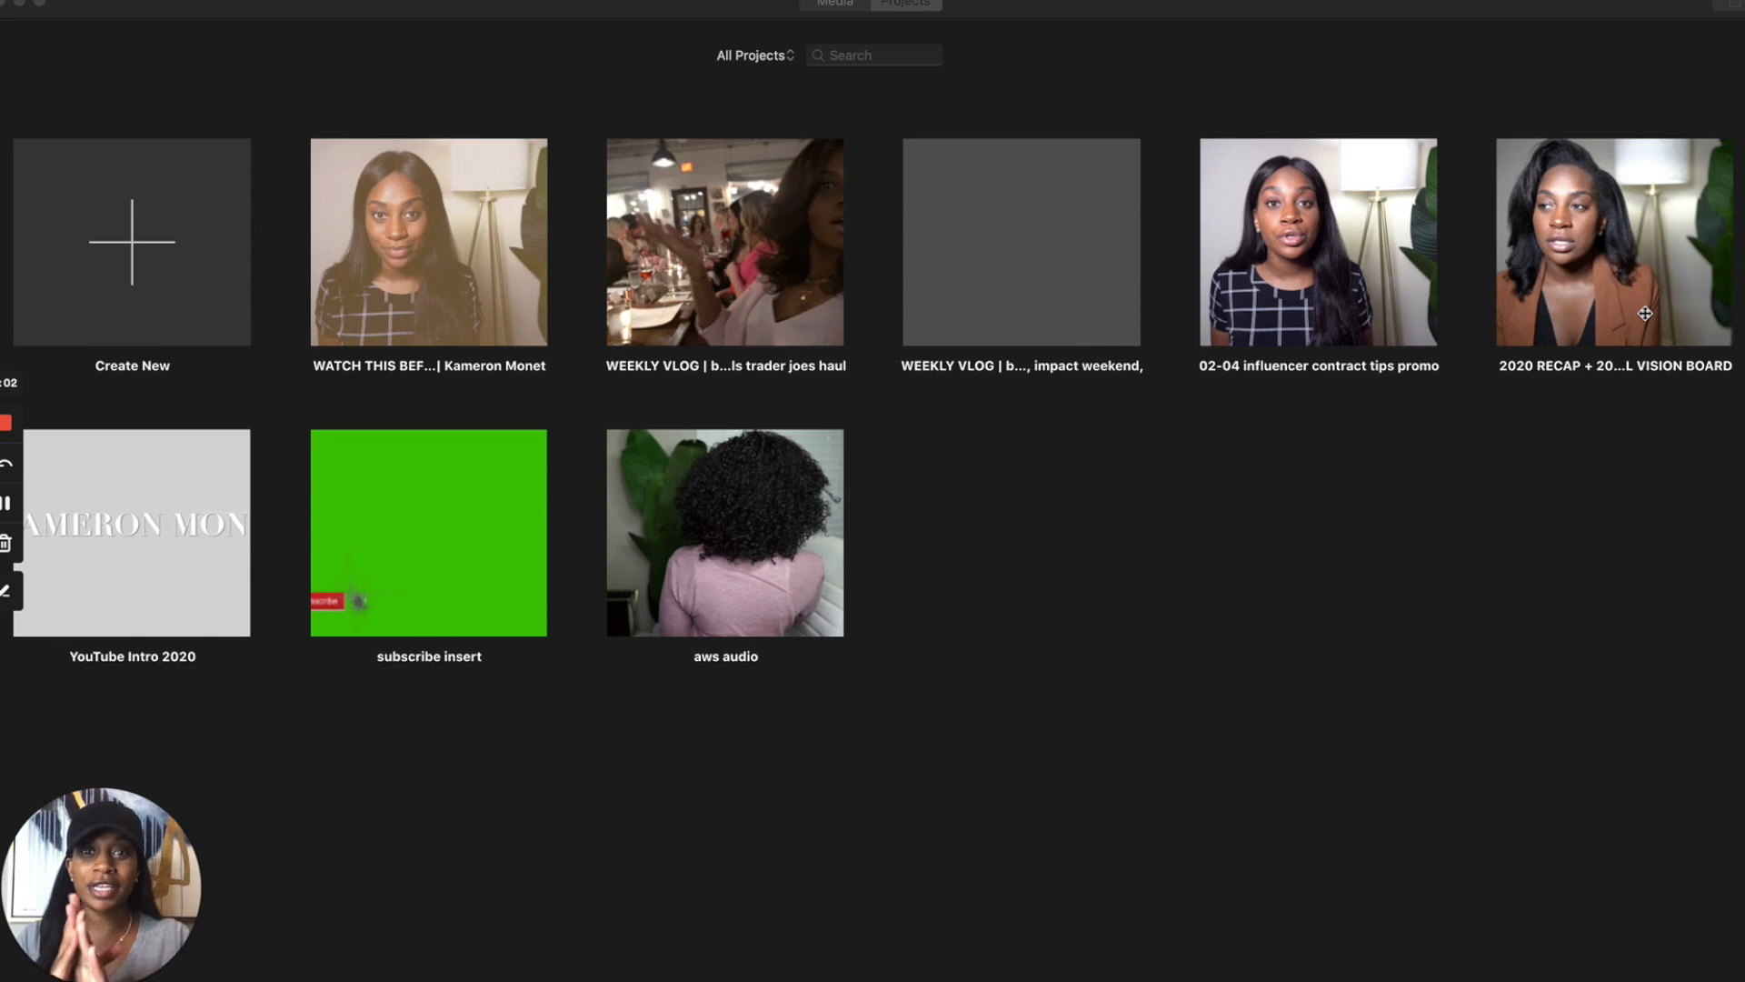
Open the LaCie External Edits library from the external drive.
click(1170, 52)
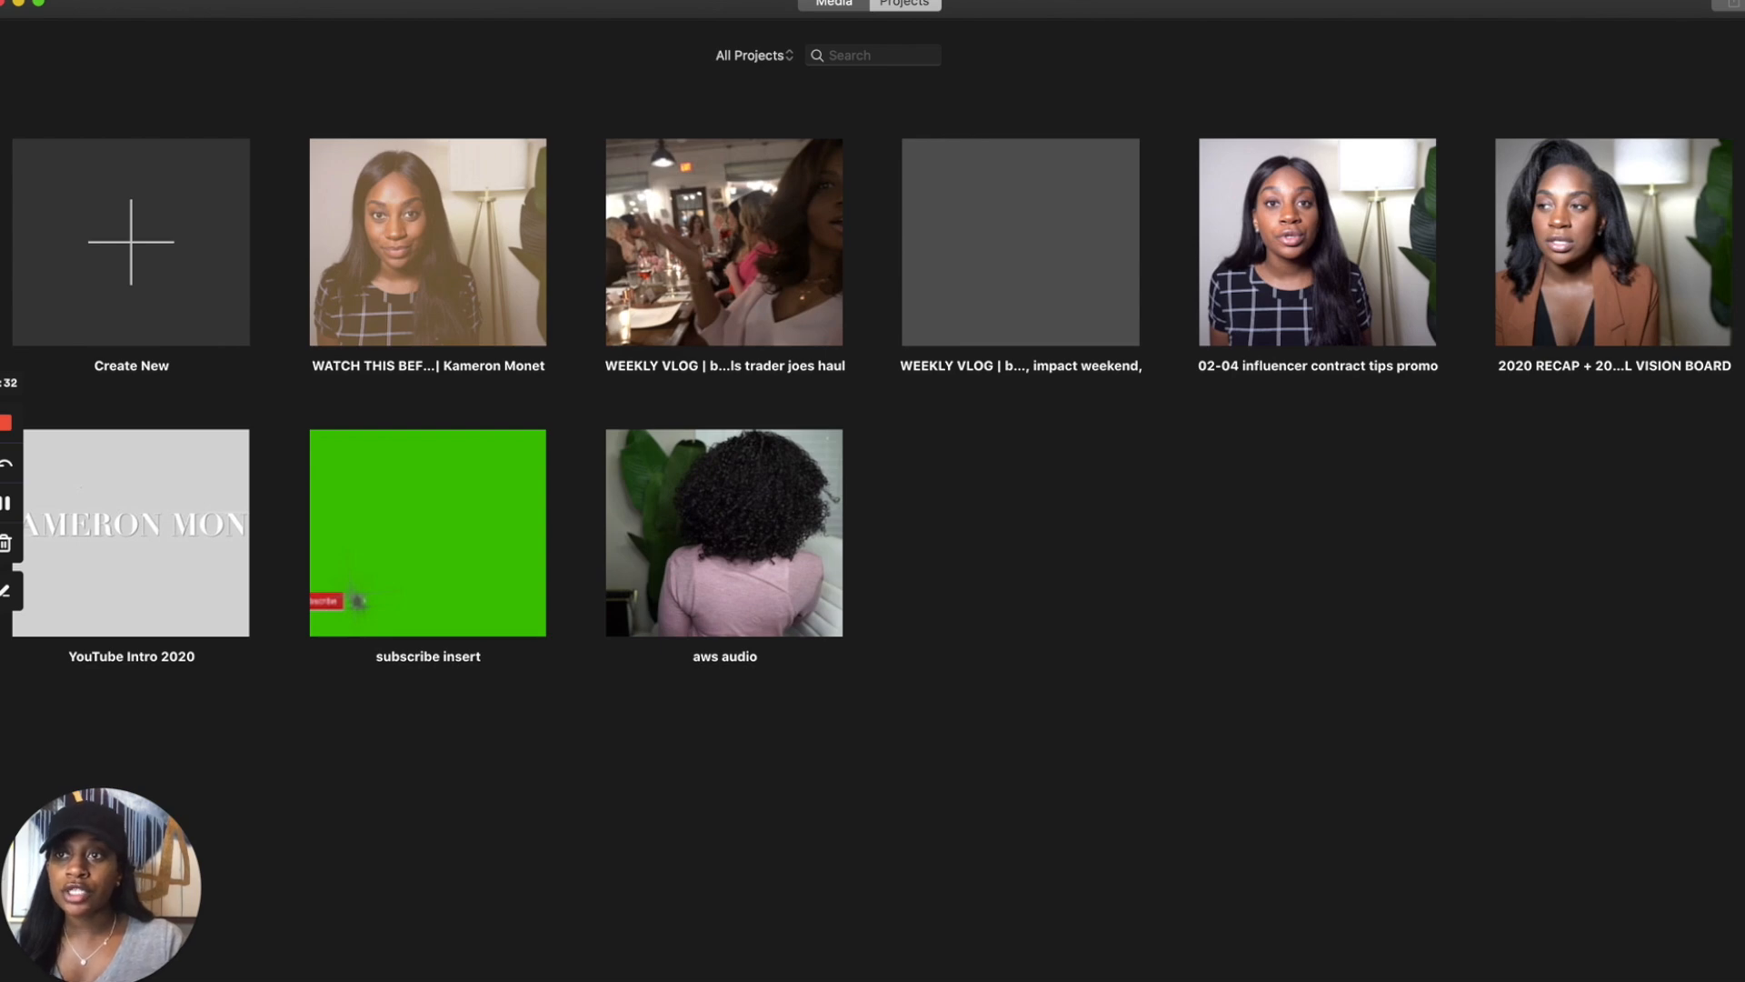
click(150, 2)
mouse_move(107, 1)
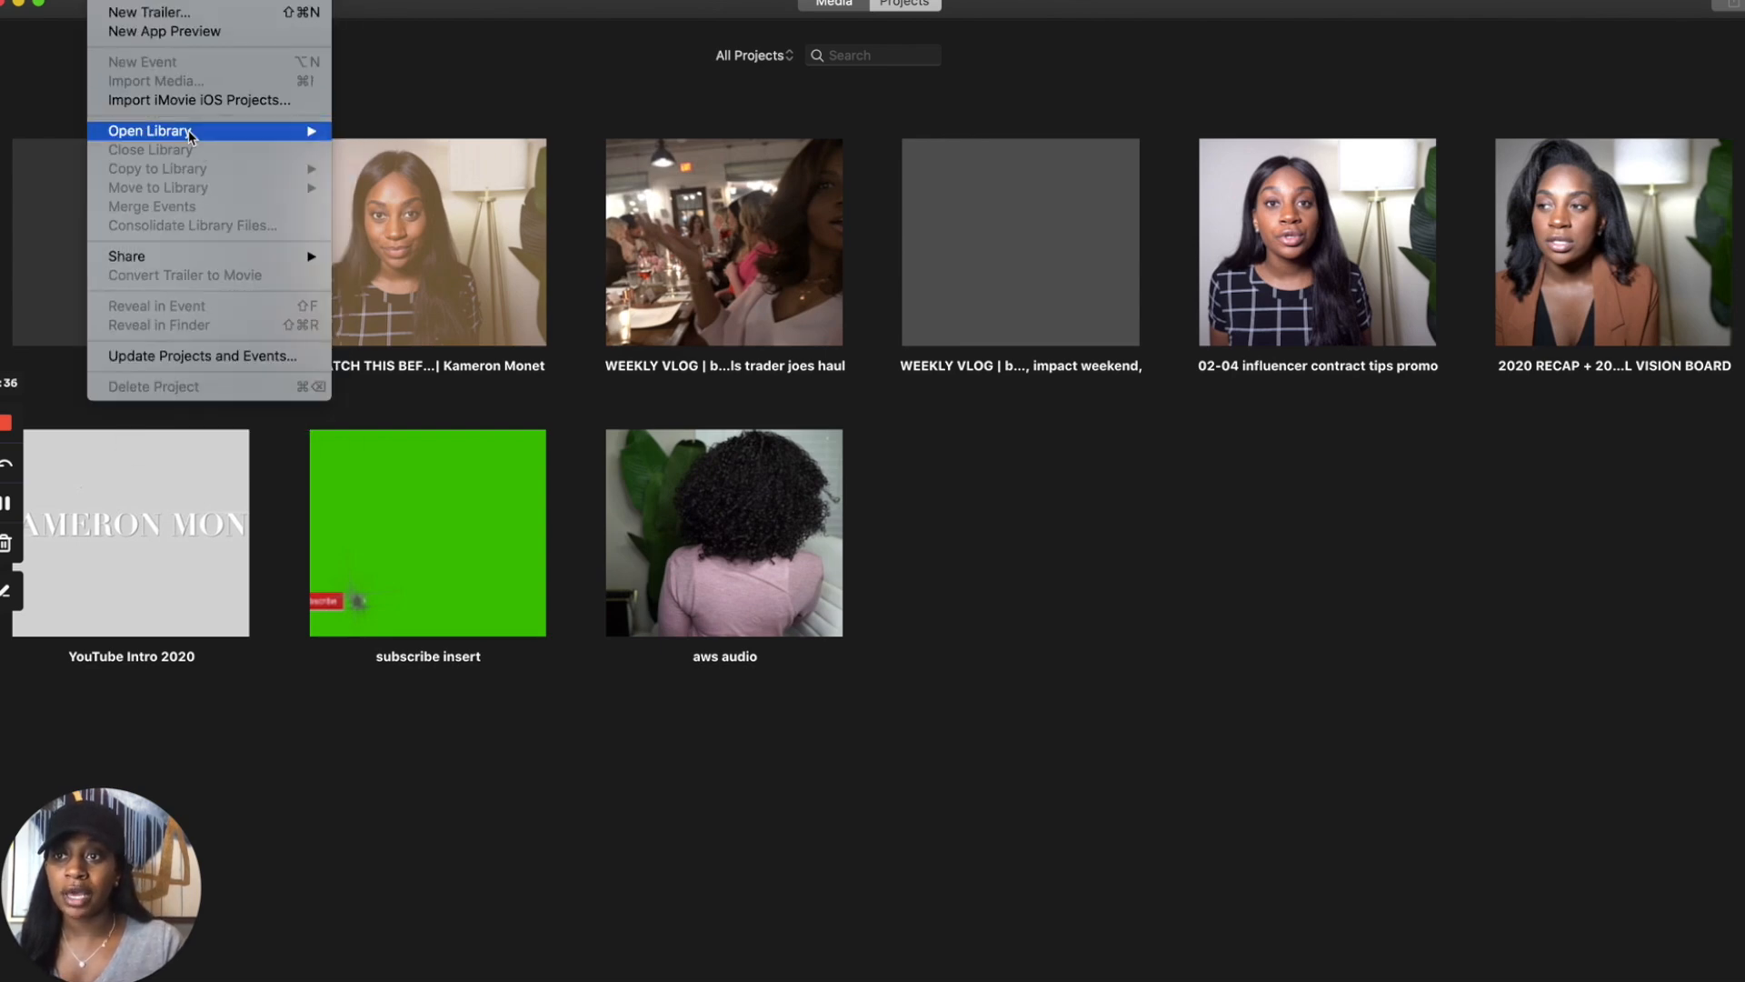
mouse_move(197, 134)
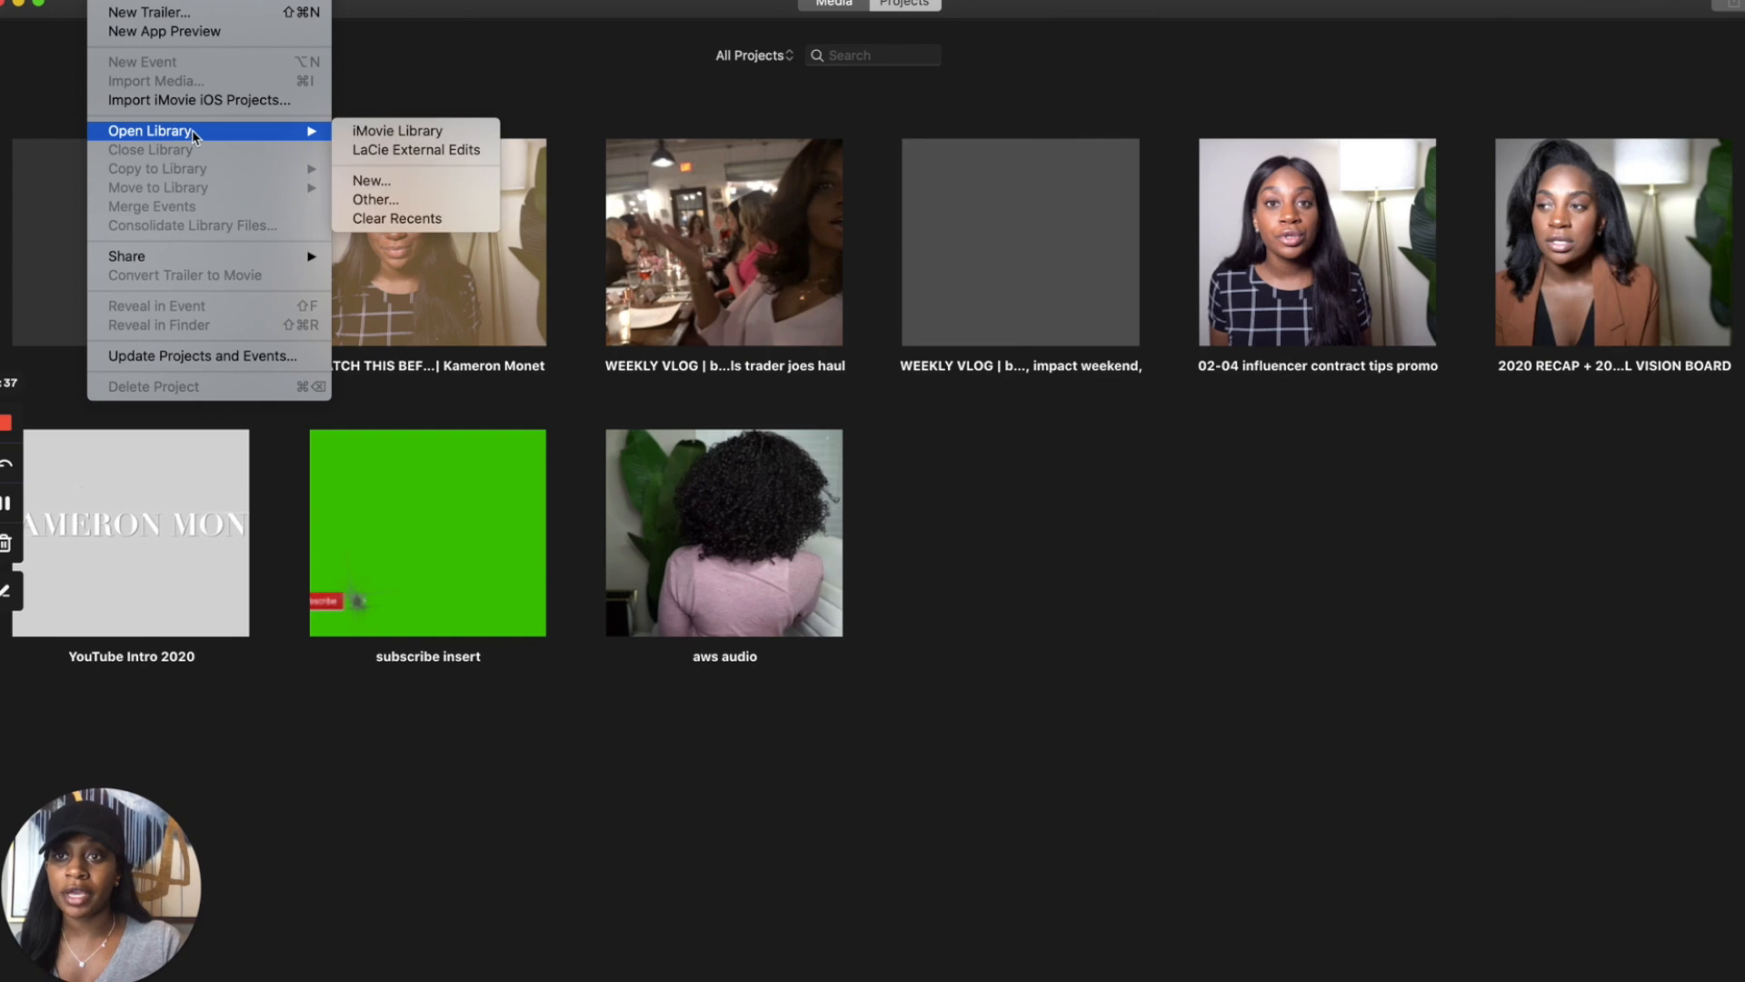
click(425, 151)
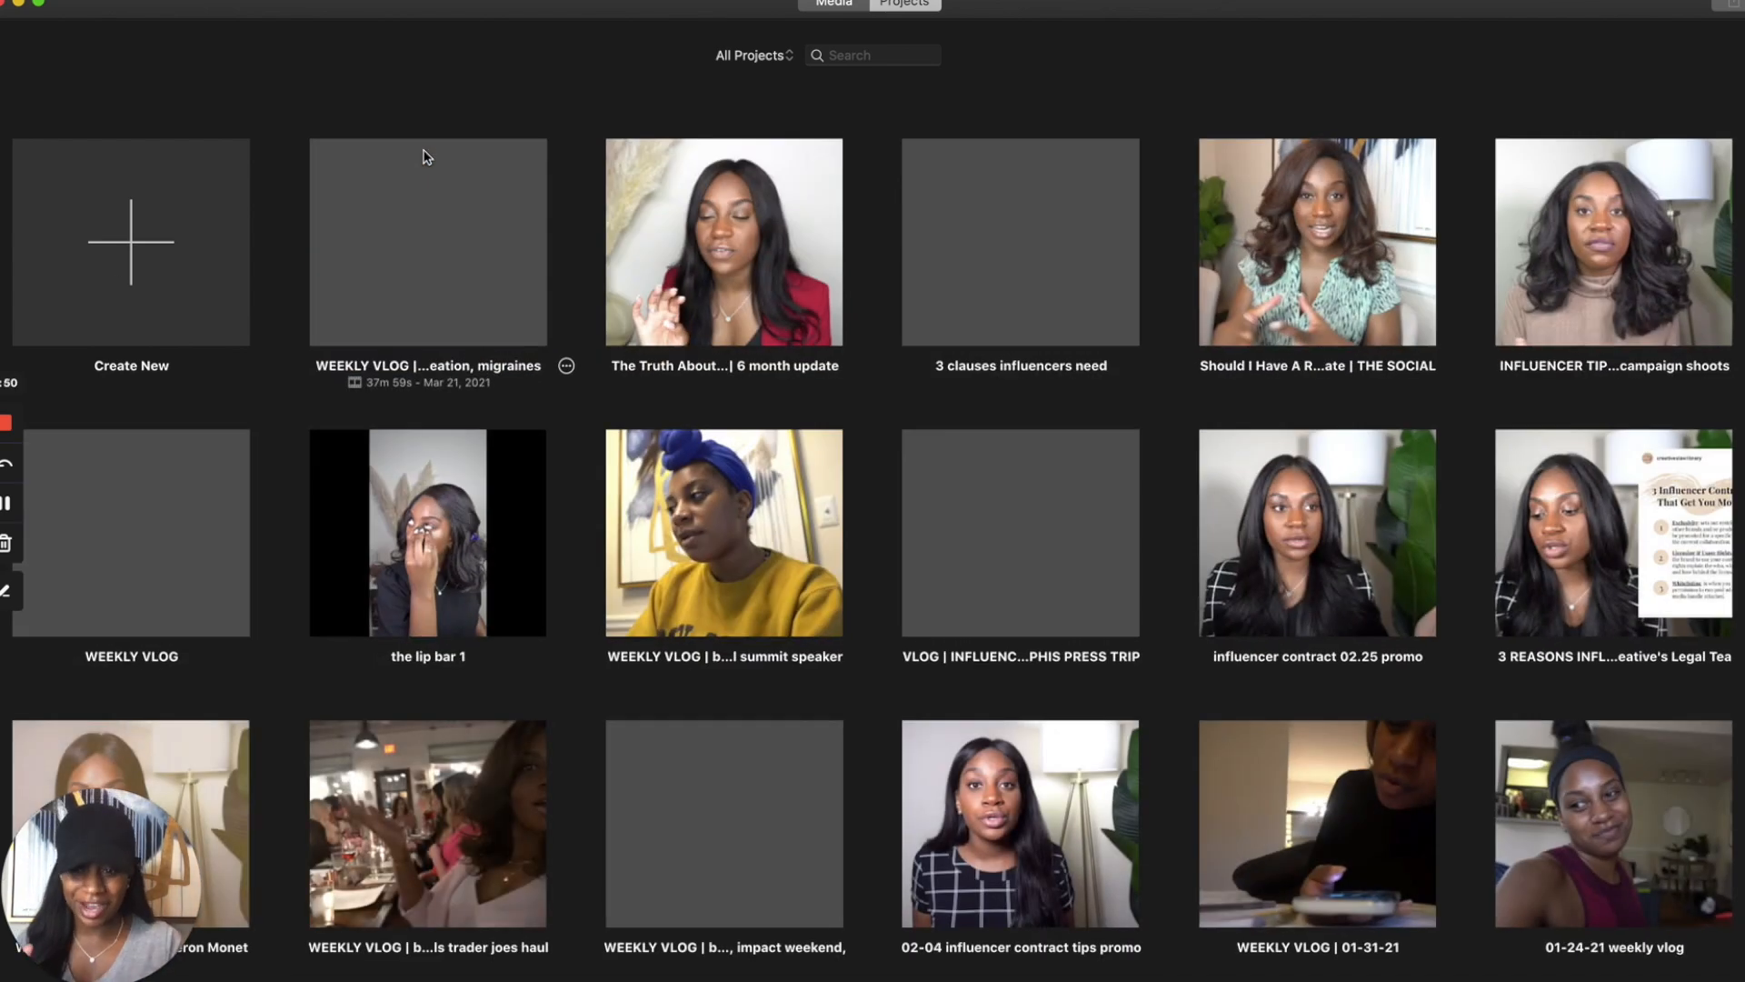
Switch from the projects overview to the media view, collapse the library lists and expand only iMovie Library.
click(129, 259)
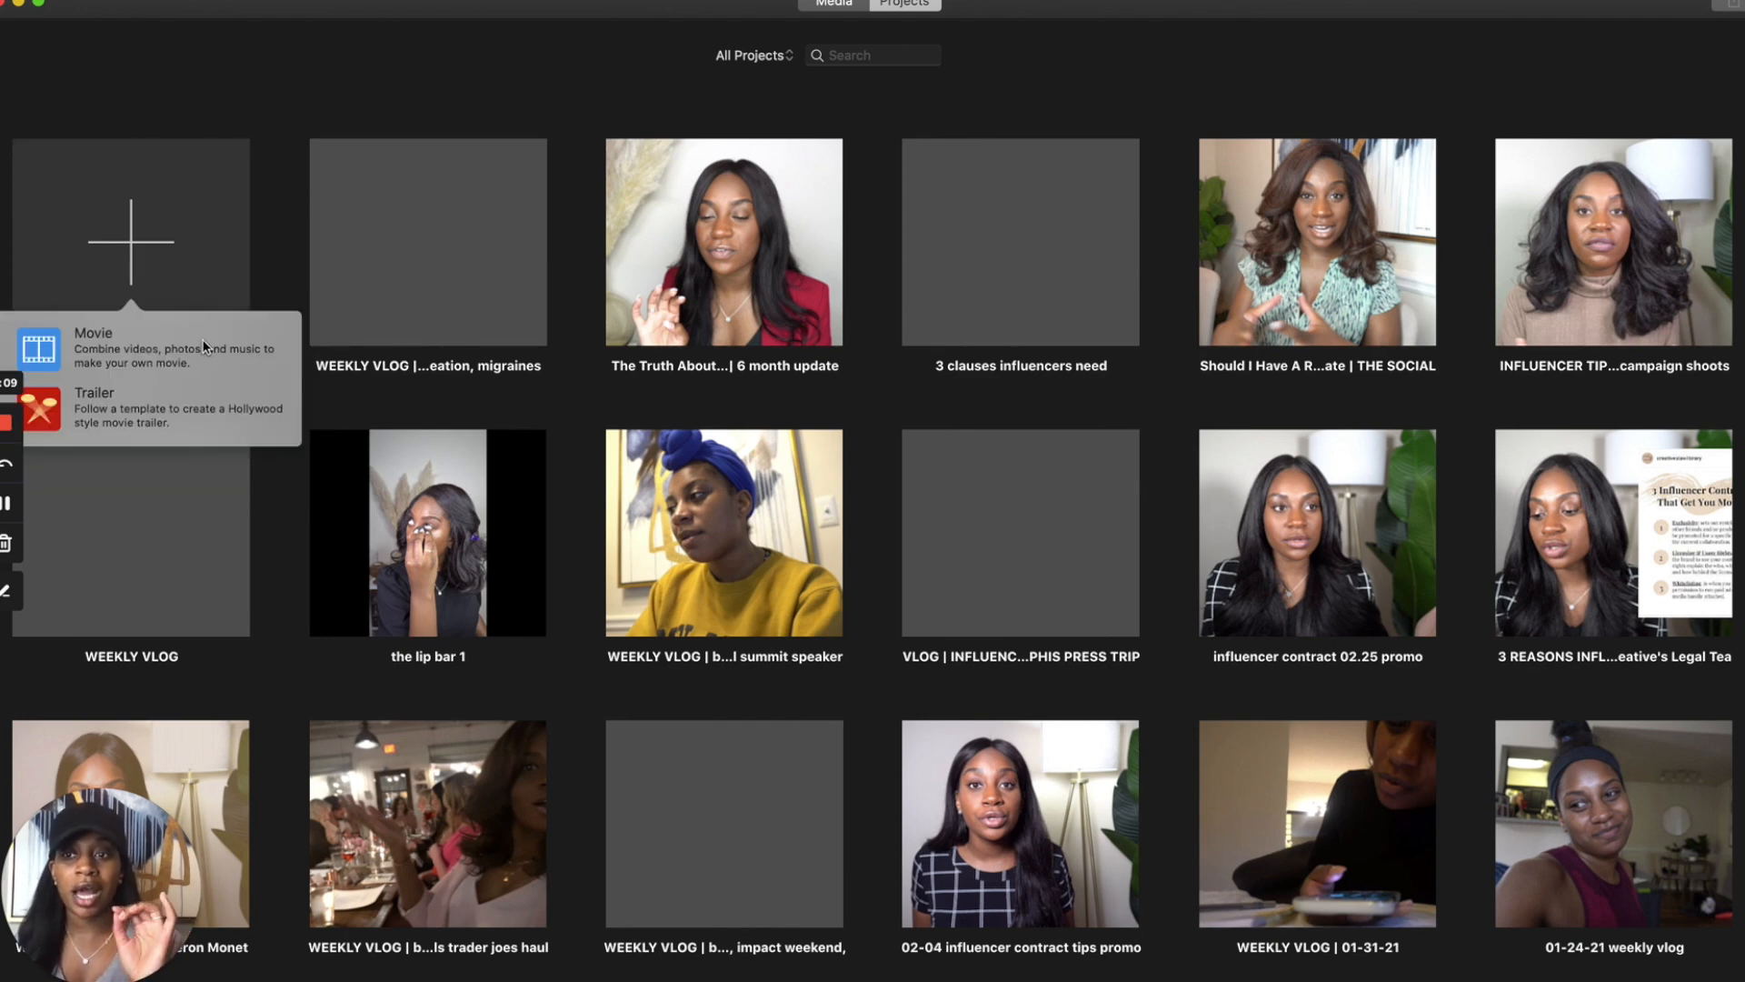
click(539, 117)
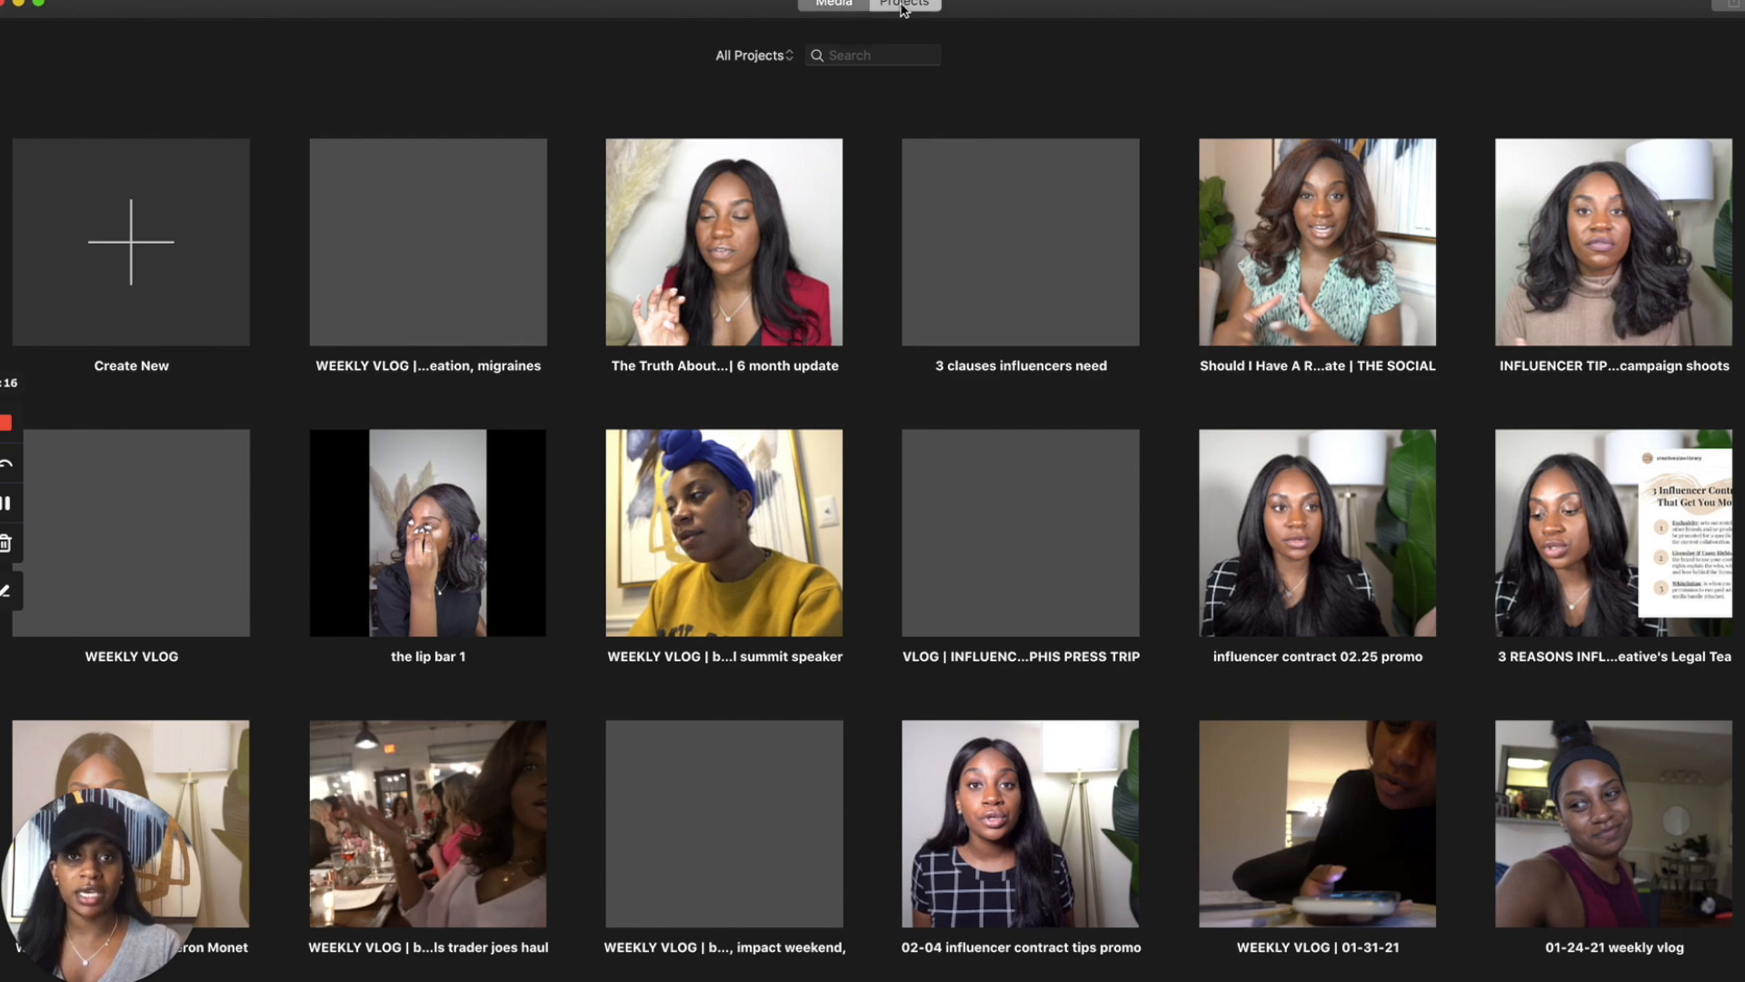
key(super+1)
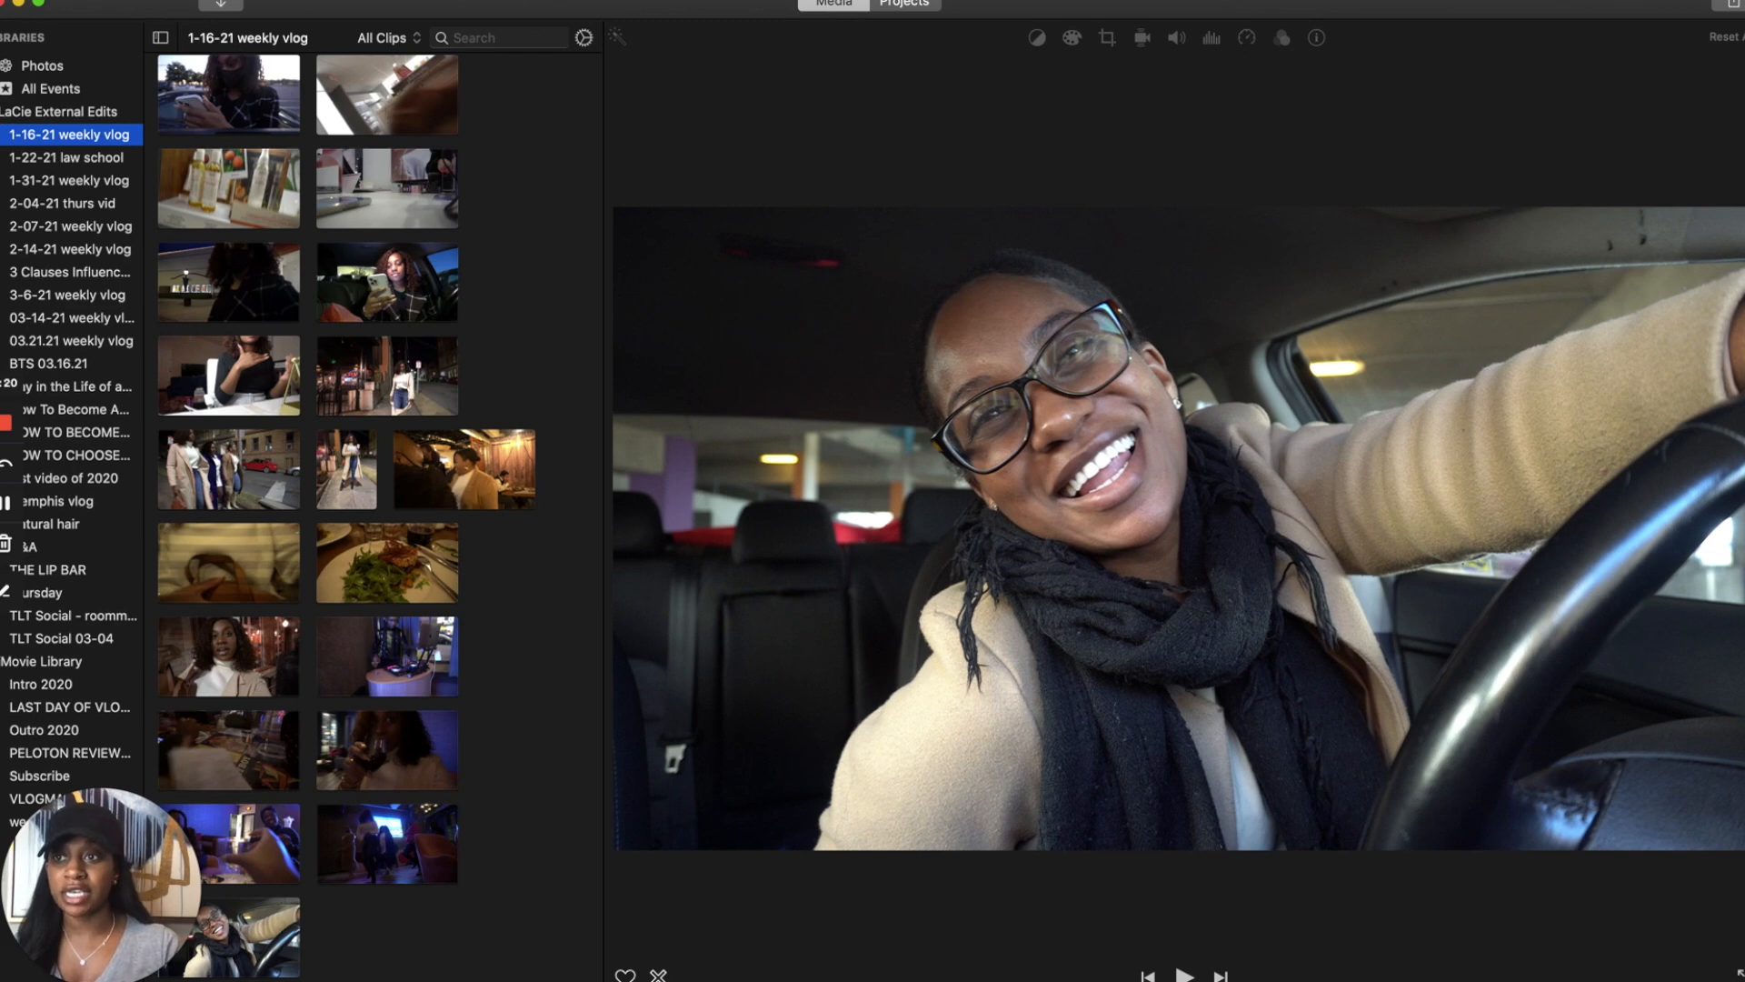
key(Left)
key(Left)
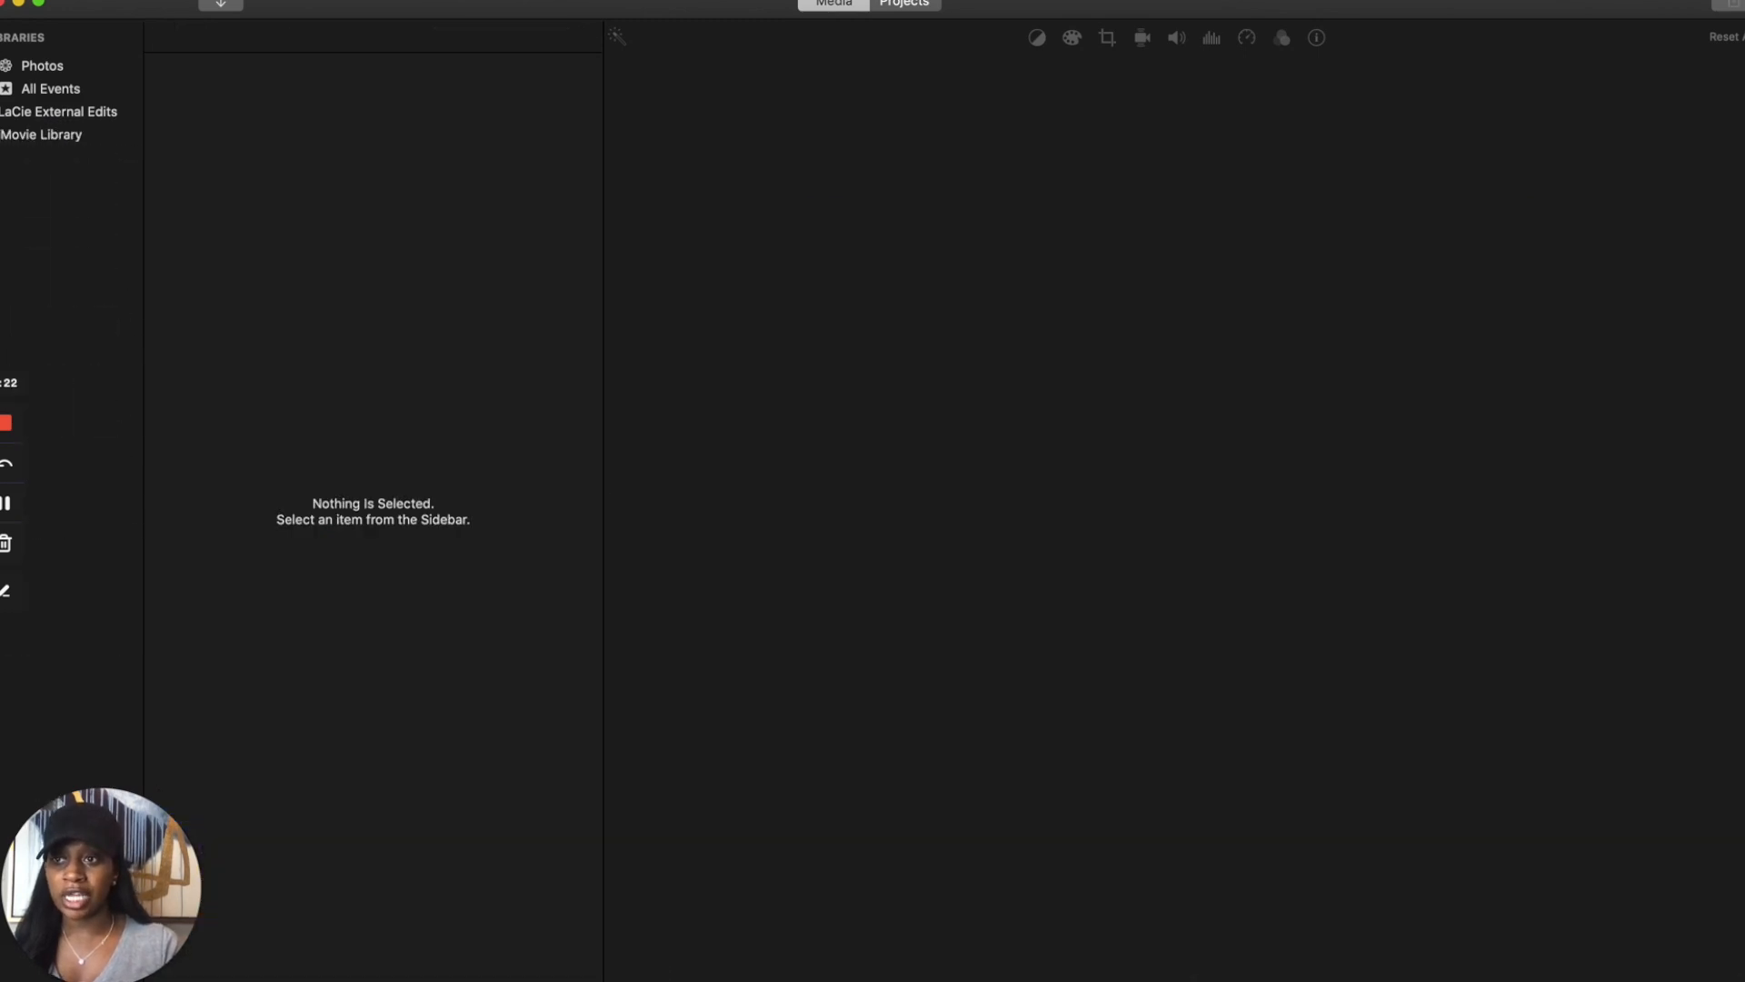
key(Right)
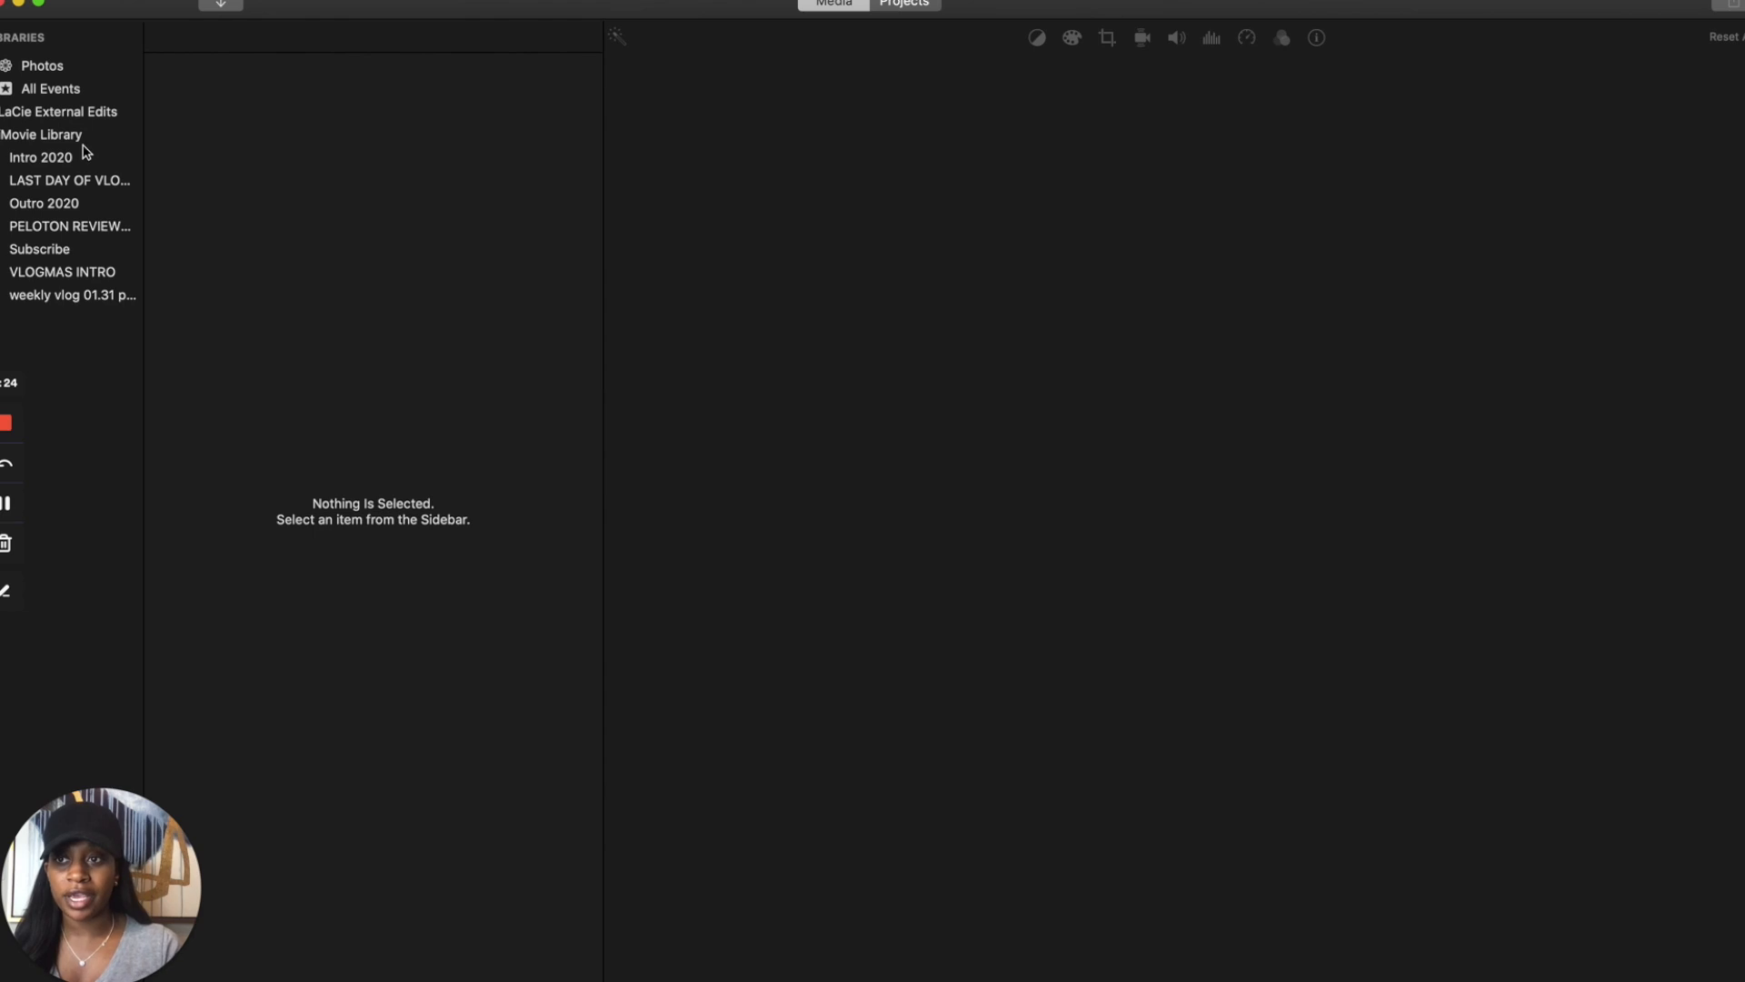
Look through the clips in the iMovie Library events, including Intro 2020, Outro 2020, Subscribe and the Peloton review.
click(77, 159)
click(75, 182)
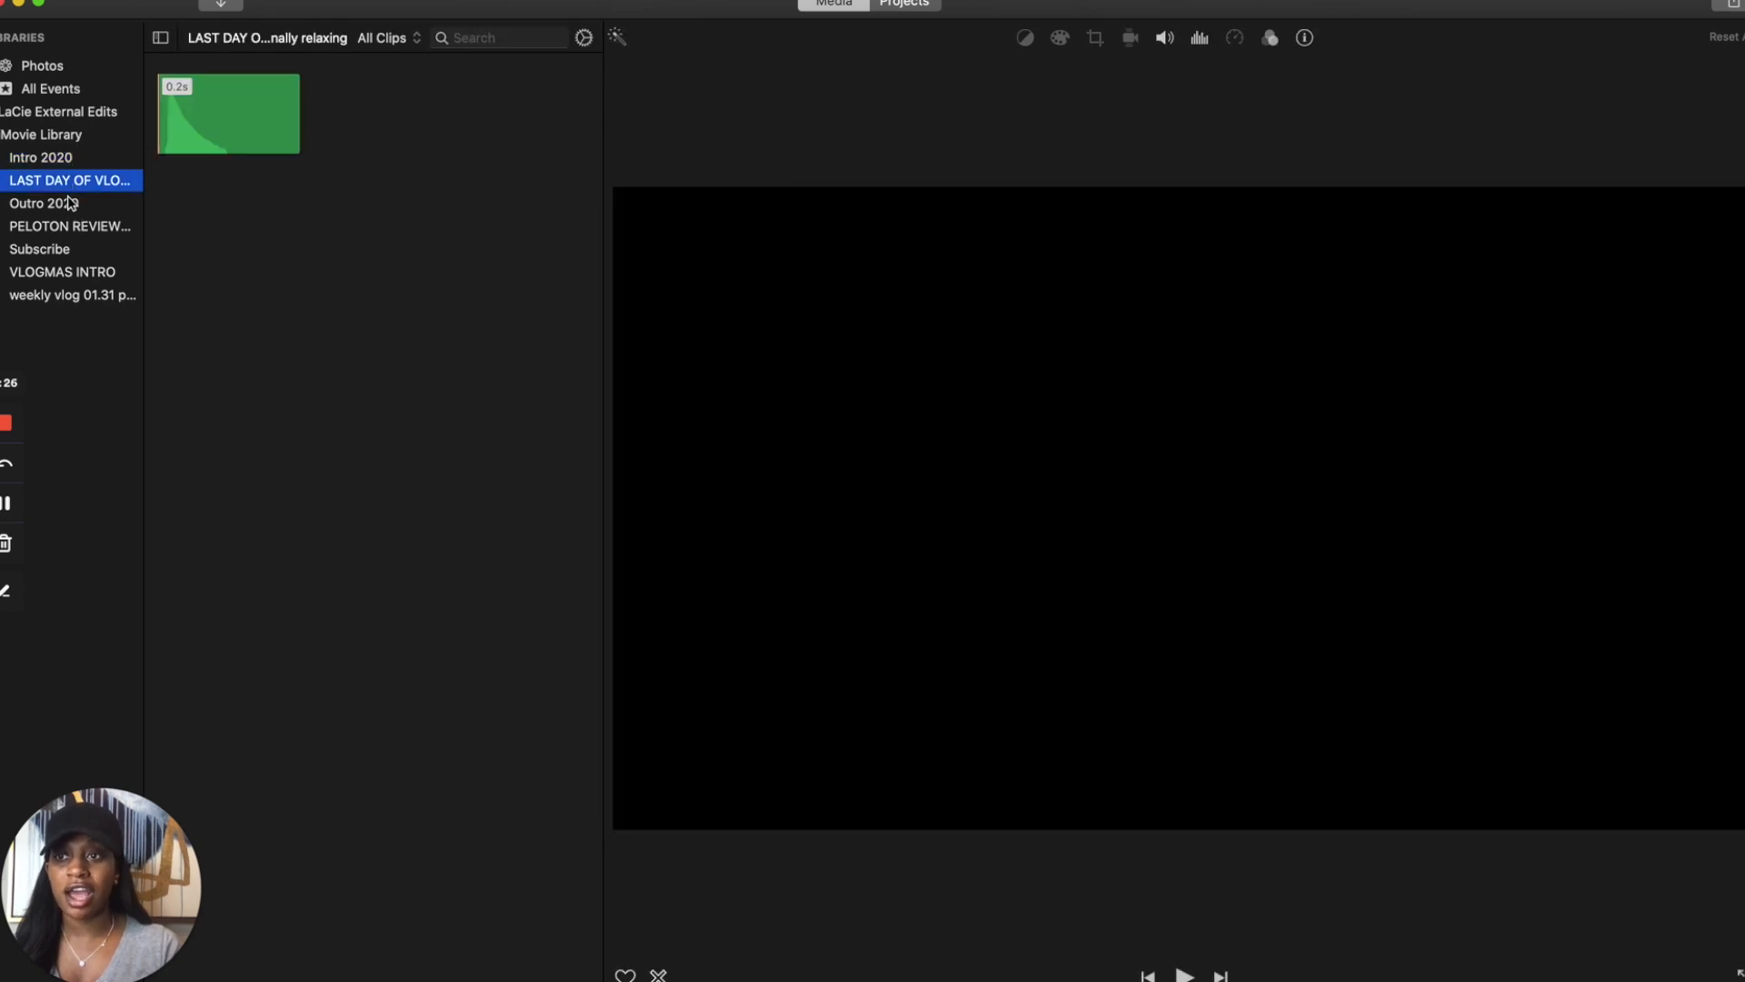
click(63, 202)
click(50, 169)
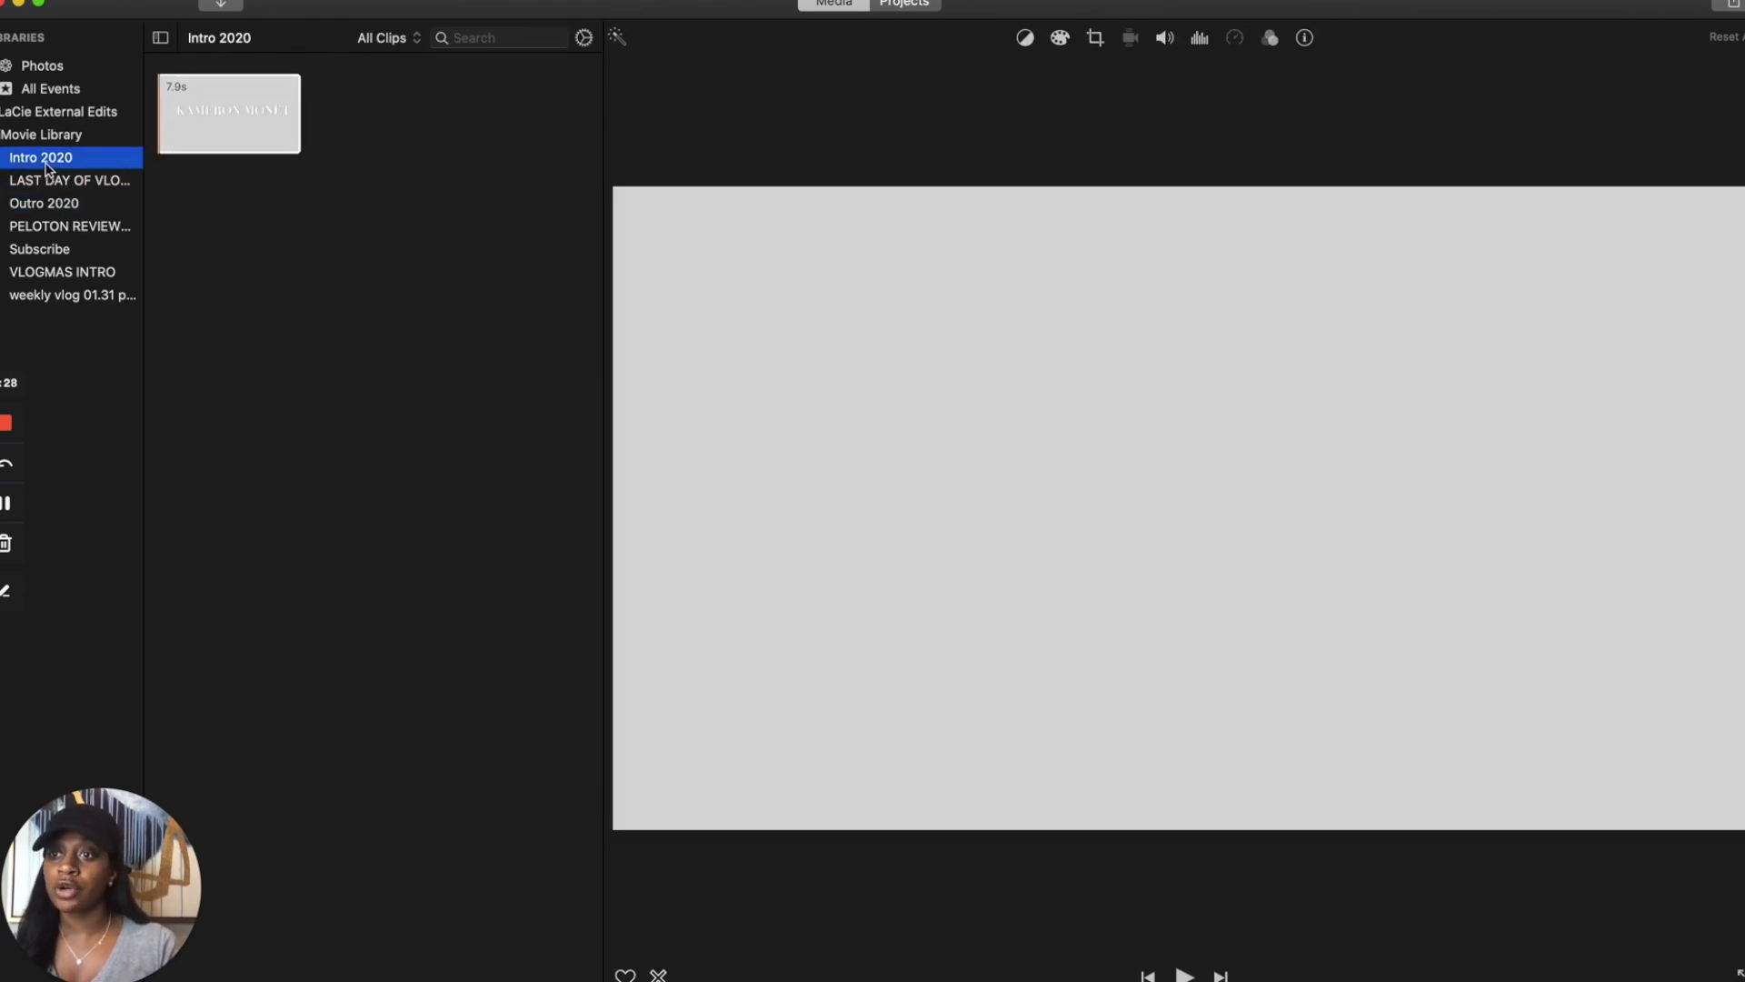
click(52, 208)
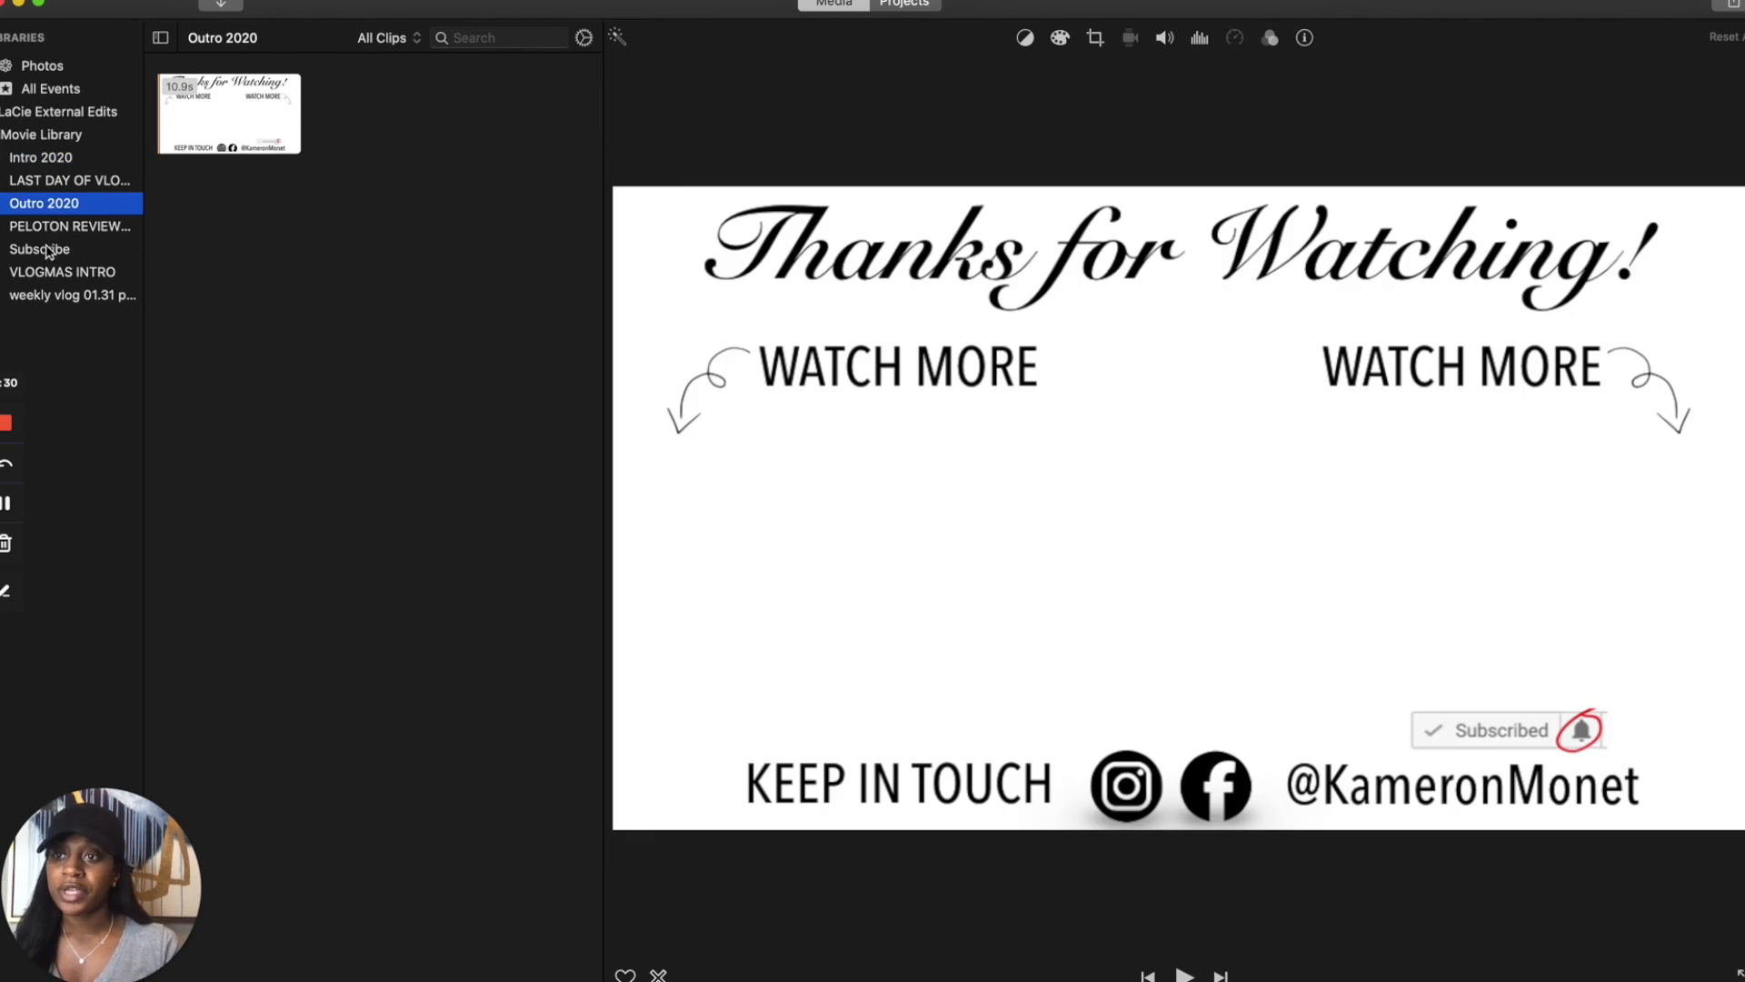
click(48, 250)
click(57, 290)
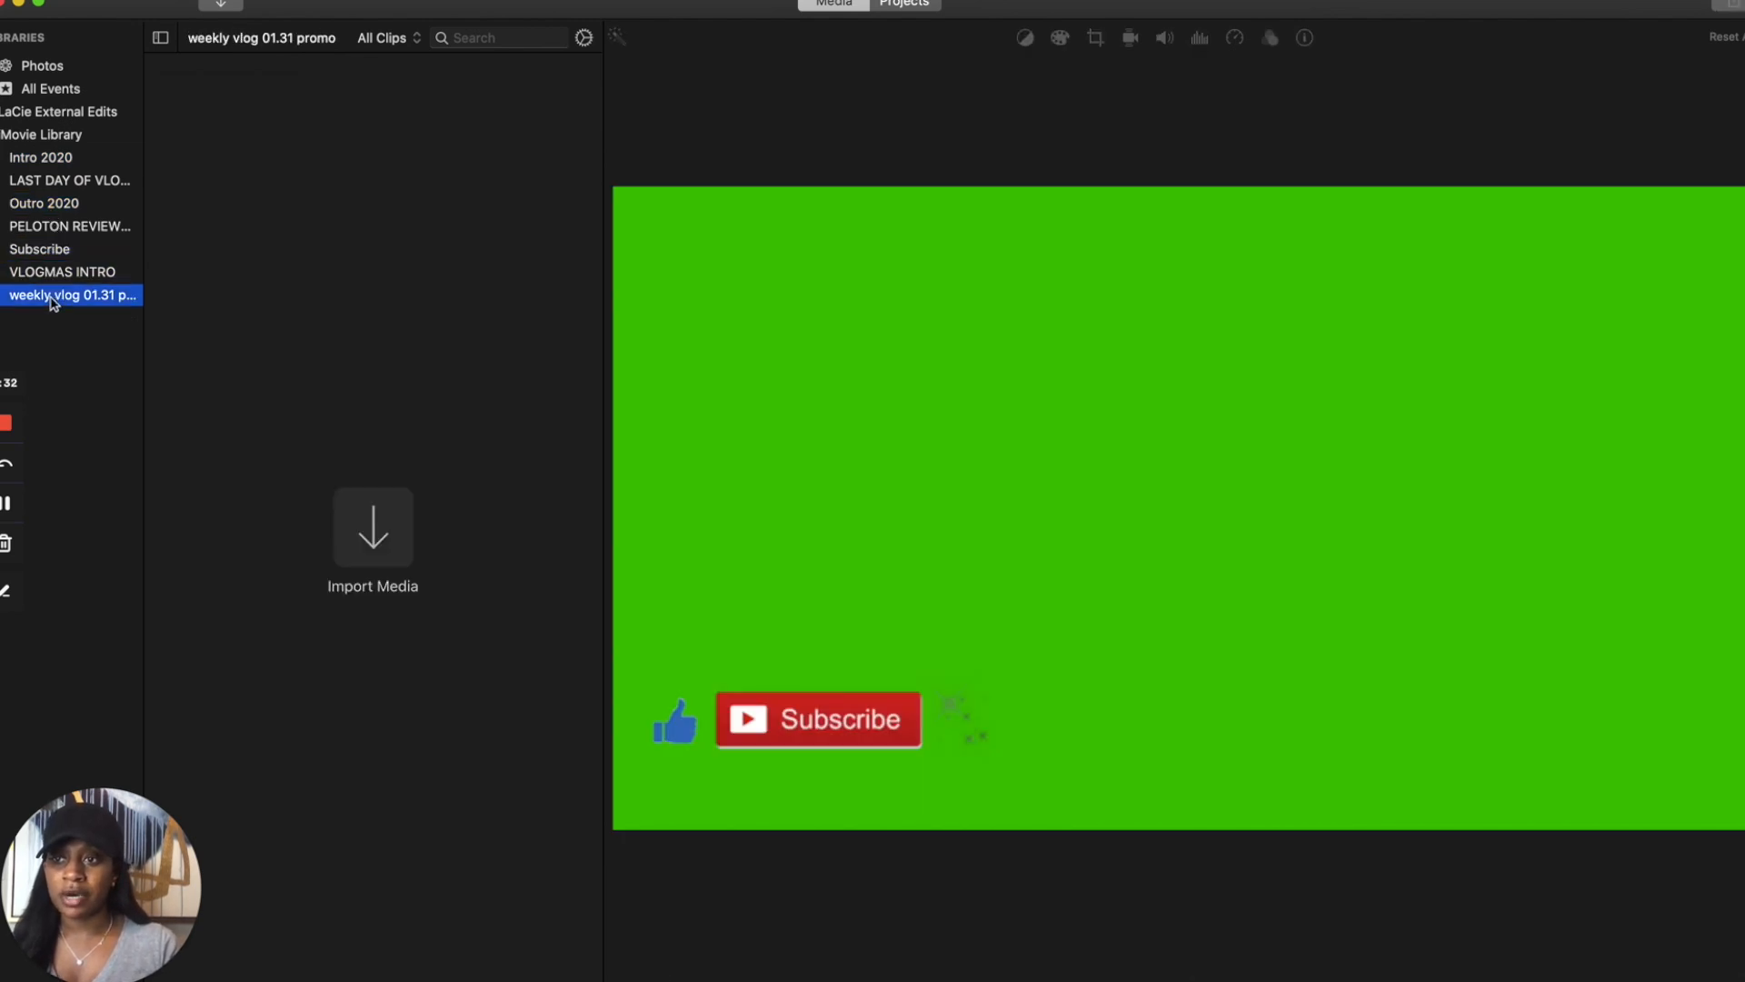
click(56, 228)
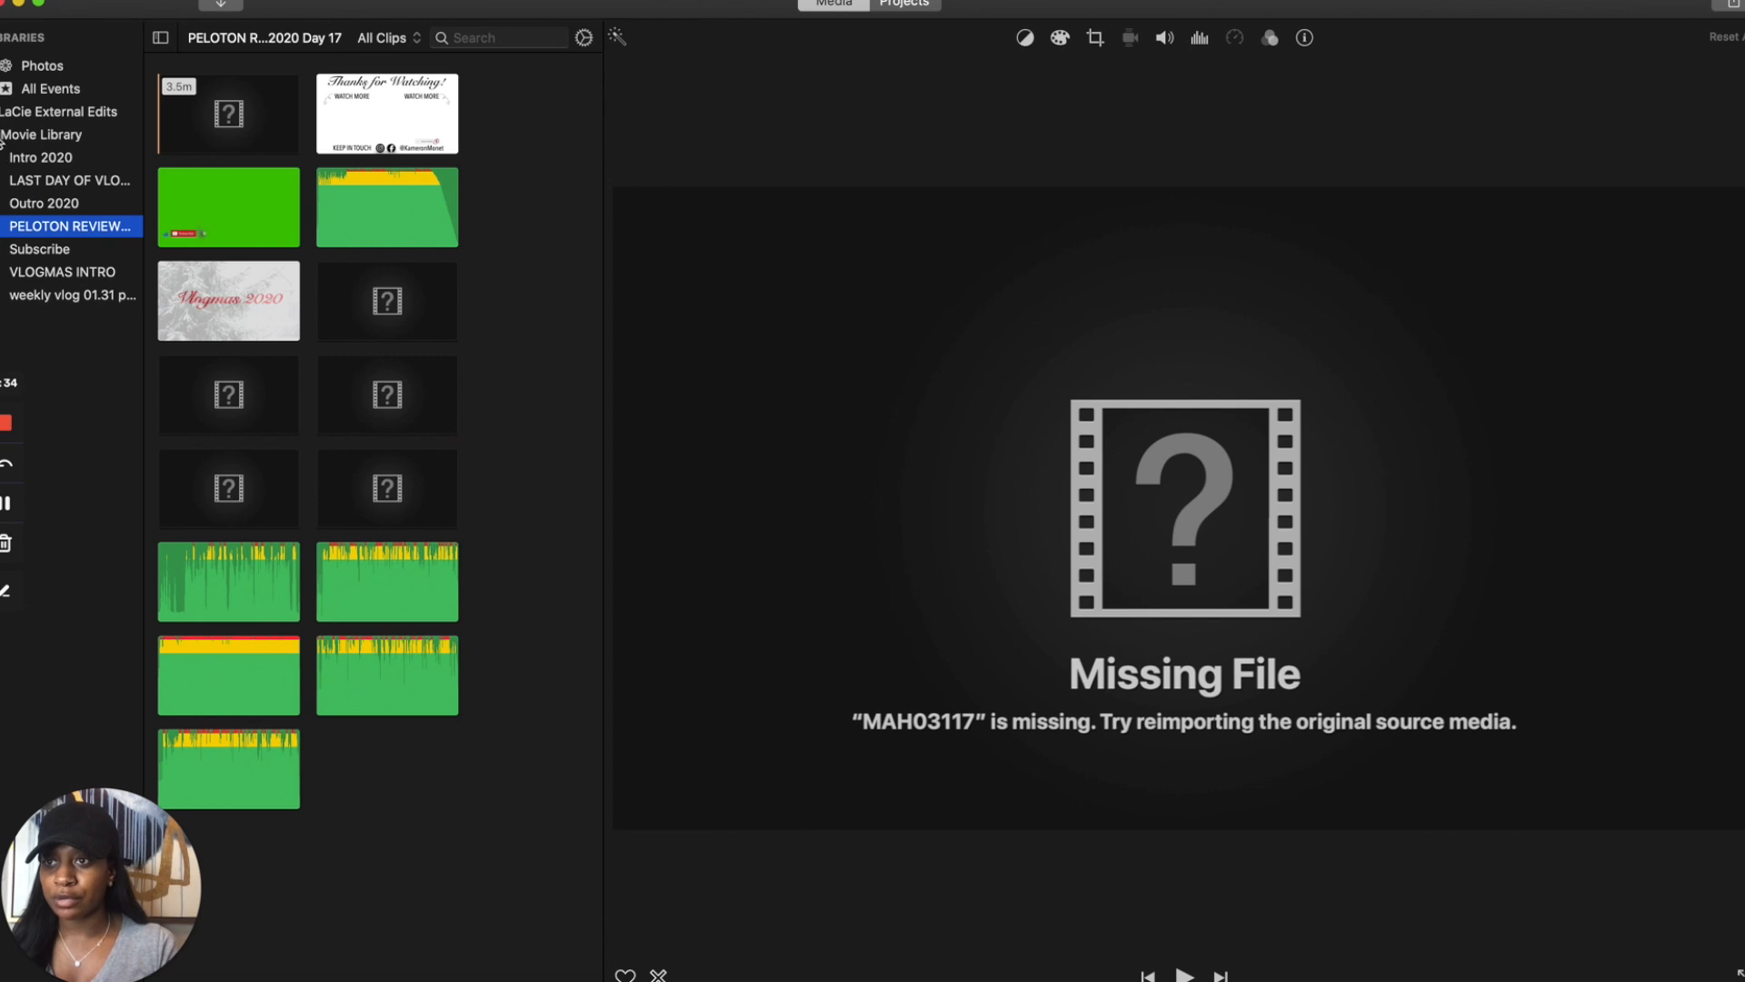
Collapse iMovie Library and view the events and clips of the LaCie External Edits library.
click(3, 143)
click(58, 111)
scroll(576, 483, down, 3)
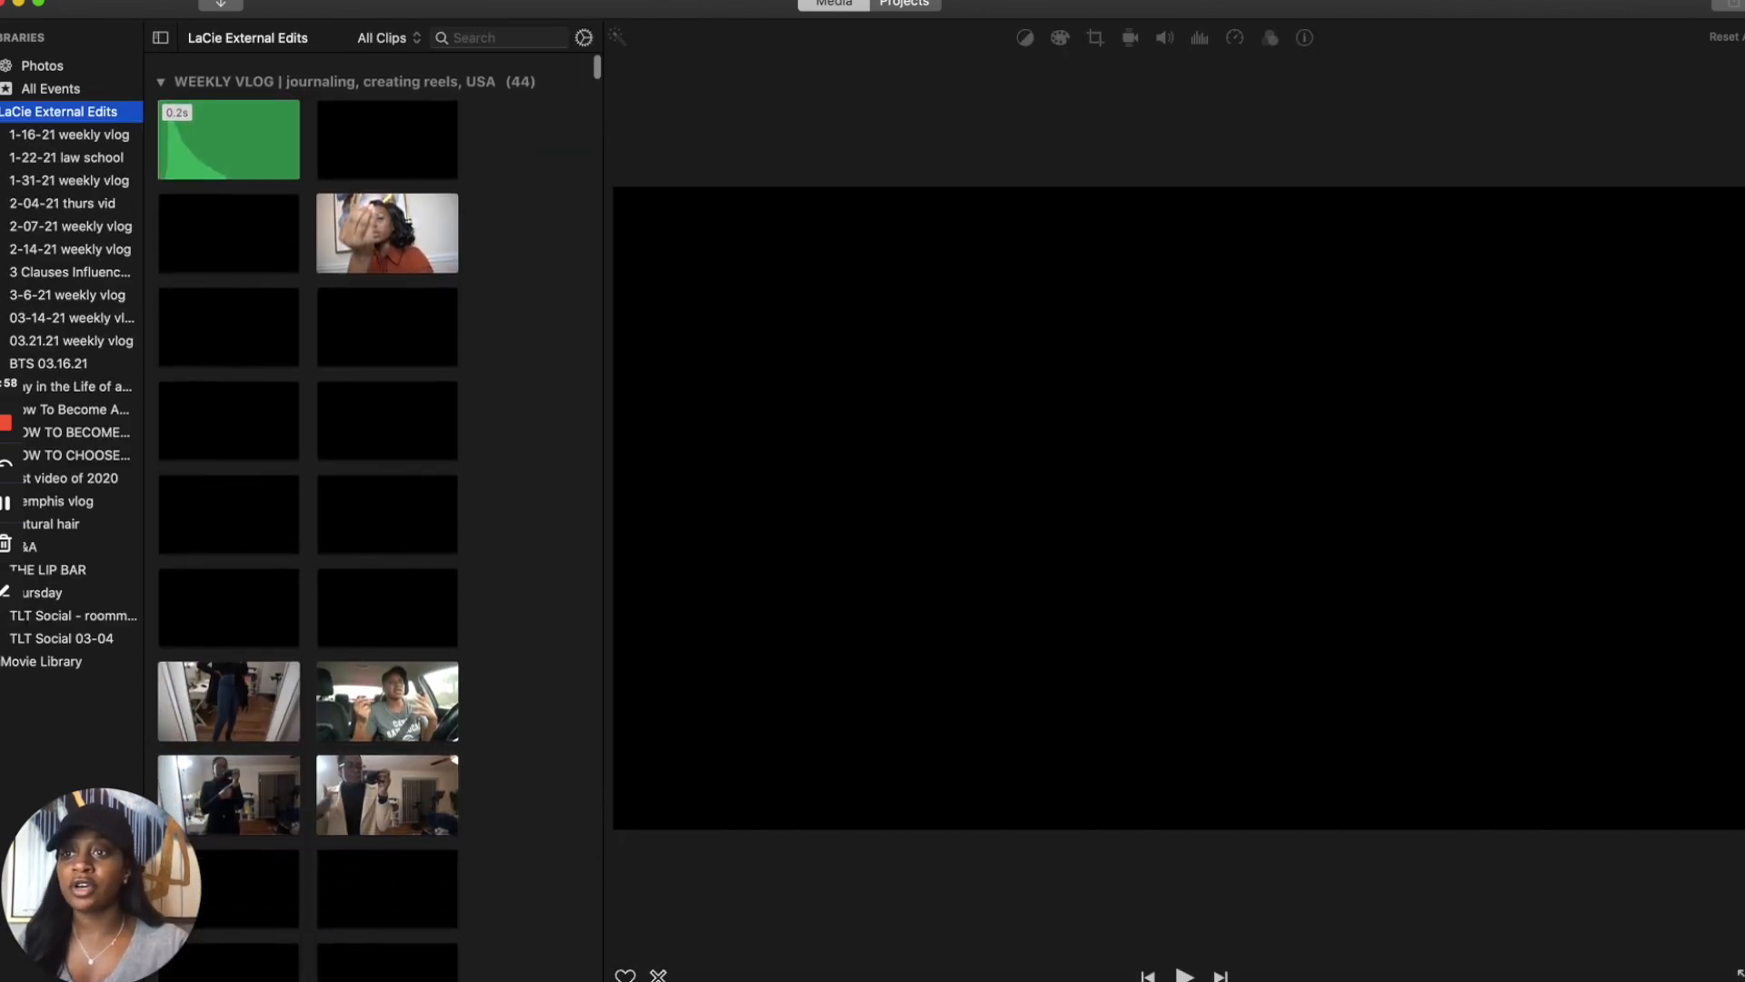
key(Left)
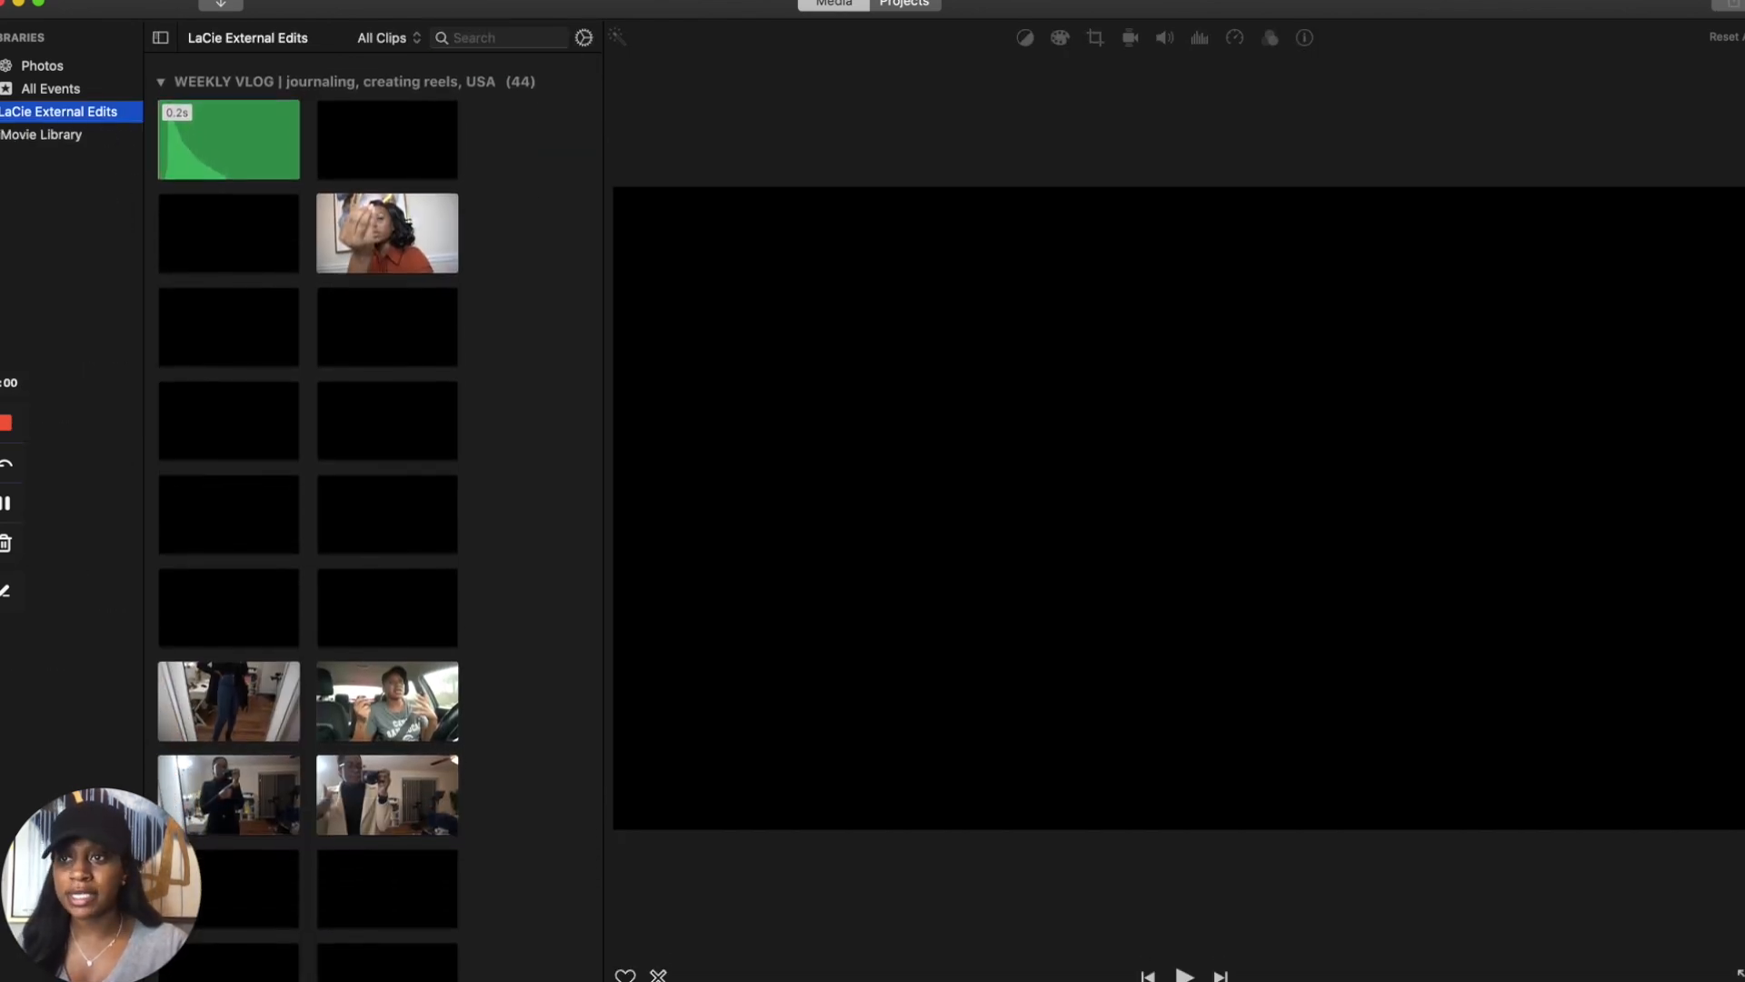
Create a new movie project in the LaCie External Edits library.
click(922, 3)
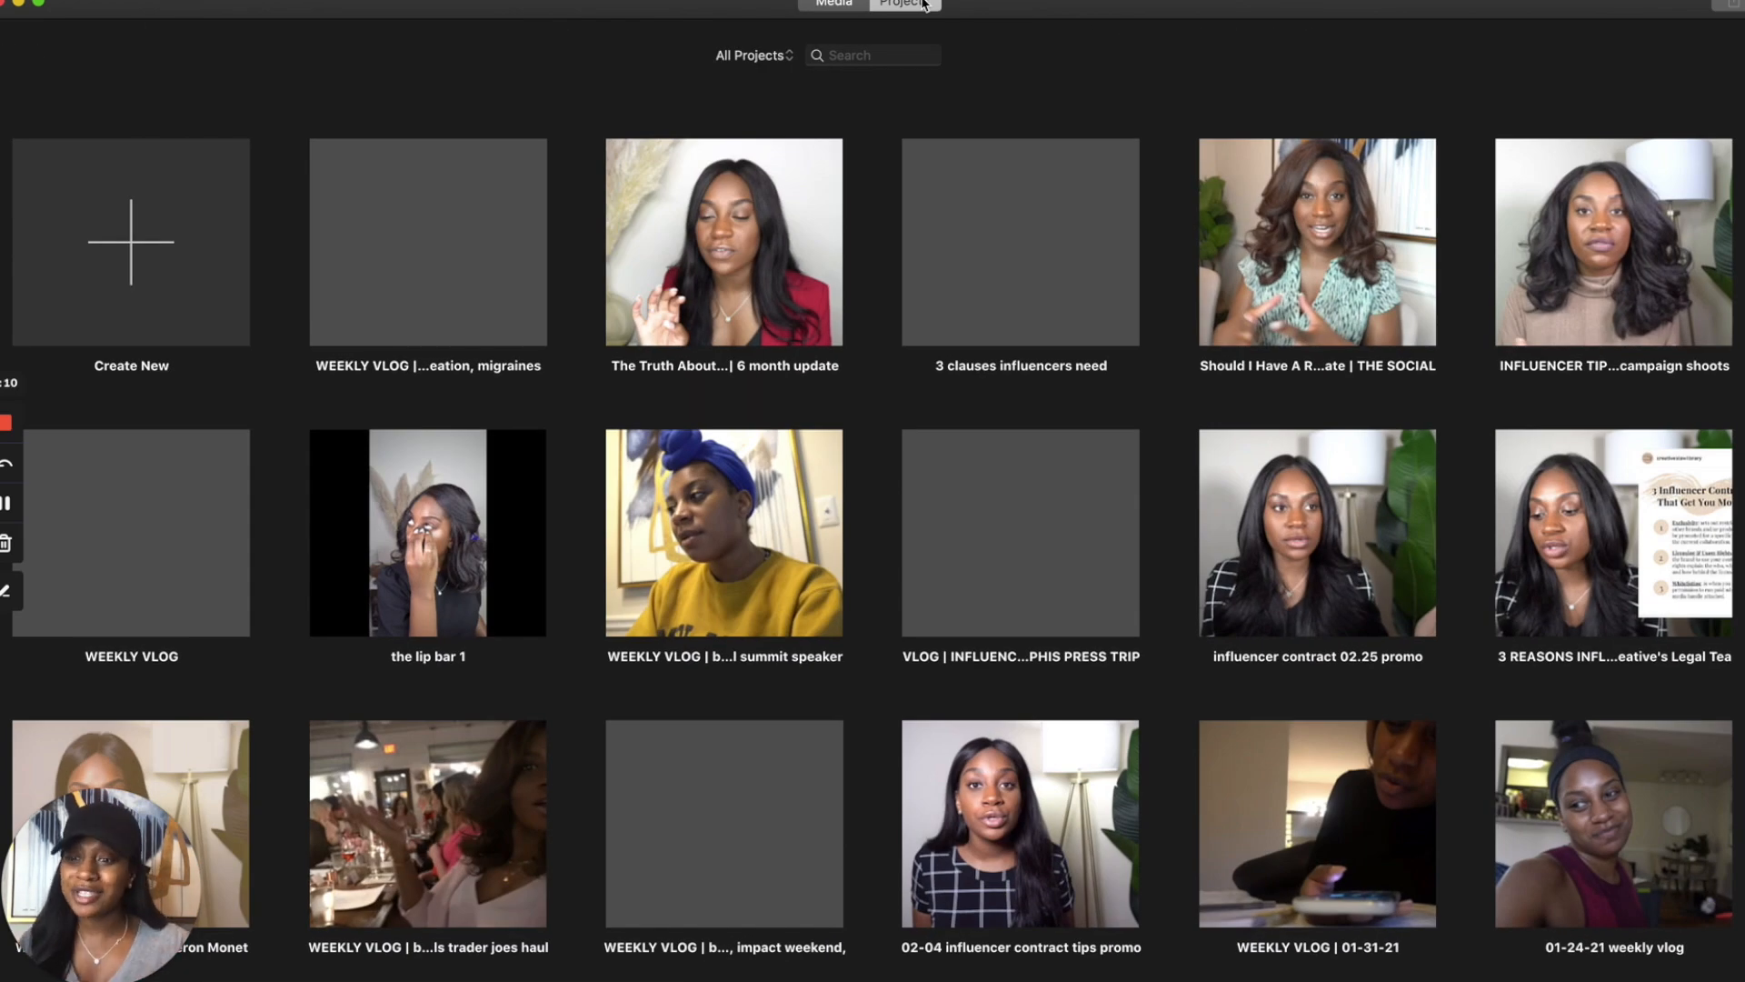
click(178, 261)
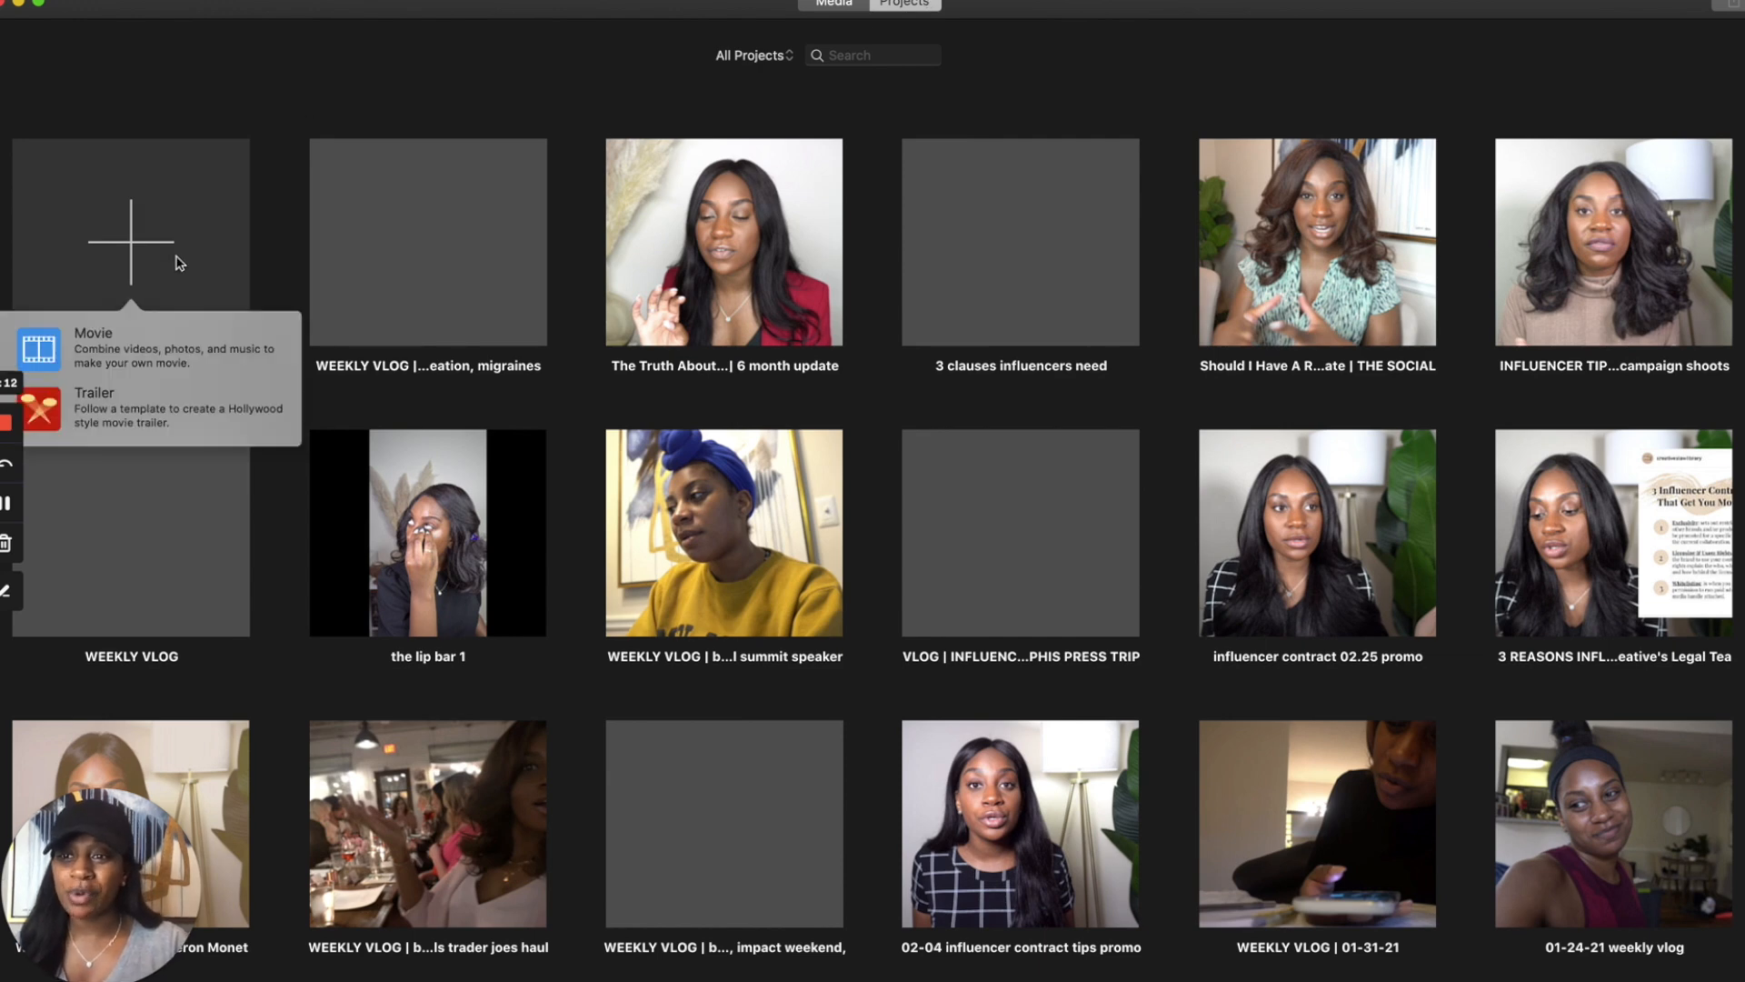
click(166, 343)
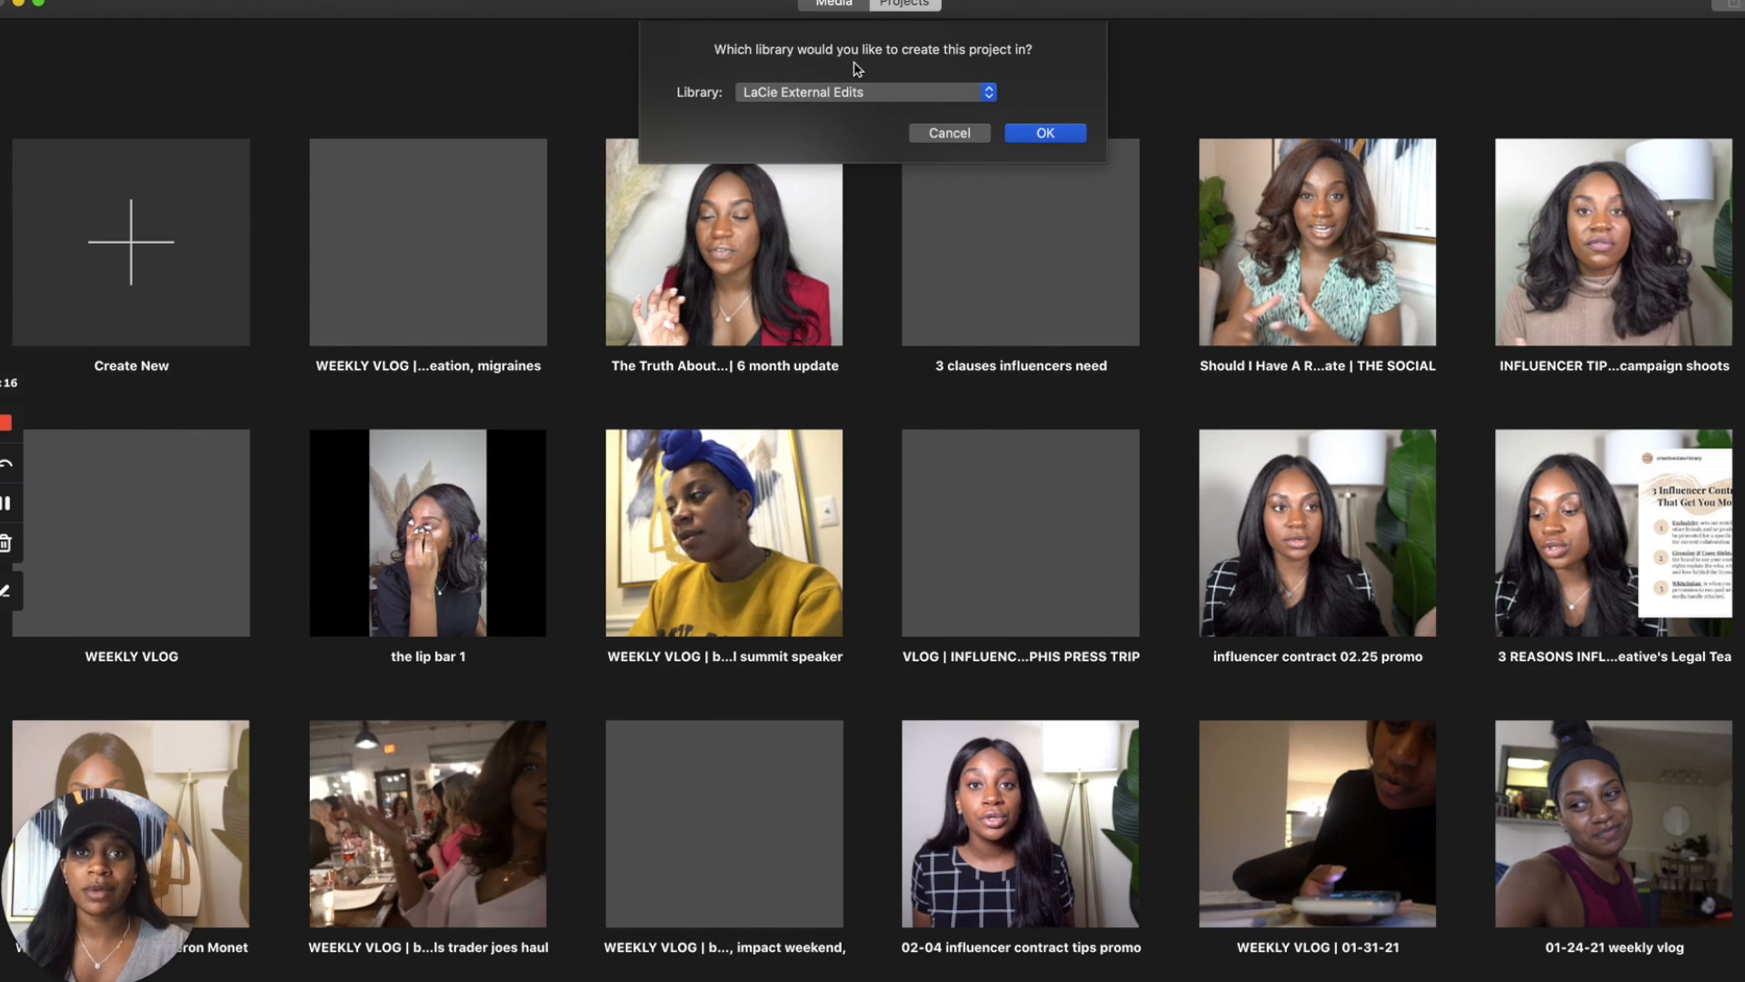
click(875, 97)
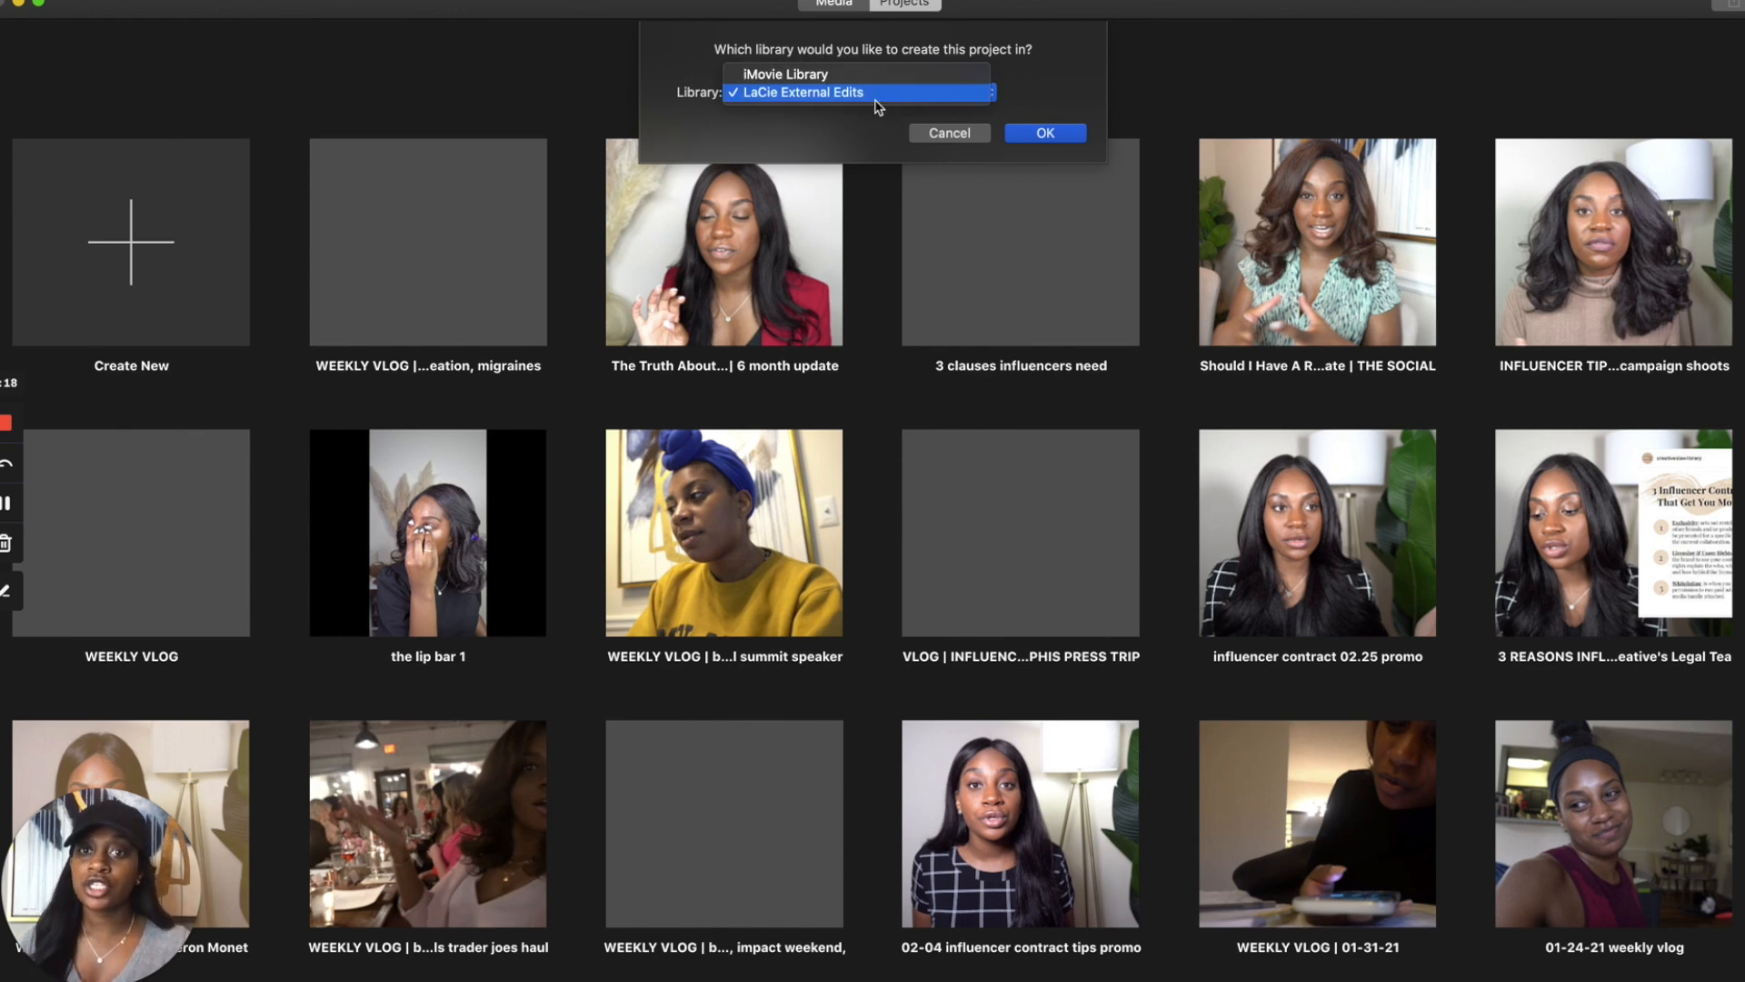
click(845, 94)
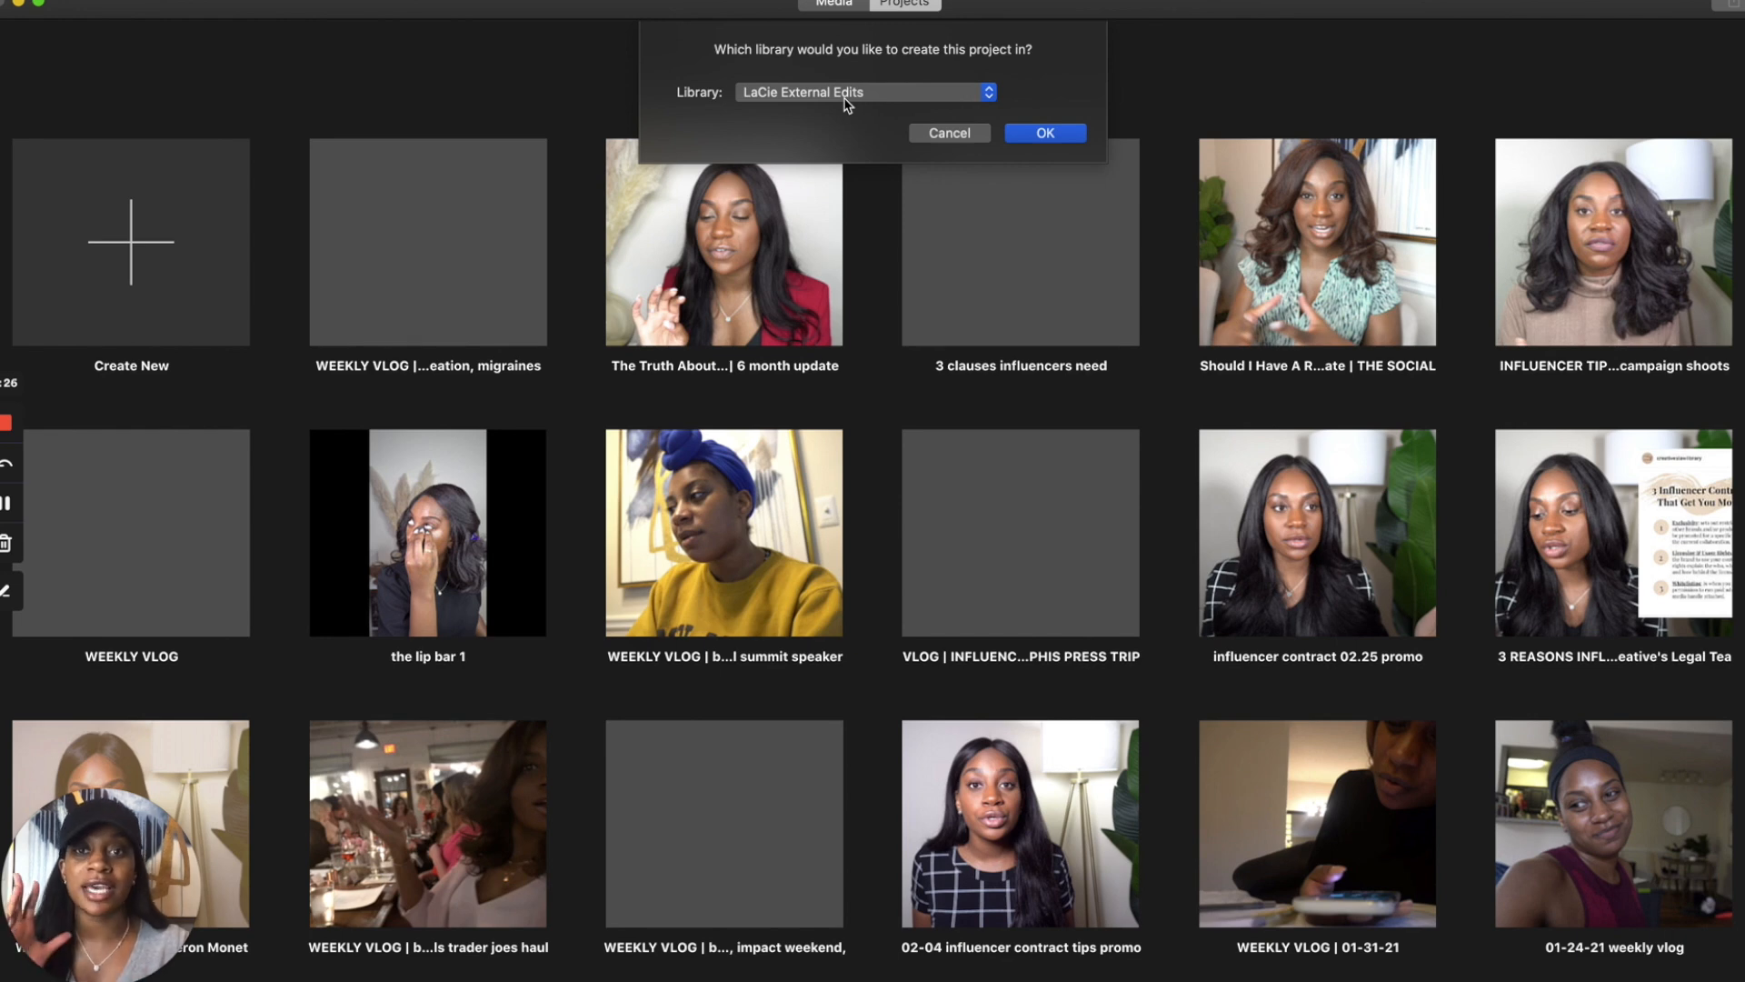
click(1051, 138)
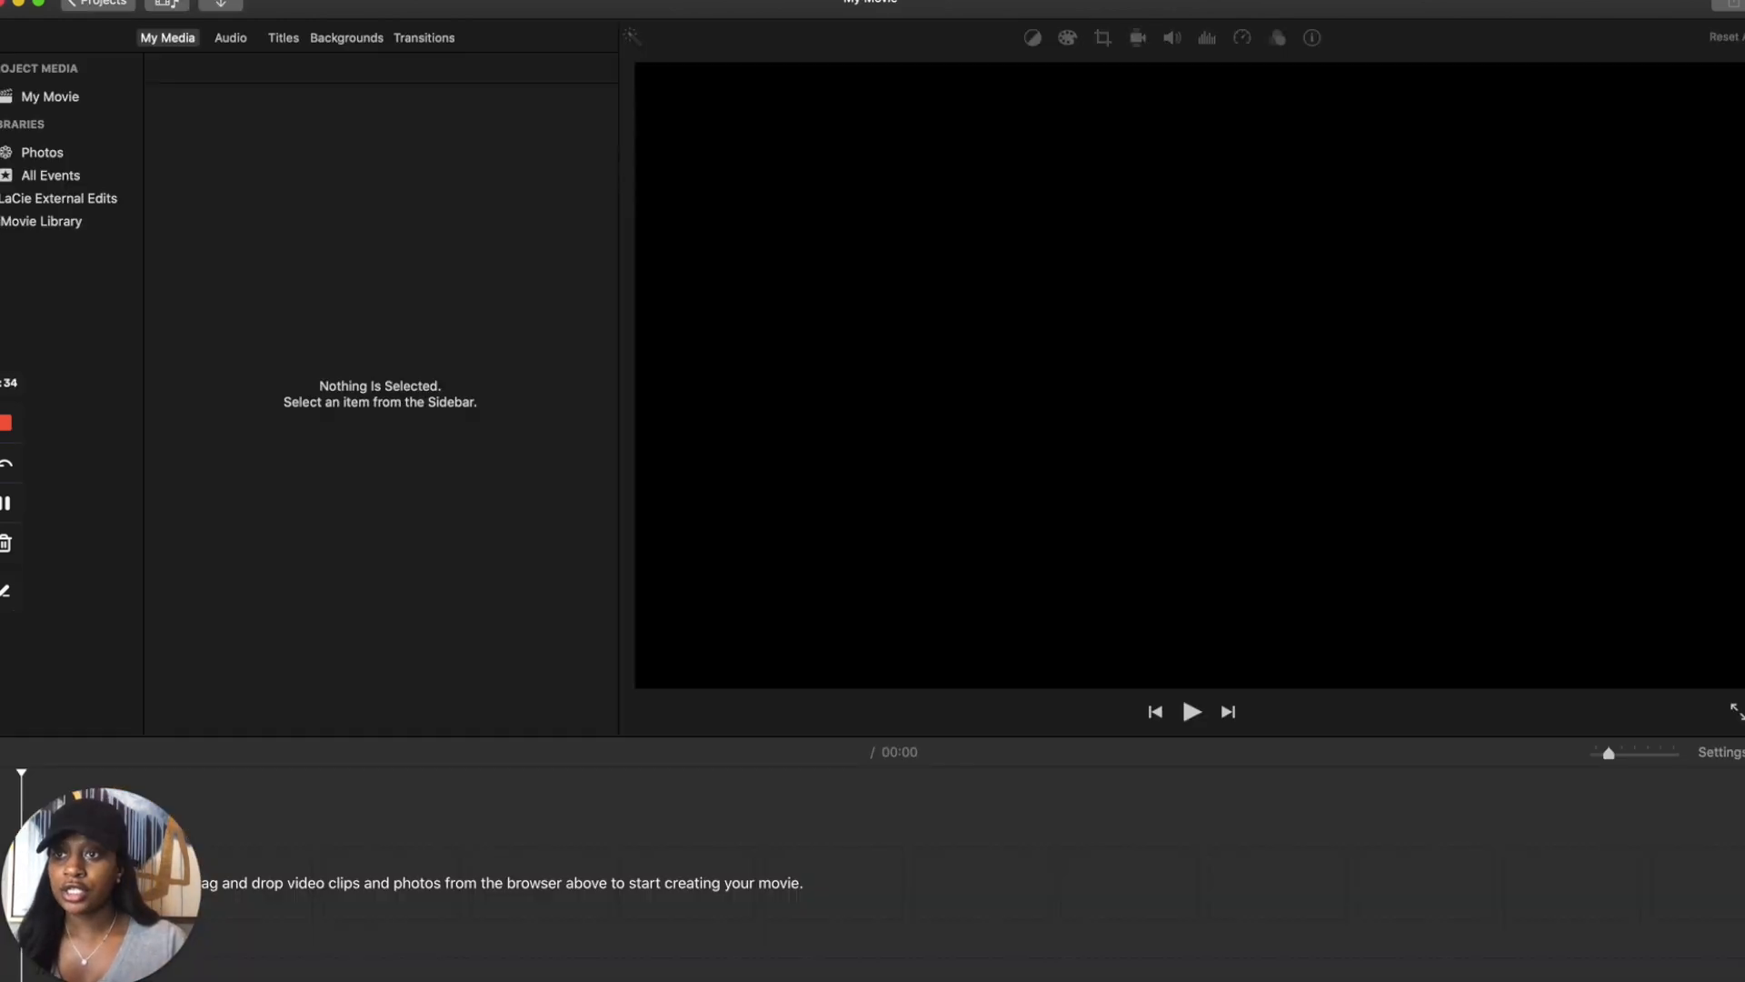
Add a new event to the LaCie External Edits library and check its media import window.
click(6, 204)
click(42, 200)
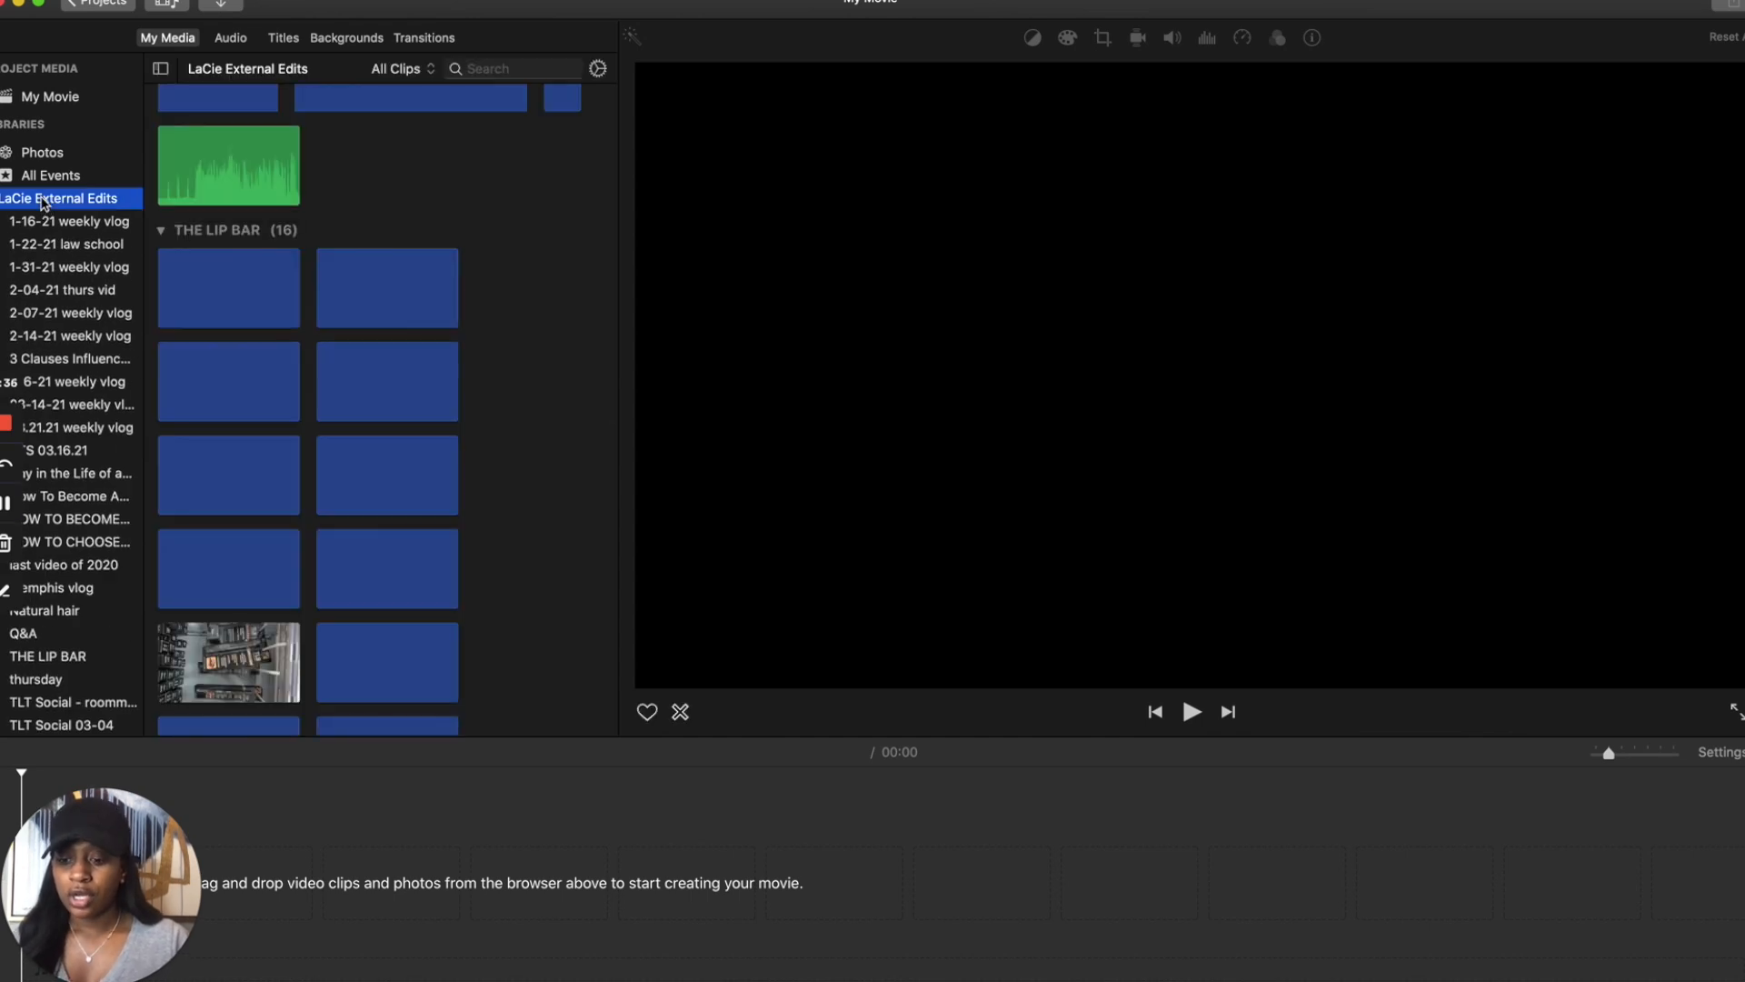
right_click(43, 200)
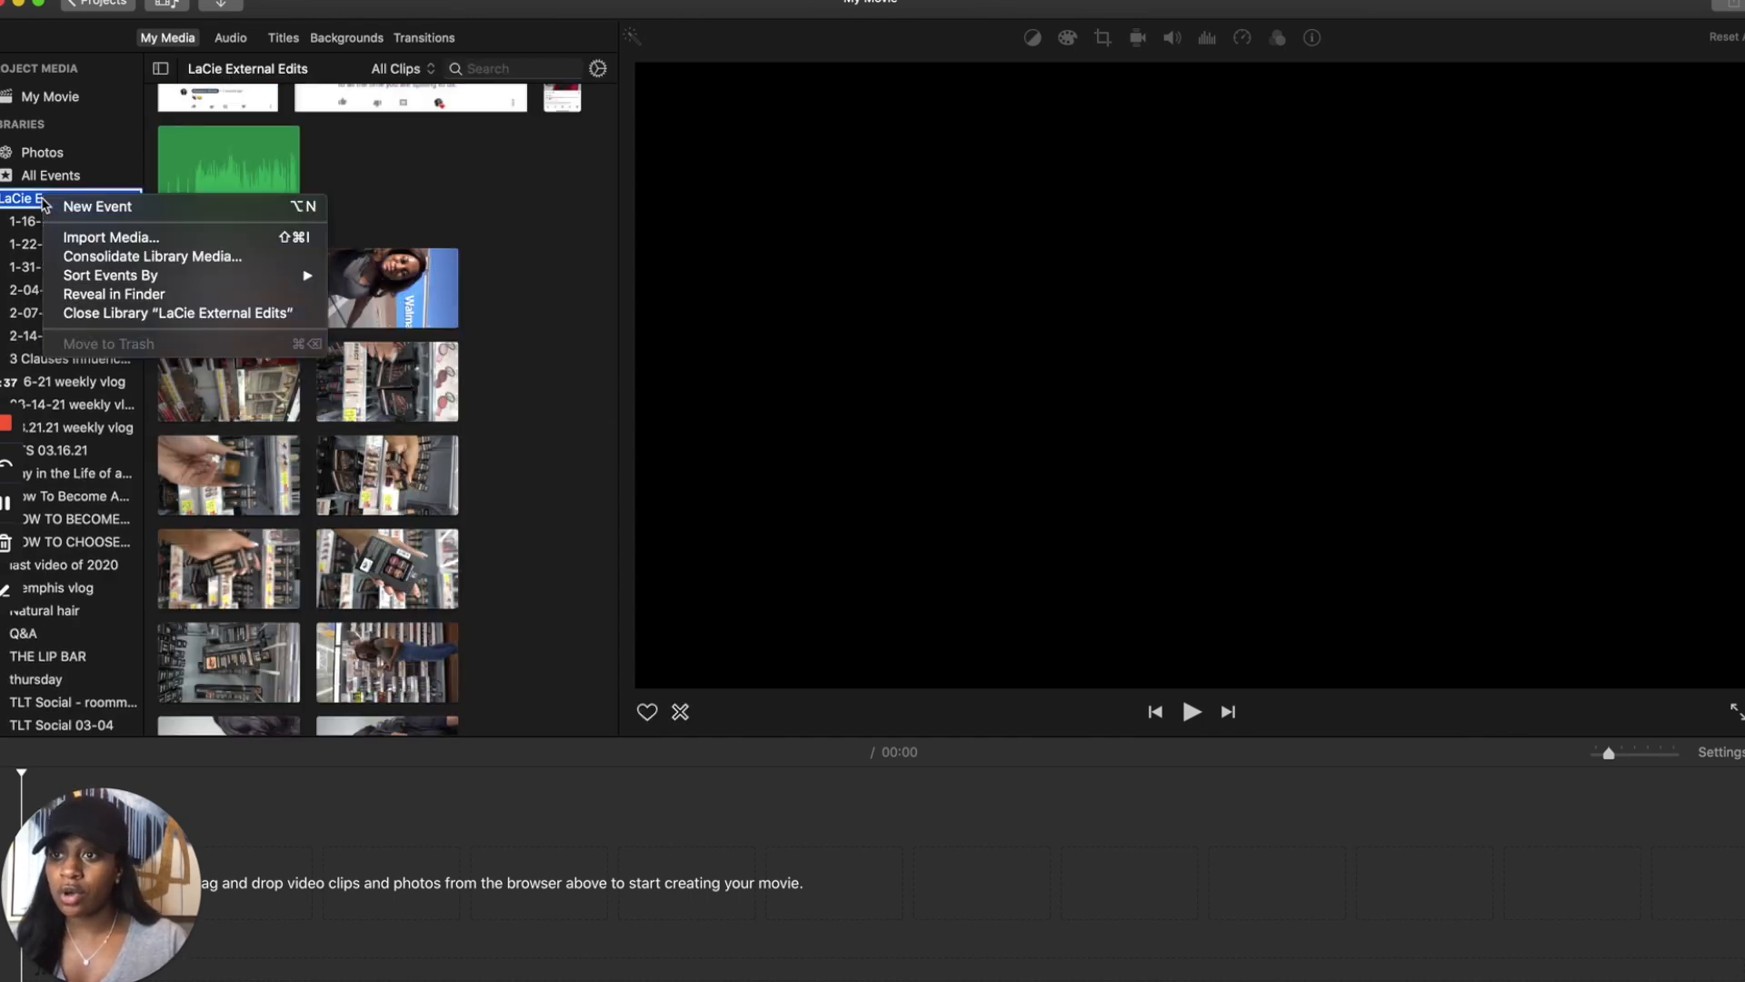
click(97, 208)
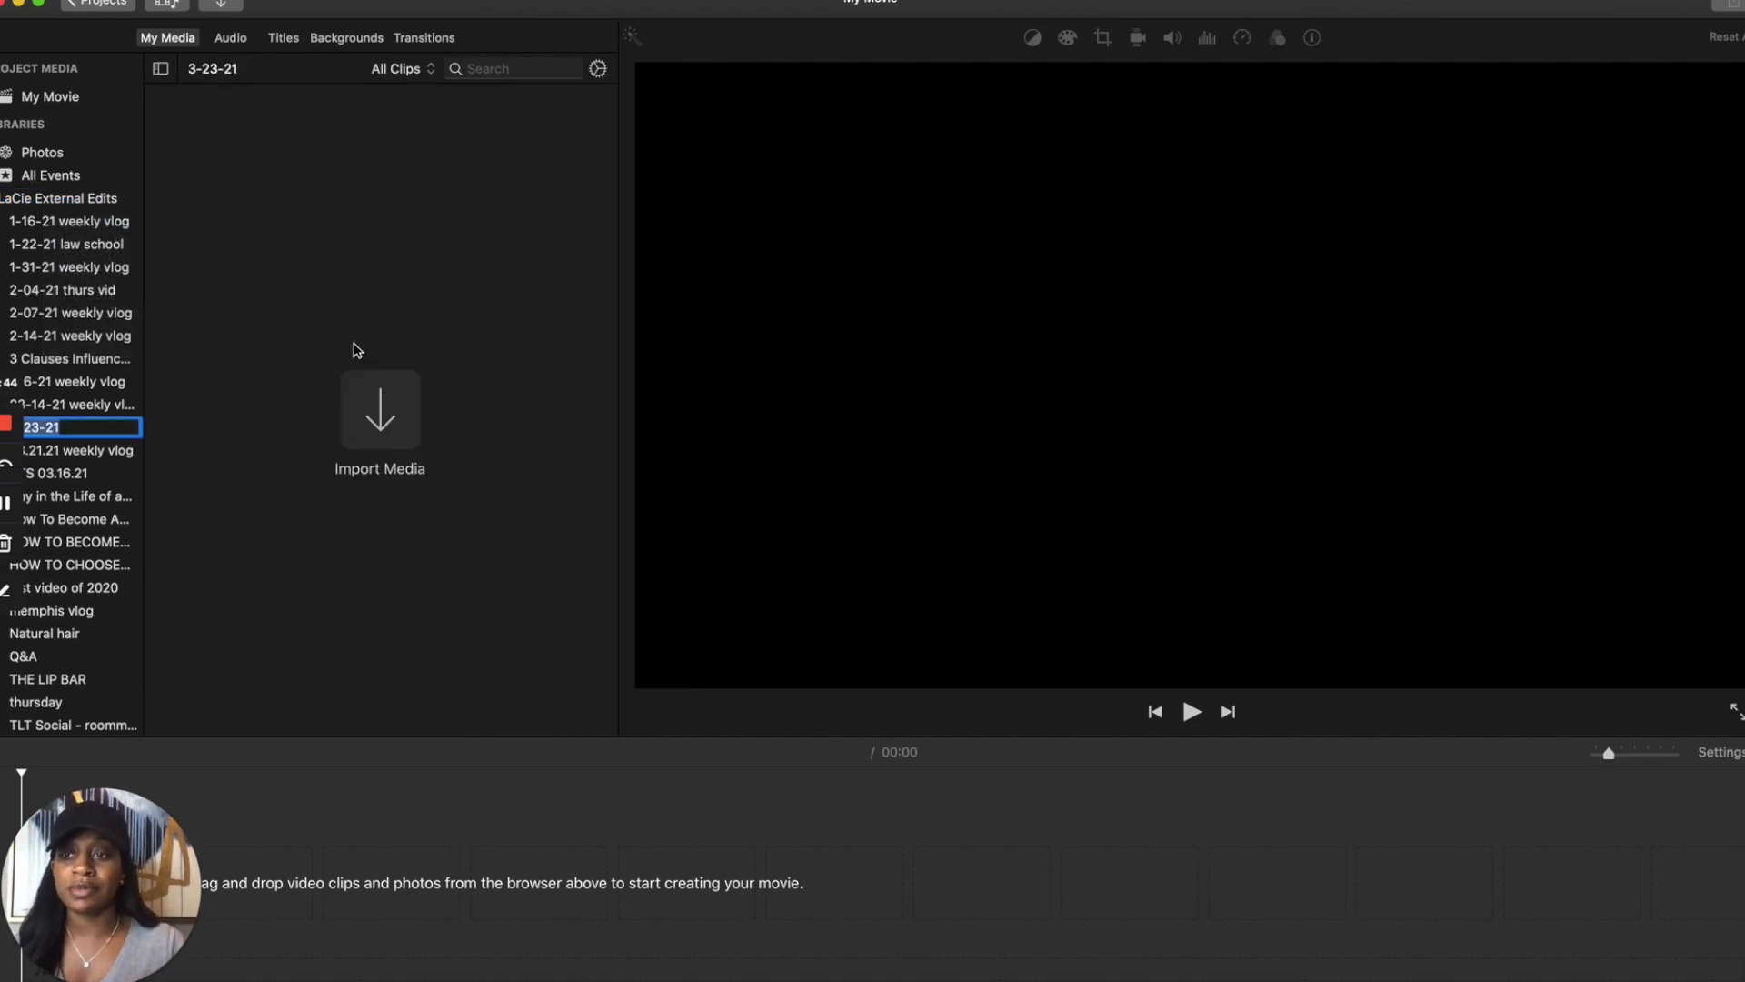
click(374, 406)
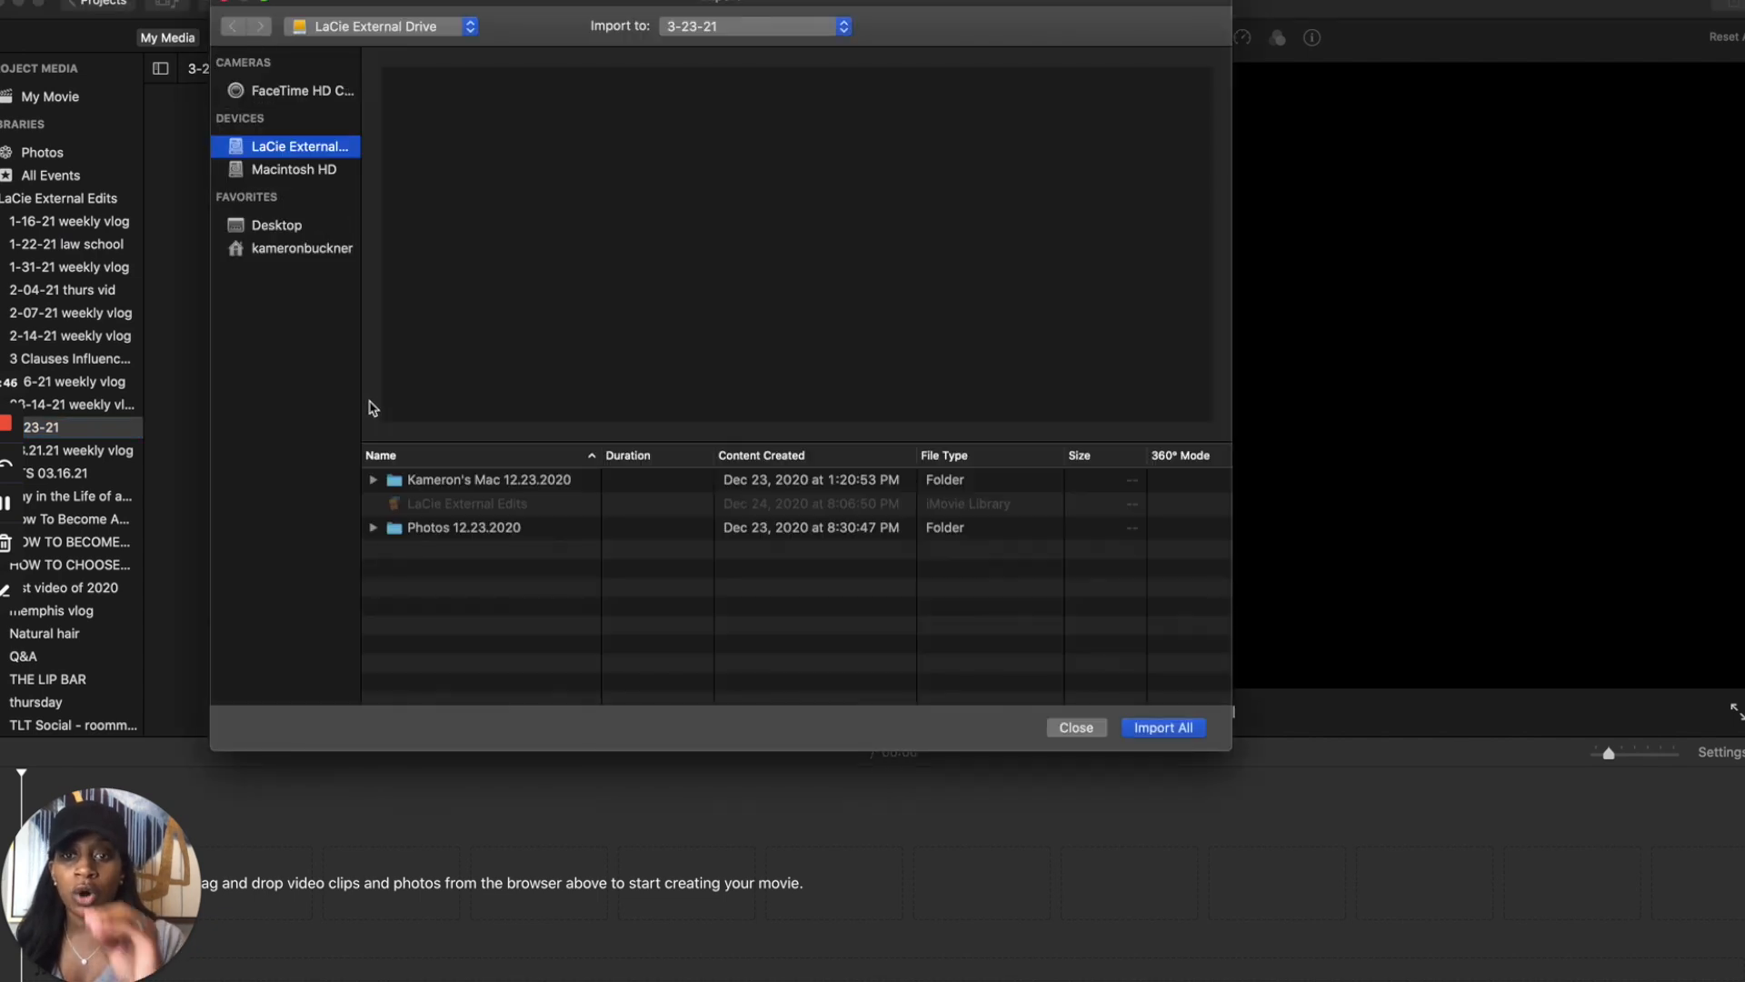
click(1075, 733)
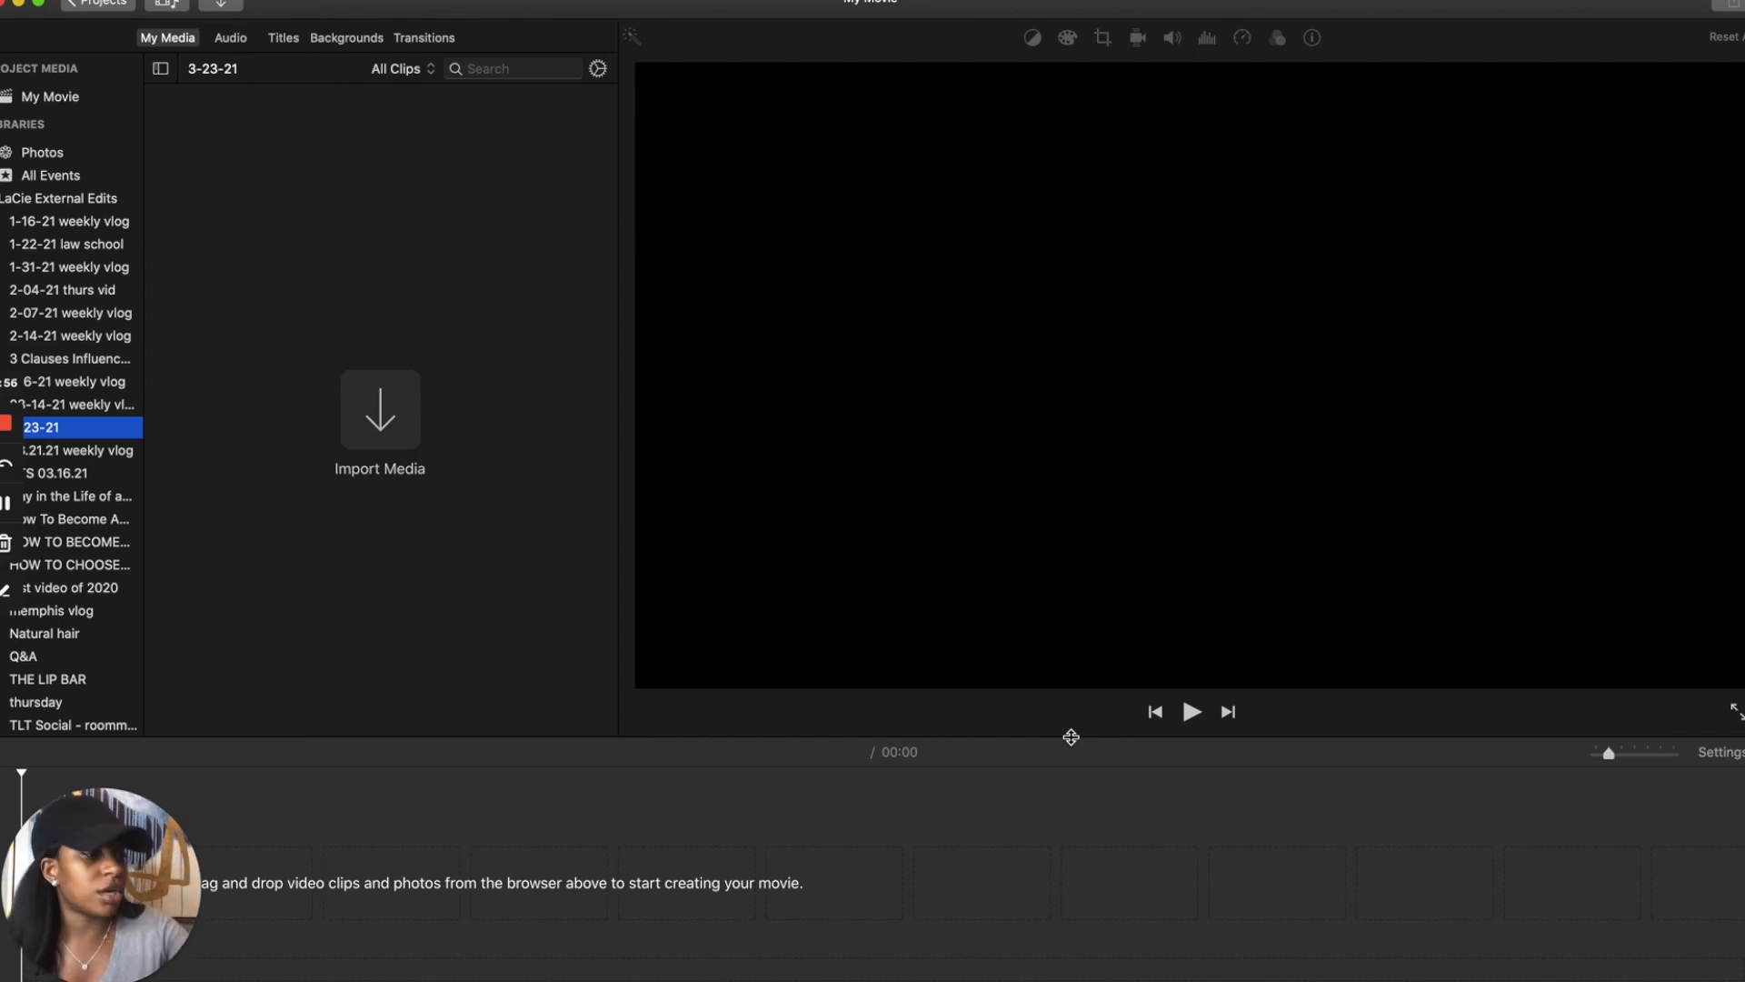
Rename the new 3-23-21 event as YT TEST VIDEO.
right_click(71, 438)
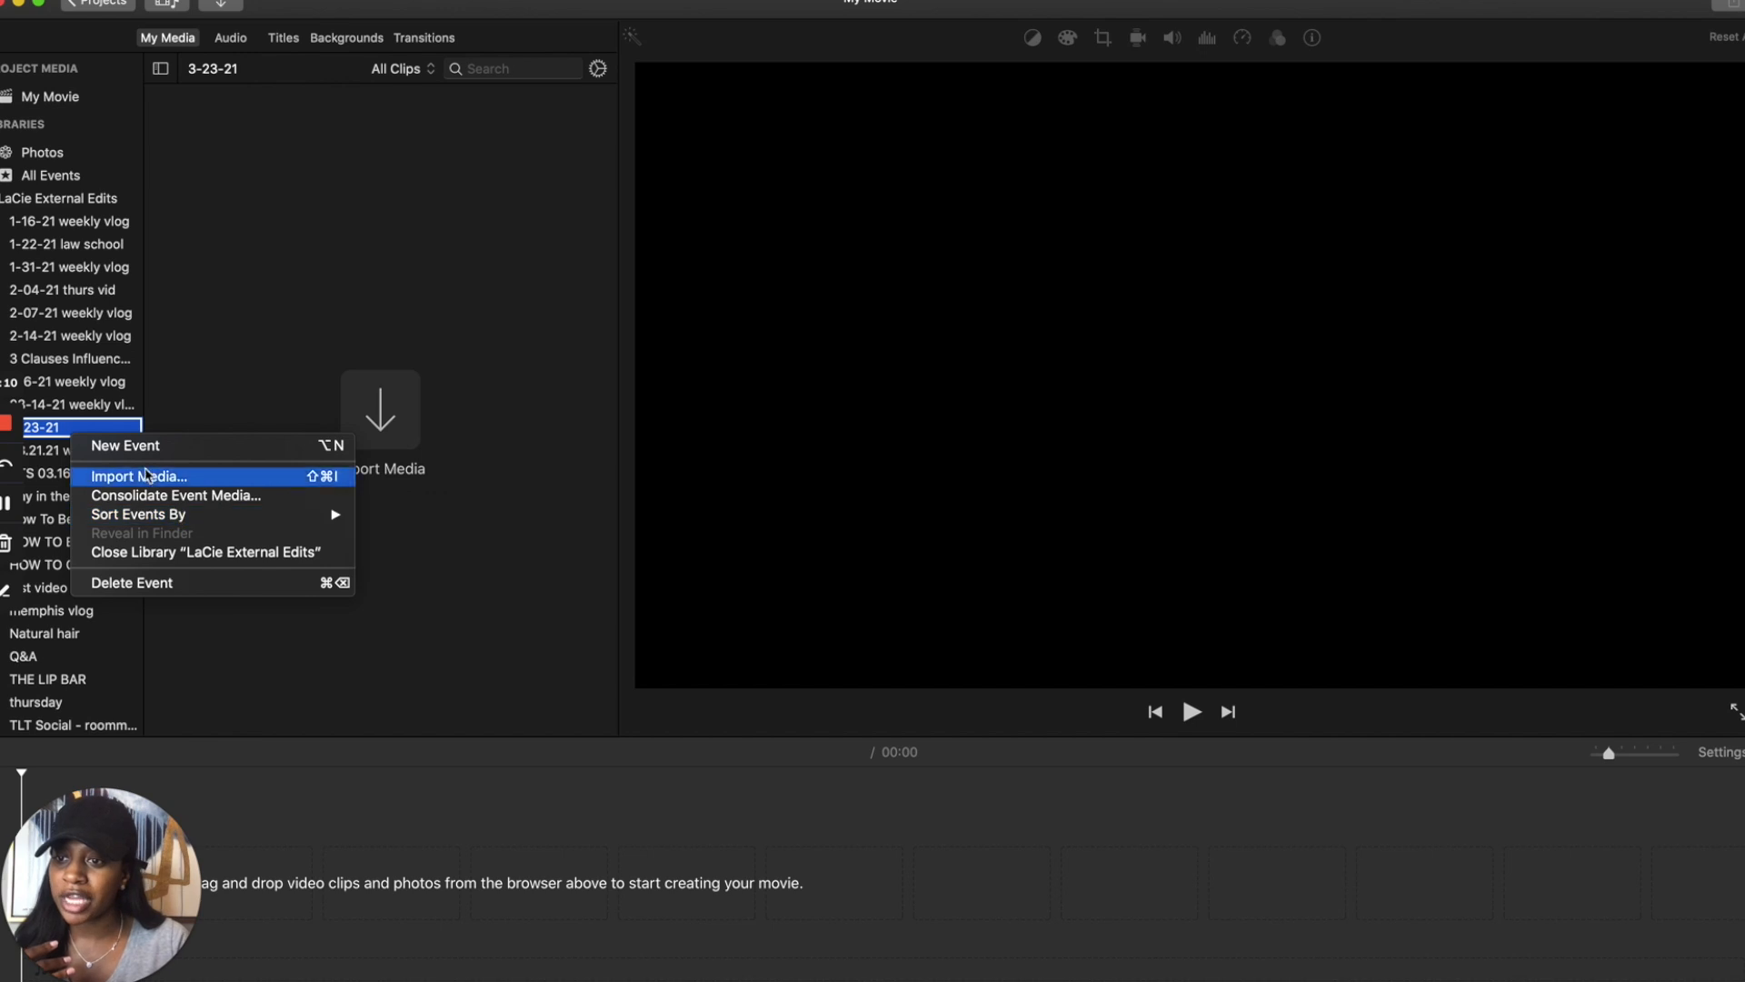
click(64, 427)
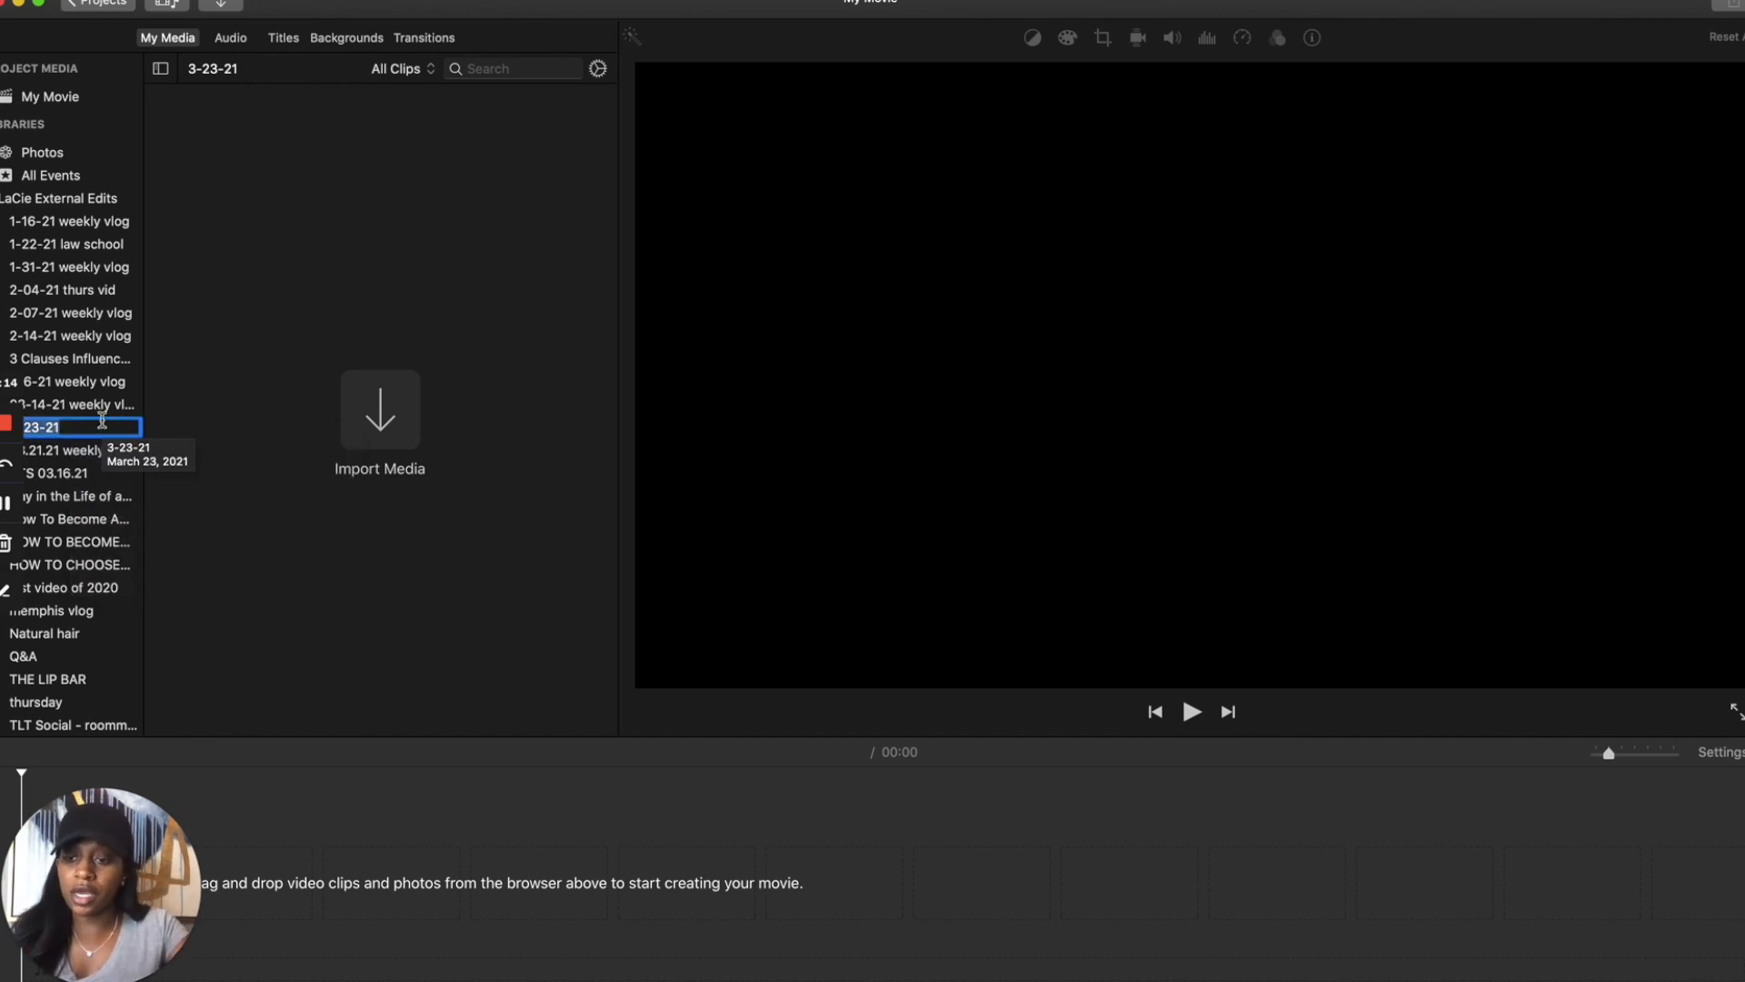
click(102, 421)
text(TEST VIDEO)
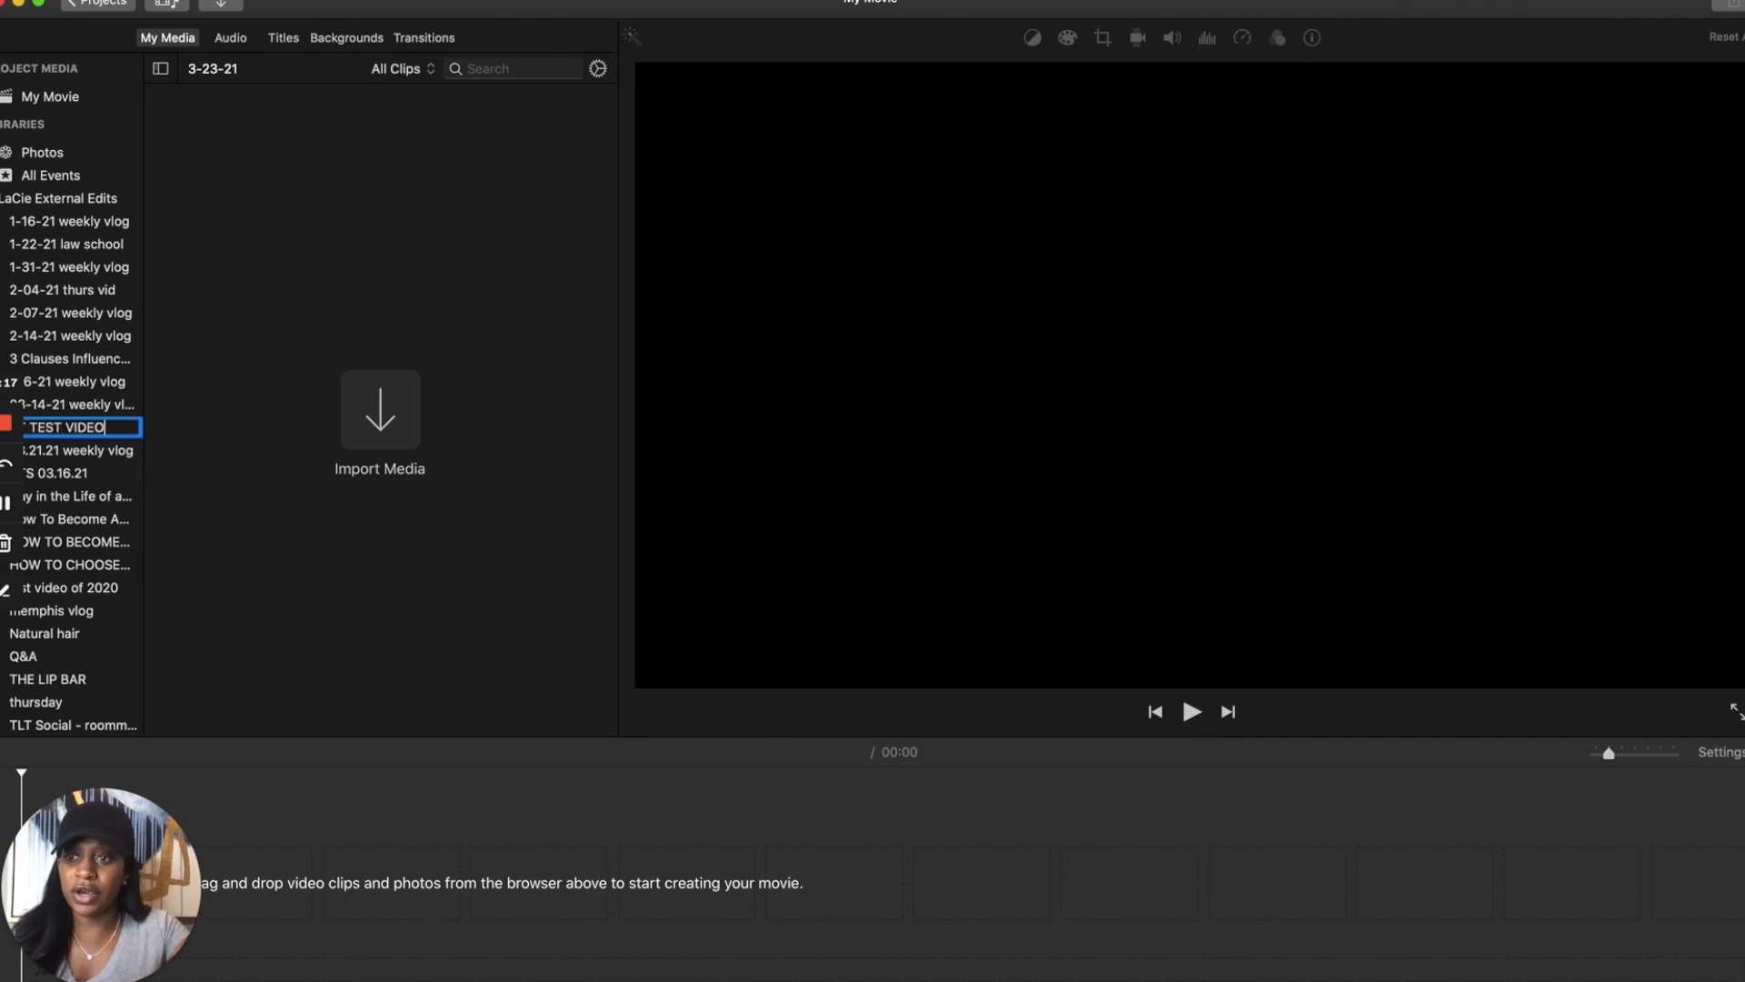
key(Return)
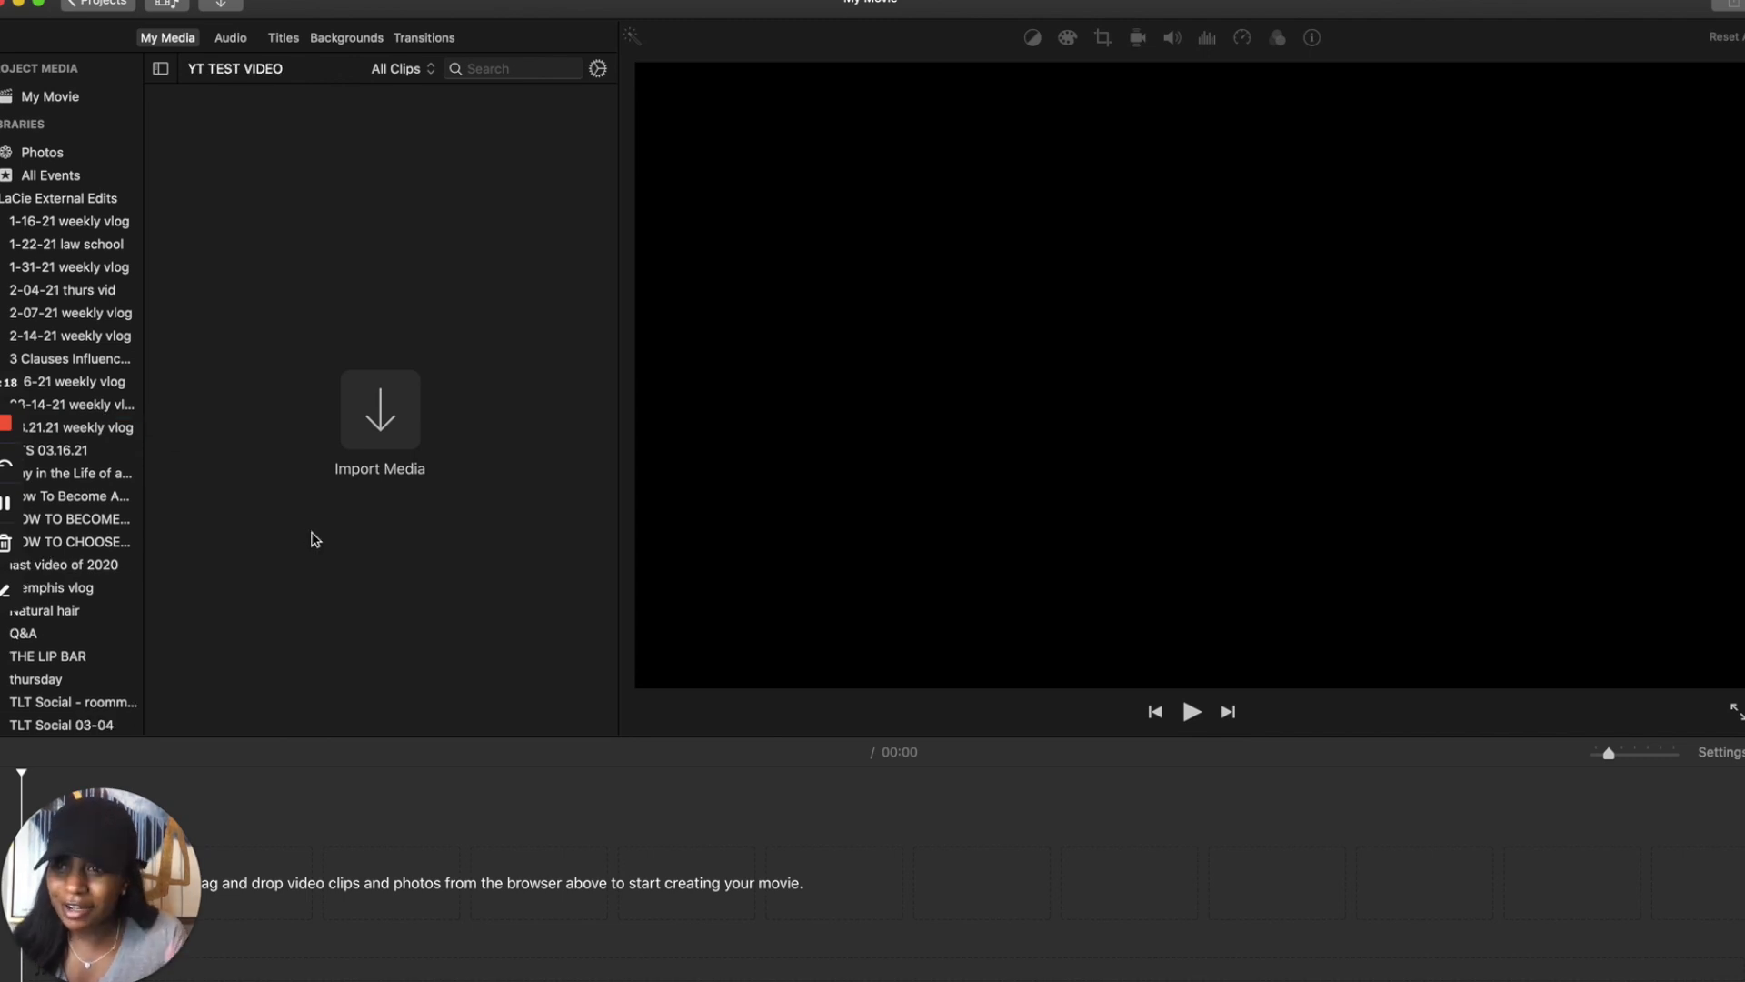
Cancel the Dropbox camera upload and reopen media import for the YT TEST VIDEO event with the Untitled camera as source.
scroll(64, 425, down, 2)
scroll(64, 426, up, 2)
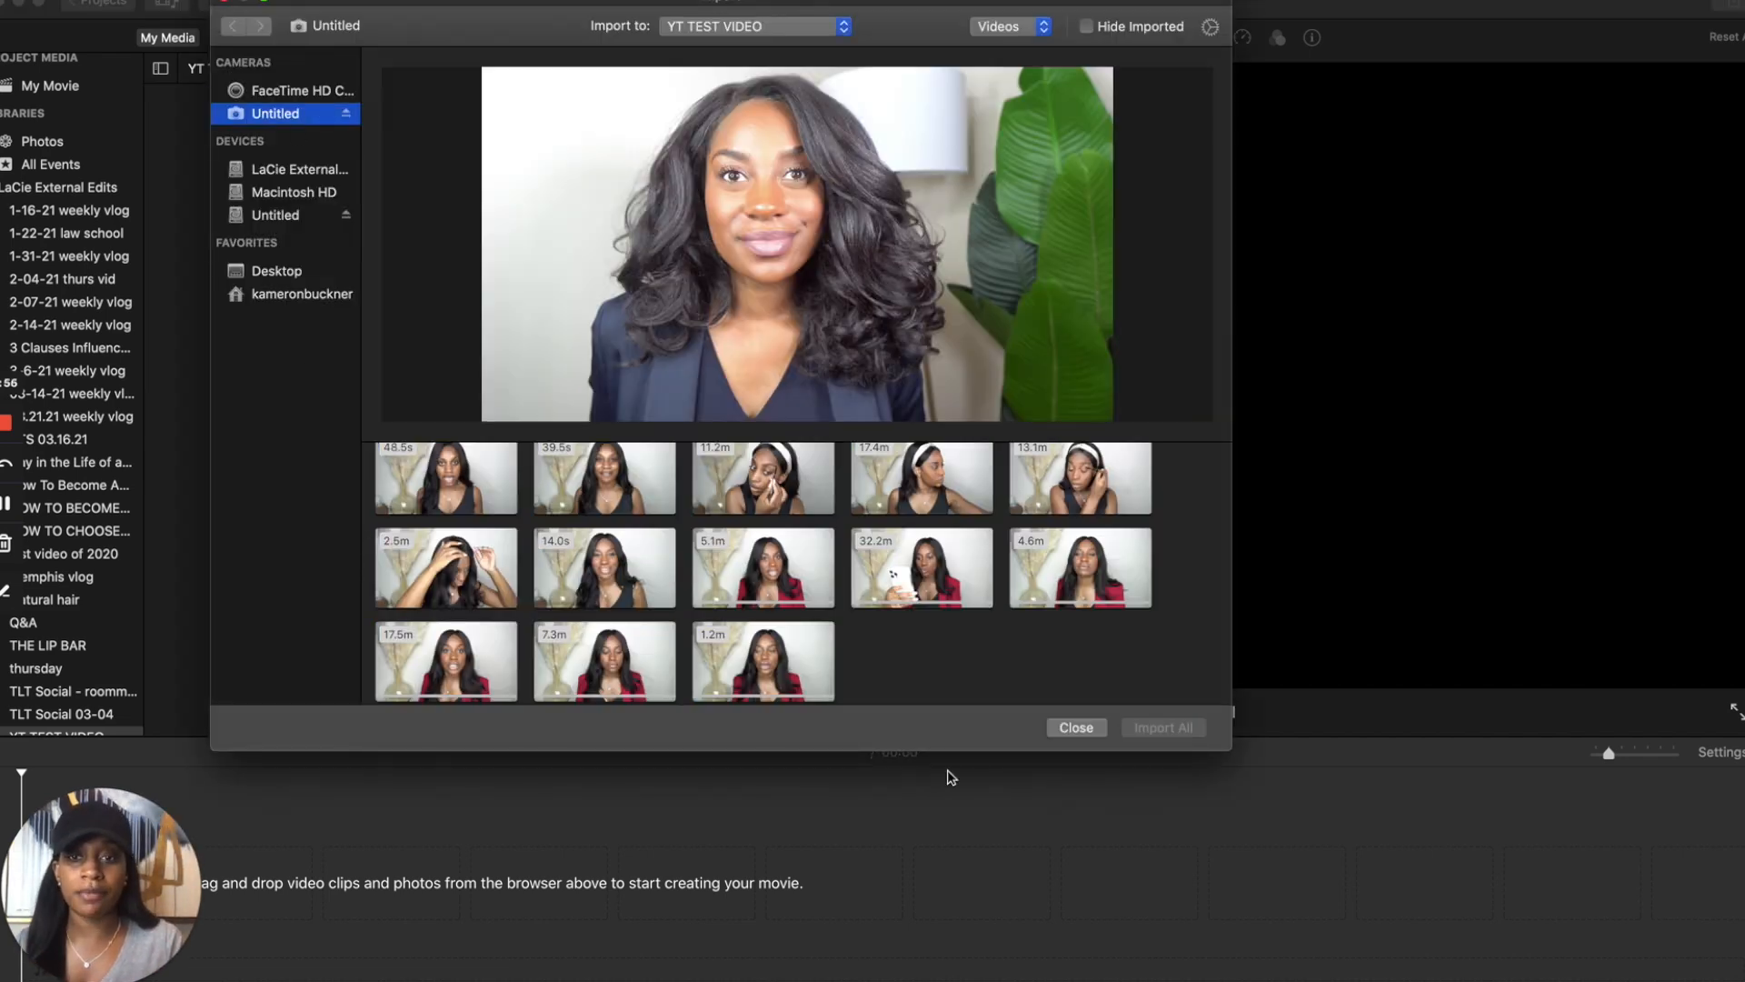
click(1076, 727)
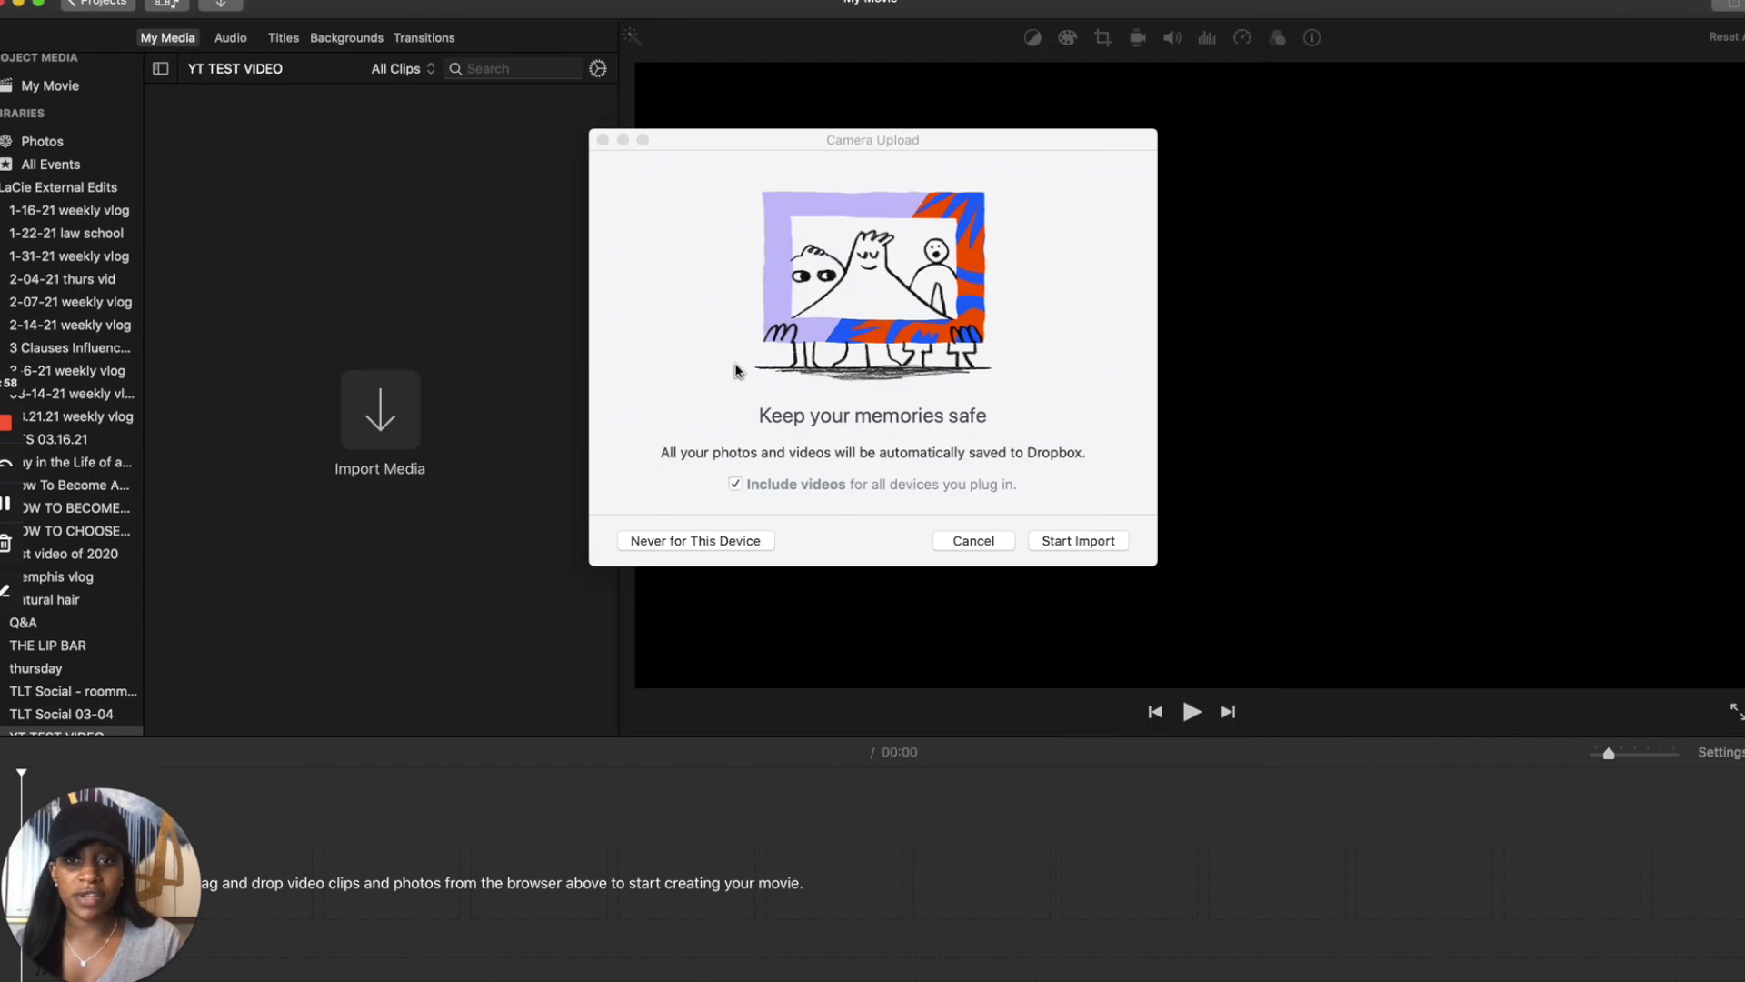
click(976, 540)
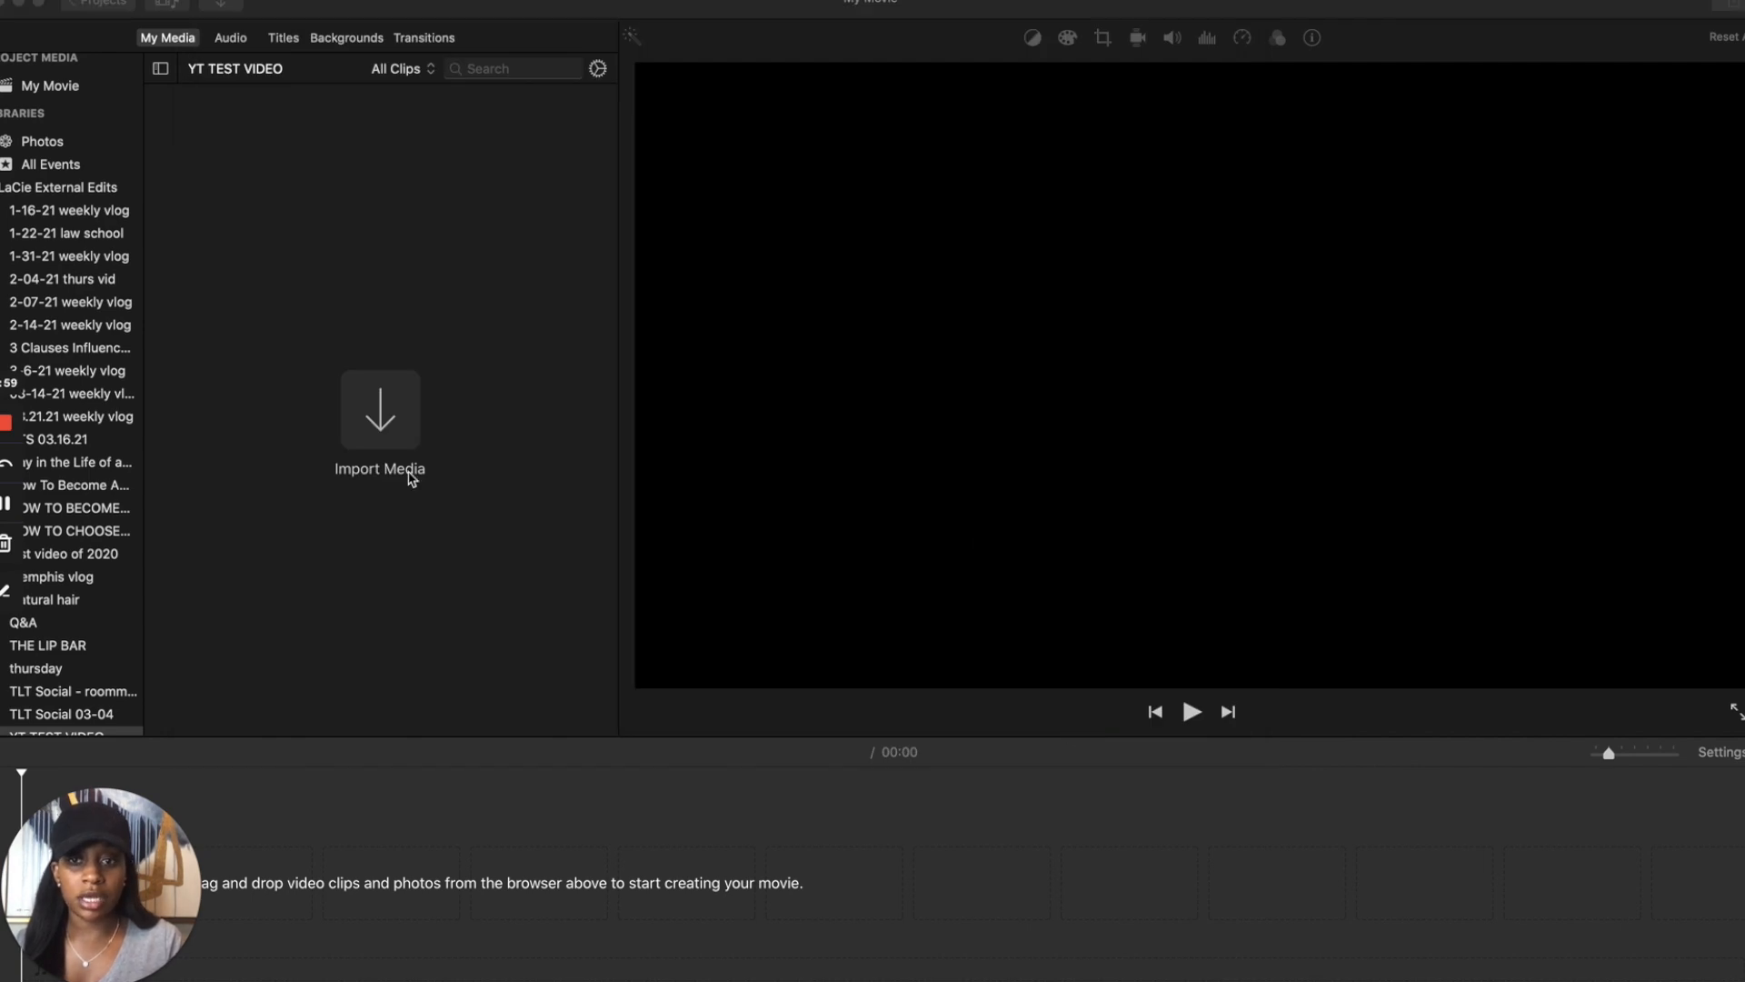
click(380, 416)
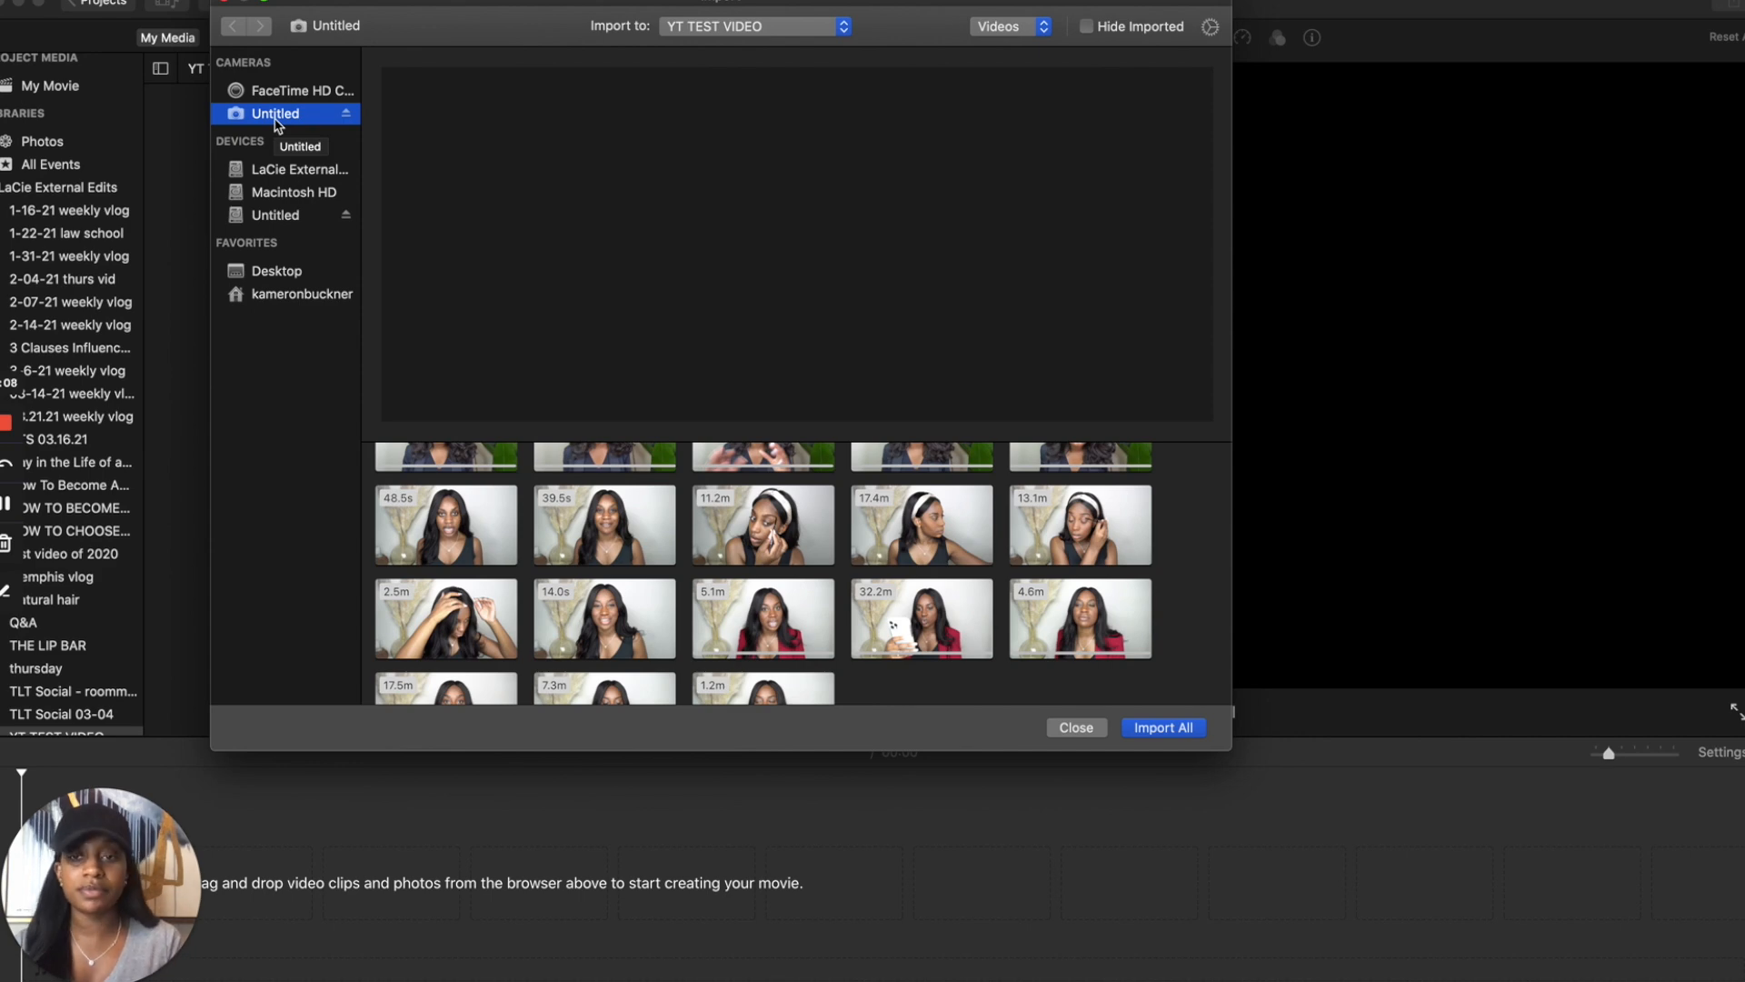
Import the 48.5-second, 39.5-second and 11.2-minute camera clips into the YT TEST VIDEO event.
scroll(656, 551, down, 2)
scroll(657, 556, up, 3)
scroll(656, 551, down, 1)
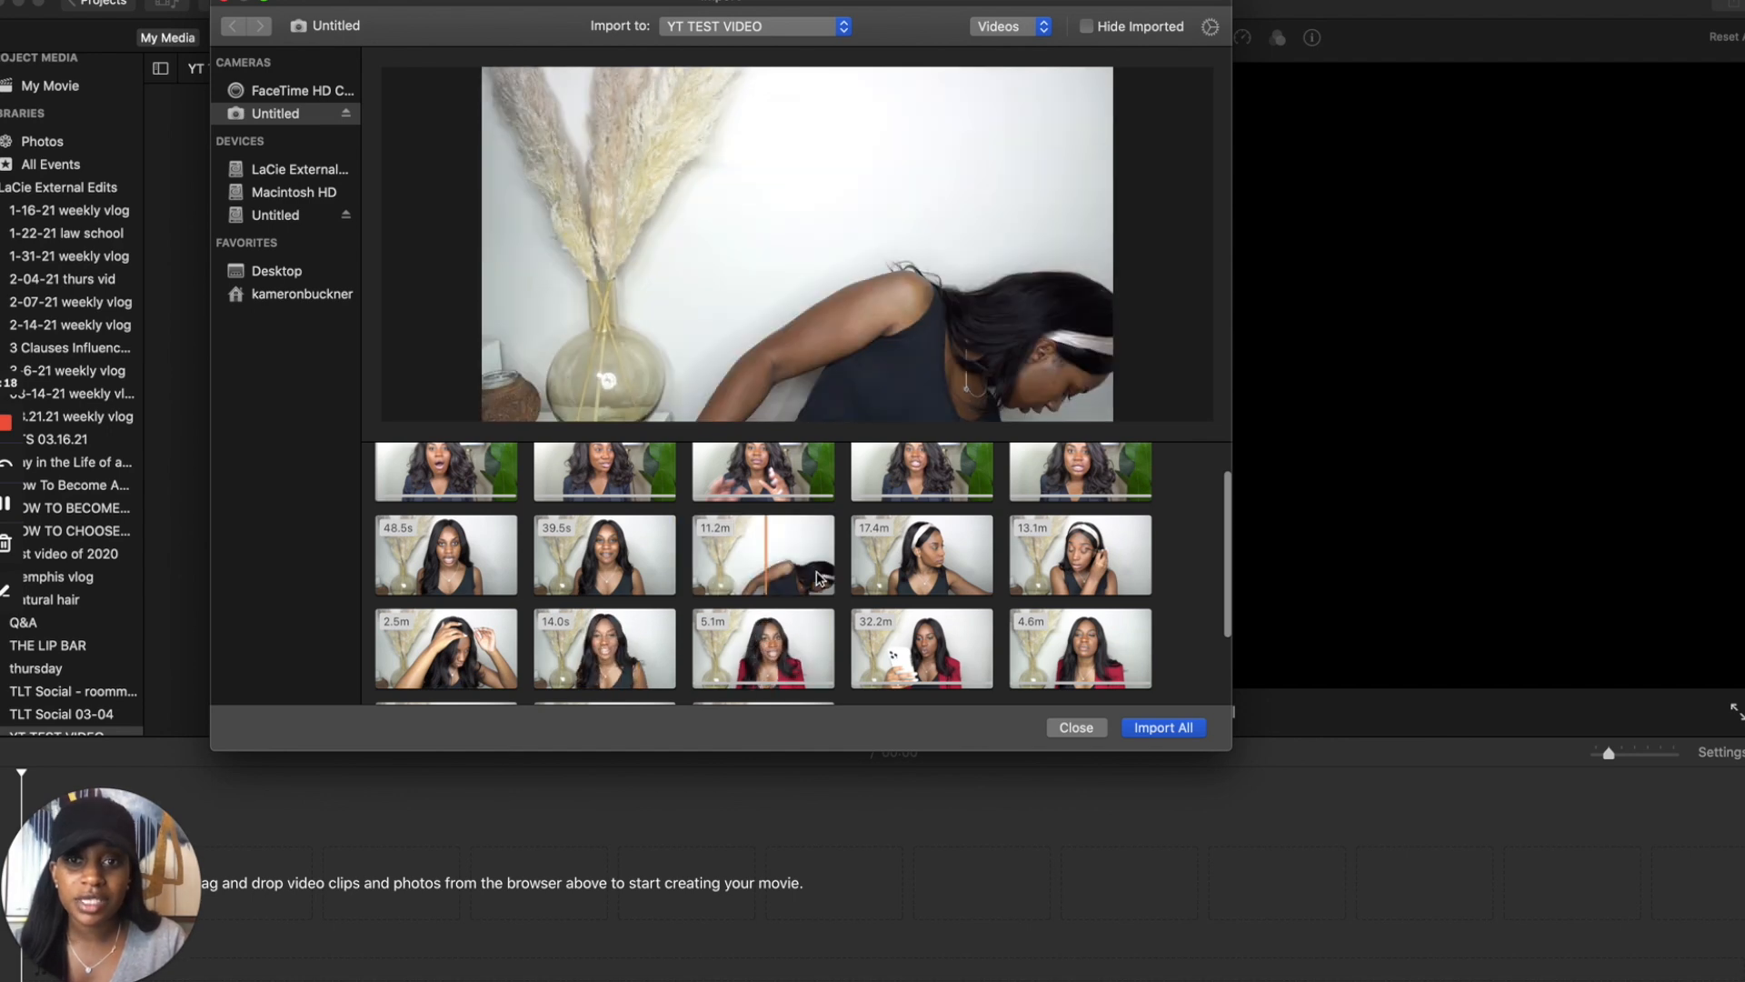
scroll(718, 583, down, 2)
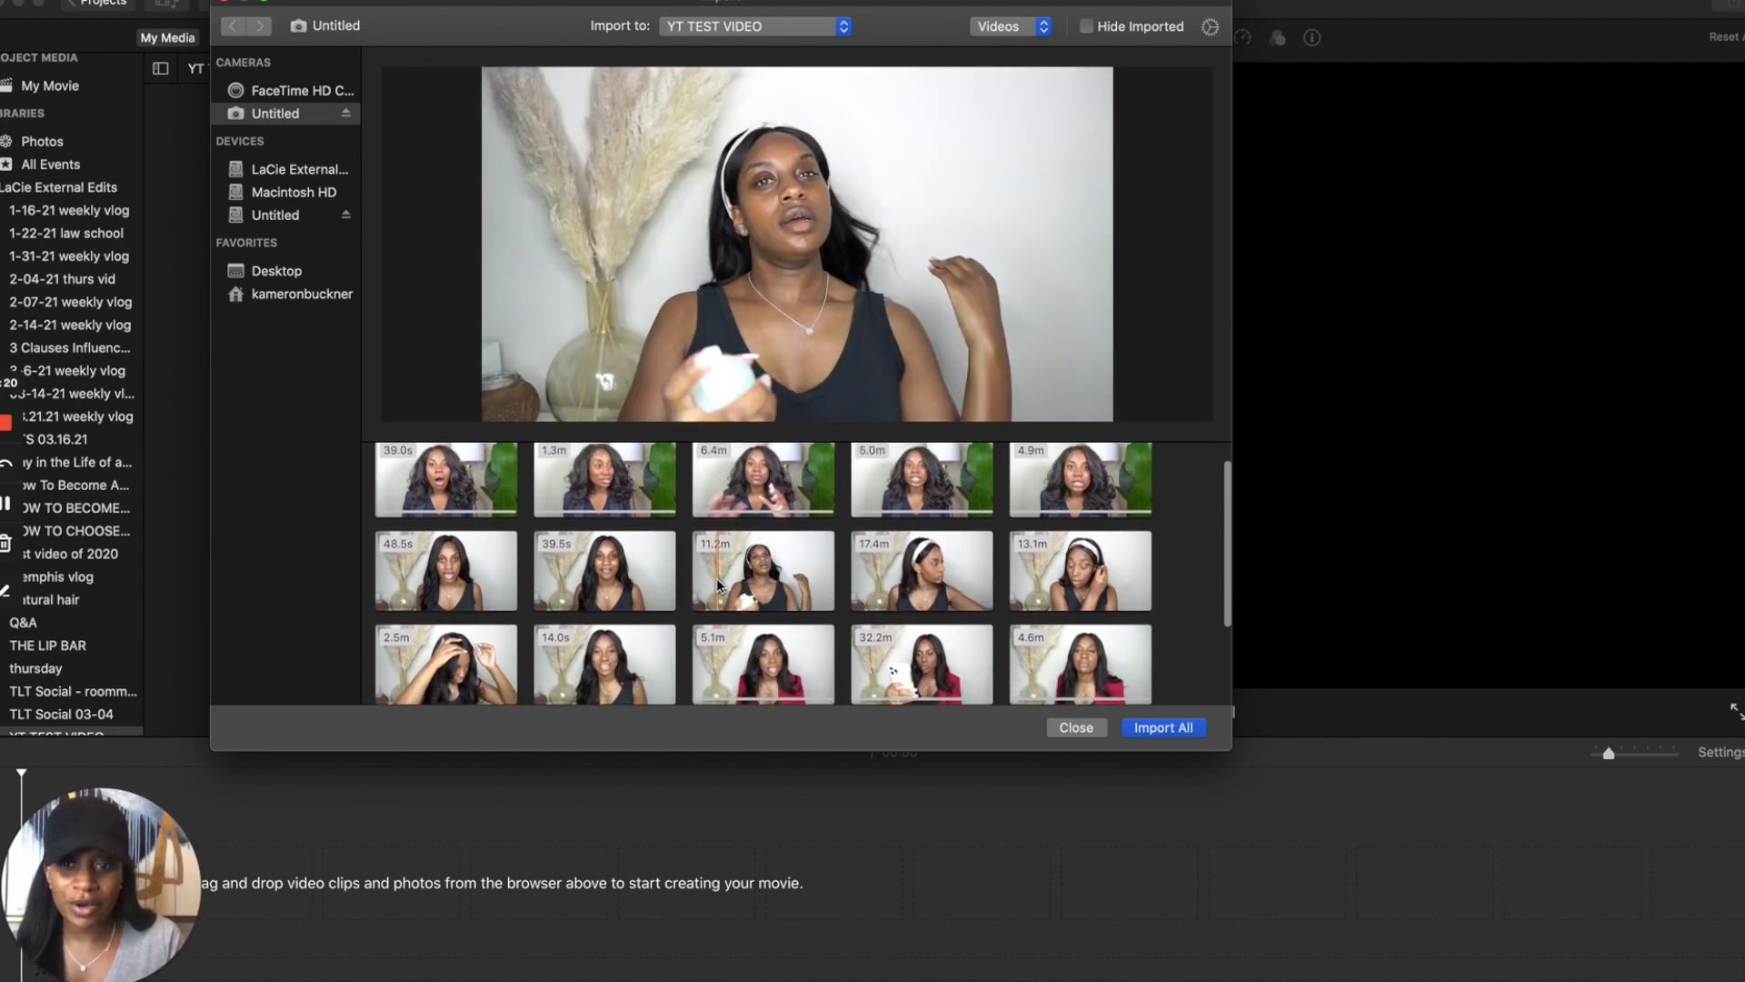
click(656, 532)
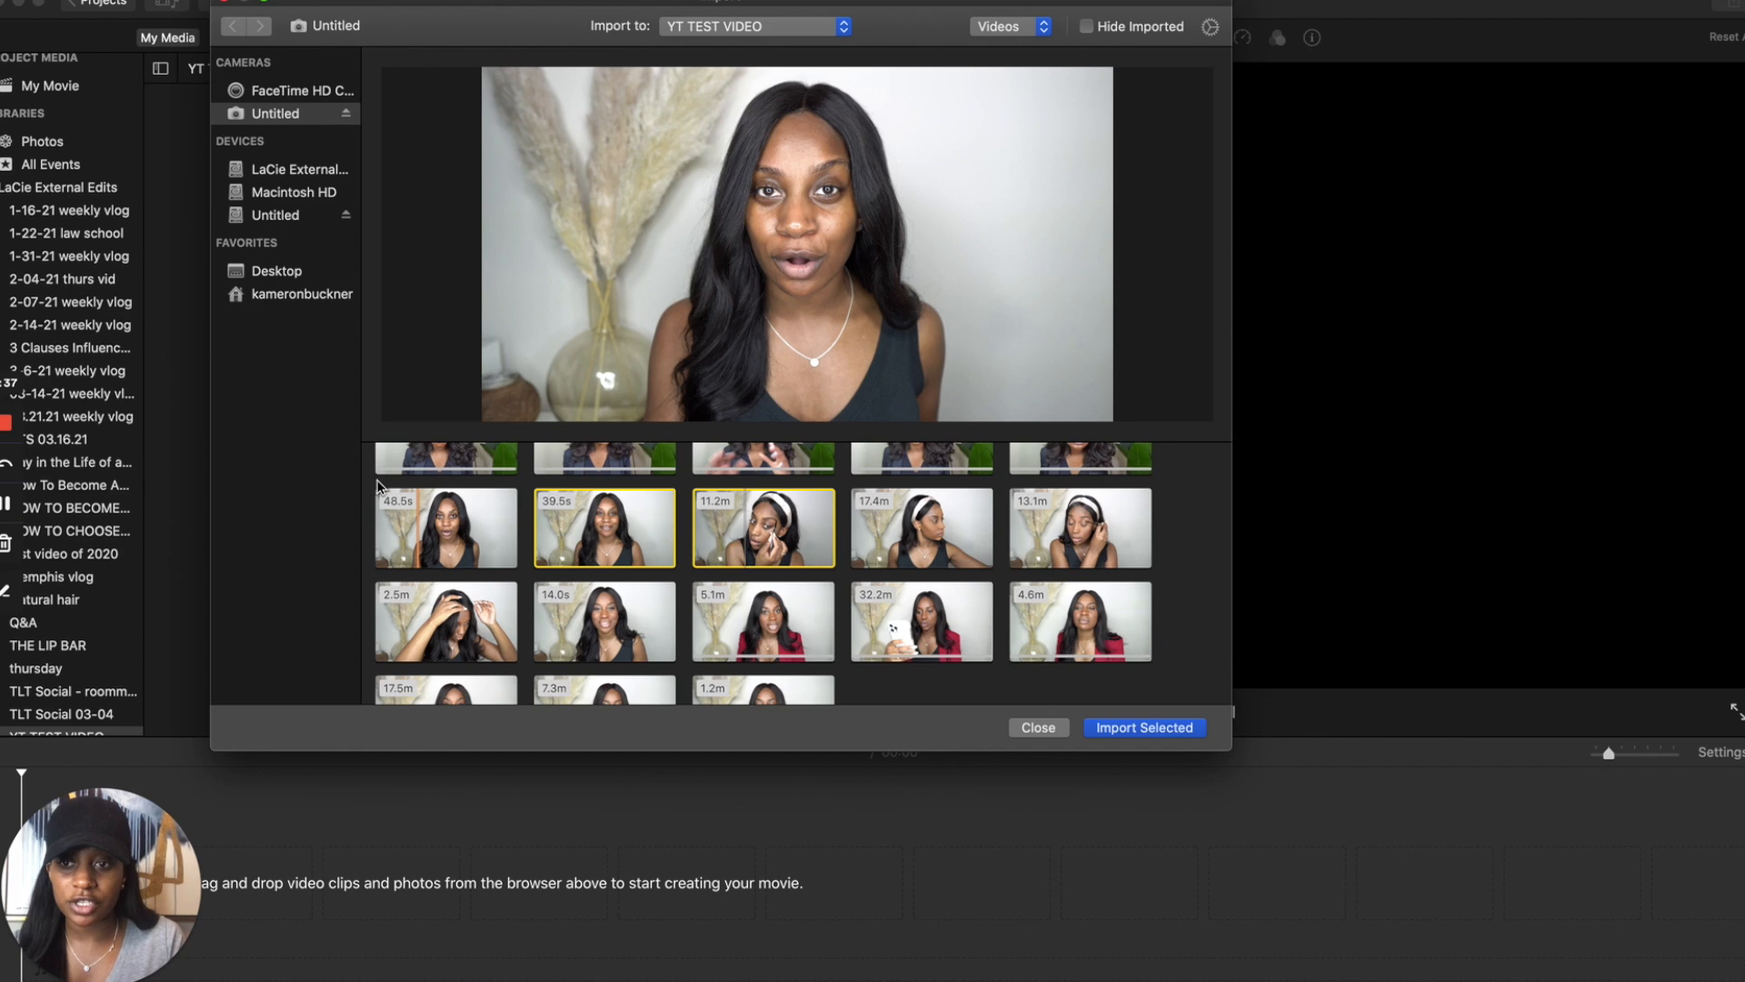
drag(406, 489, 777, 556)
click(1156, 730)
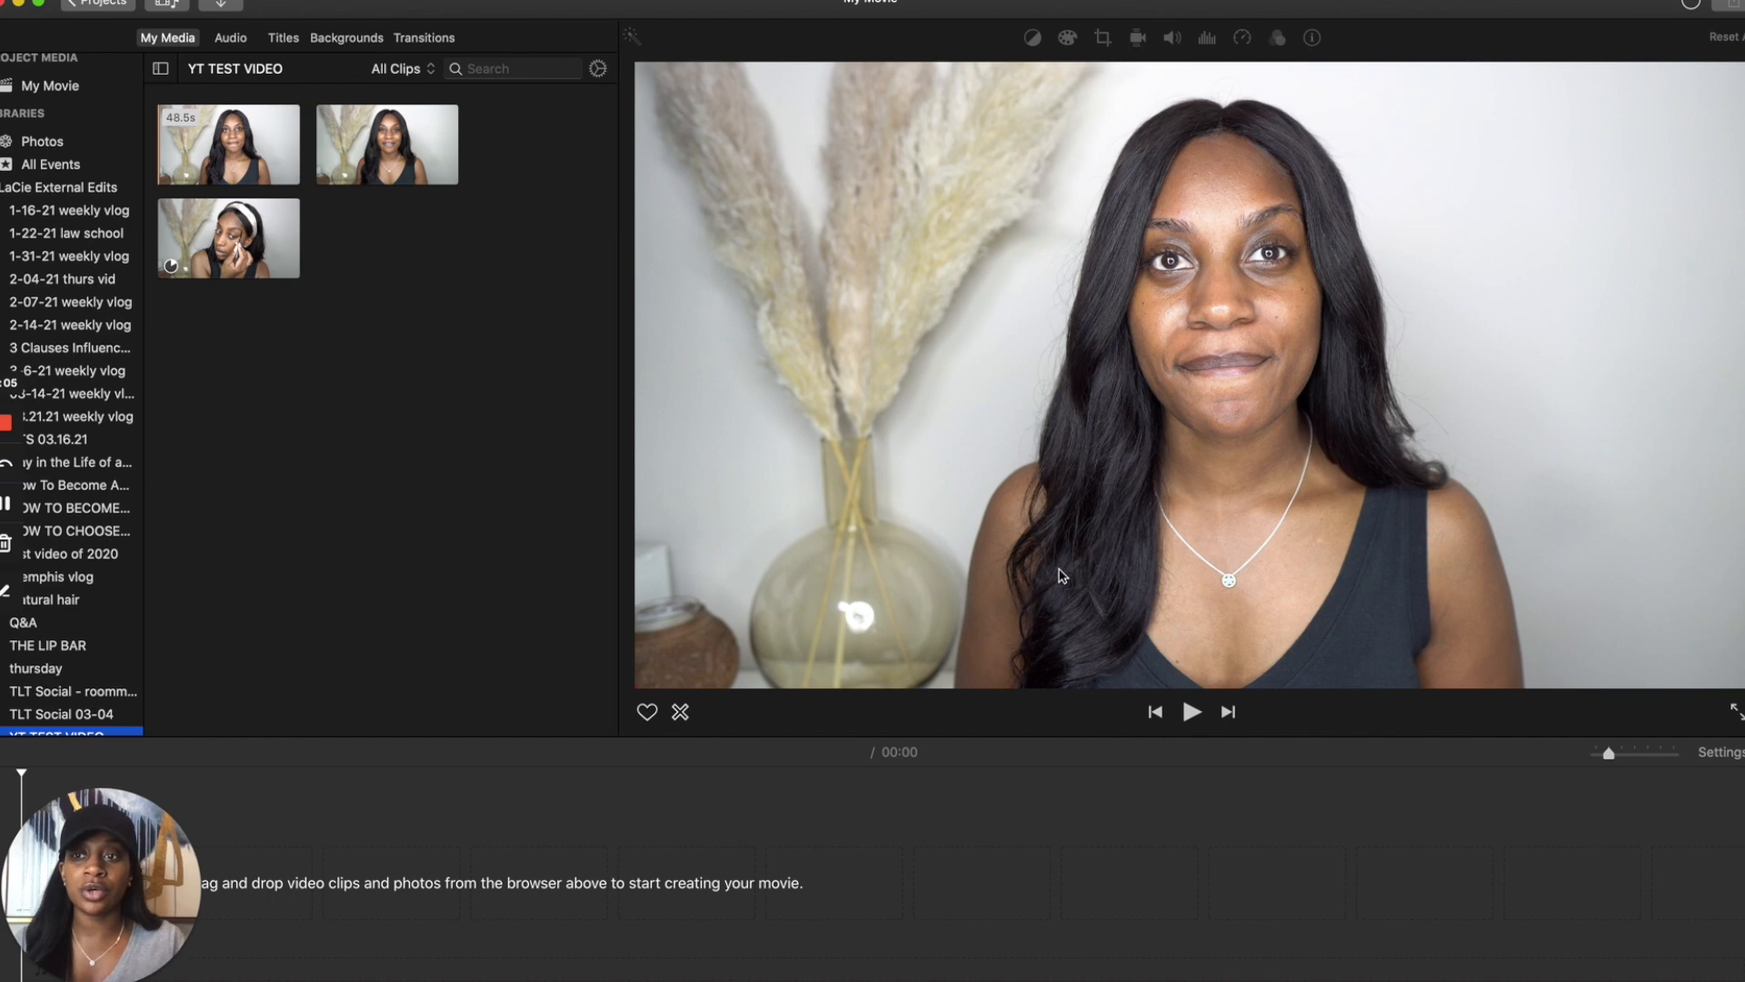
click(183, 264)
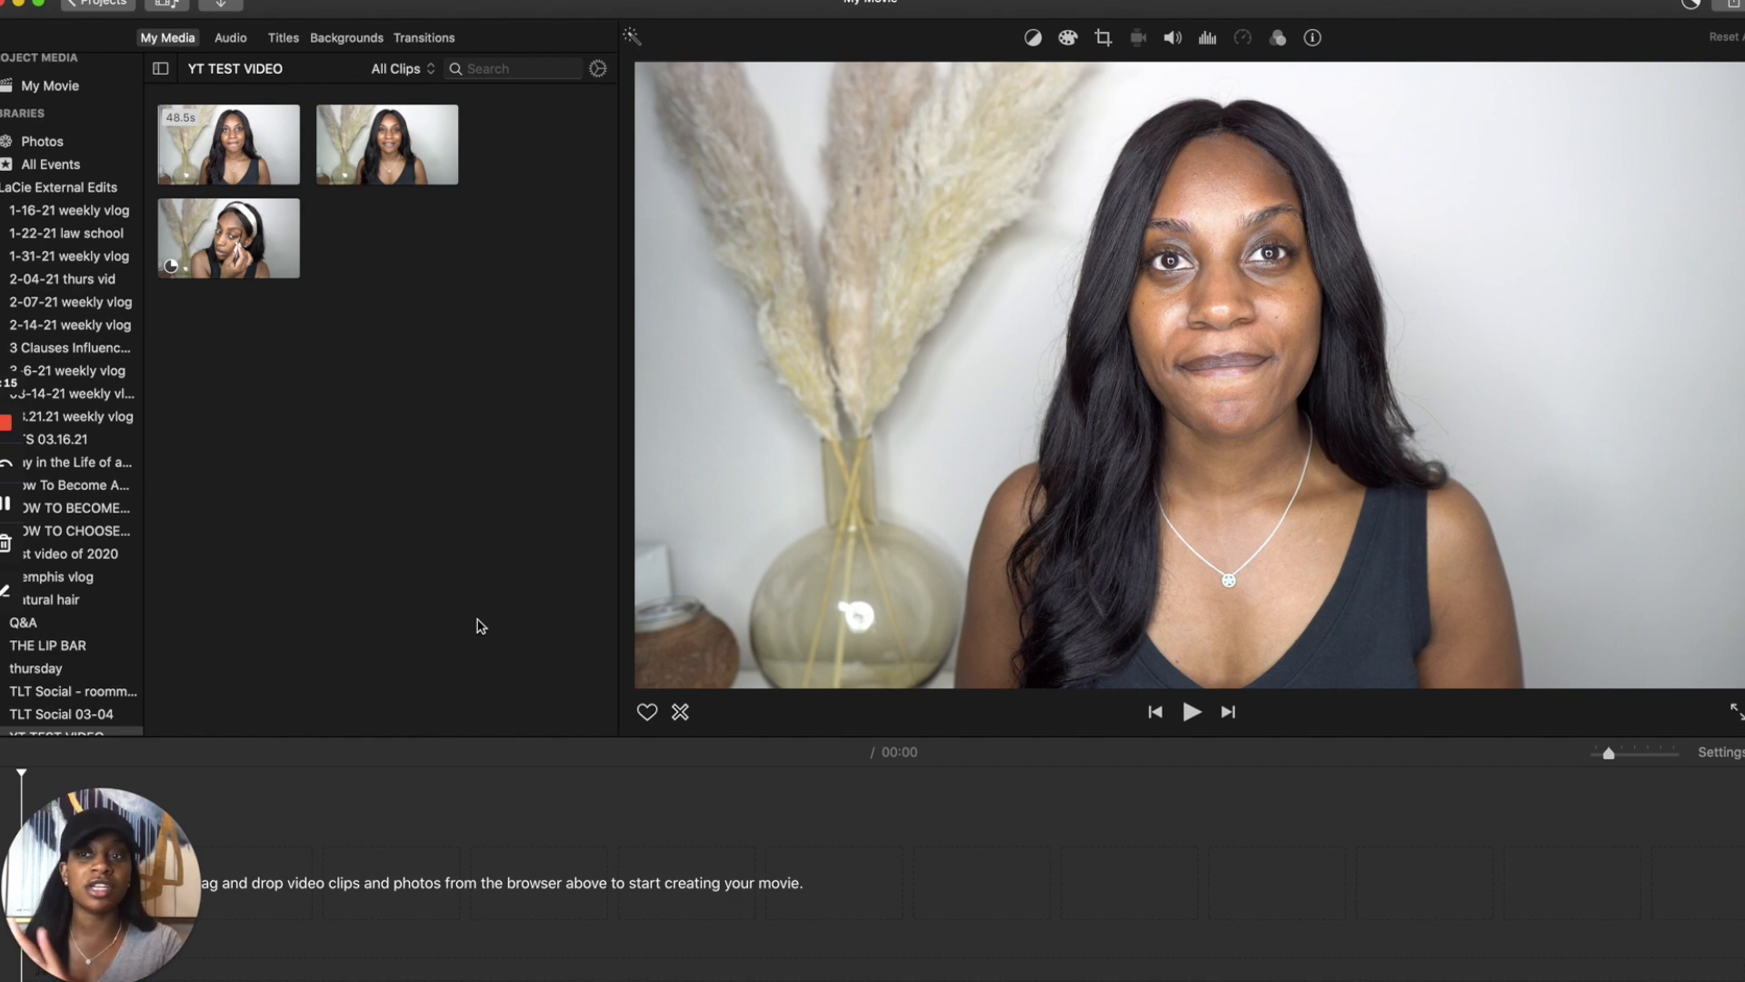
click(481, 626)
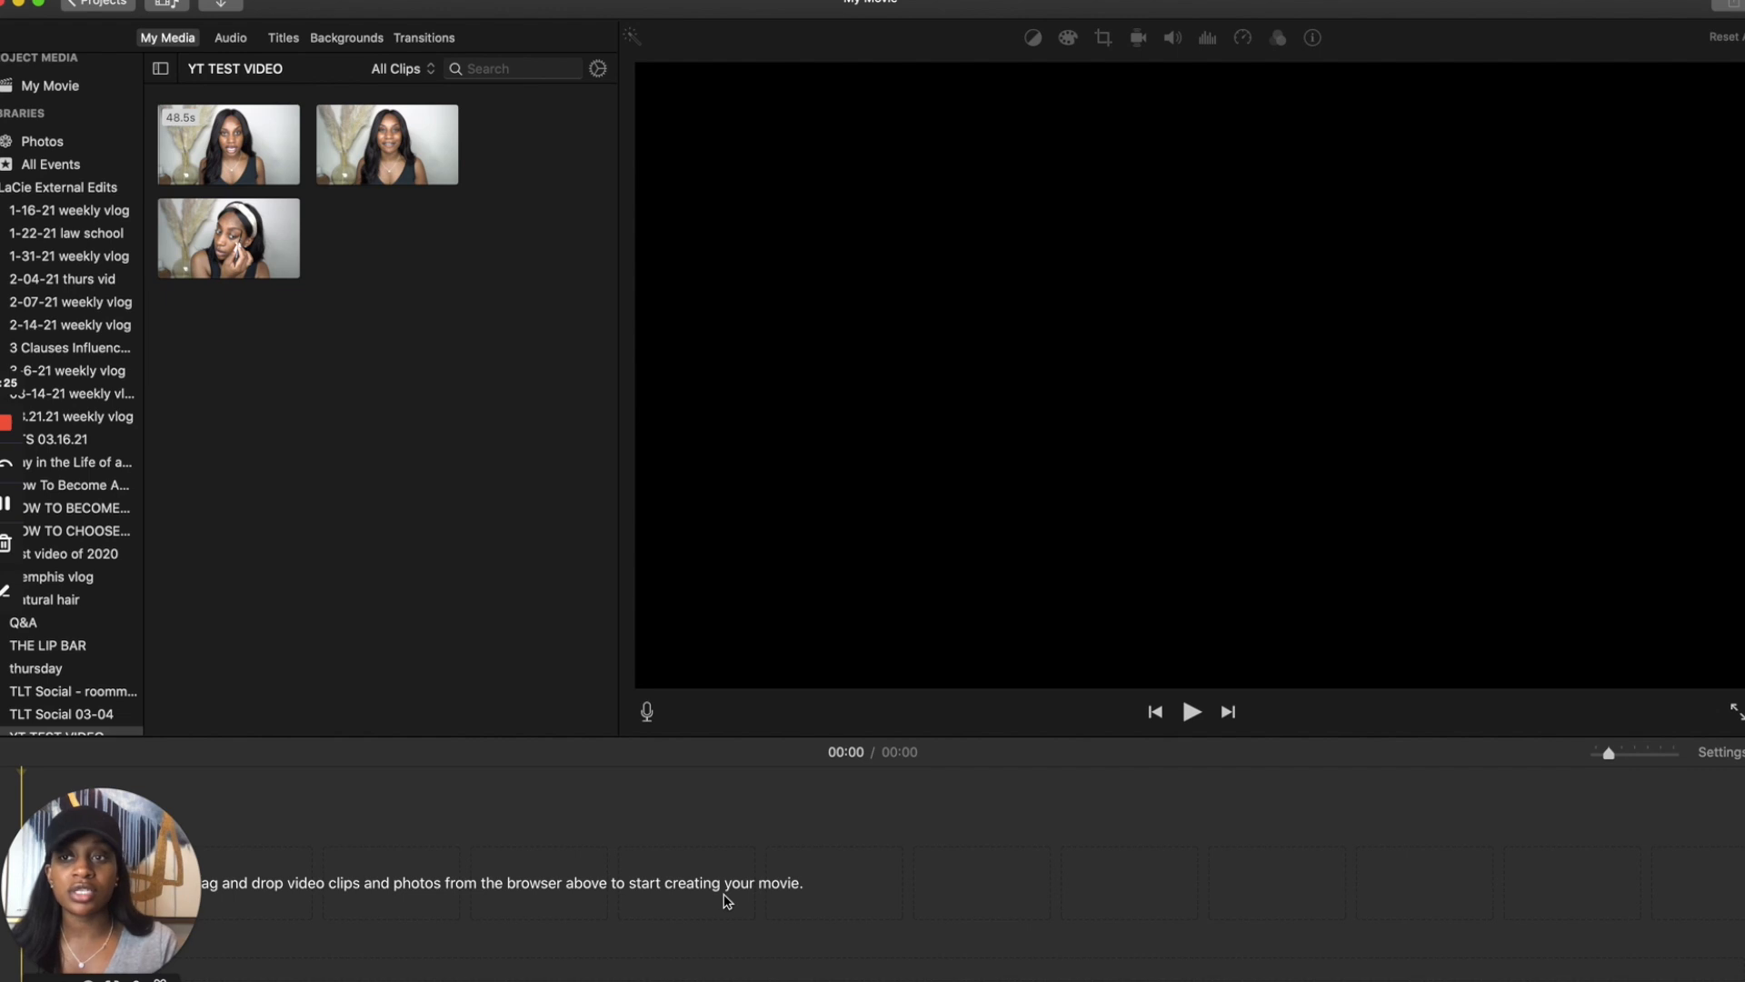
Reopen media import, browse the footage on the Untitled device, and close the import window without importing more.
click(218, 5)
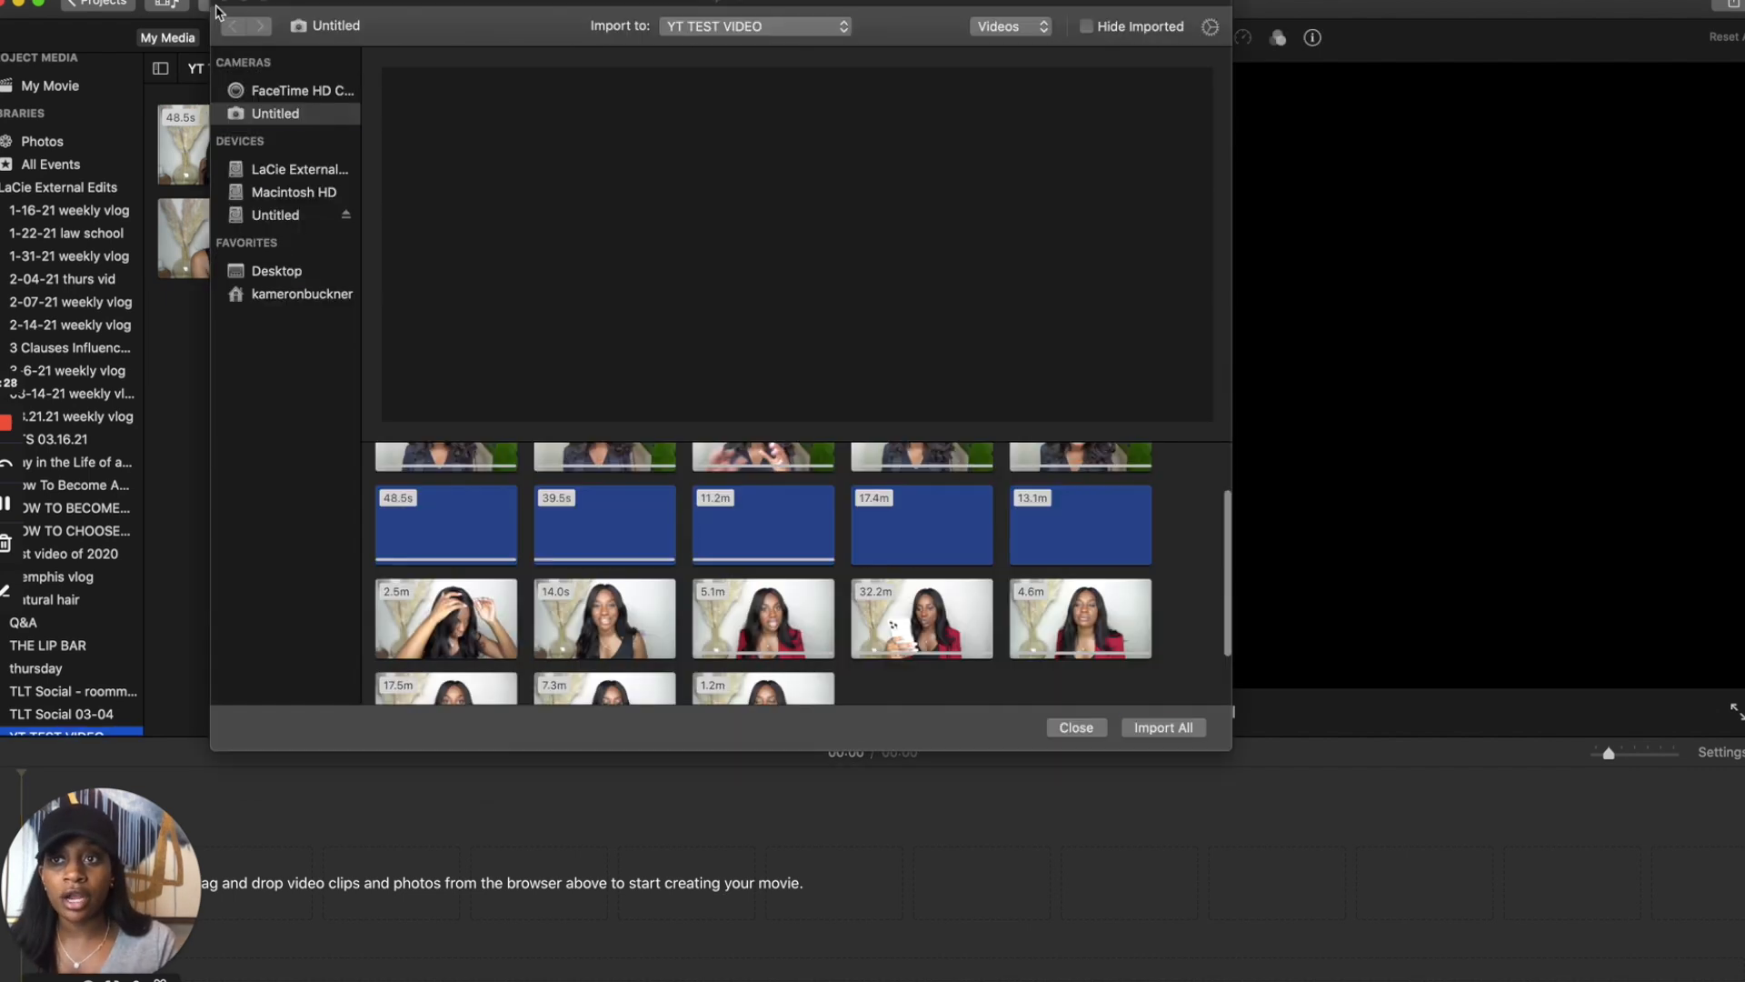
click(295, 217)
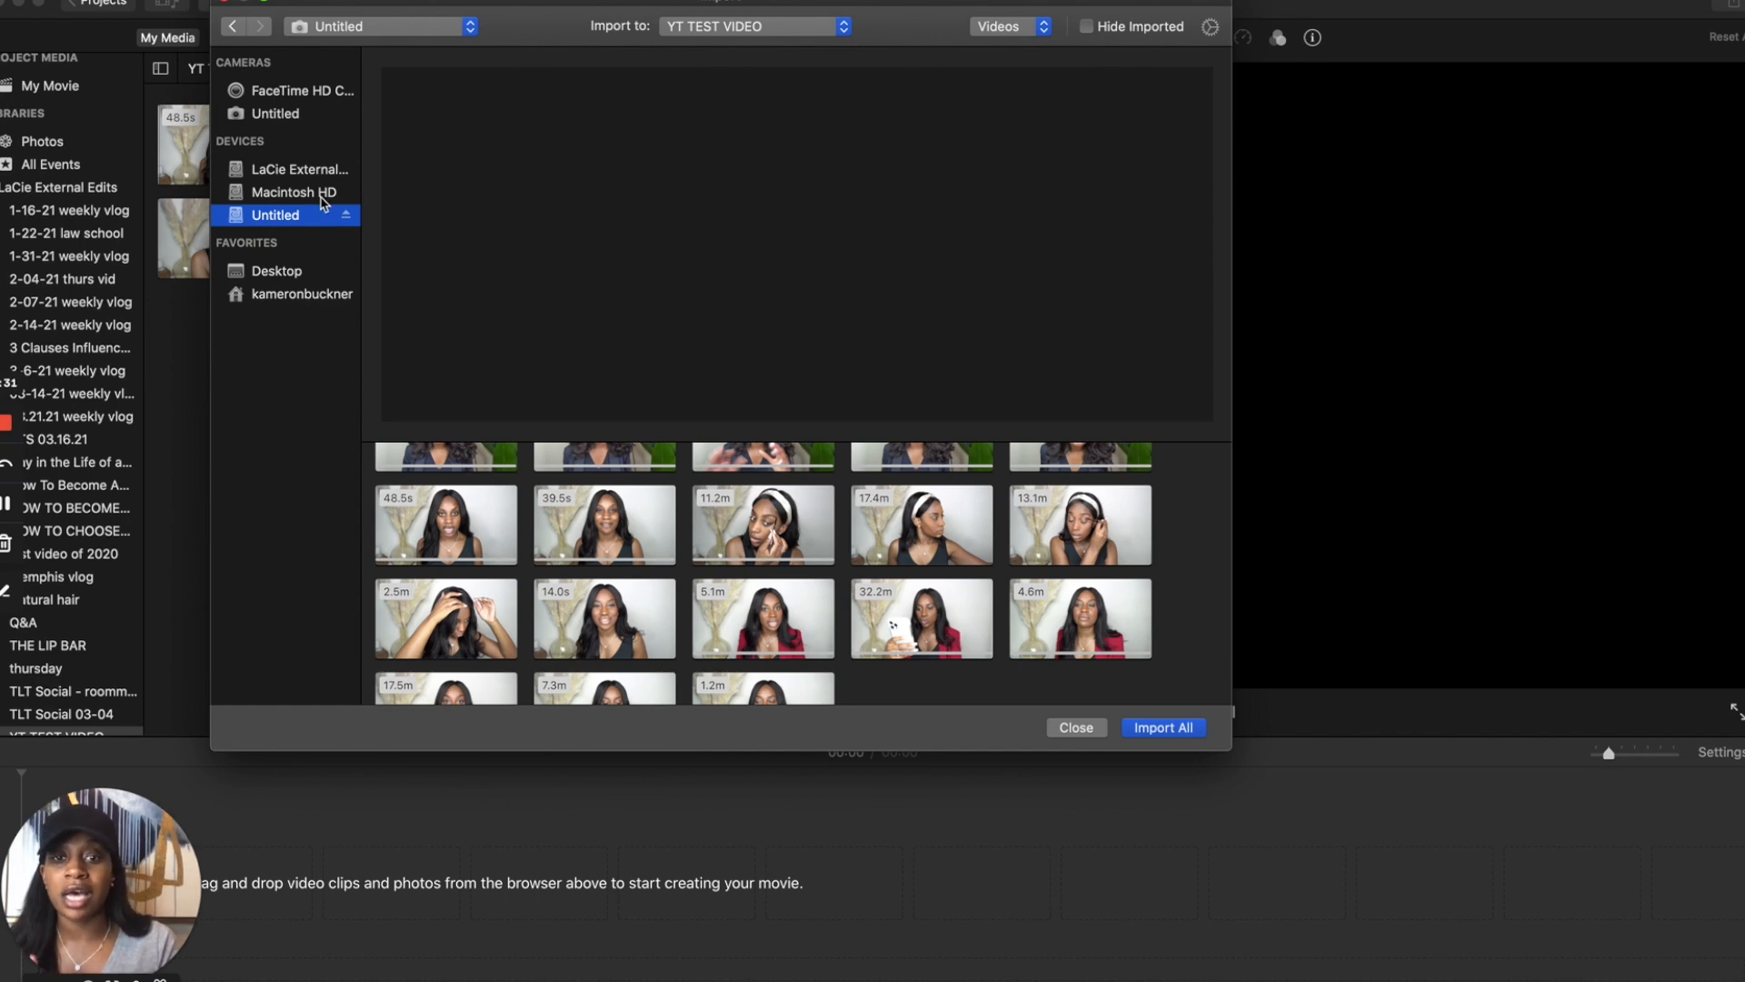
scroll(857, 662, up, 2)
scroll(857, 662, down, 4)
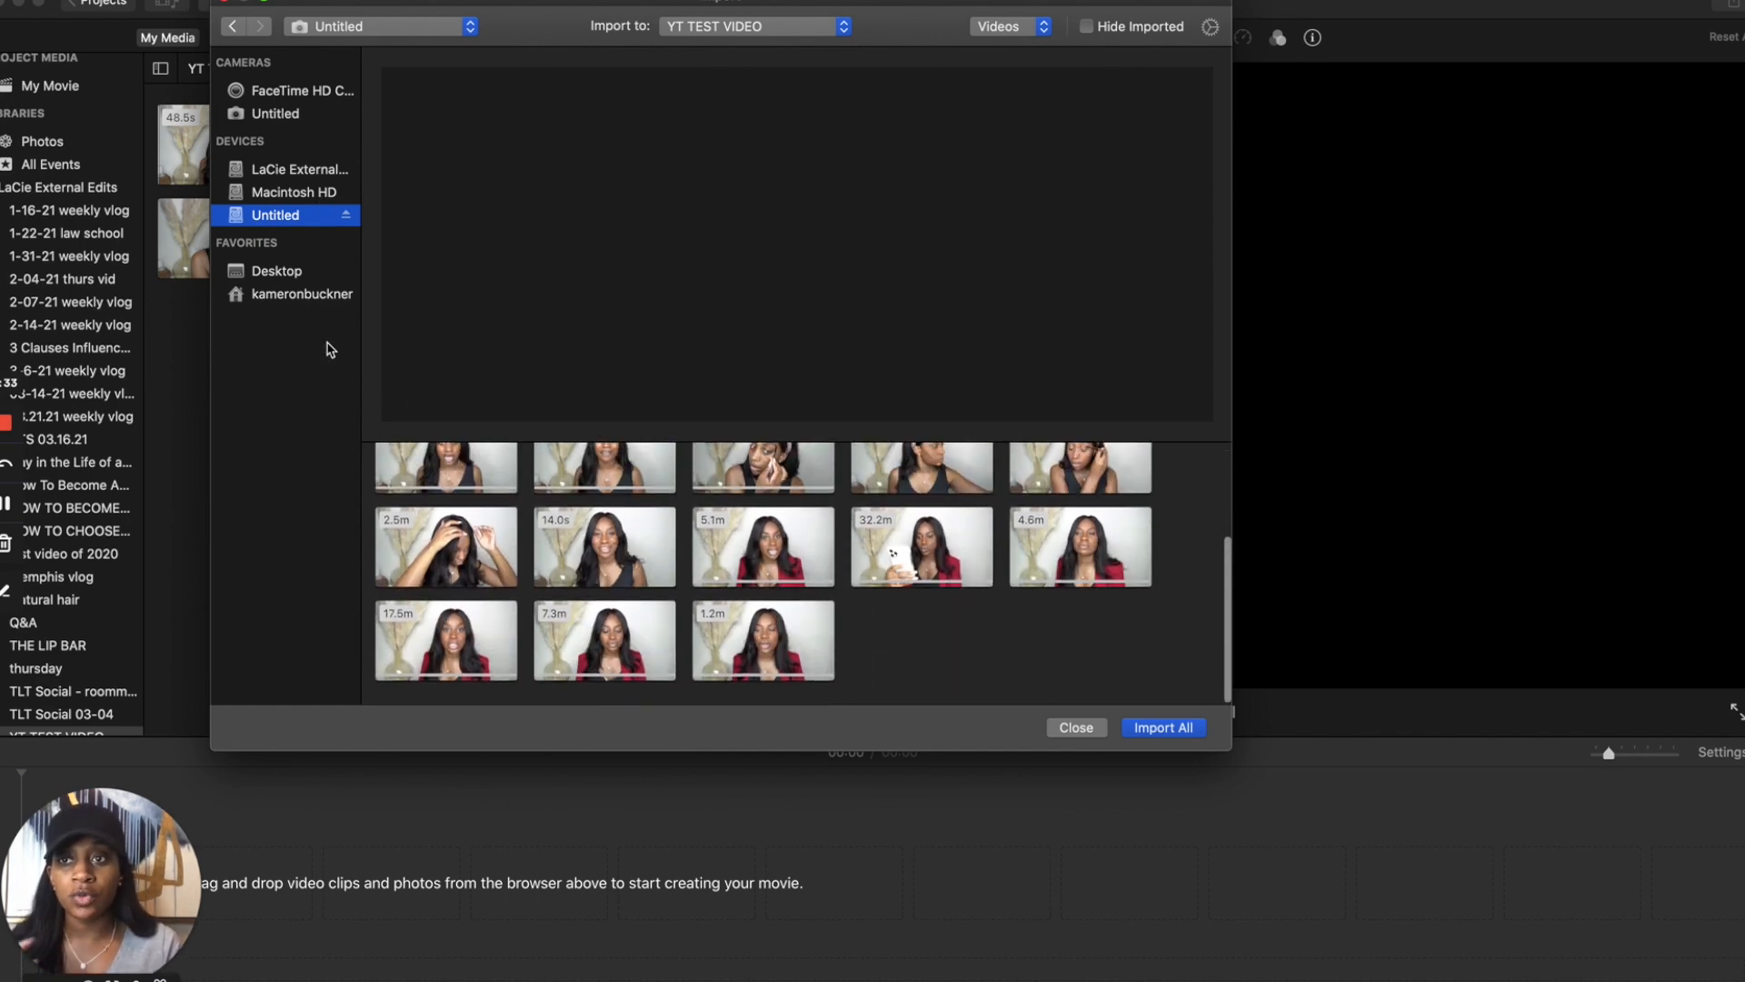
click(1076, 727)
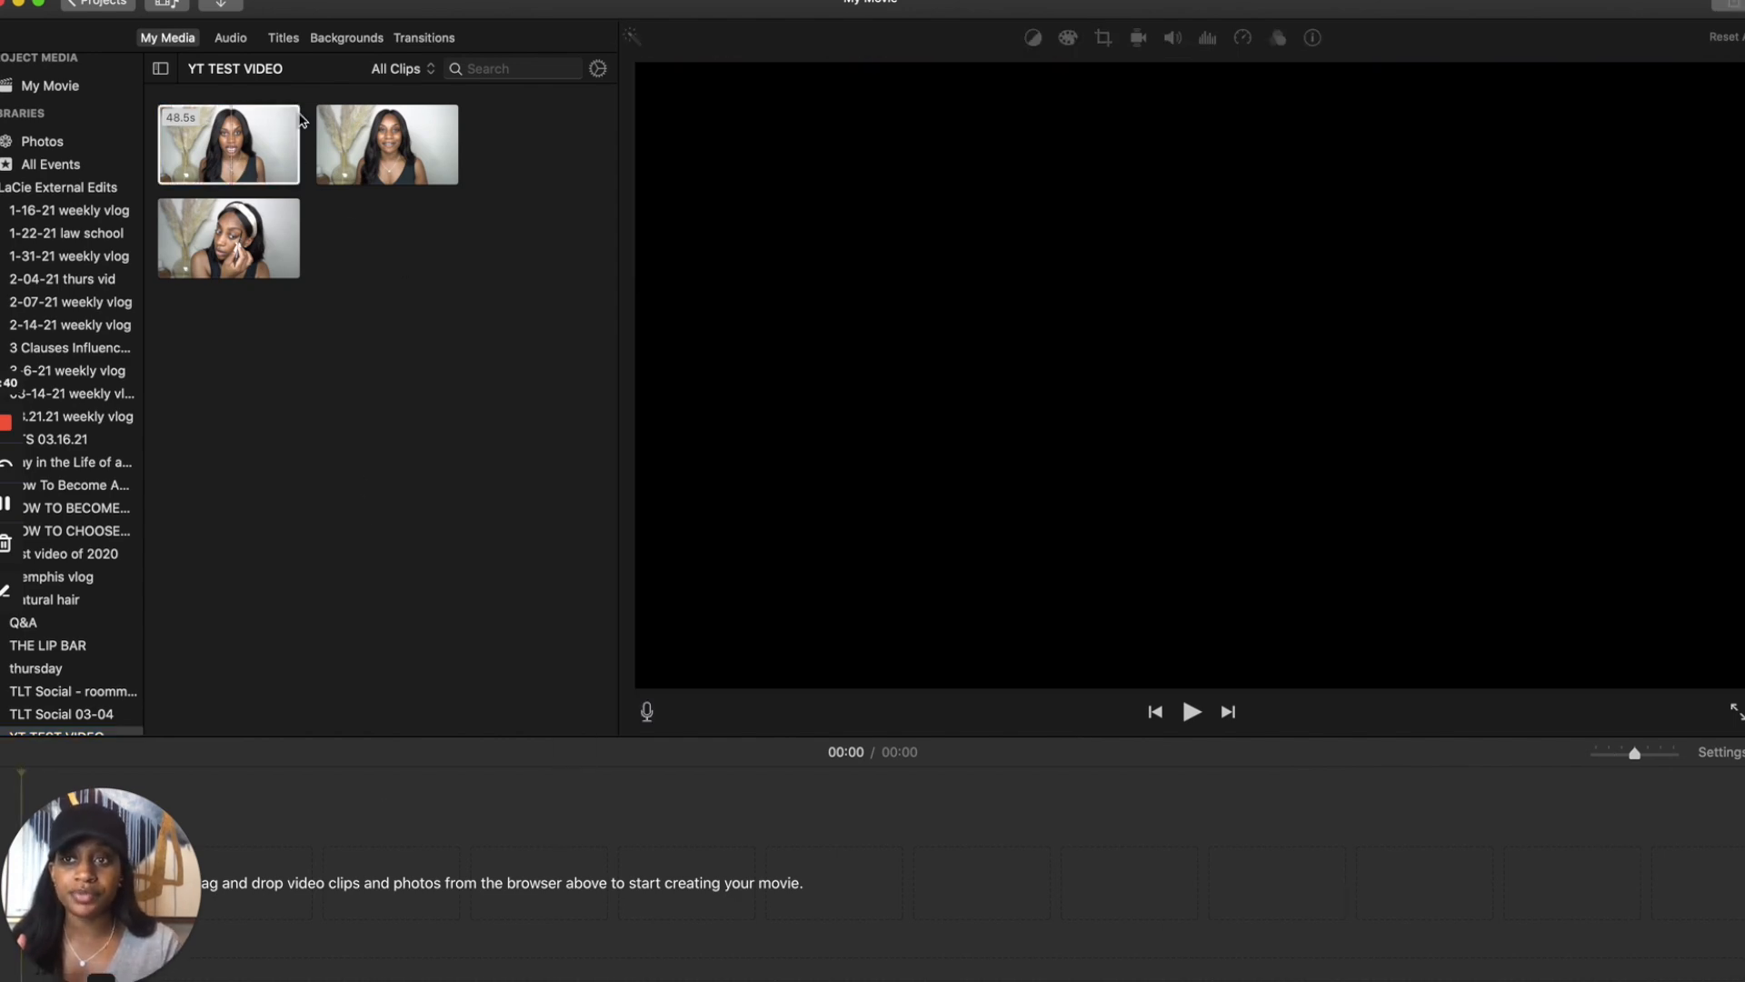
Add the 48.5-second, 39.5-second and 11.2-minute clips to the timeline in that order.
click(292, 137)
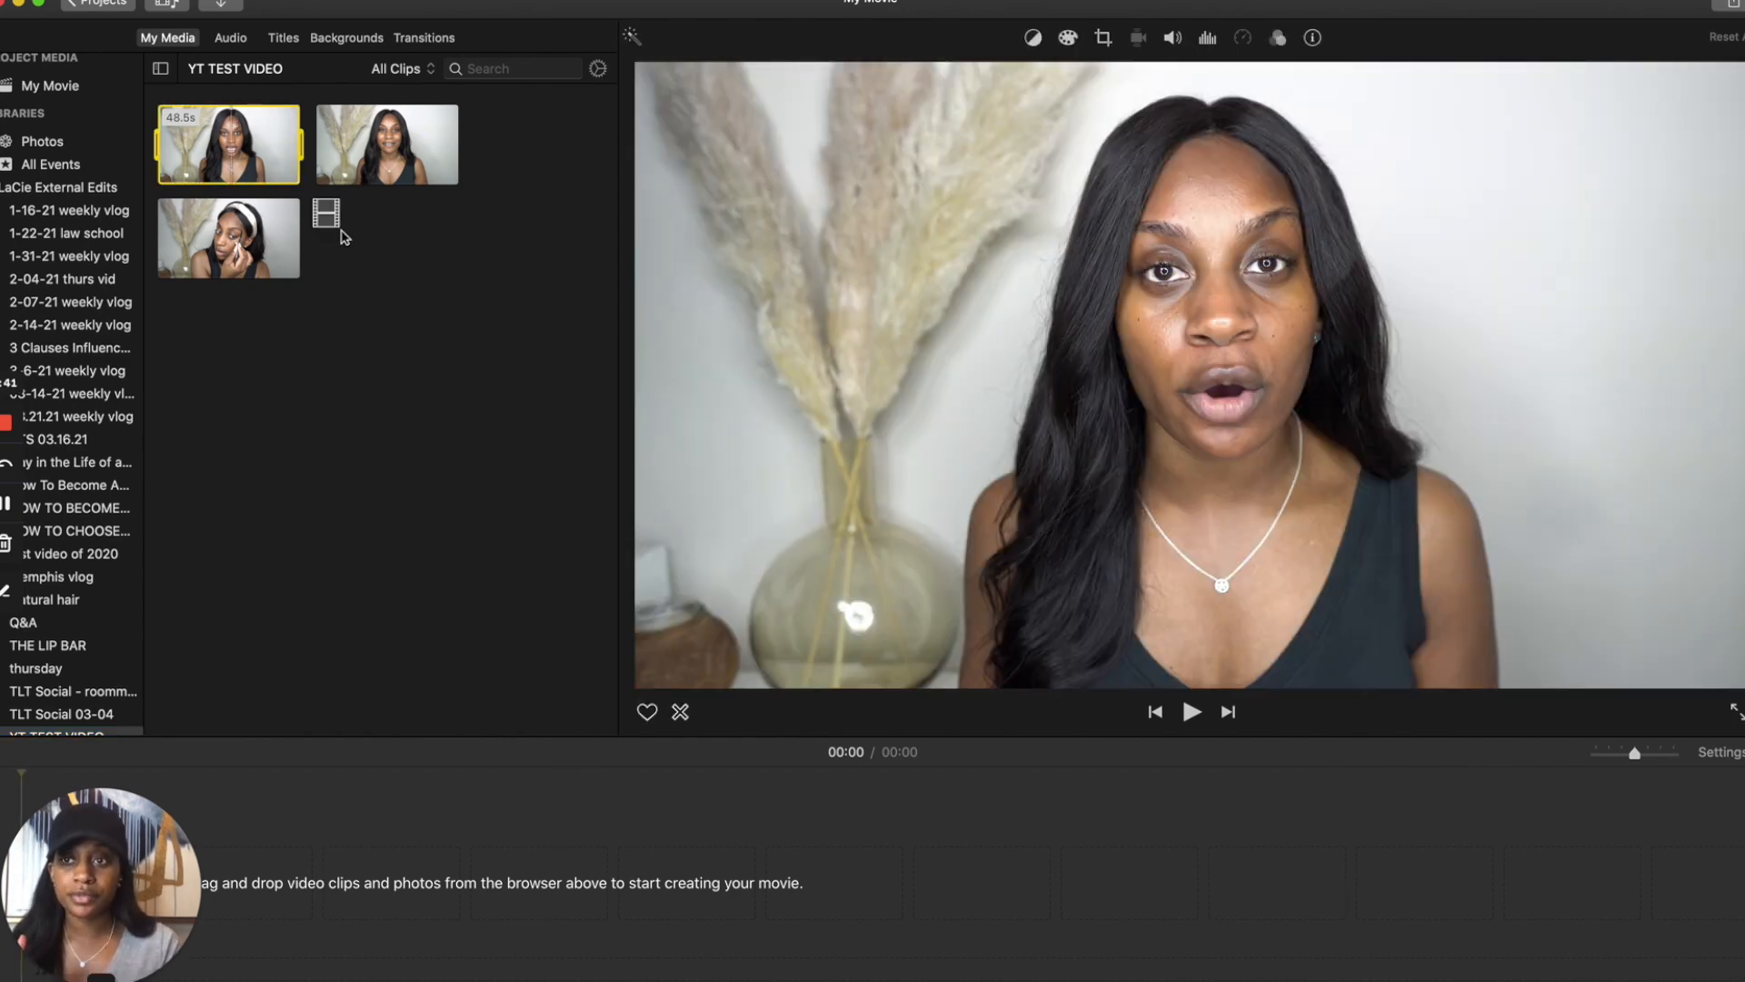
drag(291, 169, 385, 845)
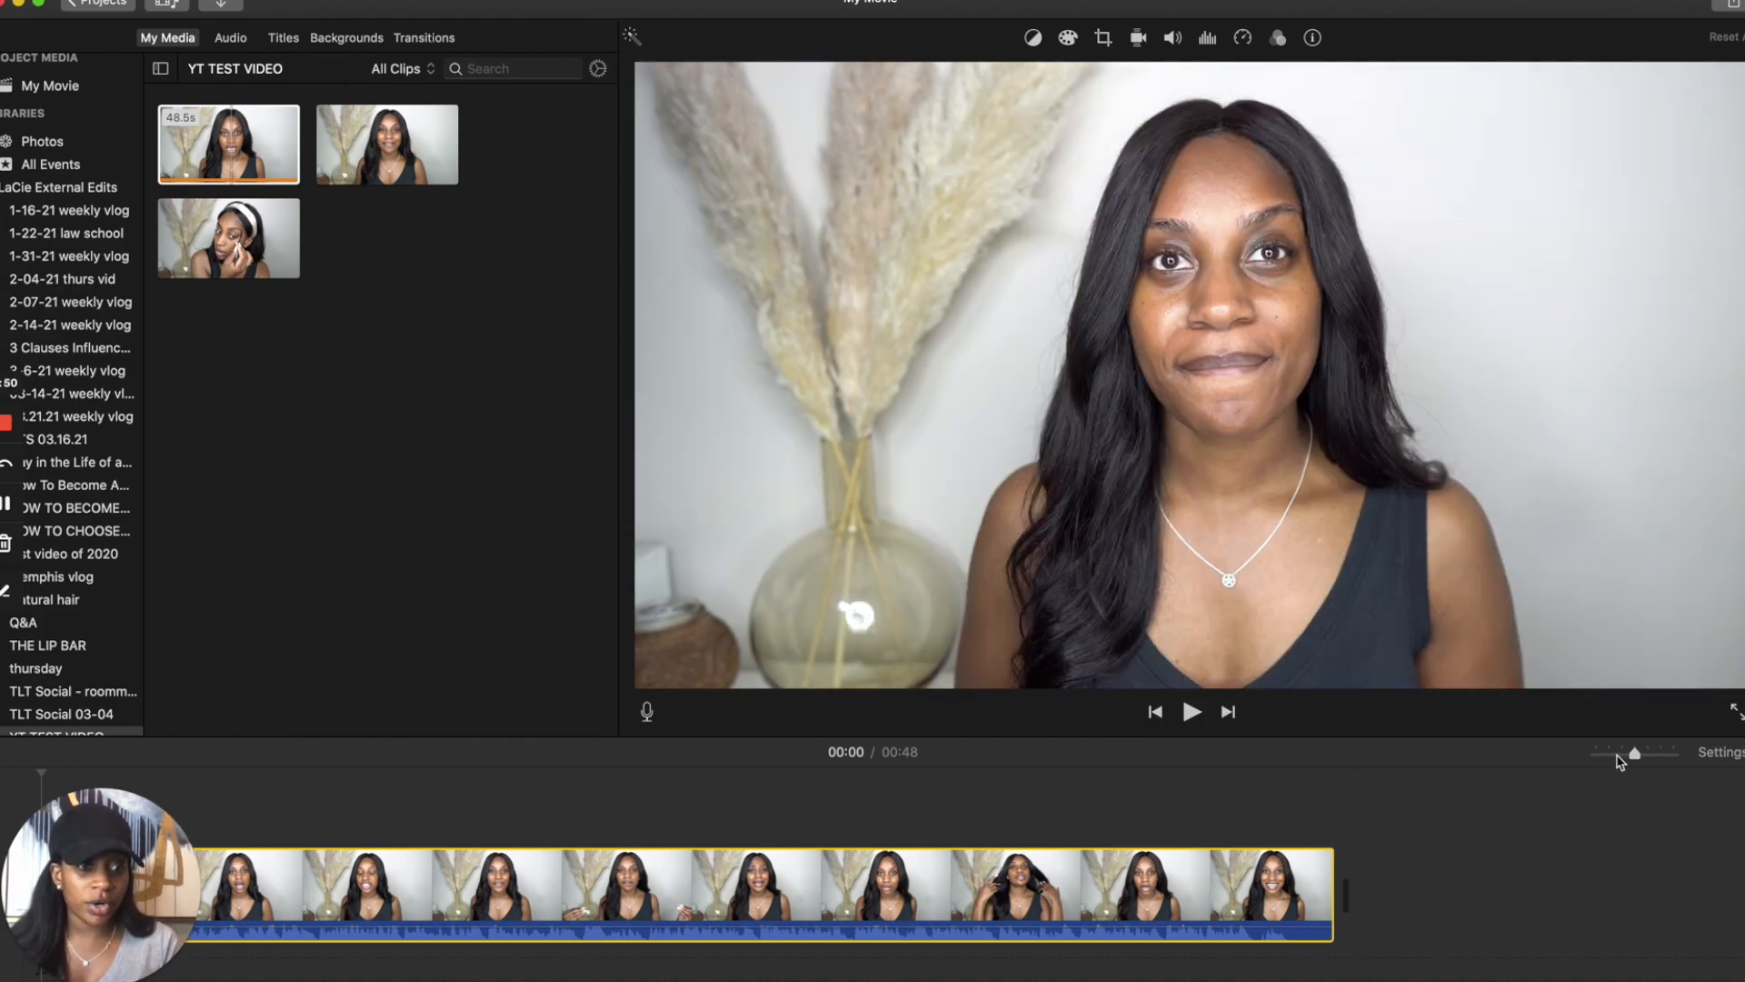
click(1619, 753)
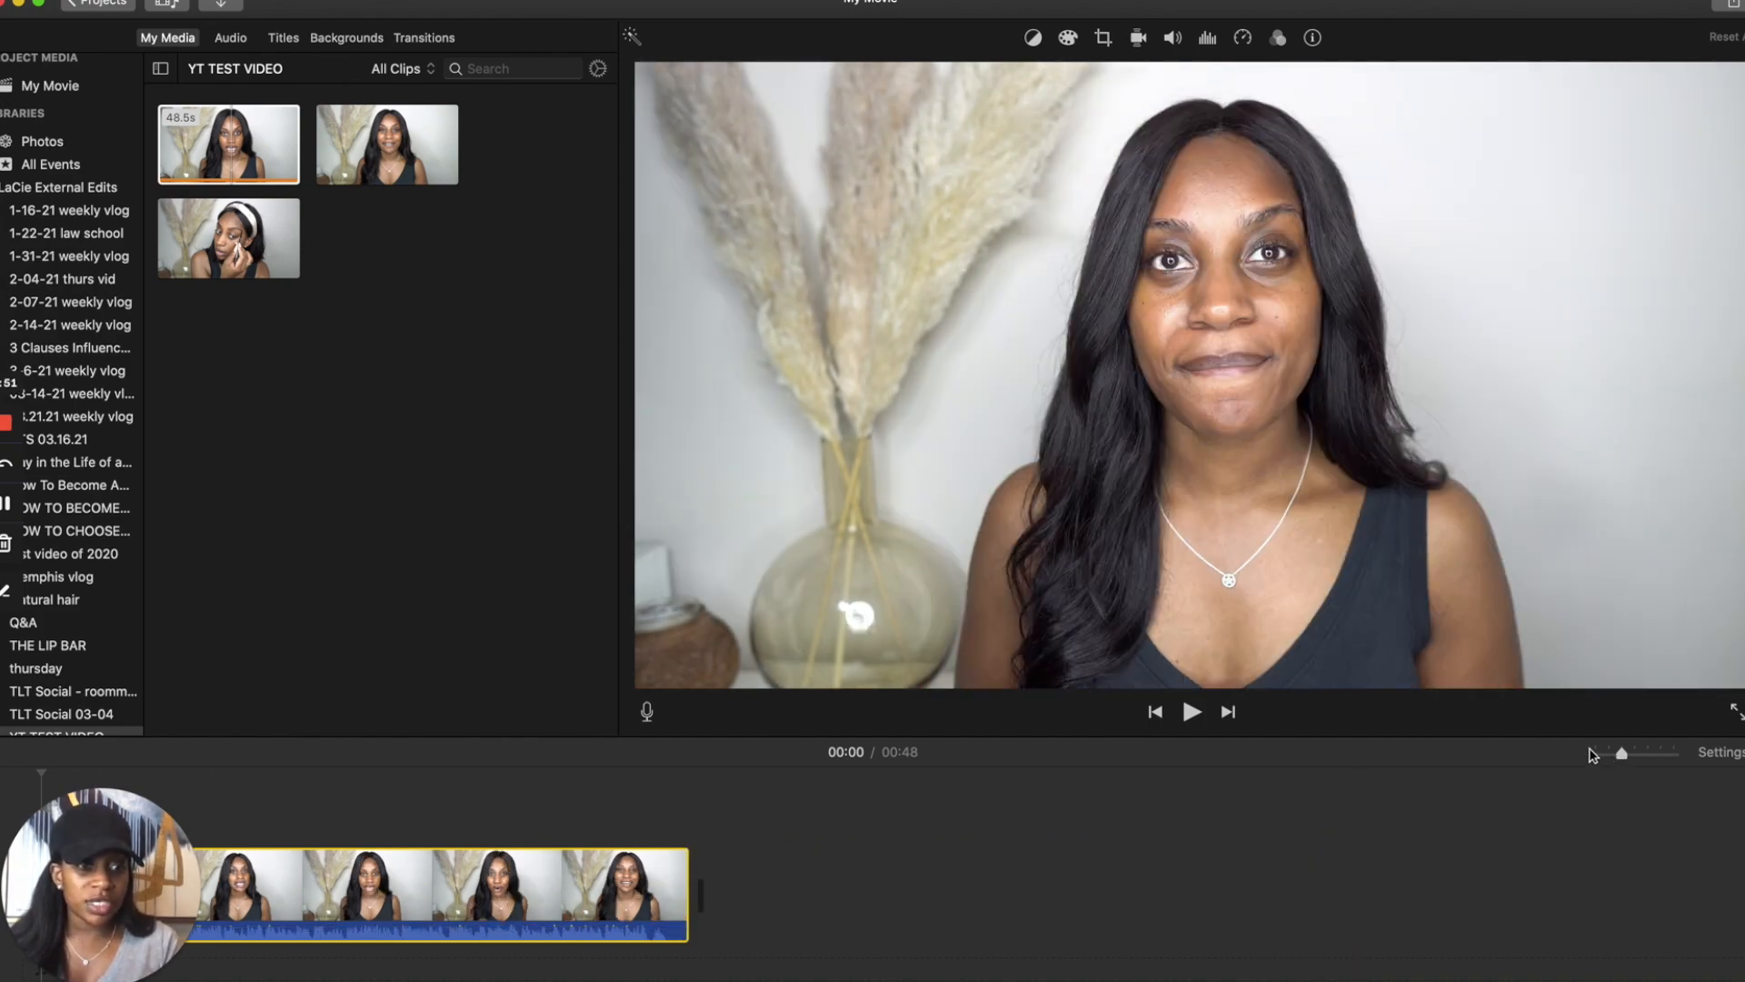
click(1635, 754)
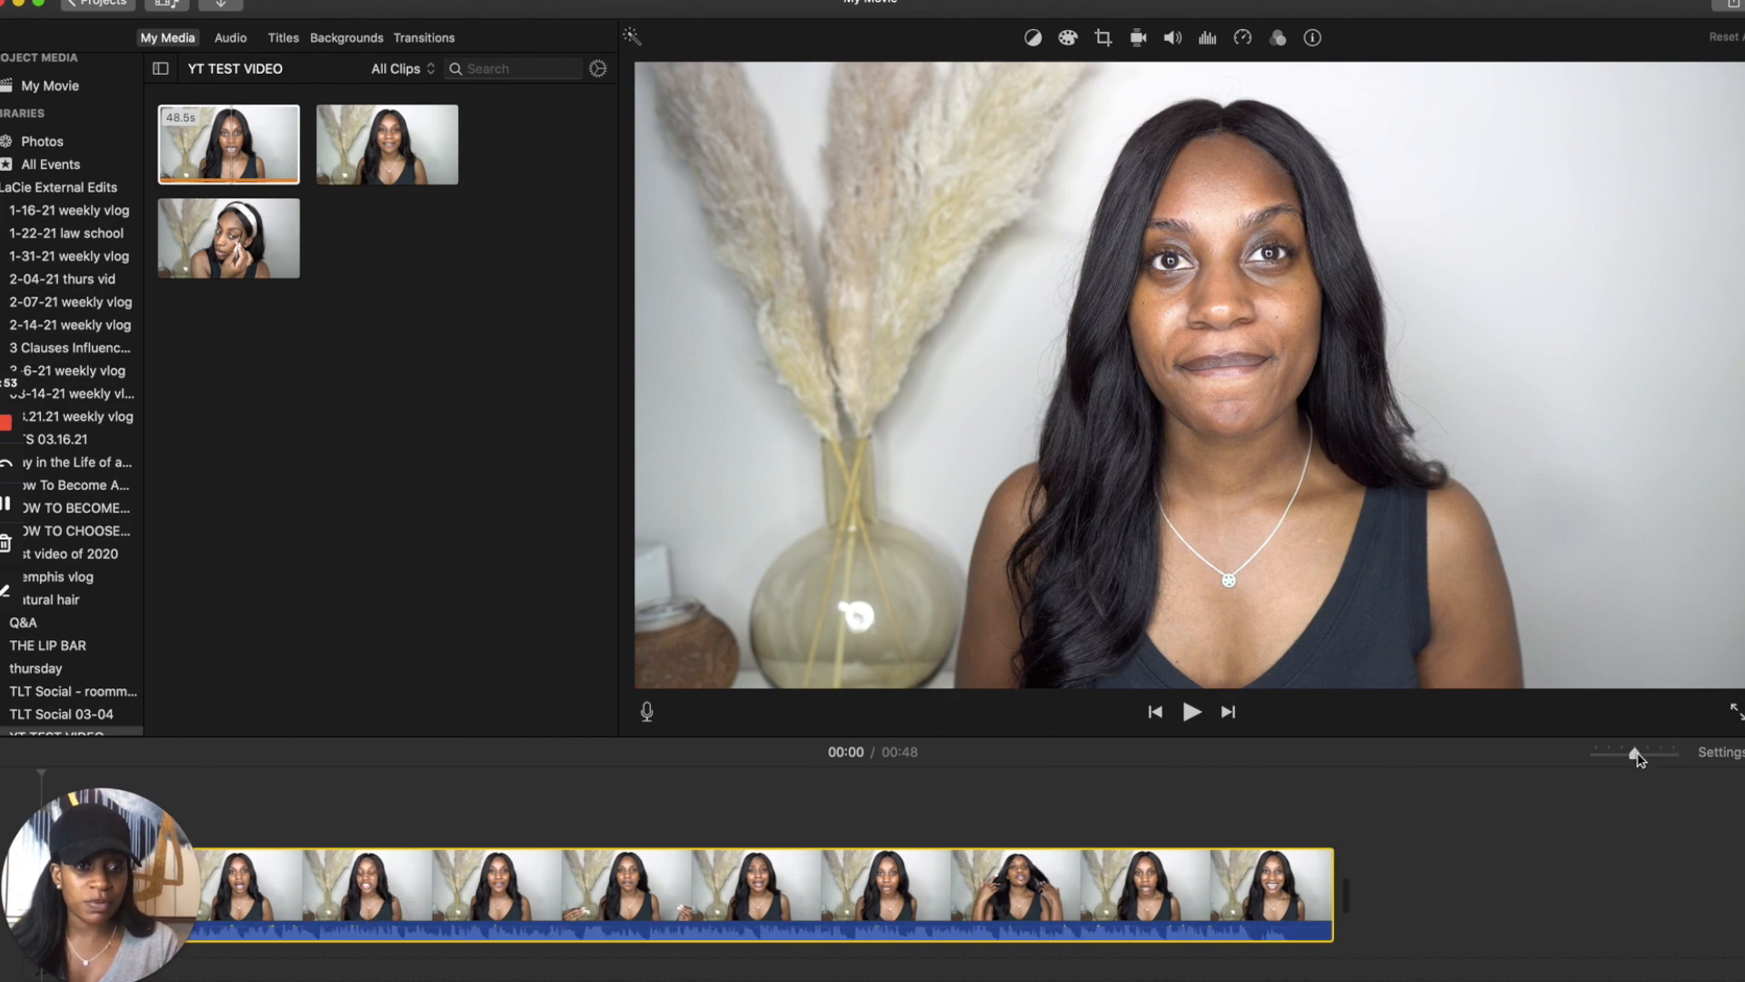
click(1627, 754)
click(1675, 754)
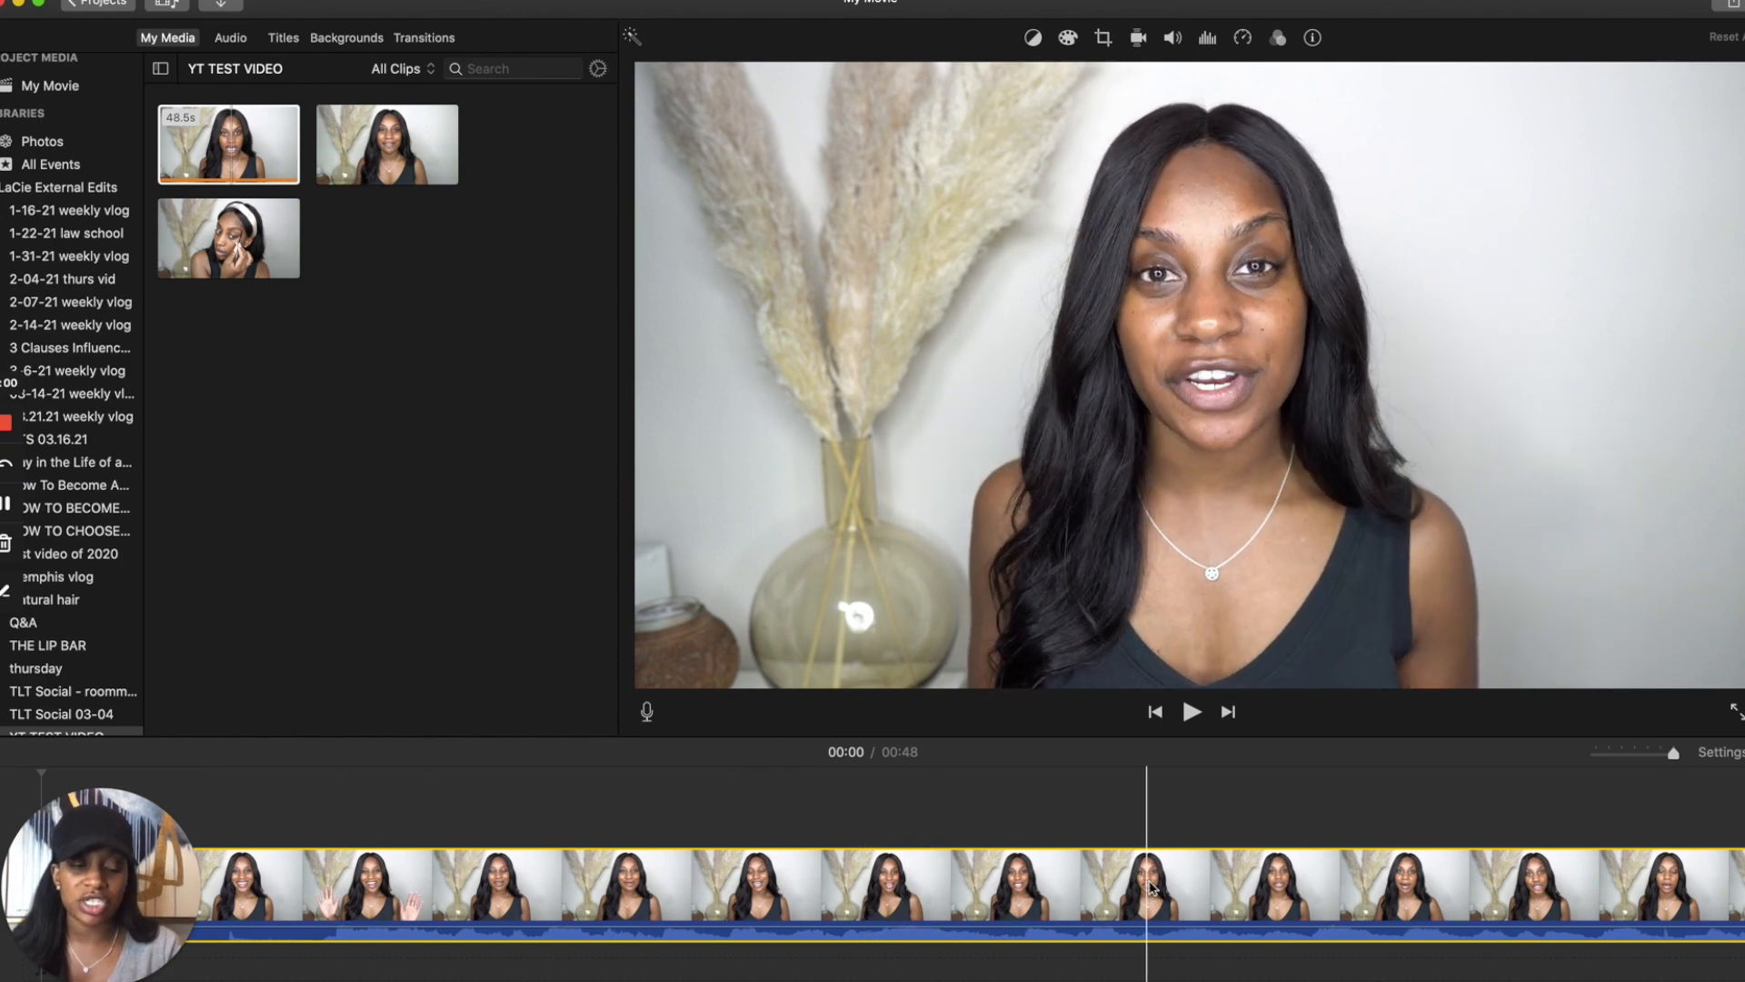
key(super+minus)
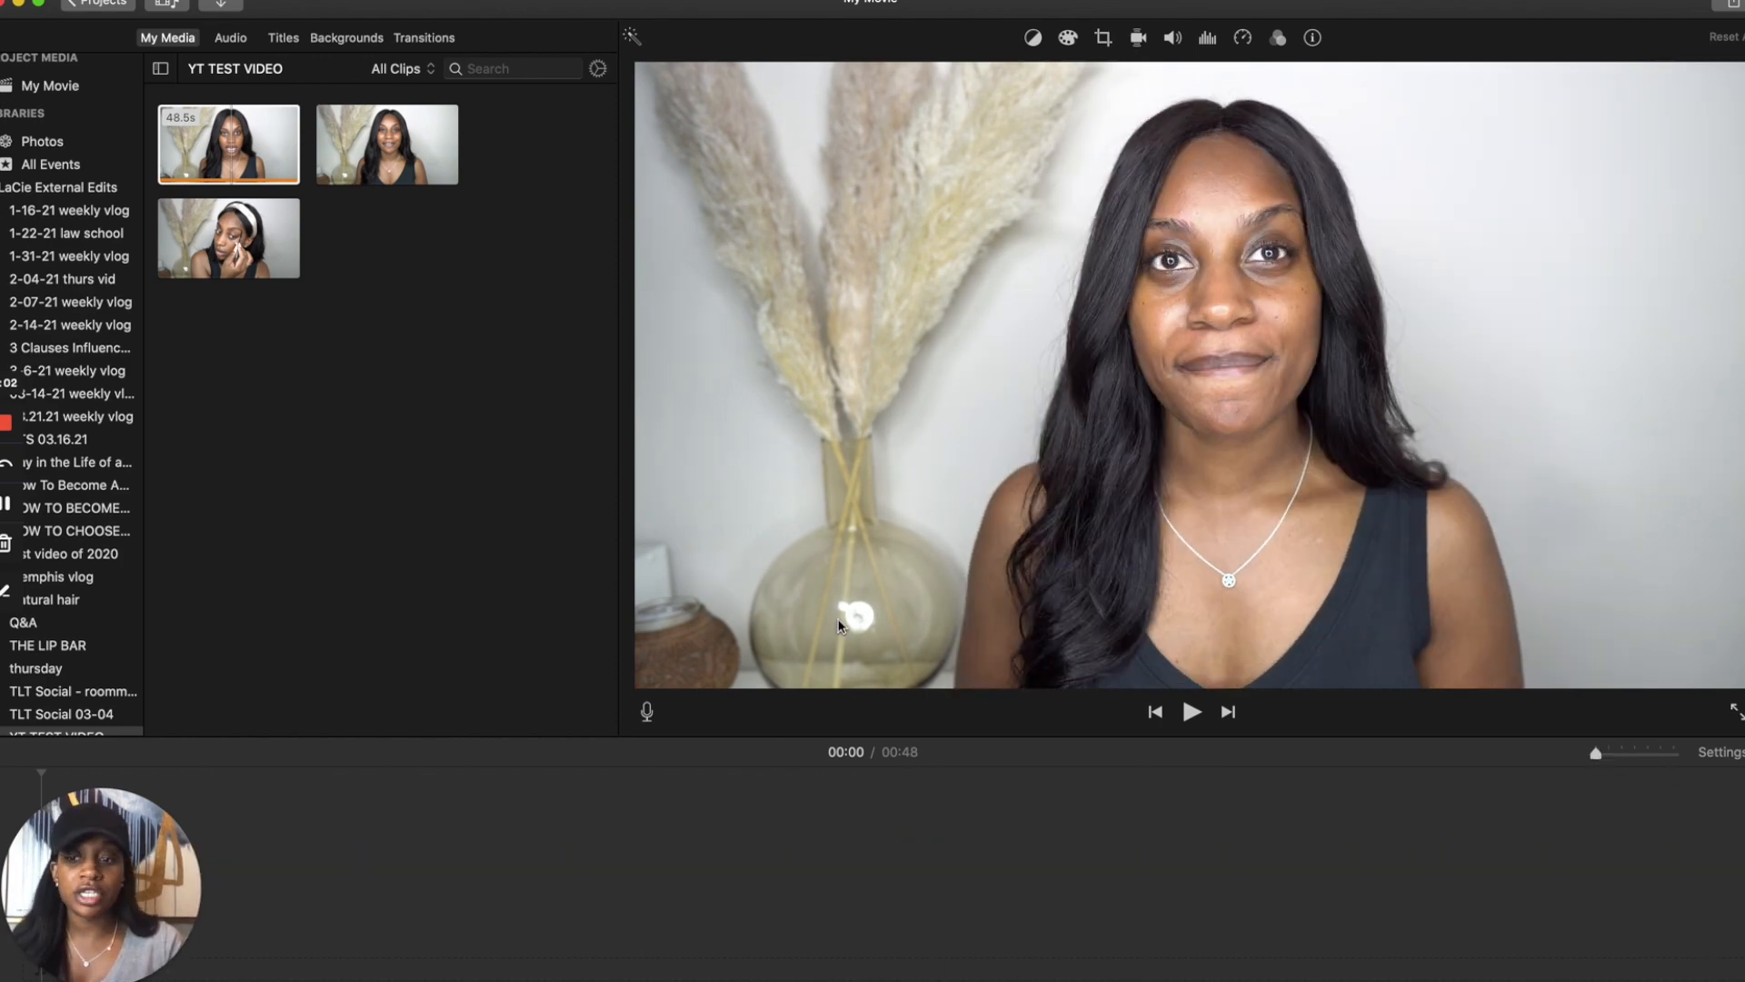
drag(396, 152, 279, 871)
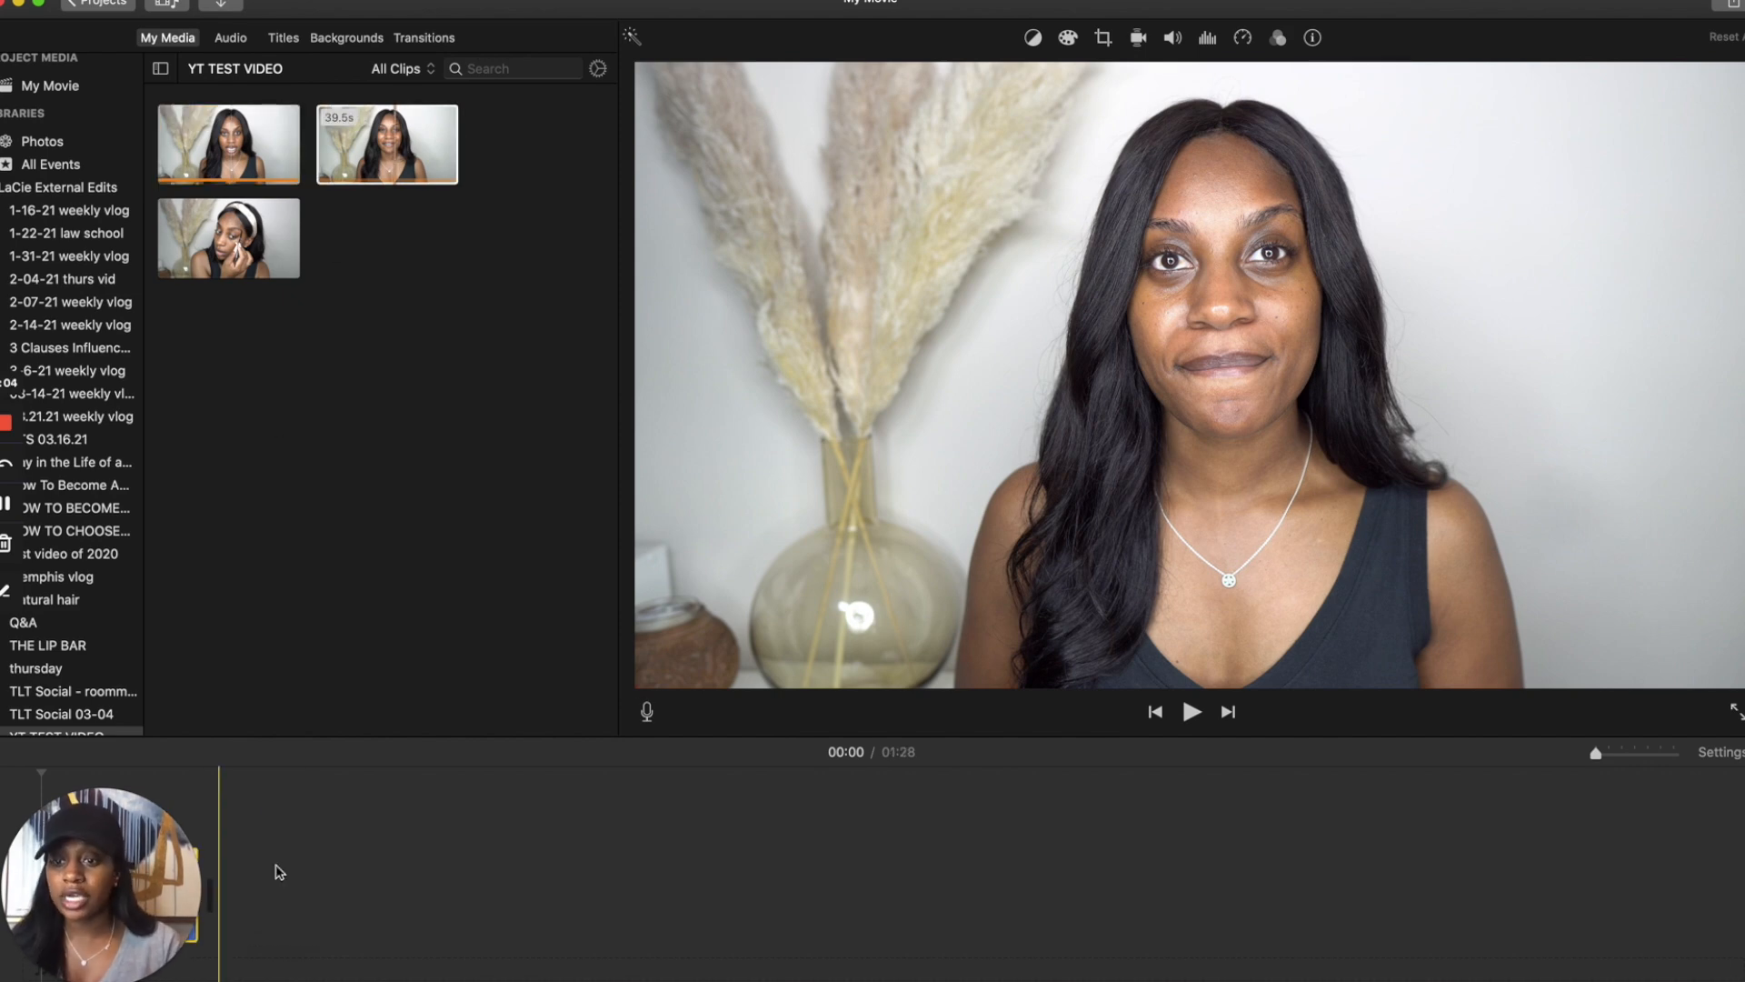
drag(257, 240, 382, 862)
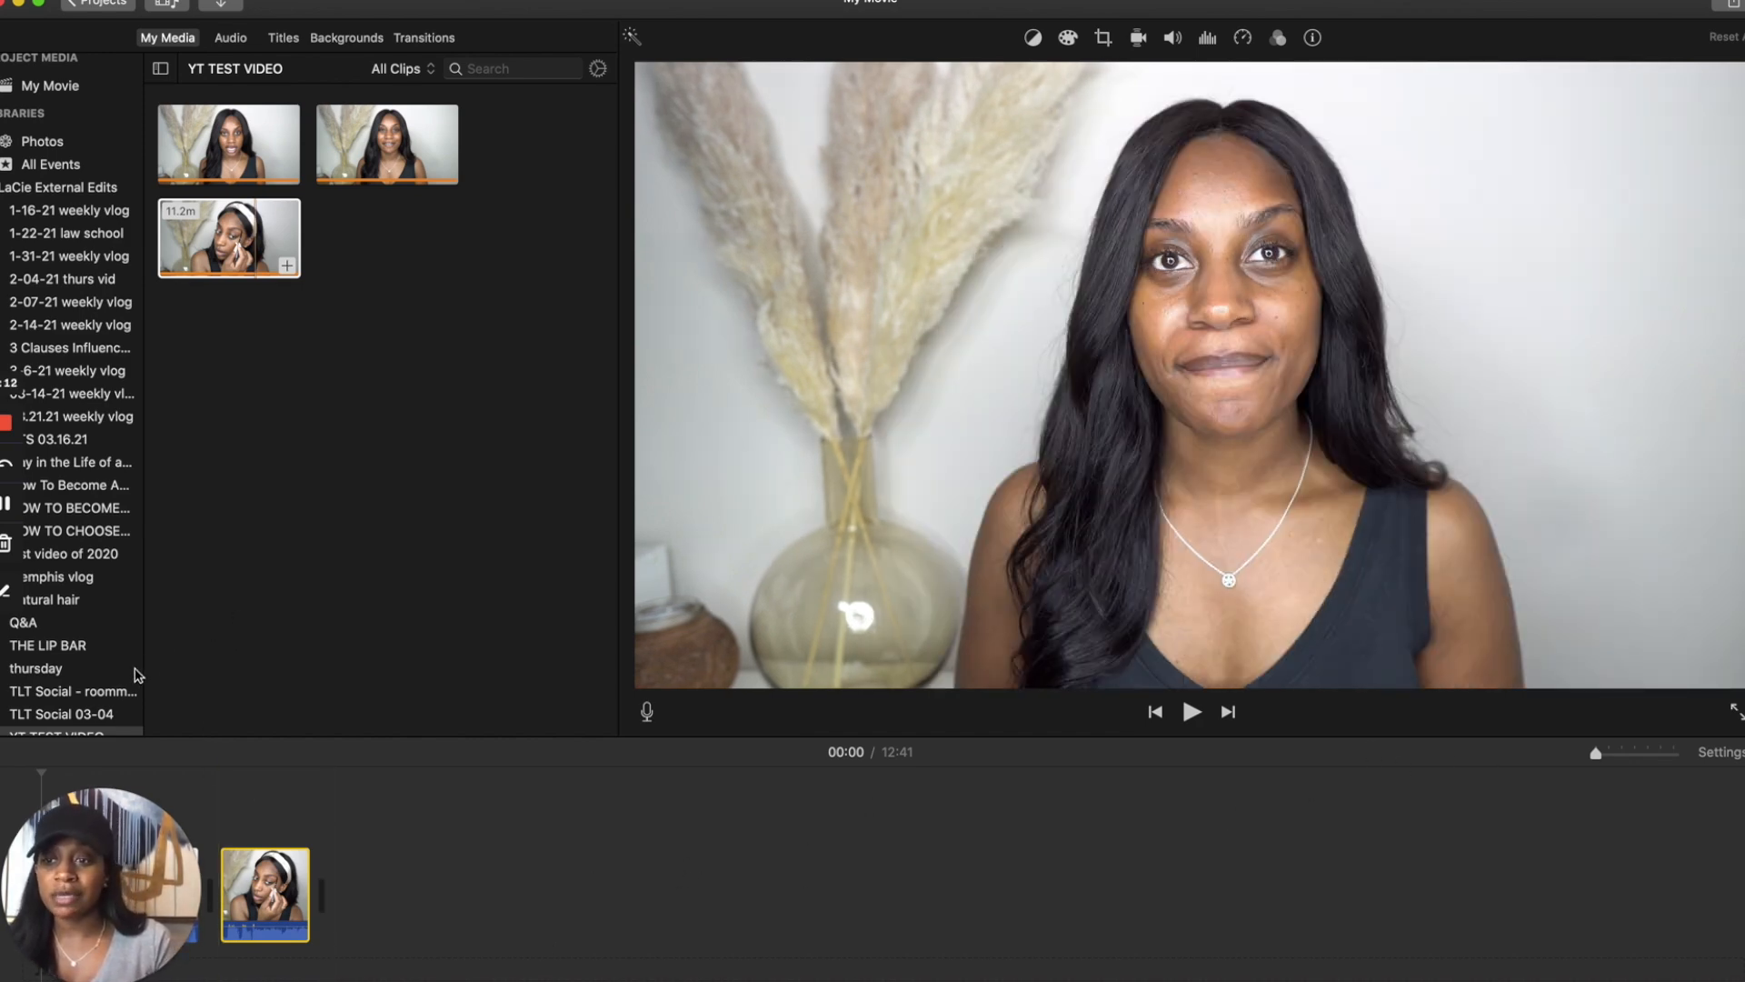
Place the Intro 2020 clip at the start of the timeline and the Outro 2020 clip at its end.
scroll(73, 552, down, 2)
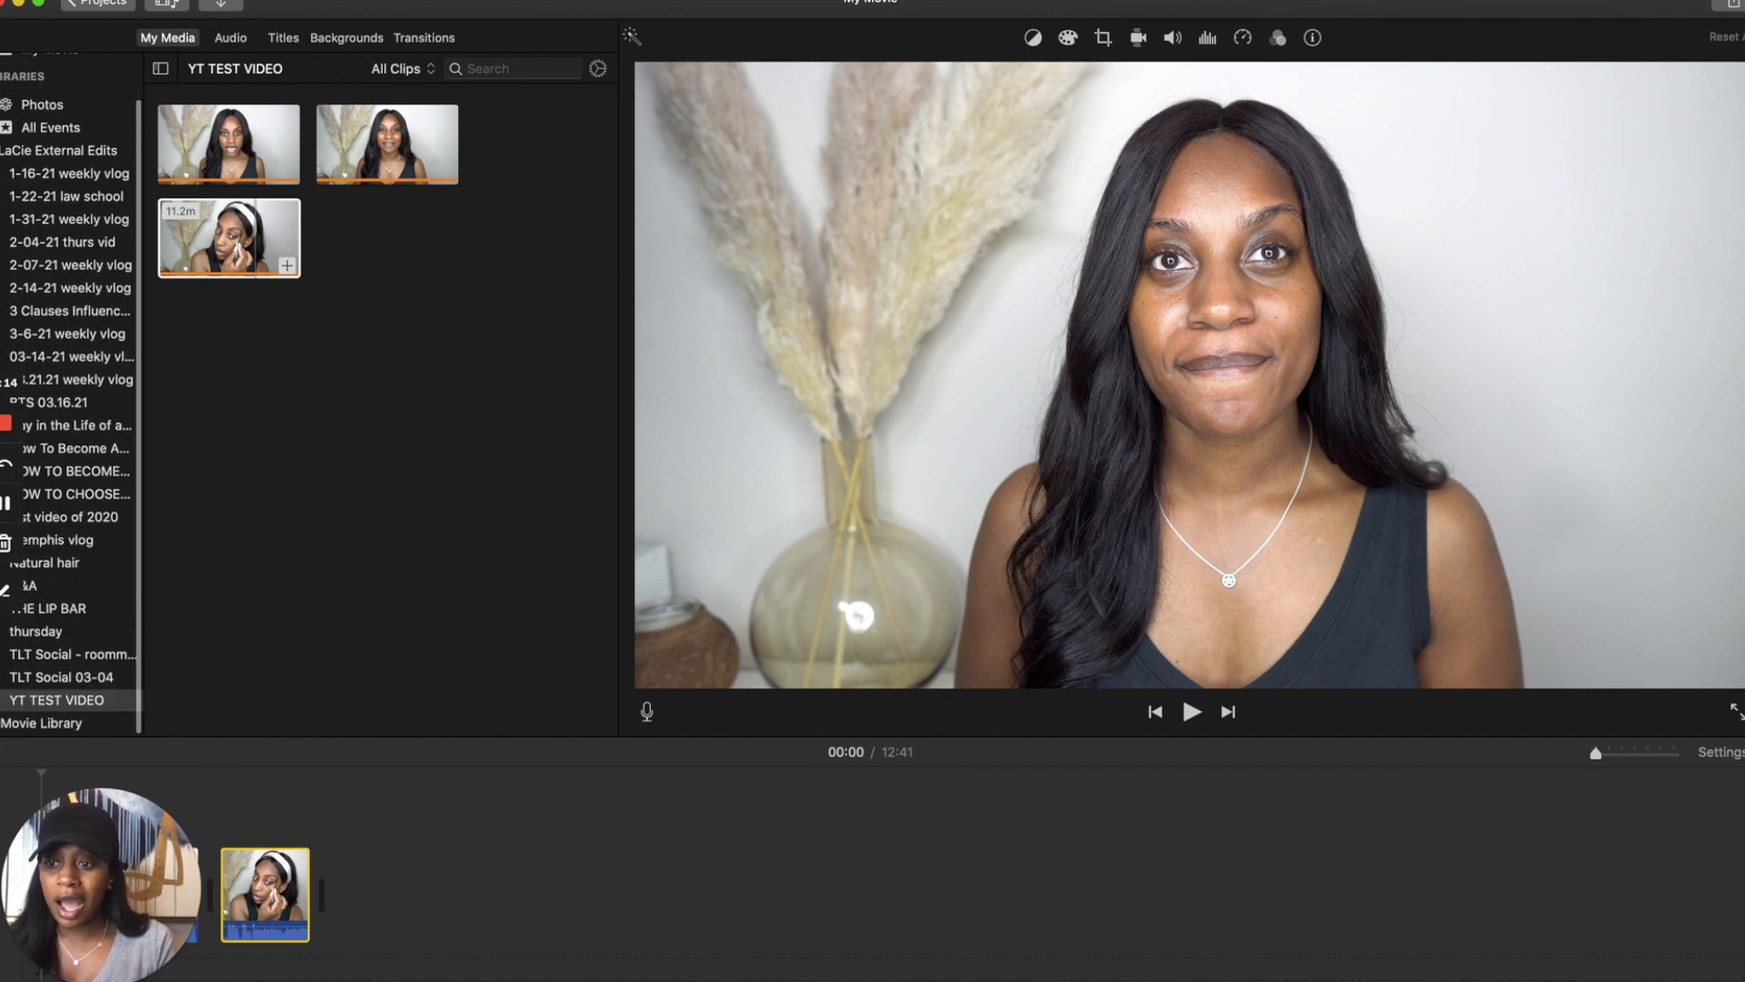
scroll(73, 637, down, 4)
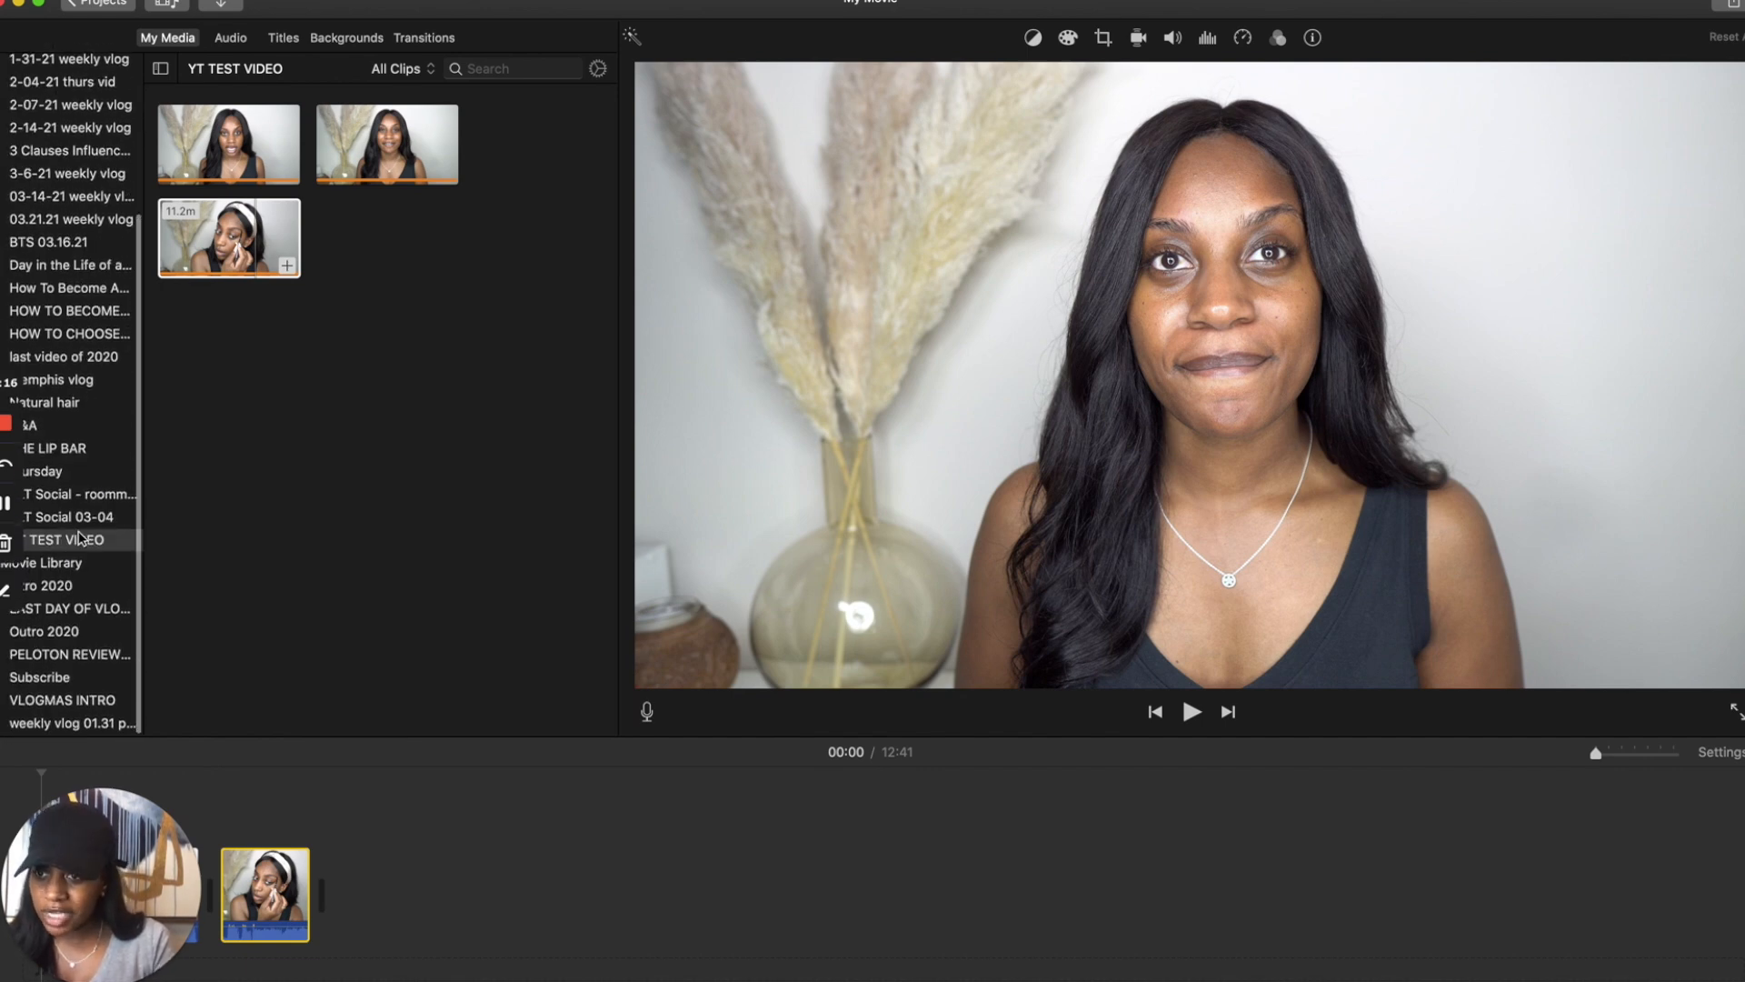
click(87, 585)
drag(253, 134, 43, 877)
click(66, 627)
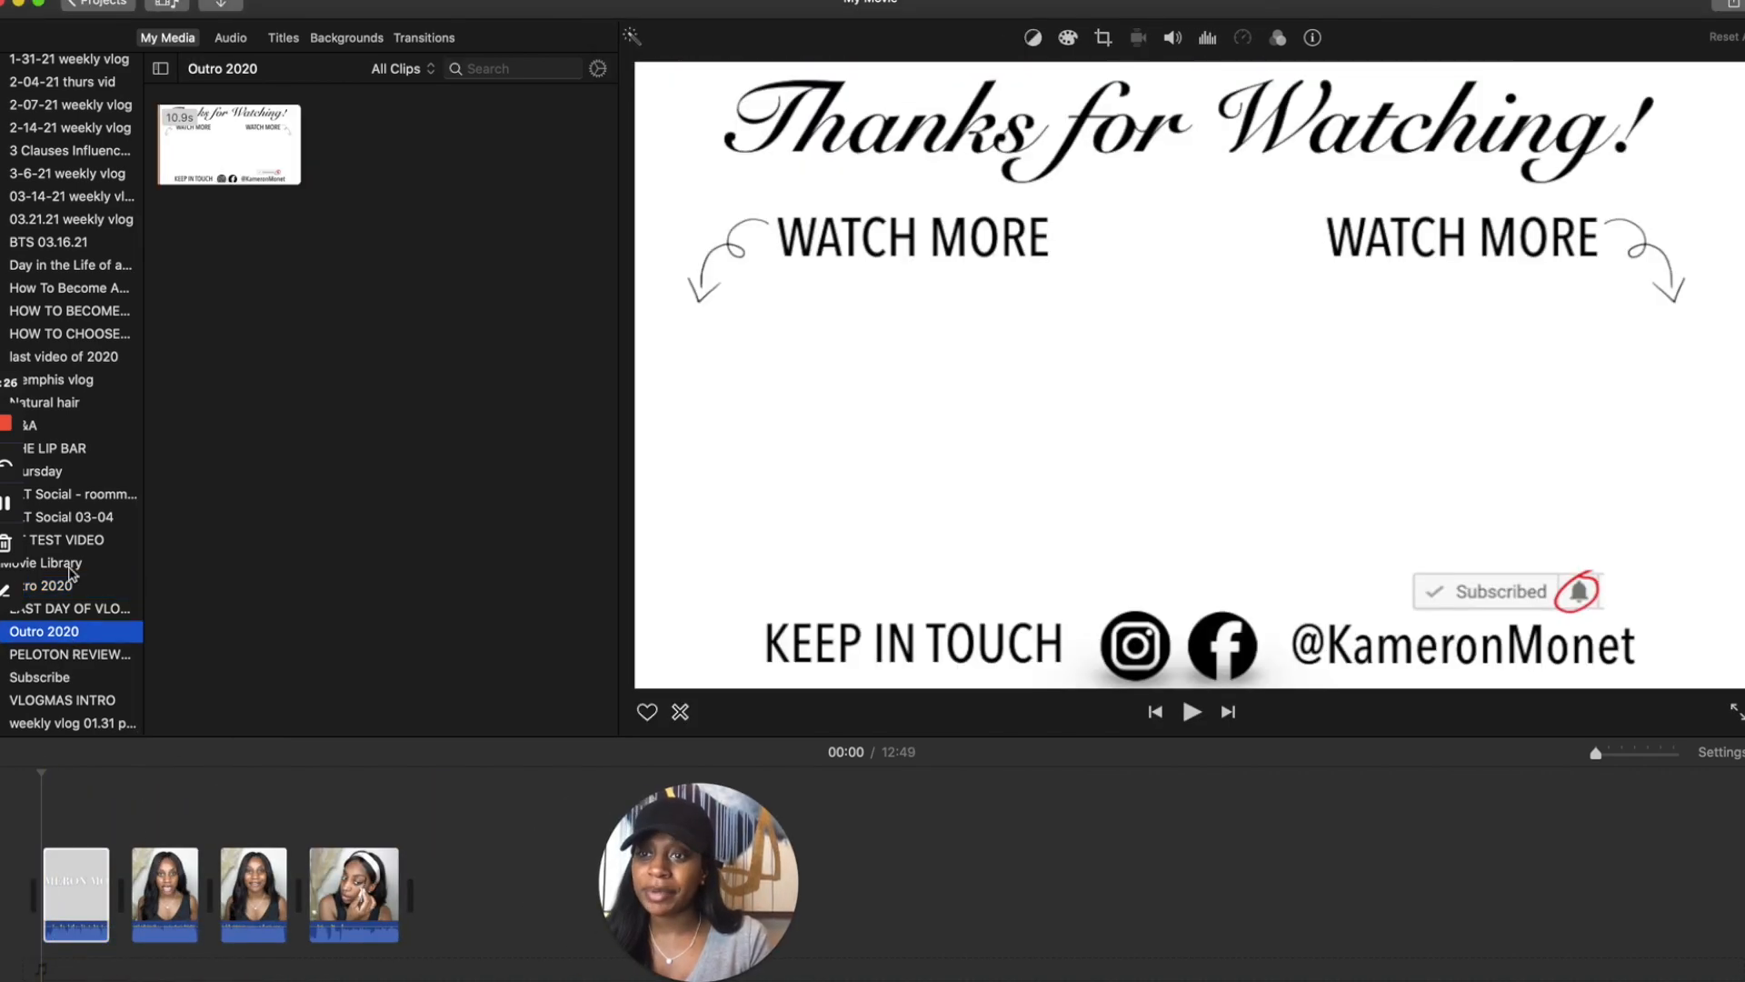
drag(229, 143, 482, 909)
Add Cross Zoom transitions between the intro and the first clip and between the last clip and the outro.
click(424, 37)
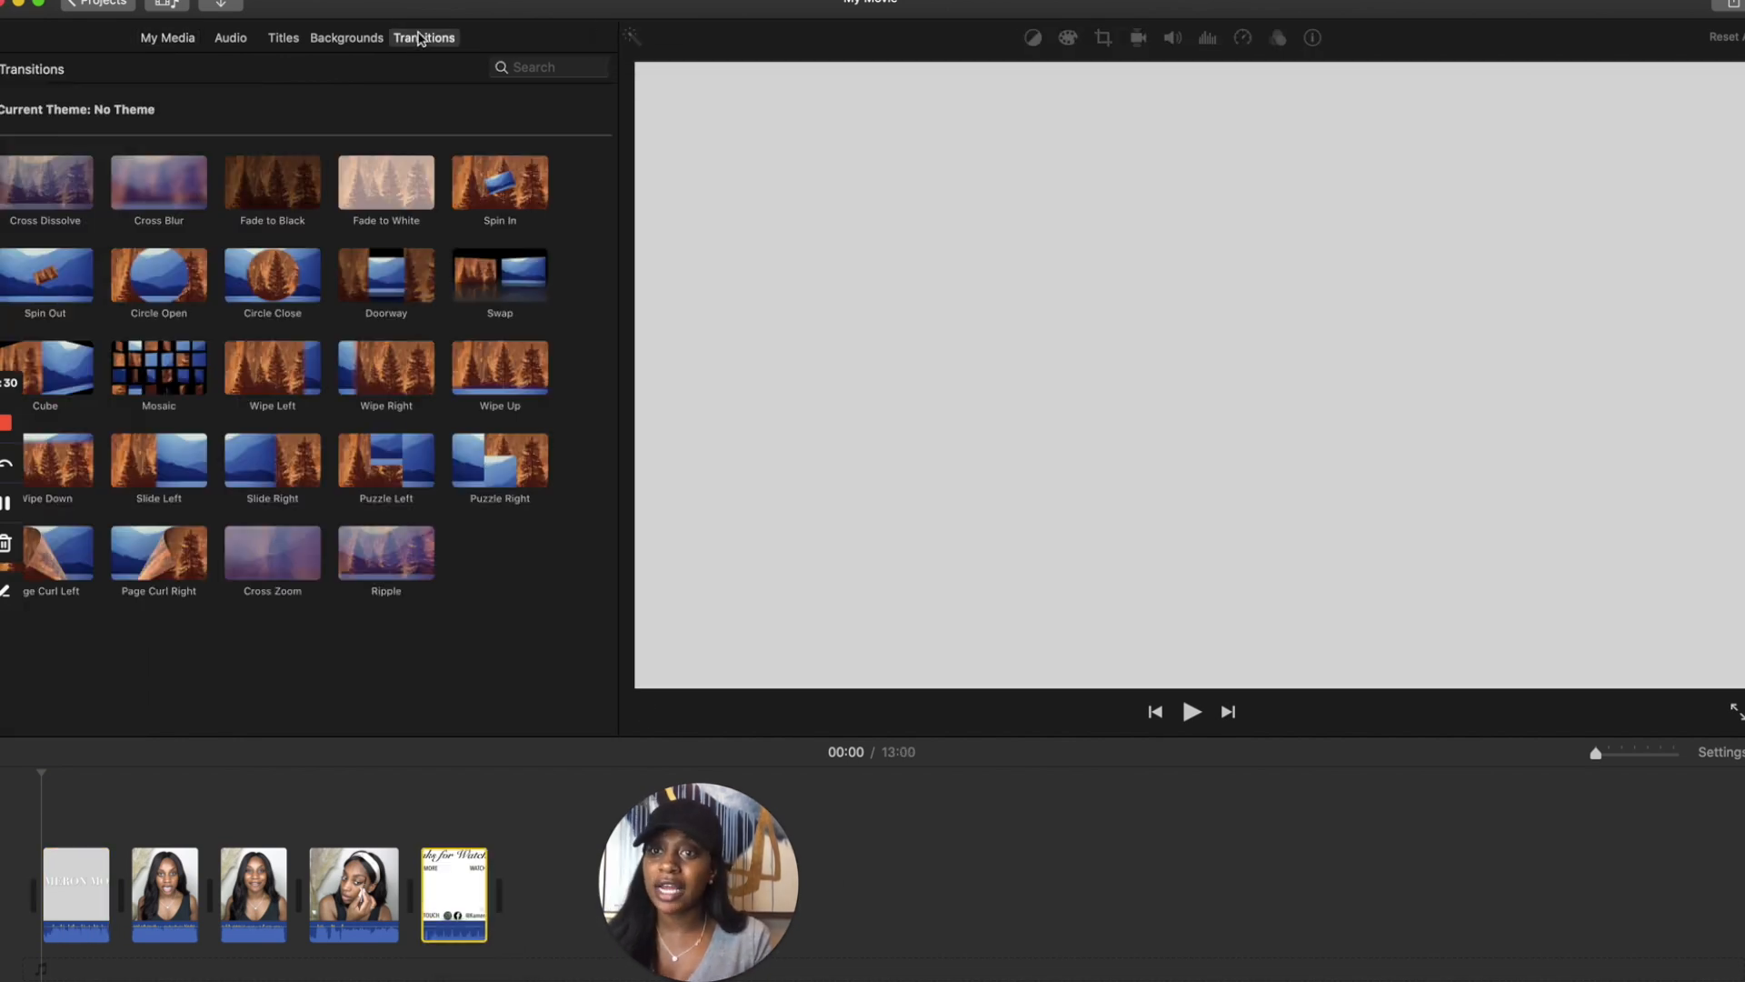
drag(273, 552, 426, 935)
drag(729, 874, 1652, 860)
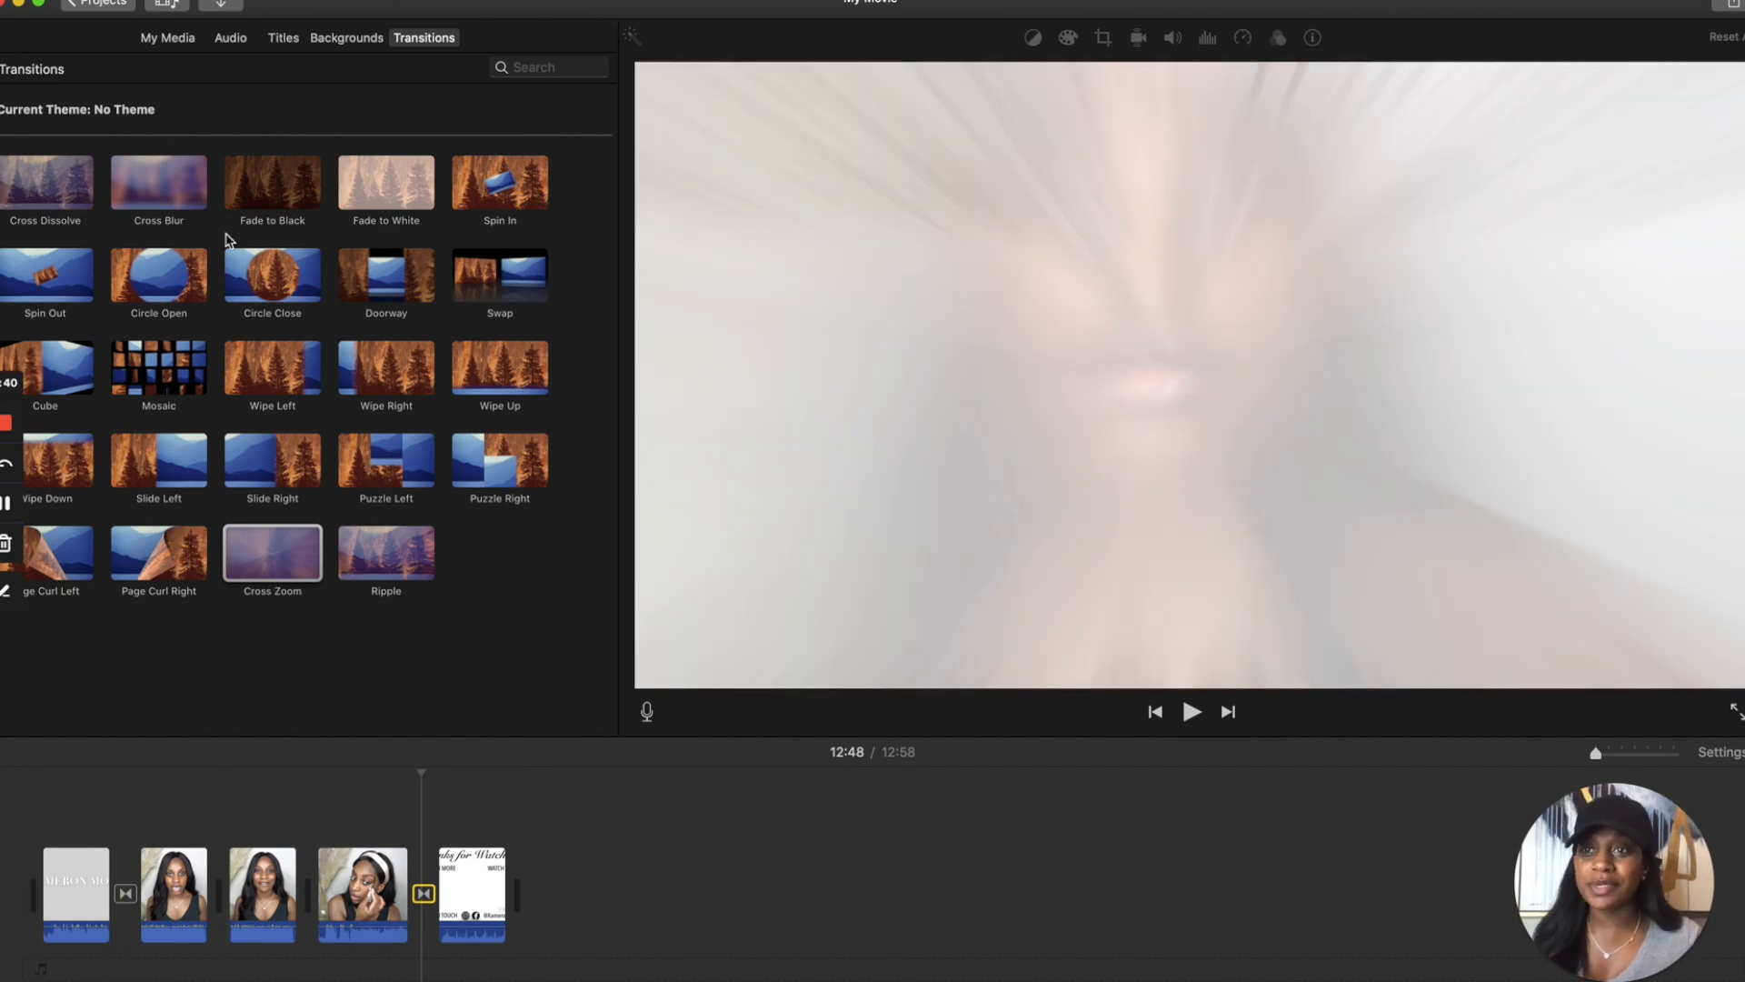
Return to the YT TEST VIDEO event's media and enlarge the timeline around the movie's opening clips.
click(169, 37)
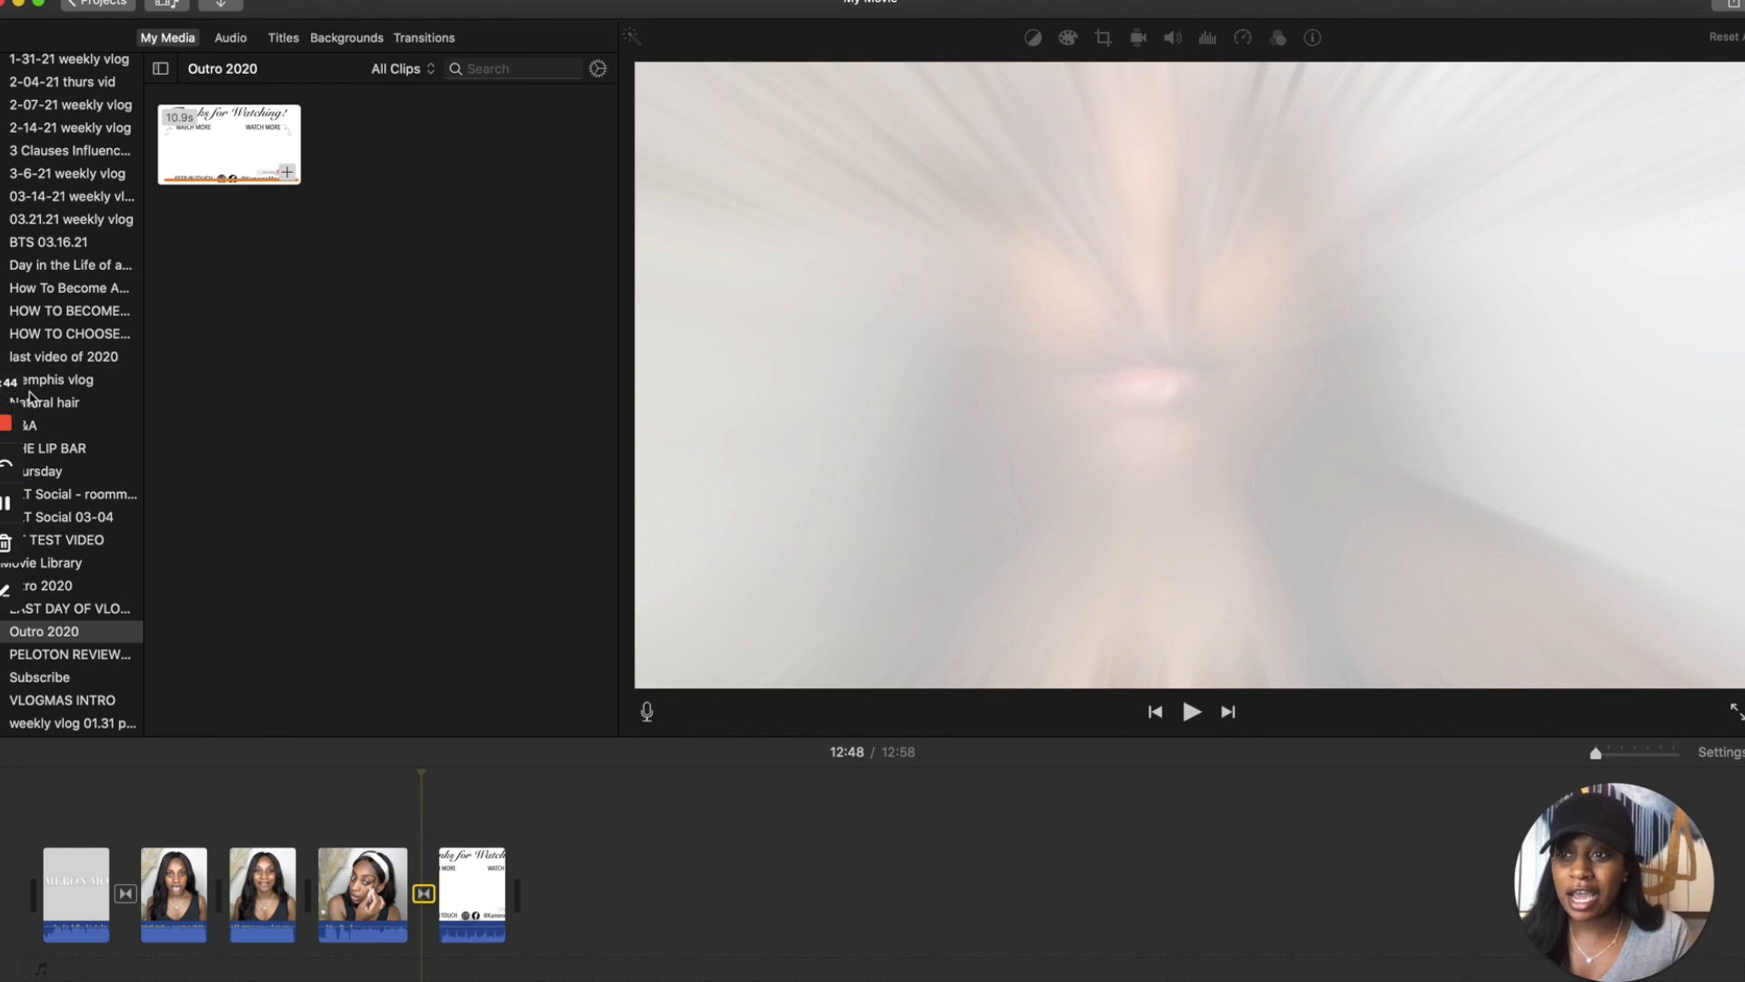
scroll(30, 397, up, 3)
scroll(30, 398, down, 3)
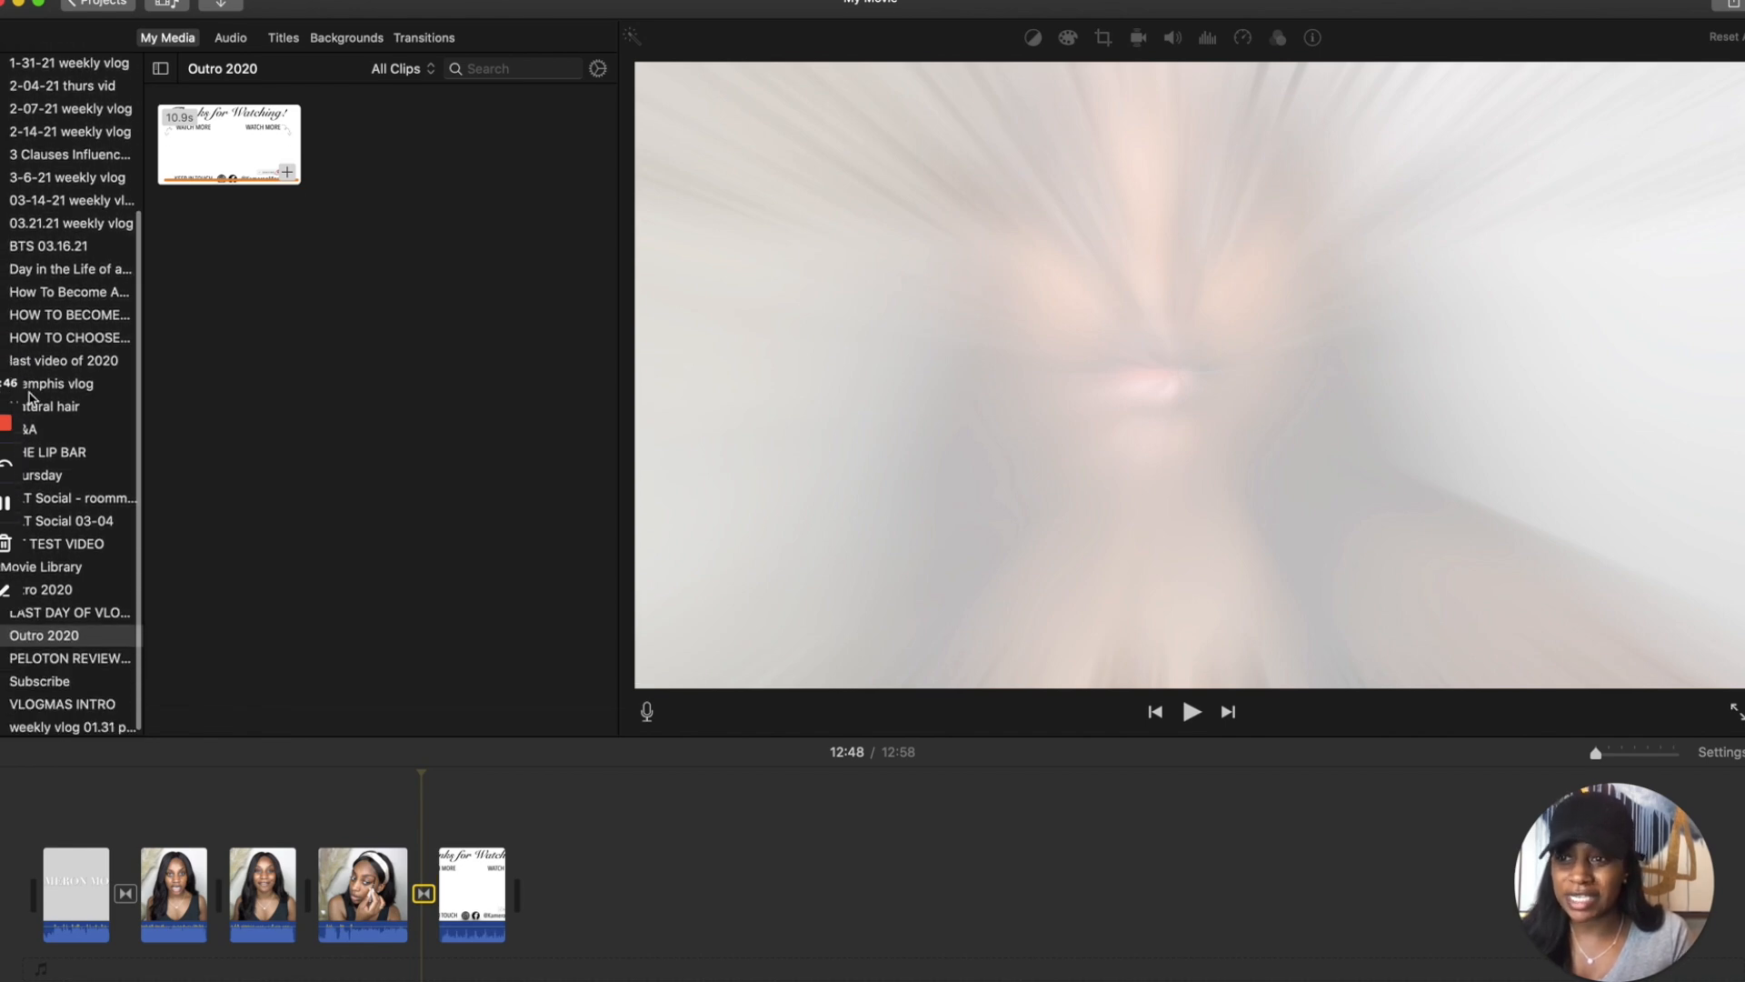
click(55, 541)
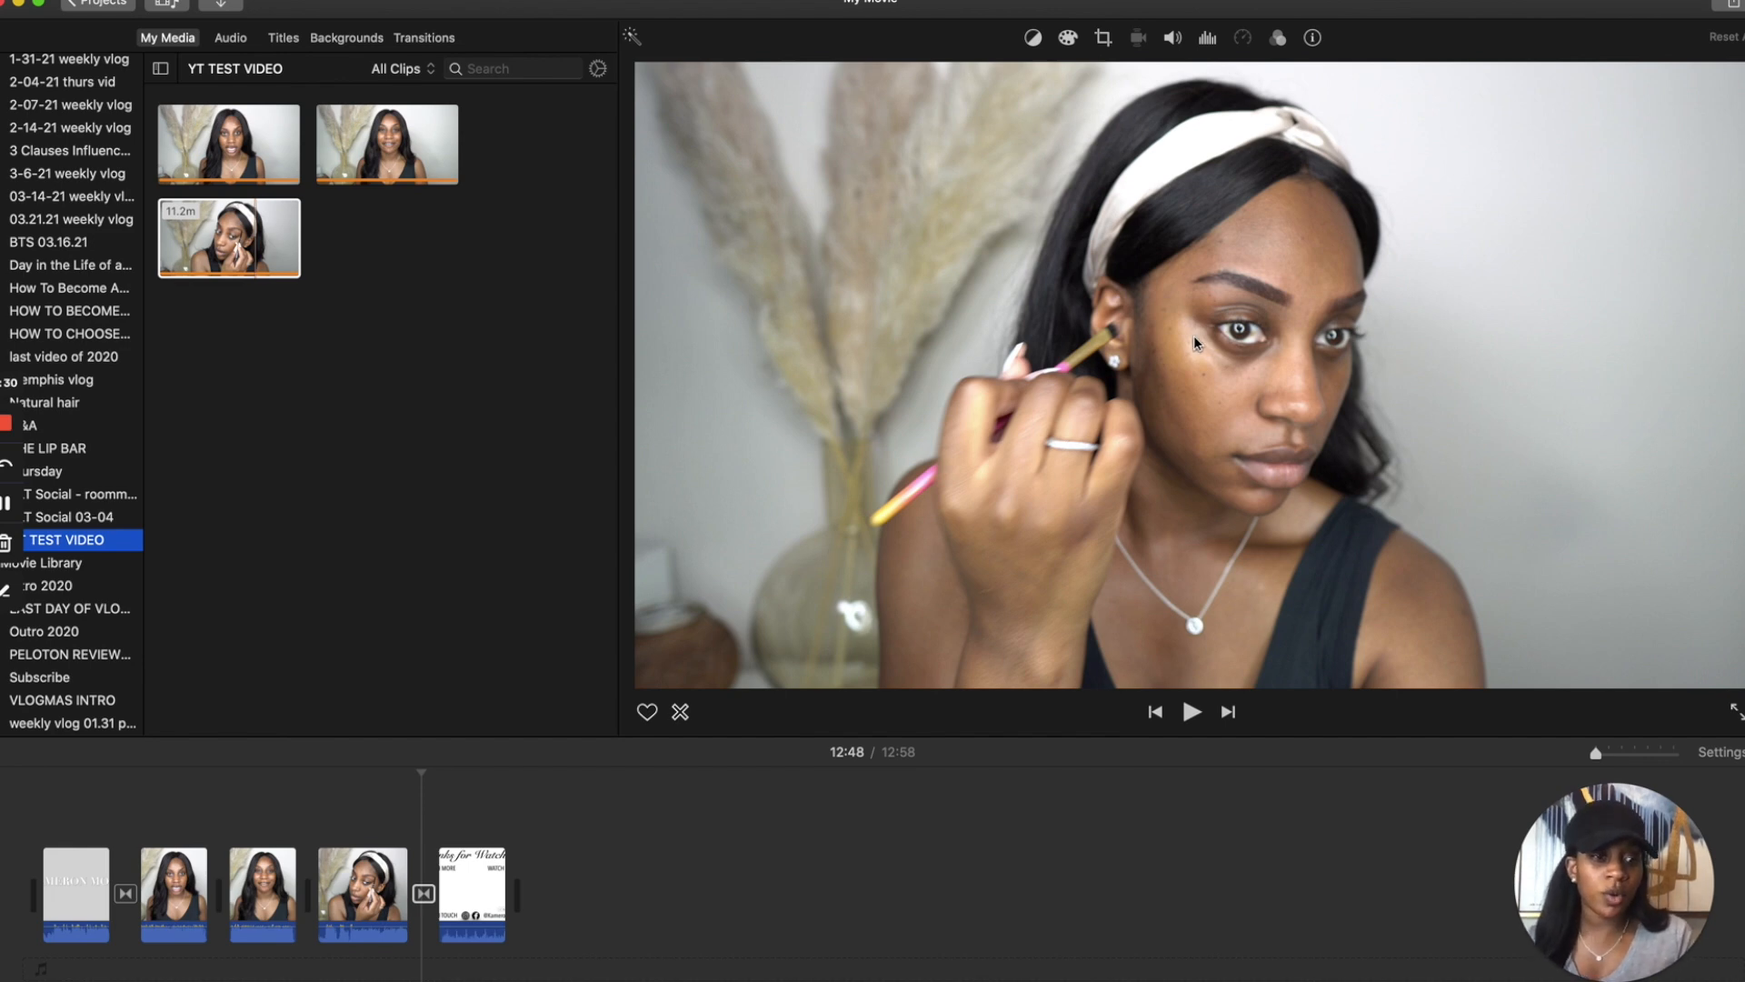
click(1623, 752)
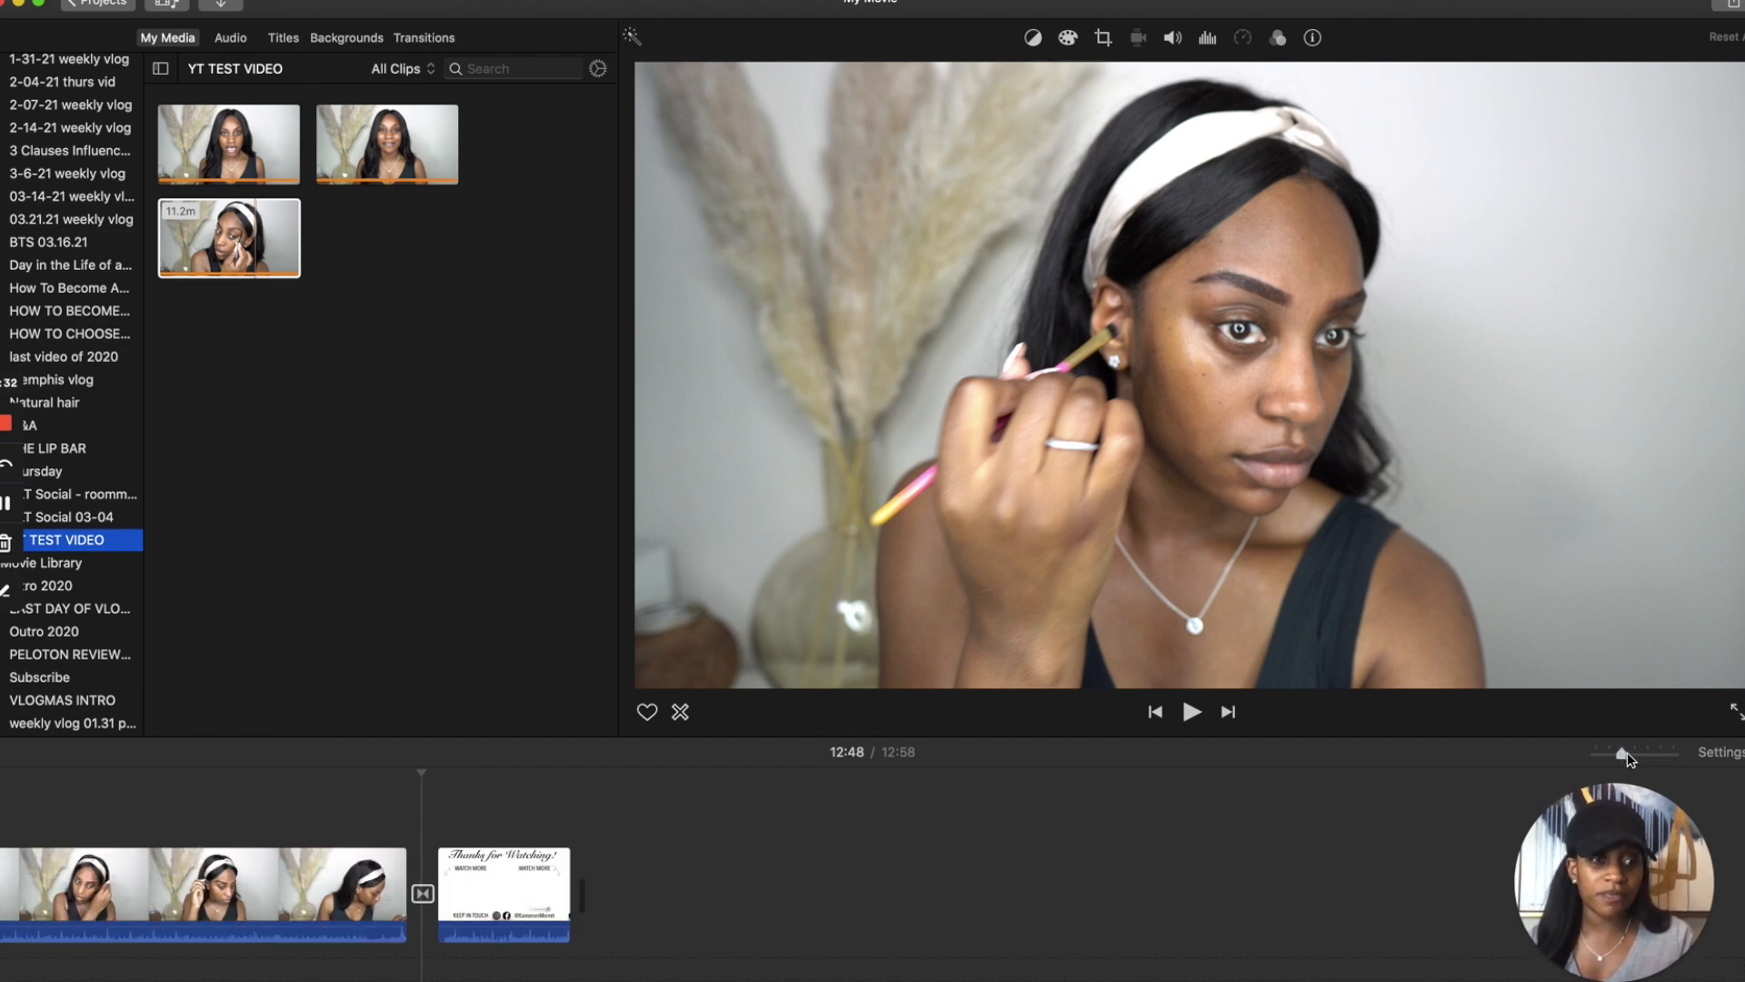
click(423, 894)
scroll(423, 894, left, 15)
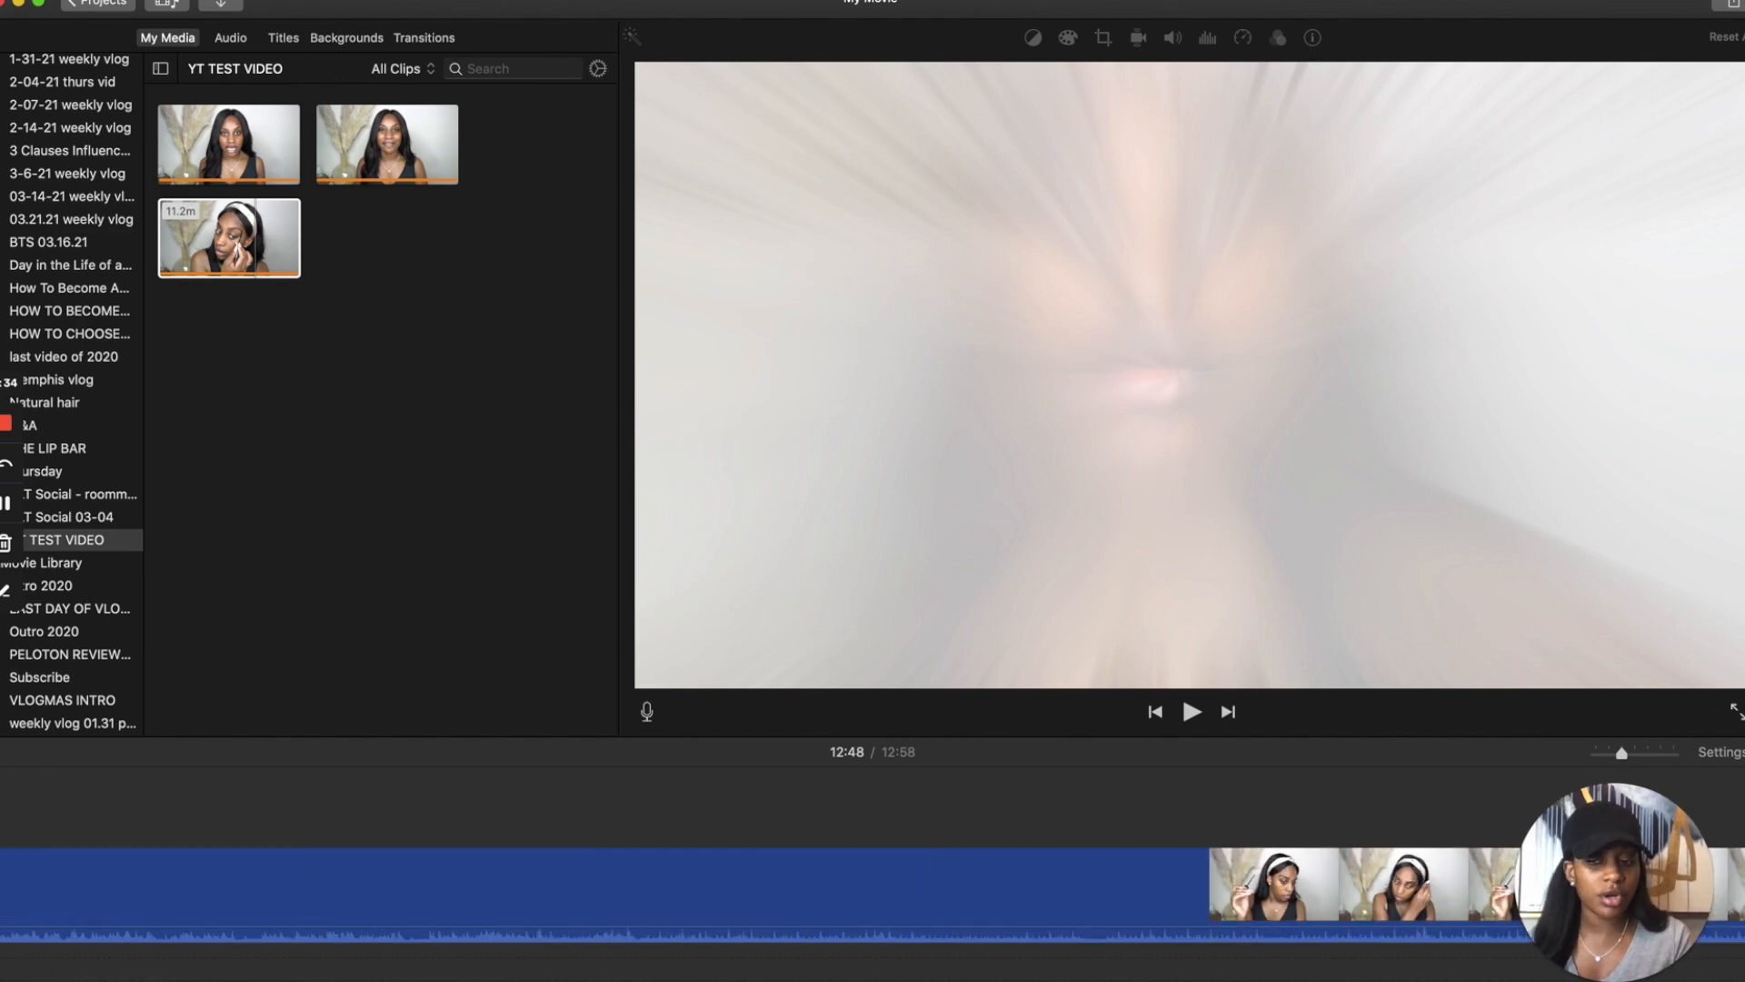
scroll(144, 833, left, 10)
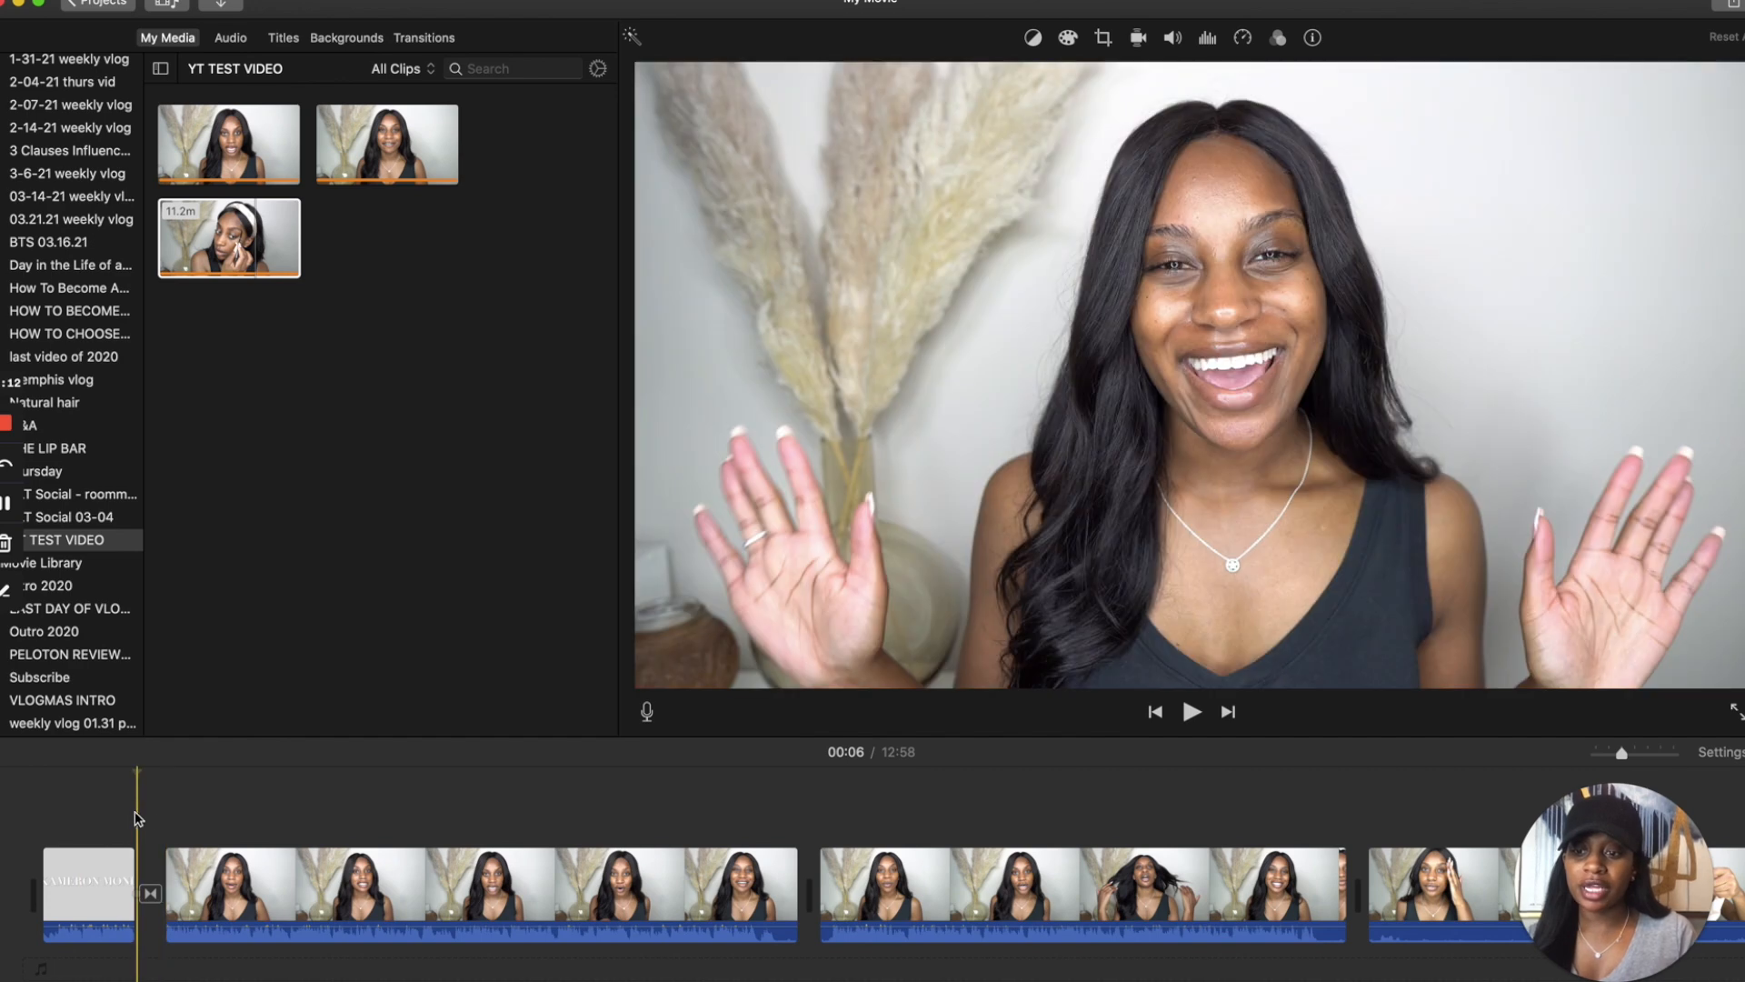
Play the movie from the end of the intro, at 00:05, across the transition into the first talking clip.
key(Home)
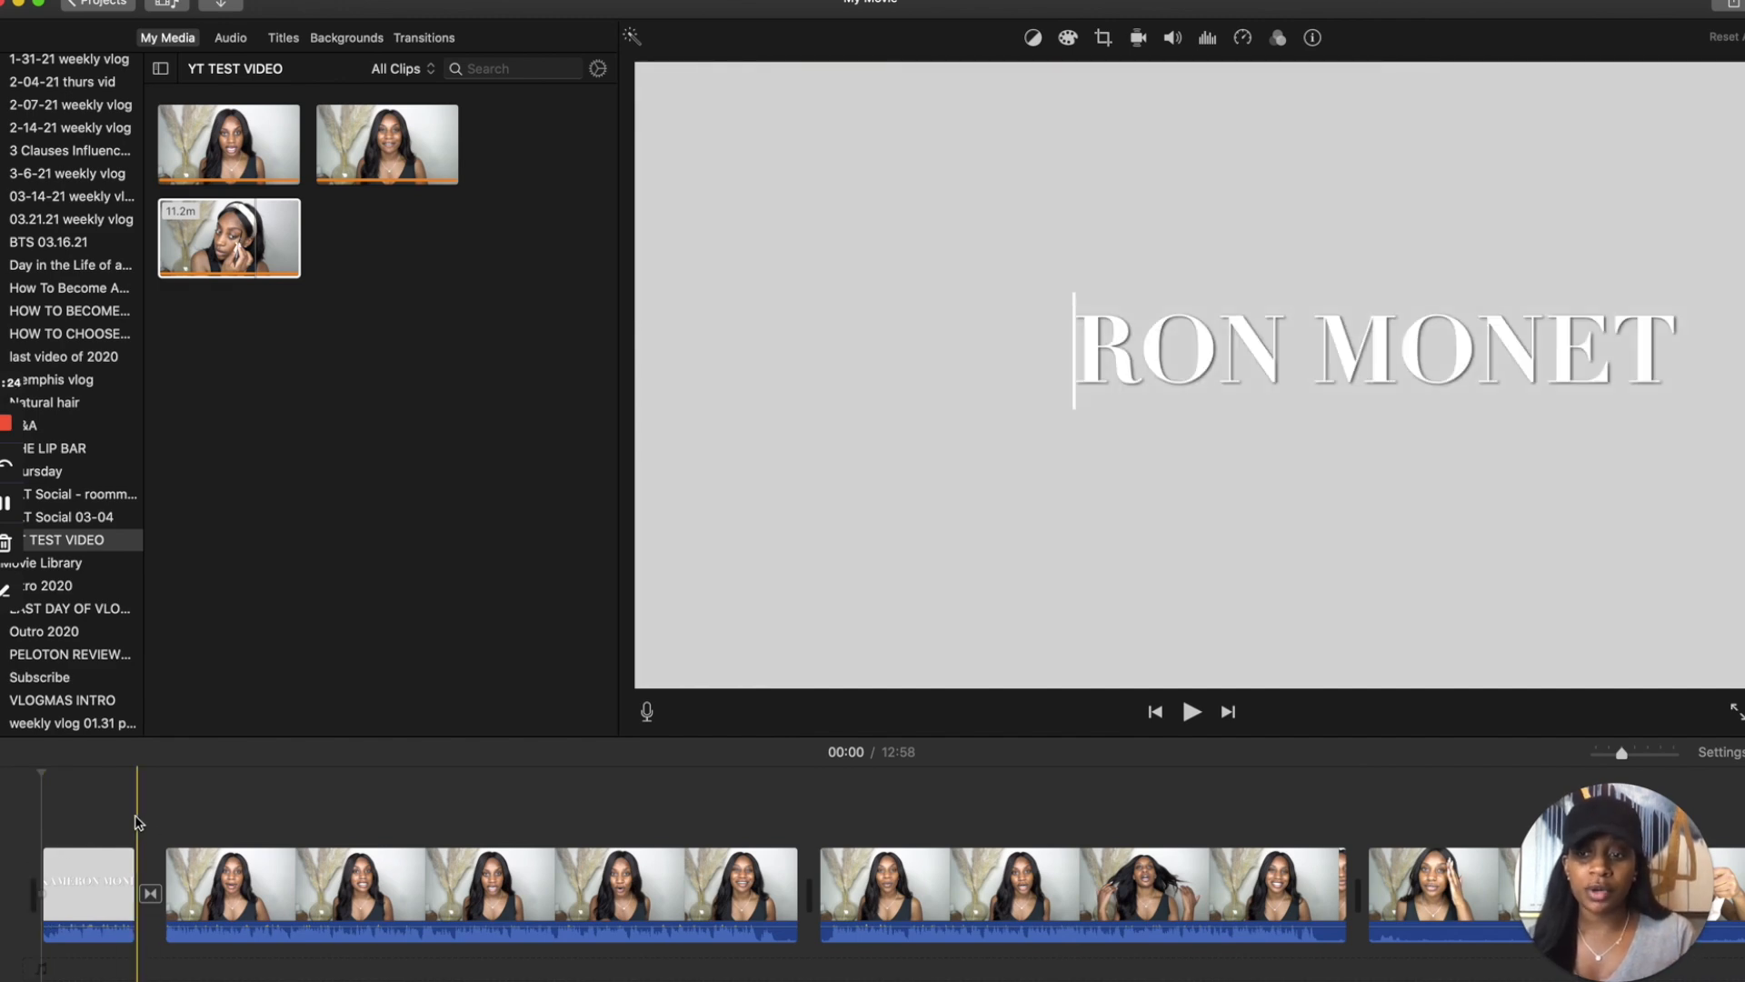
click(121, 872)
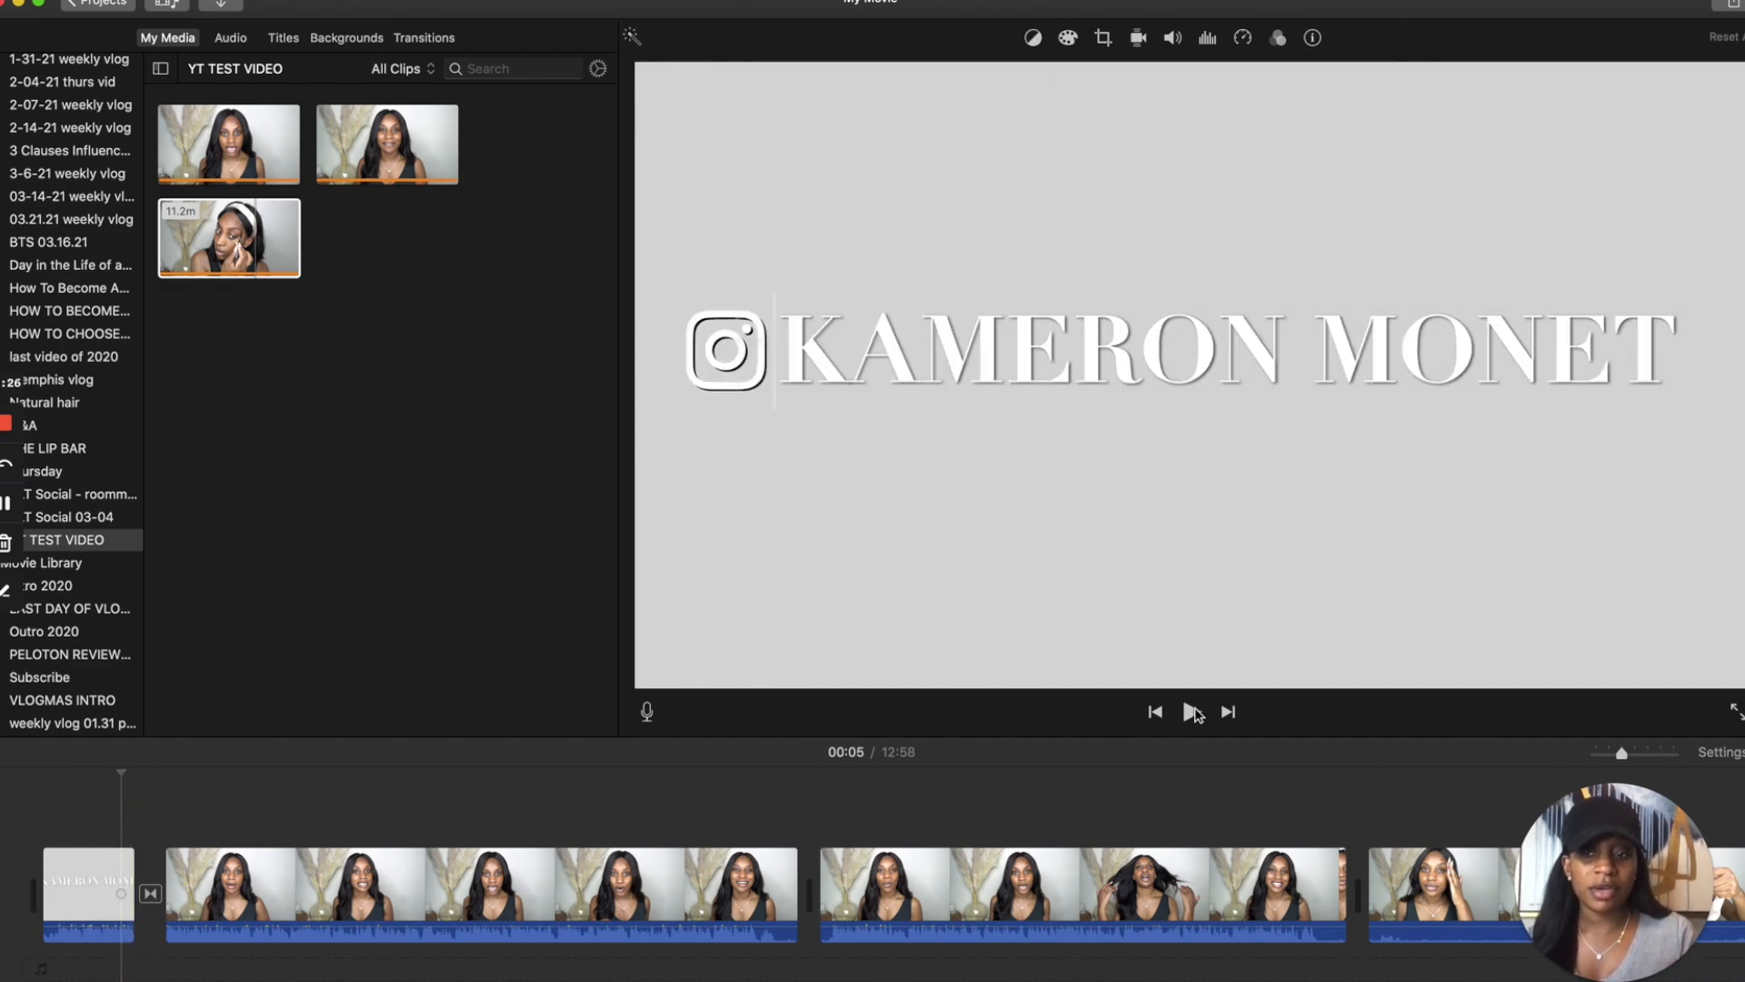
click(1192, 712)
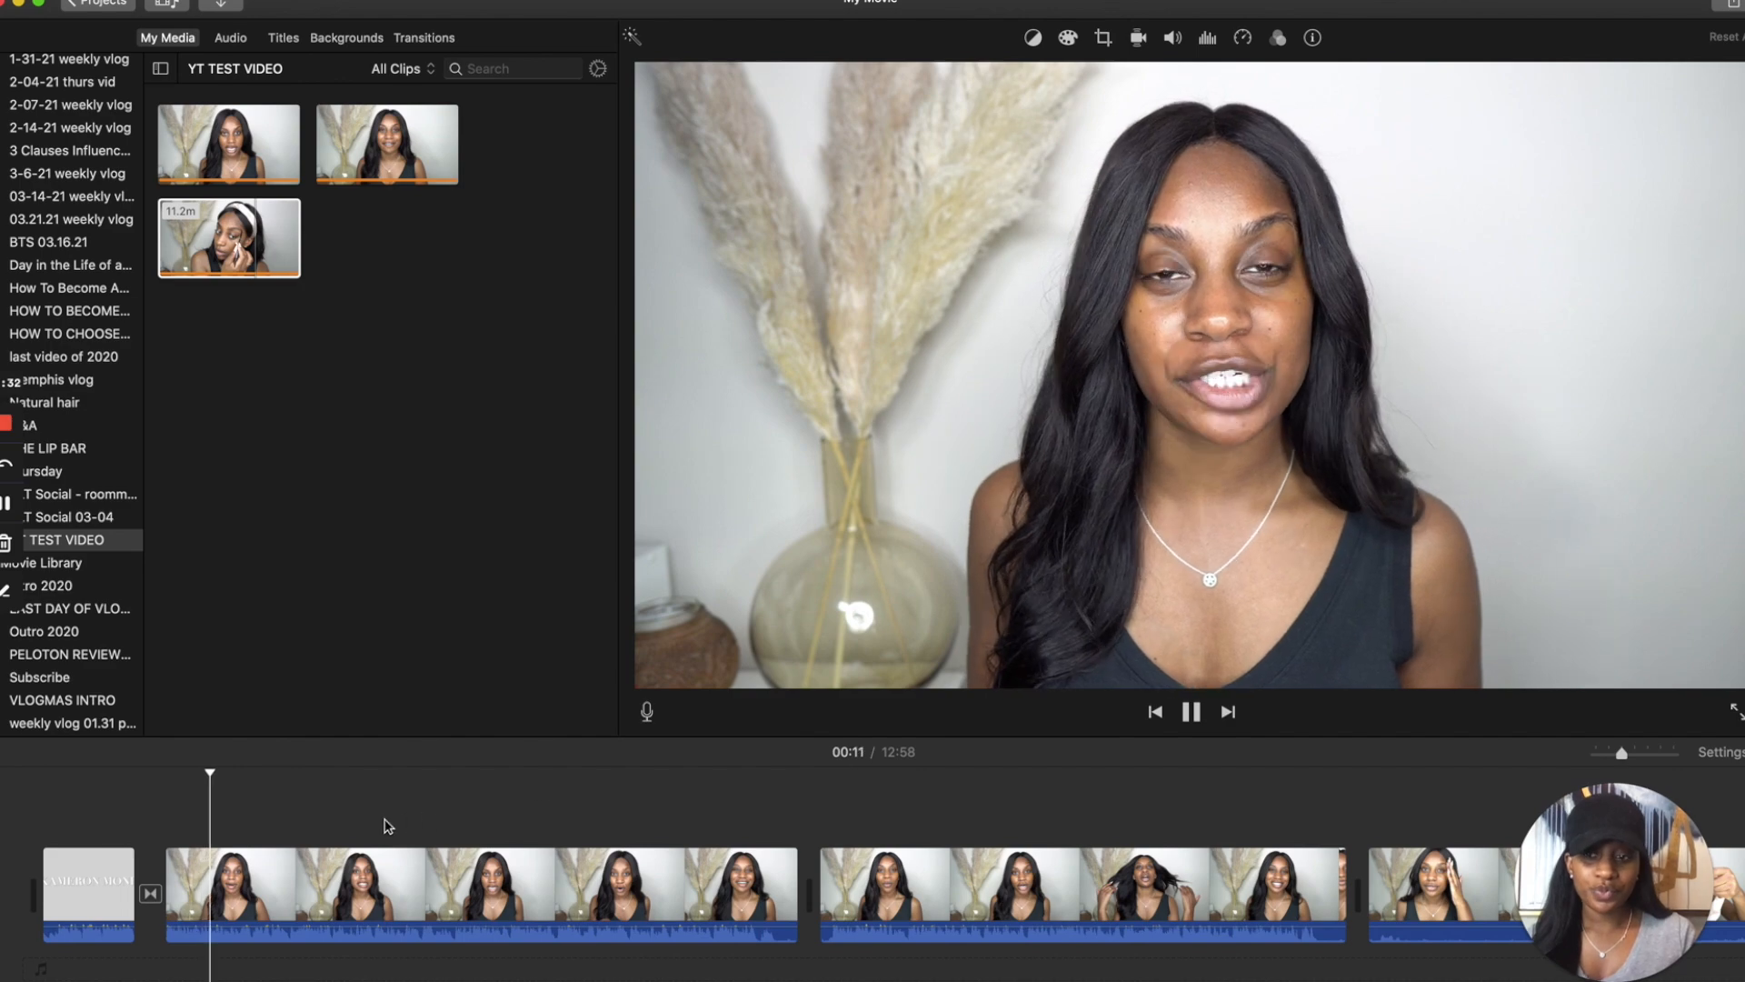
click(1188, 712)
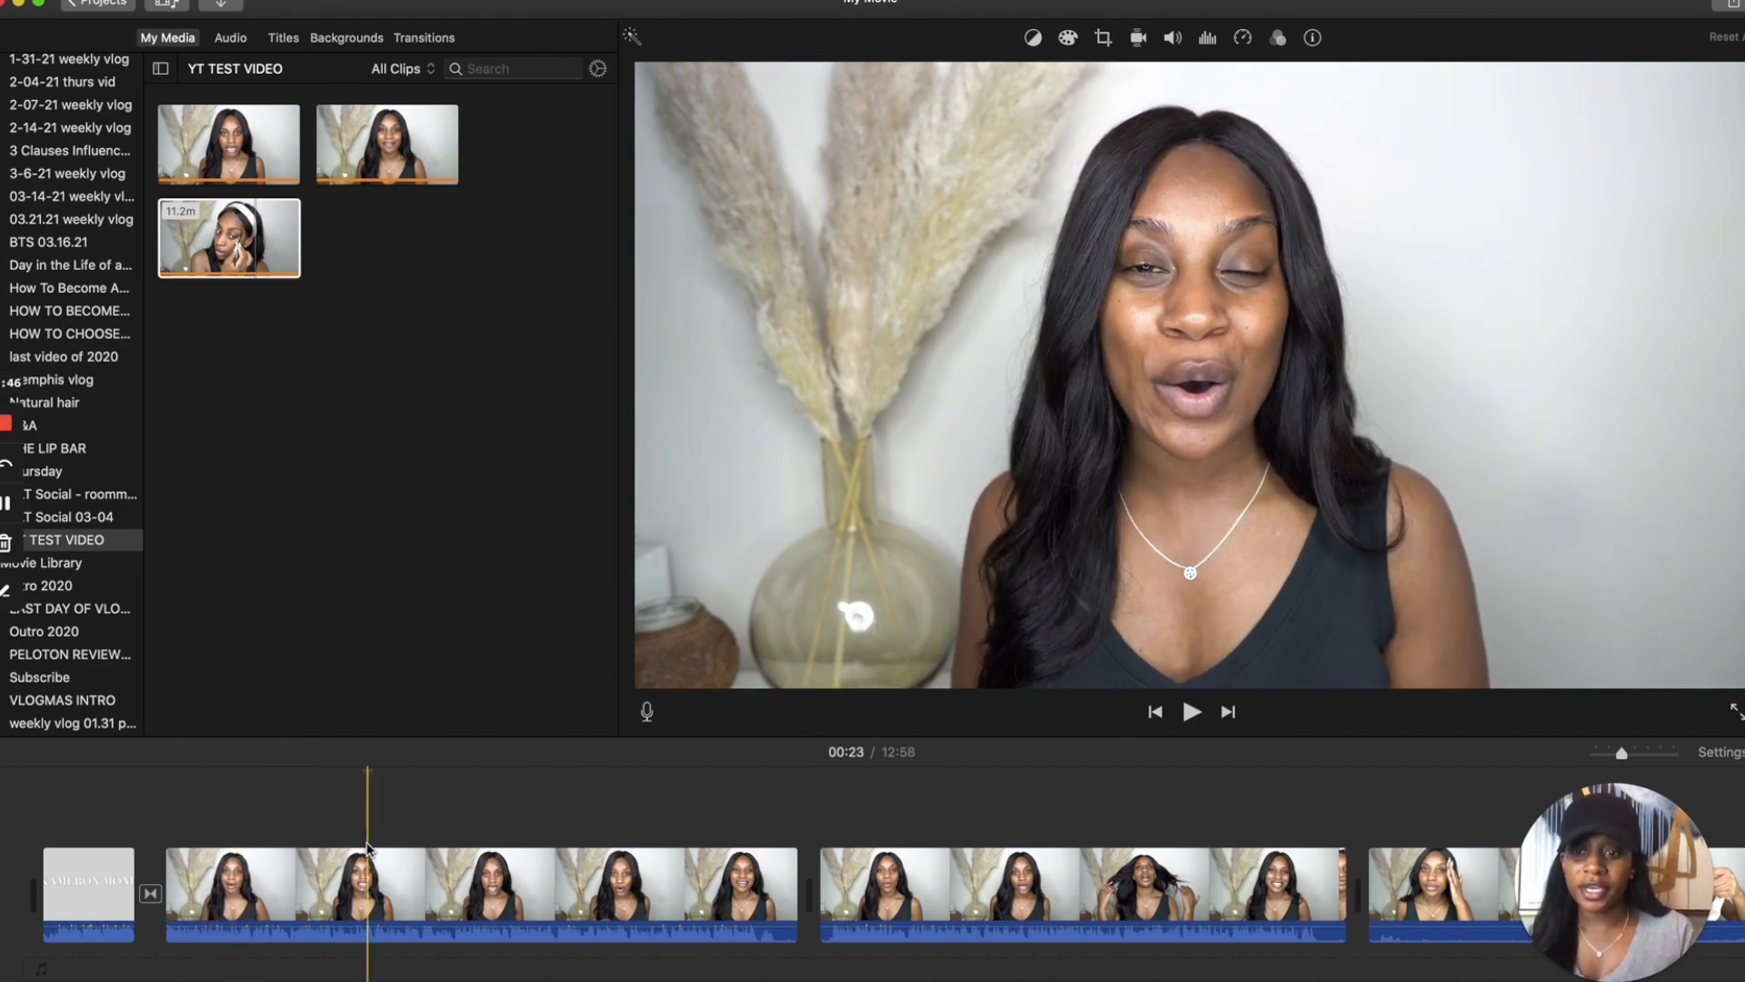
Place the green-screen Subscribe clip above the first talking clip, starting at 00:23.
click(368, 851)
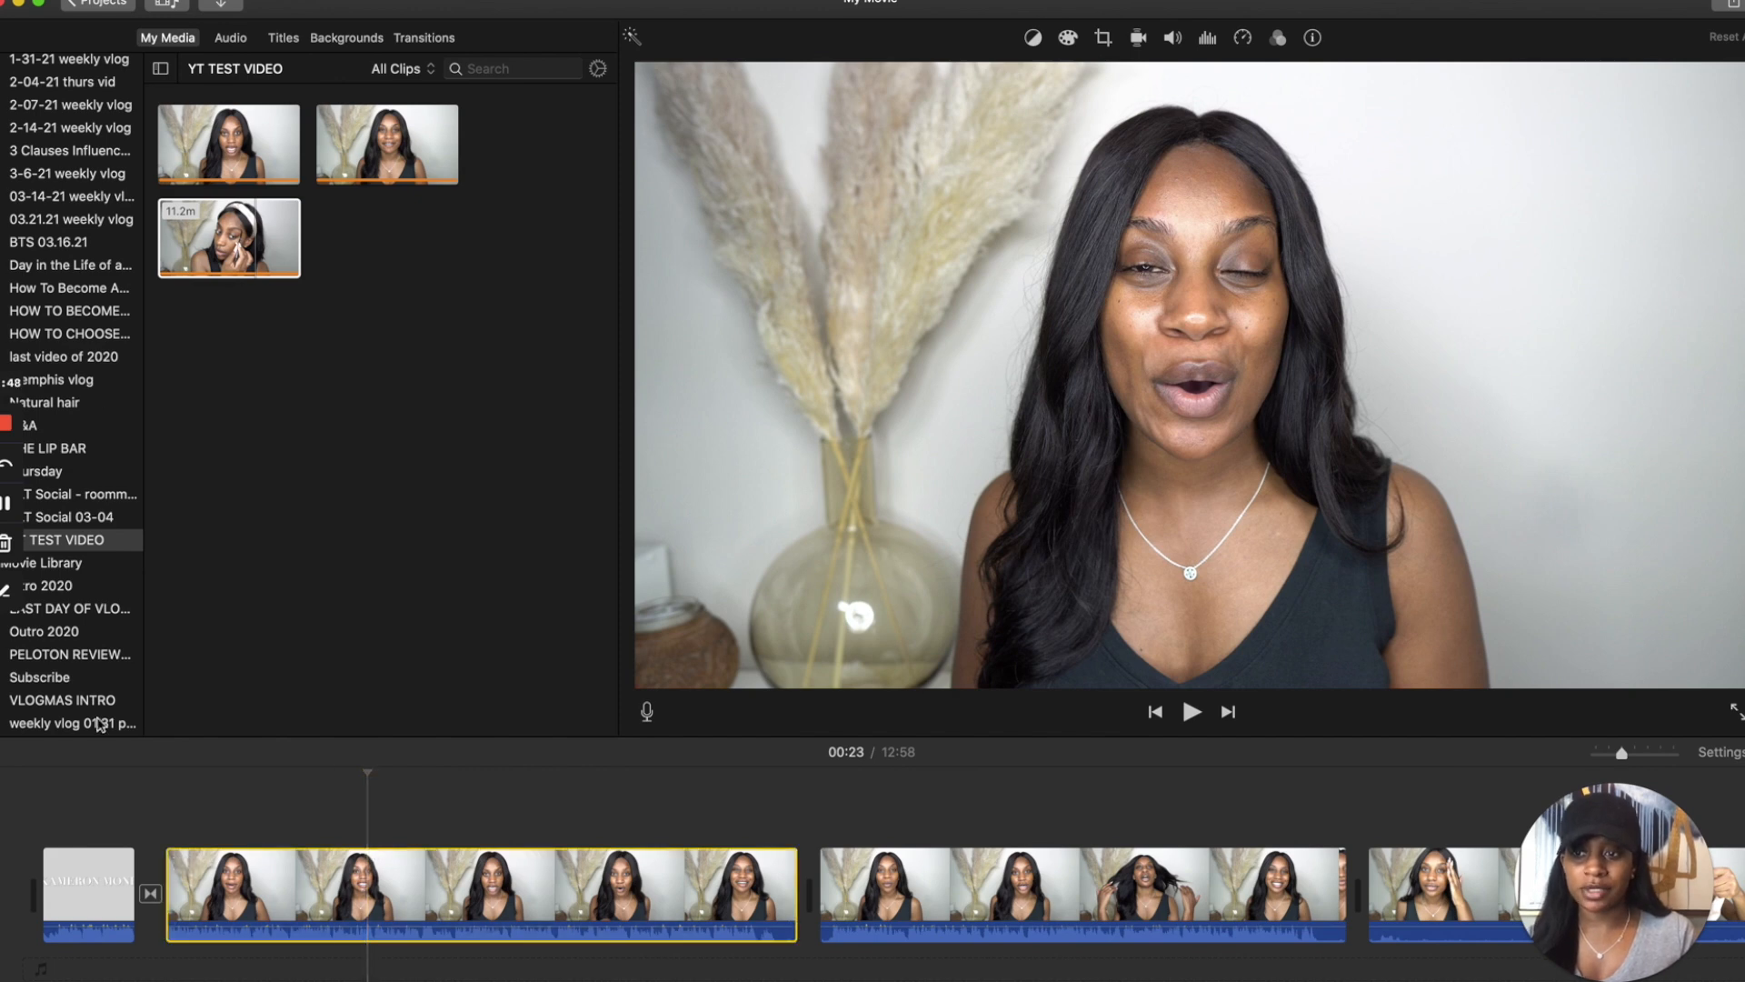
click(76, 680)
click(236, 122)
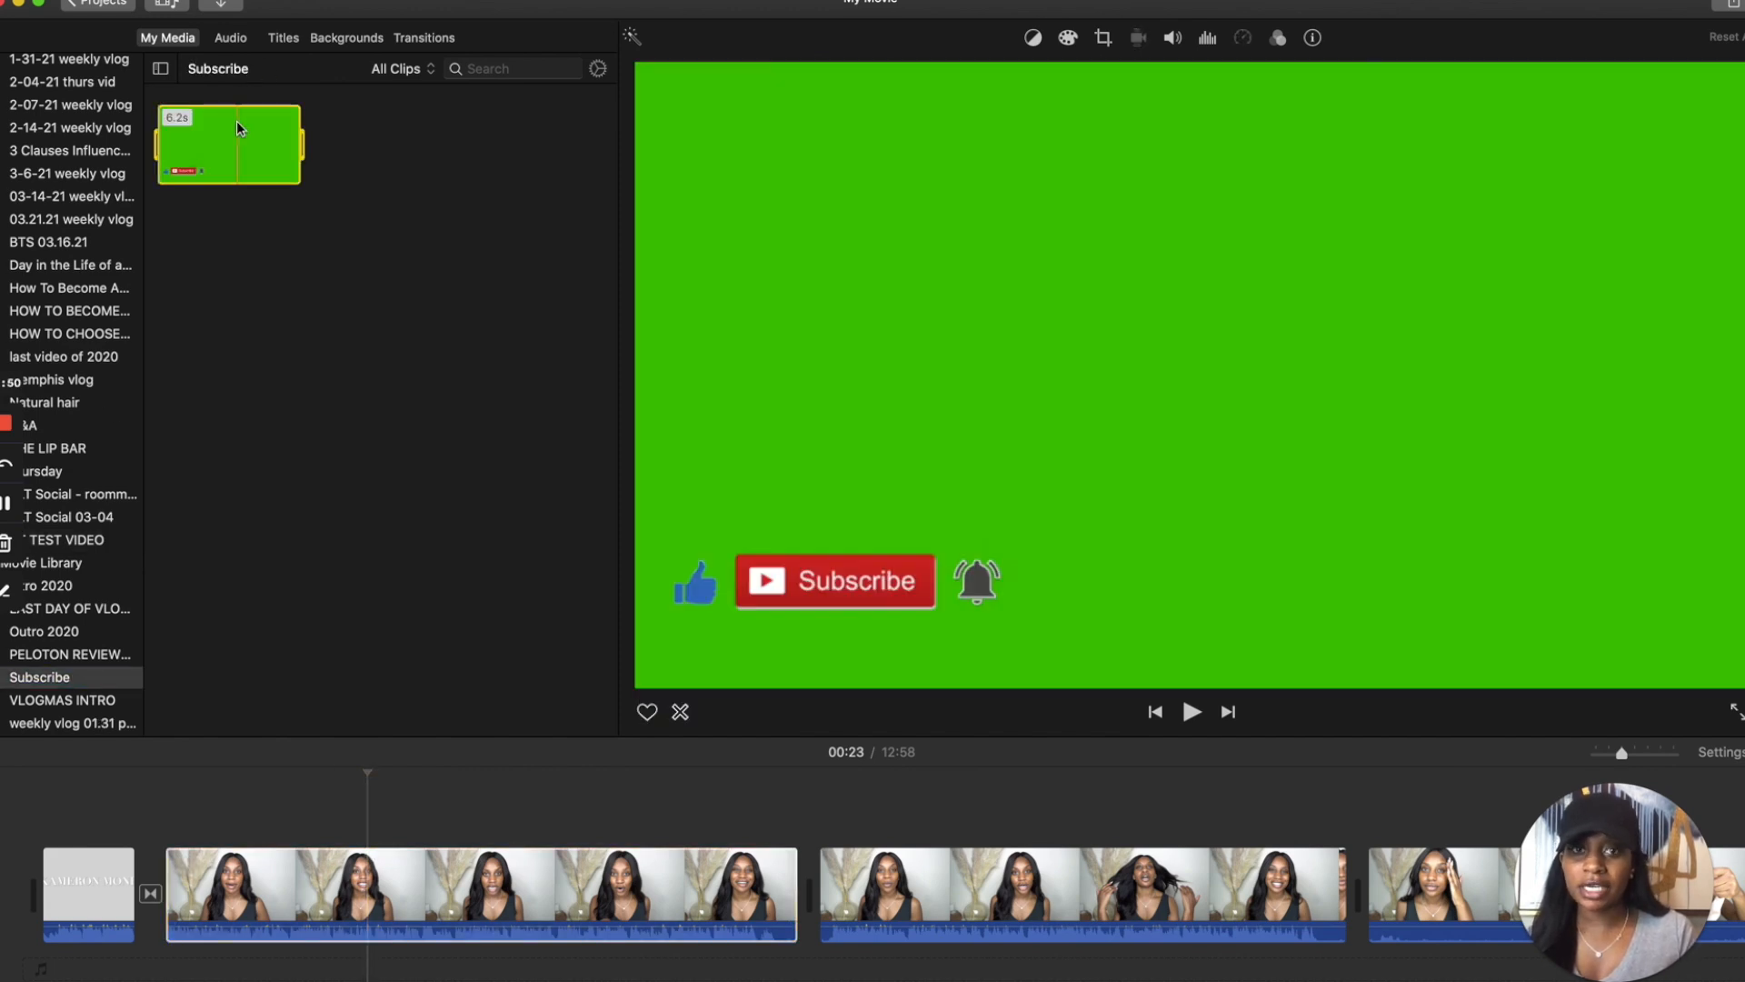
drag(236, 122, 363, 809)
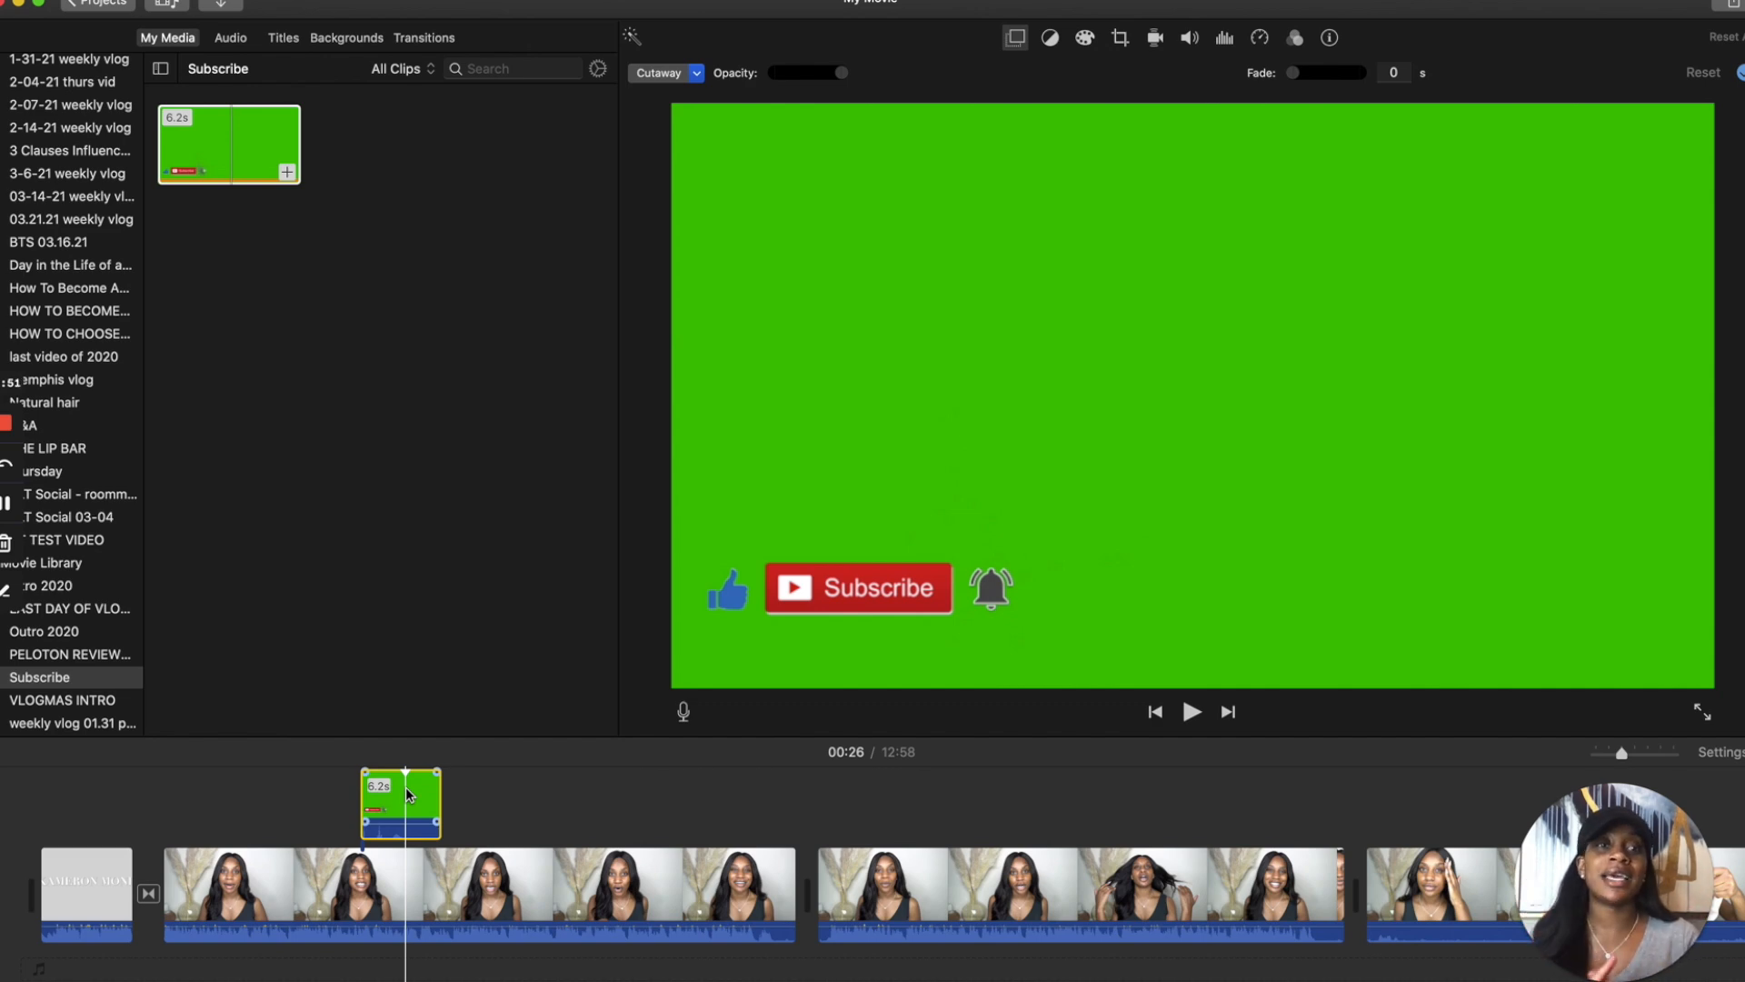
Set the Subscribe clip's video overlay to Green/Blue Screen so its green background is keyed out.
click(619, 886)
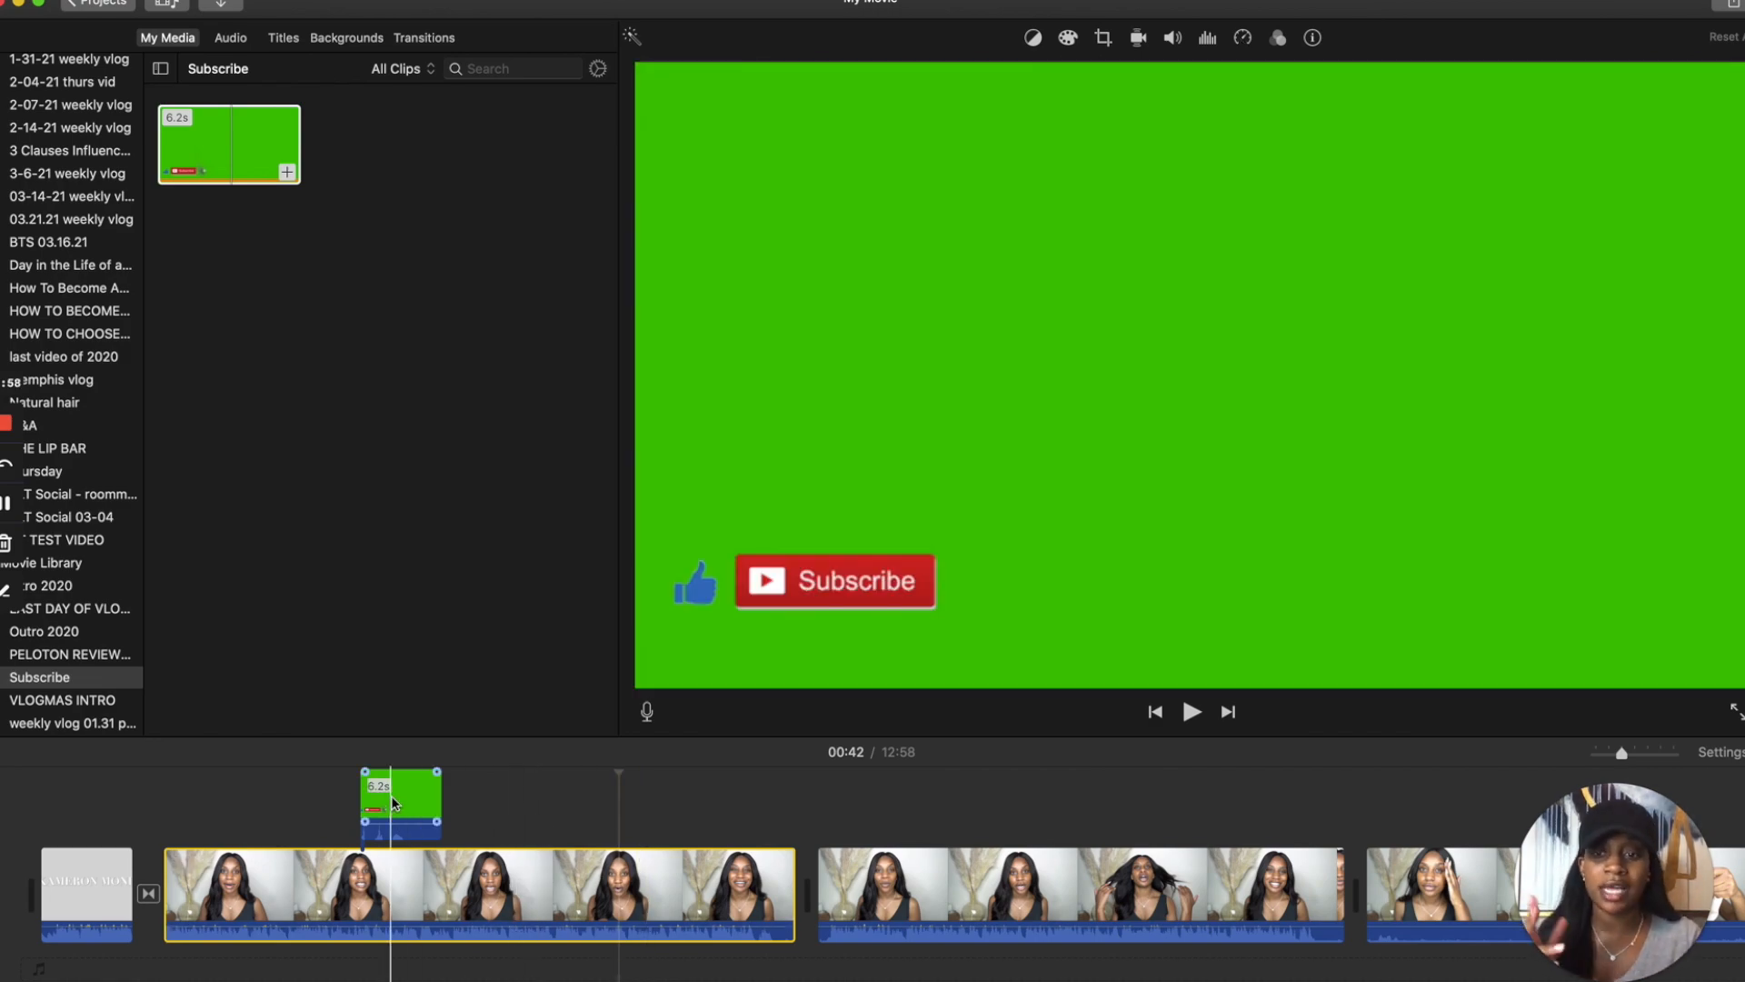
click(392, 798)
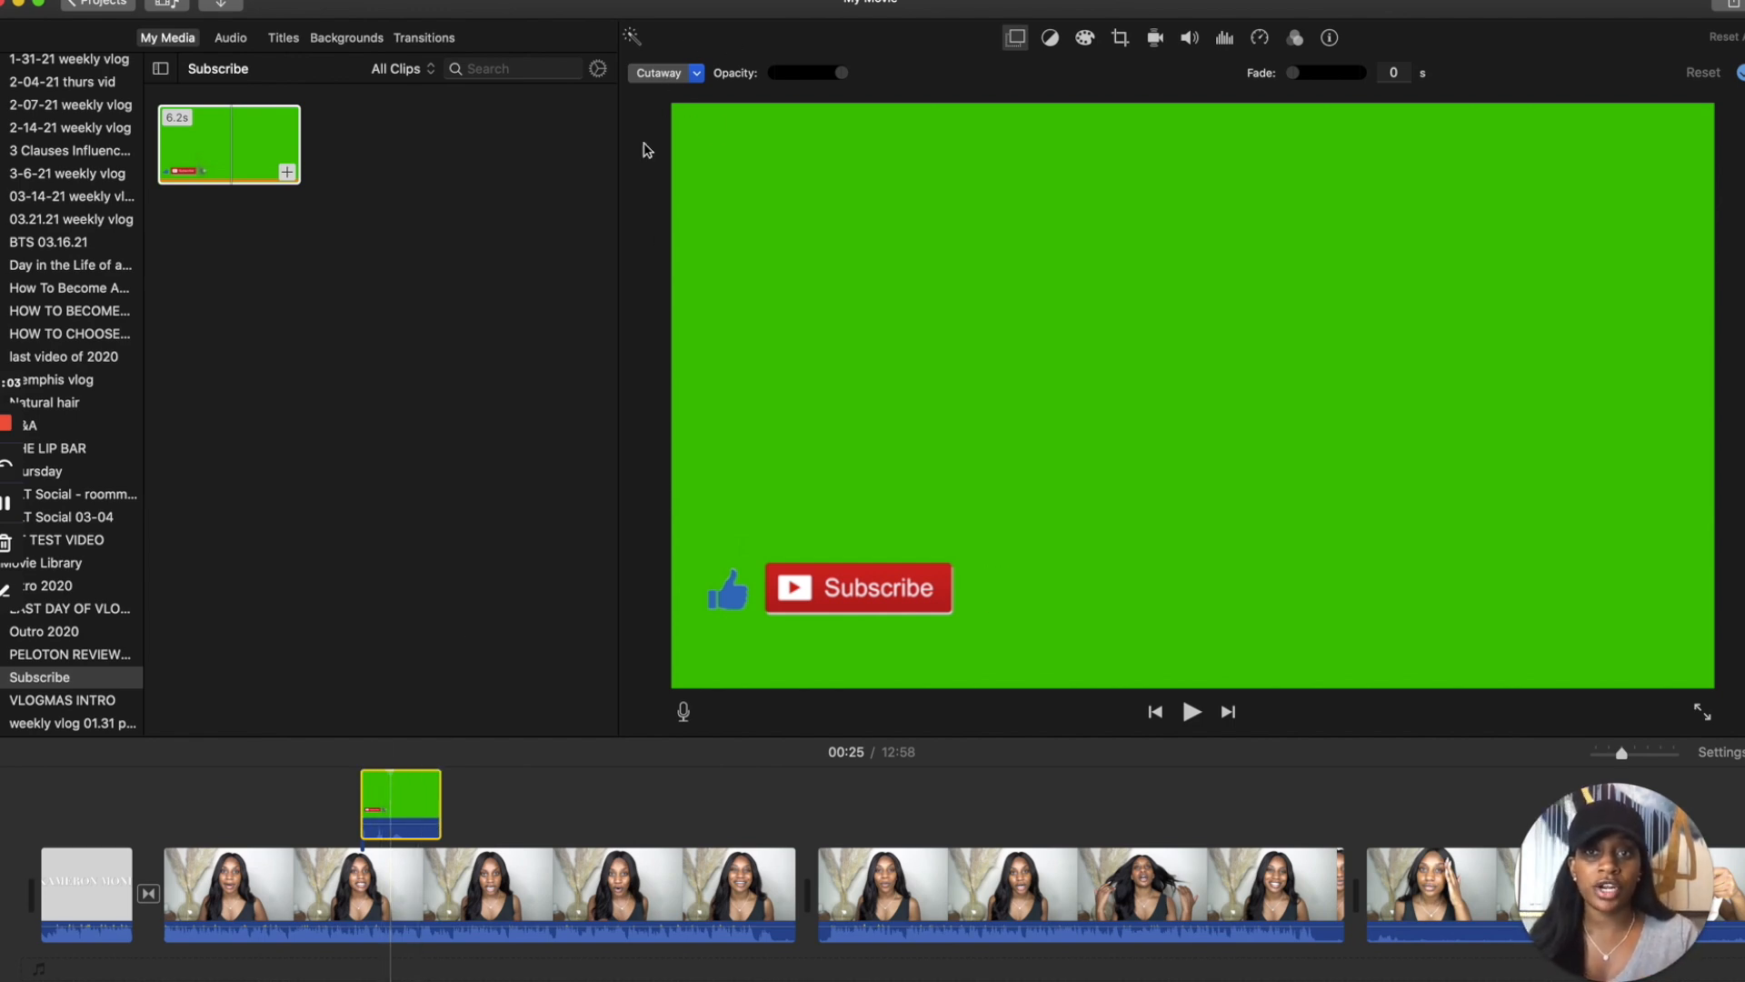
click(666, 74)
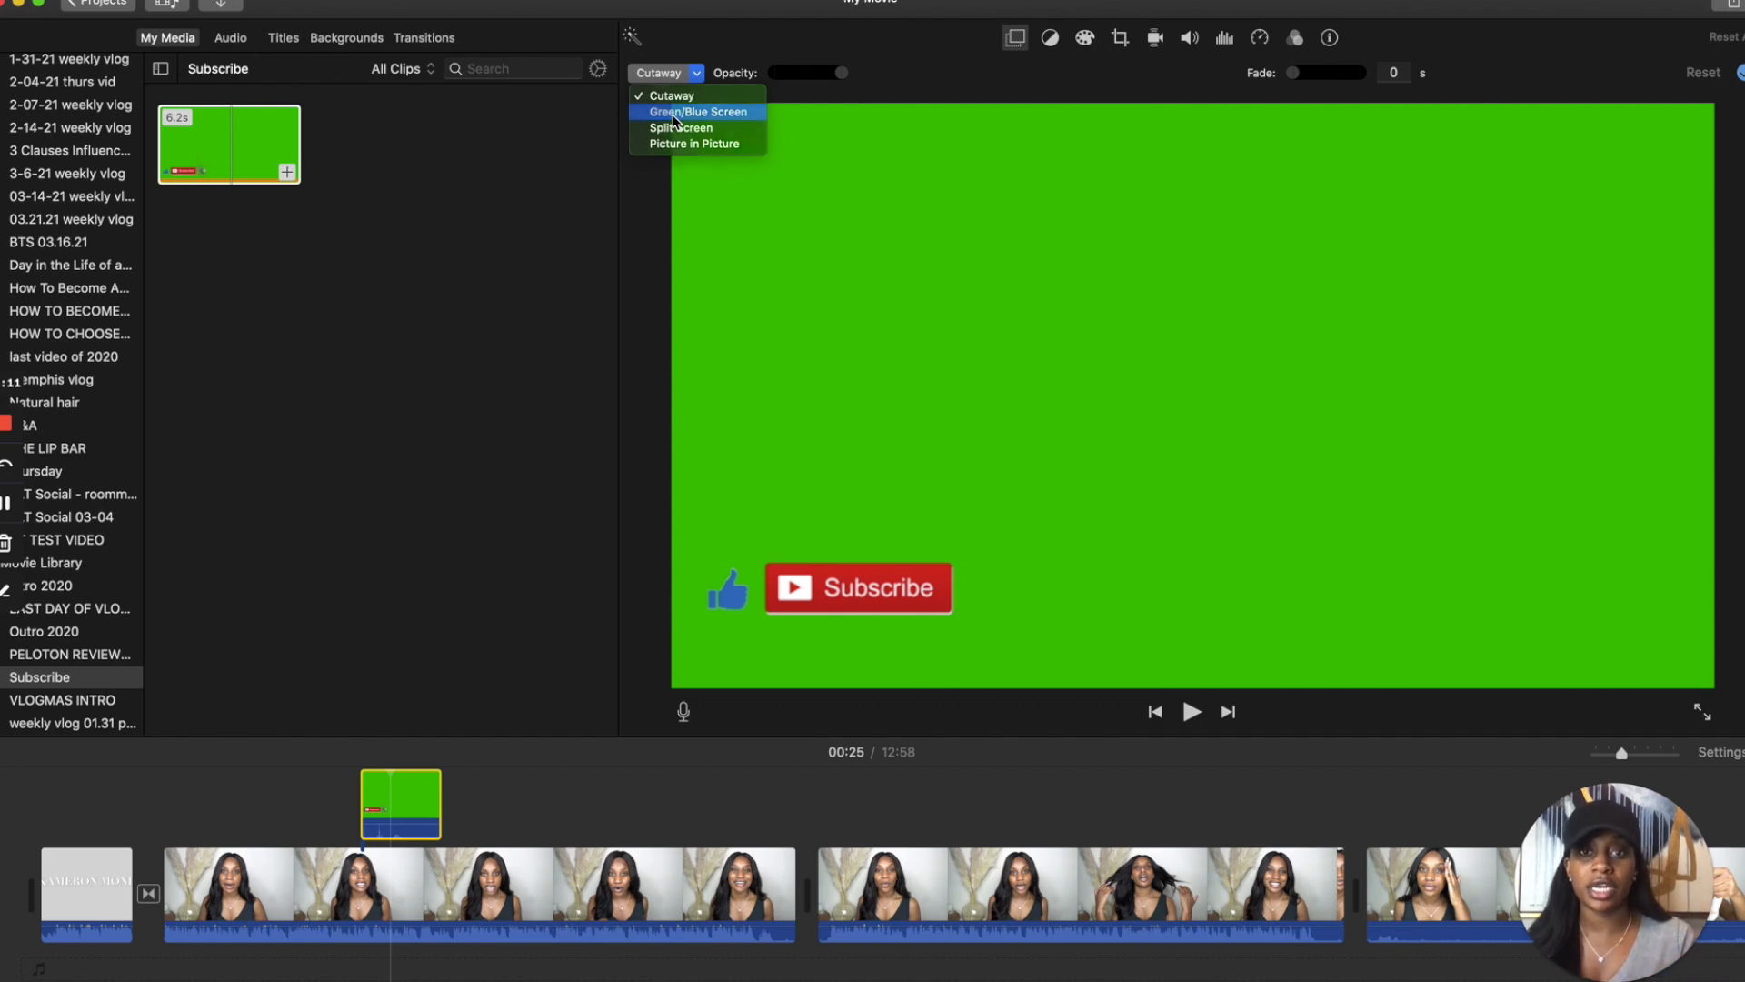
click(674, 113)
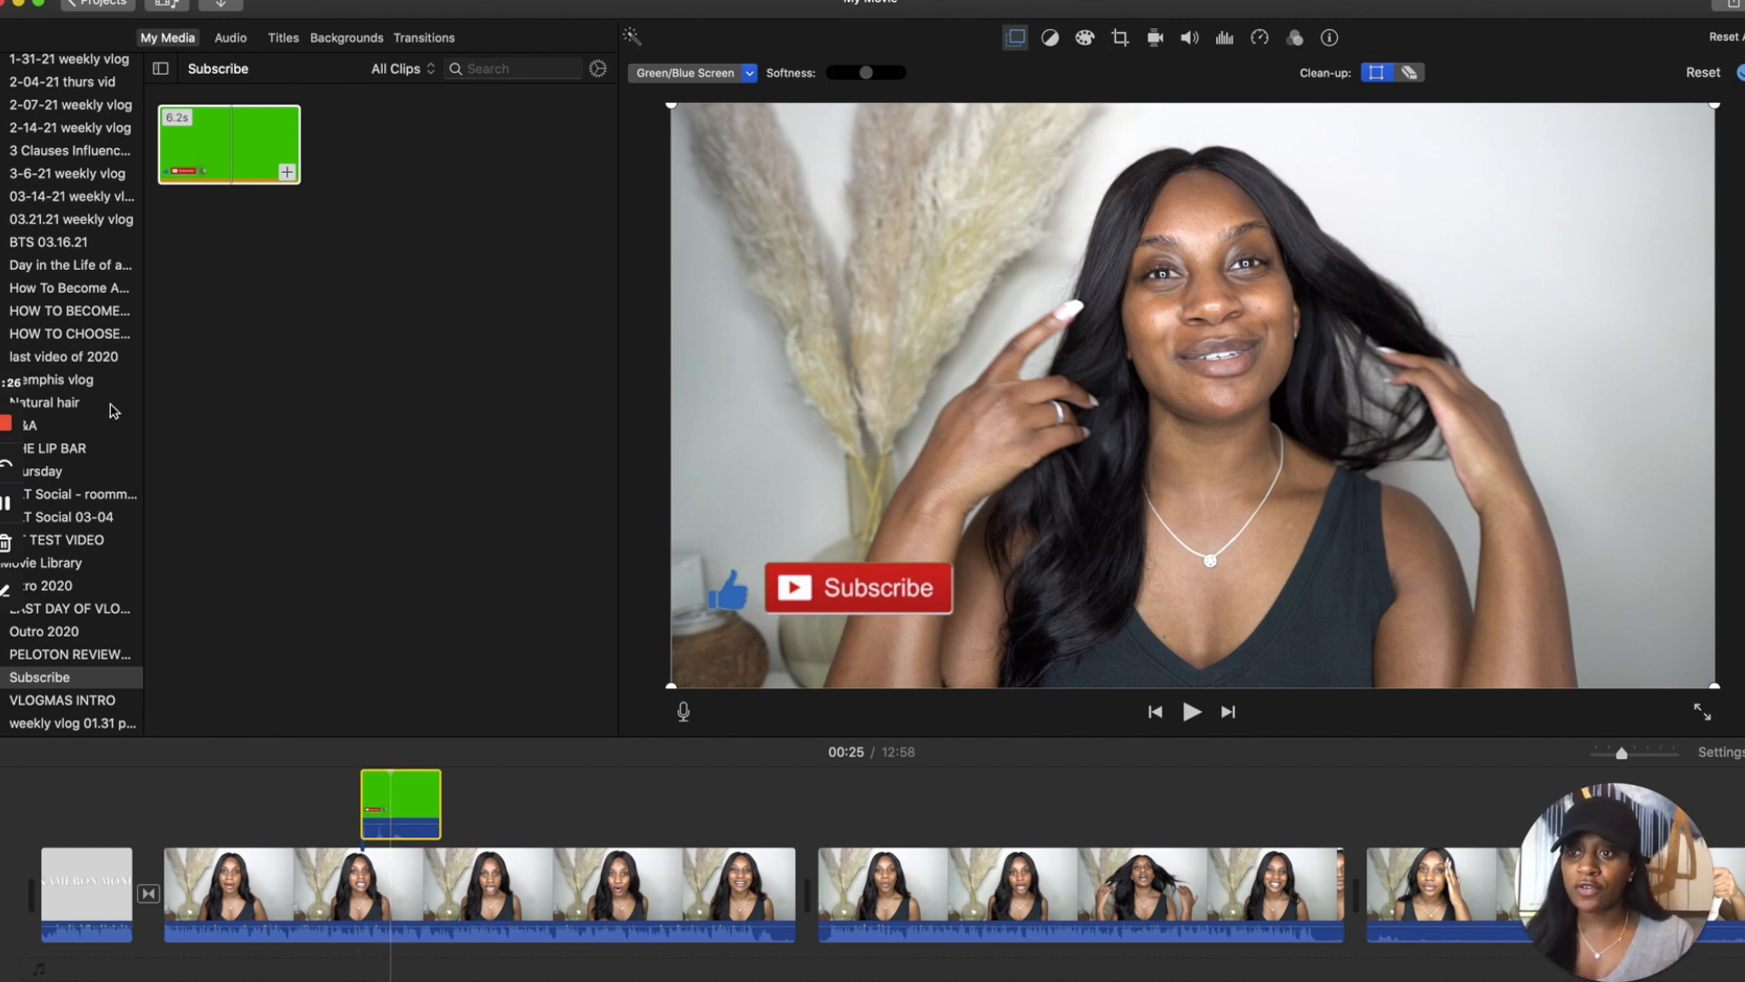
Find the portrait photo among the events and place it above the first talking clip, directly after the Subscribe clip.
click(67, 241)
click(41, 288)
click(45, 264)
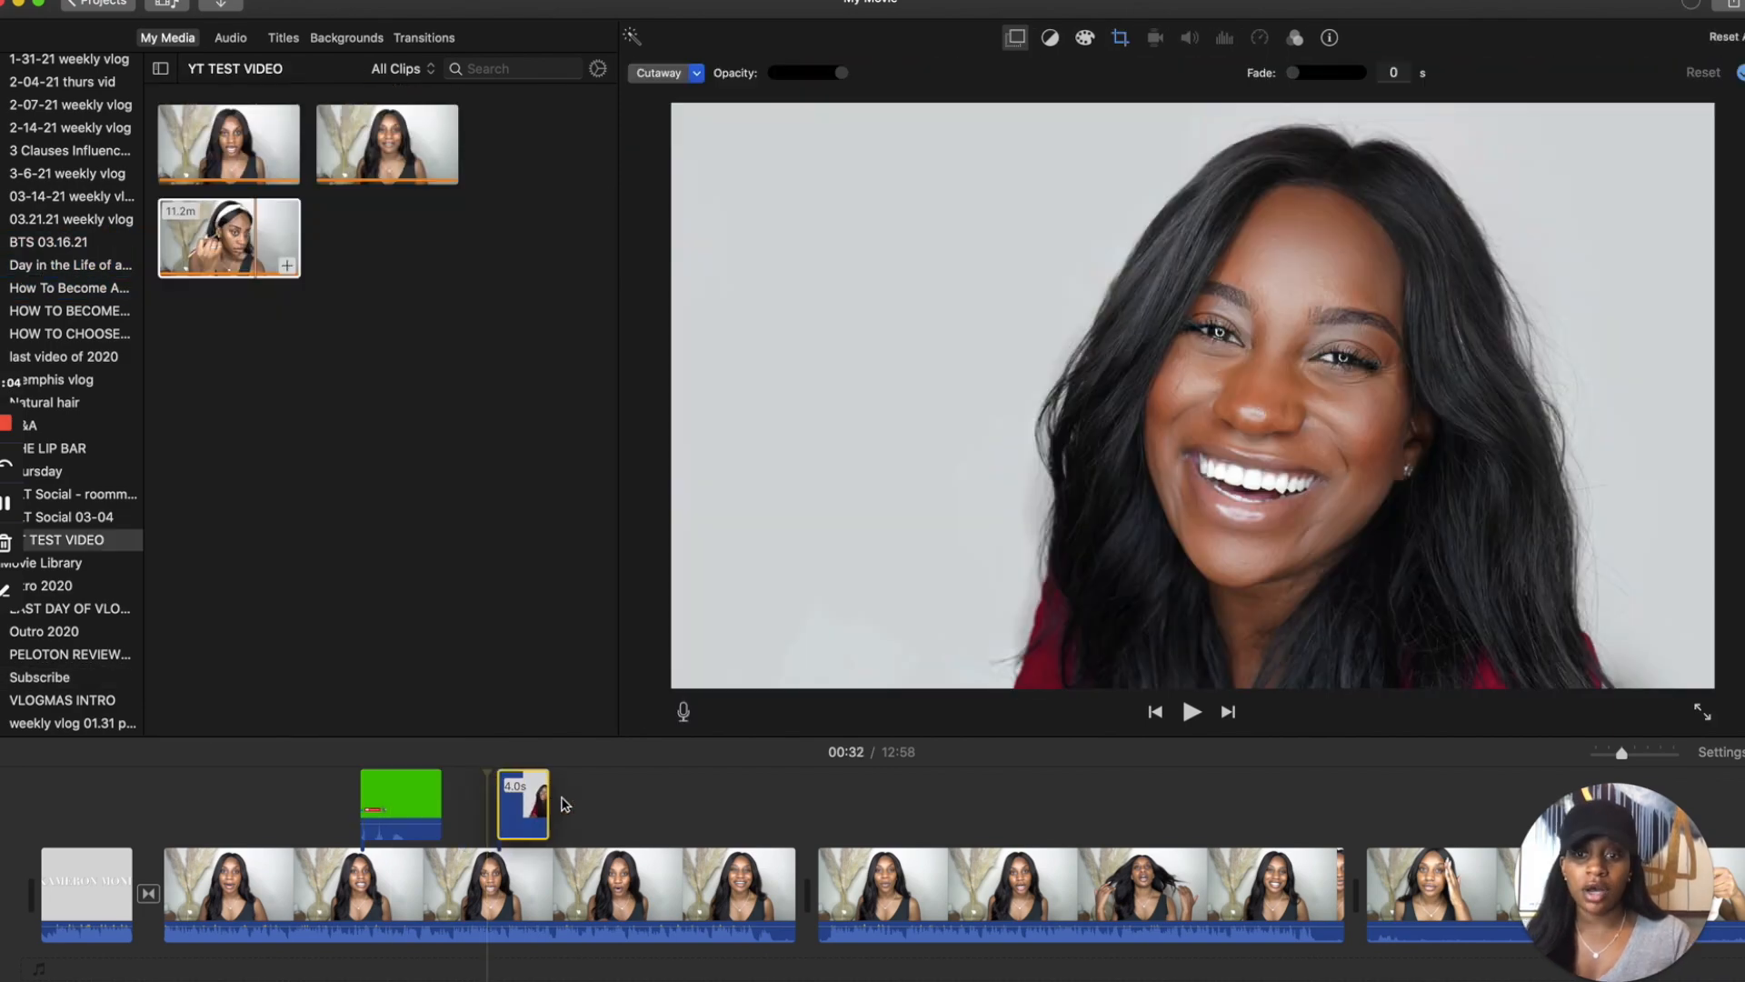
drag(525, 798, 467, 803)
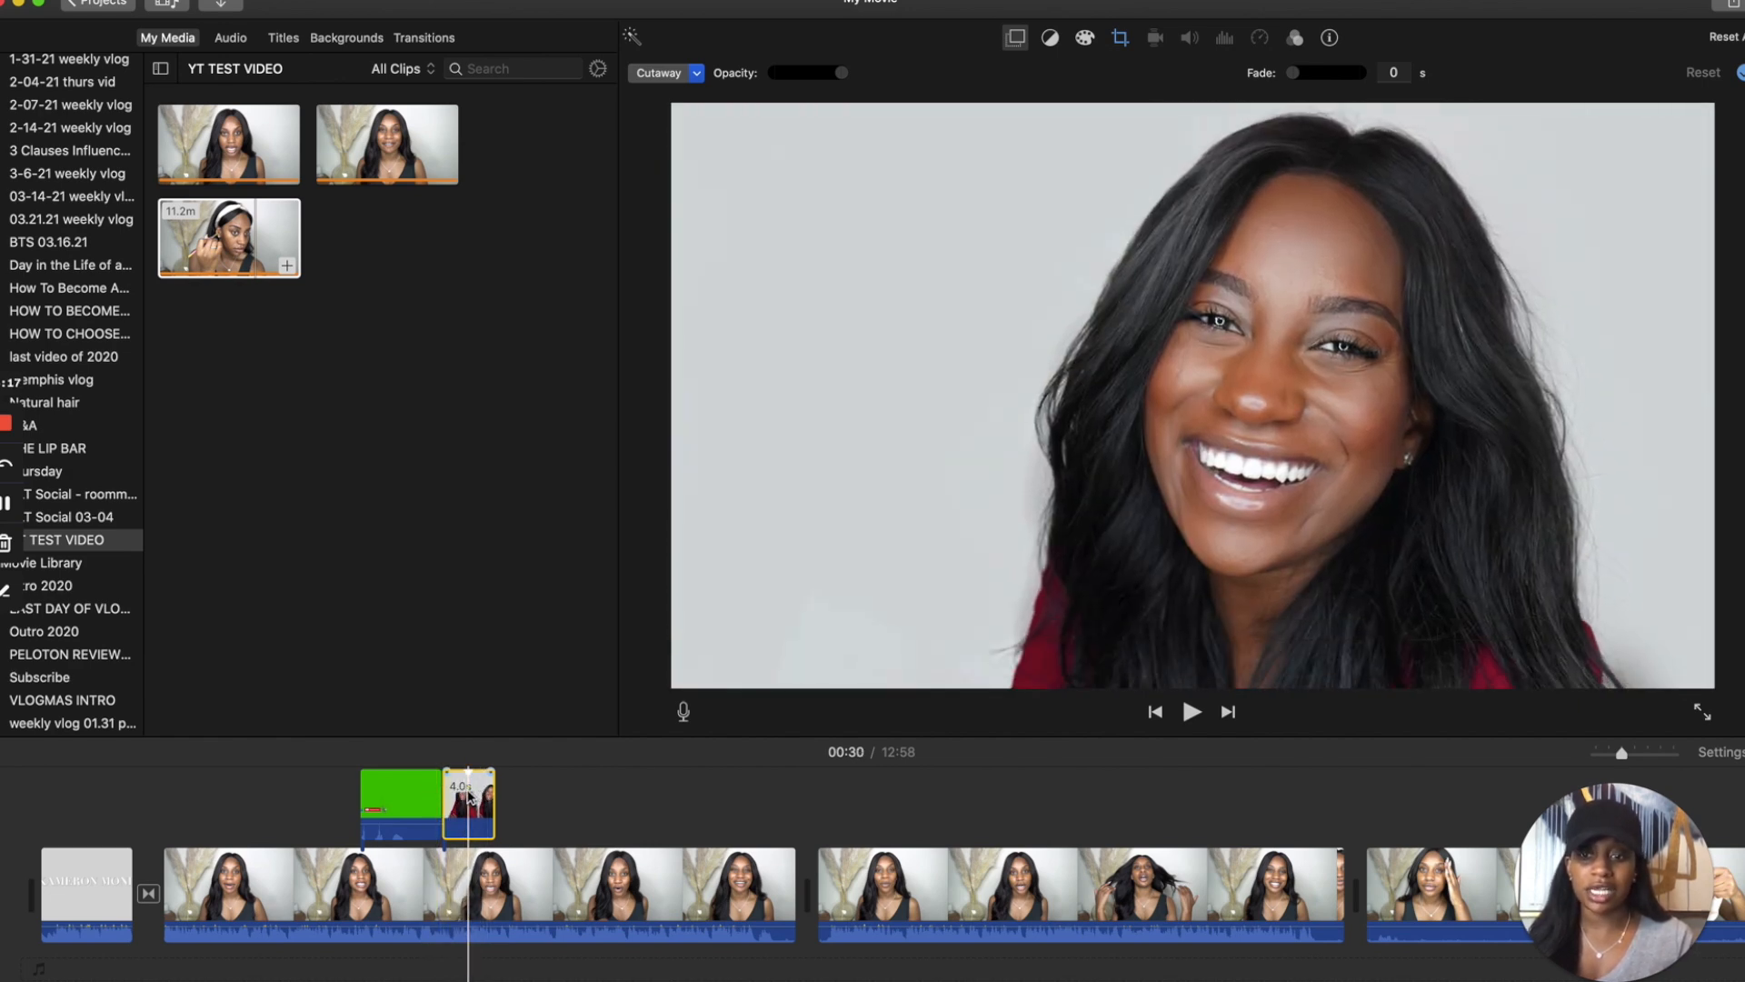
Set the portrait photo's video overlay to Split Screen.
click(712, 886)
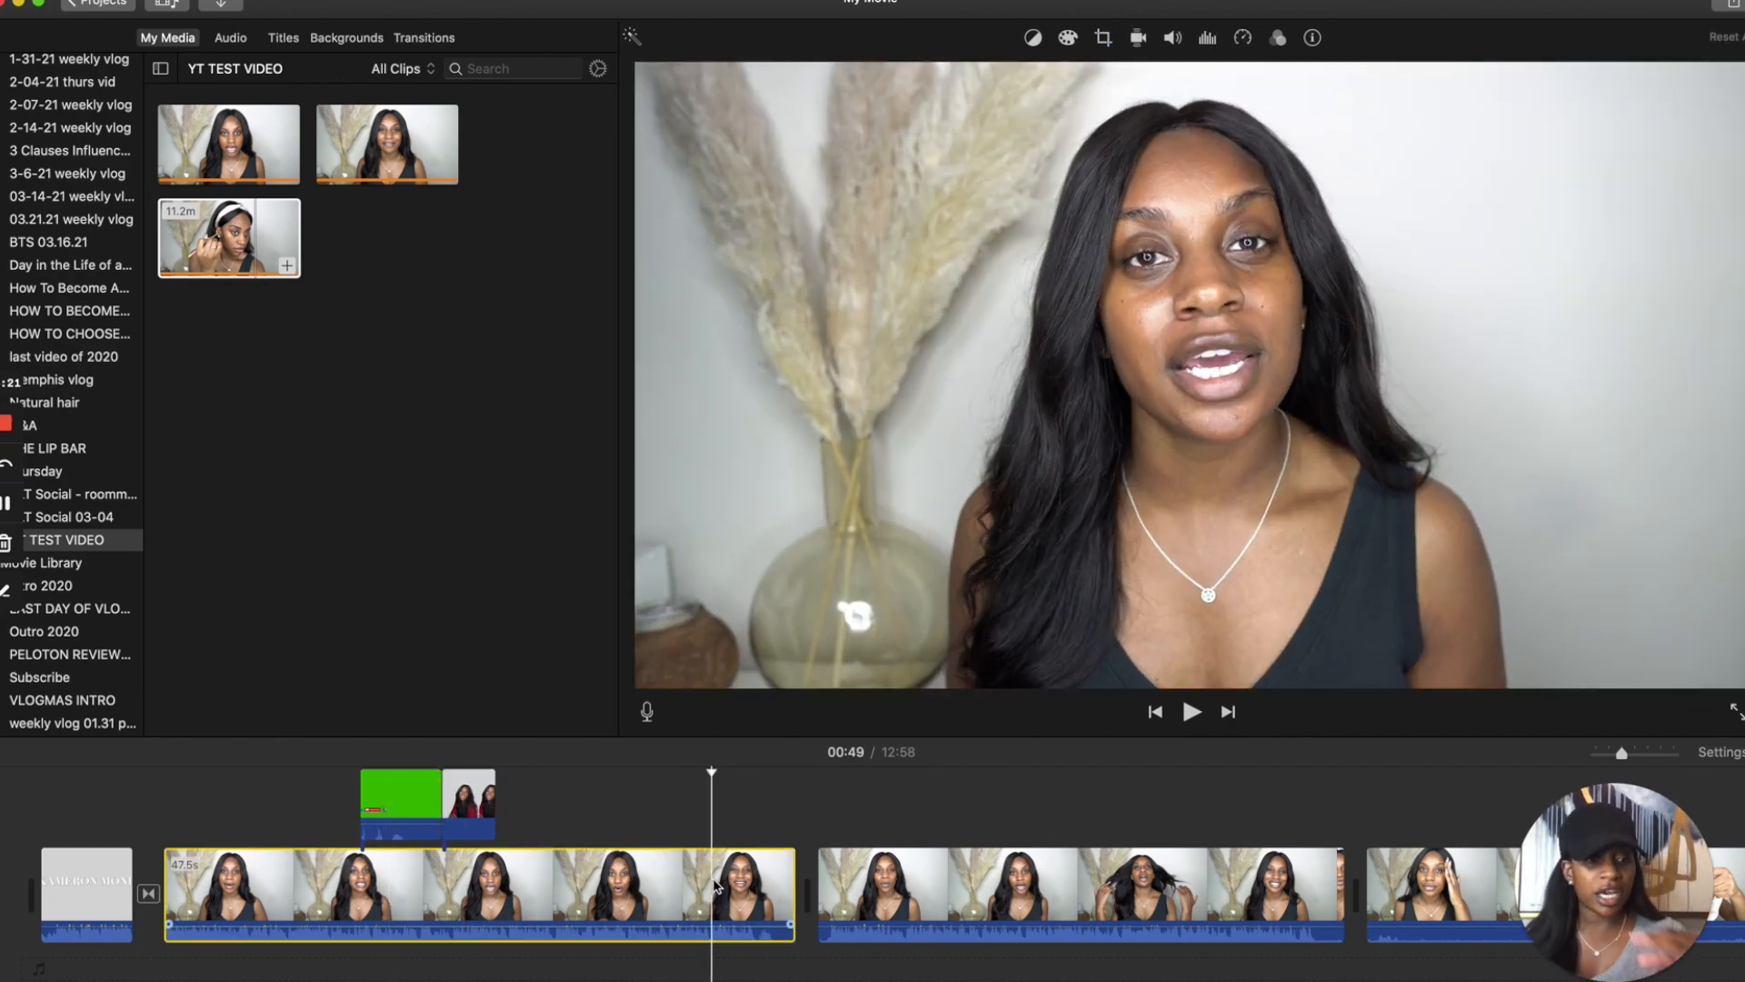
click(469, 792)
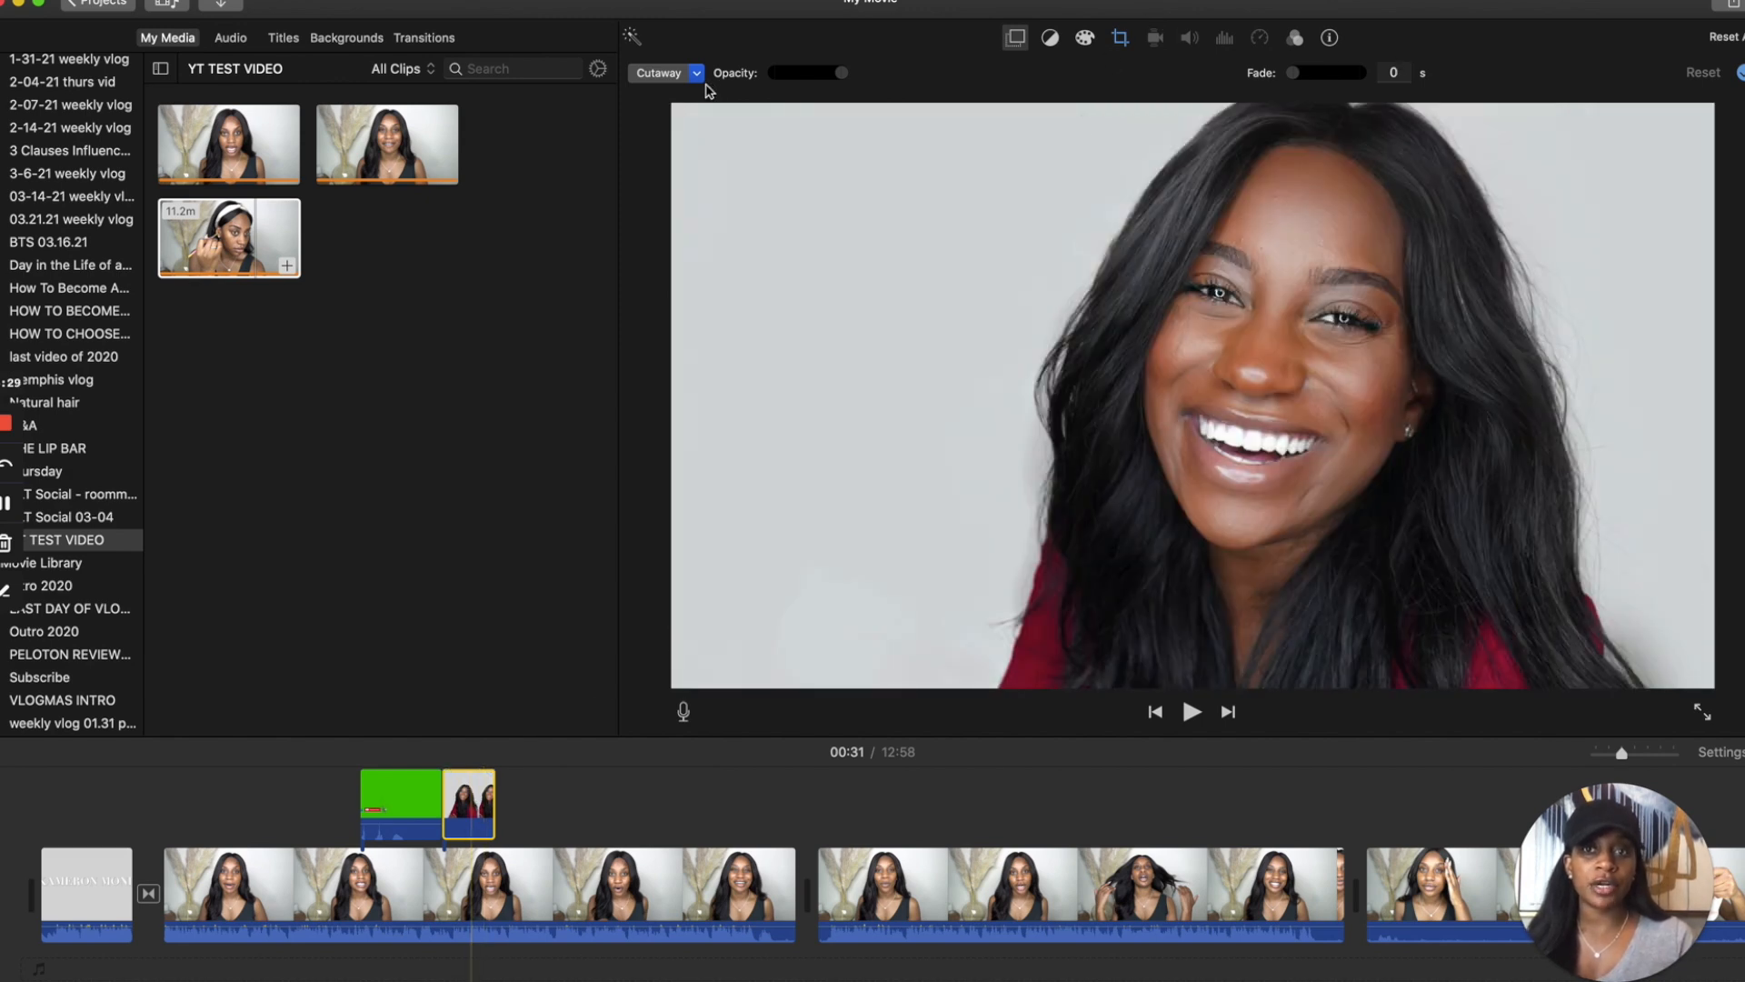
click(675, 80)
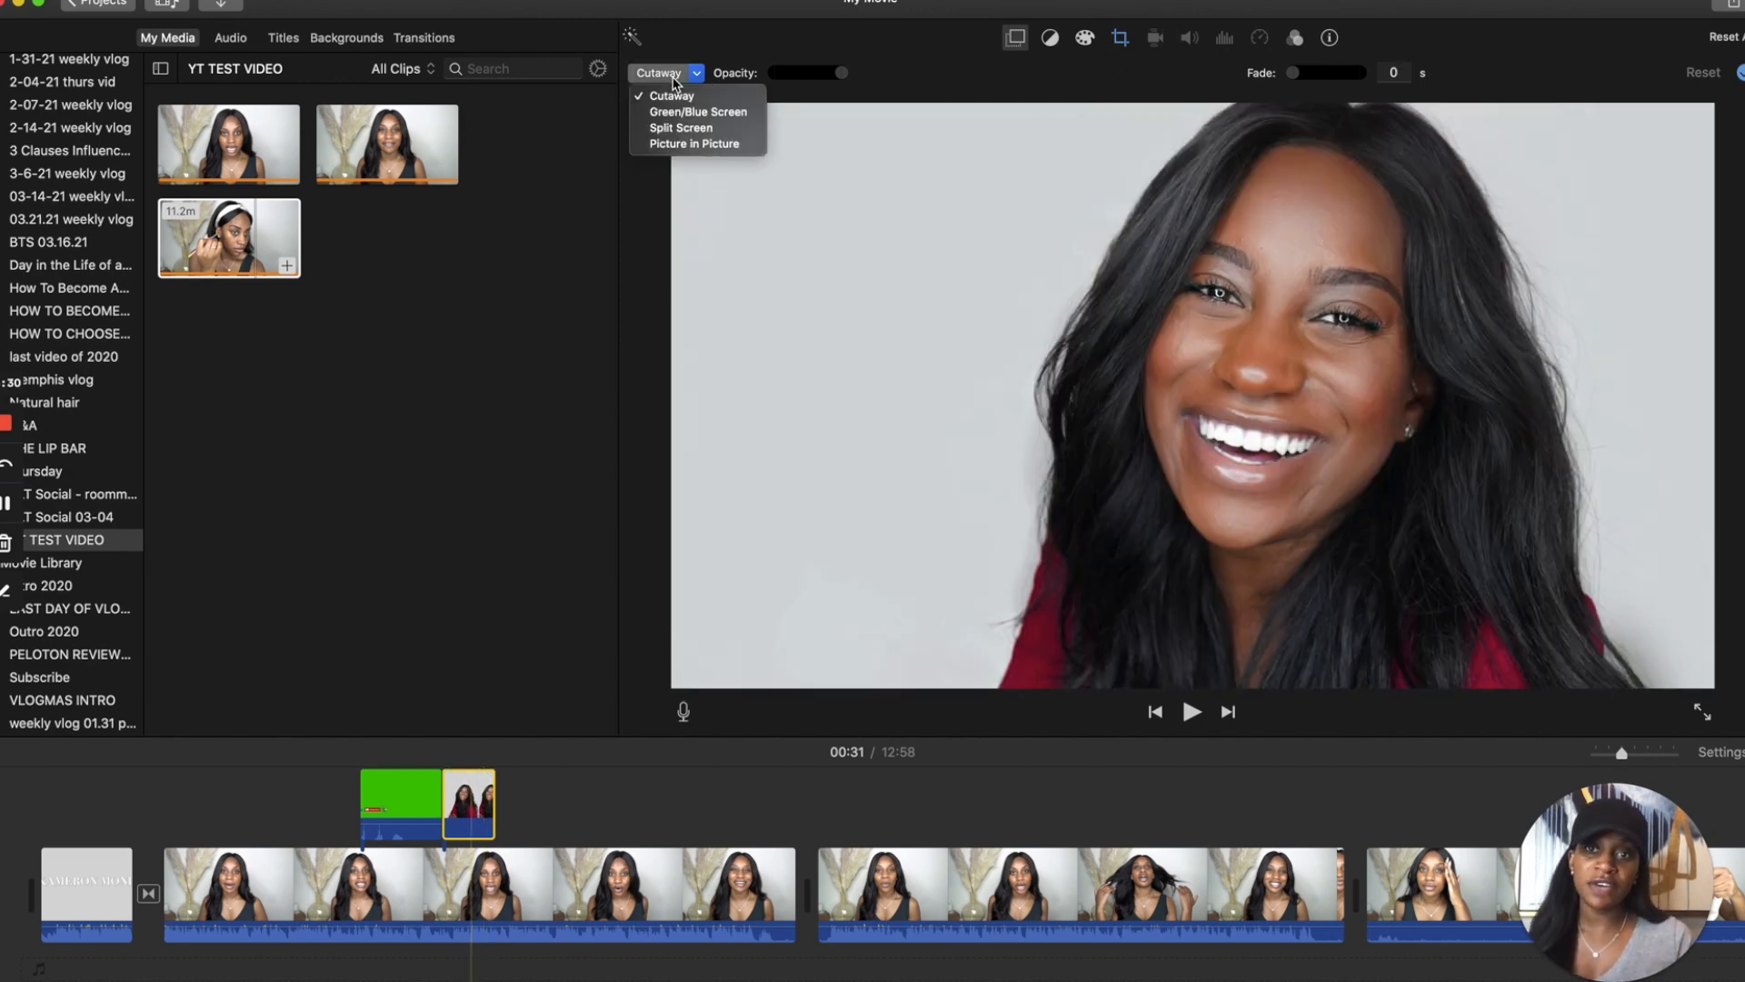
click(679, 128)
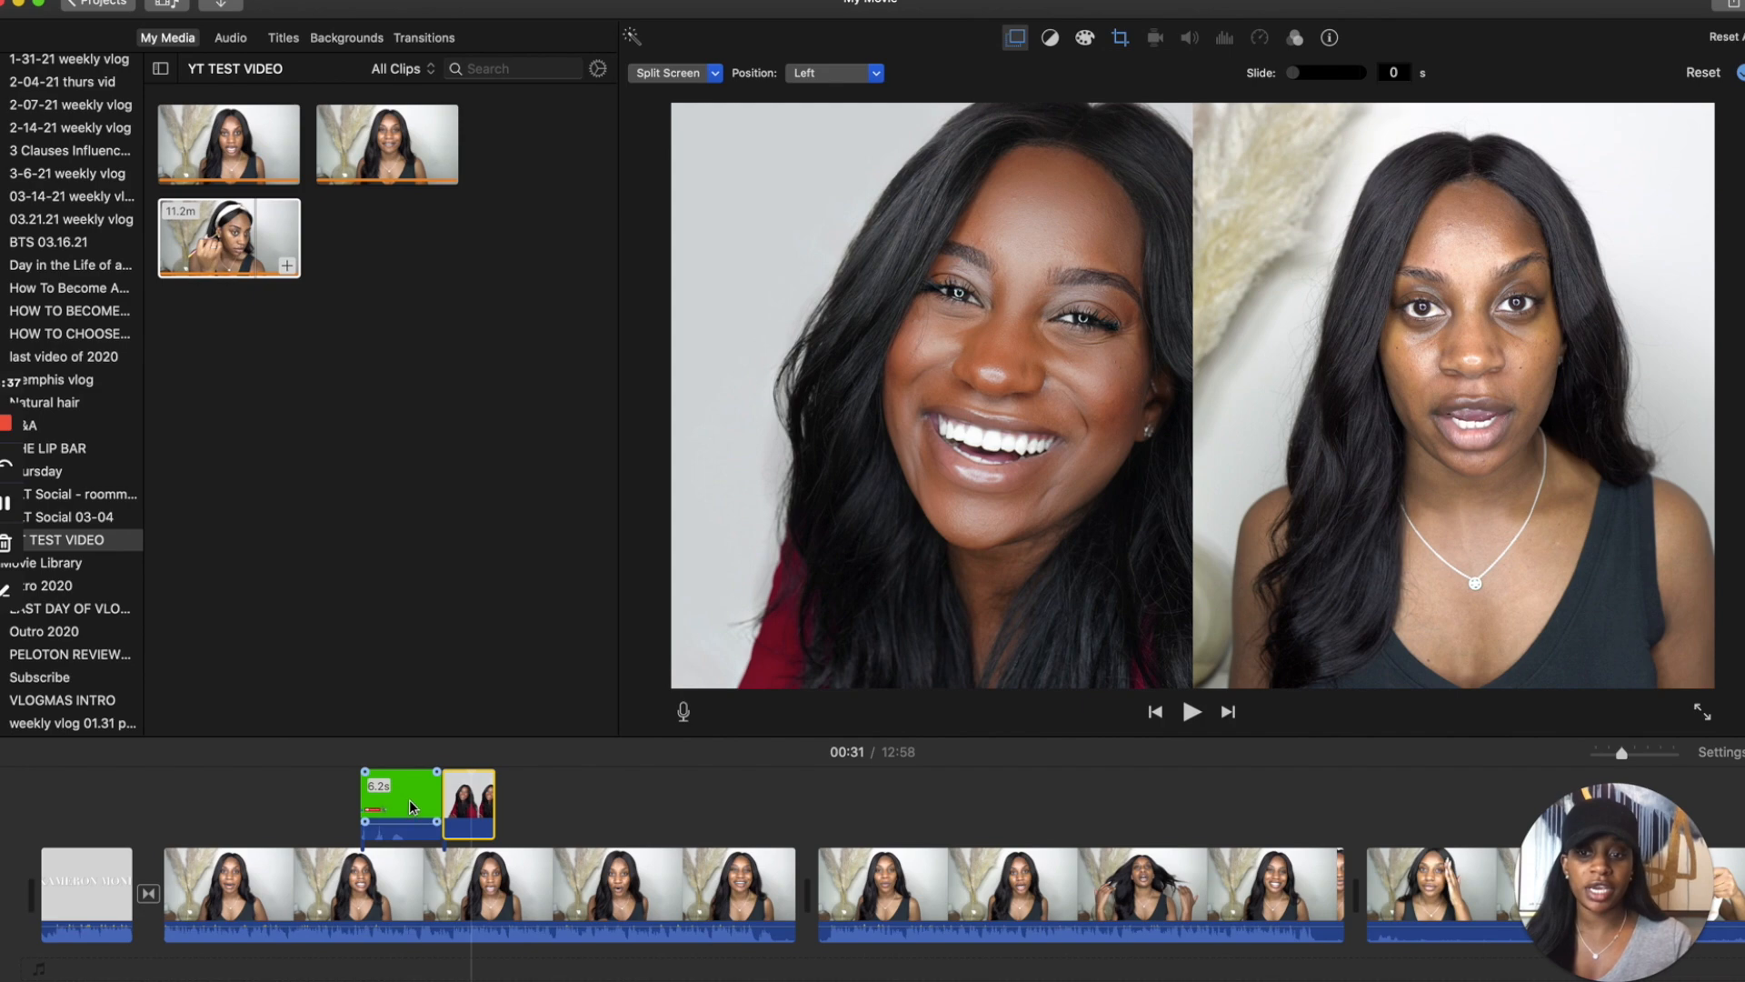
Play the movie through the split-screen photo and stop just after it ends.
click(427, 844)
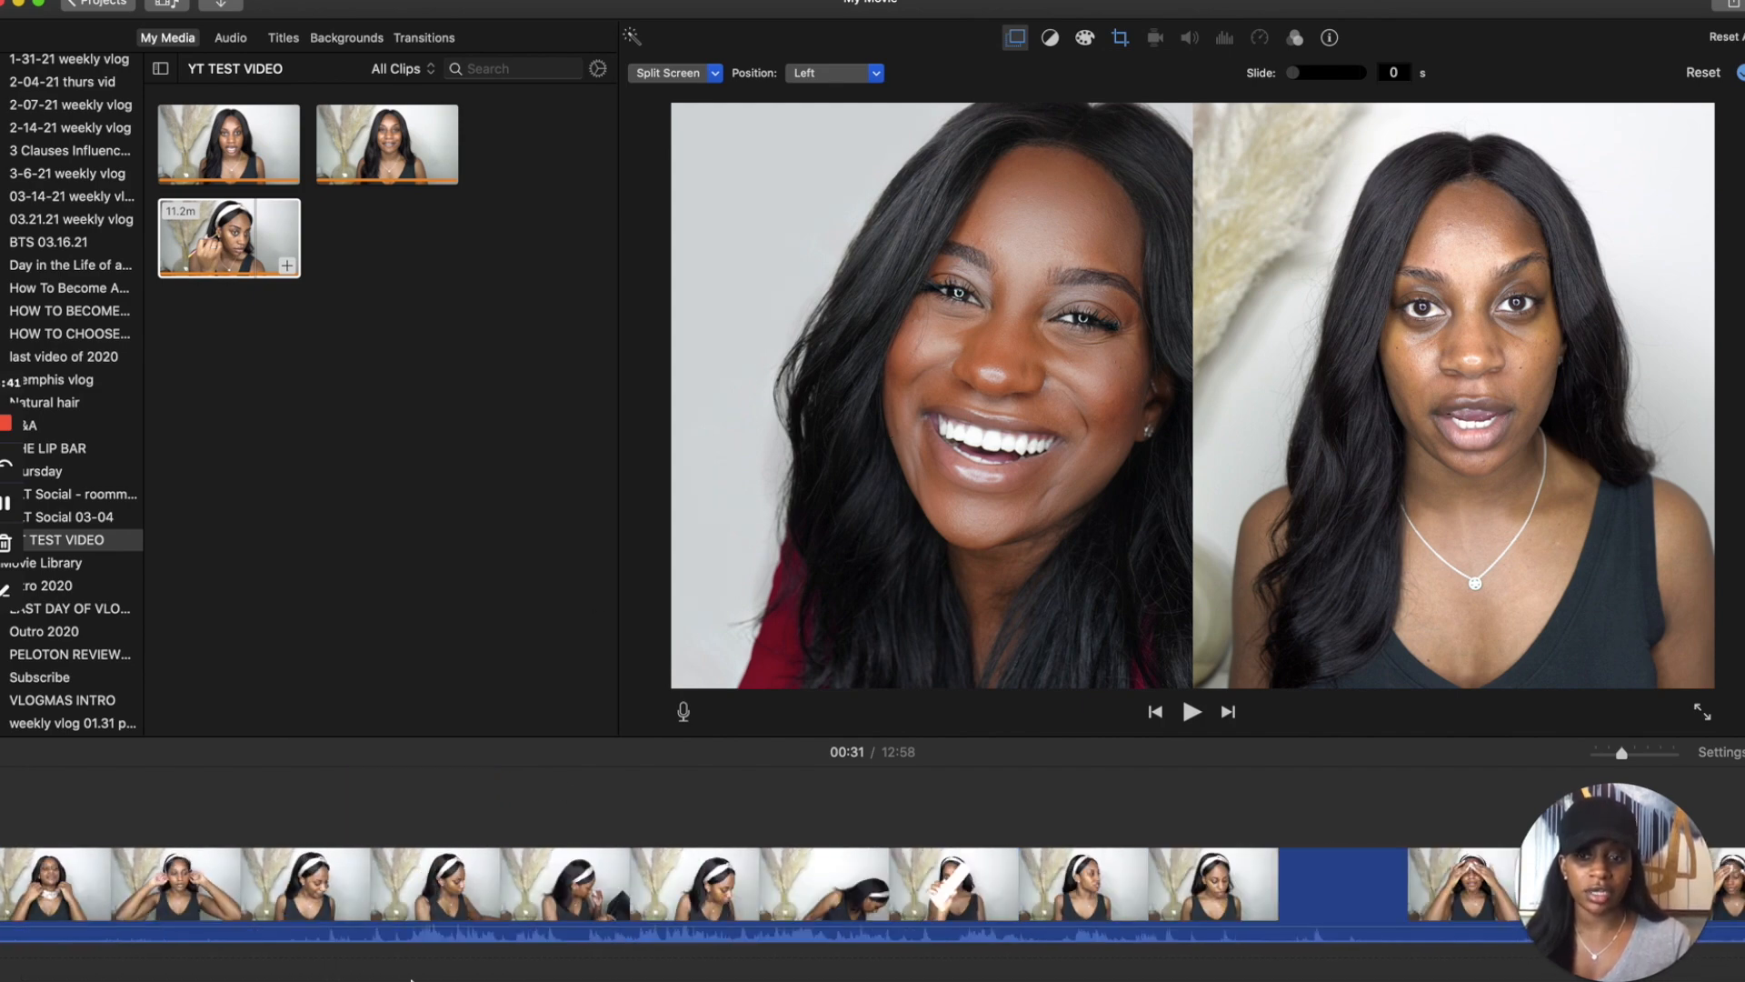
key(space)
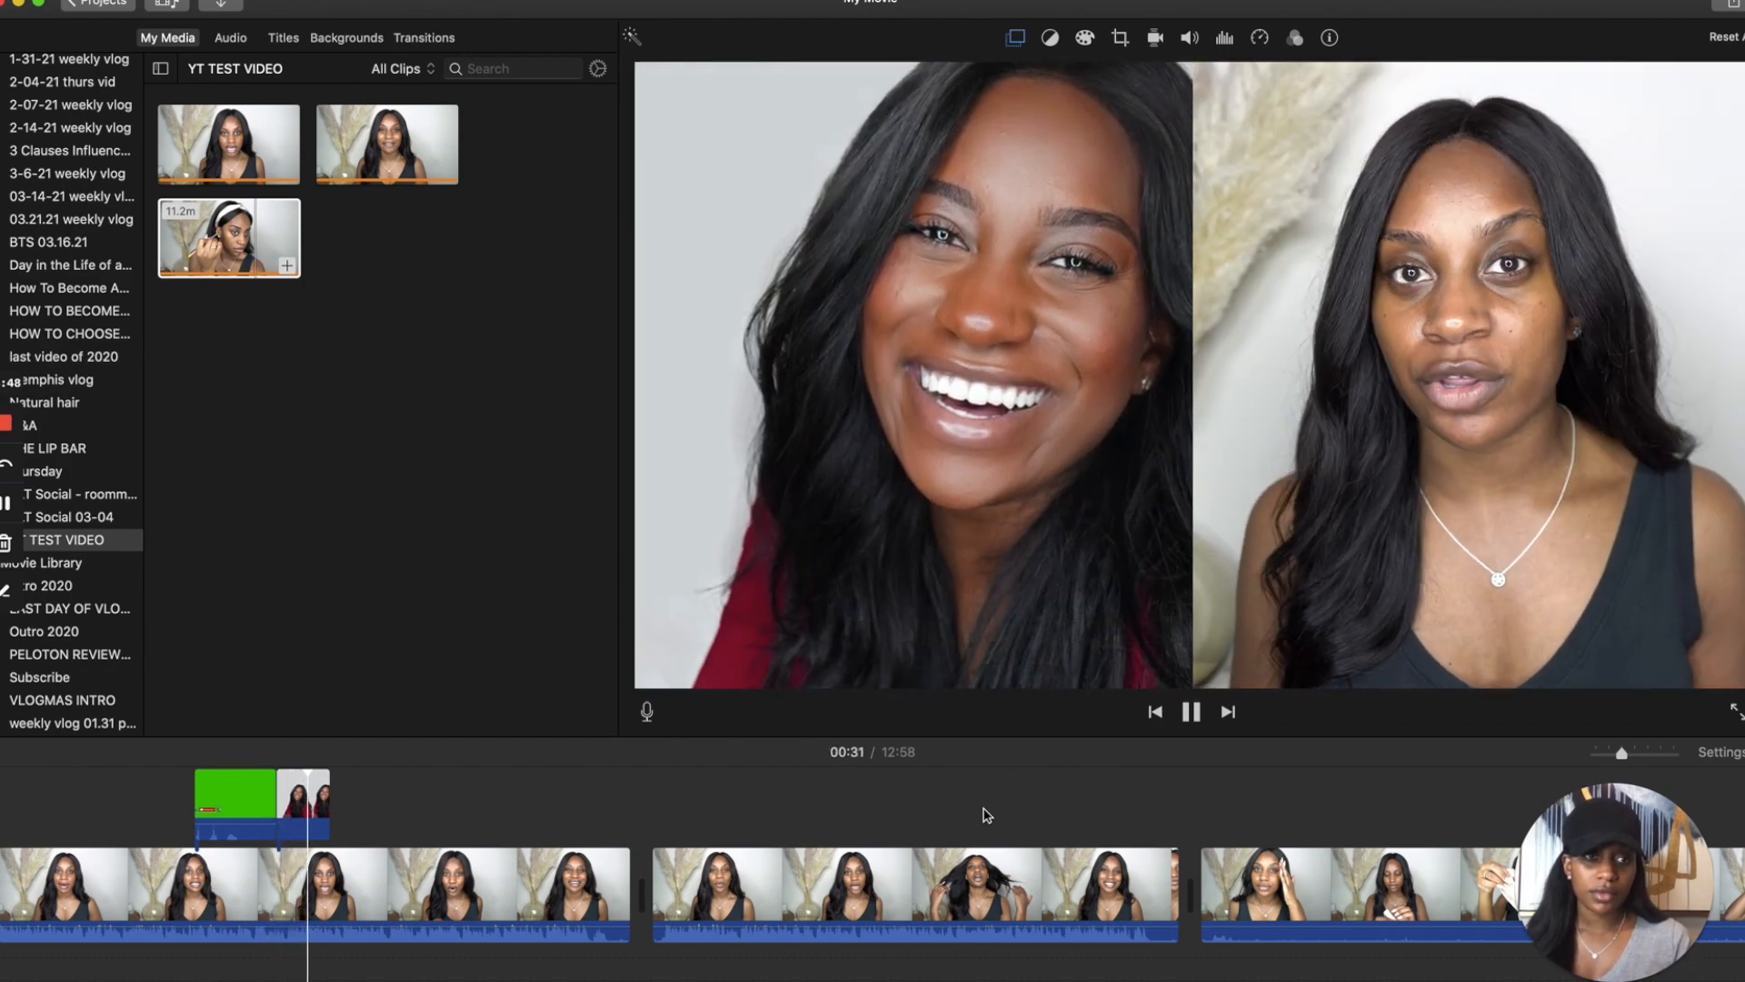
click(1190, 712)
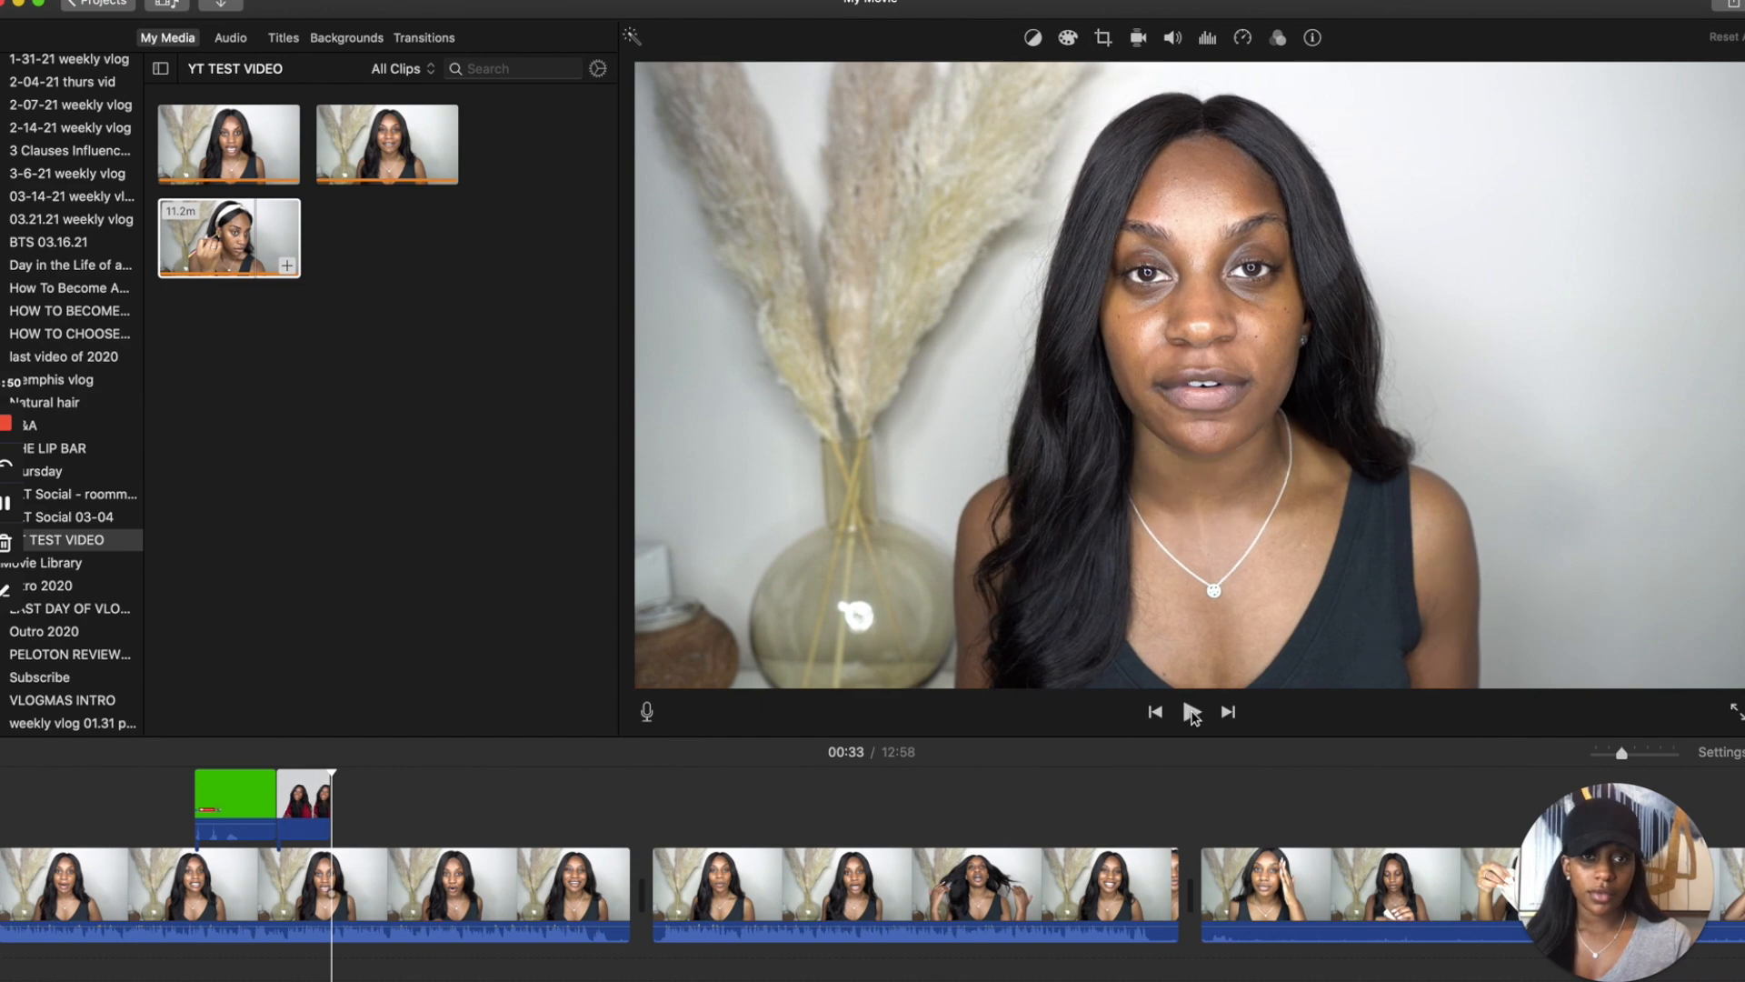
Reposition the portrait photo's Ken Burns frames, with Start around the face and End lower over the torso.
scroll(504, 788, left, 3)
click(471, 796)
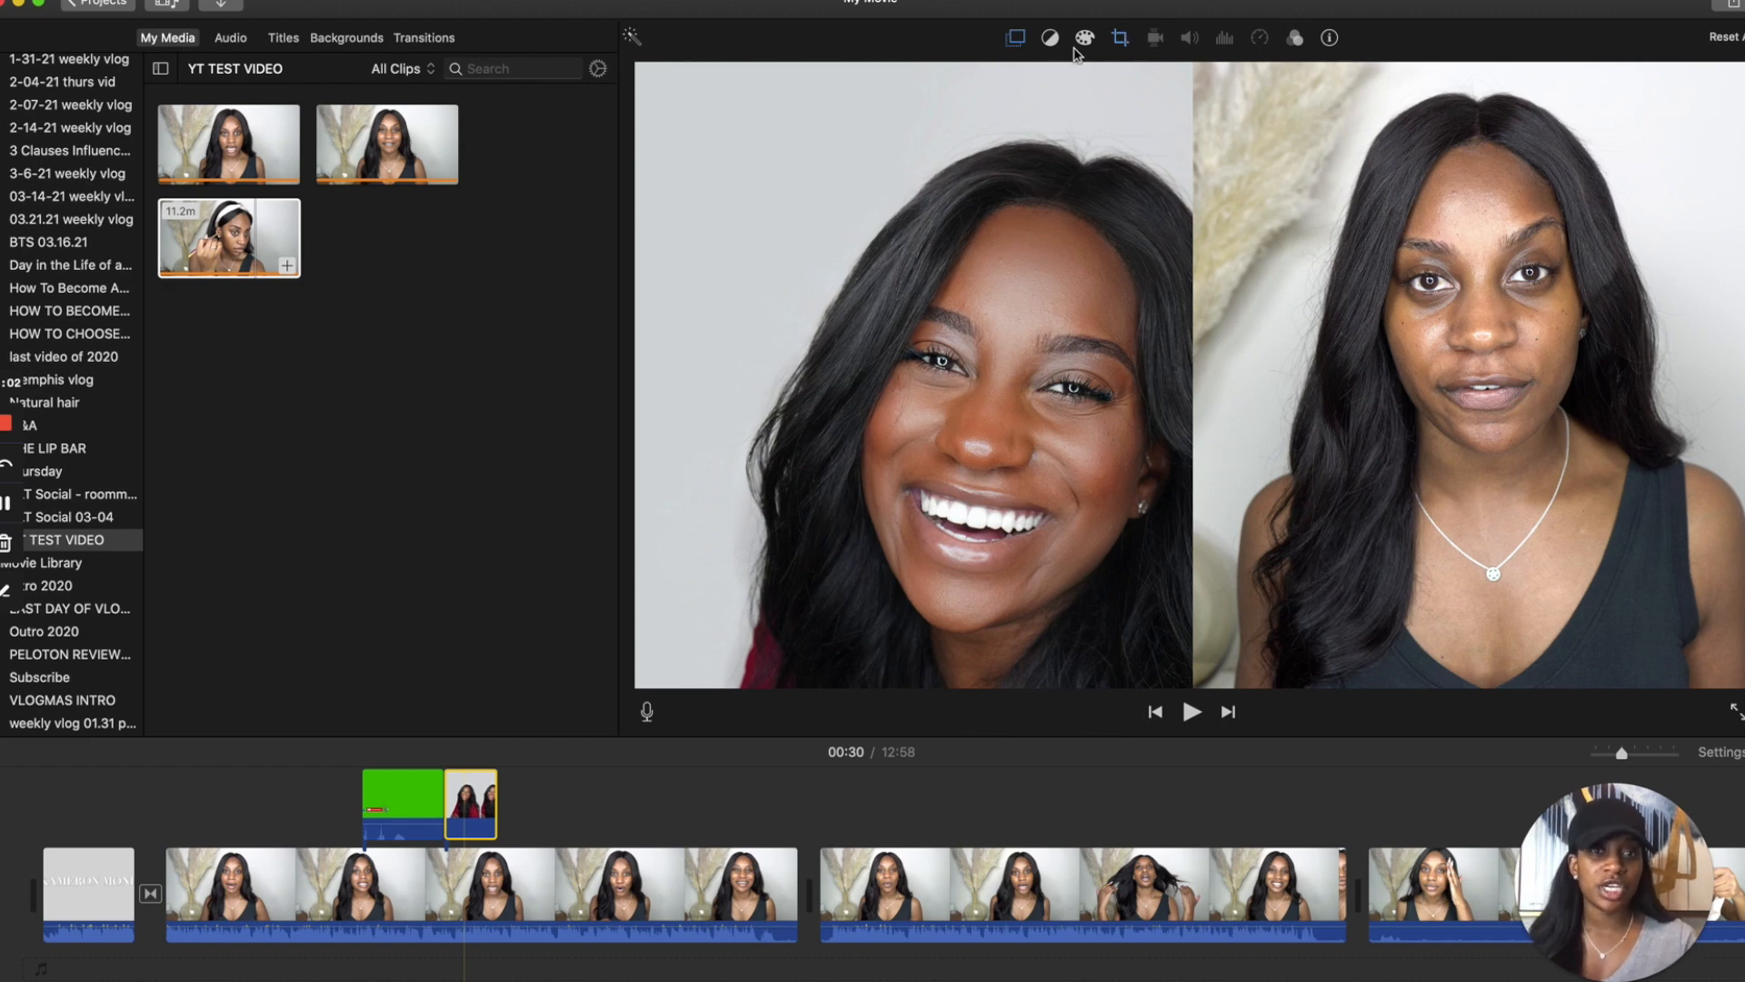
click(1120, 39)
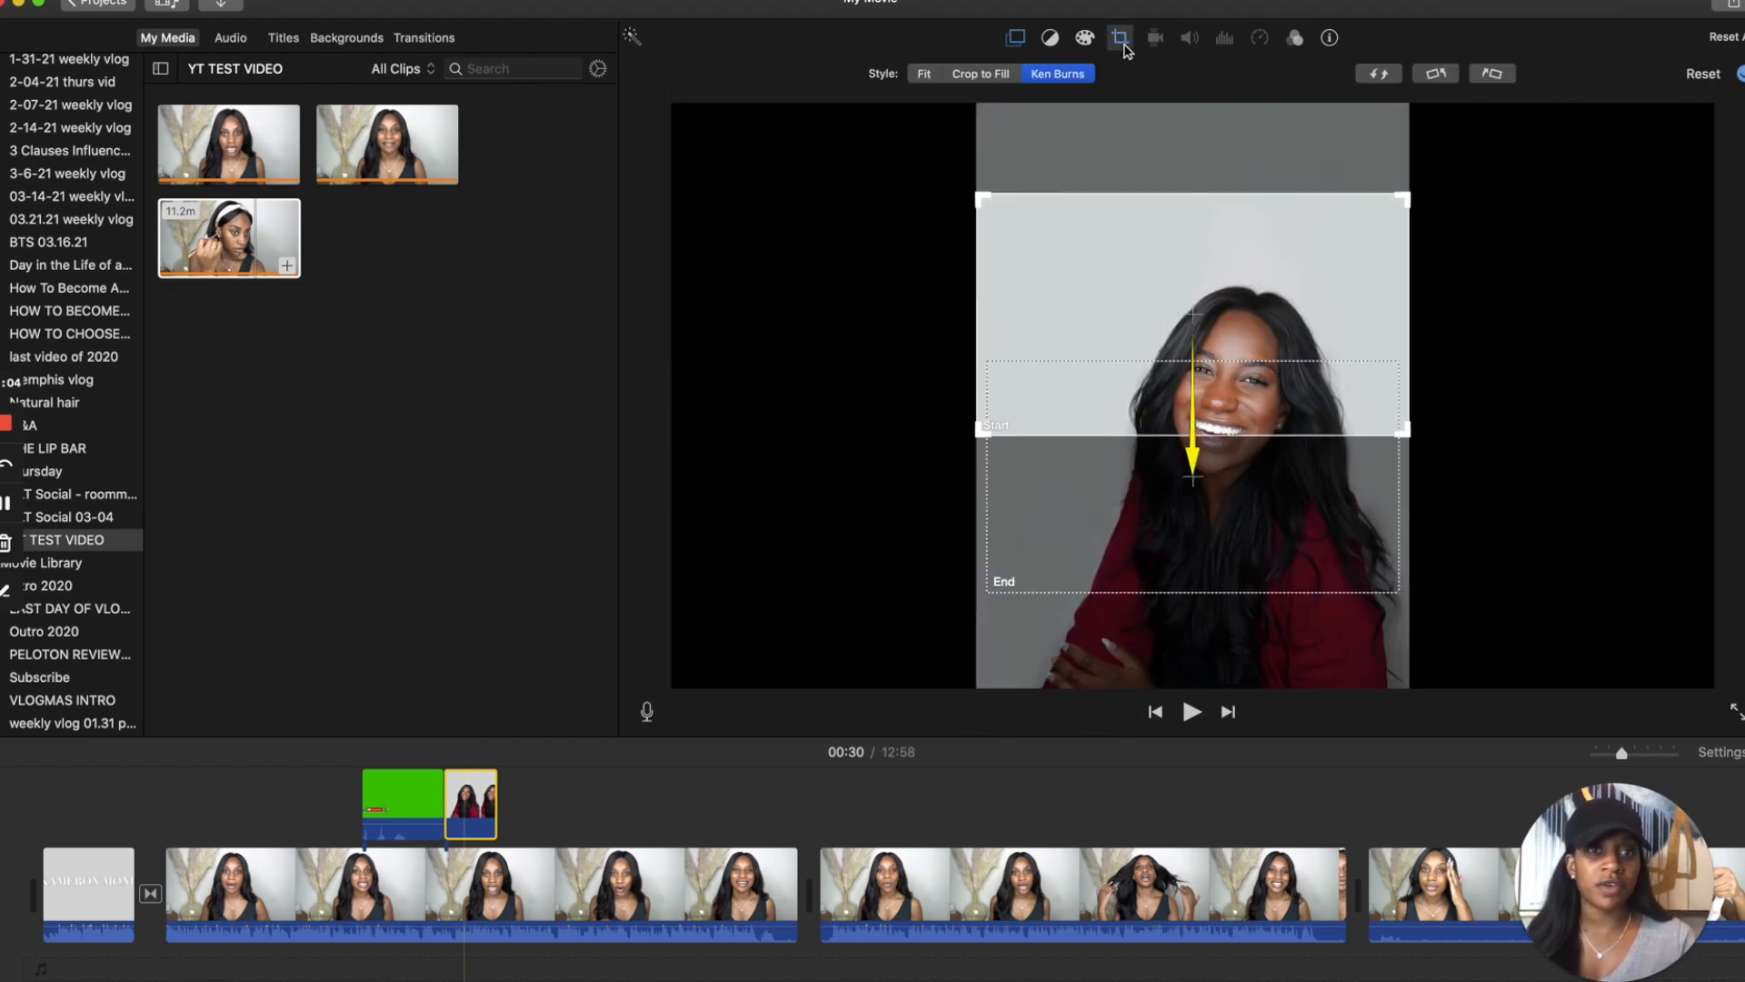
mouse_move(1204, 296)
mouse_down()
mouse_move(1208, 385)
mouse_move(1201, 272)
mouse_move(1205, 375)
mouse_move(1201, 327)
mouse_up()
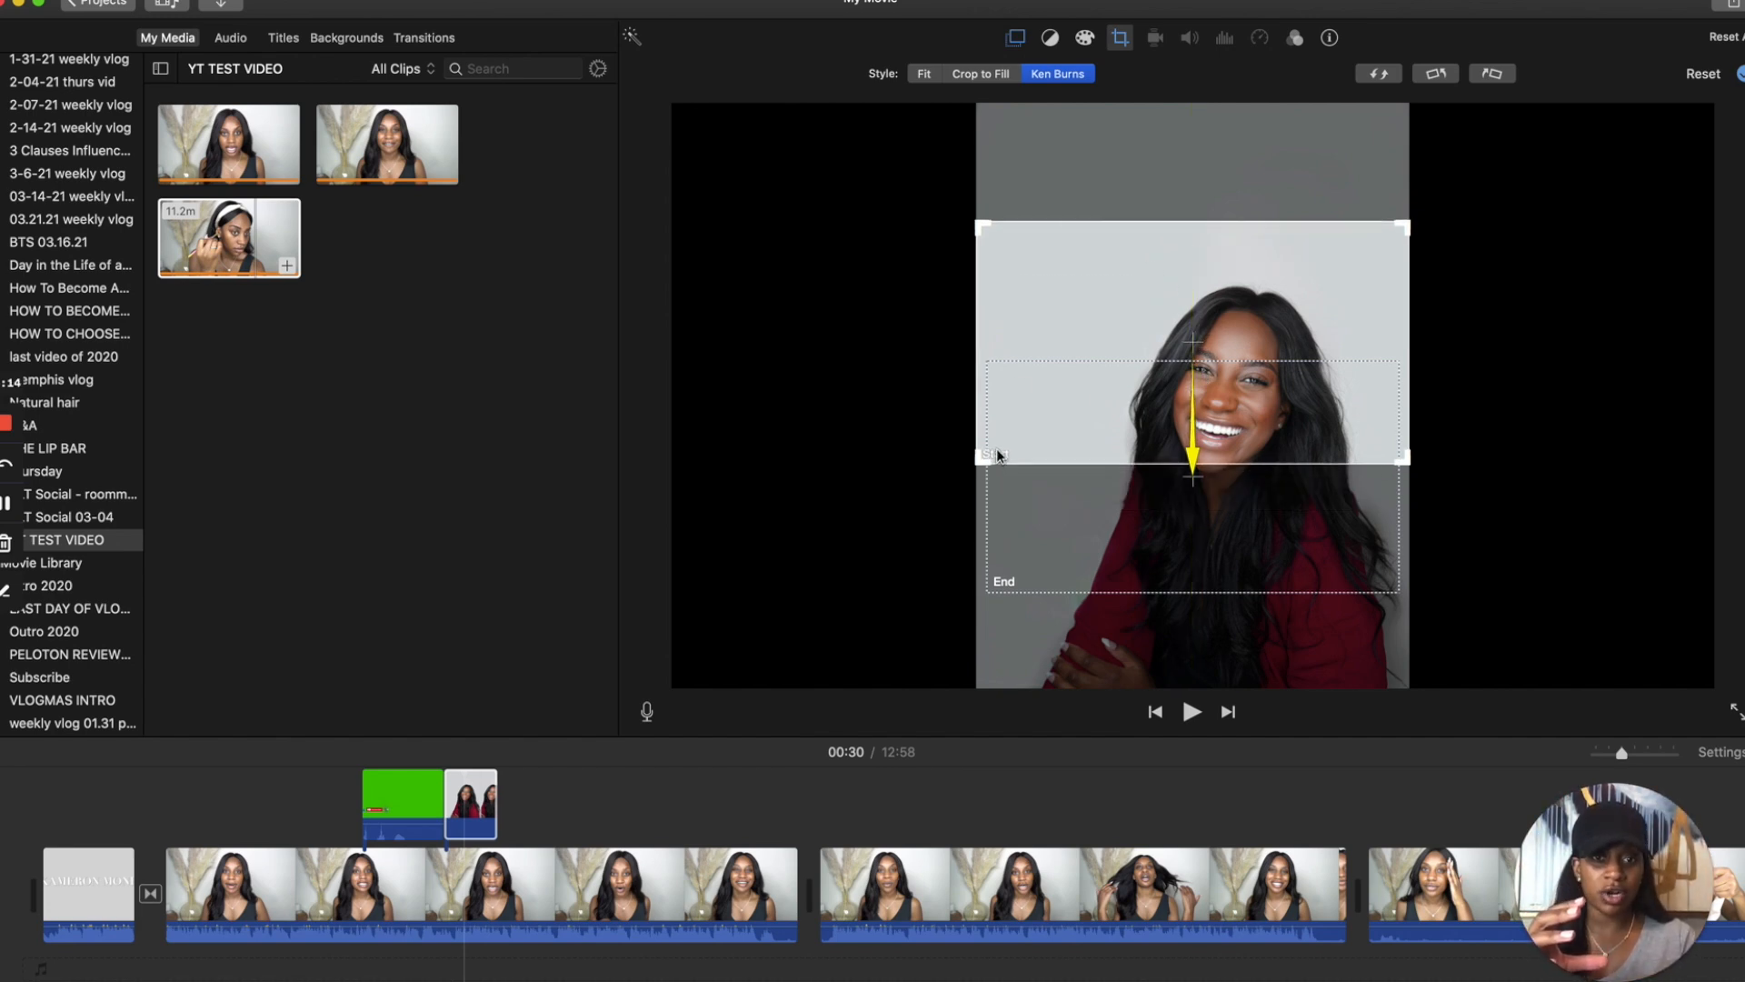
click(1005, 586)
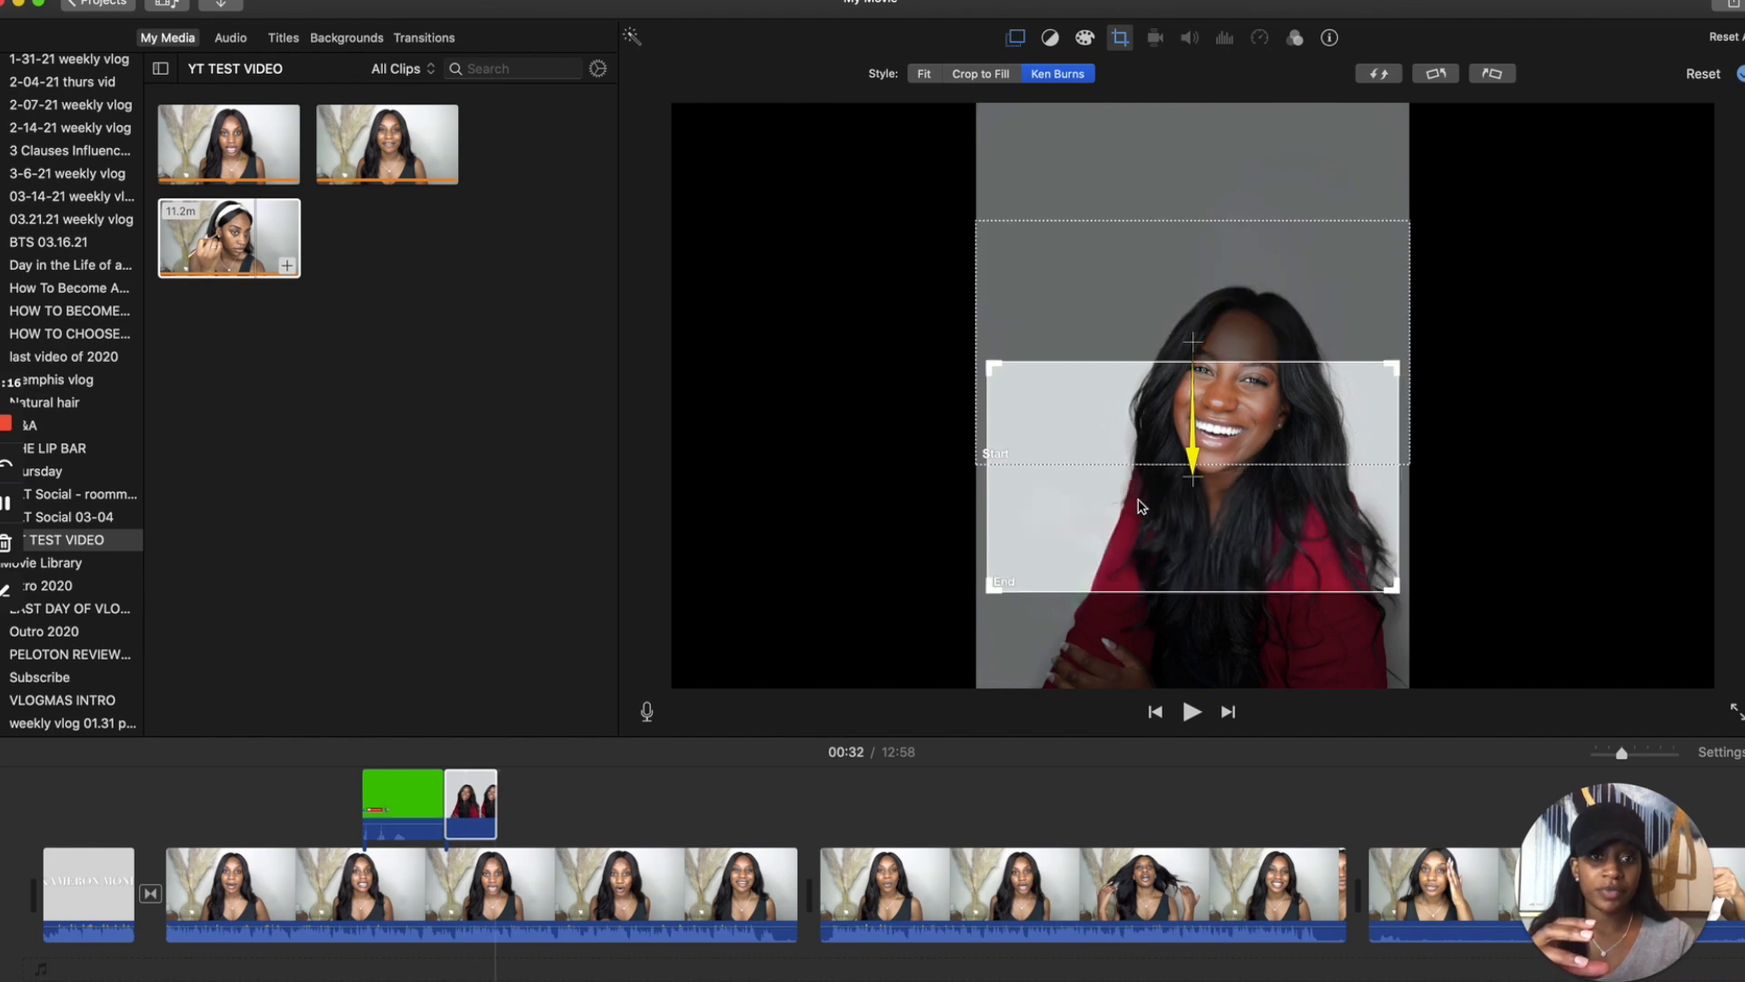
drag(1136, 508, 1138, 604)
drag(1196, 322, 1192, 371)
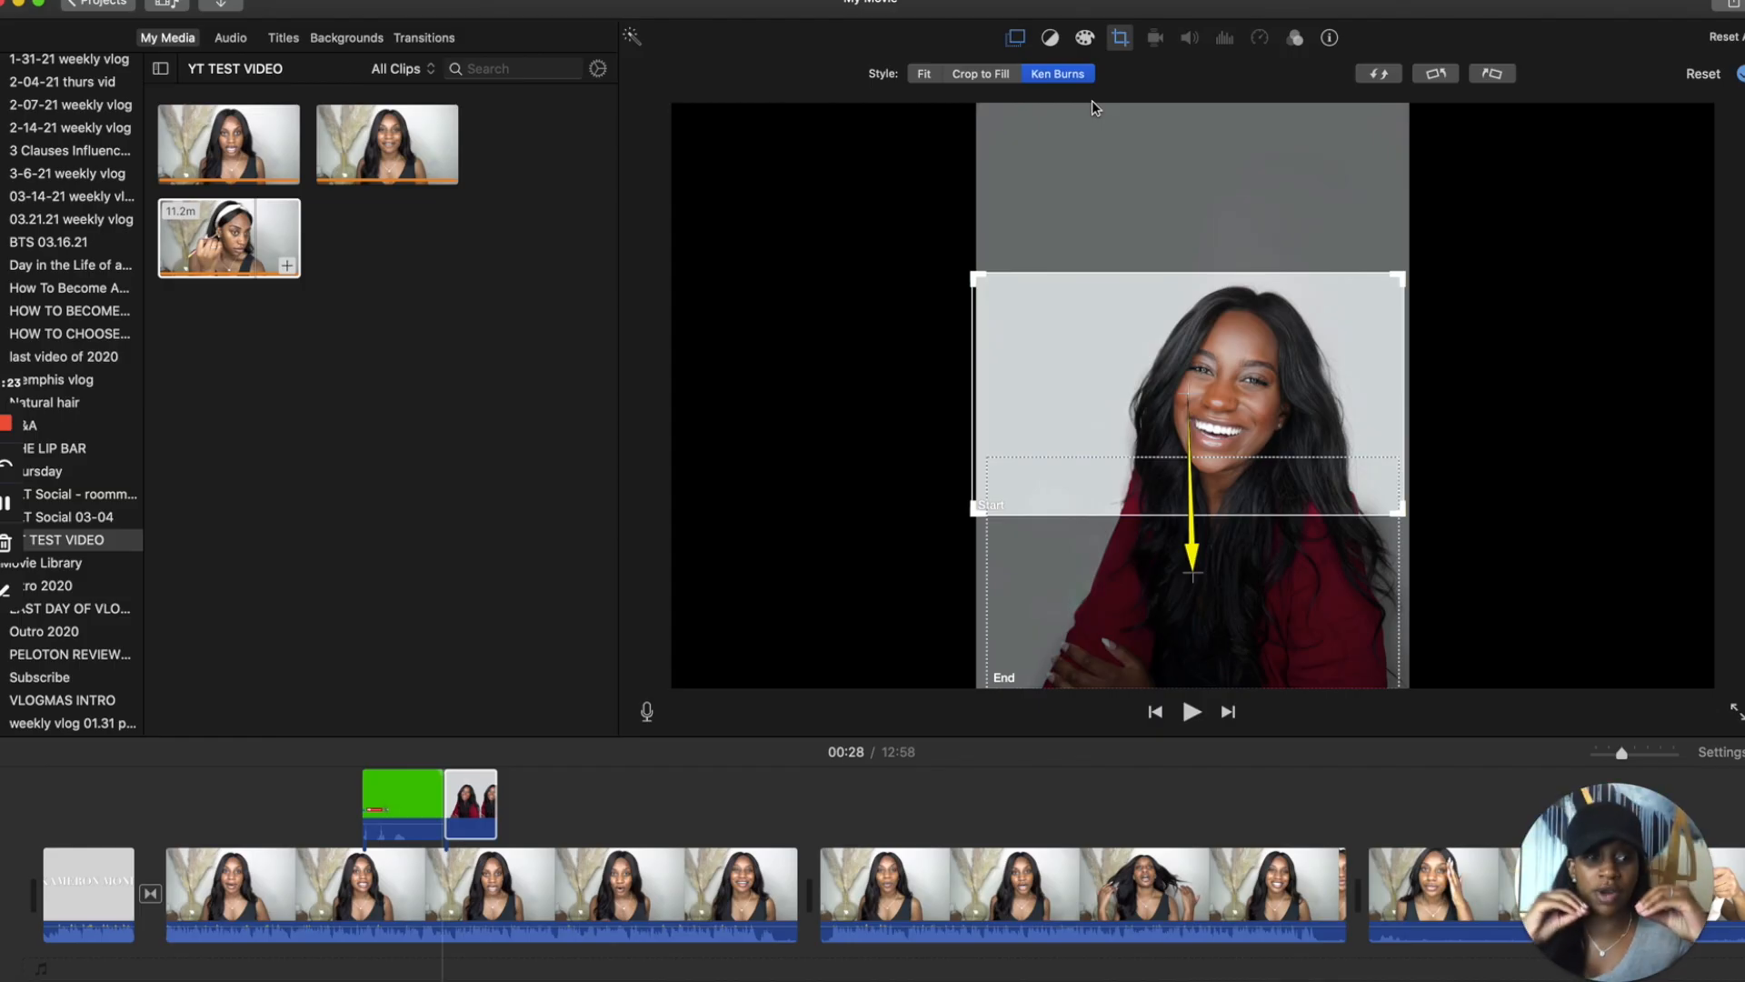
Change the photo's cropping style to Crop to Fill, framed around the head and shoulders, and return to the overlay settings.
click(978, 78)
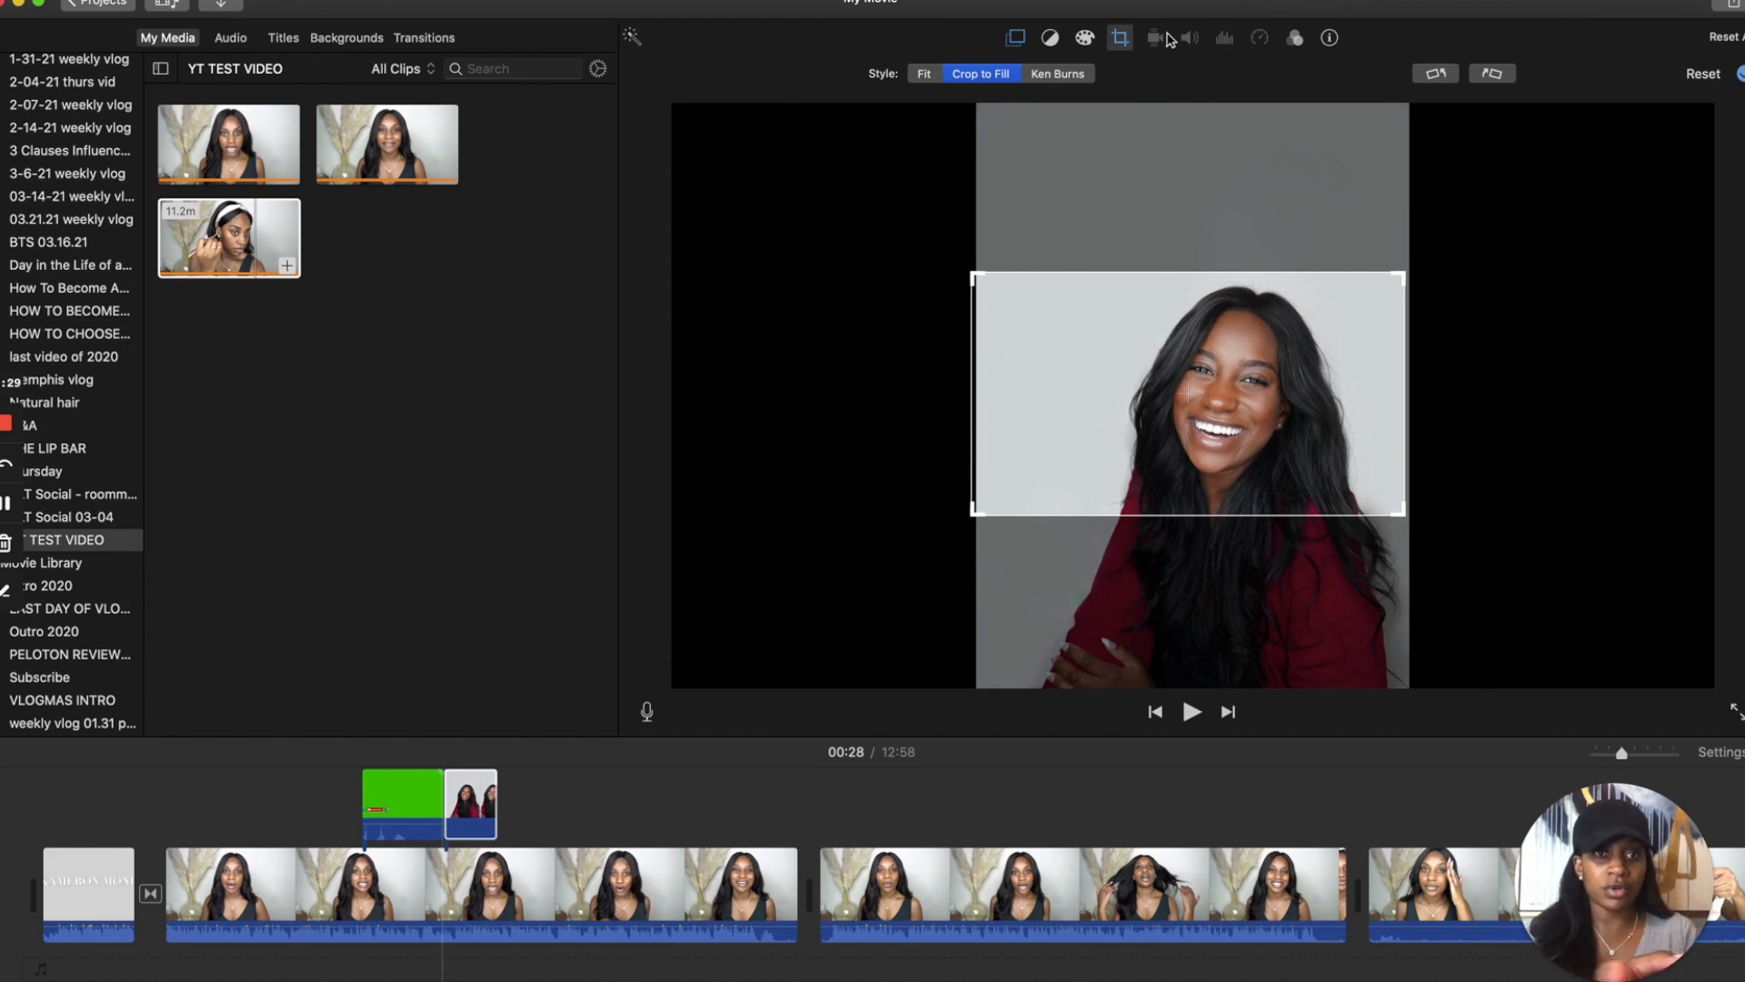
drag(1205, 429, 1209, 429)
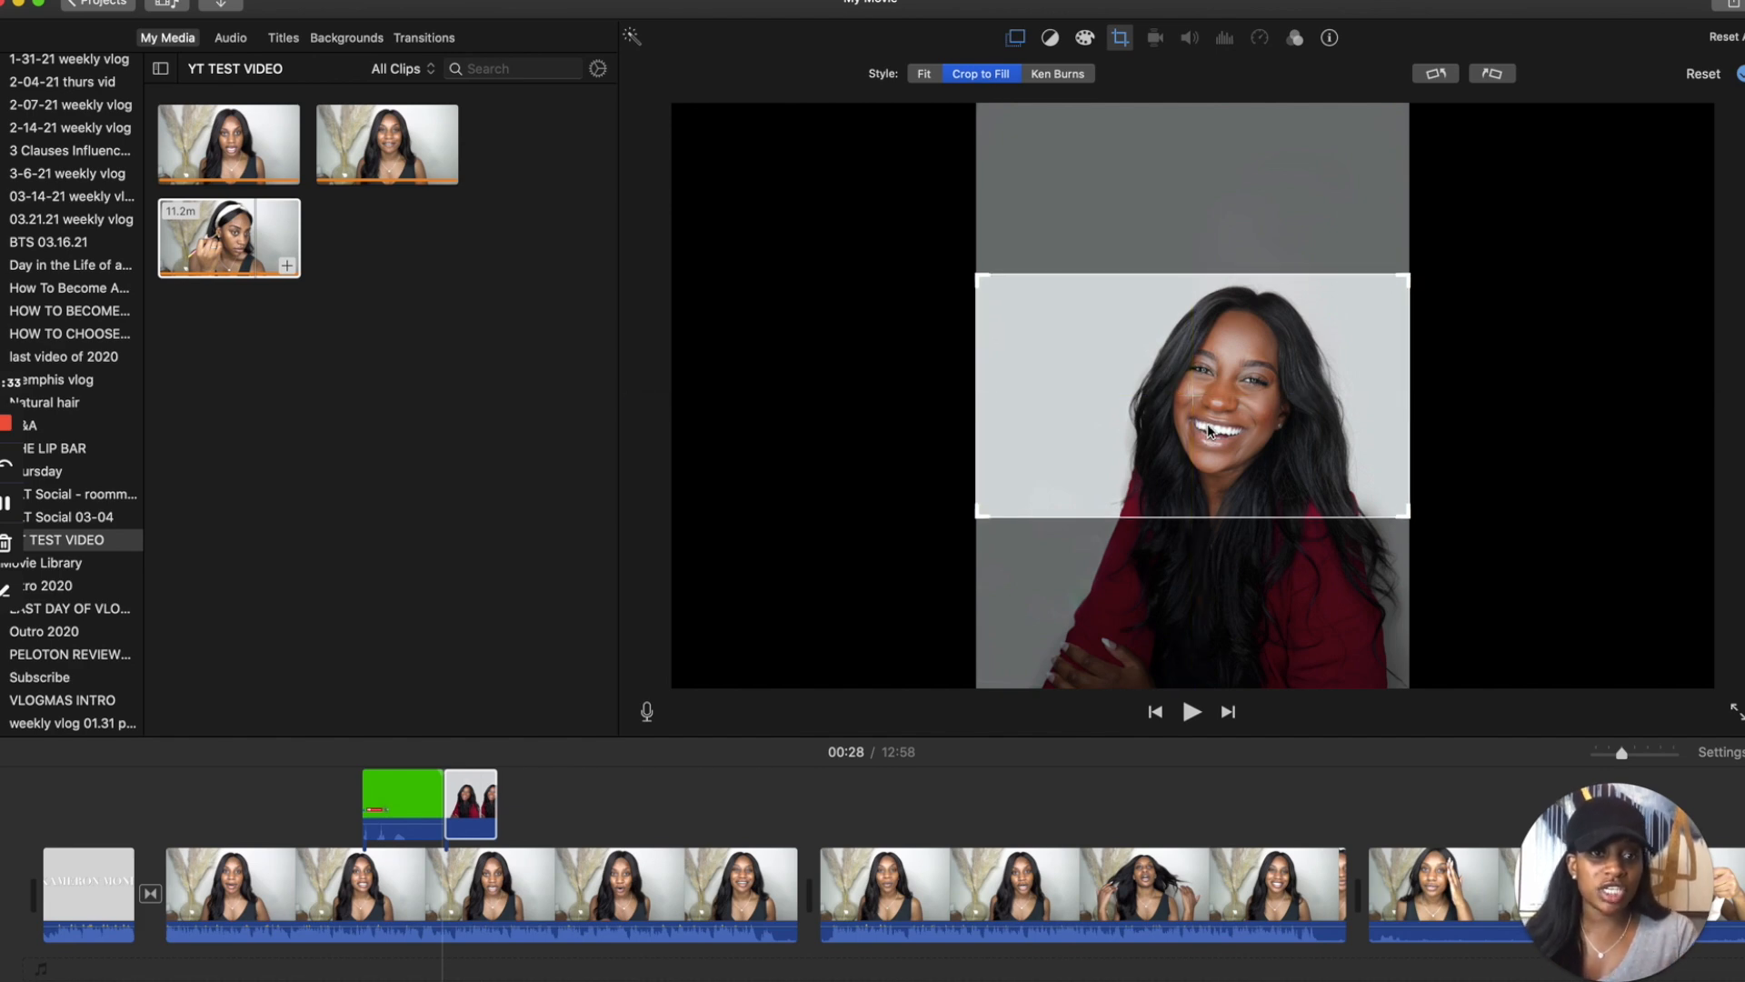
click(1015, 42)
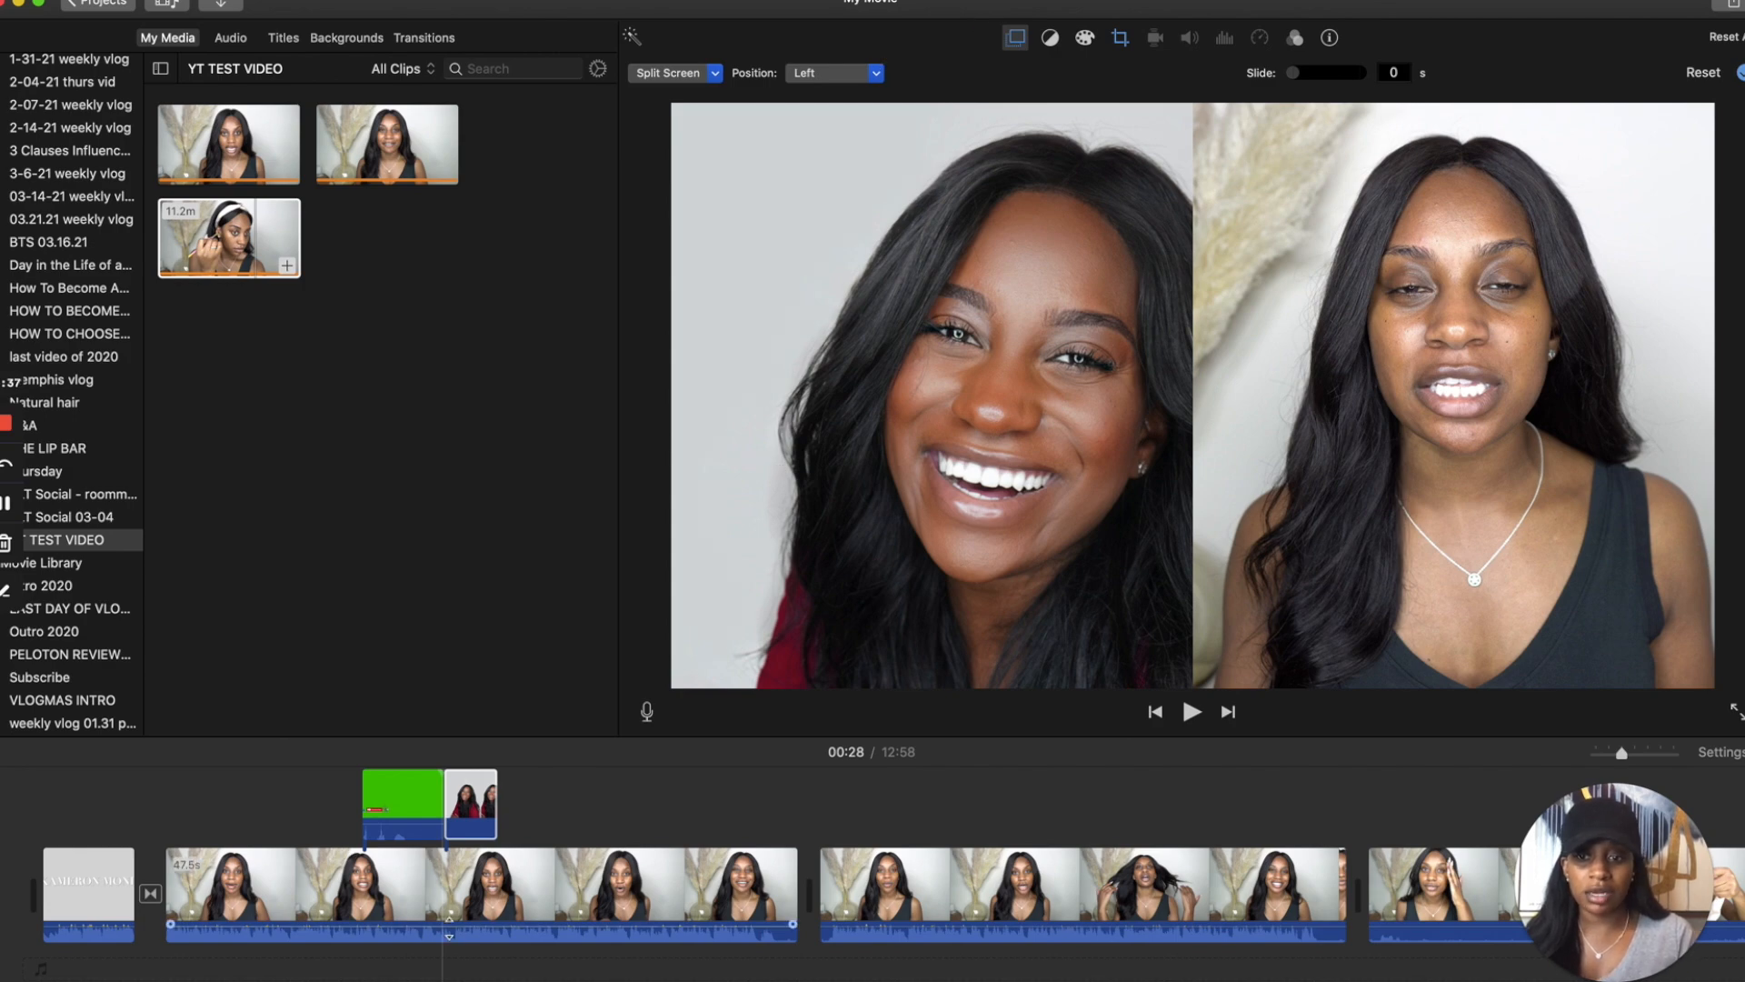
Change the portrait photo's video overlay to Picture in Picture.
click(445, 973)
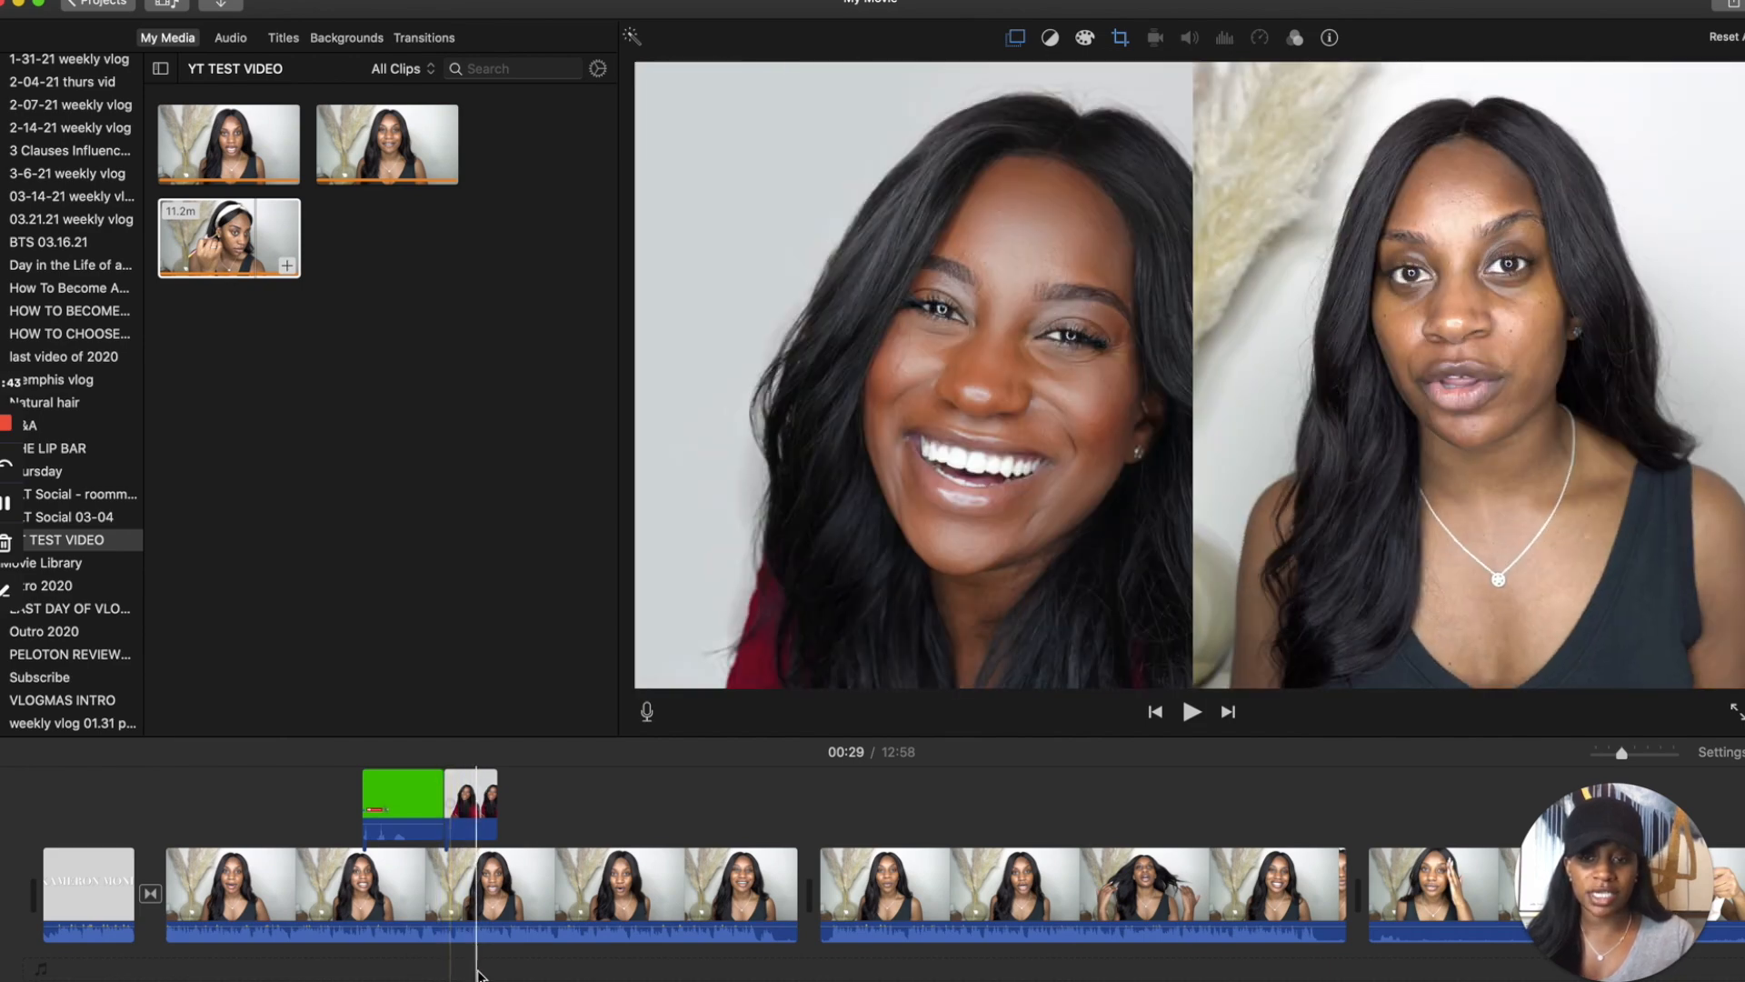
click(466, 788)
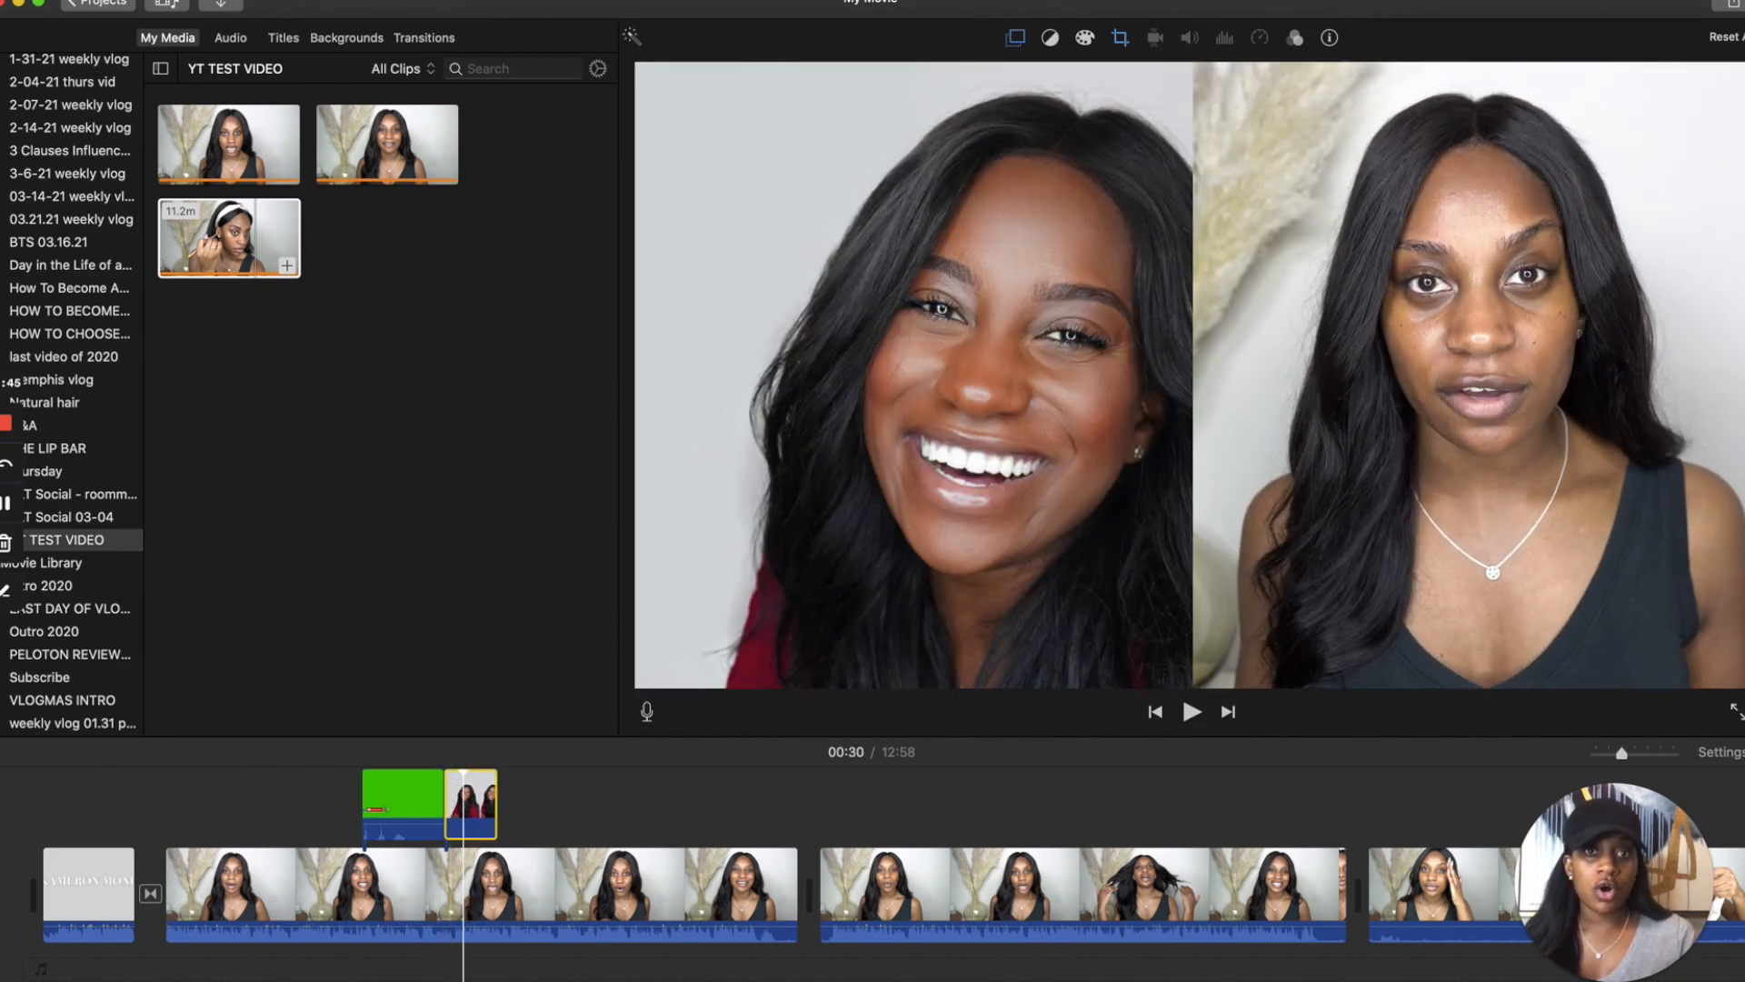
click(1016, 39)
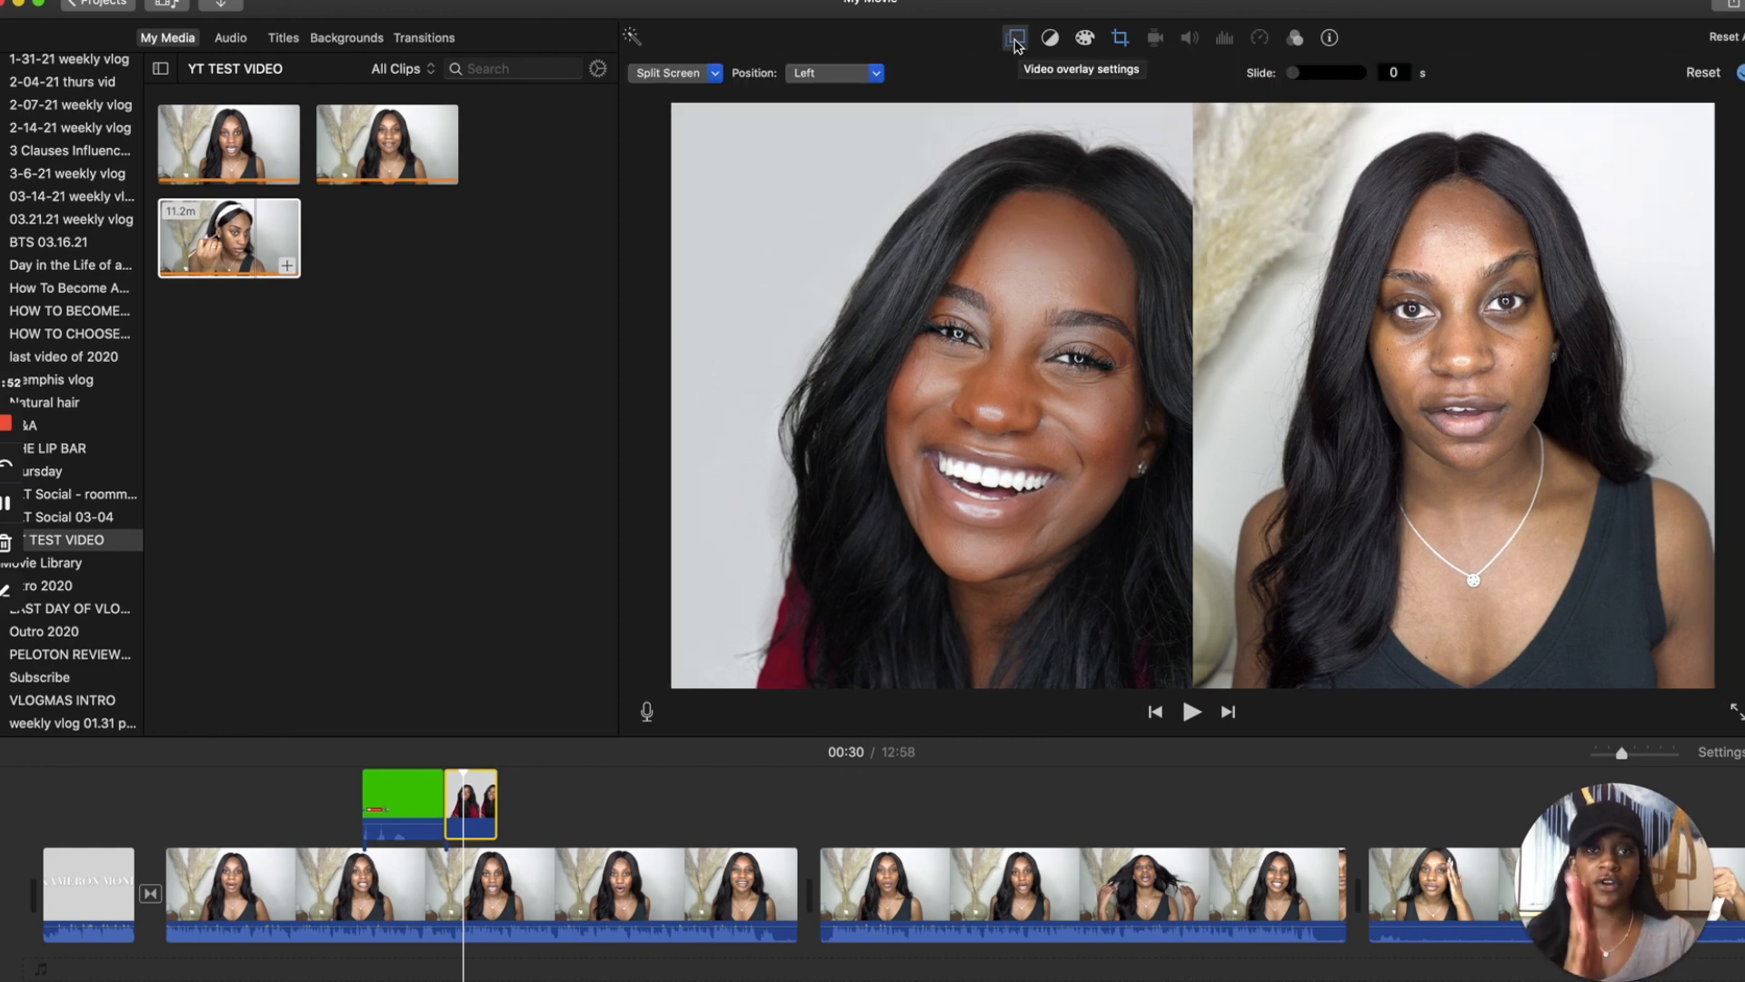
click(669, 77)
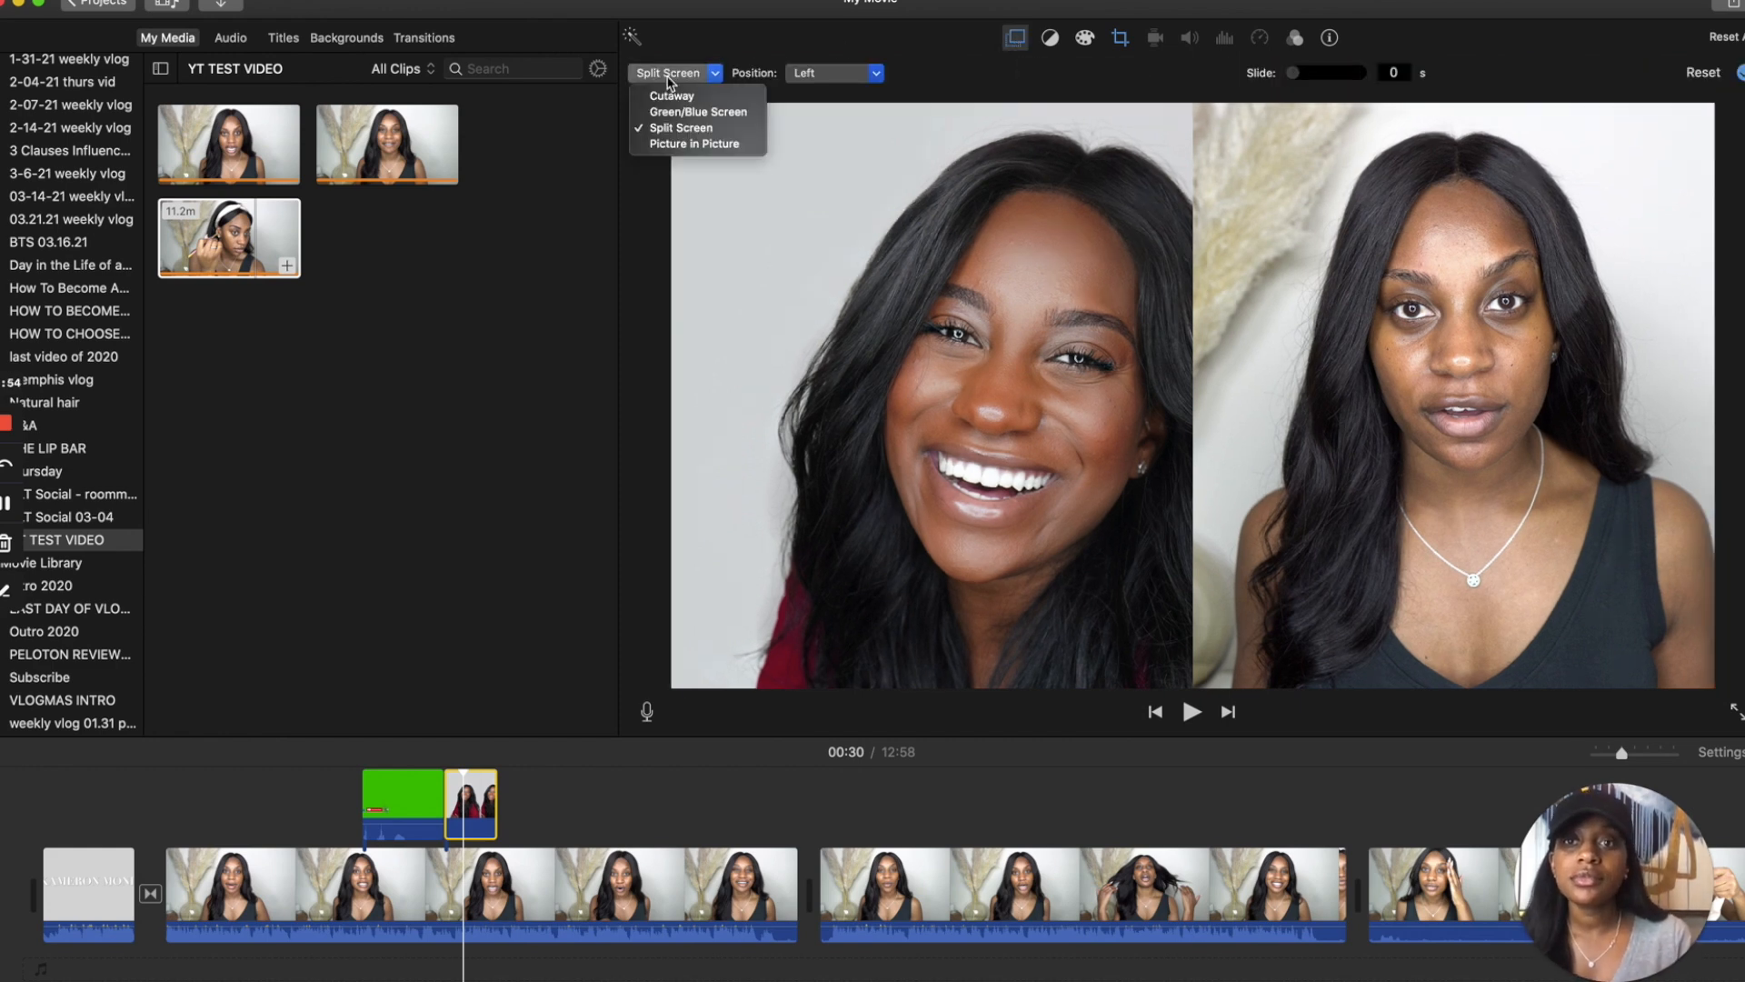
click(694, 146)
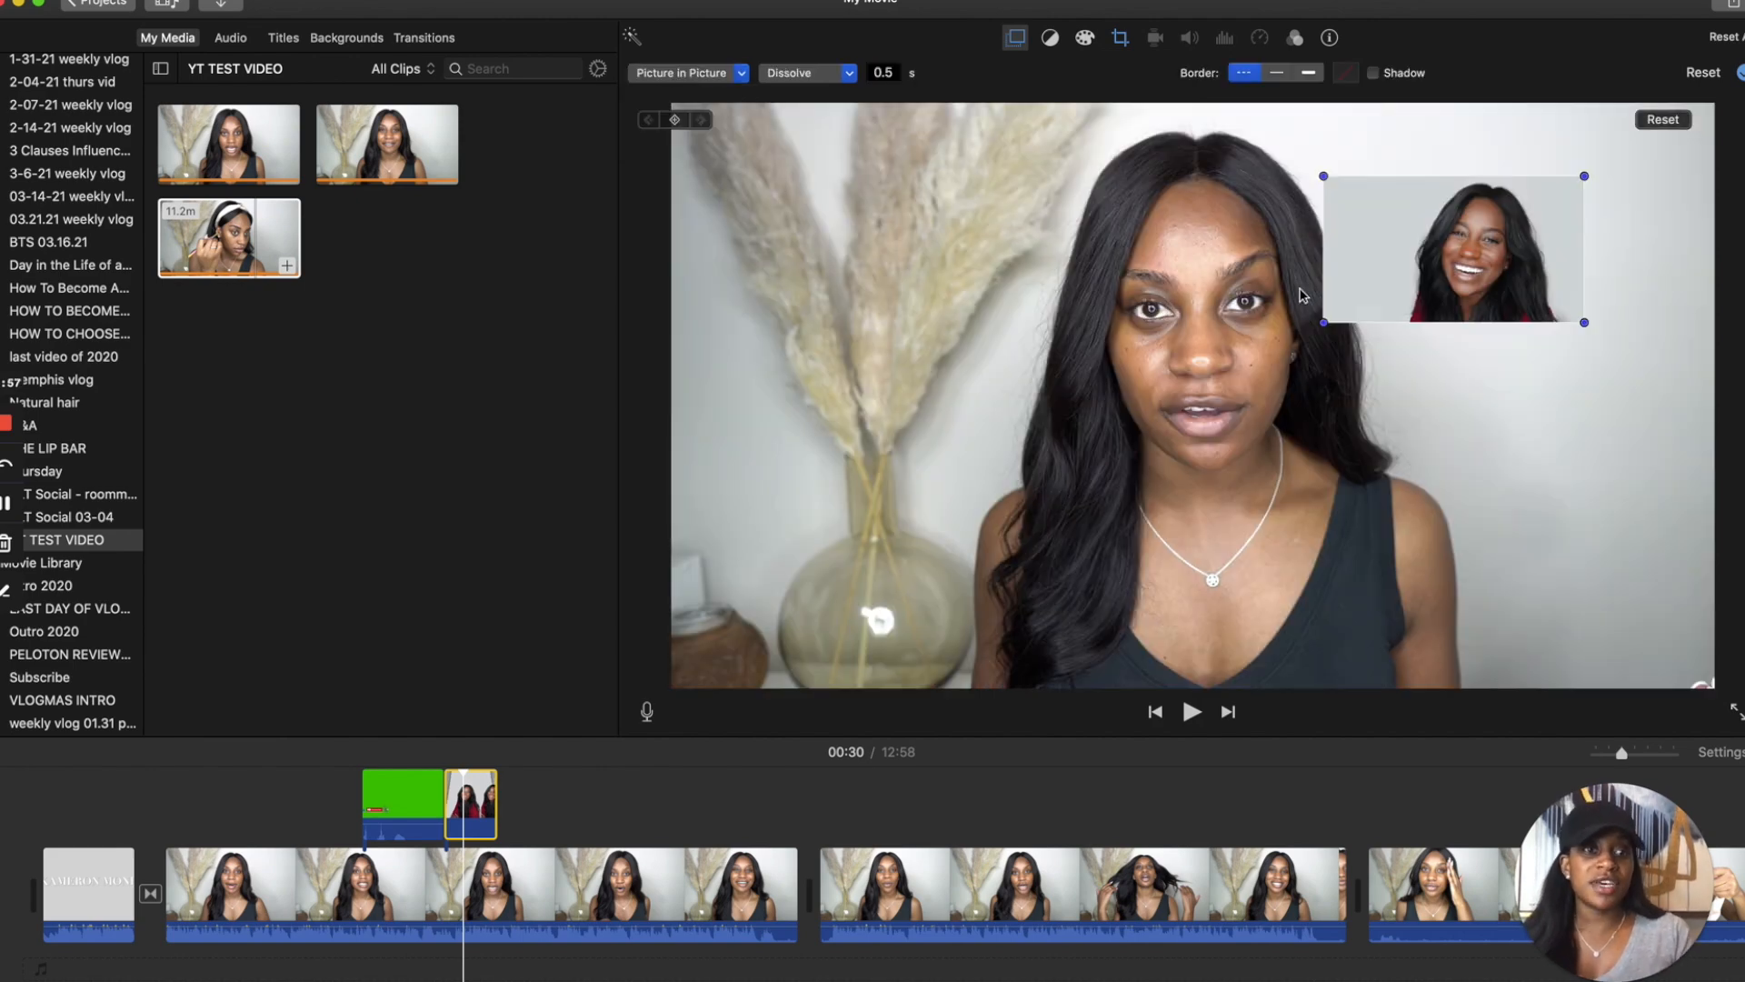
Enlarge the photo inset and position it in the lower-left part of the video frame, beside the speaker.
drag(1470, 241, 1487, 361)
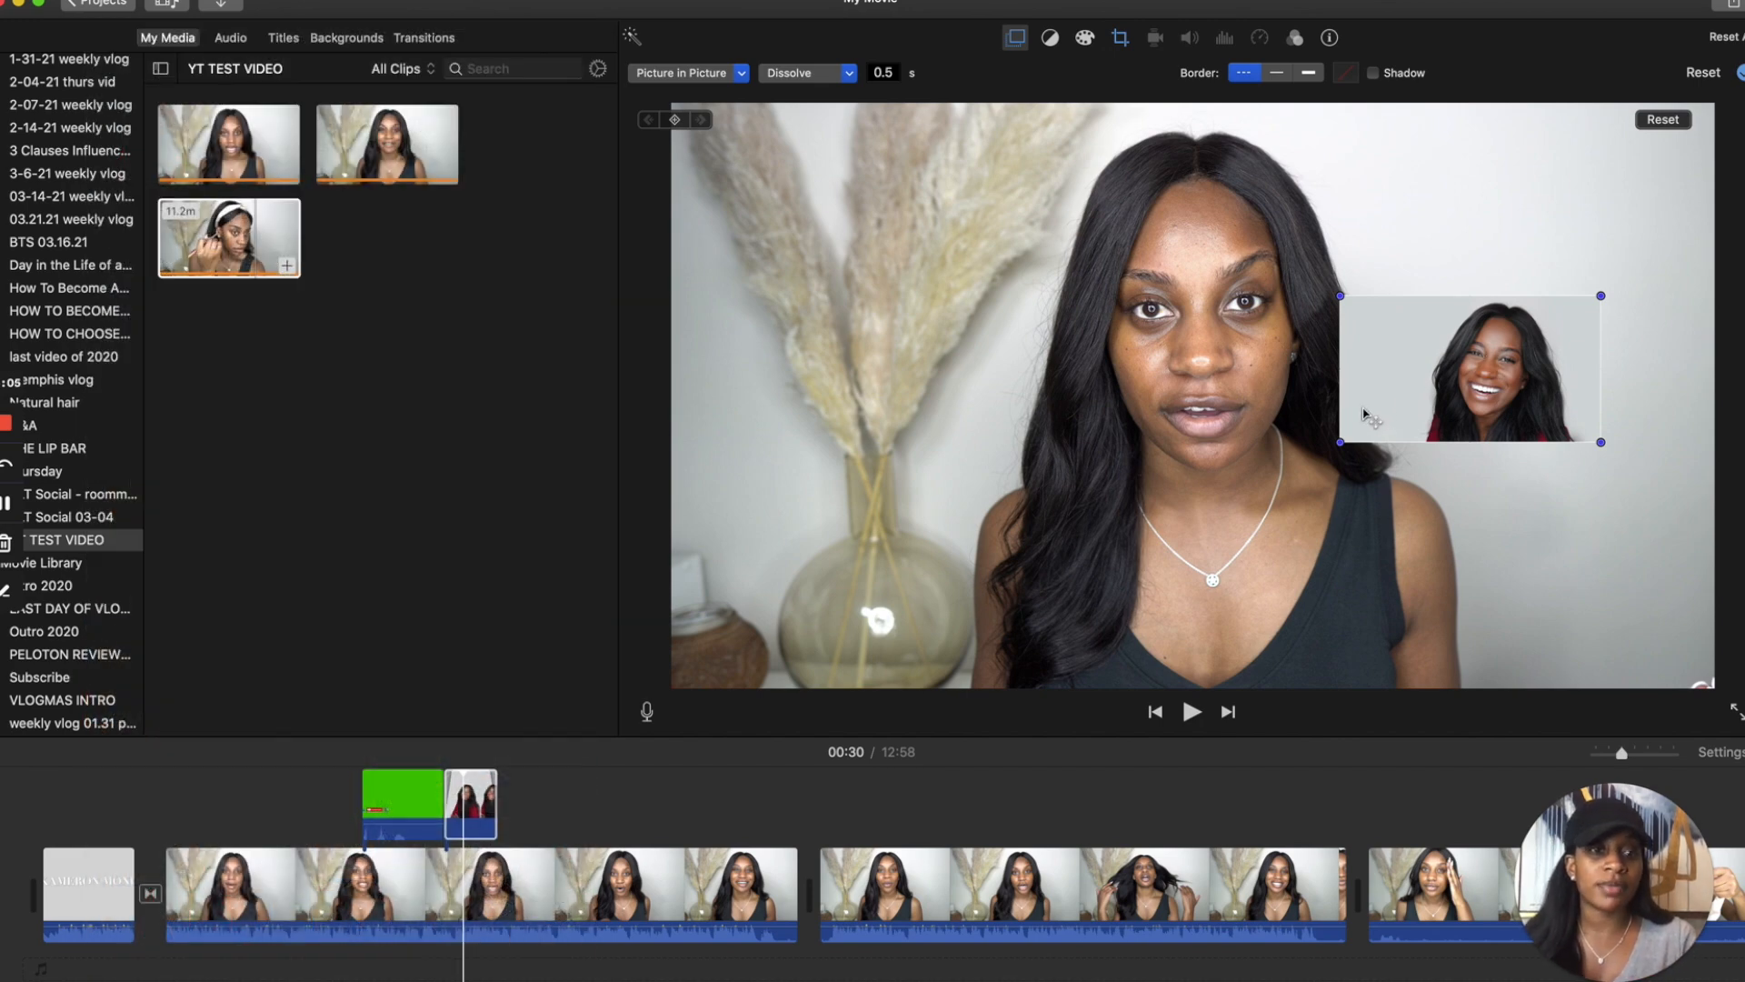
mouse_move(1506, 365)
mouse_down()
mouse_move(1378, 273)
mouse_move(1245, 399)
mouse_move(1274, 423)
mouse_move(1454, 339)
mouse_move(1516, 351)
mouse_up()
drag(1361, 434, 916, 495)
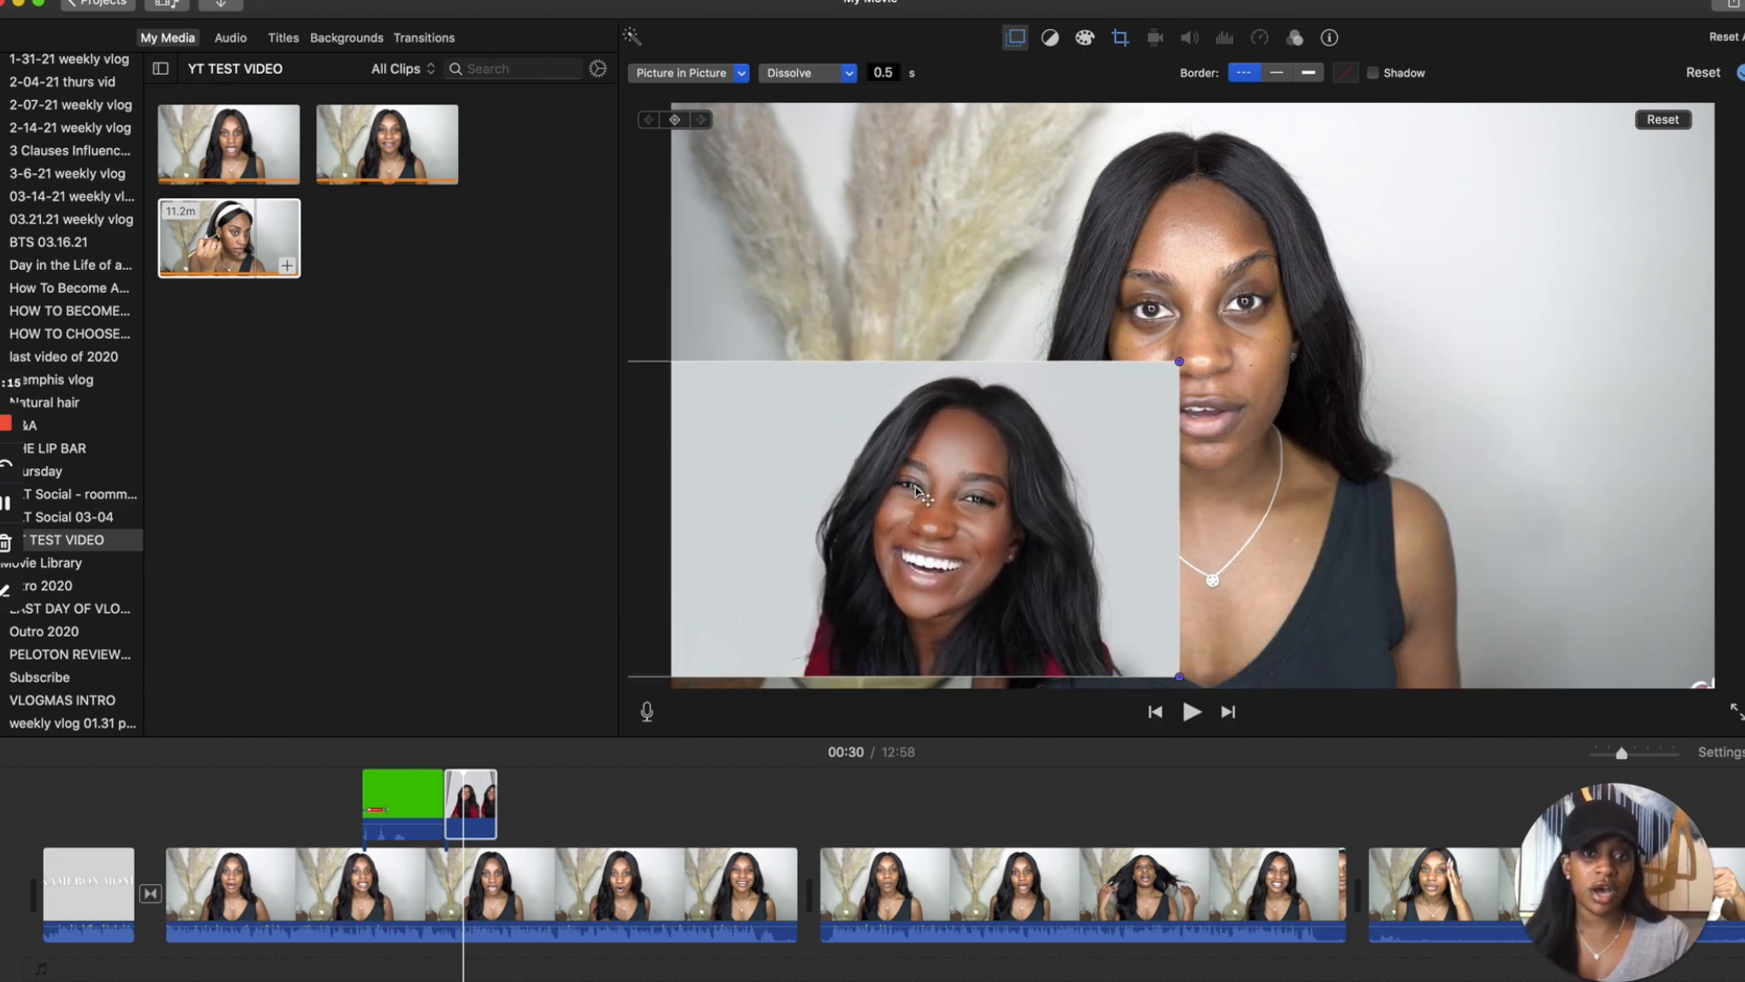
drag(1179, 674, 936, 522)
click(433, 965)
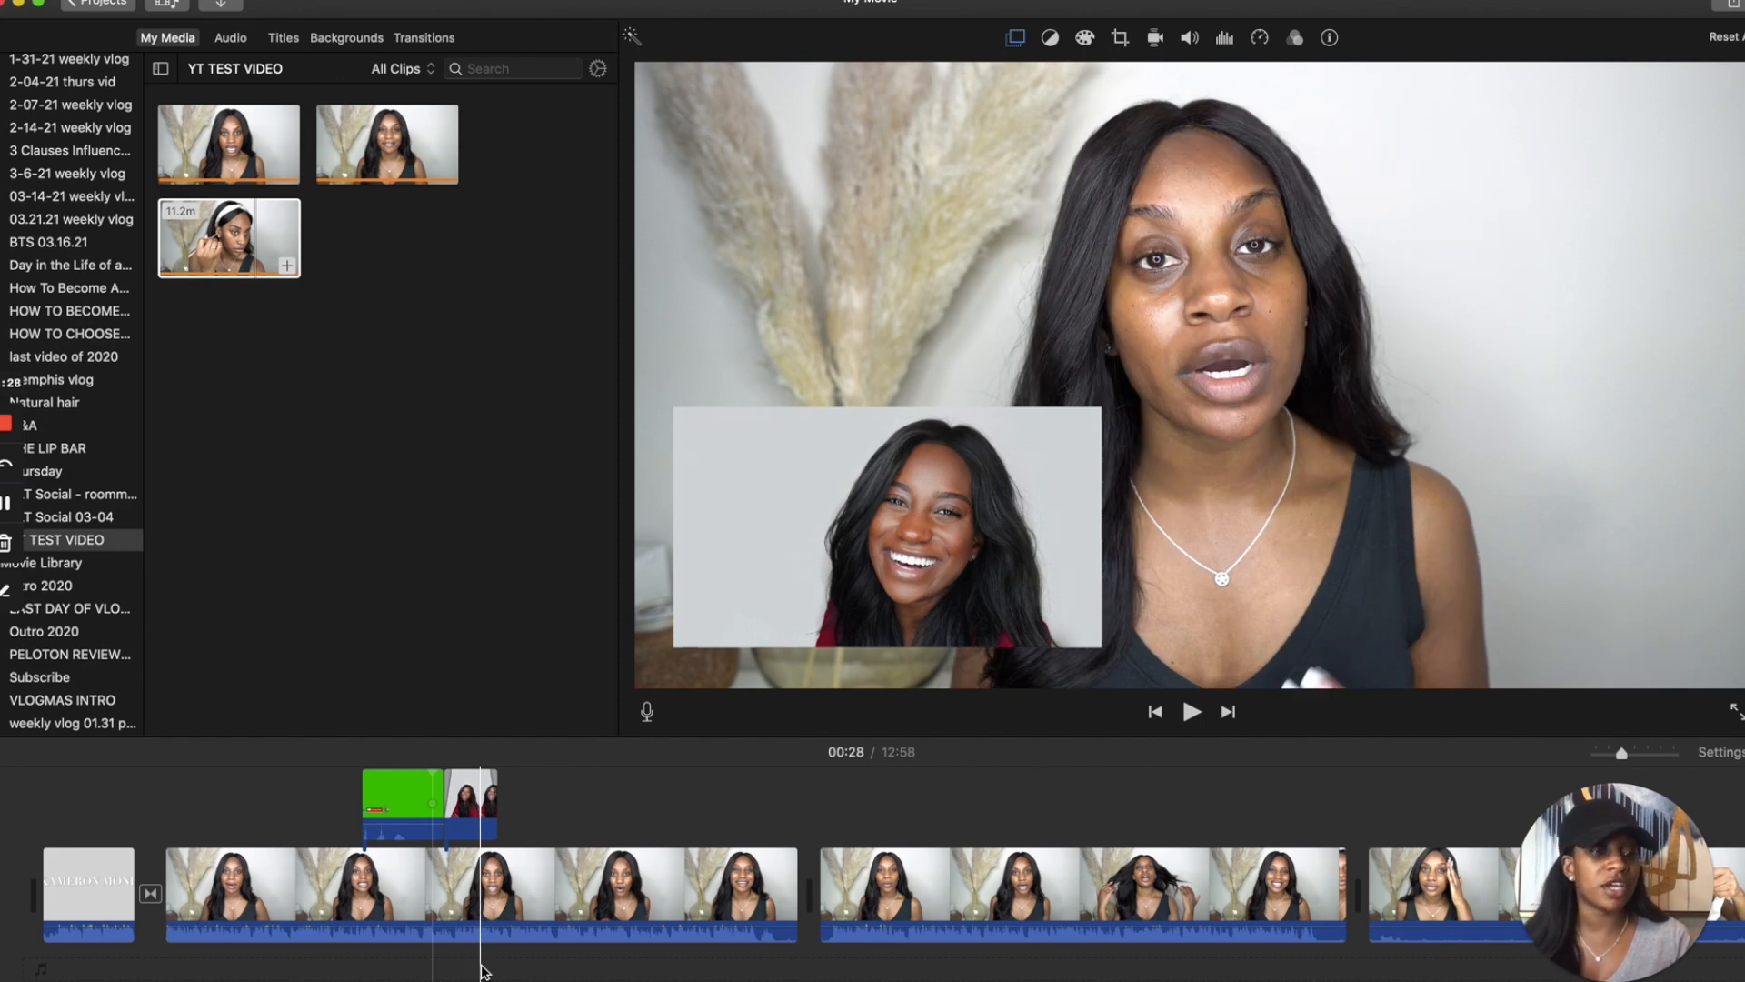
Set the portrait photo's cropping style to Fit so the whole photo is used.
click(472, 801)
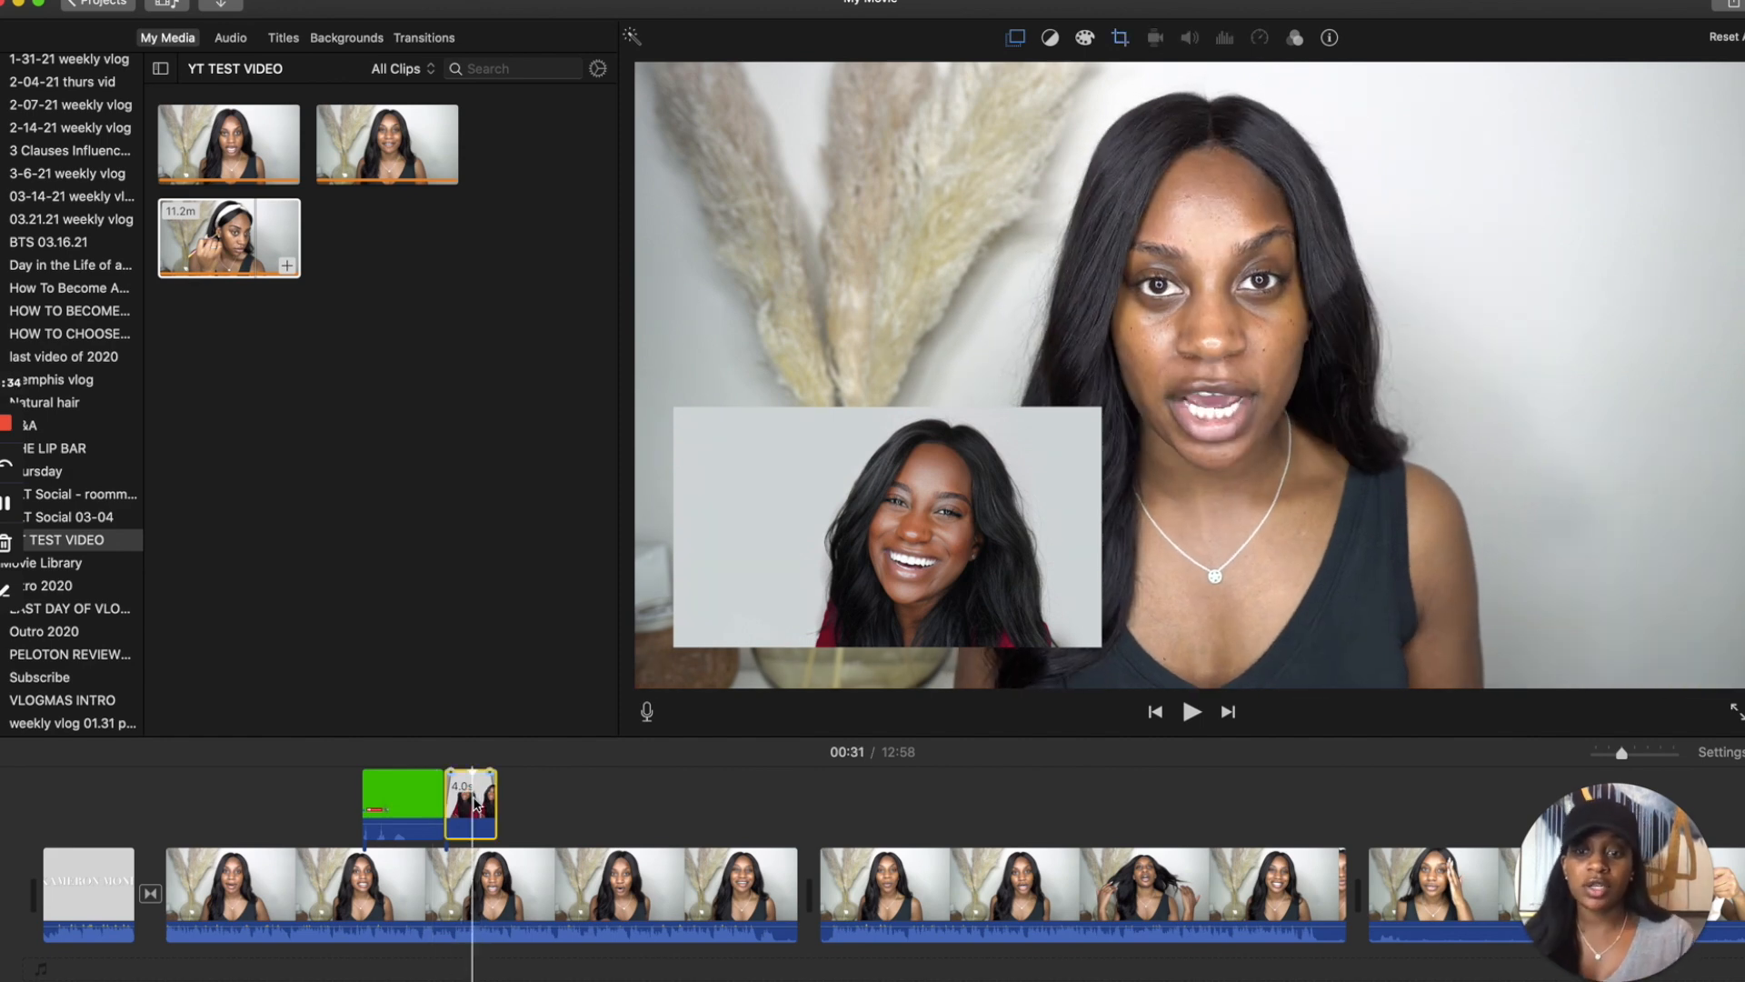
click(1121, 38)
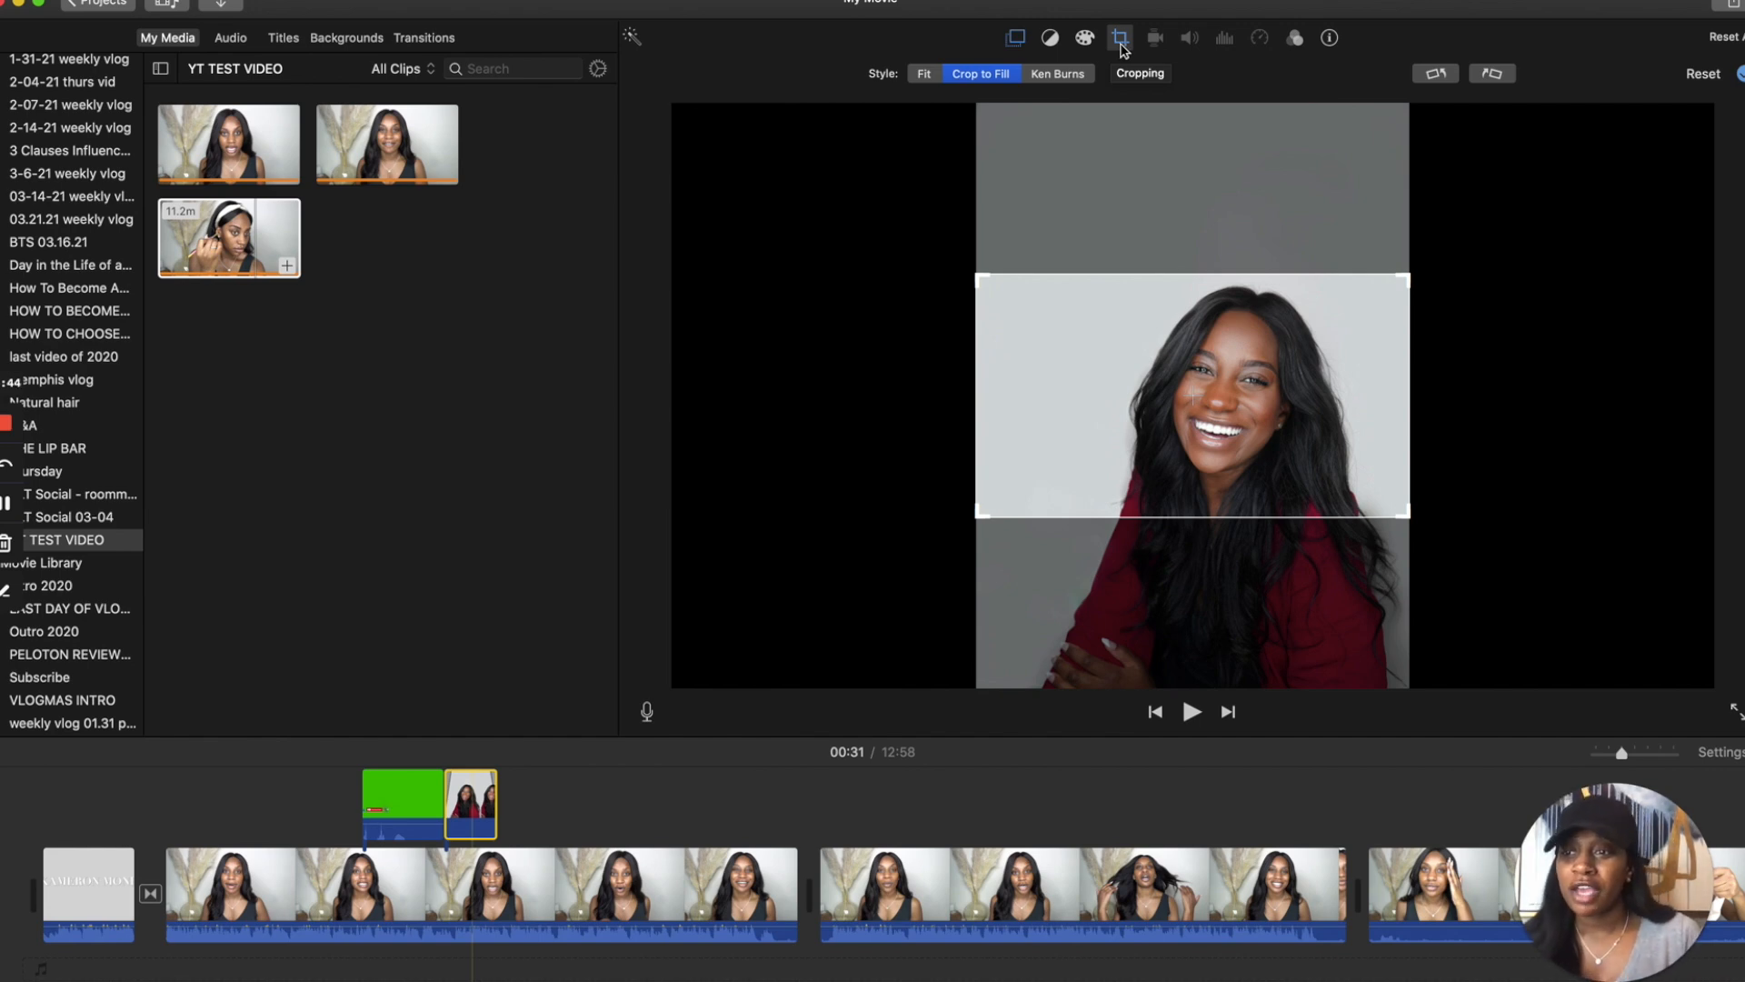
click(925, 76)
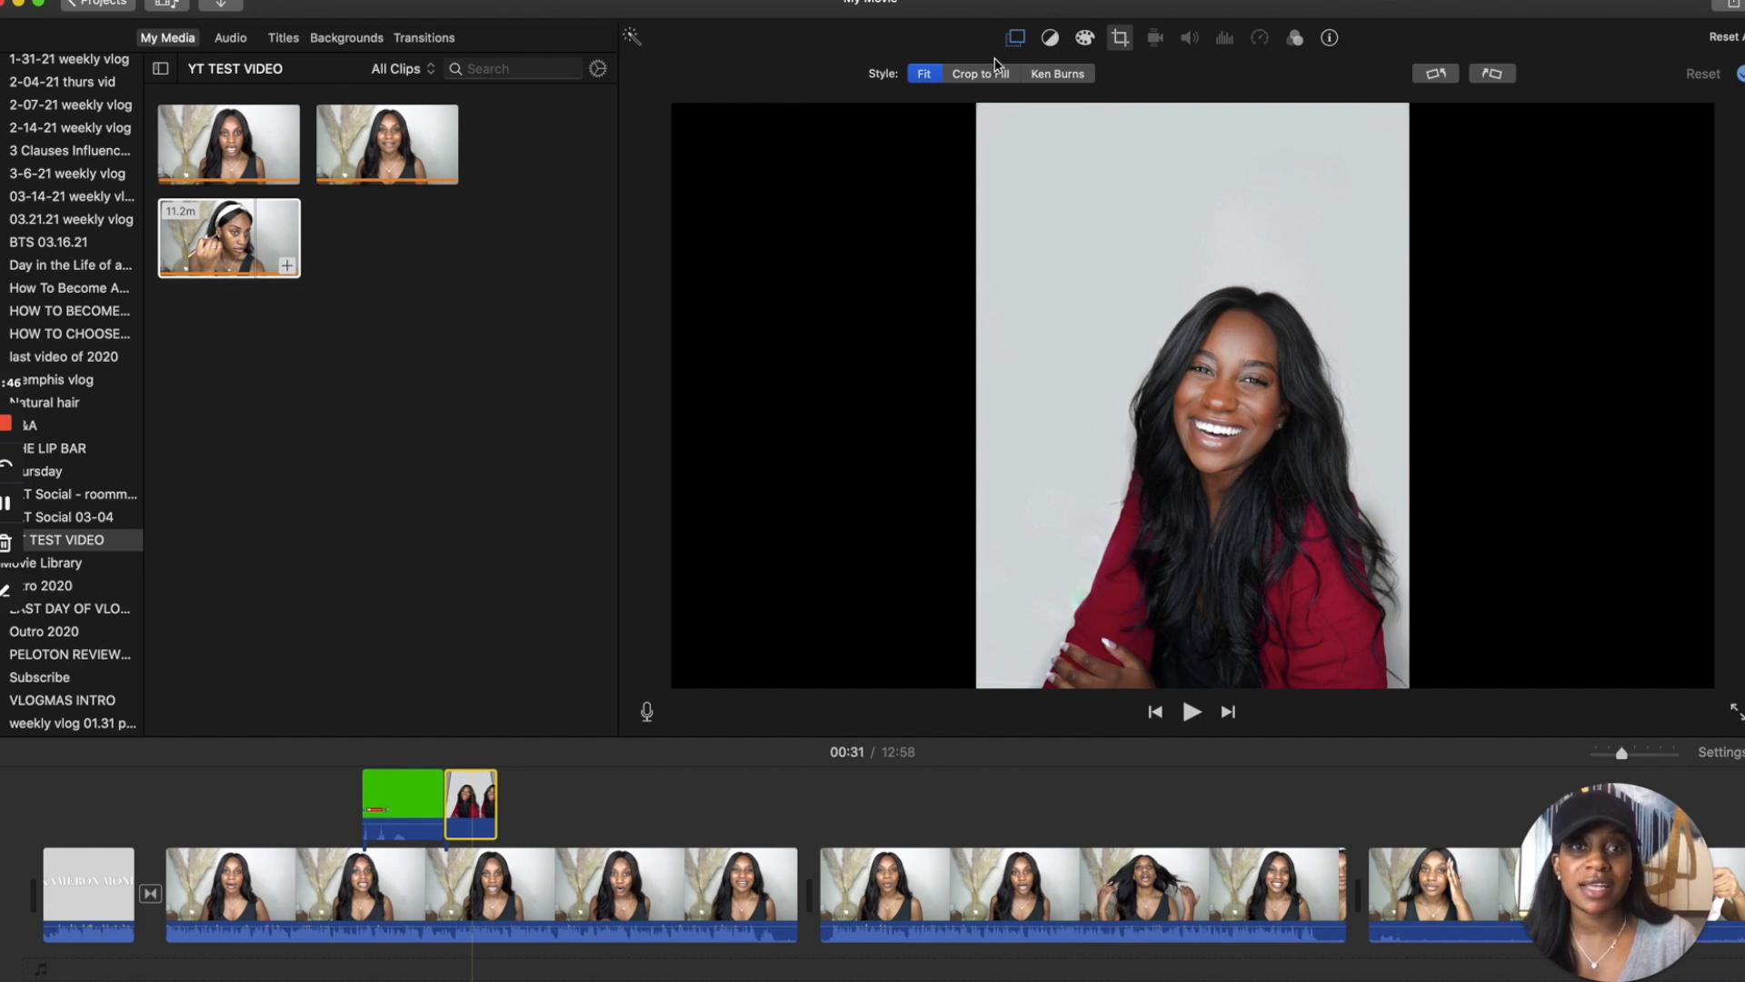
Return to the overlay settings, enlarge the photo inset to nearly the full frame height and place it centrally over the speaker.
click(1016, 37)
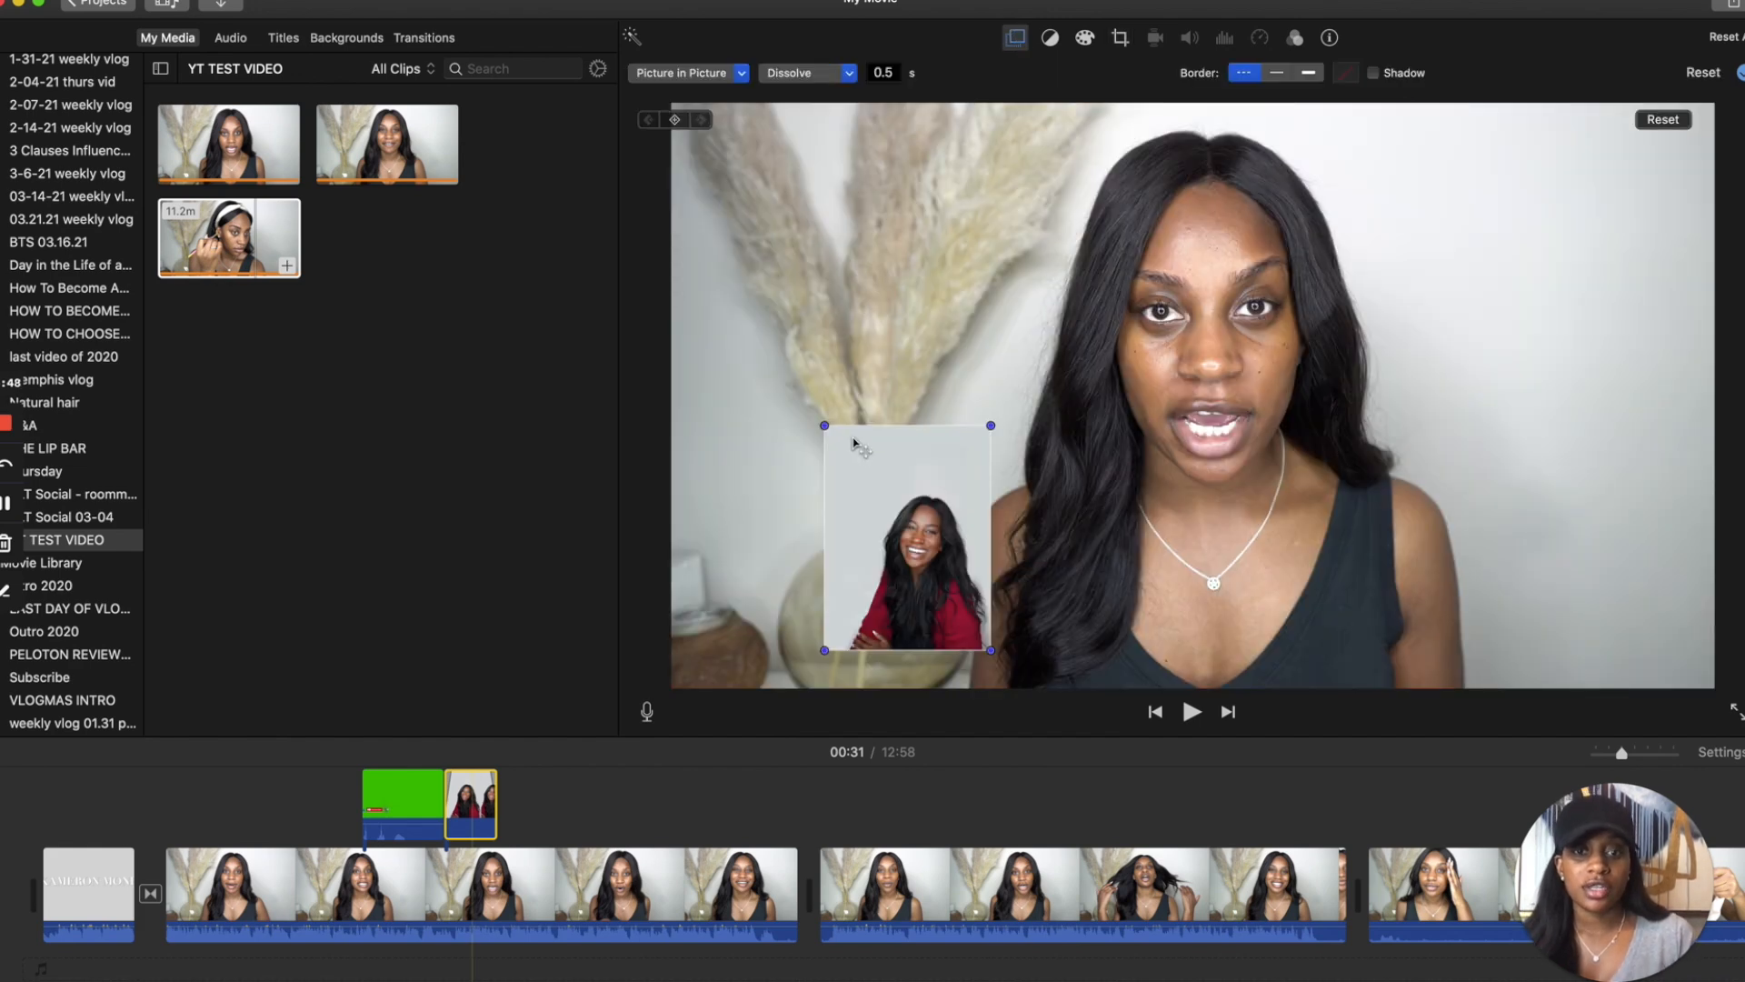
drag(830, 431, 720, 159)
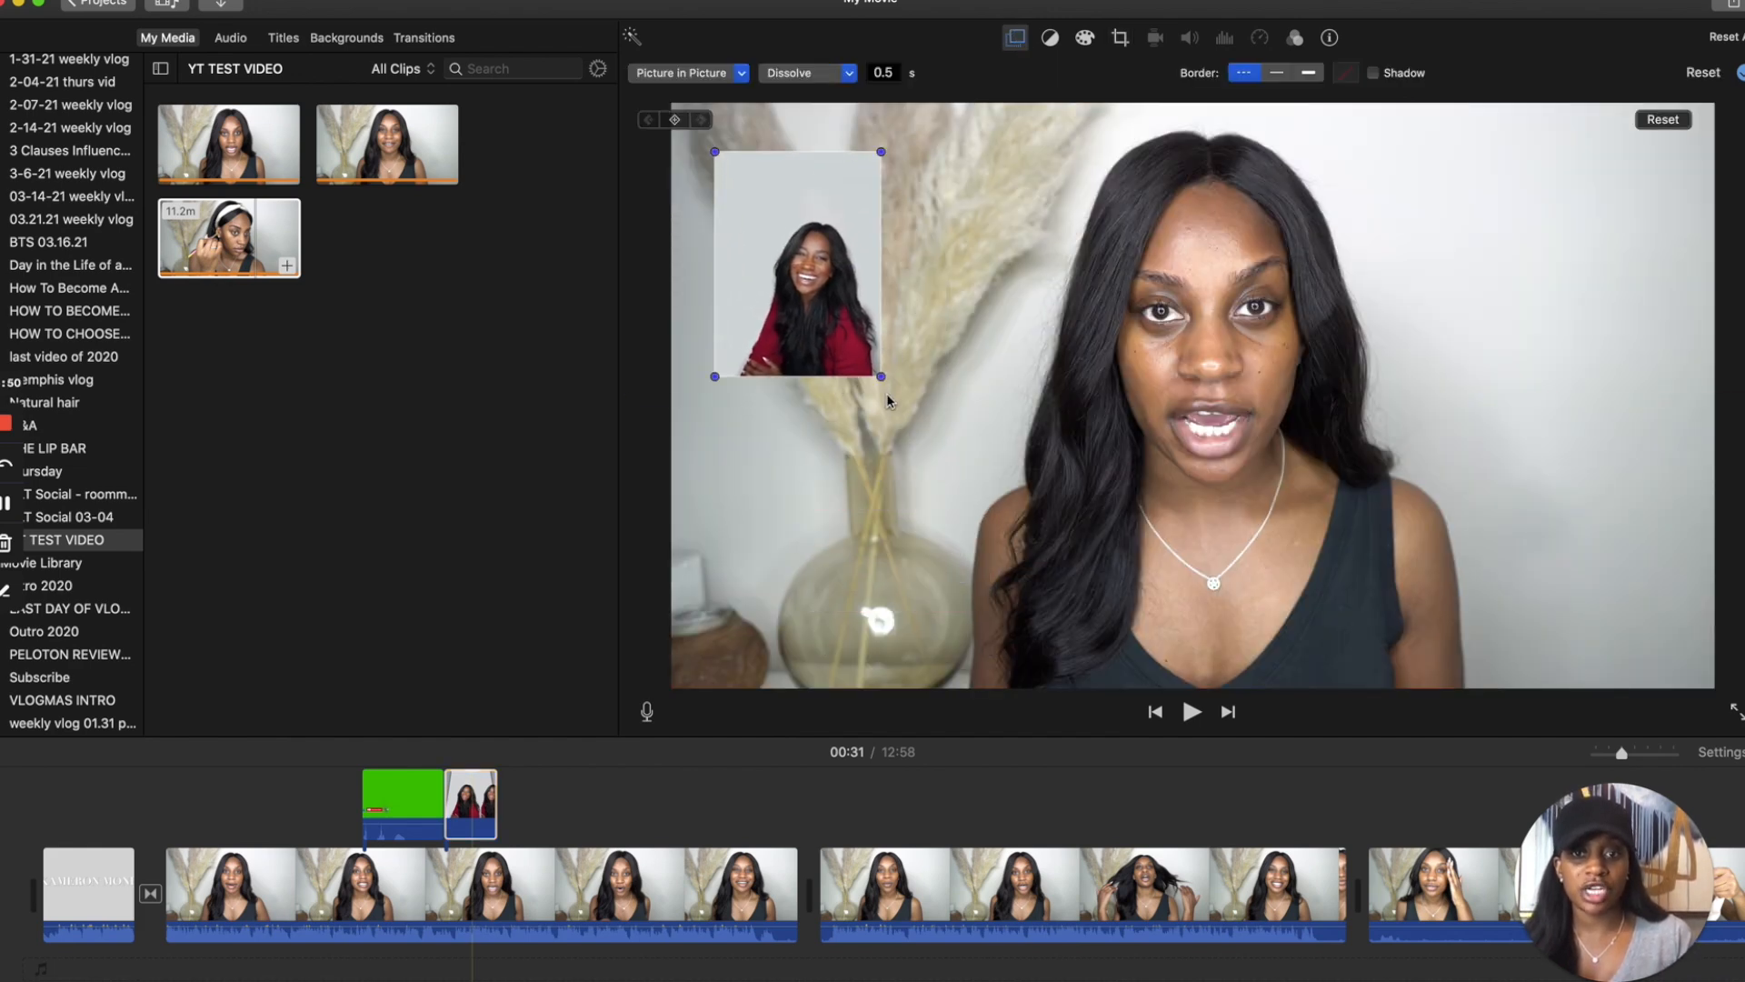
drag(879, 377, 1096, 676)
drag(954, 488, 1242, 475)
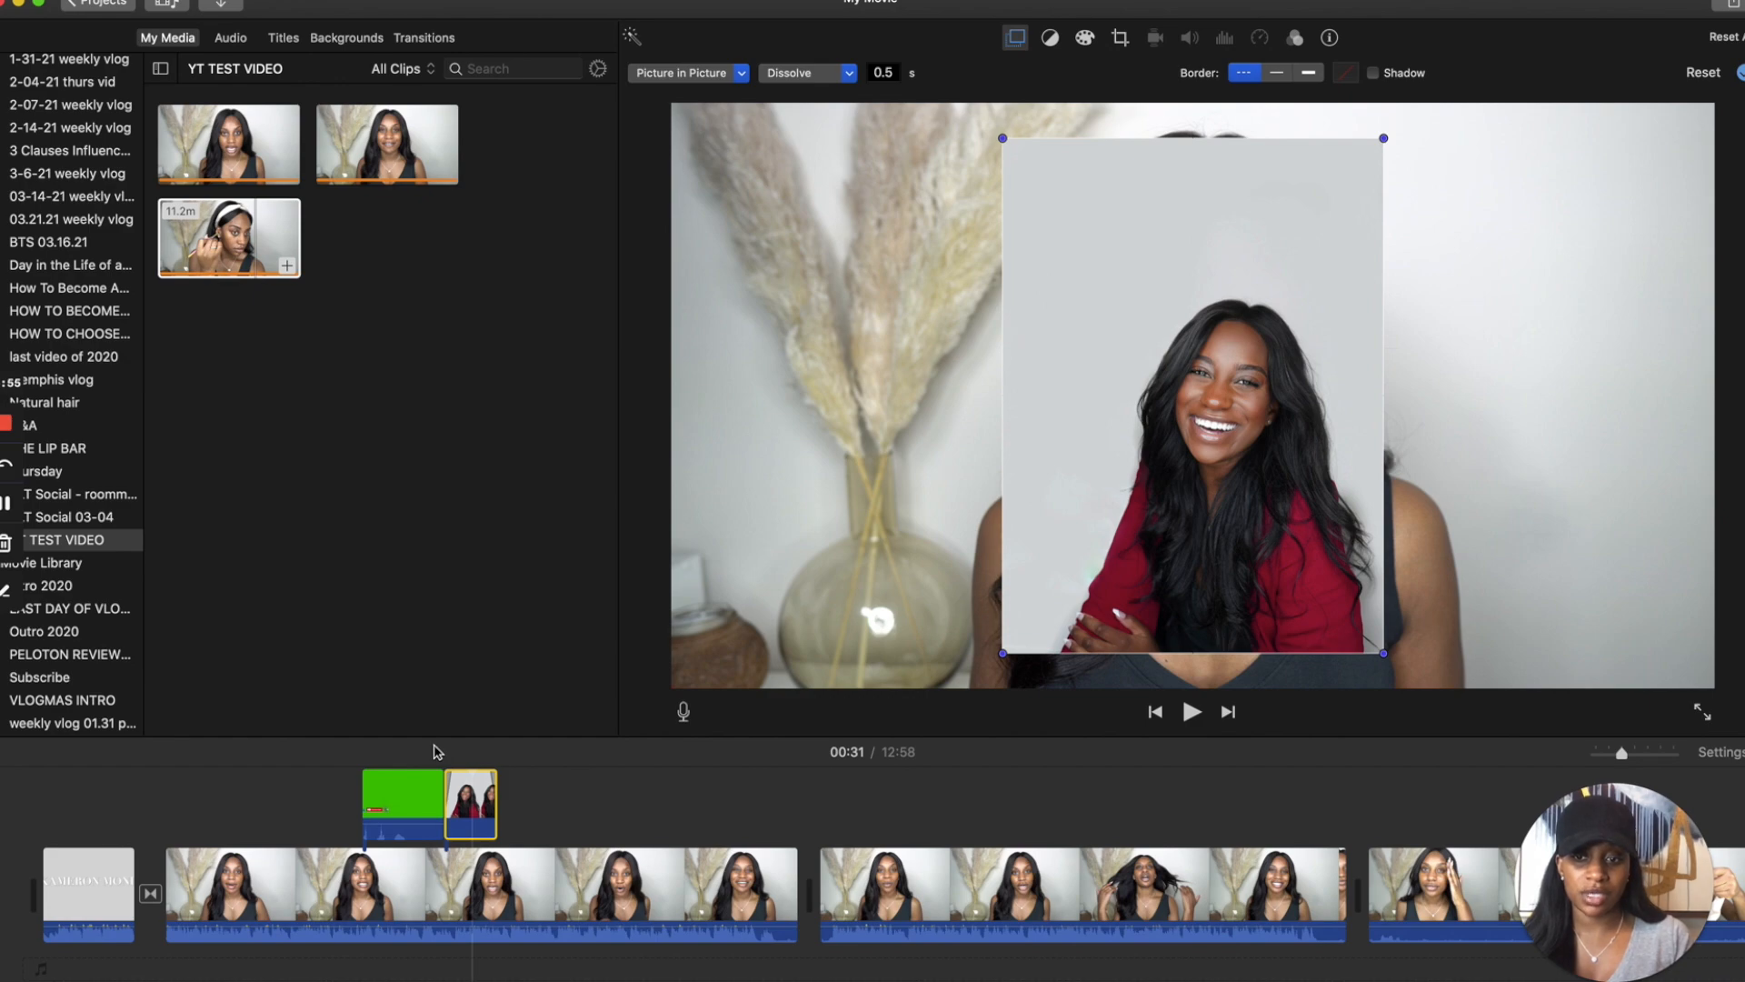
Play back the timeline section around the portrait photo to check the picture-in-picture overlay.
click(436, 751)
click(1191, 712)
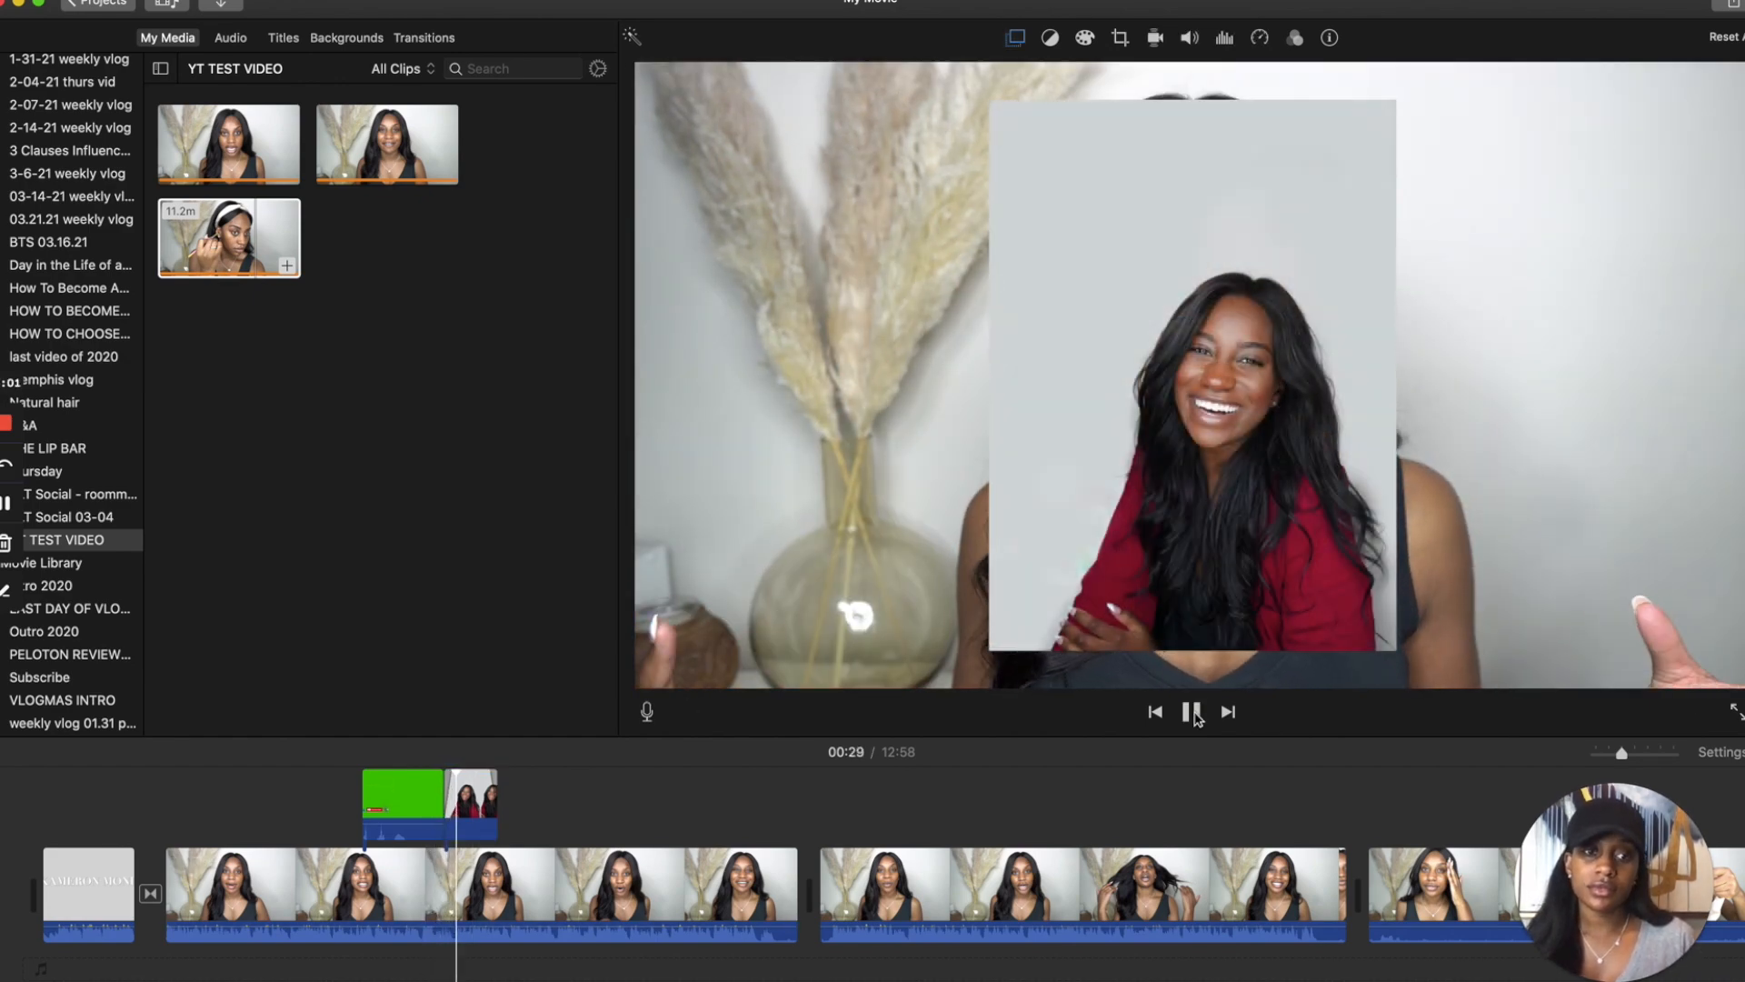
click(1191, 712)
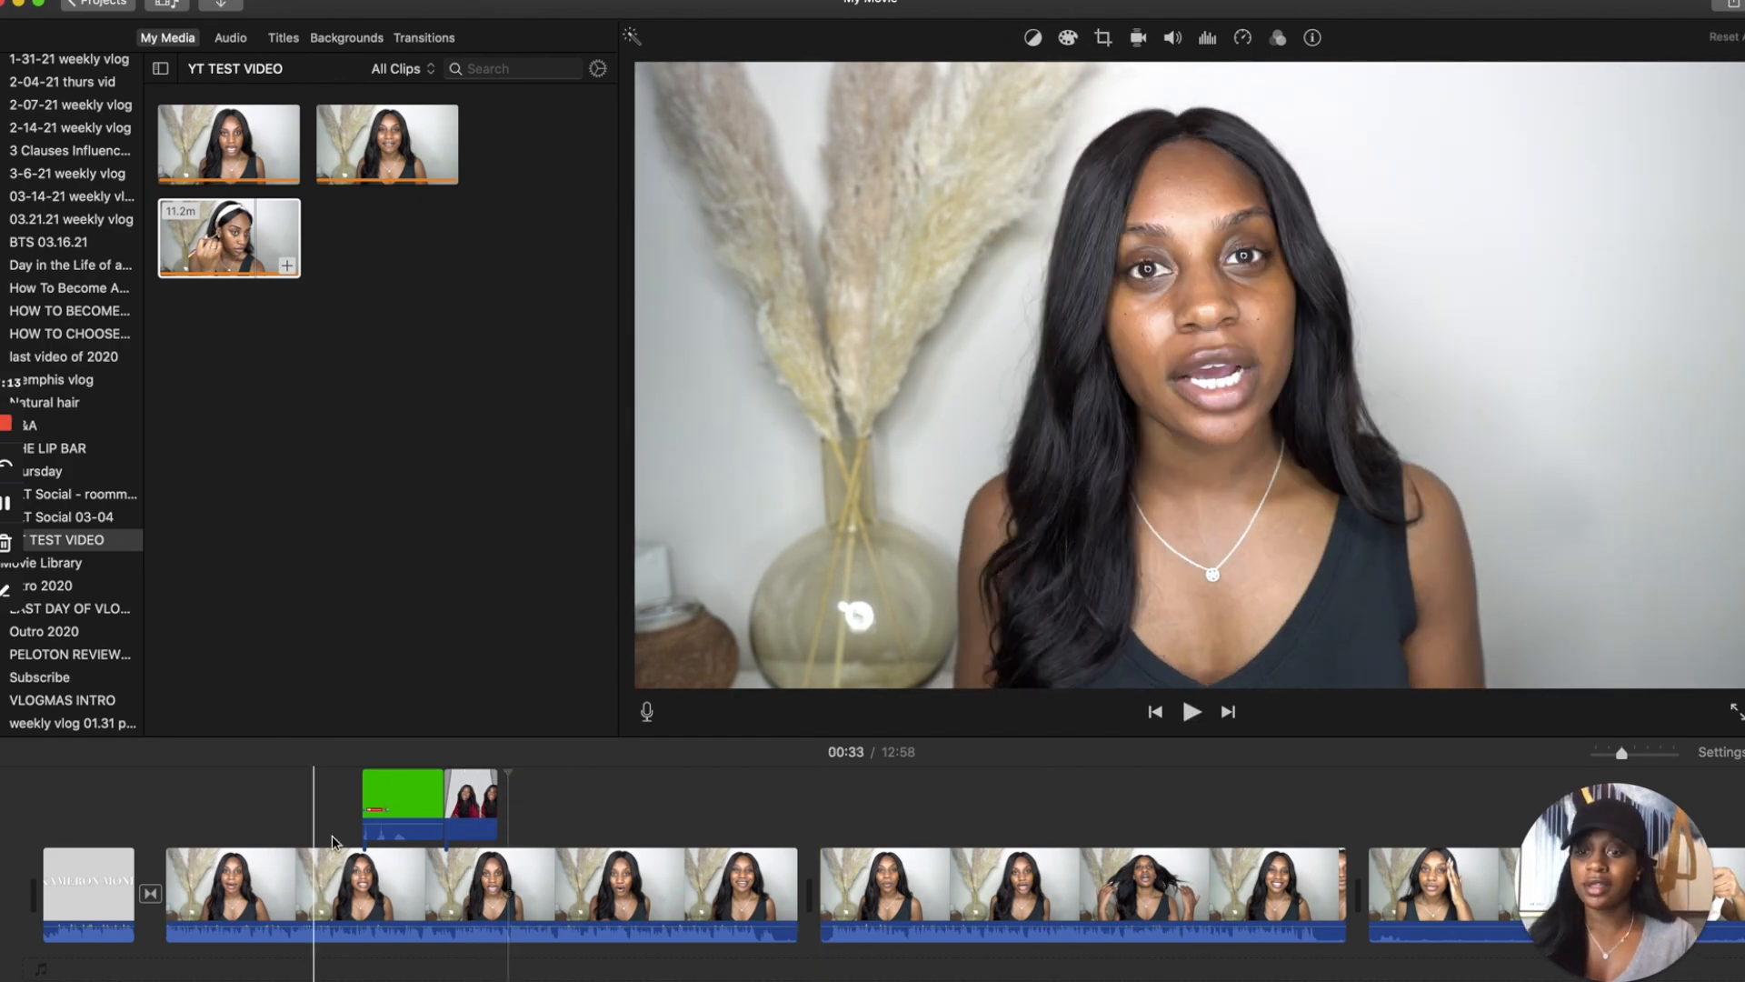
click(447, 830)
click(533, 847)
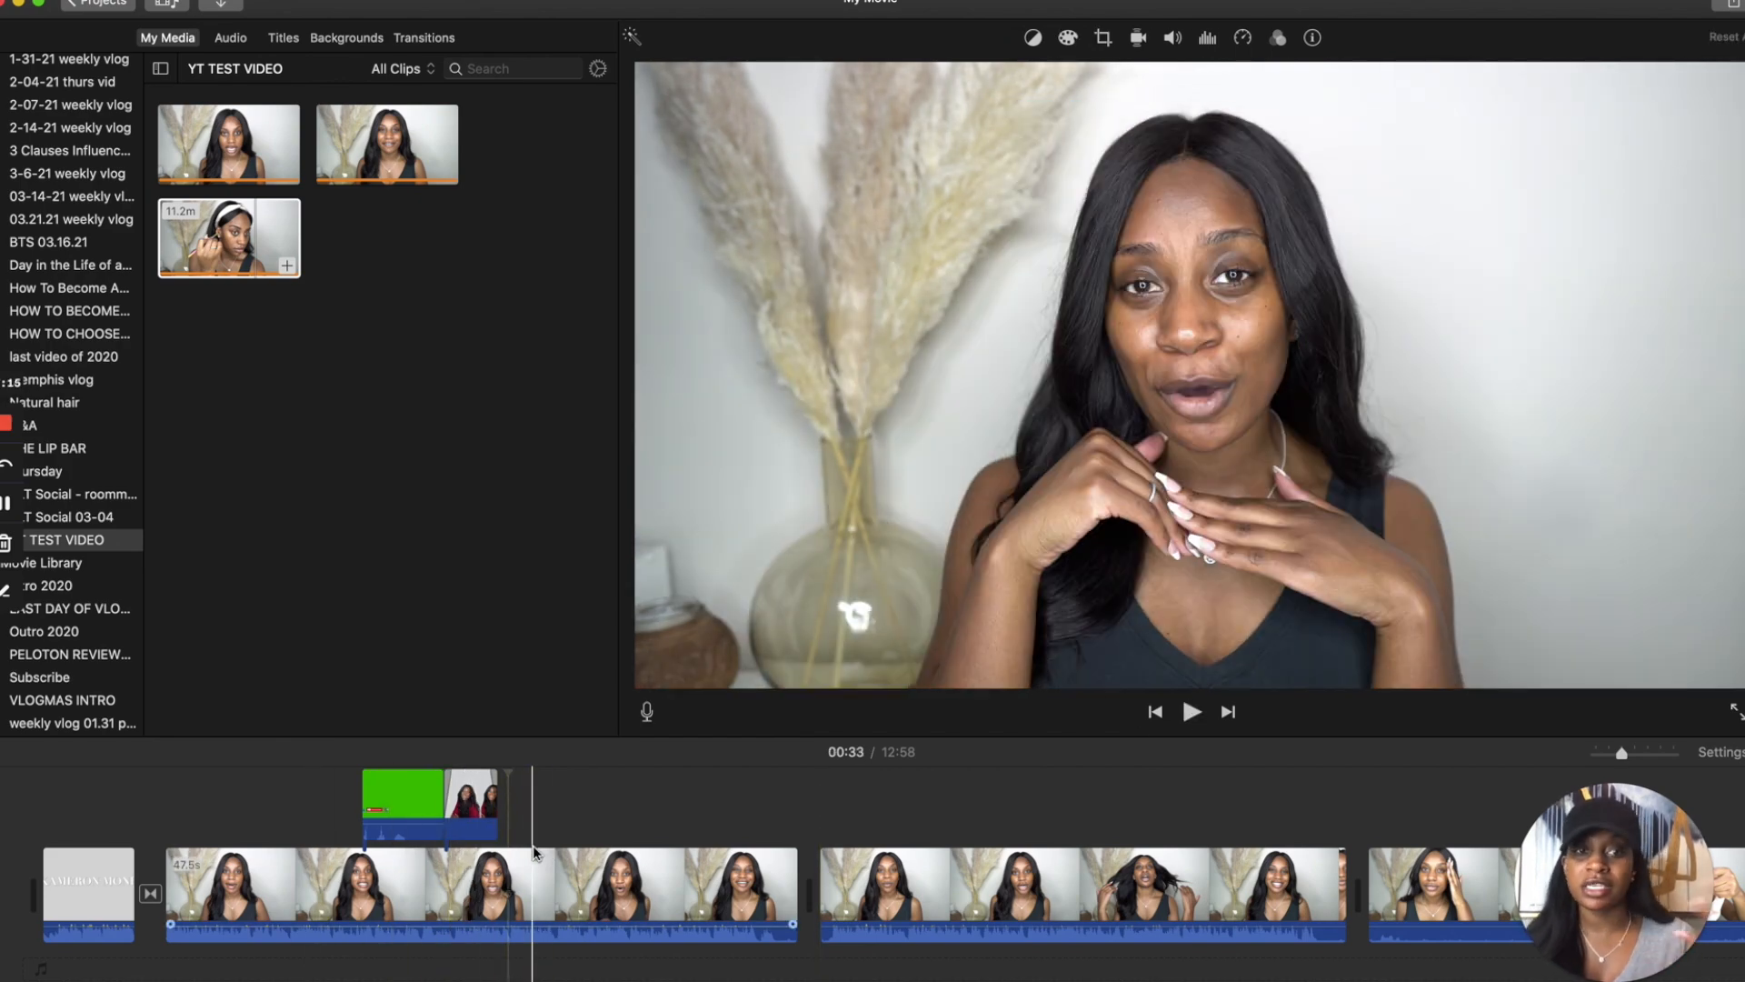
click(474, 804)
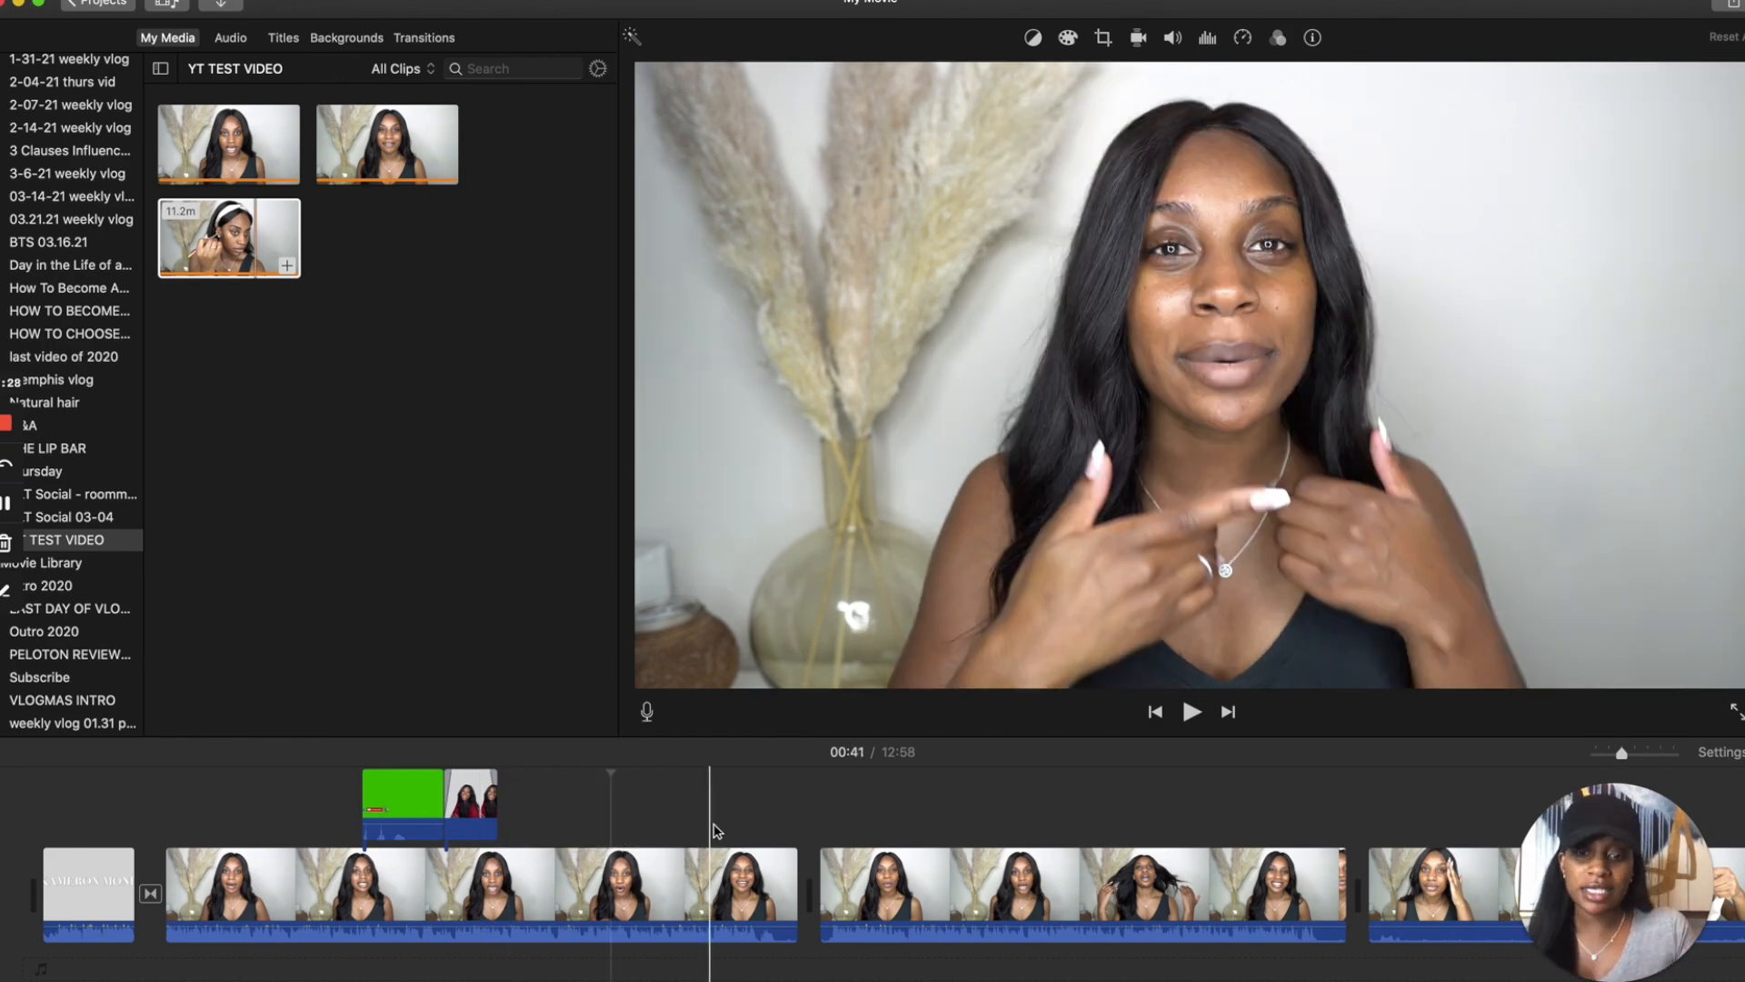
Try splitting the first talking clip near its end at 00:53, and undo the split.
click(766, 898)
click(747, 895)
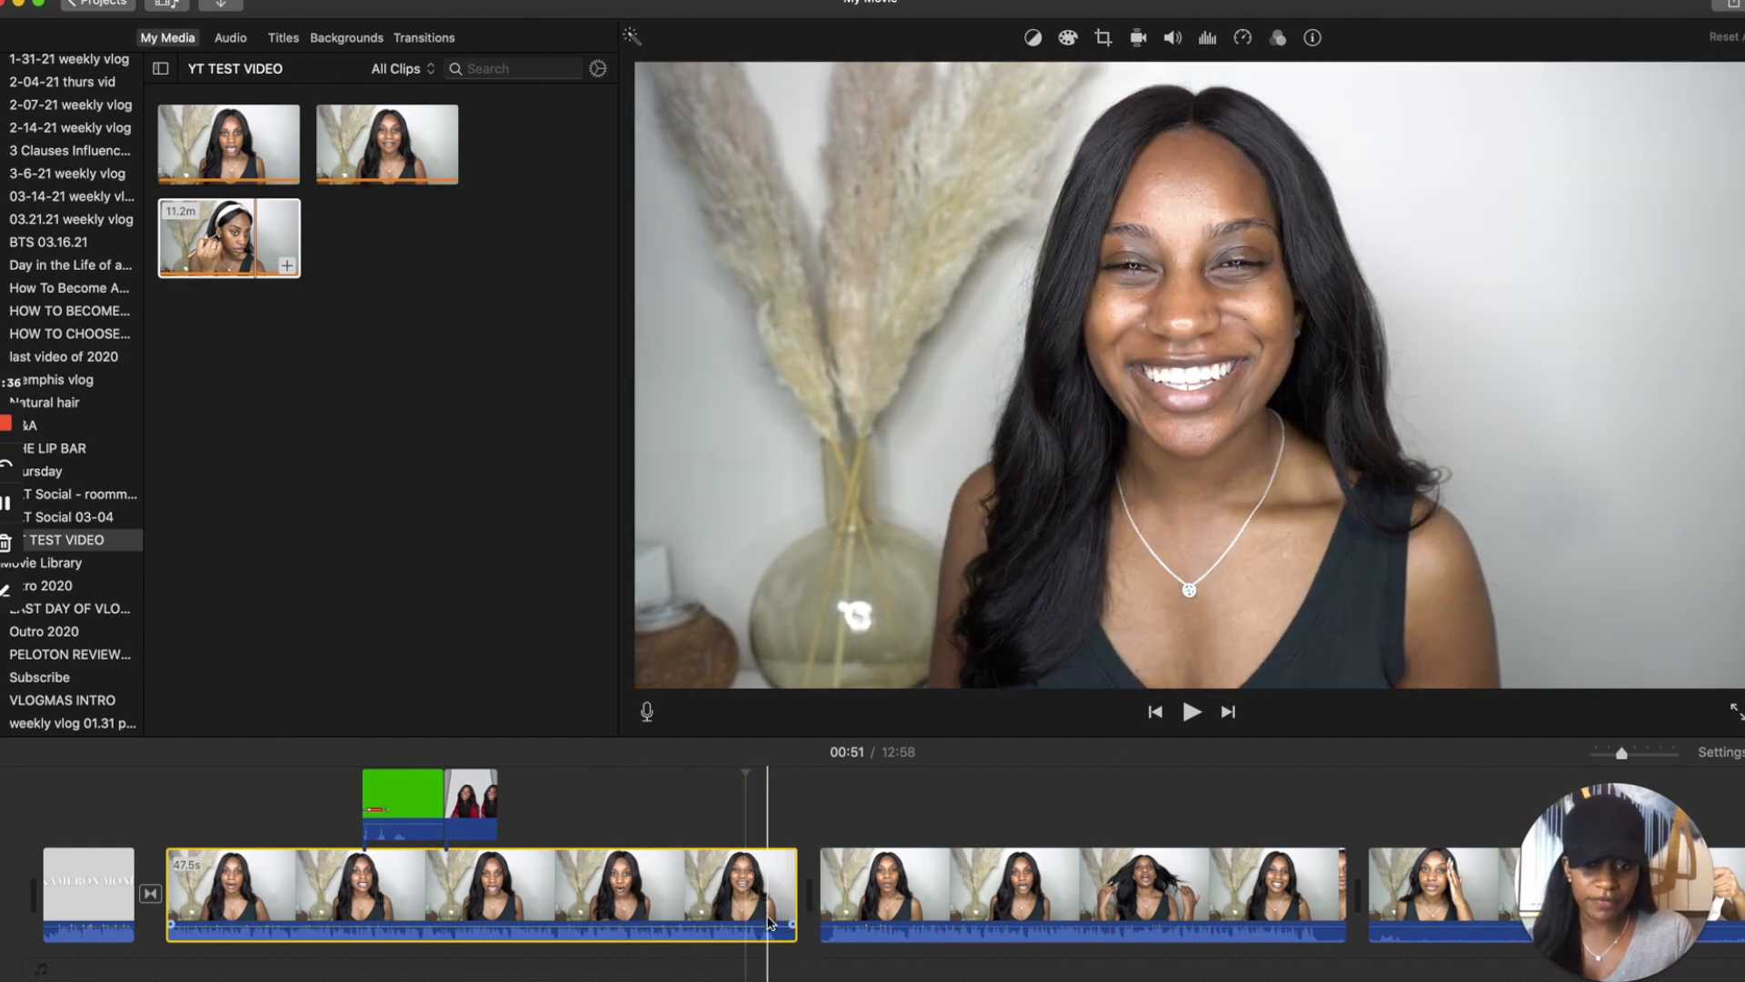
key(space)
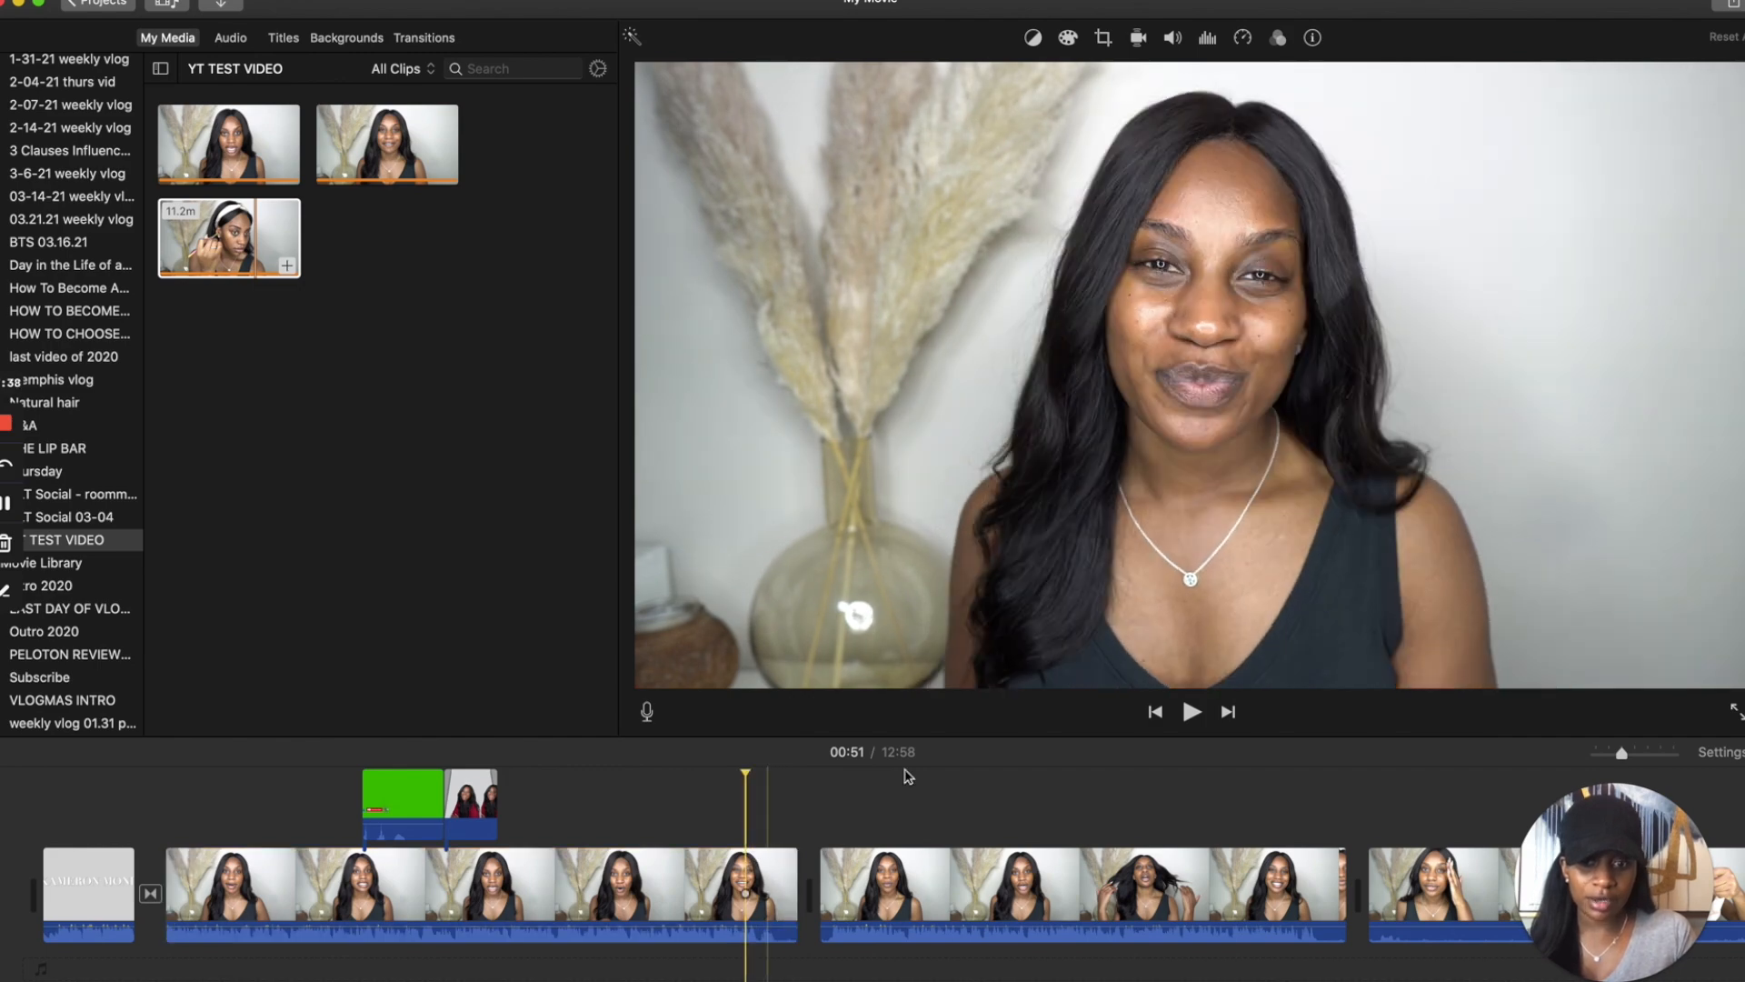
click(772, 877)
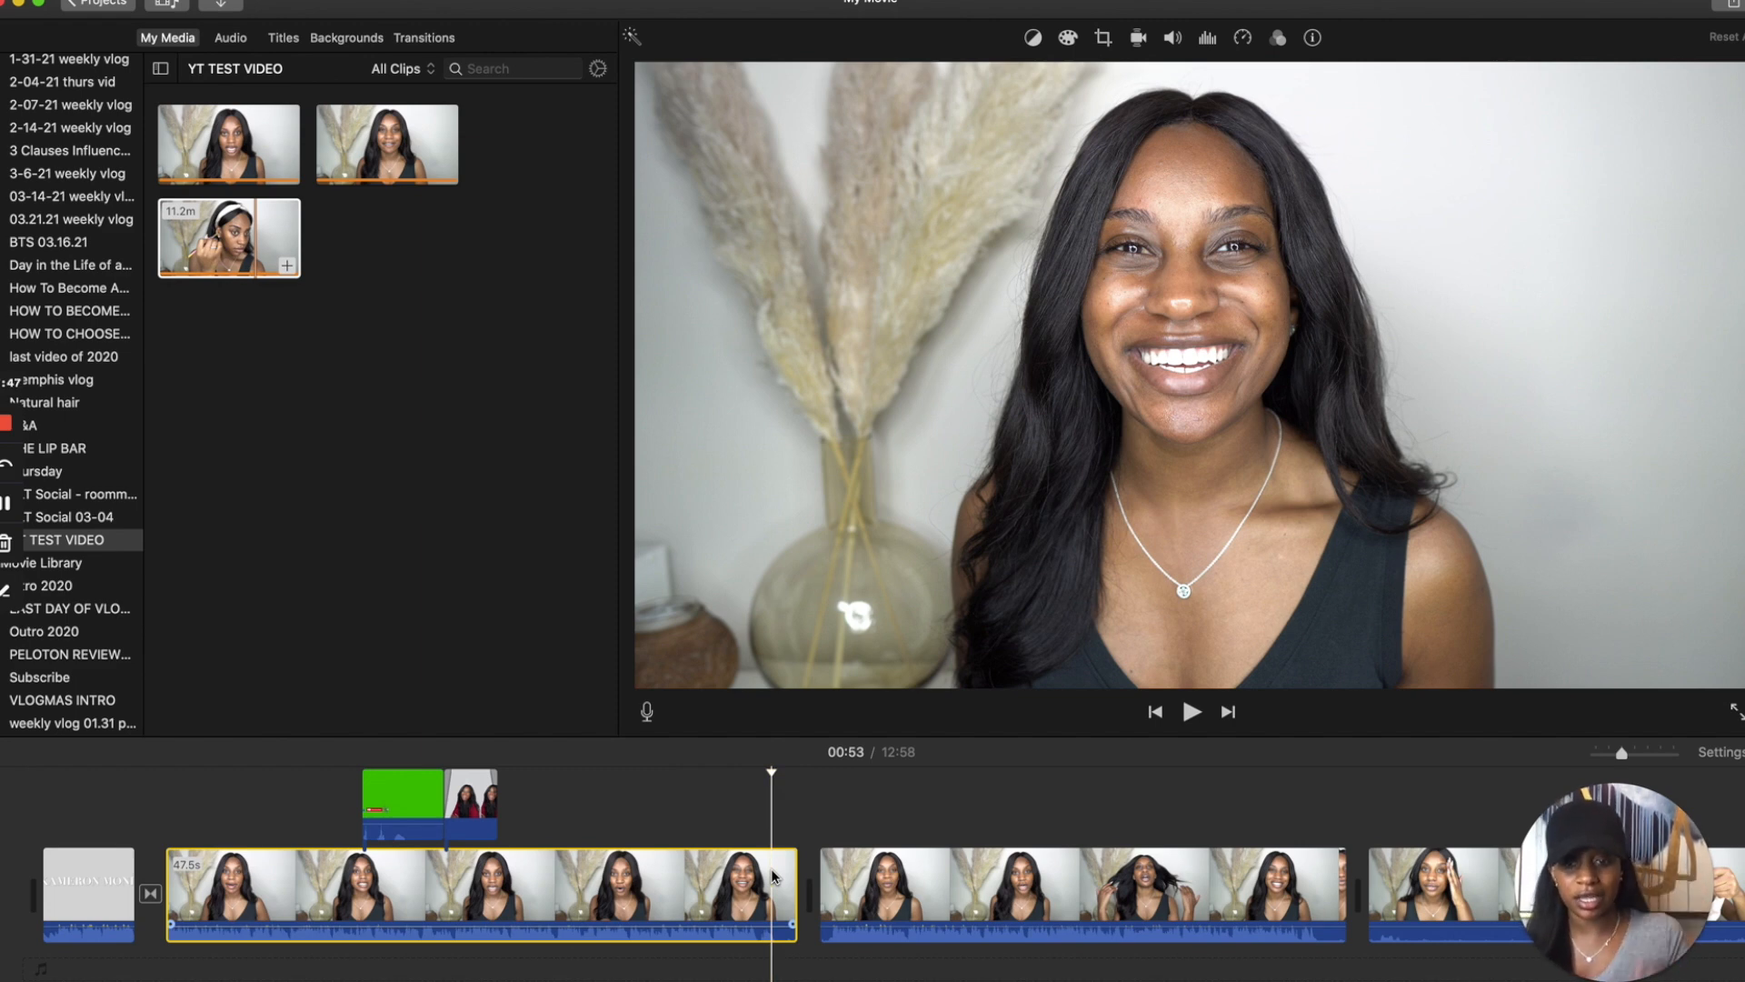
key(super+b)
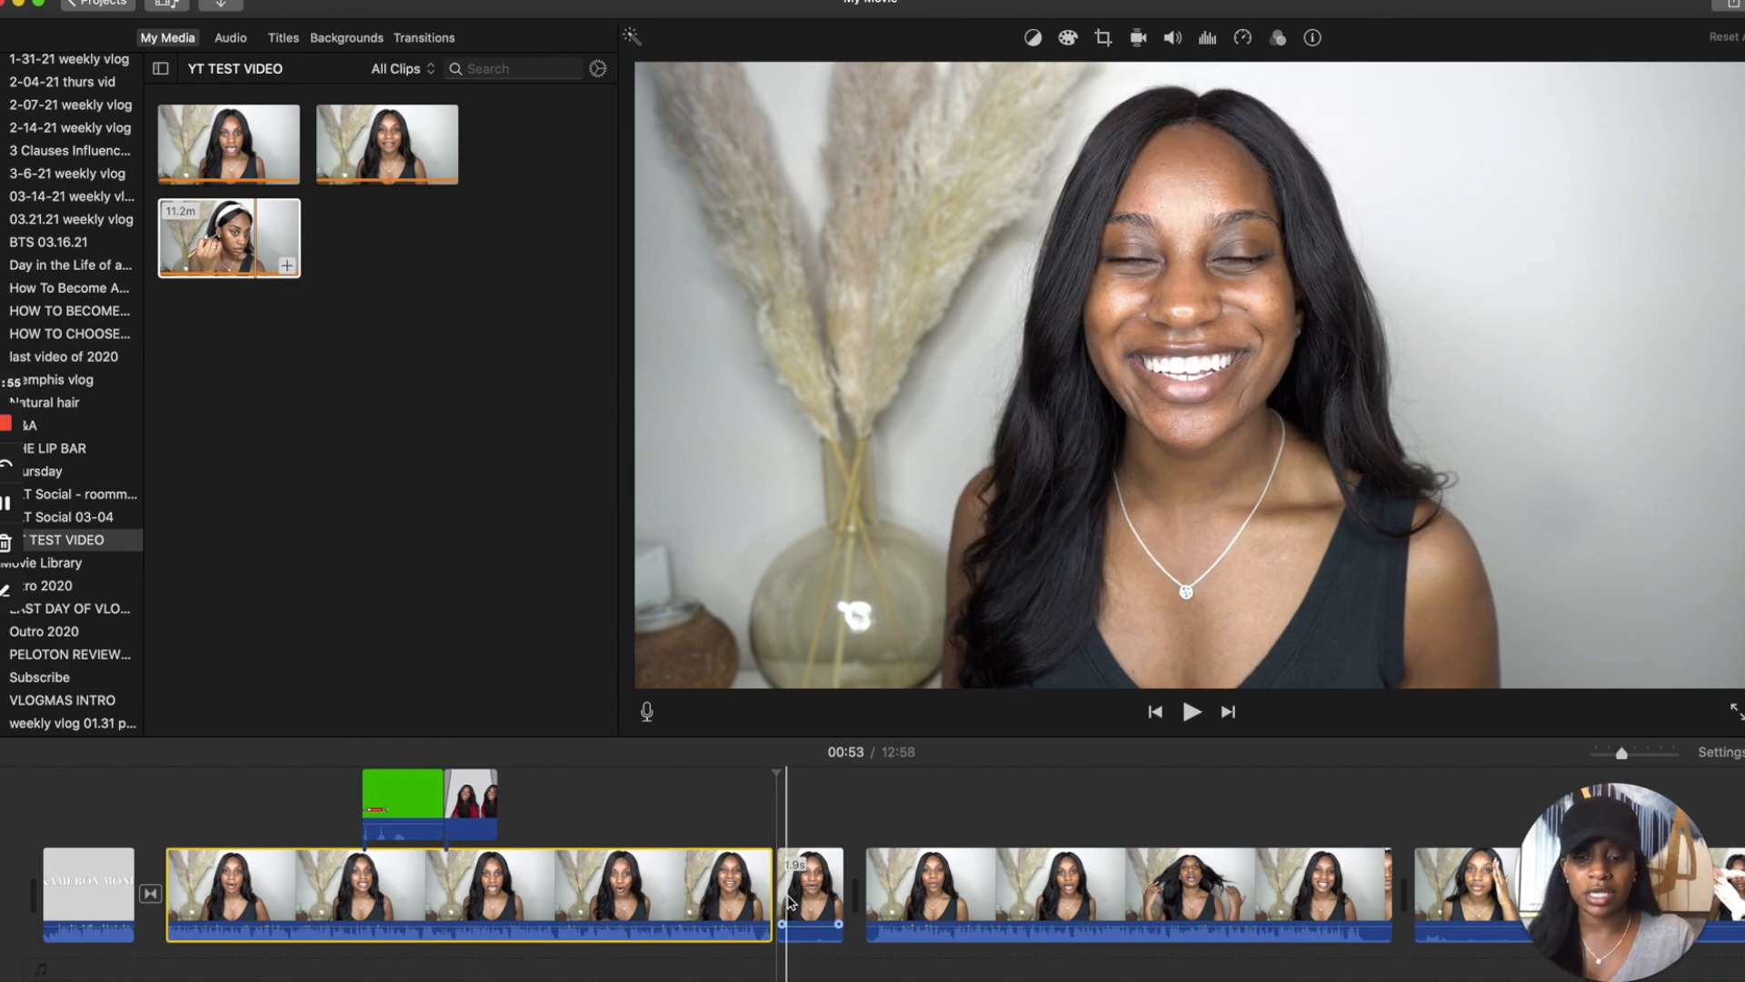
key(super+z)
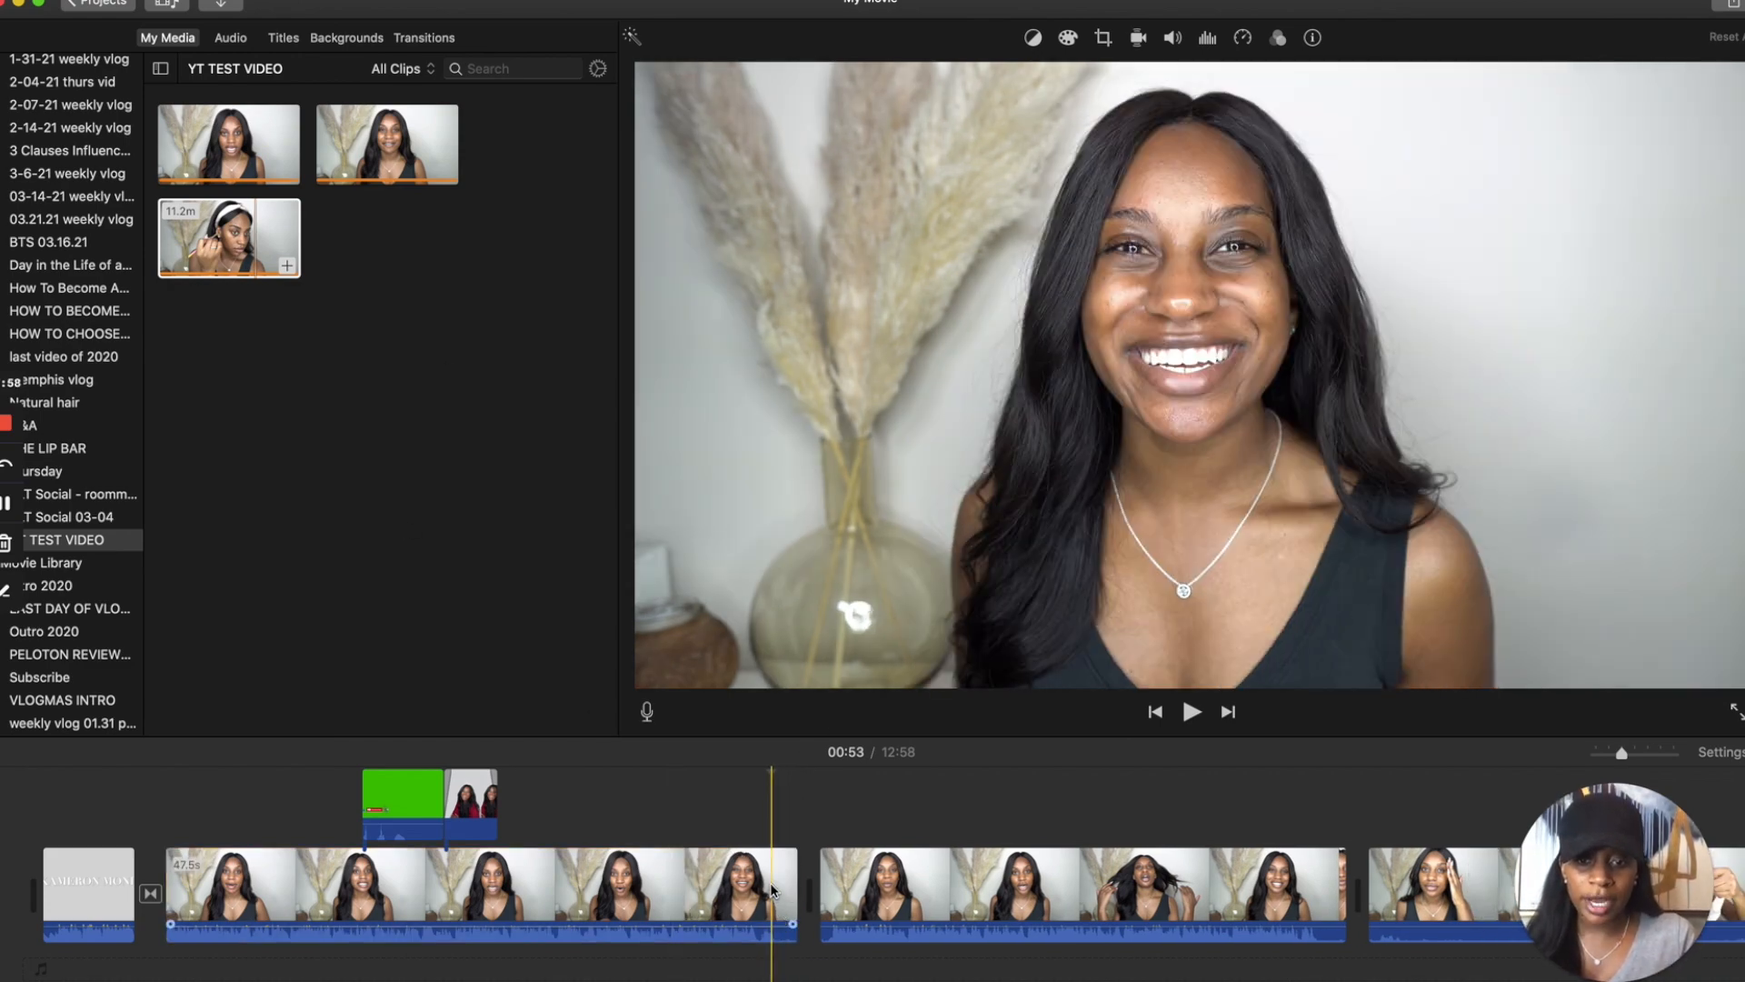
Split the first talking clip at 00:53, just before its unwanted ending.
click(772, 891)
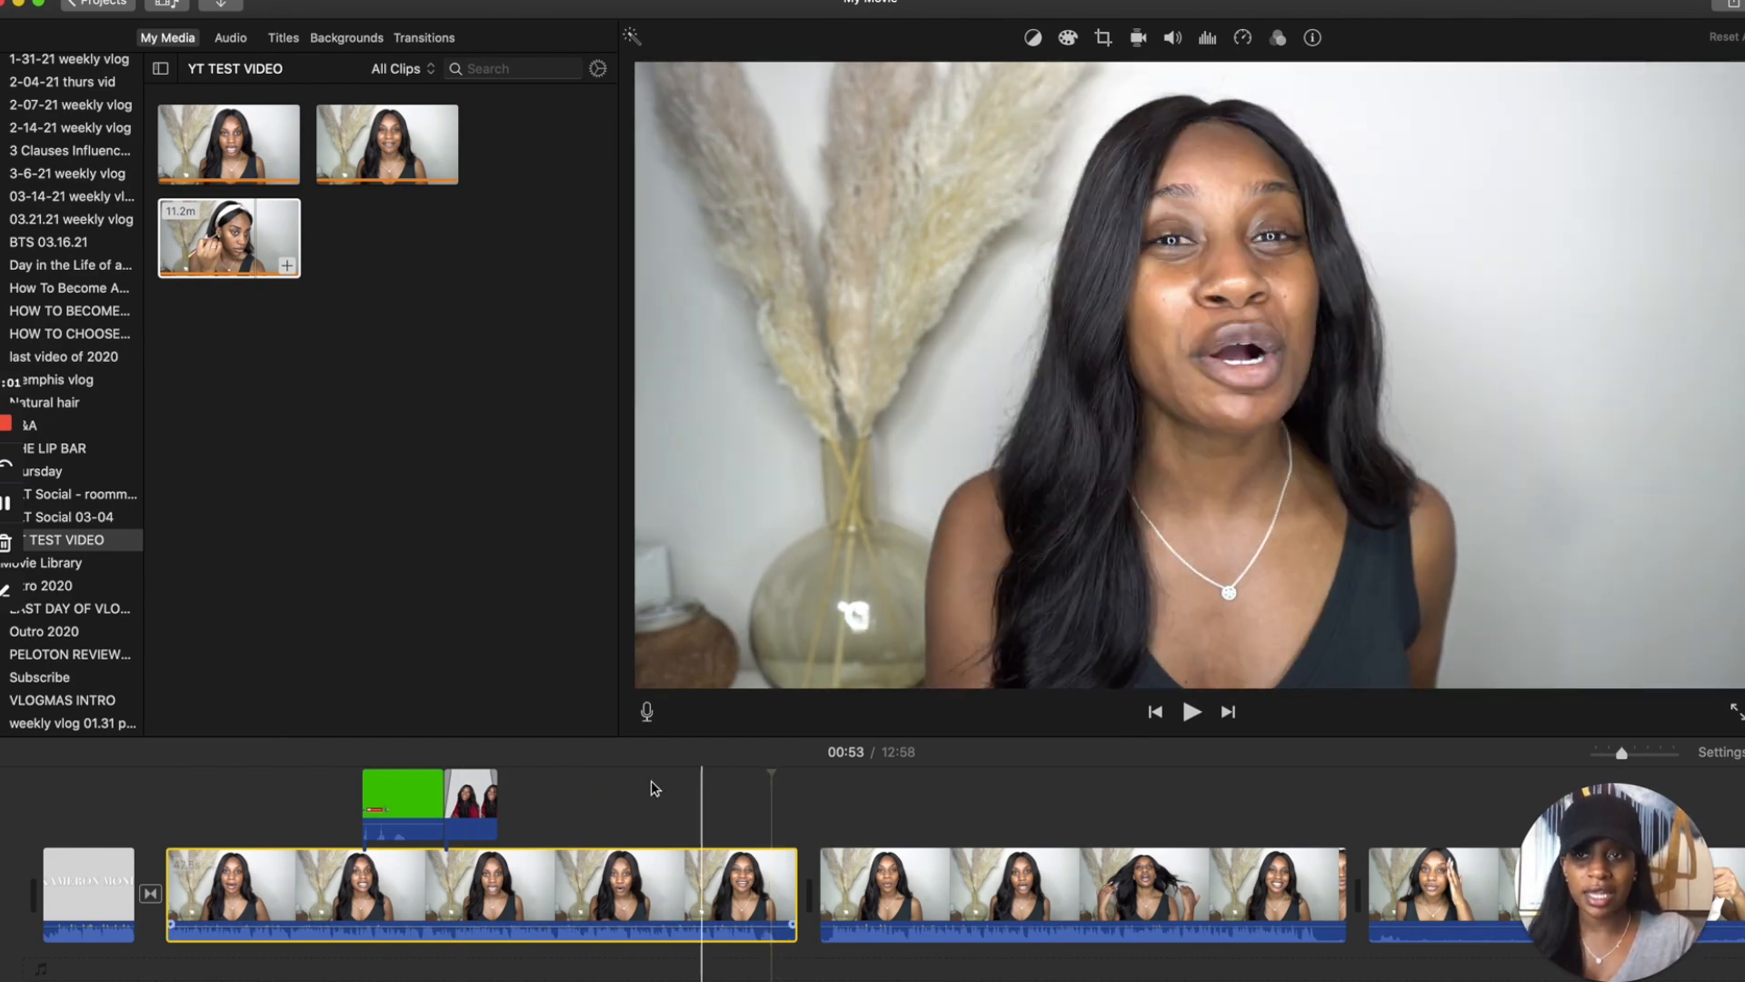
click(250, 0)
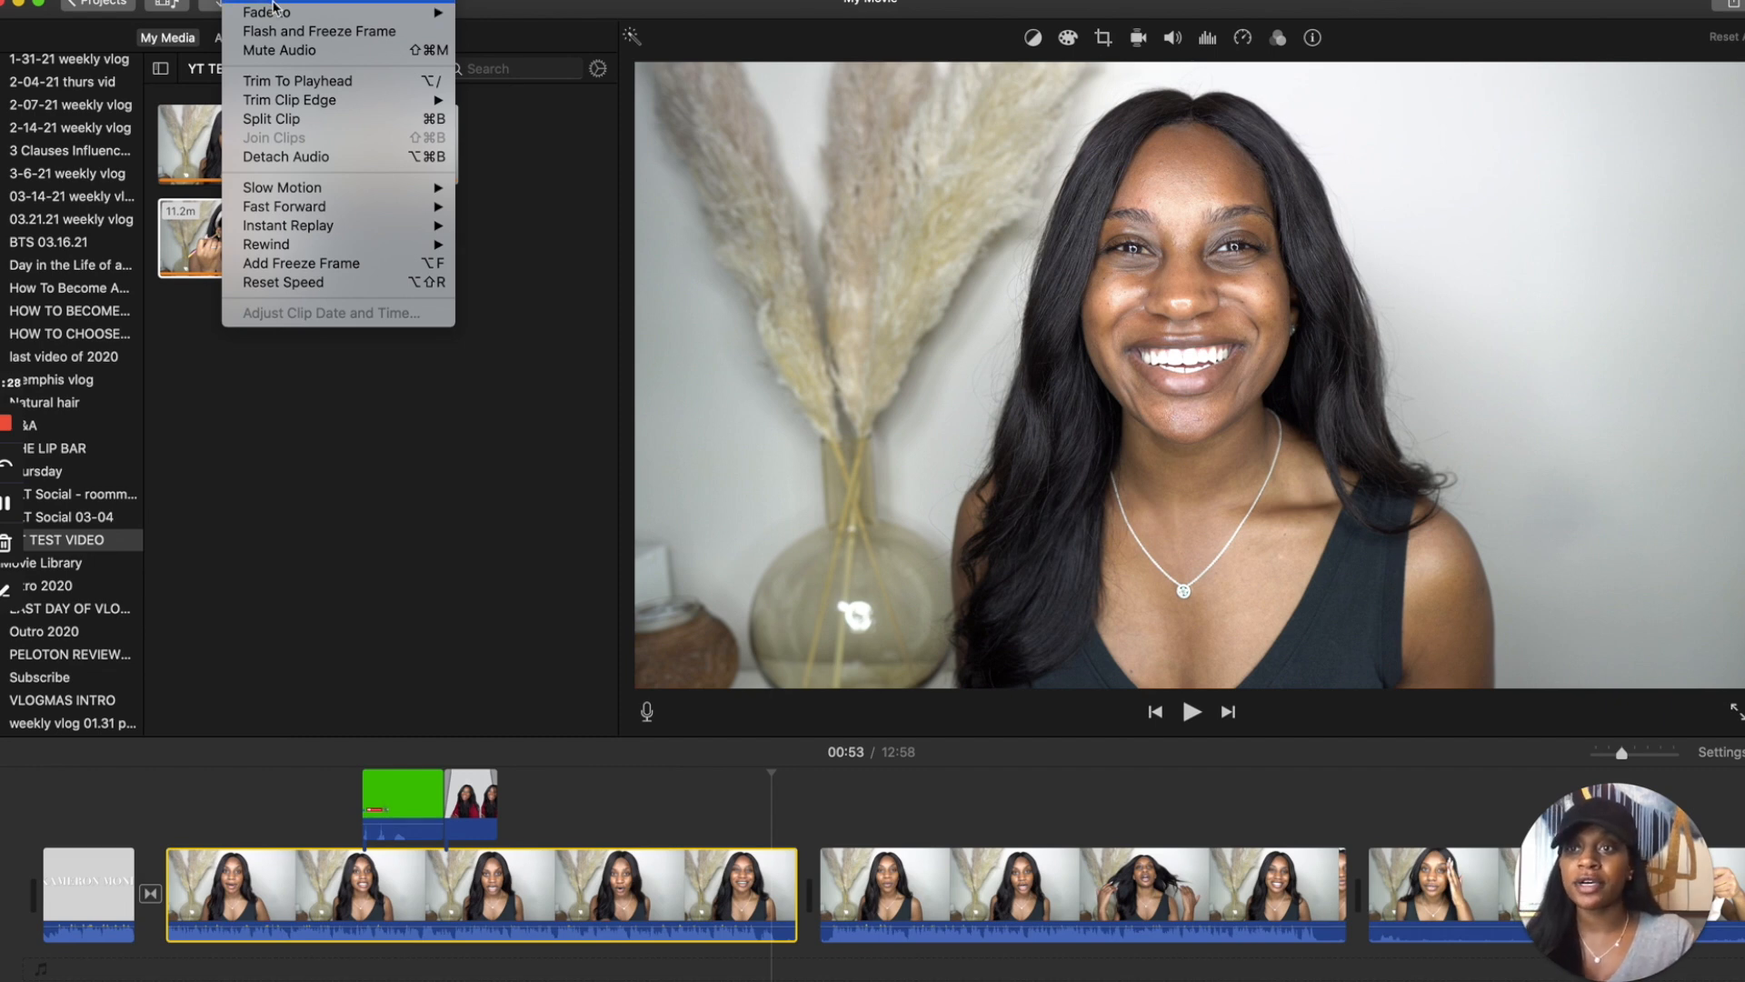
mouse_move(286, 214)
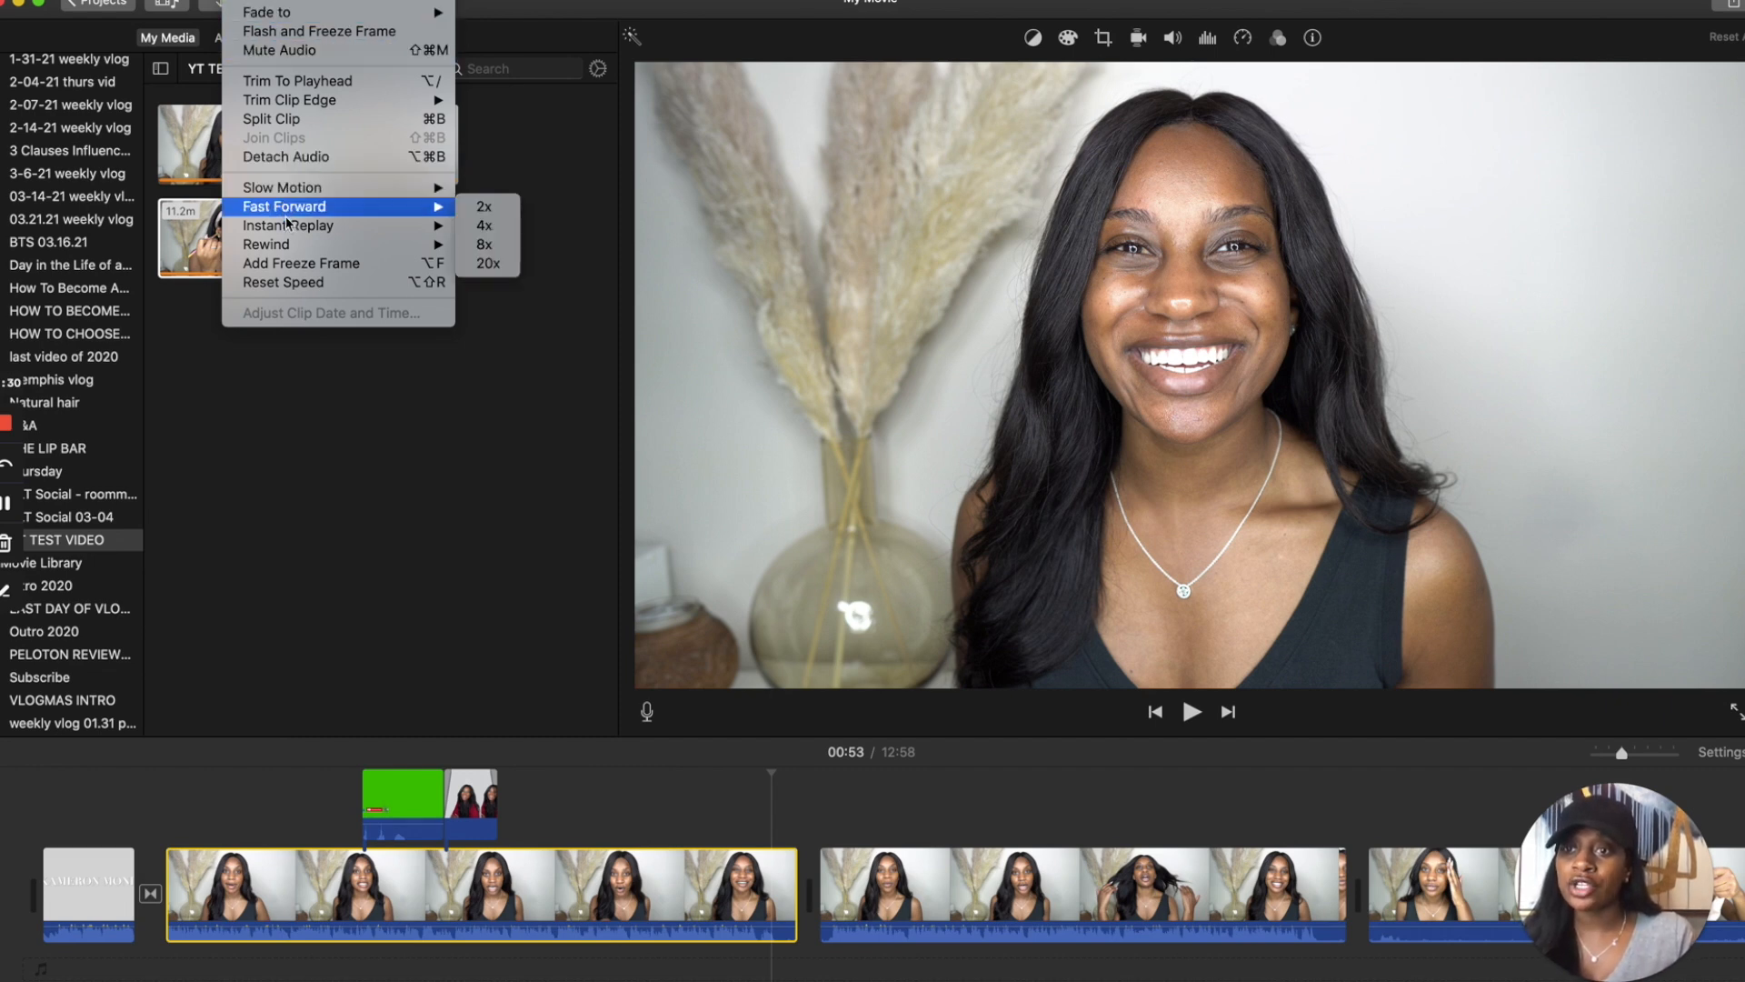
click(322, 119)
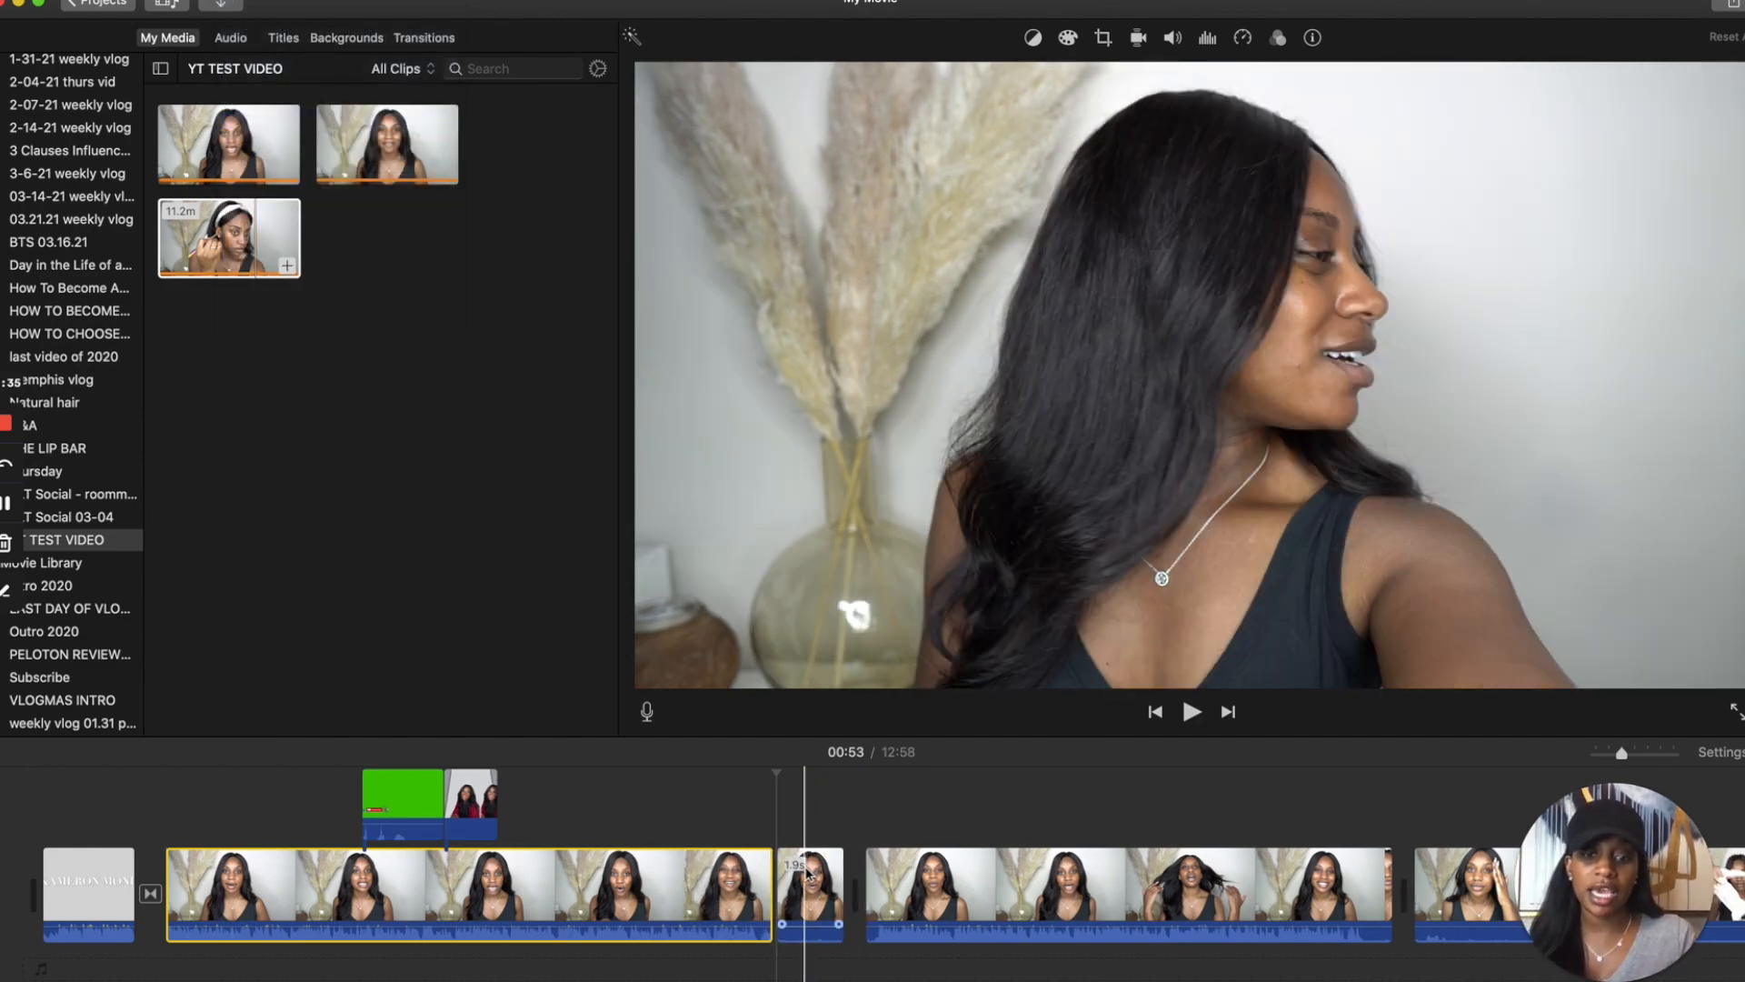
Delete the short leftover piece split off the end of the first talking clip.
click(808, 872)
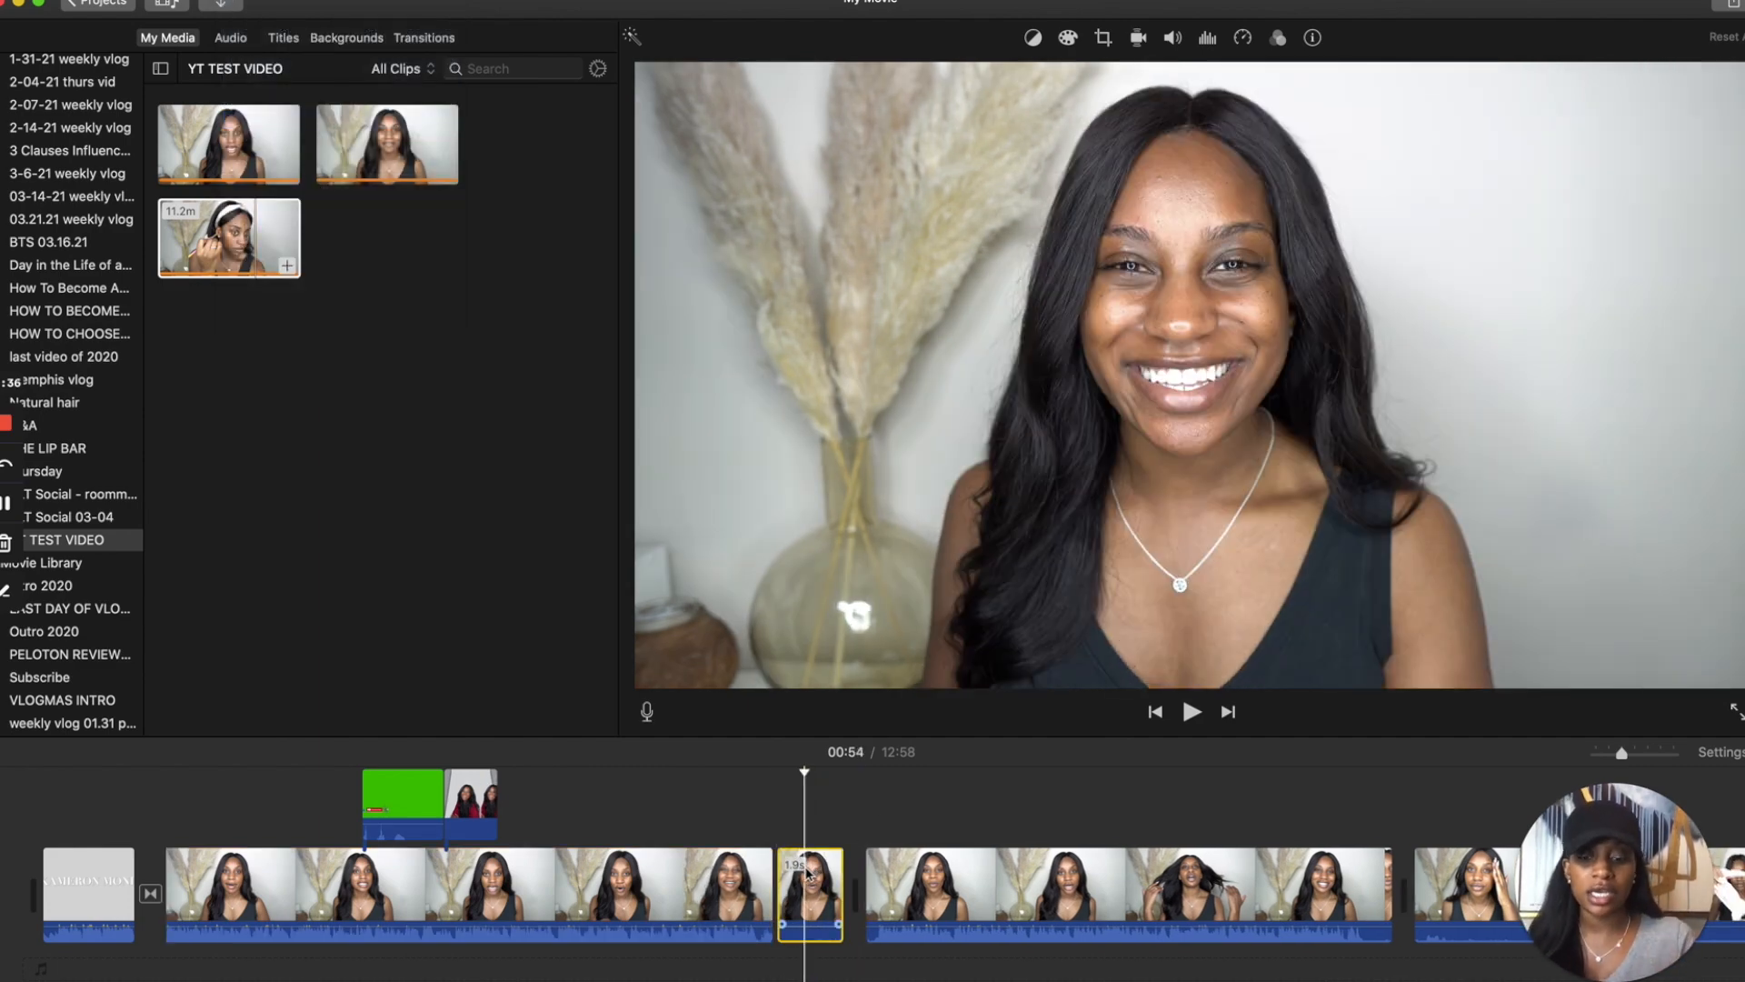
click(248, 2)
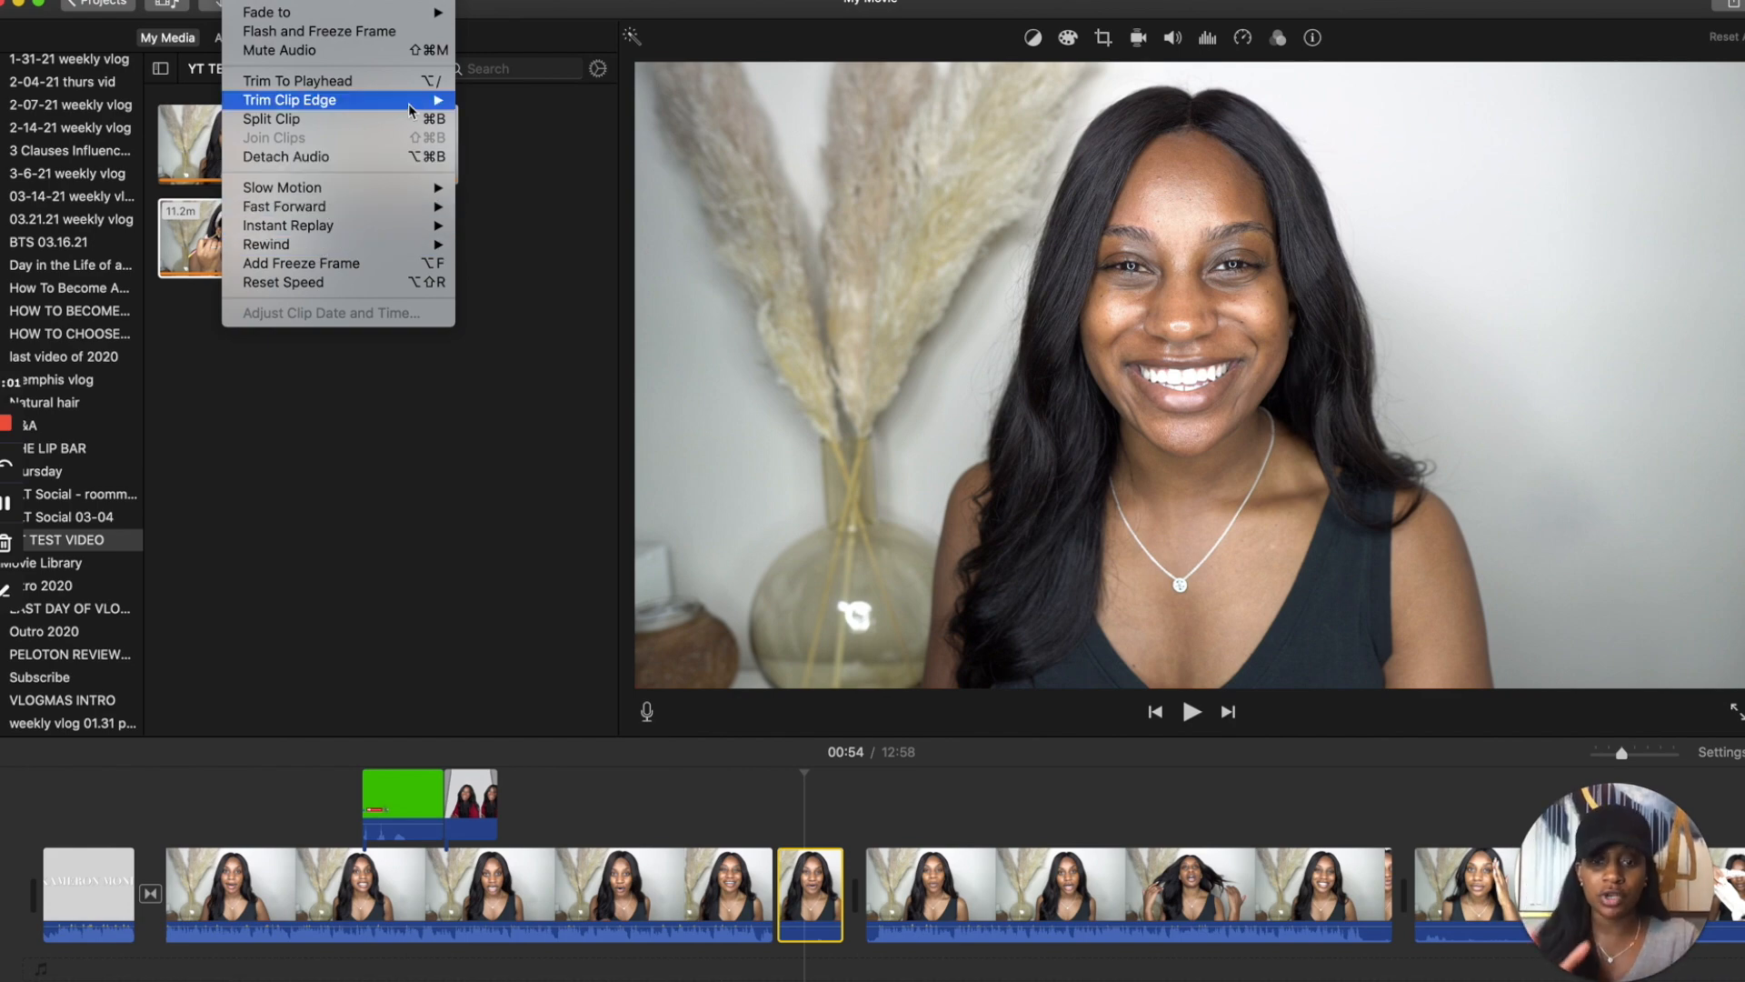
click(829, 936)
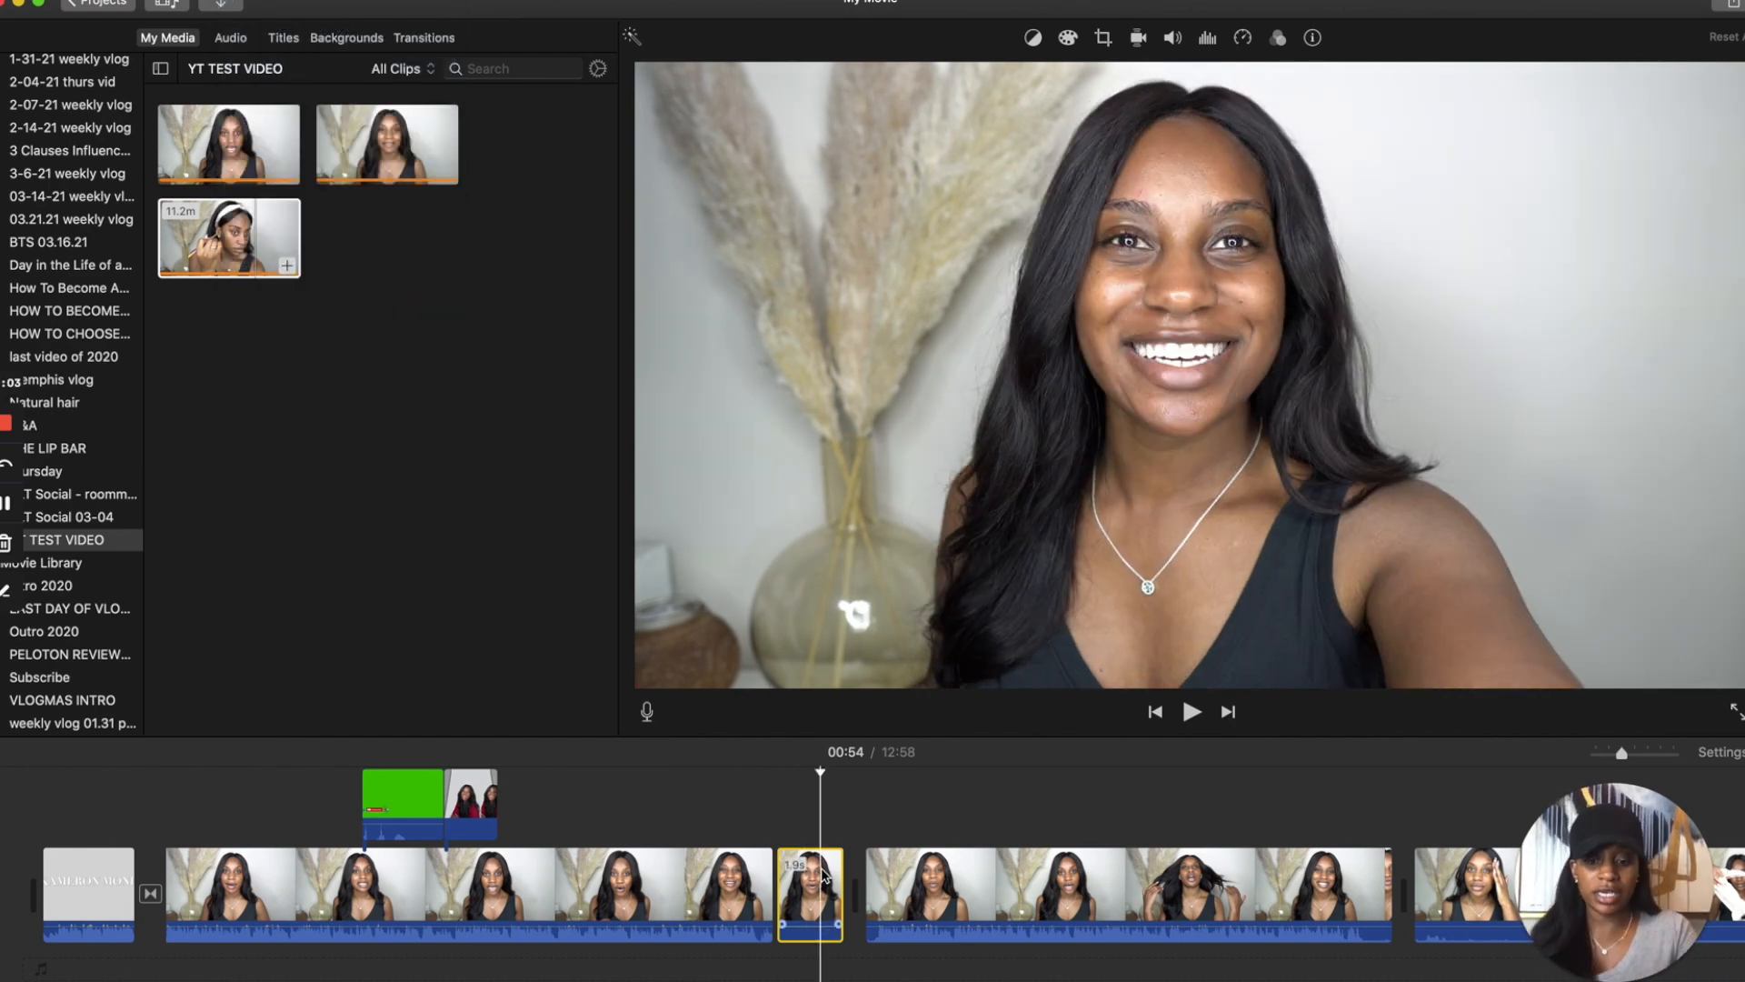
key(Delete)
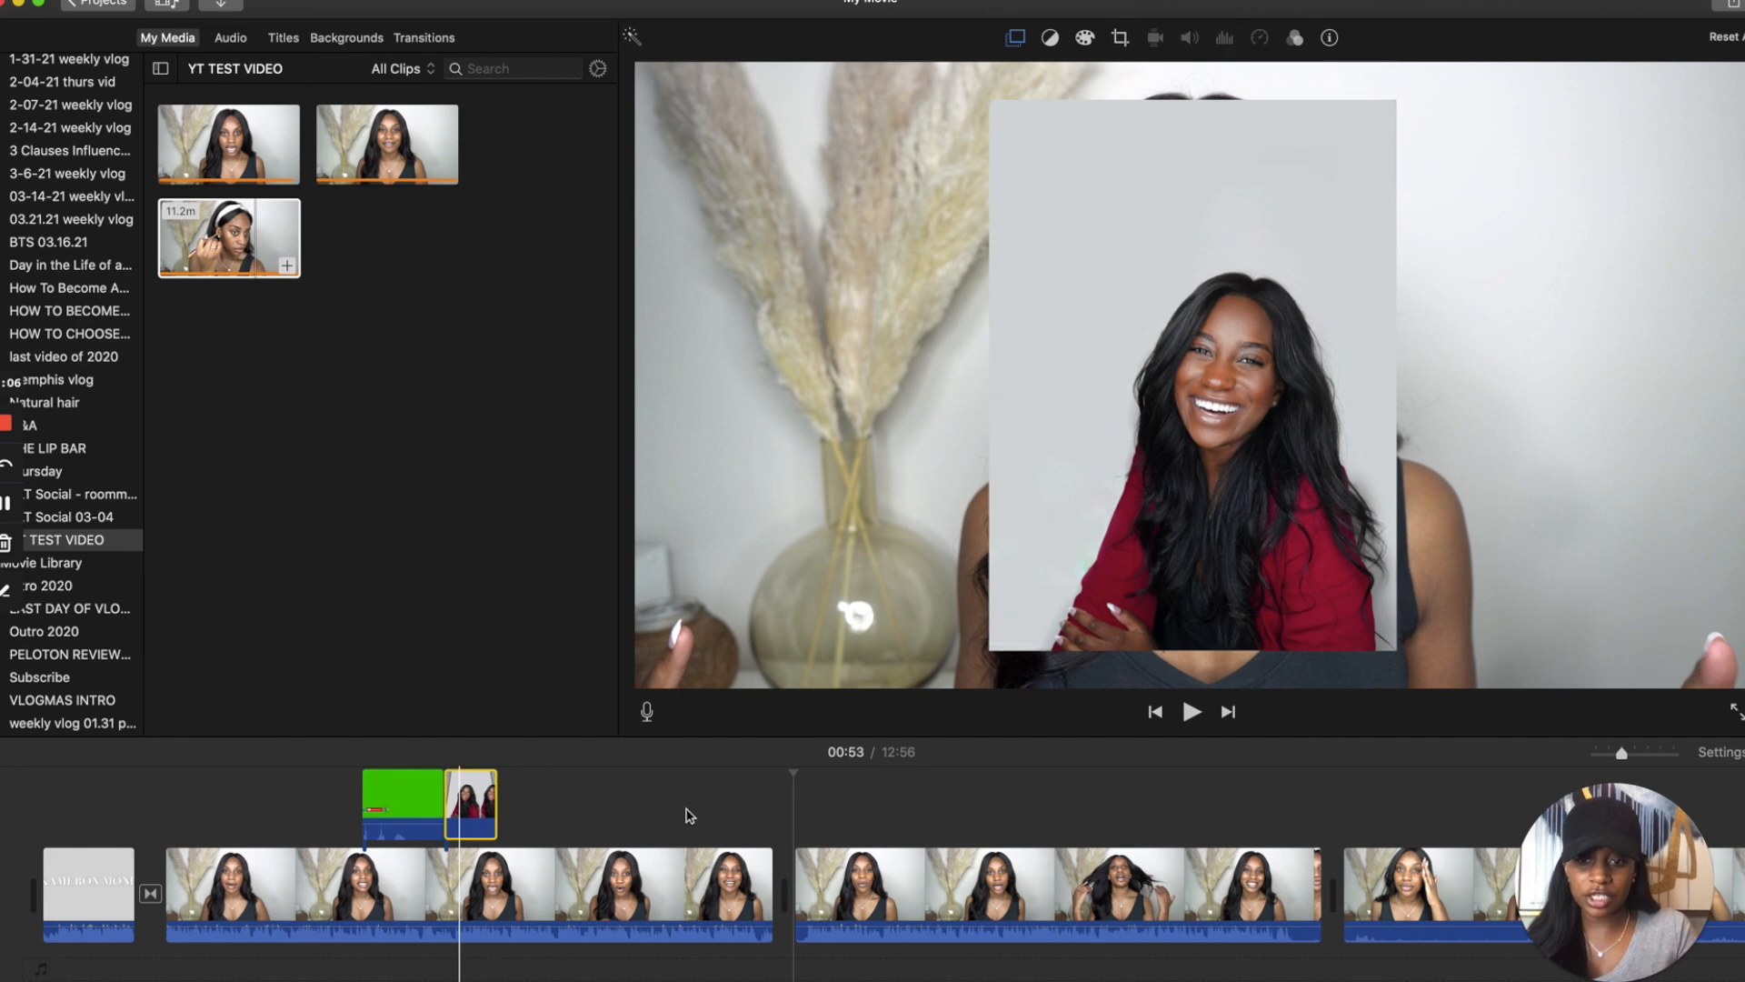
Move the photo overlay above the end of the first talking clip and split that clip at 00:49, near the photo's start.
drag(464, 809, 741, 809)
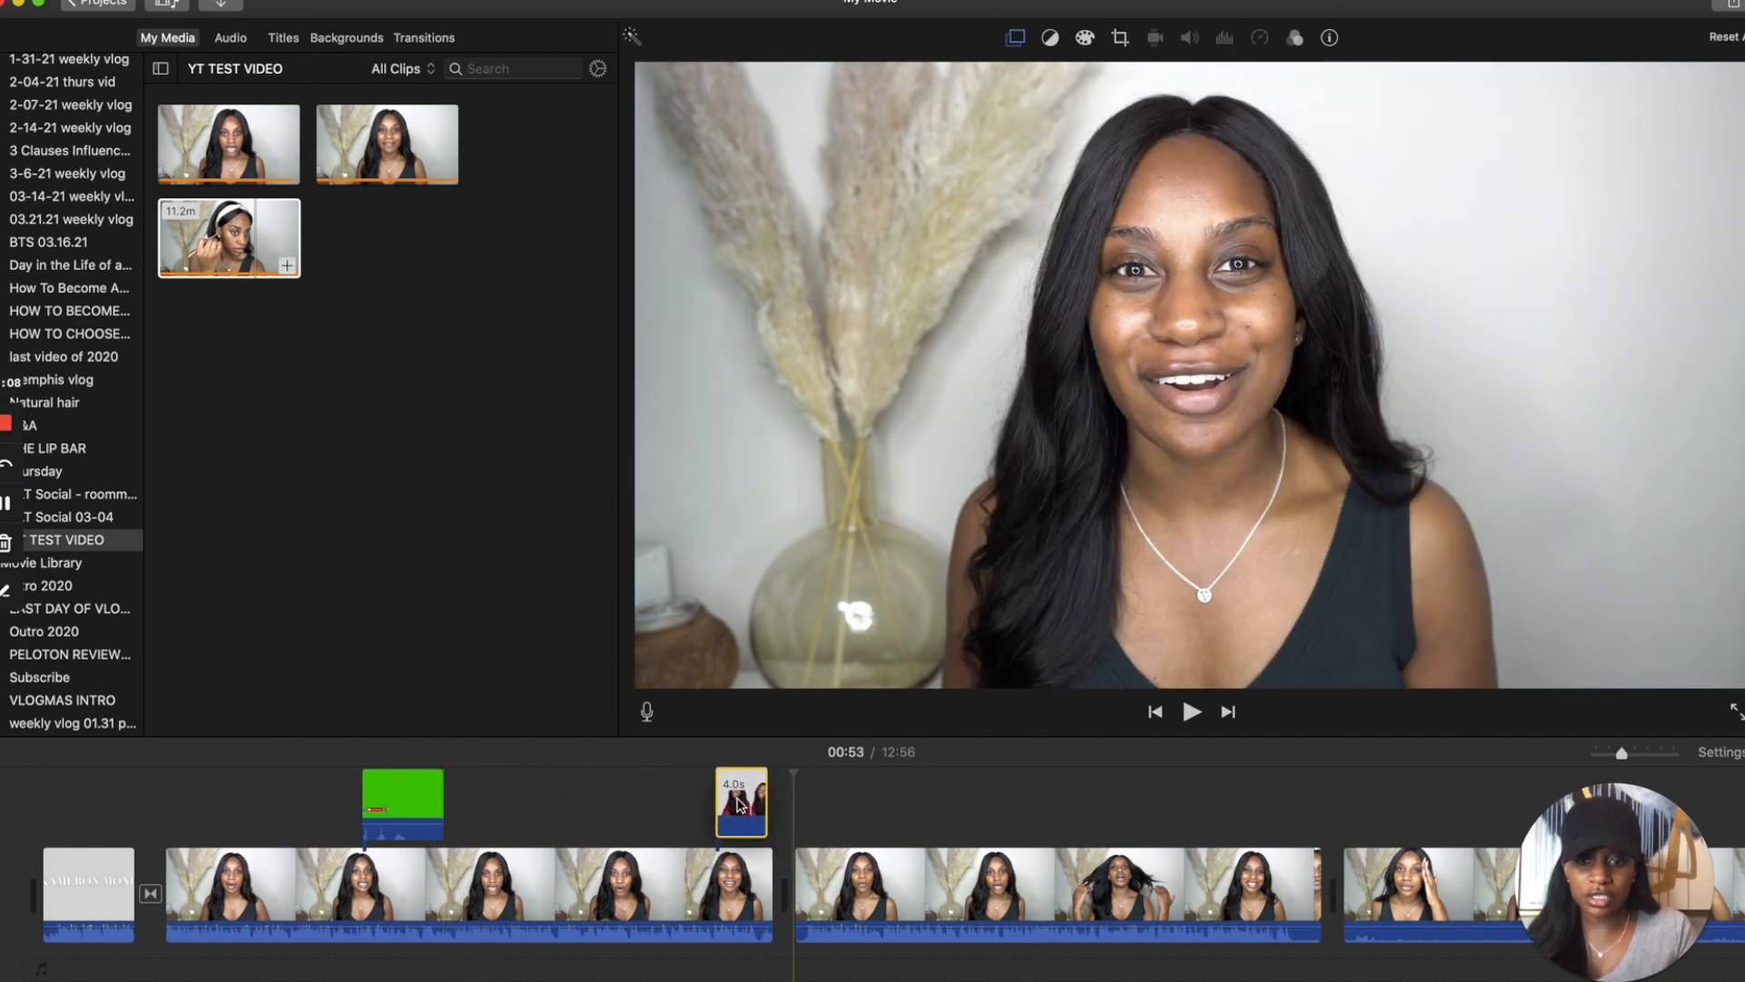
click(723, 887)
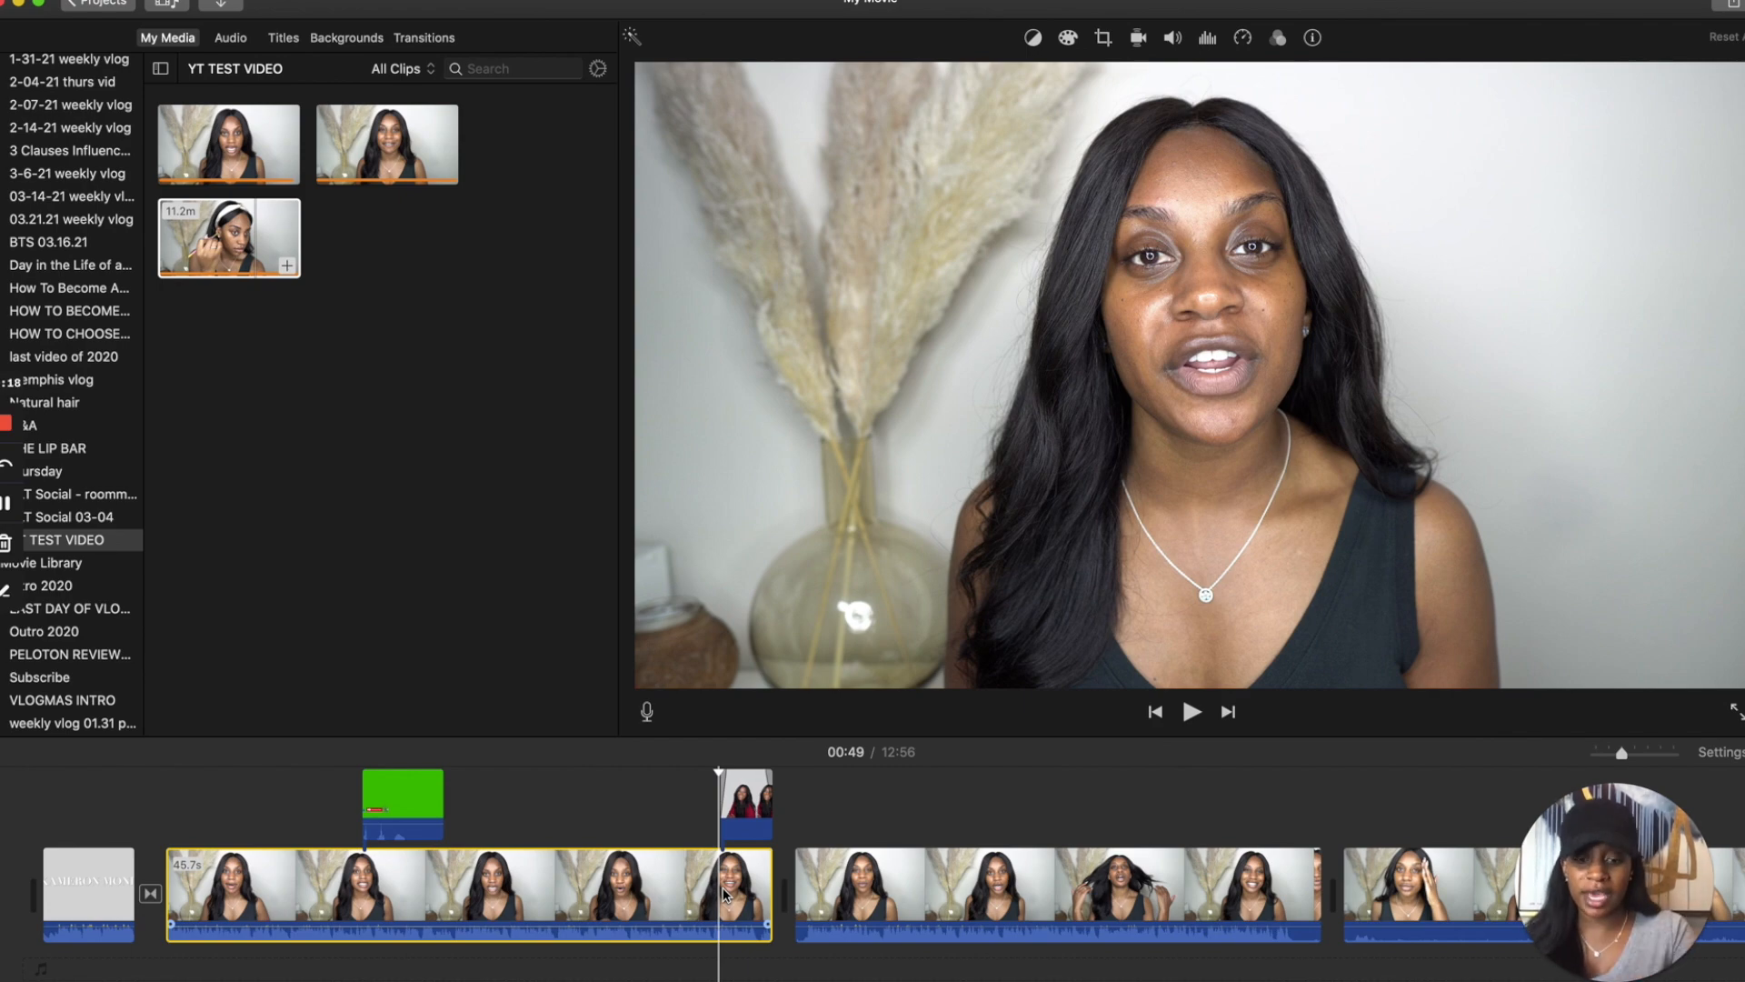
key(super+b)
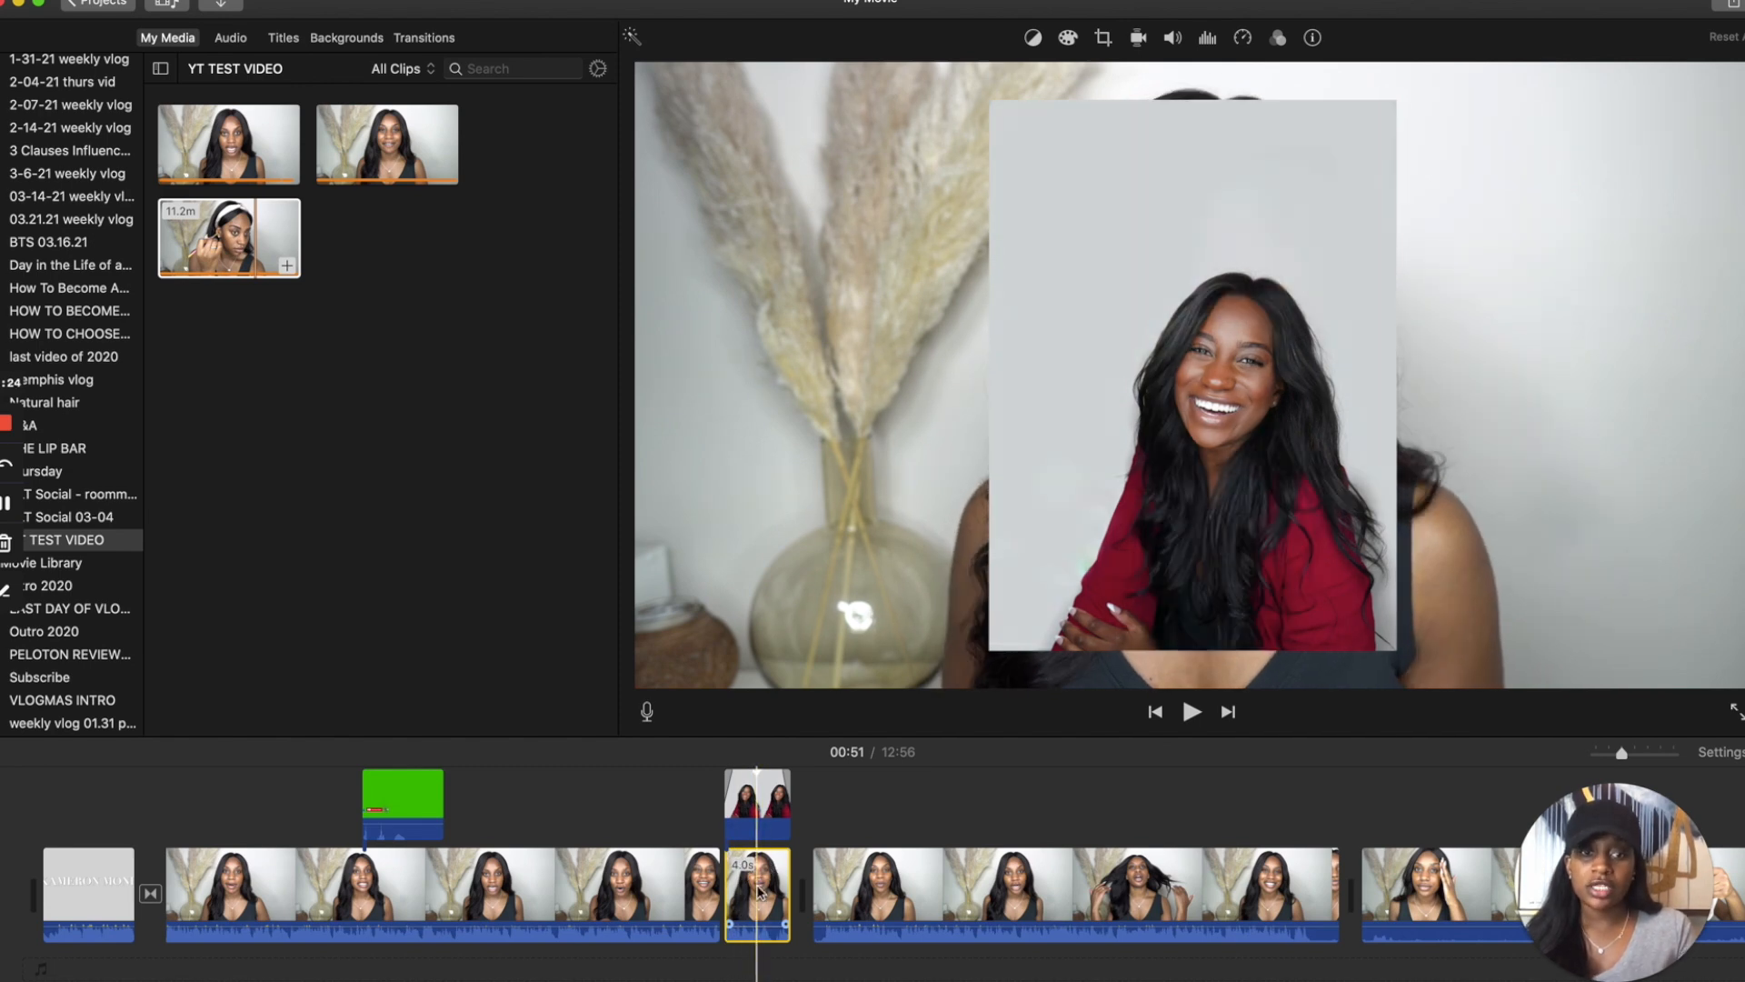
Detach the audio from the short clip beneath the photo and shift the detached audio slightly earlier.
click(238, 0)
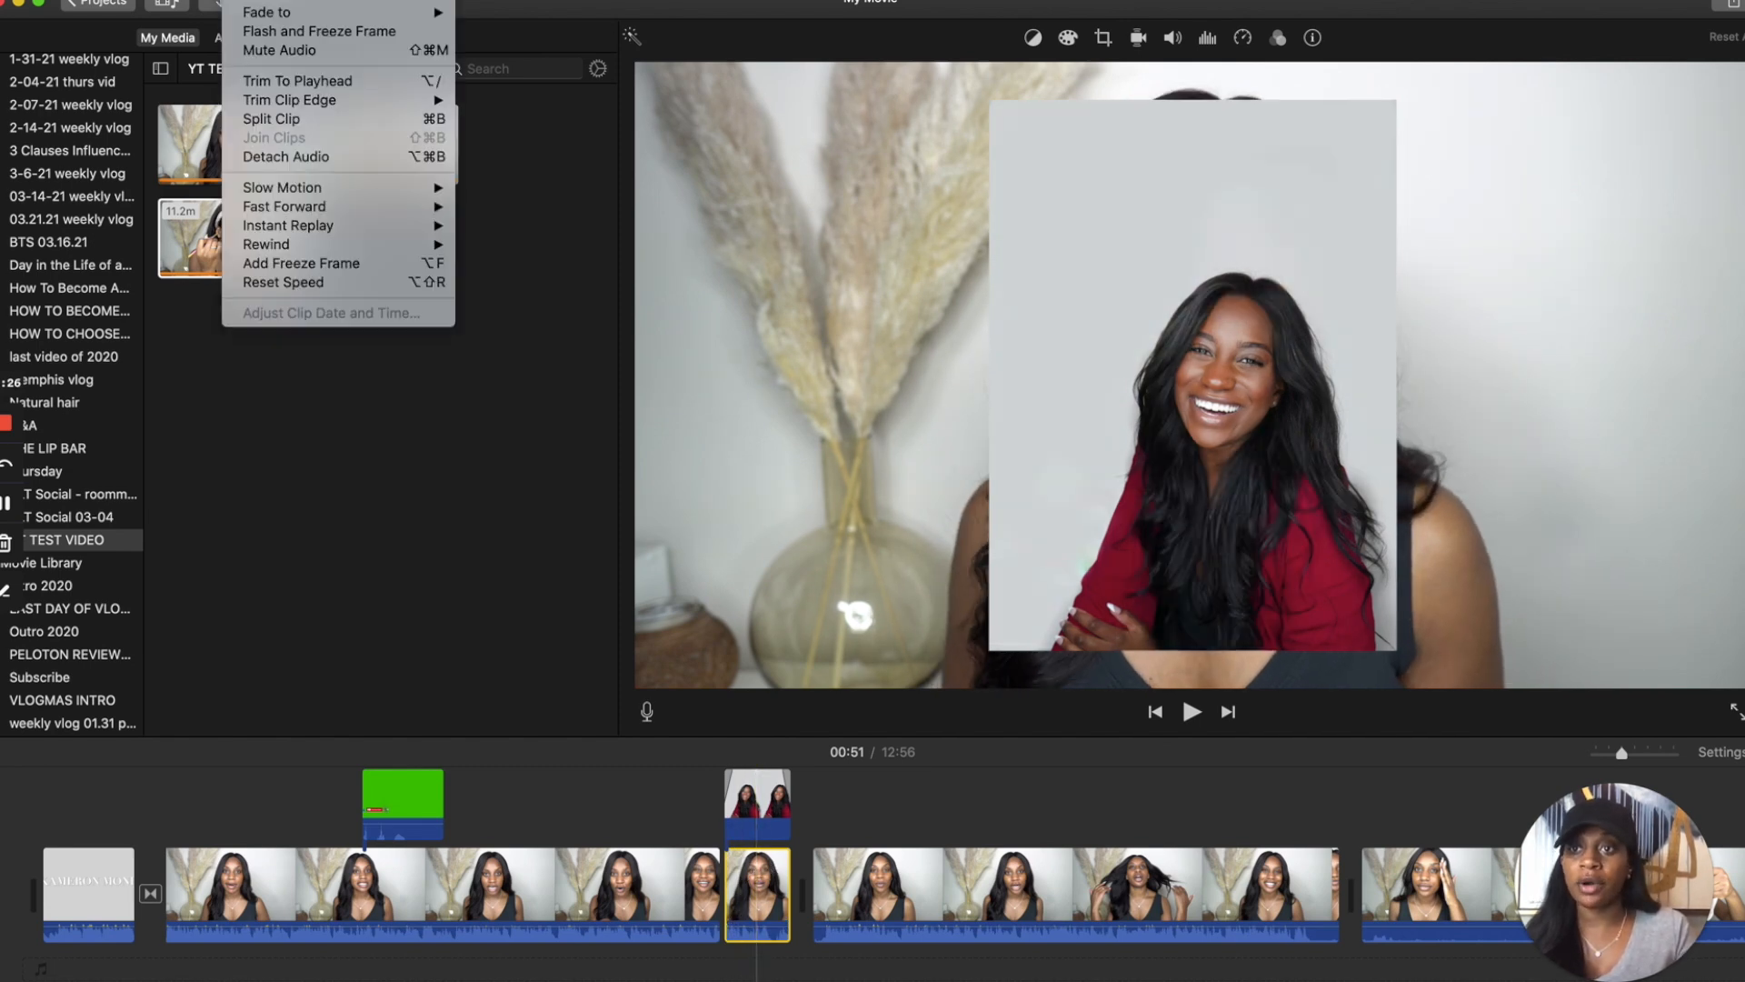
click(312, 160)
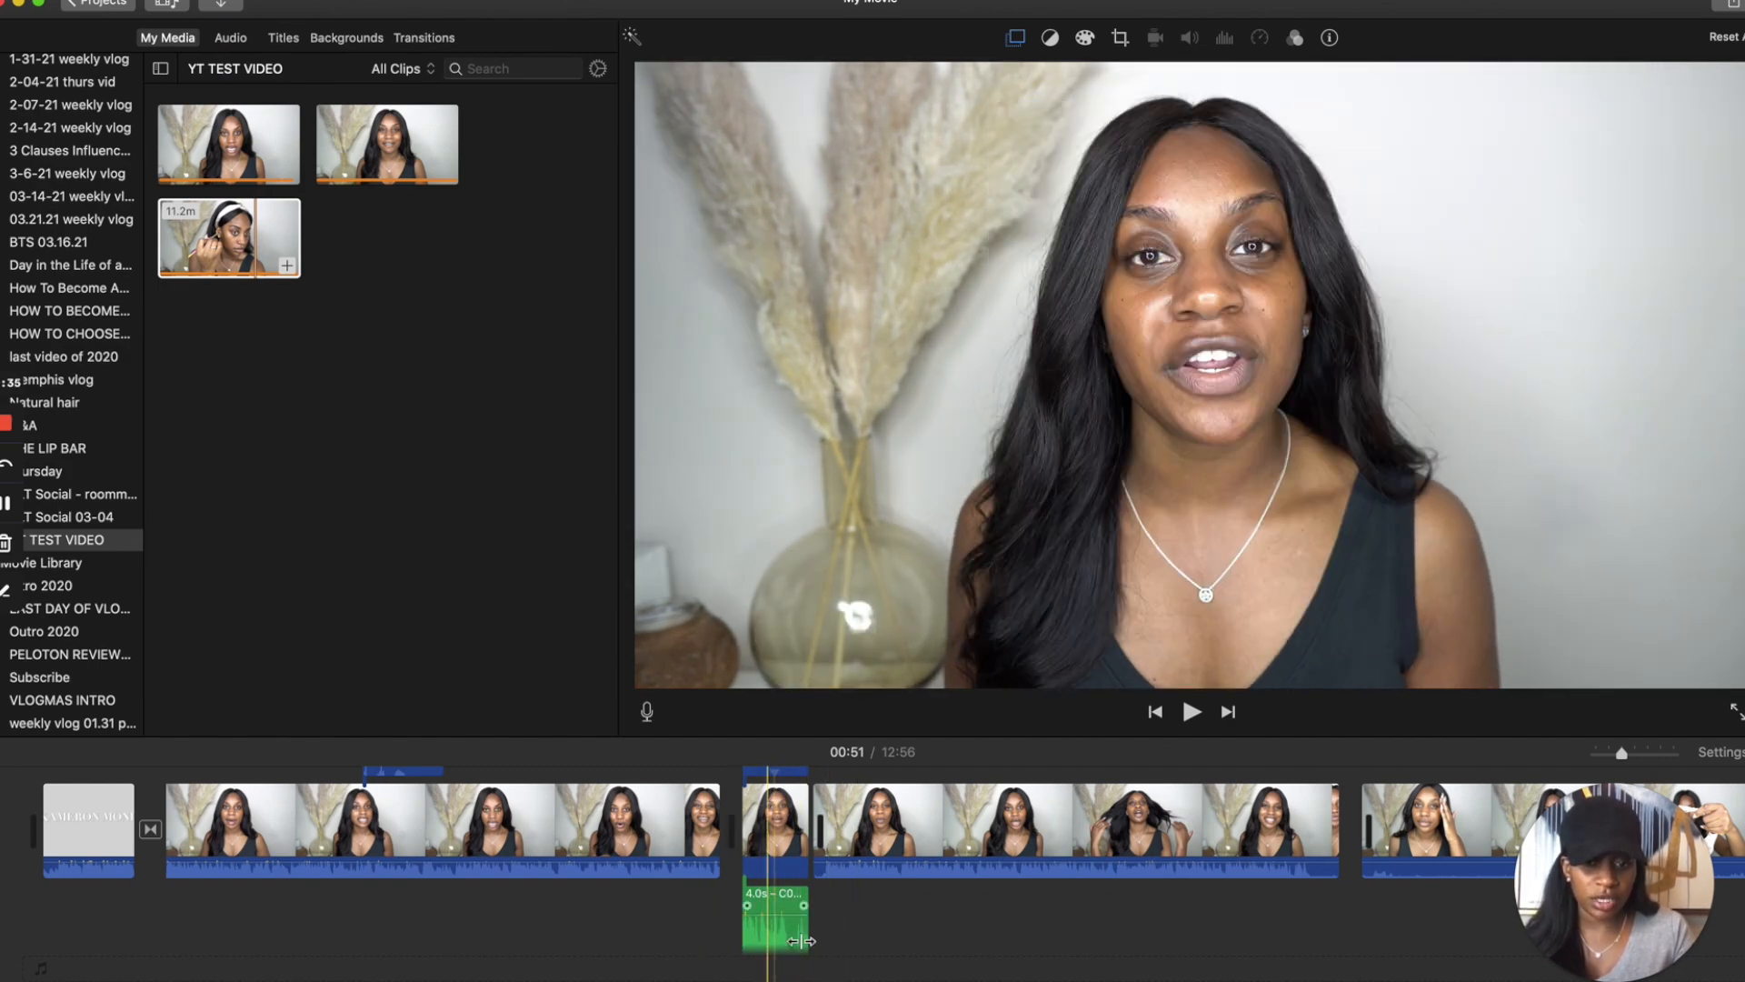
click(773, 826)
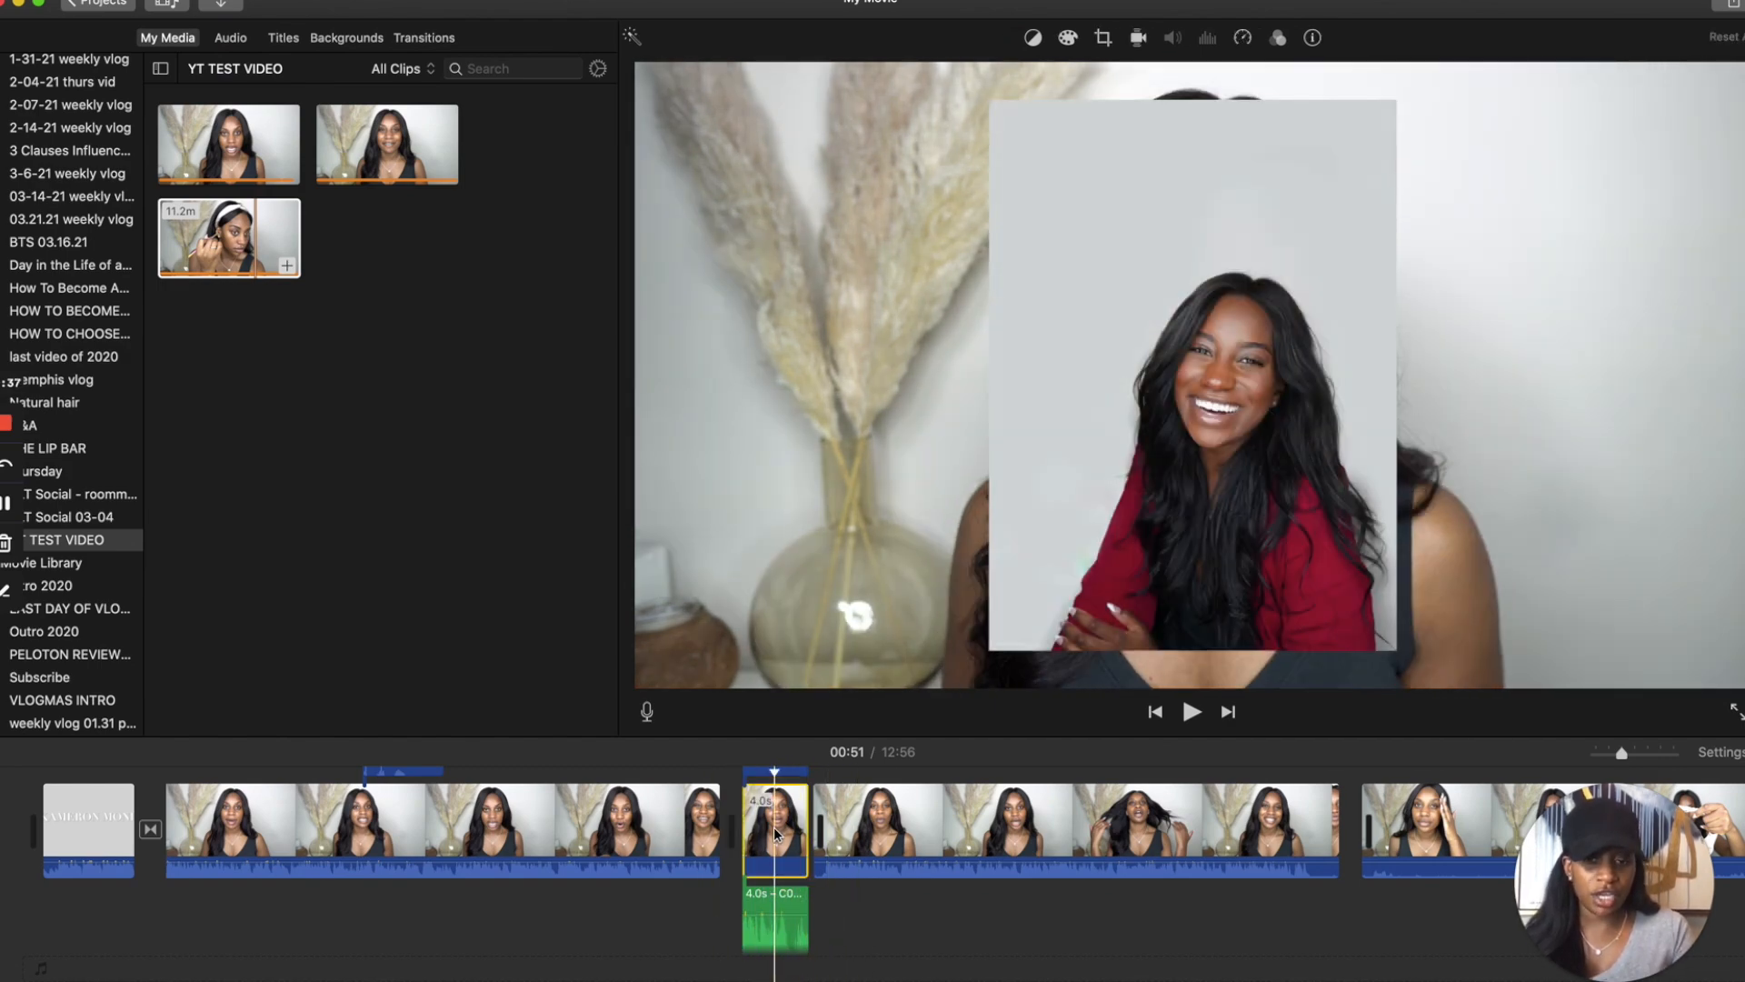
mouse_move(774, 903)
mouse_down()
mouse_move(1099, 909)
mouse_move(559, 940)
mouse_move(818, 927)
mouse_move(747, 918)
mouse_up()
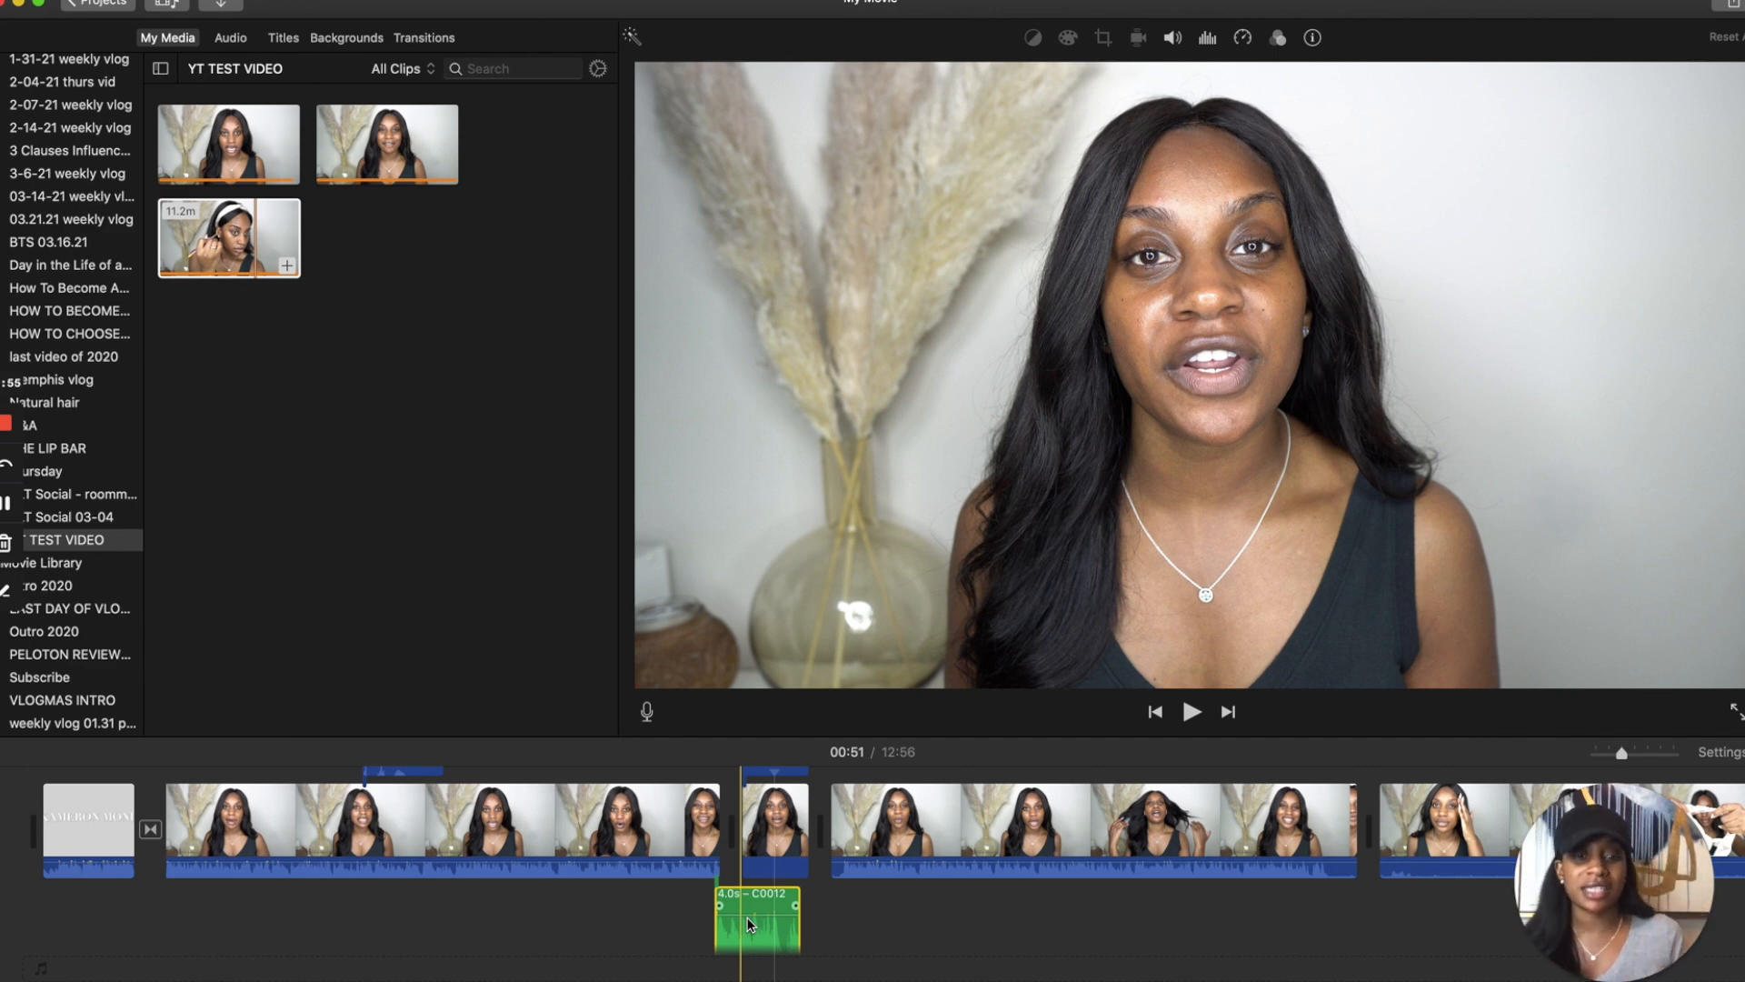
Remove the short clip beneath the photo and put the photo in its place in the main video track.
click(778, 843)
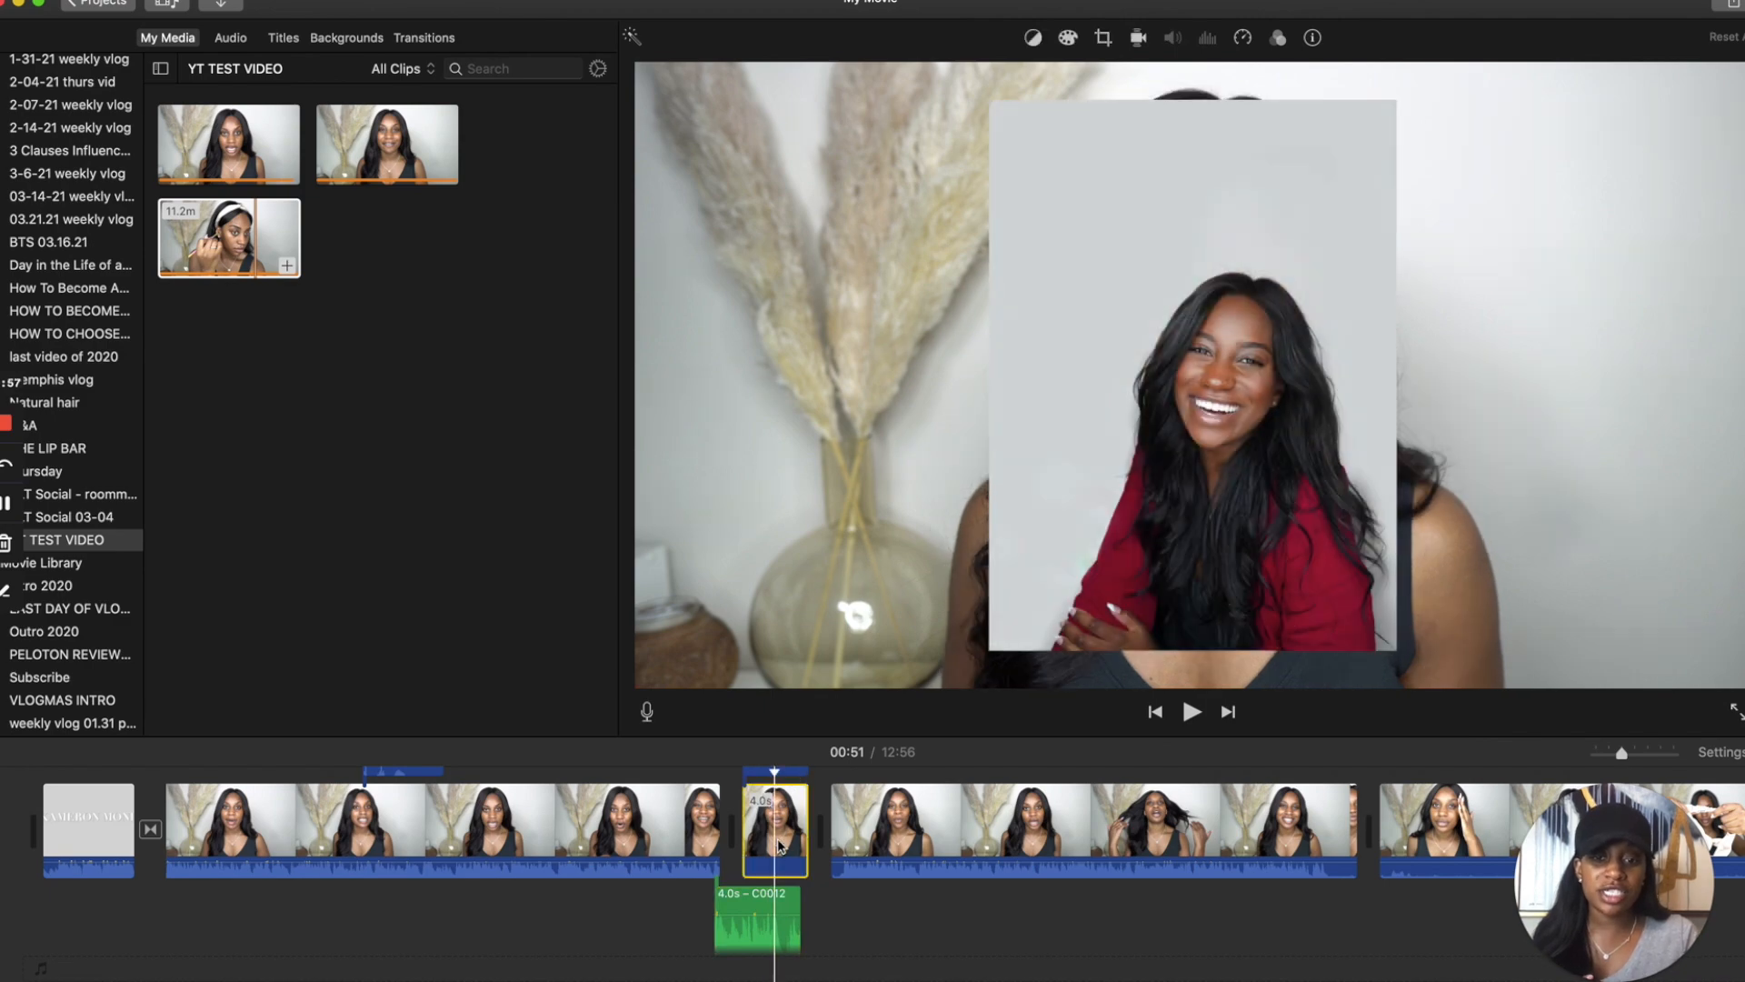
scroll(773, 836, up, 2)
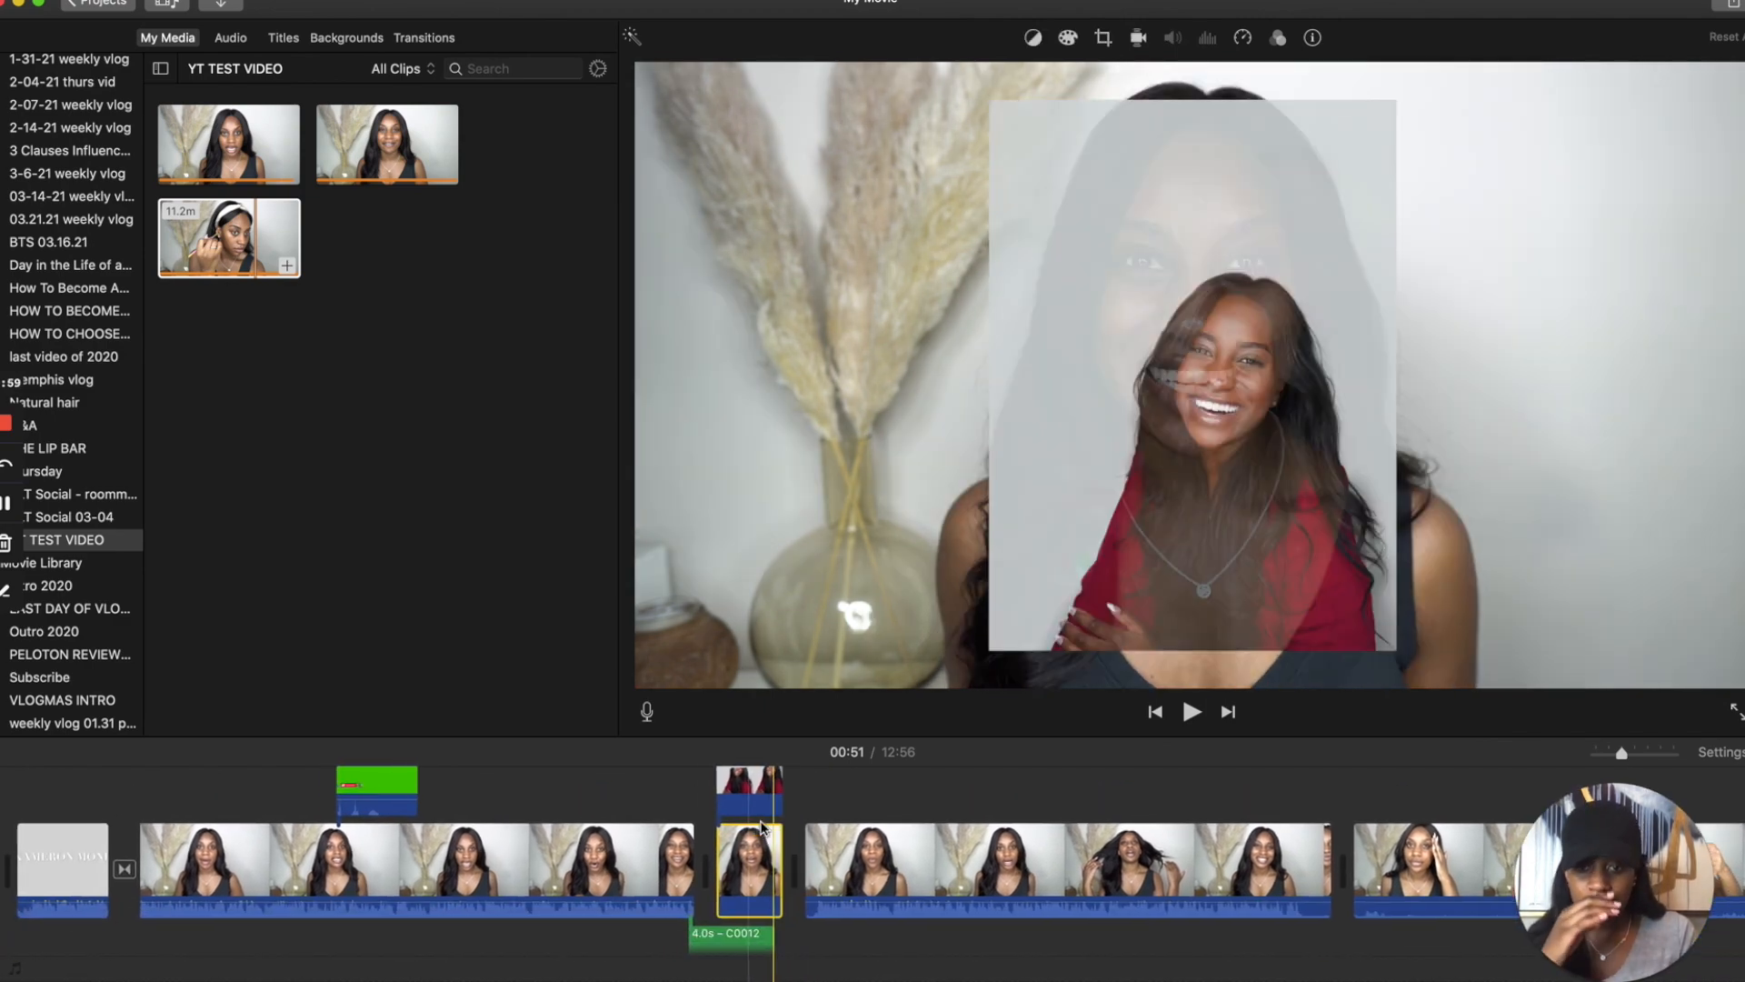
drag(760, 812, 725, 889)
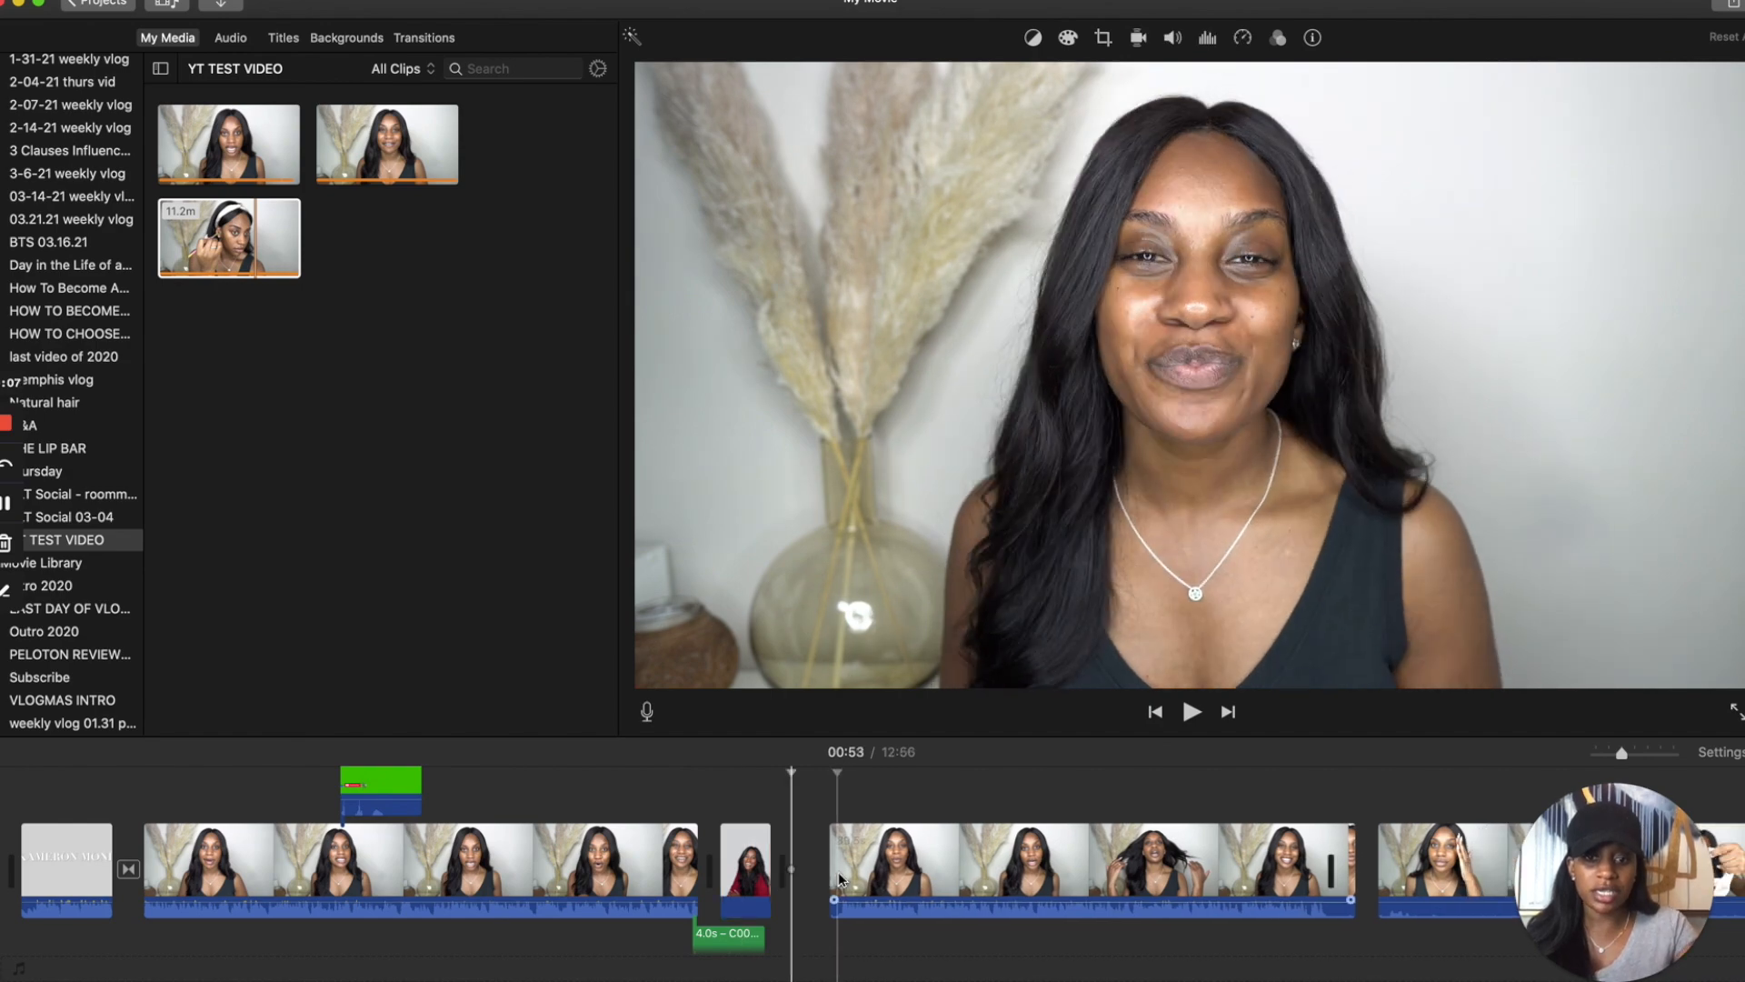
Align the start of the detached audio with the photo in the main track and play back the result.
scroll(718, 900, down, 2)
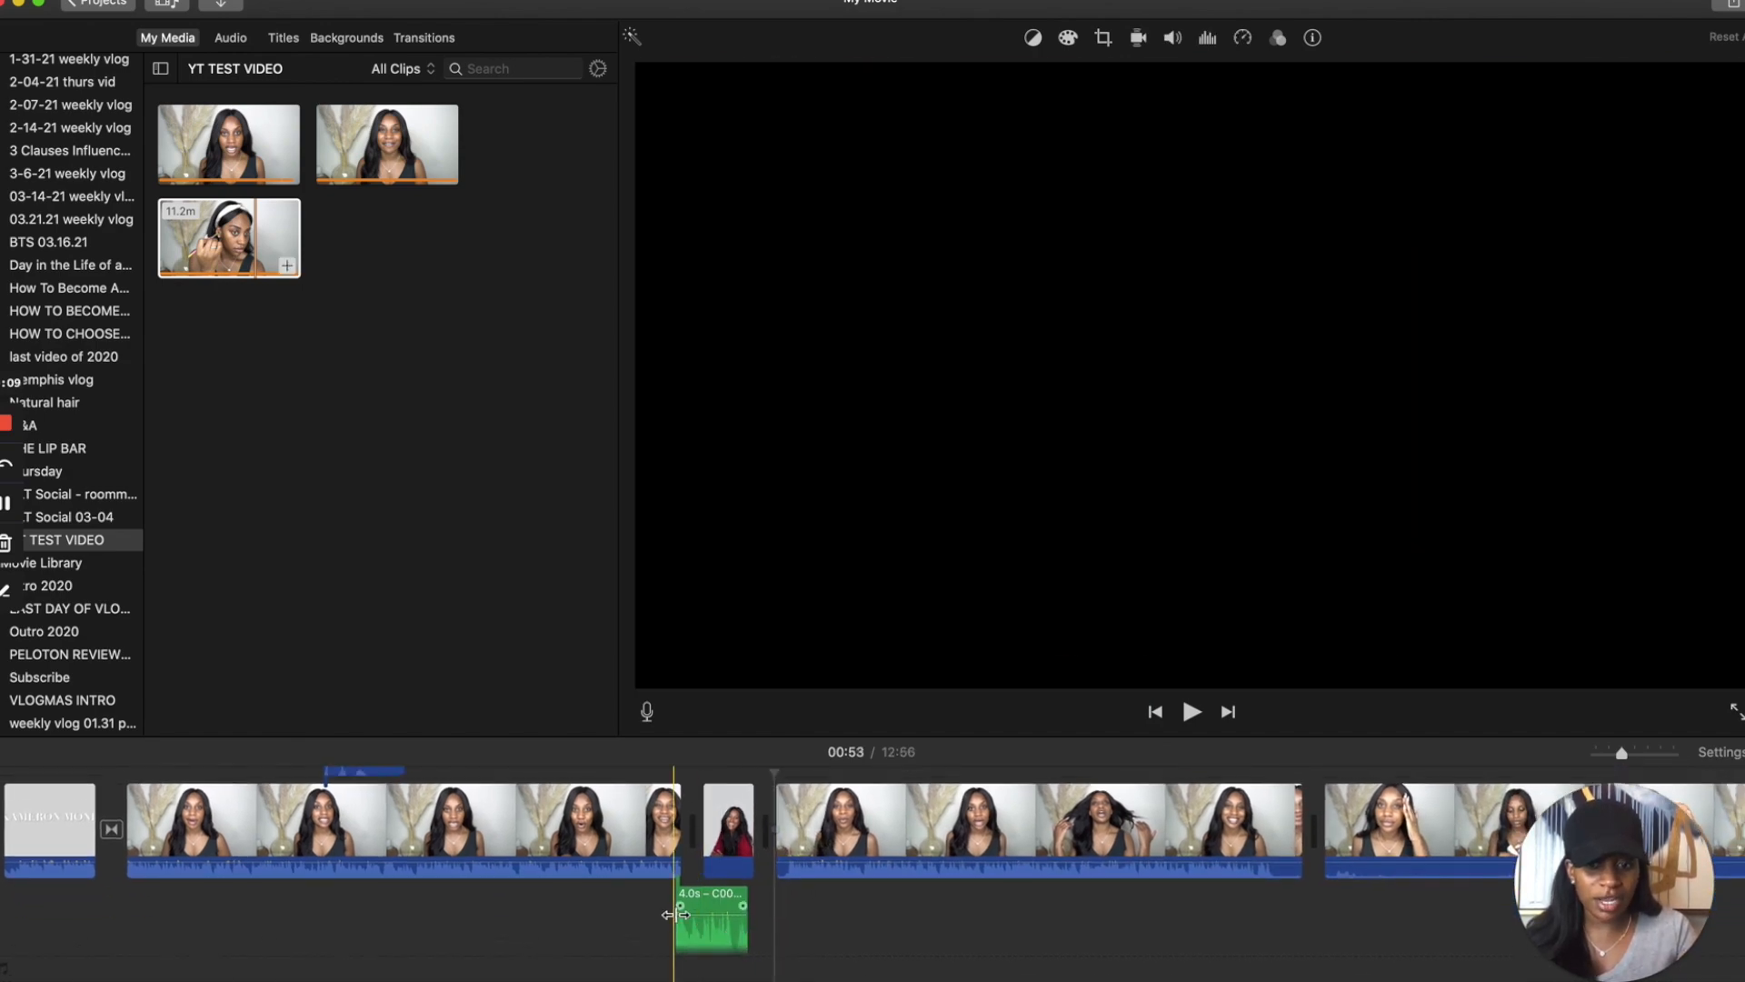
drag(675, 914, 709, 900)
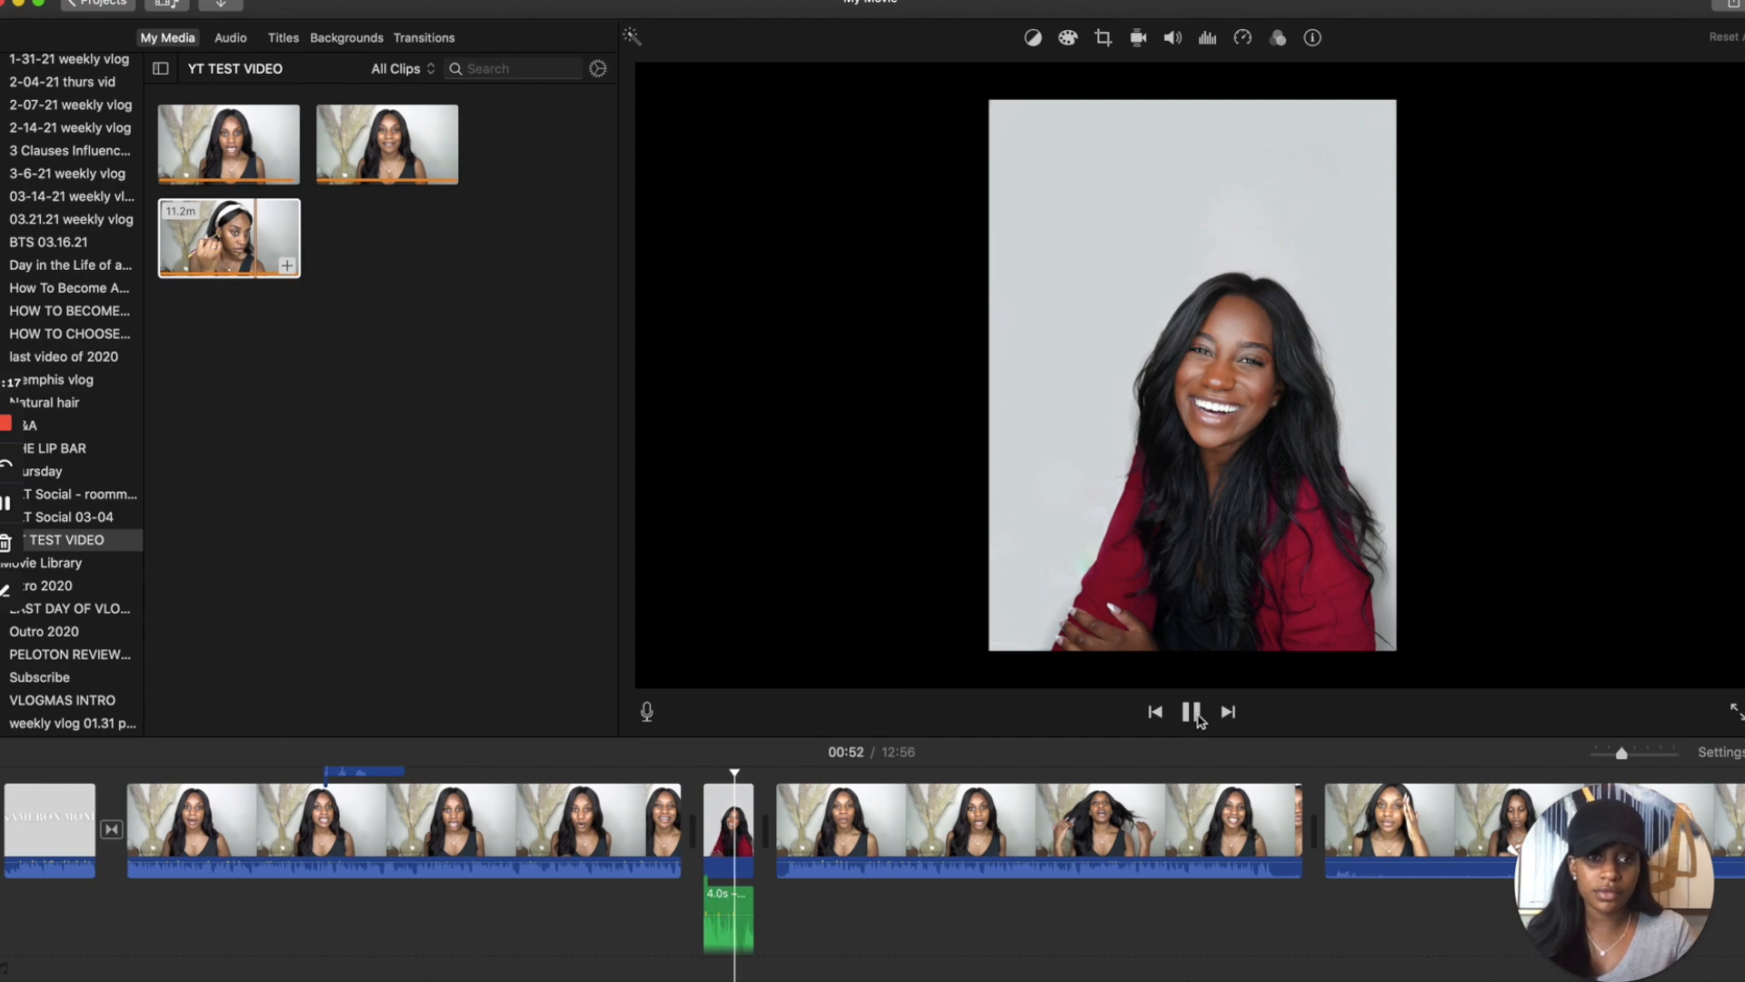
click(1196, 715)
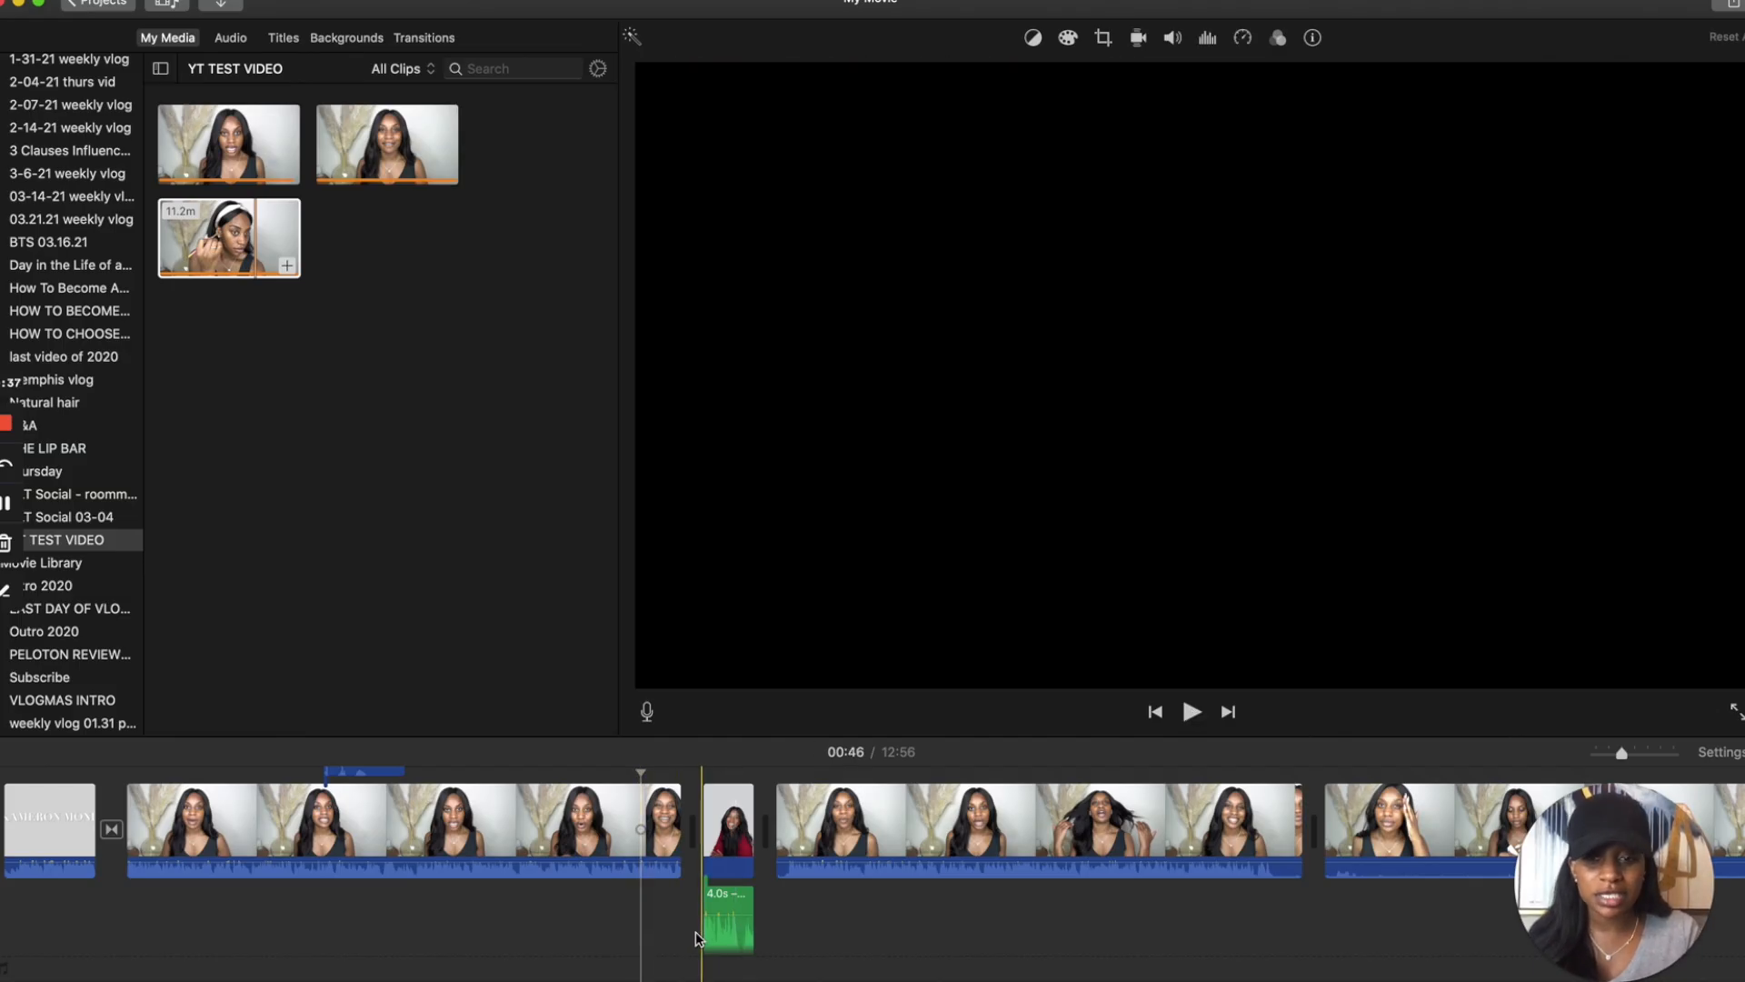
Delete the second talking clip, directly after the photo in the main track.
click(724, 931)
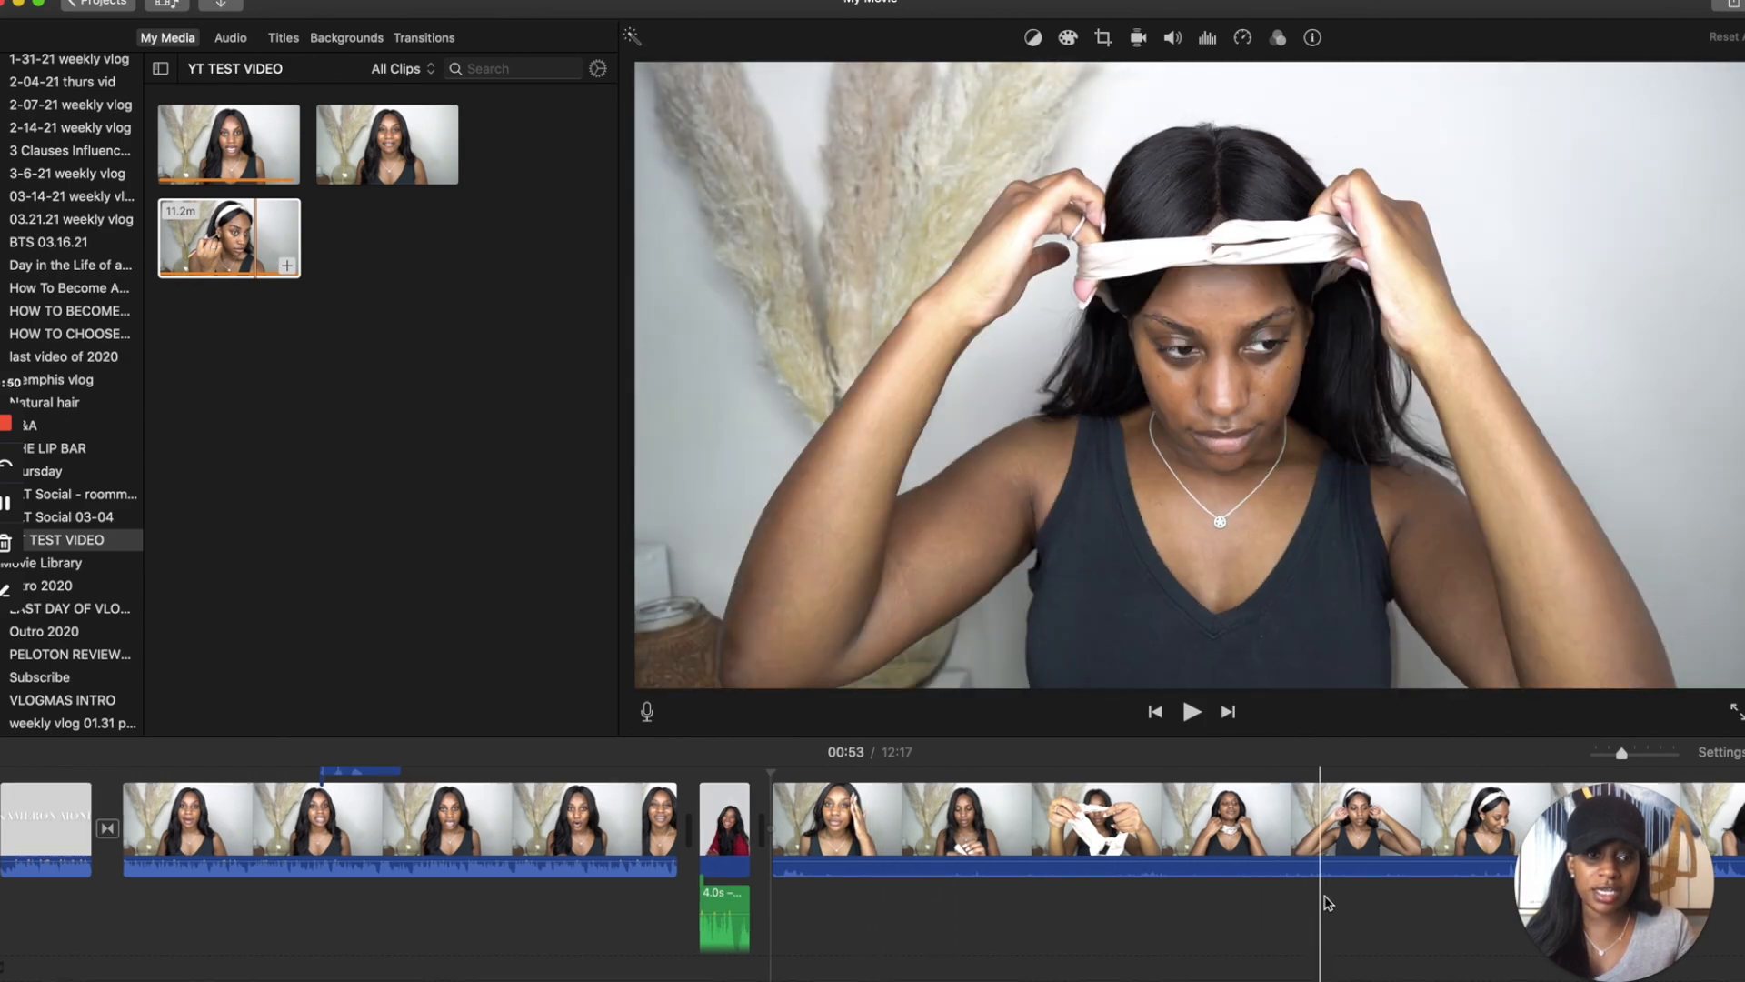
scroll(1045, 908, right, 5)
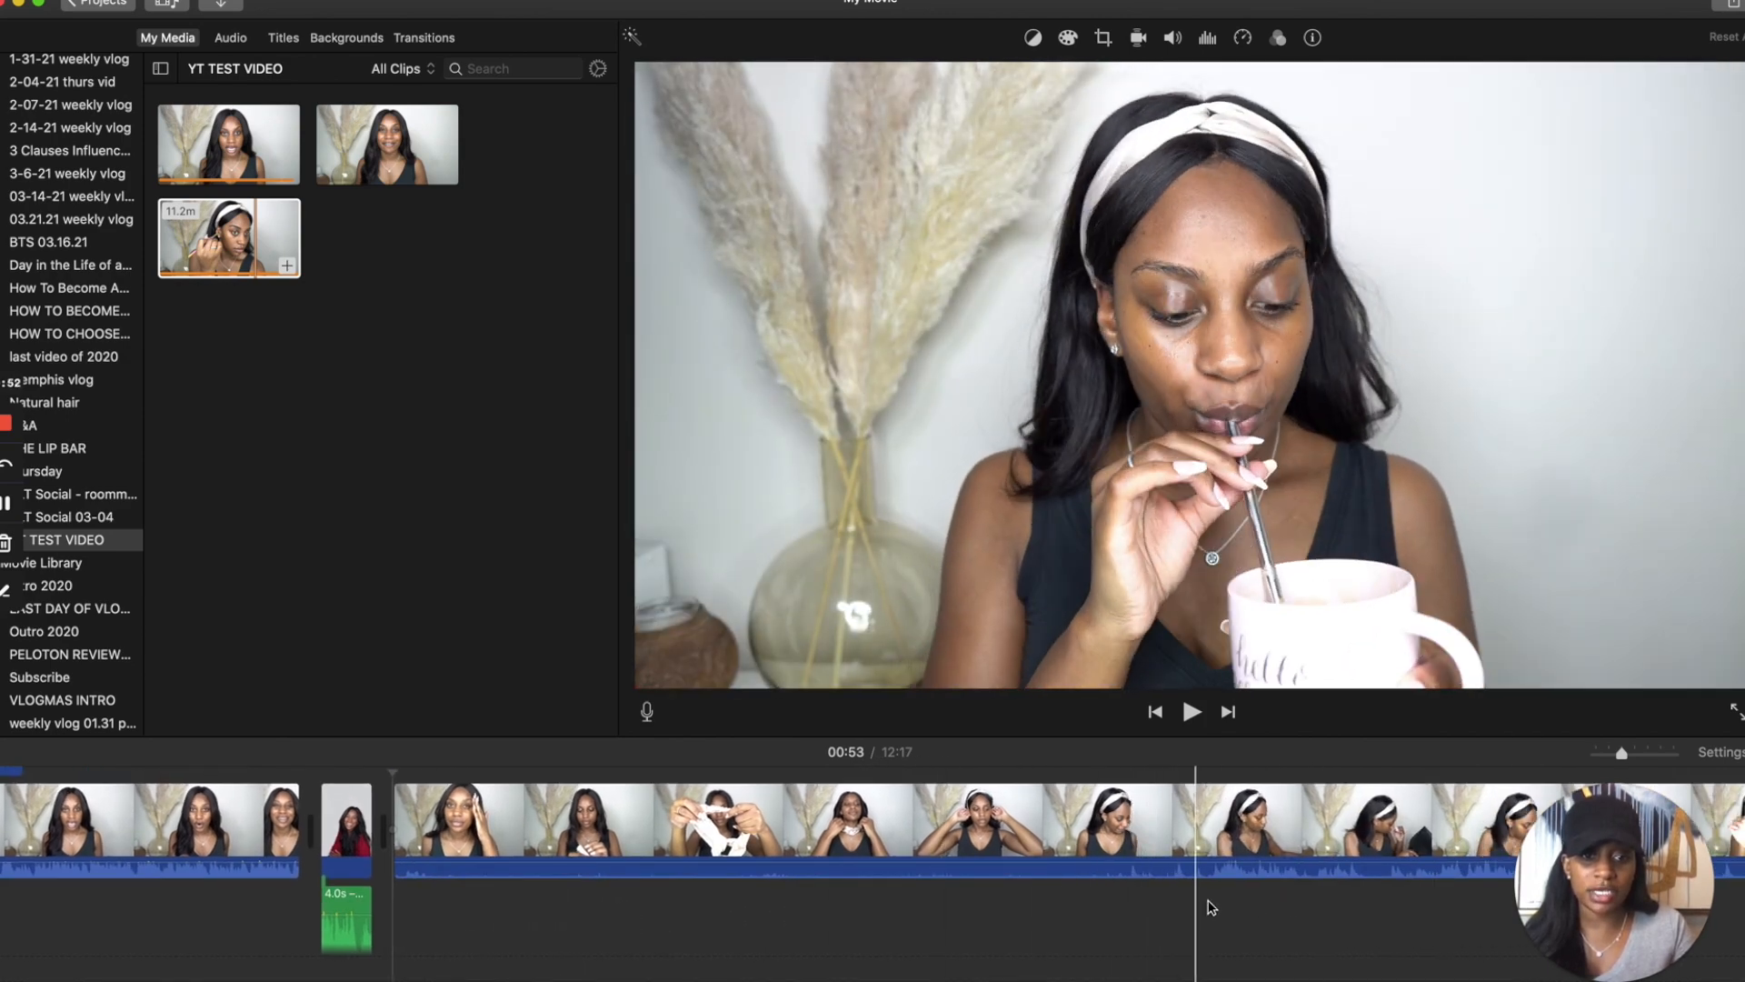
Mute the audio of the long makeup clip that follows the photo in the main track.
click(1049, 812)
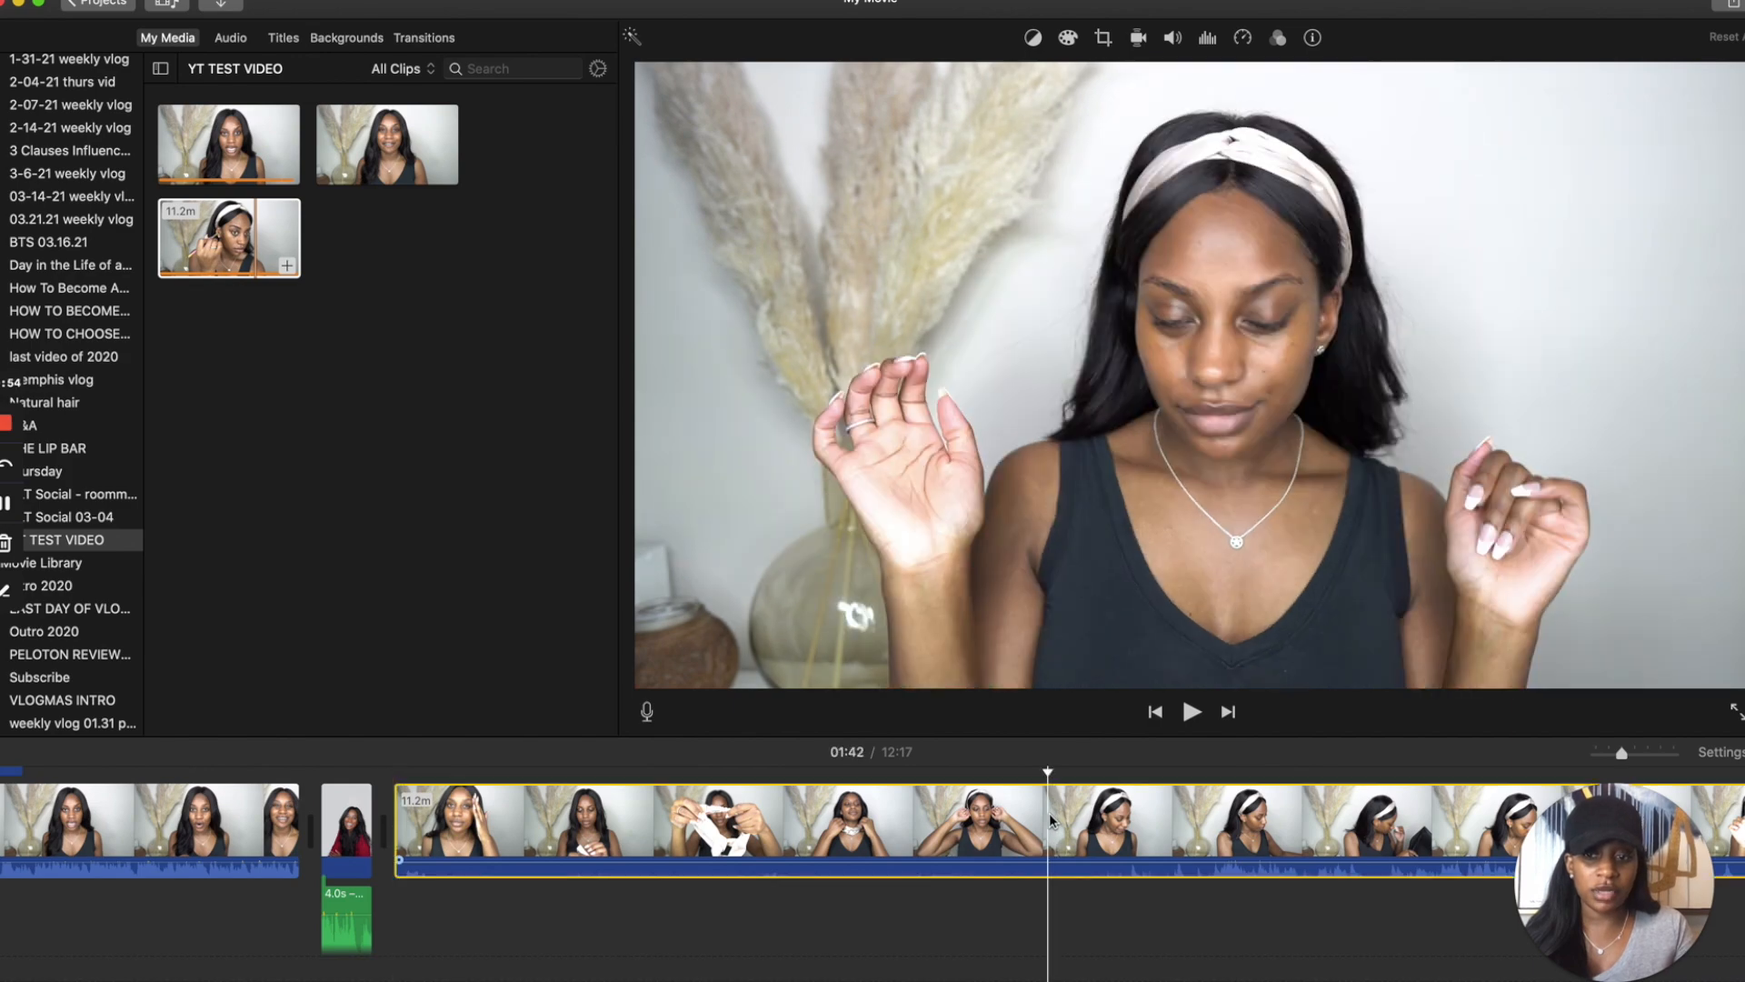
click(812, 823)
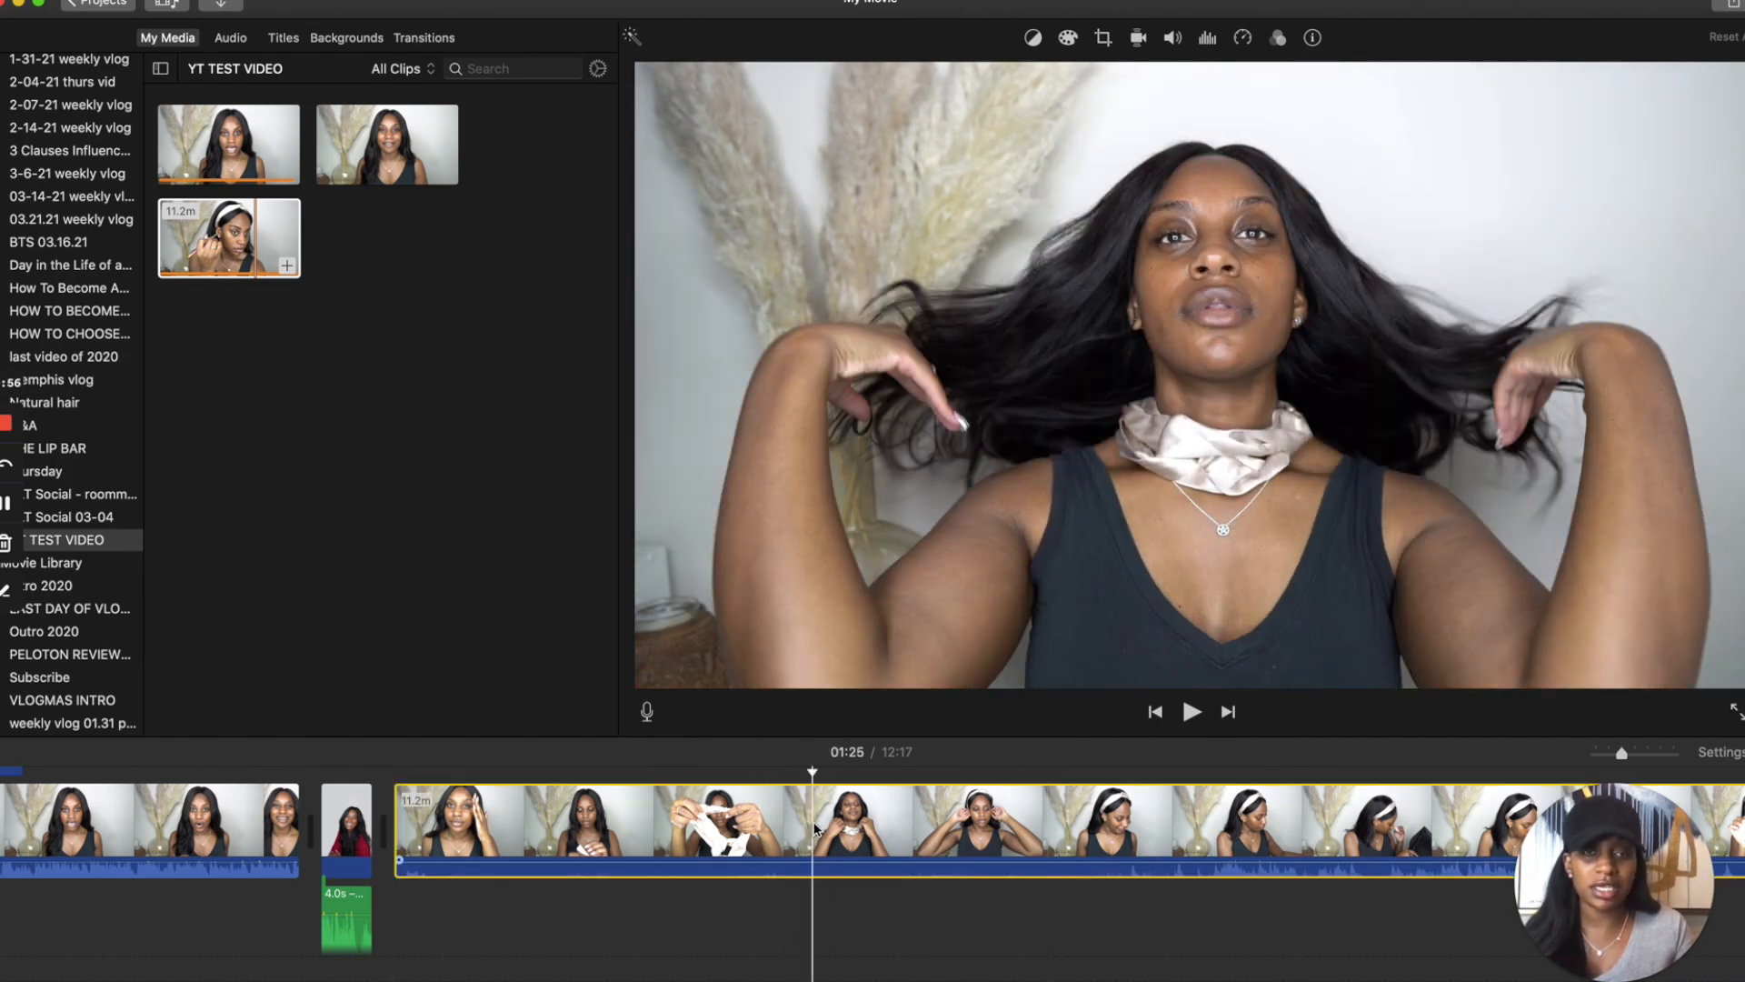
click(1174, 39)
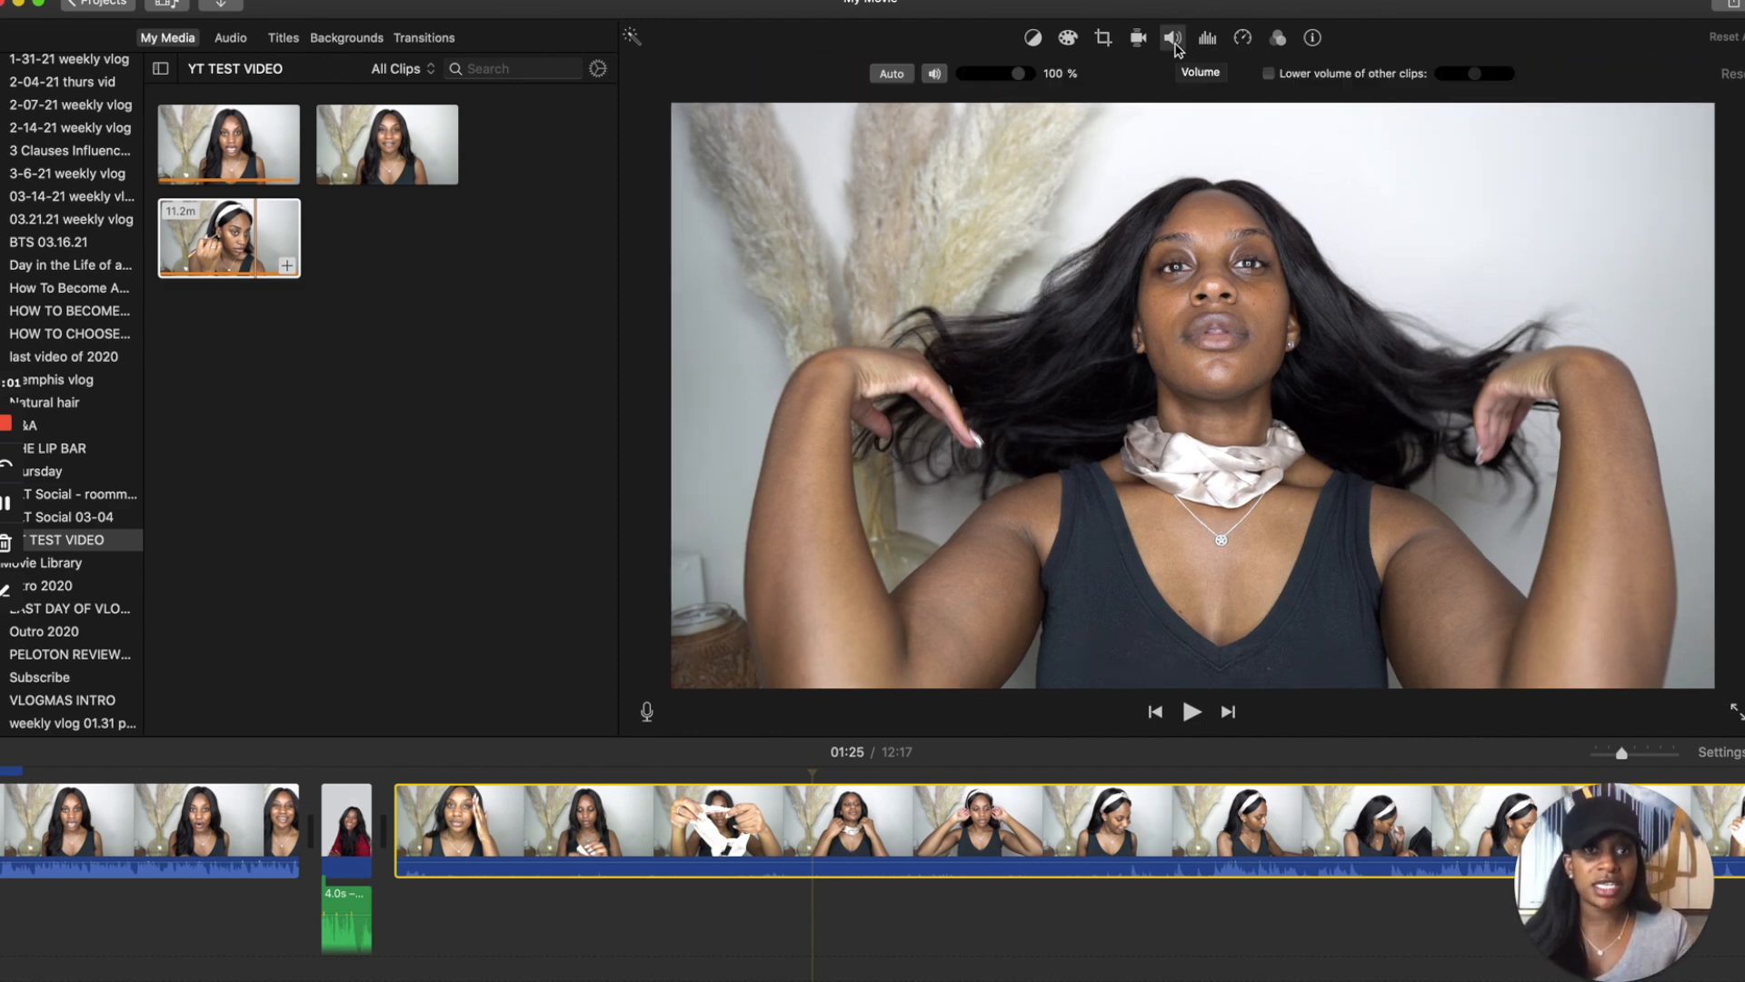
click(936, 75)
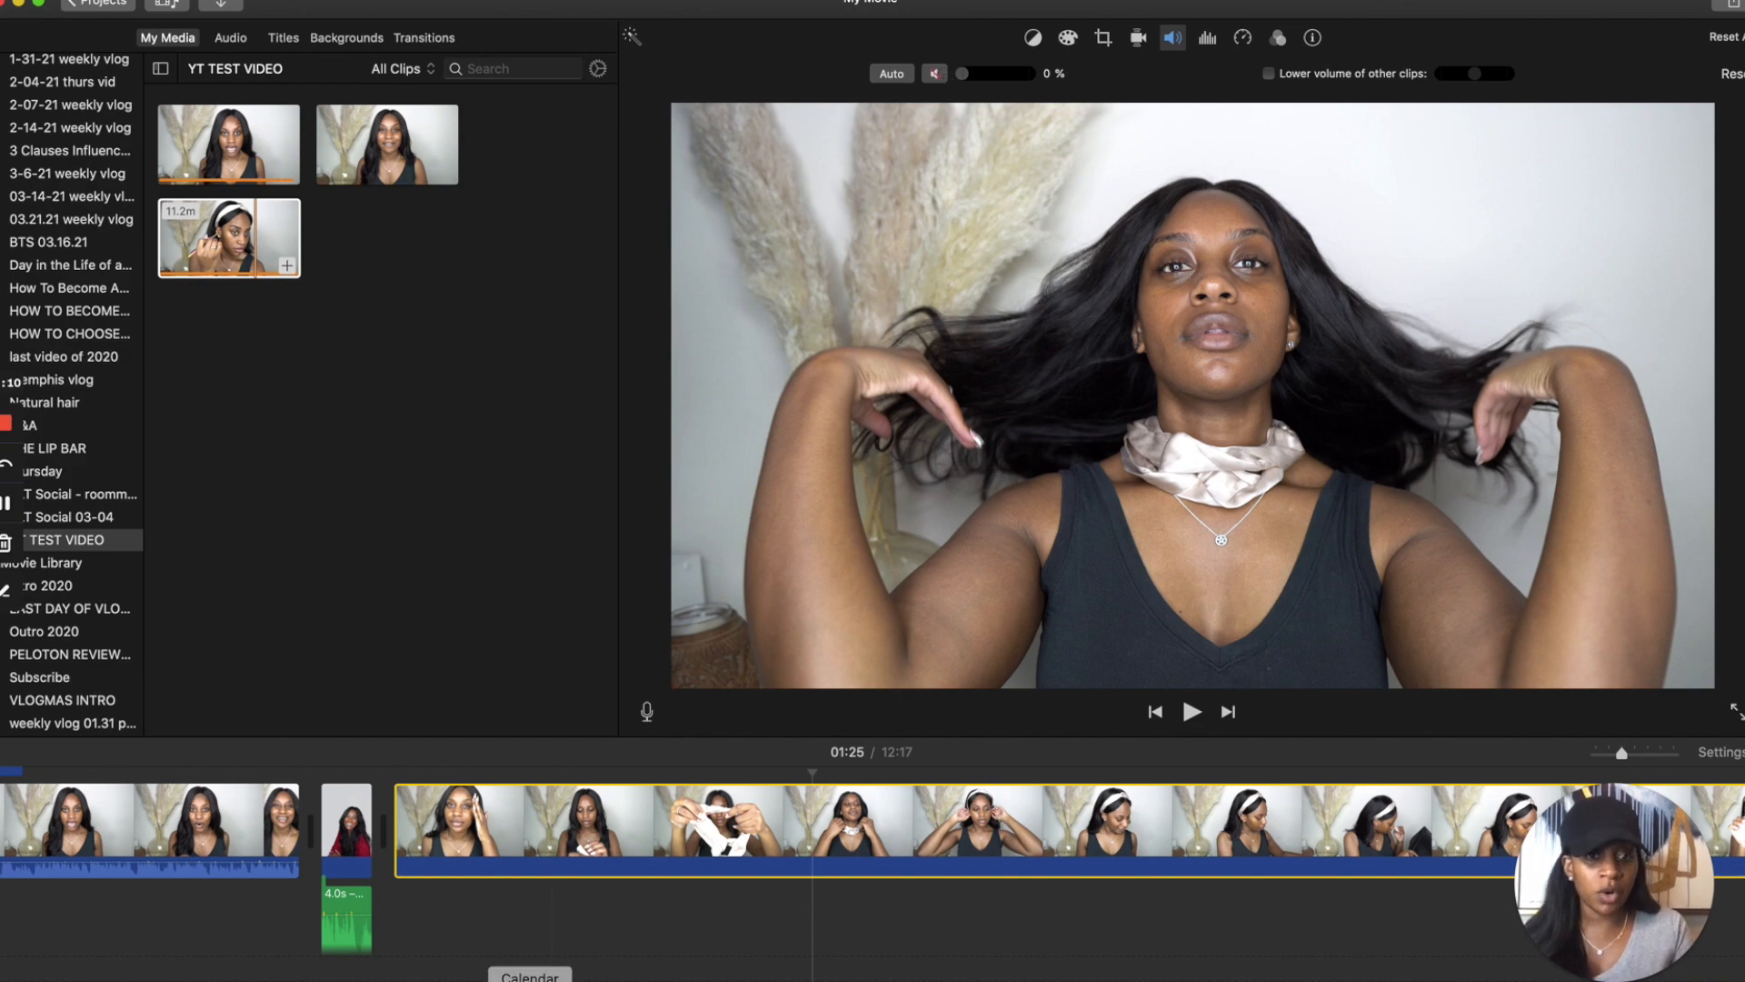
Play back the muted makeup clip briefly from its start.
click(649, 811)
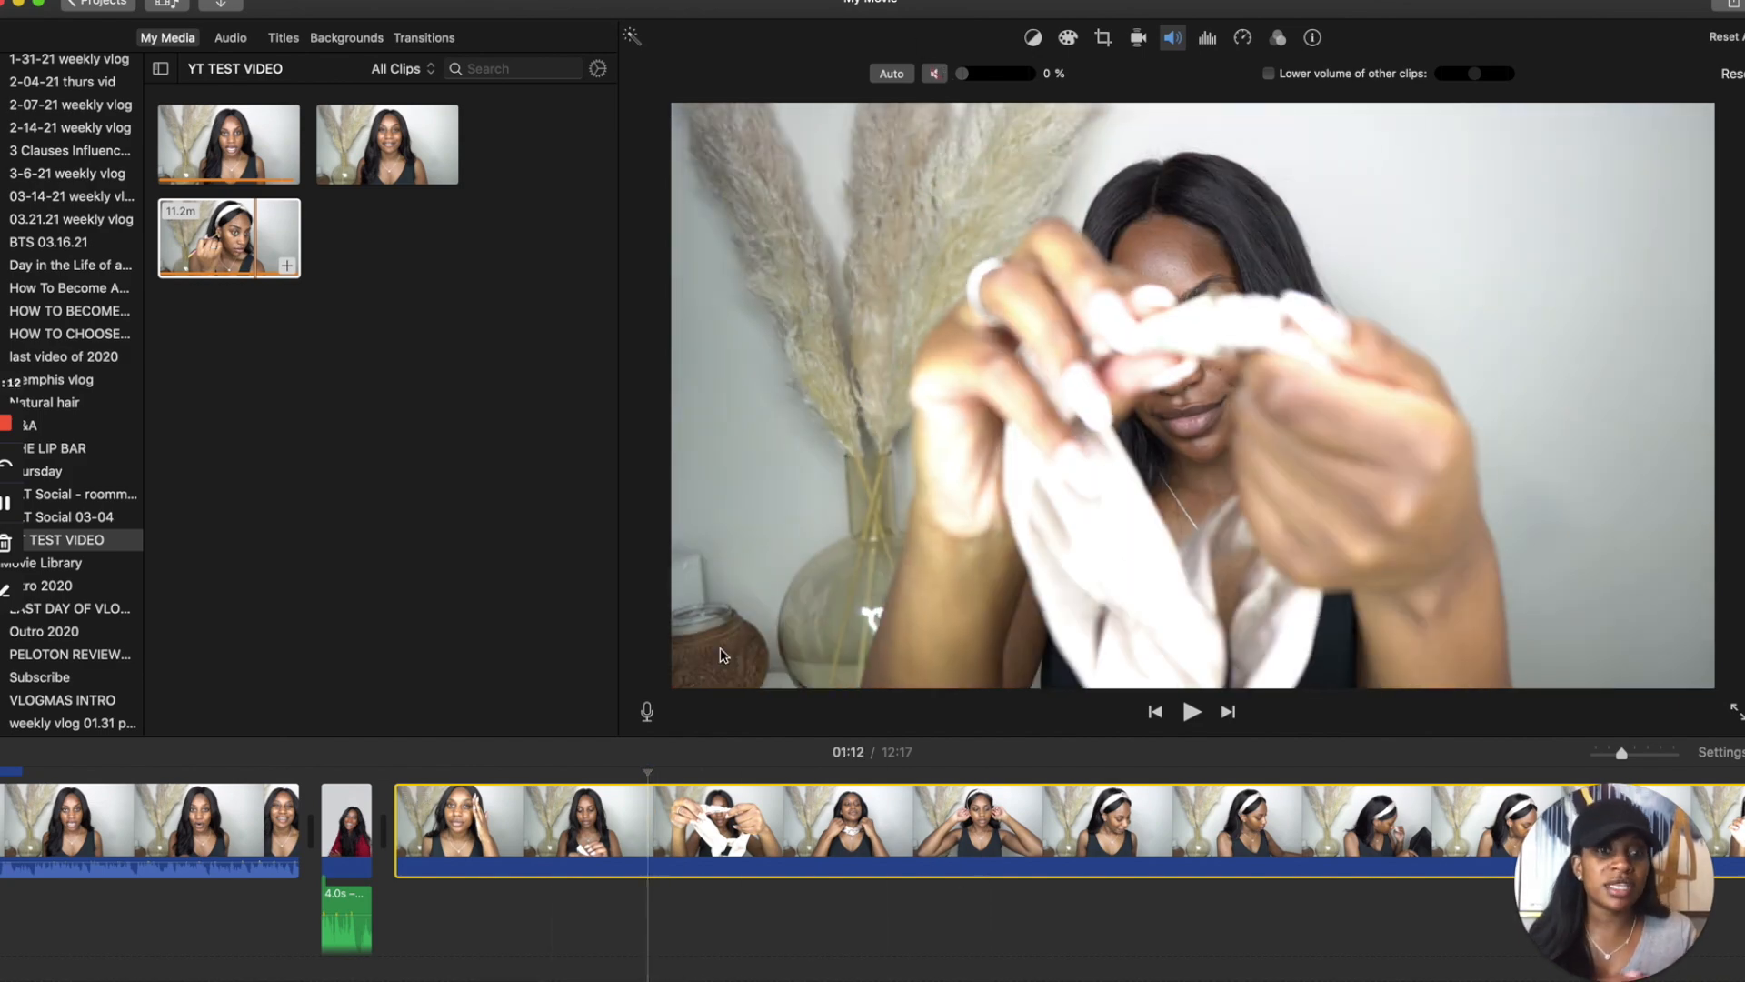
click(392, 814)
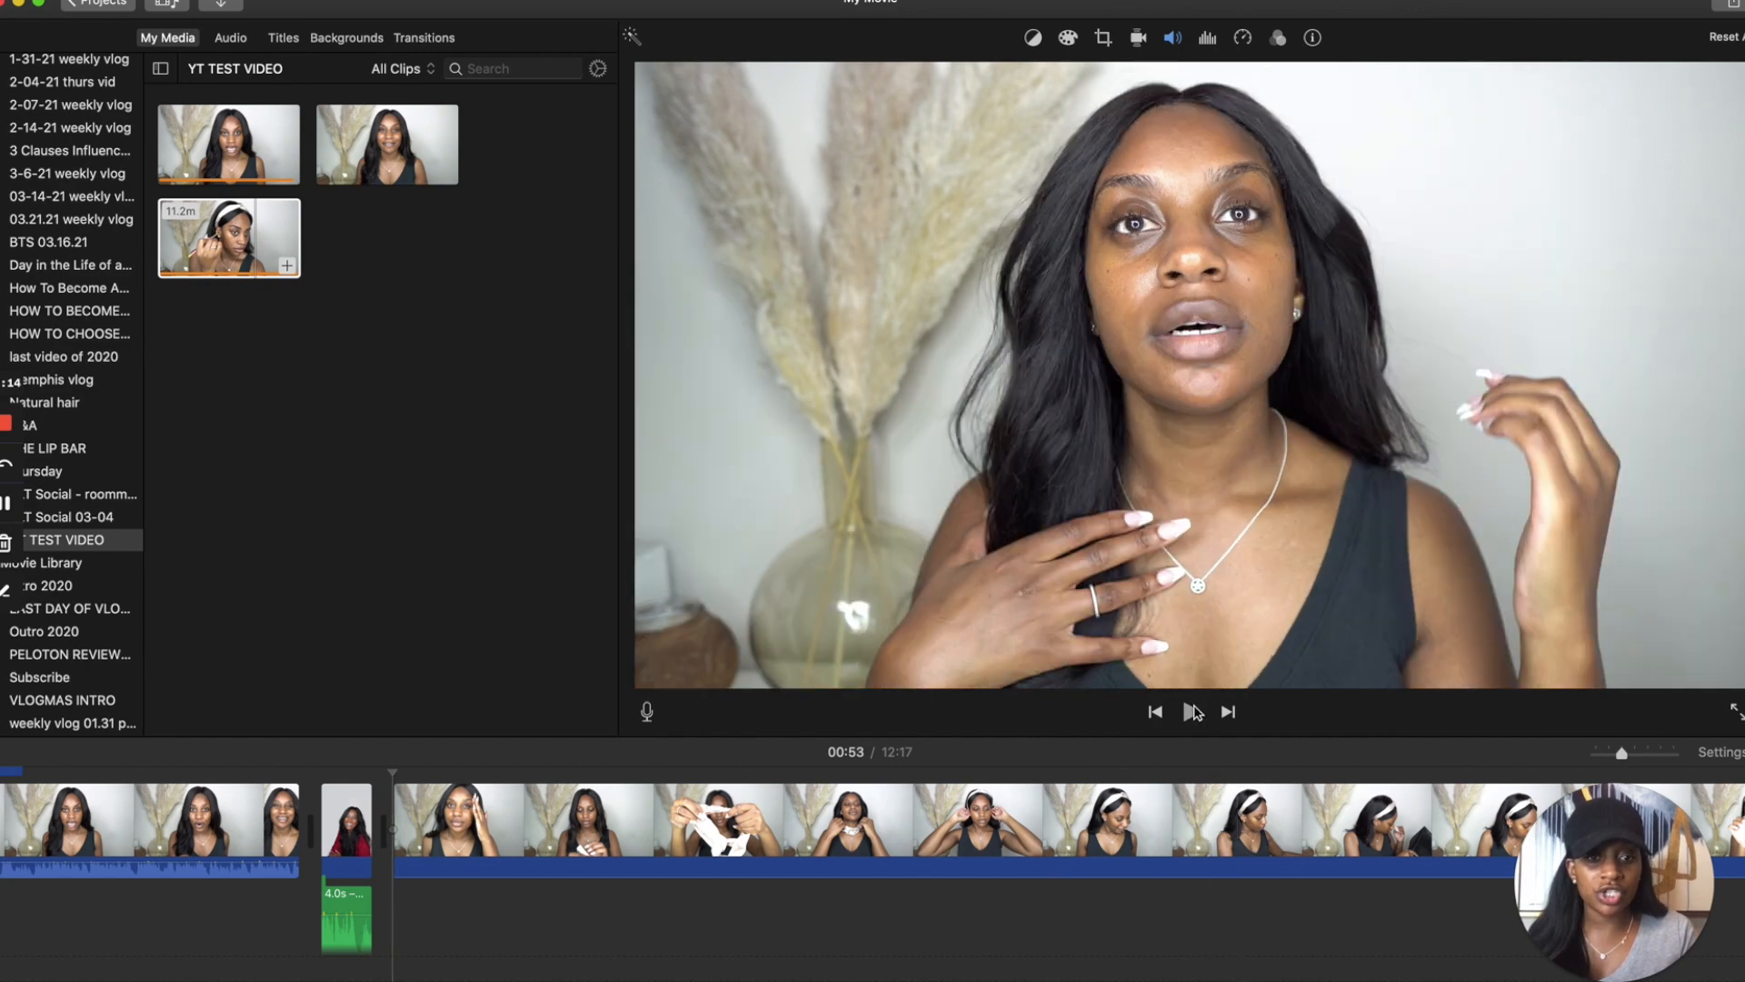
click(1191, 712)
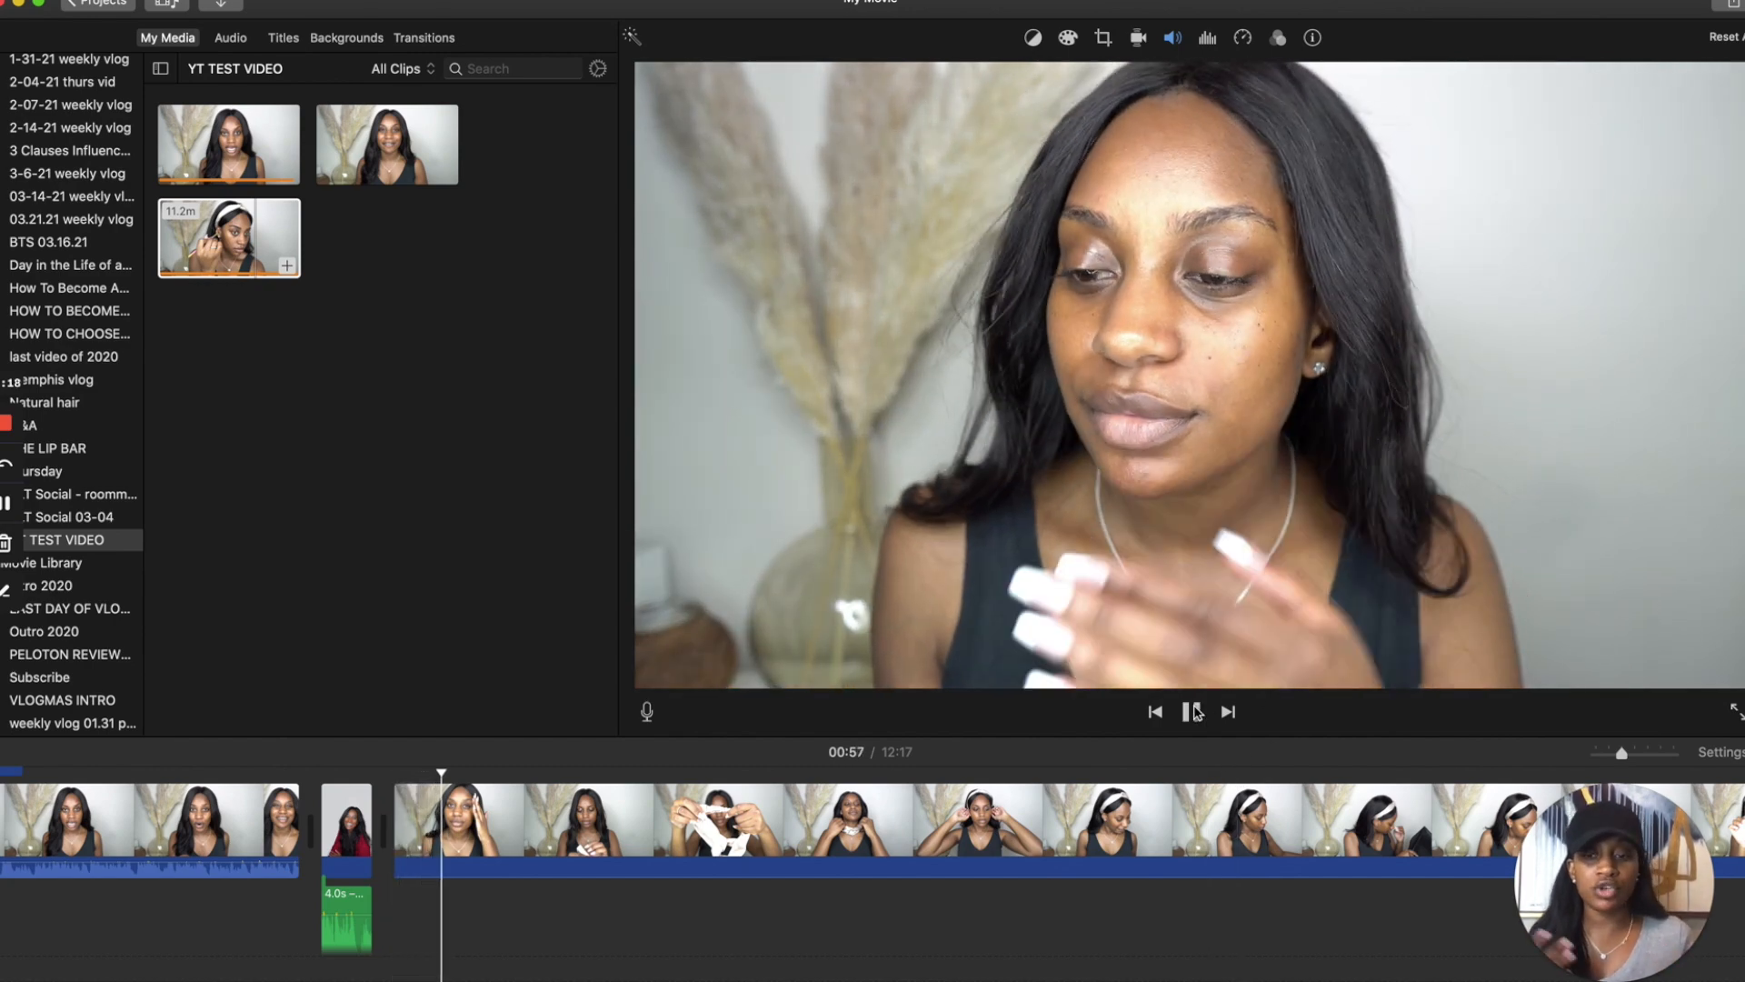
click(1192, 712)
Speed up the long makeup clip by setting its speed to Fast at 2x.
click(541, 834)
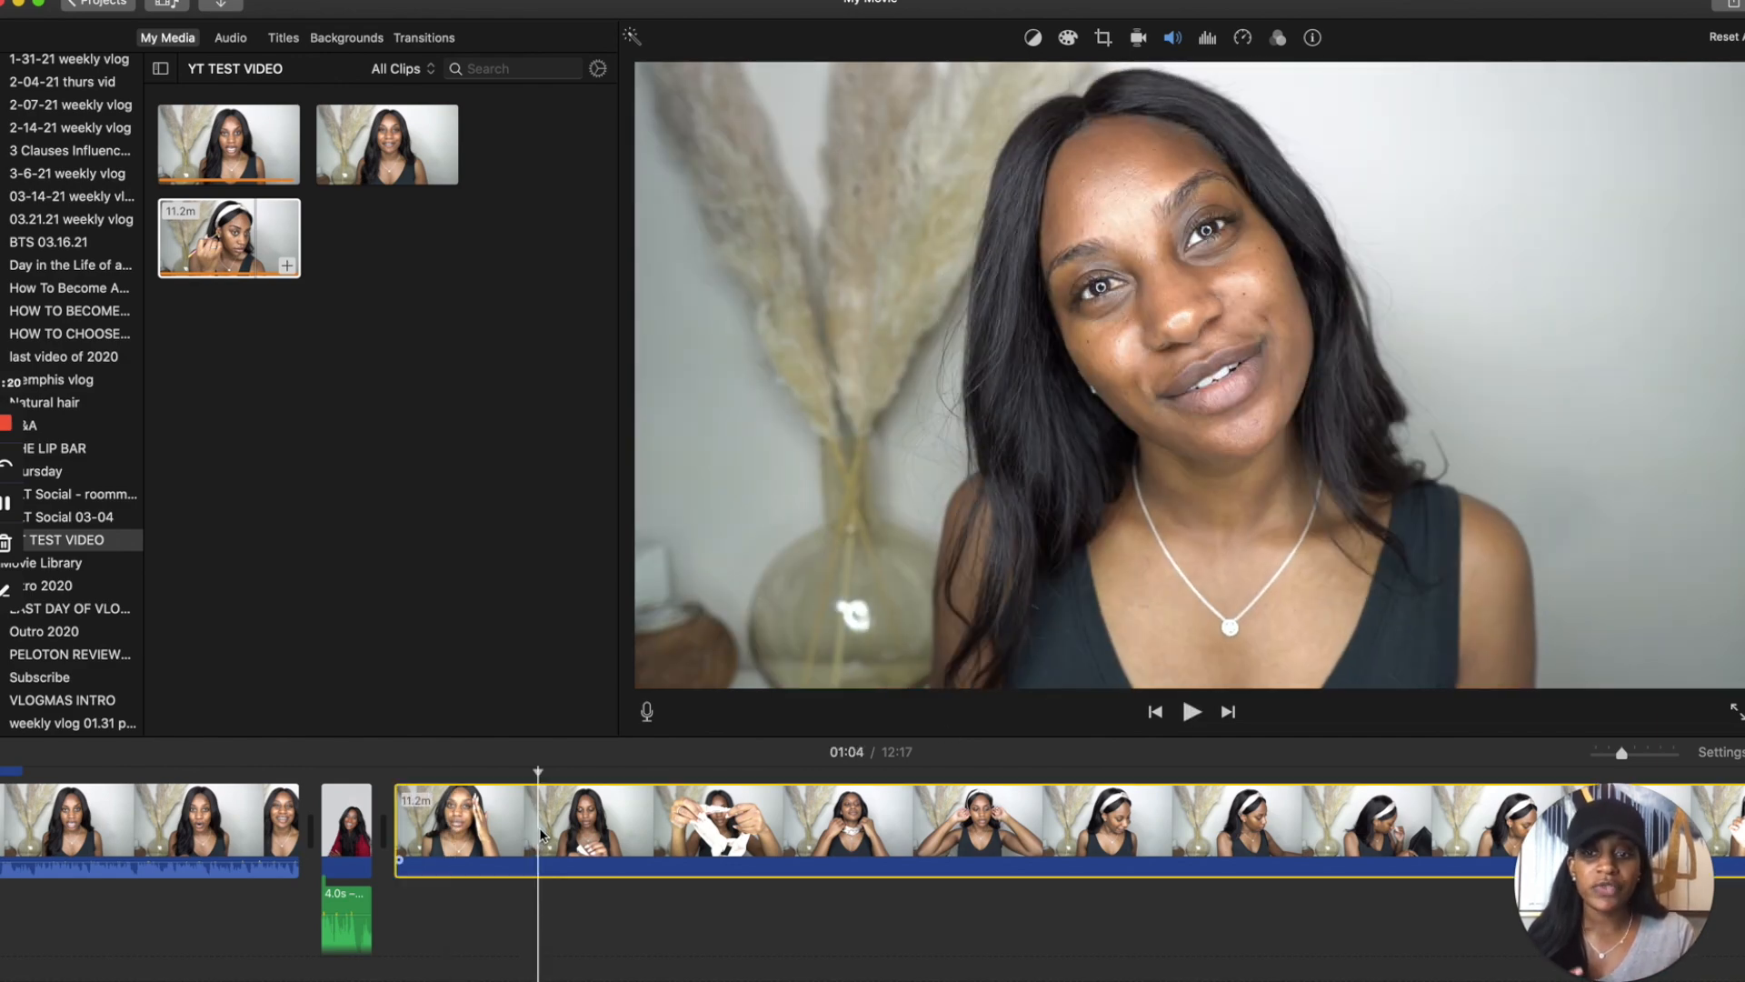
click(1242, 39)
click(965, 73)
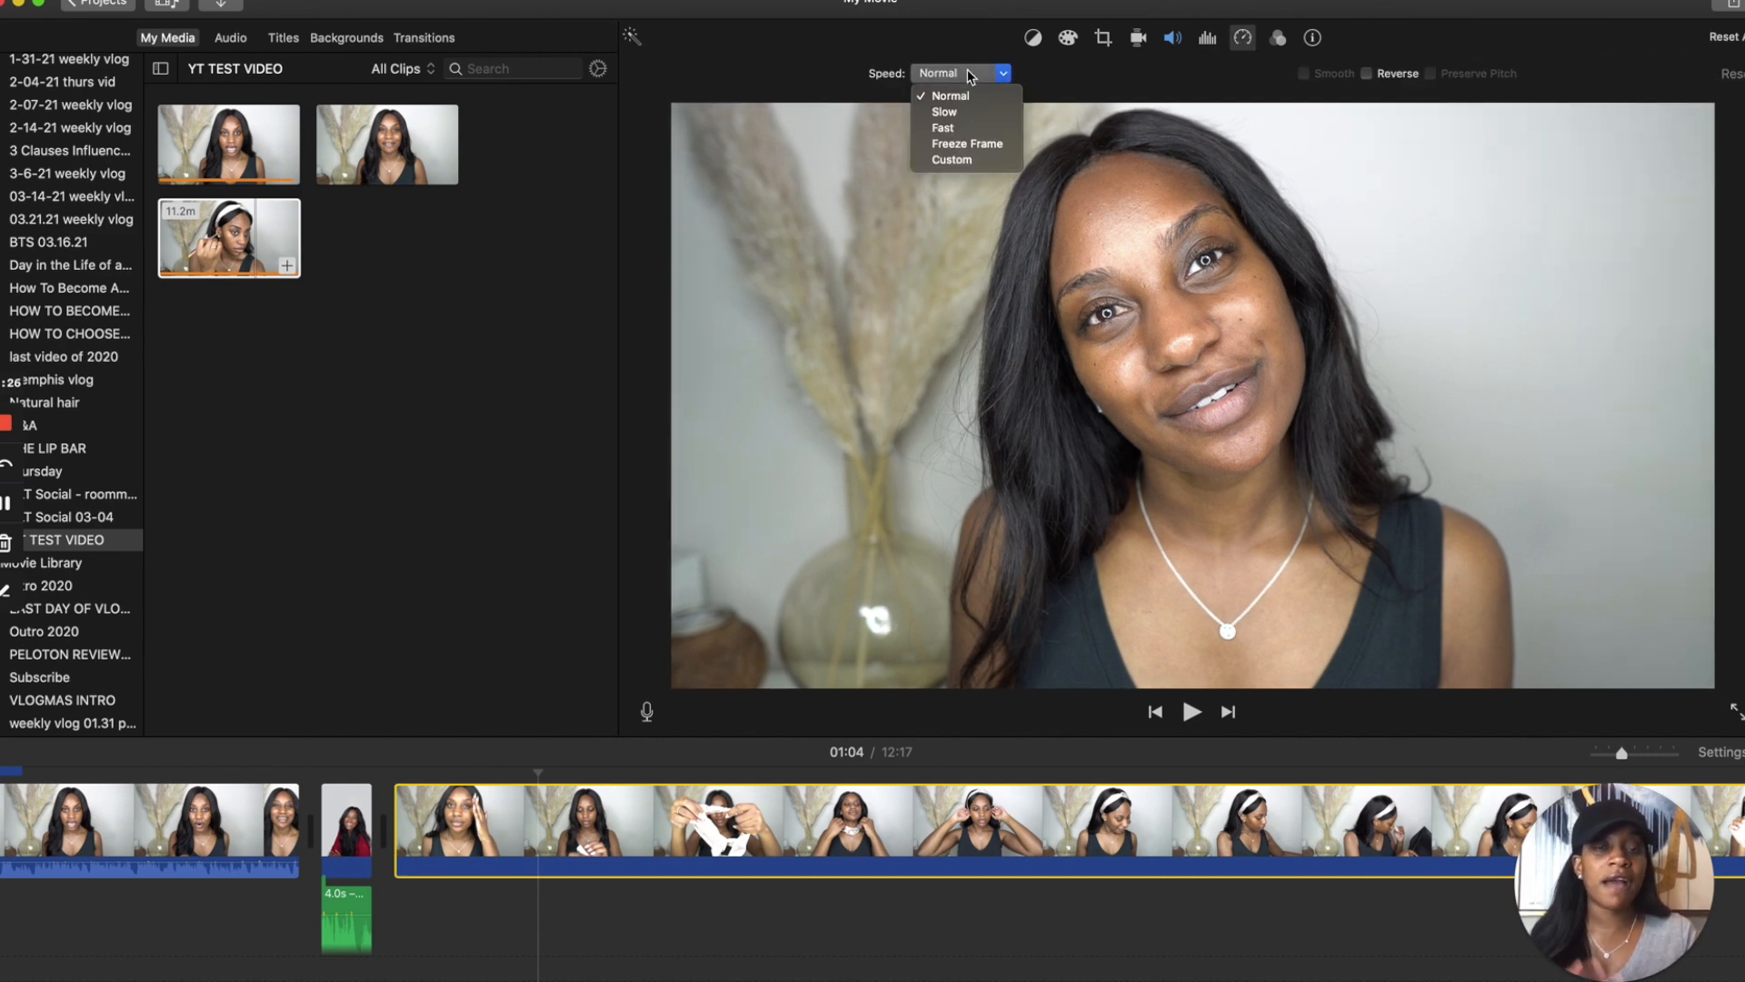
click(952, 128)
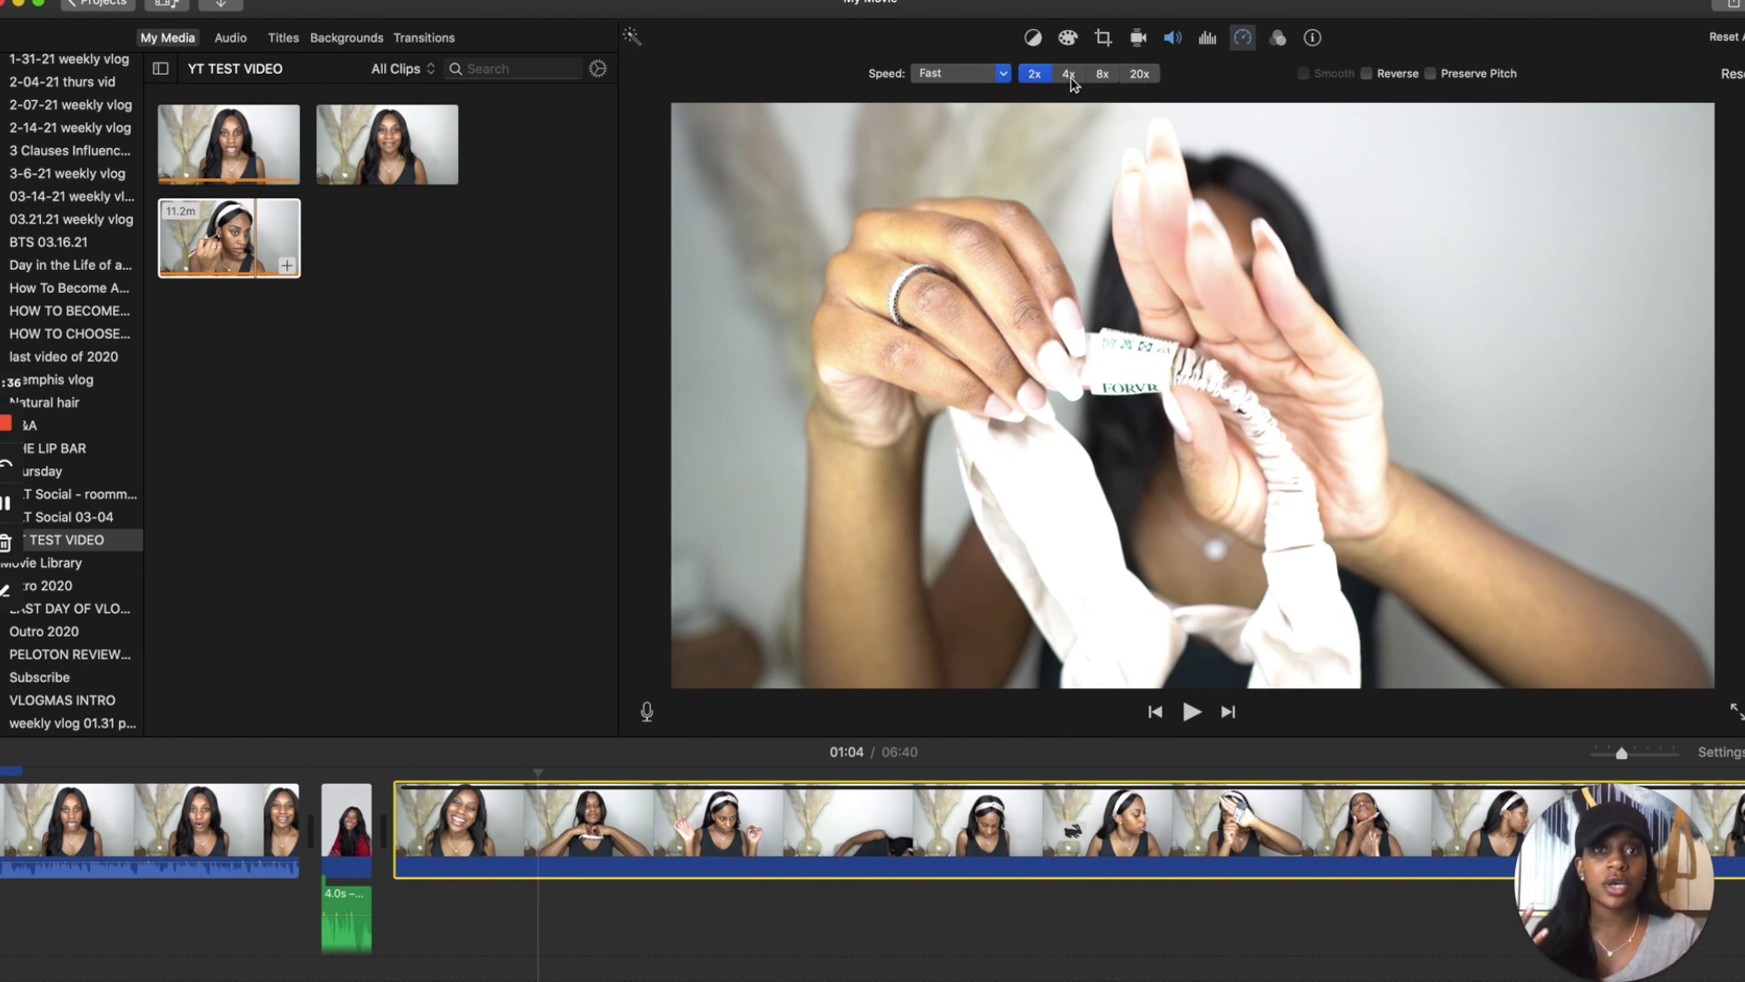
Give the long makeup clip a custom speed of 600% and play it back from its start.
click(971, 75)
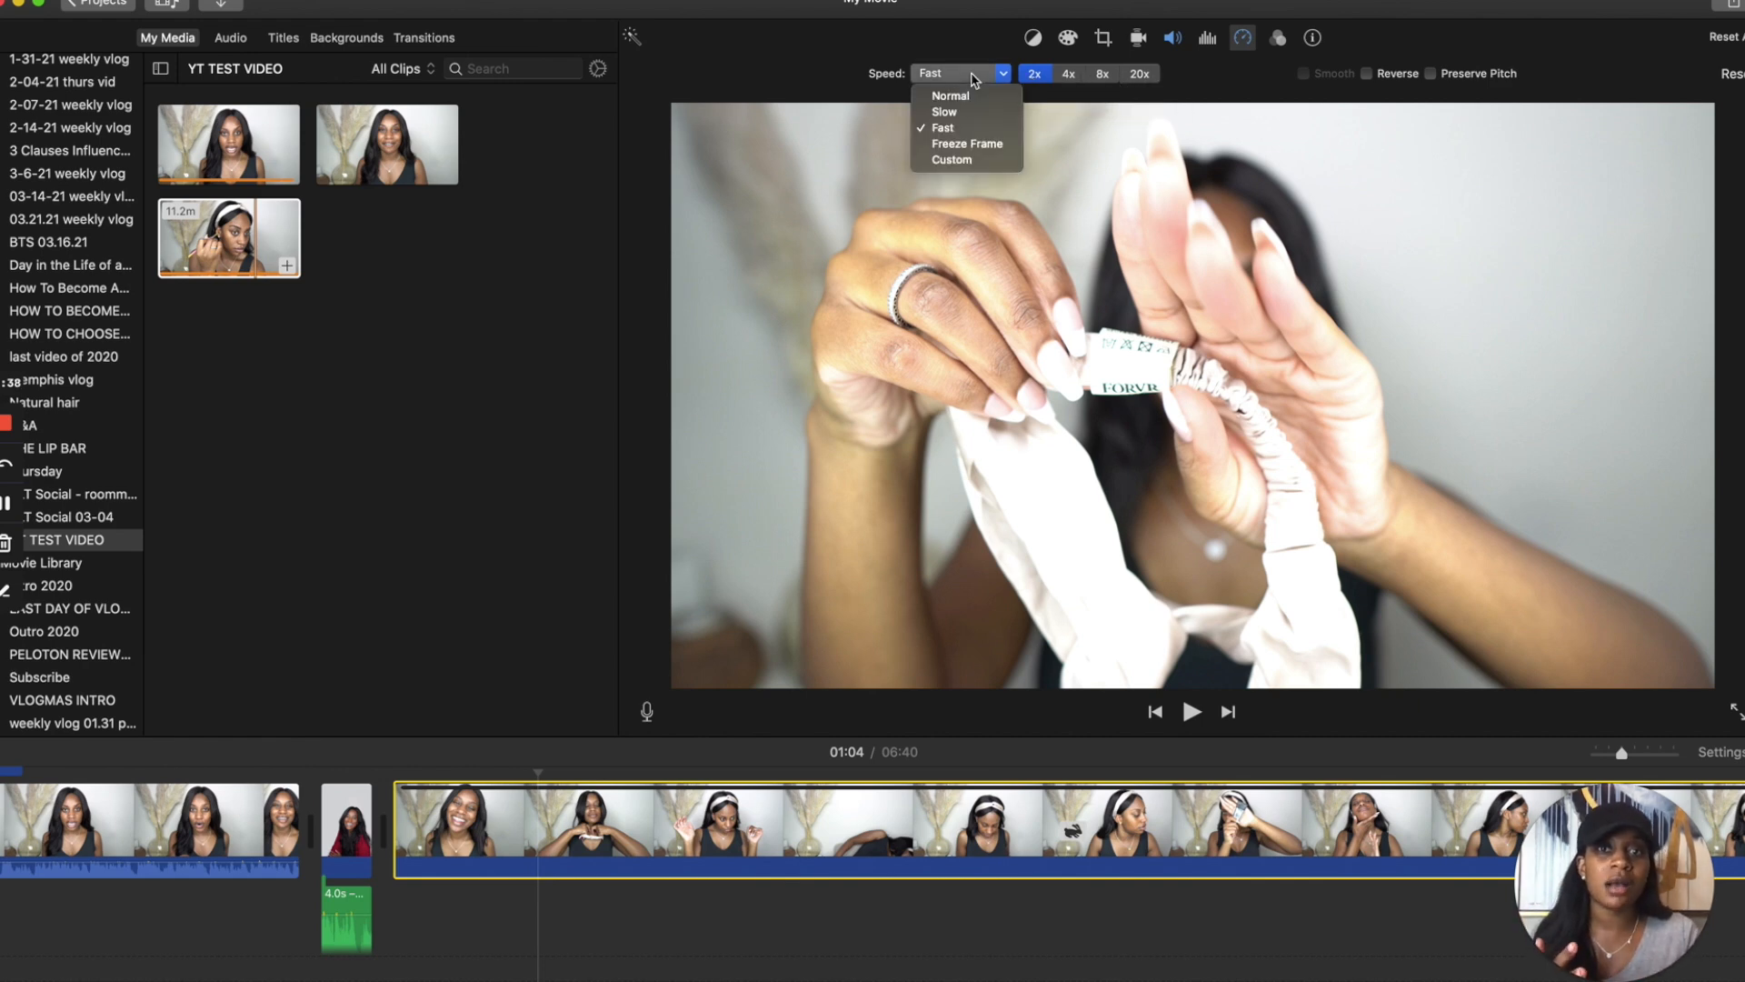
click(955, 160)
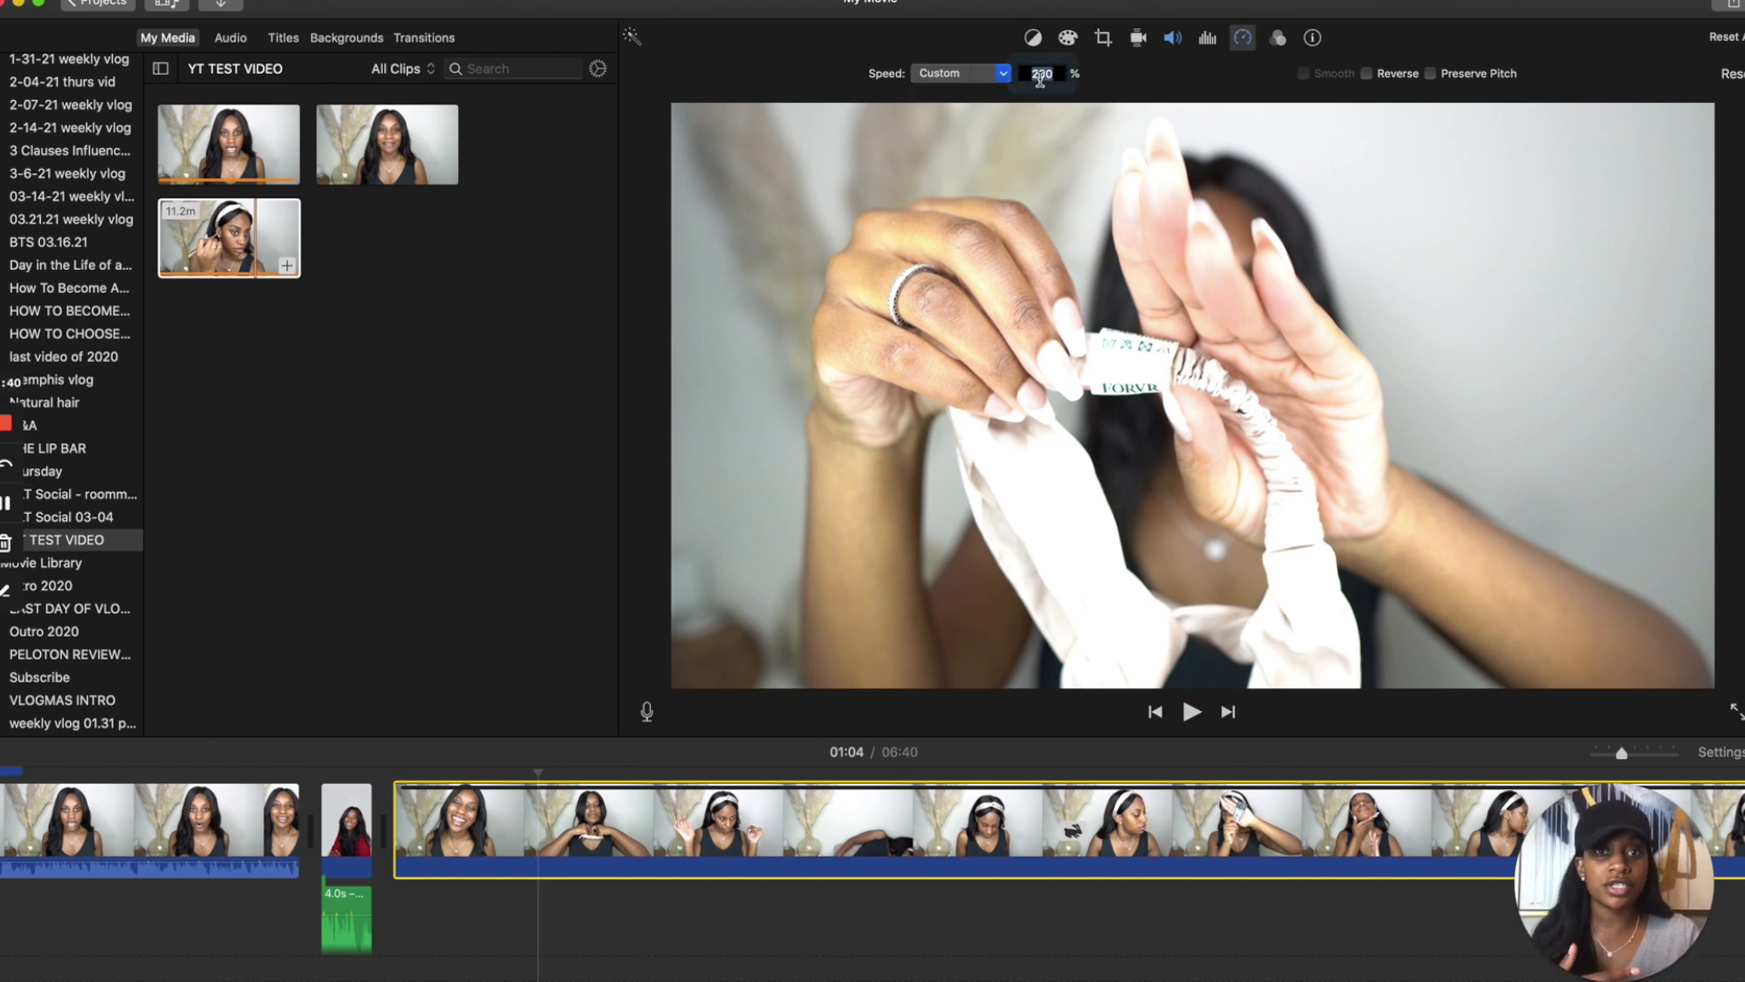
text(600)
key(Return)
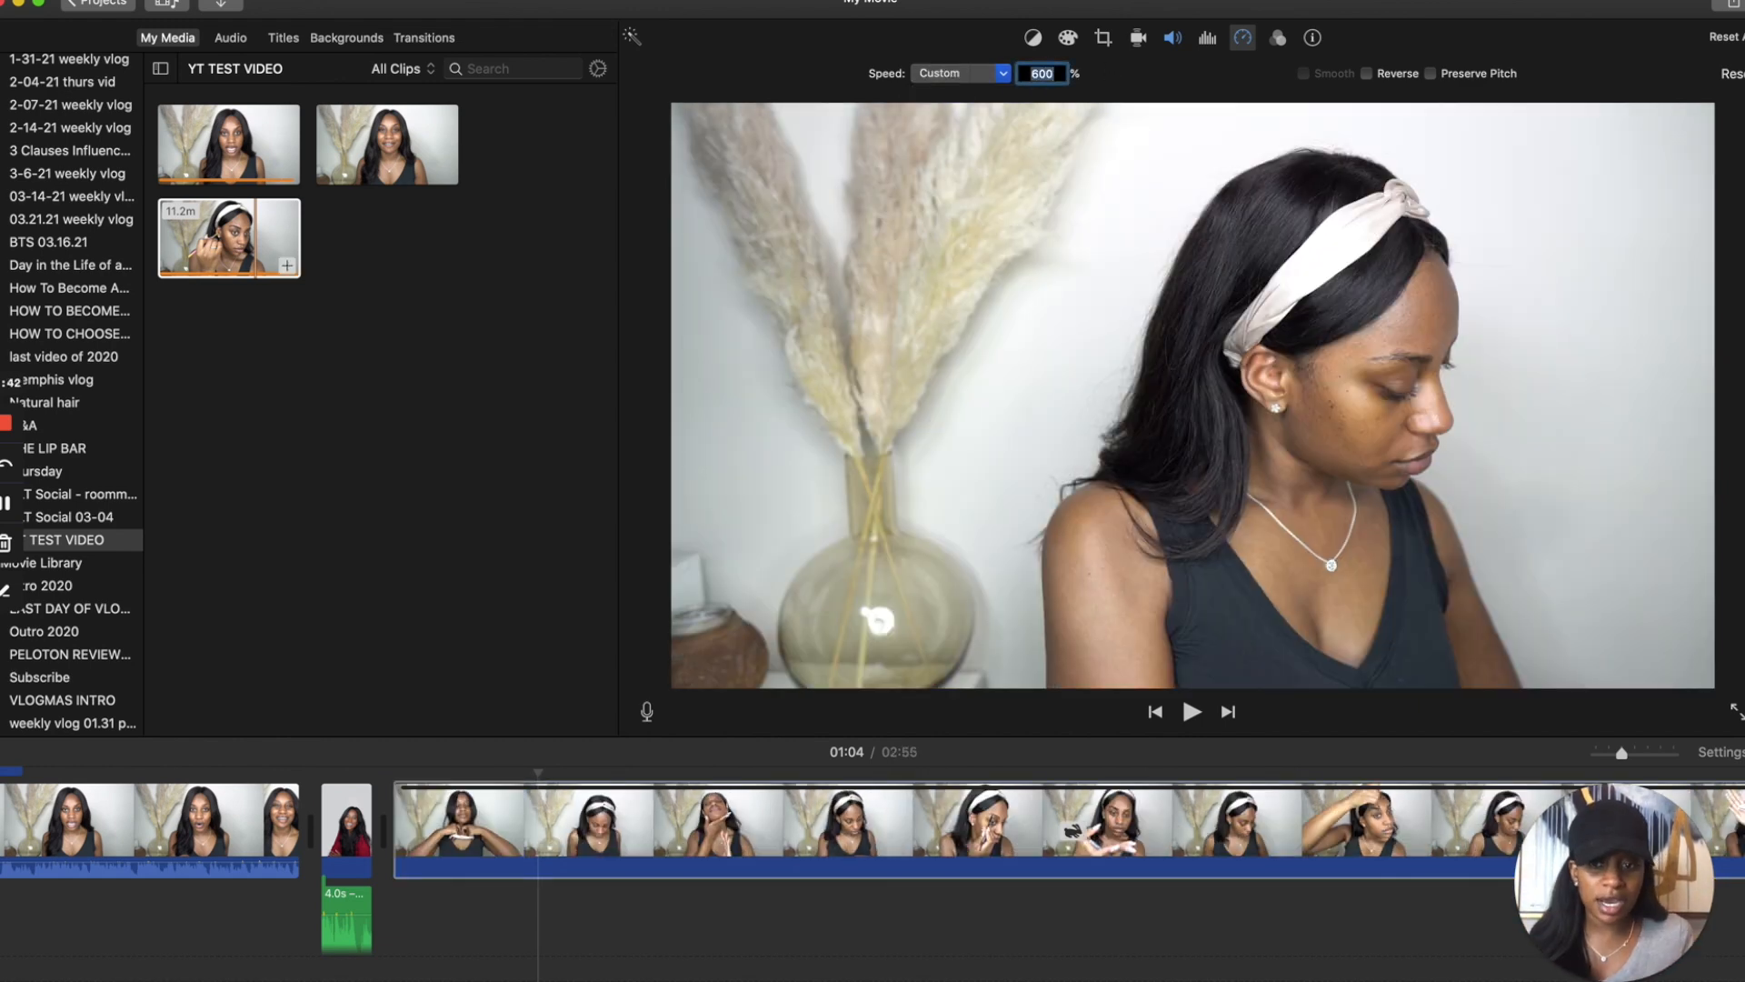
click(414, 908)
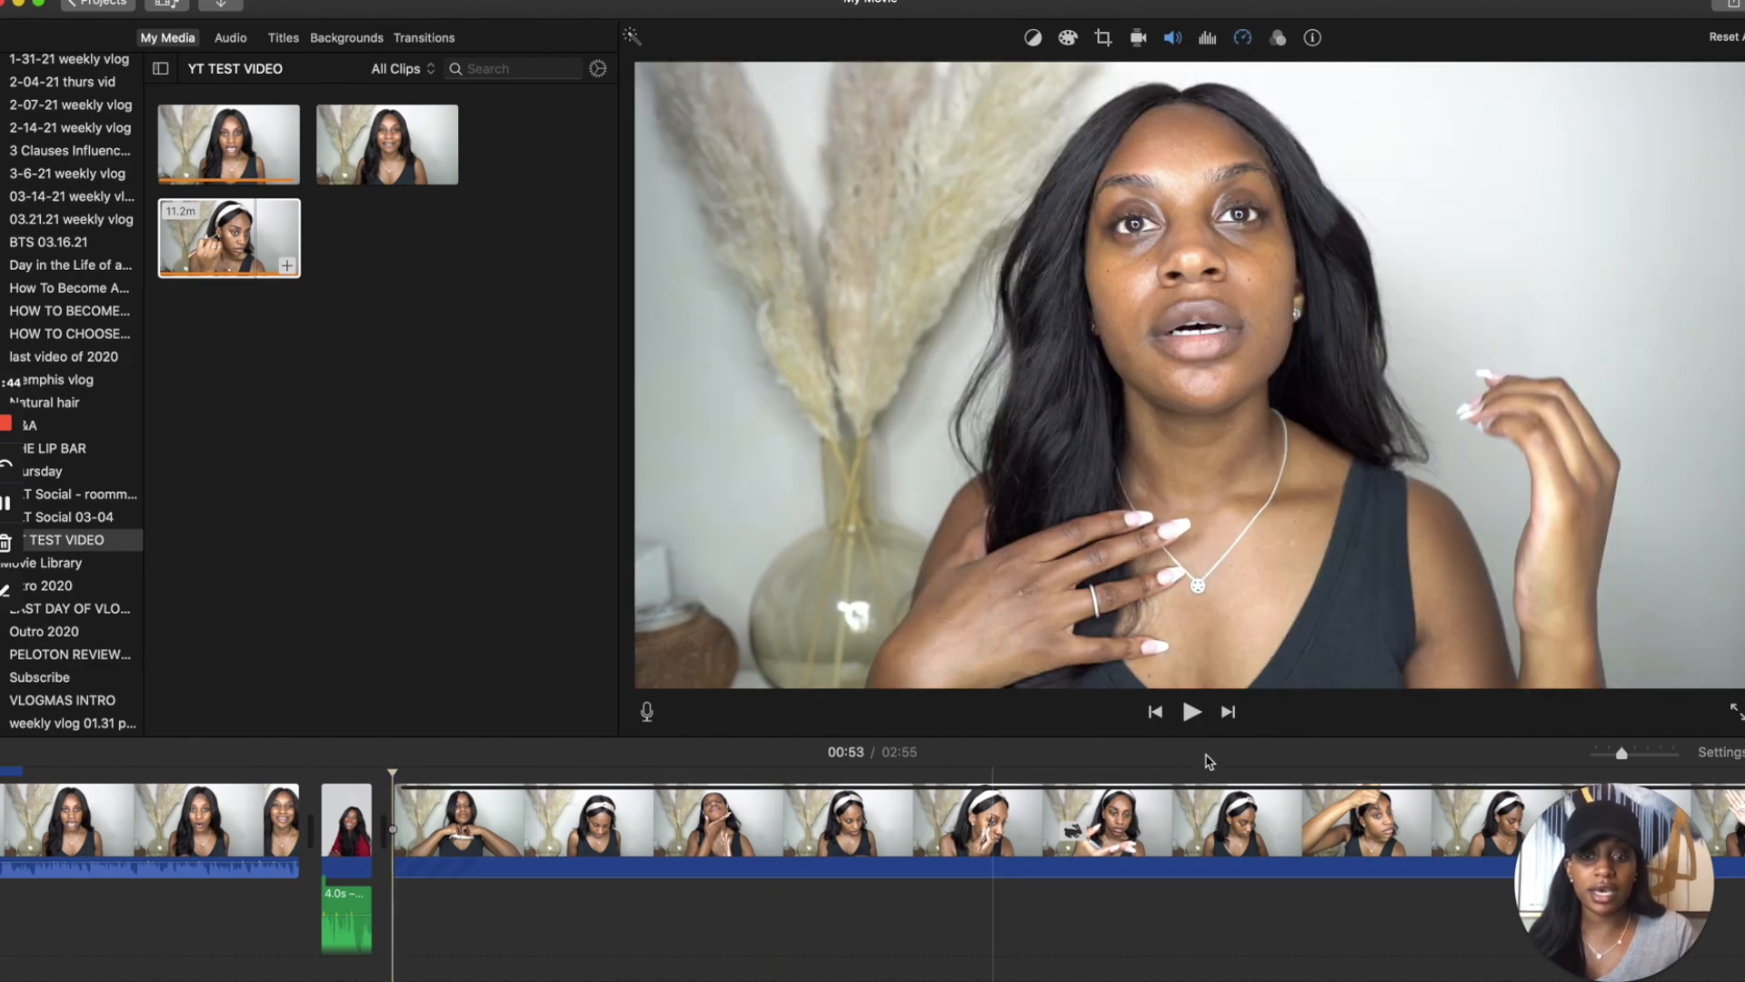
click(1191, 712)
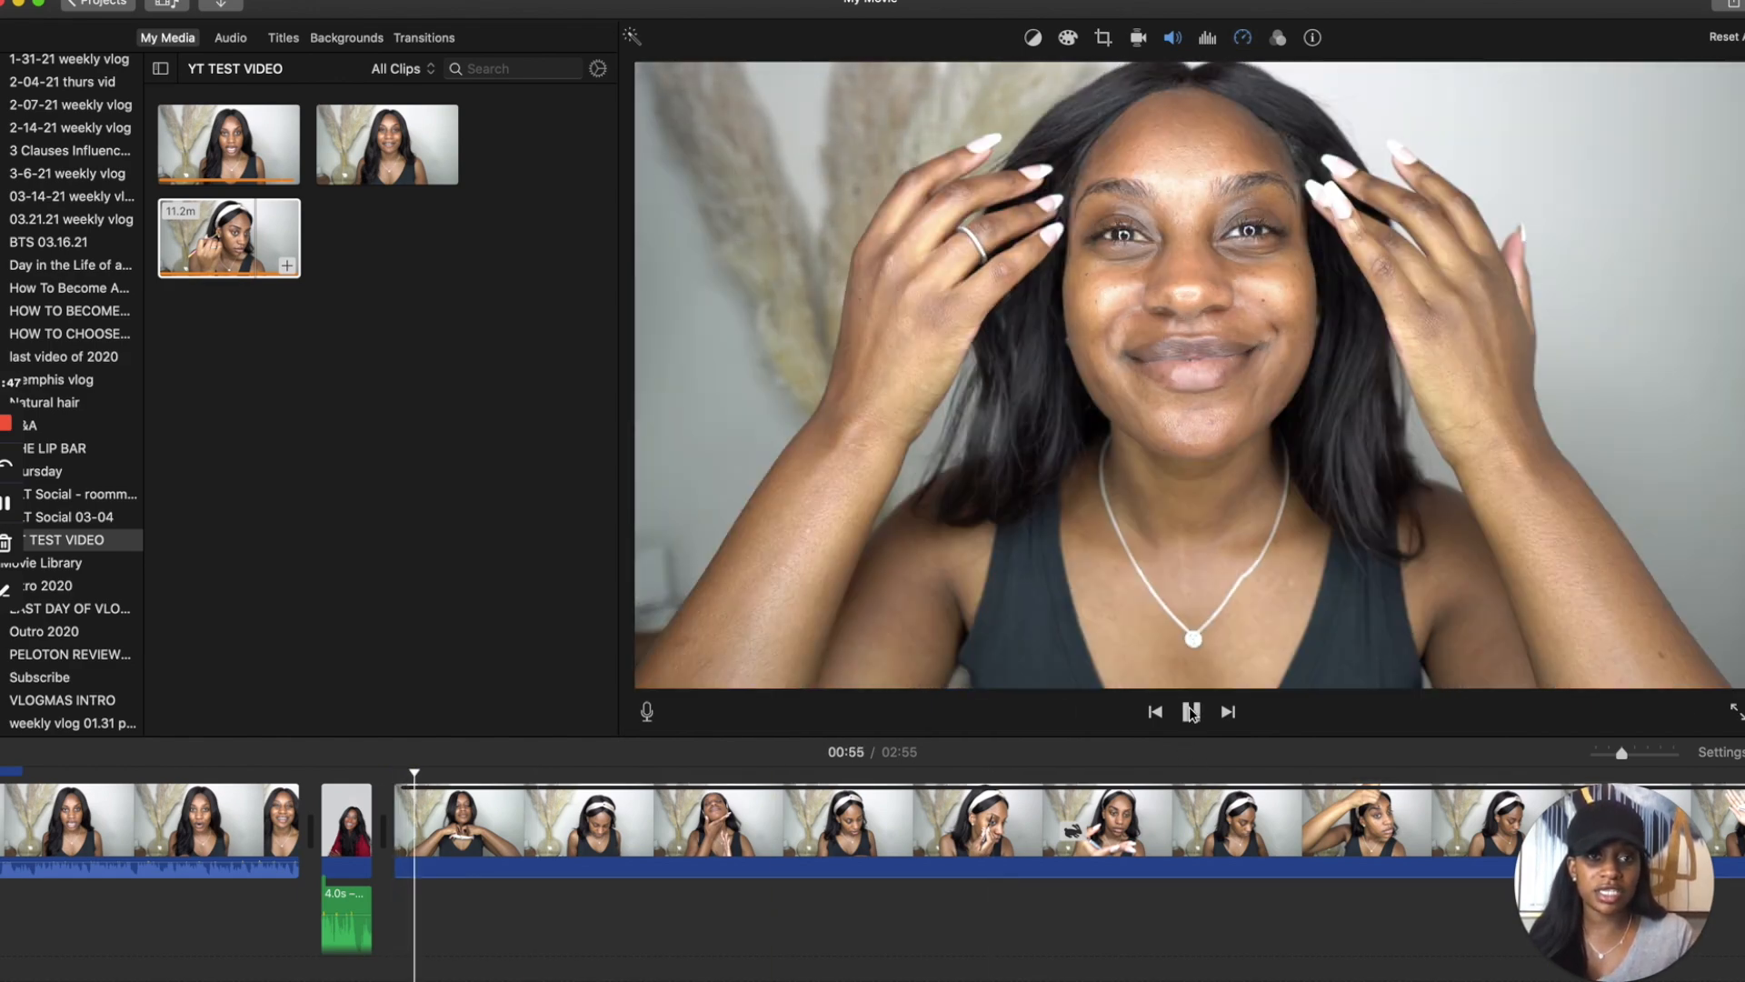
click(1192, 711)
Set the long makeup clip's speed back to Fast at 2x and play it back from its start.
click(1242, 37)
click(991, 73)
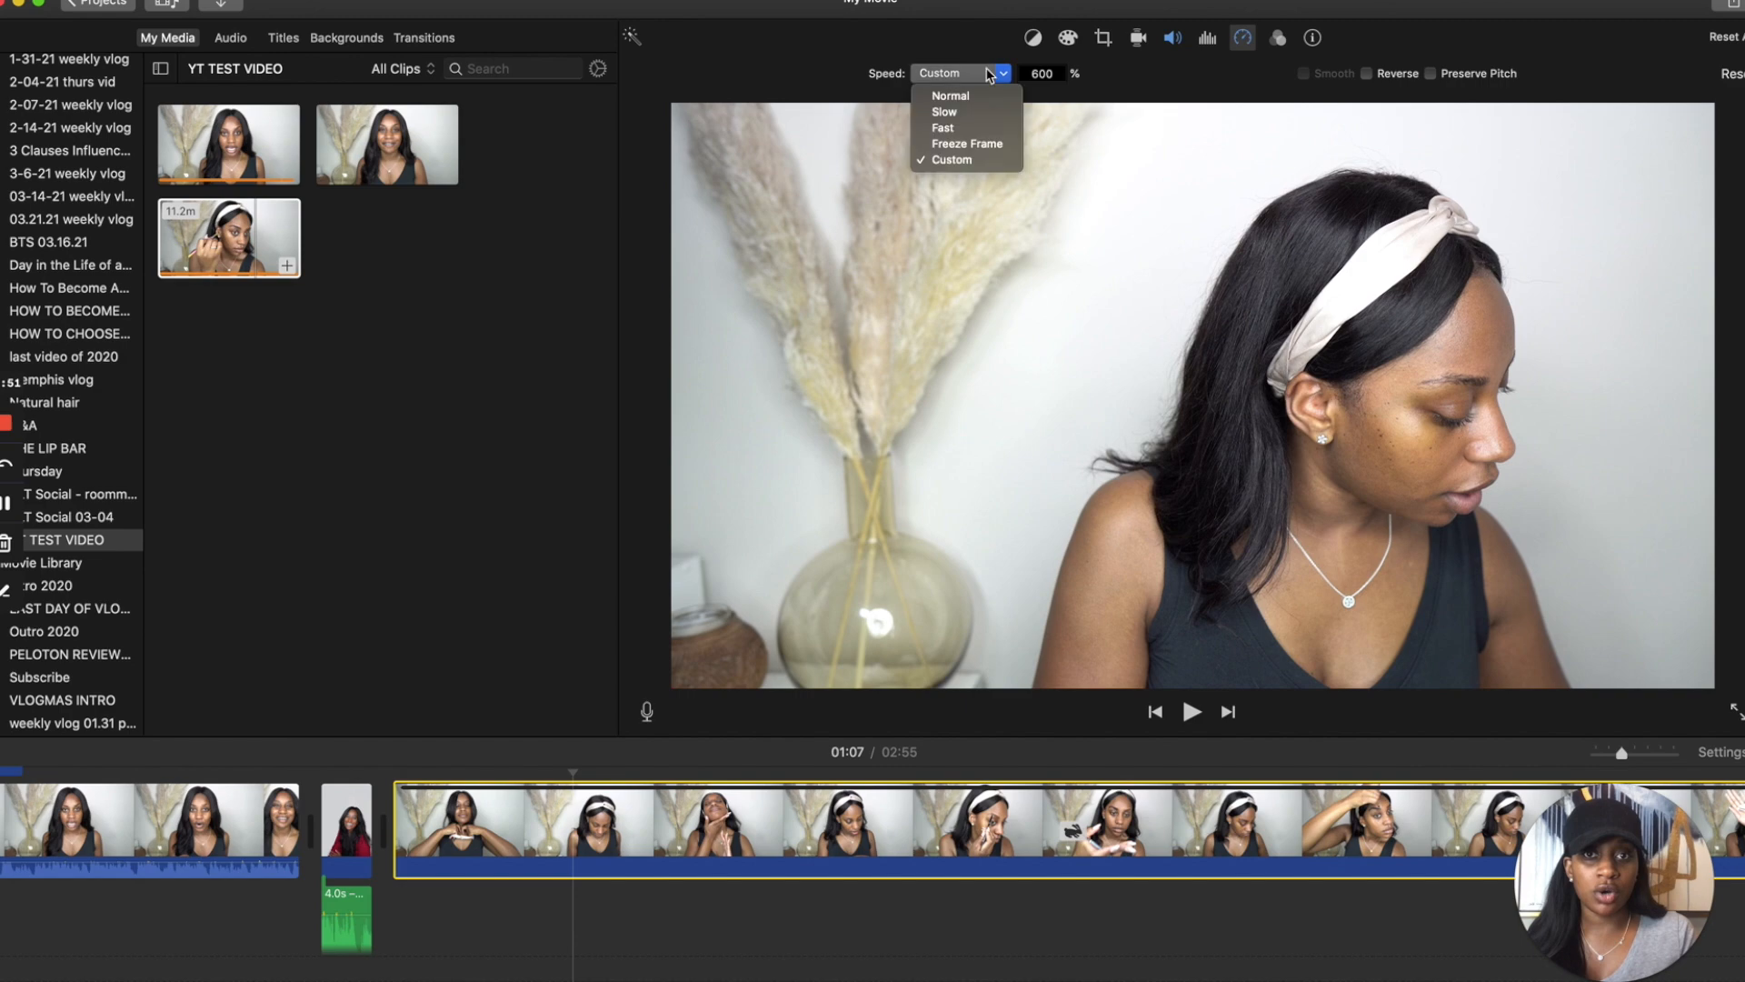
click(945, 127)
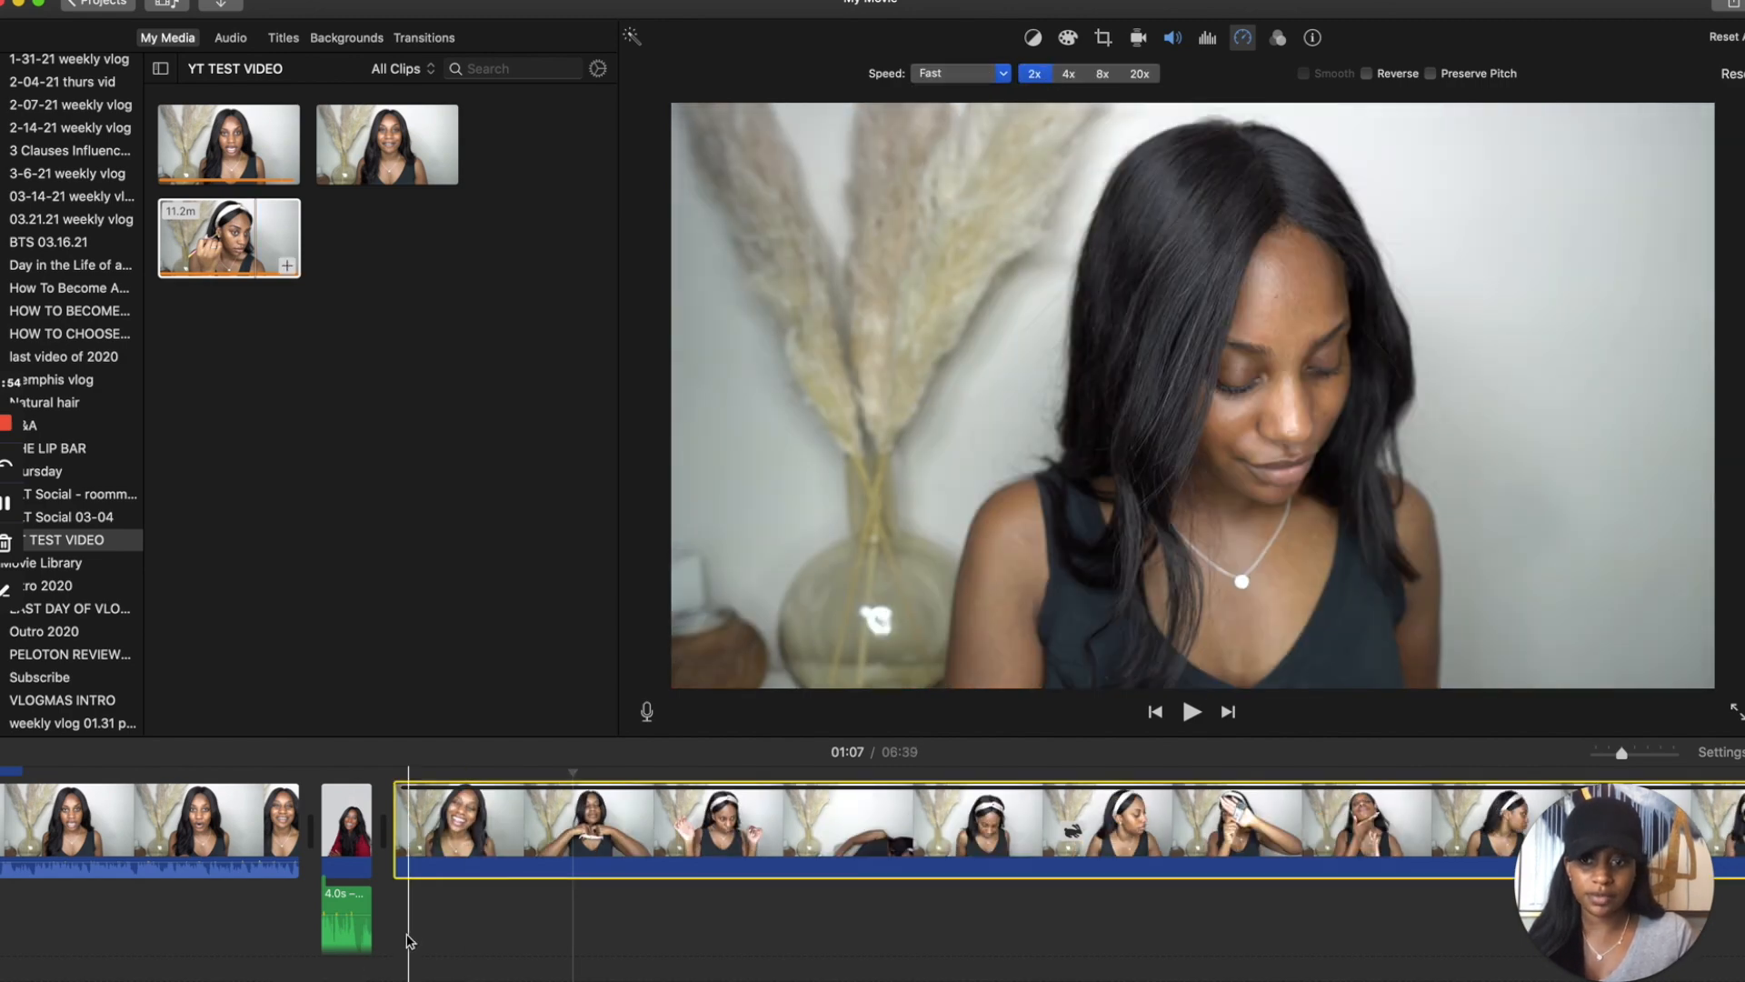
click(1155, 714)
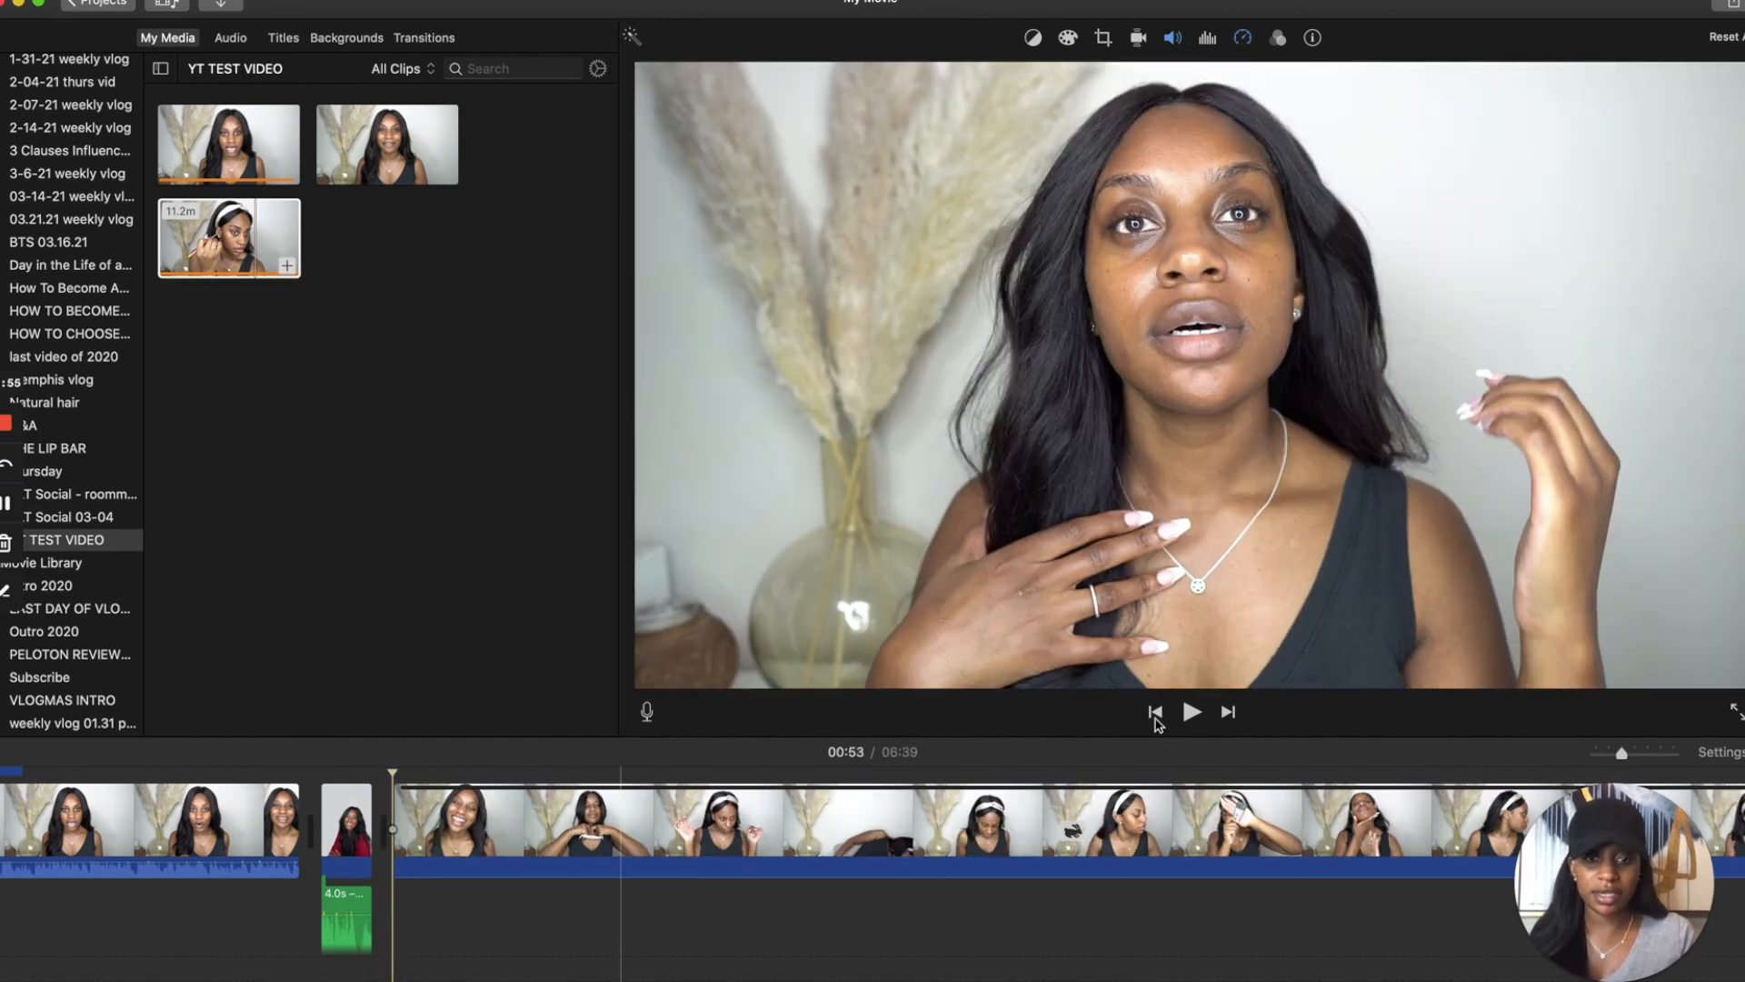
click(1191, 711)
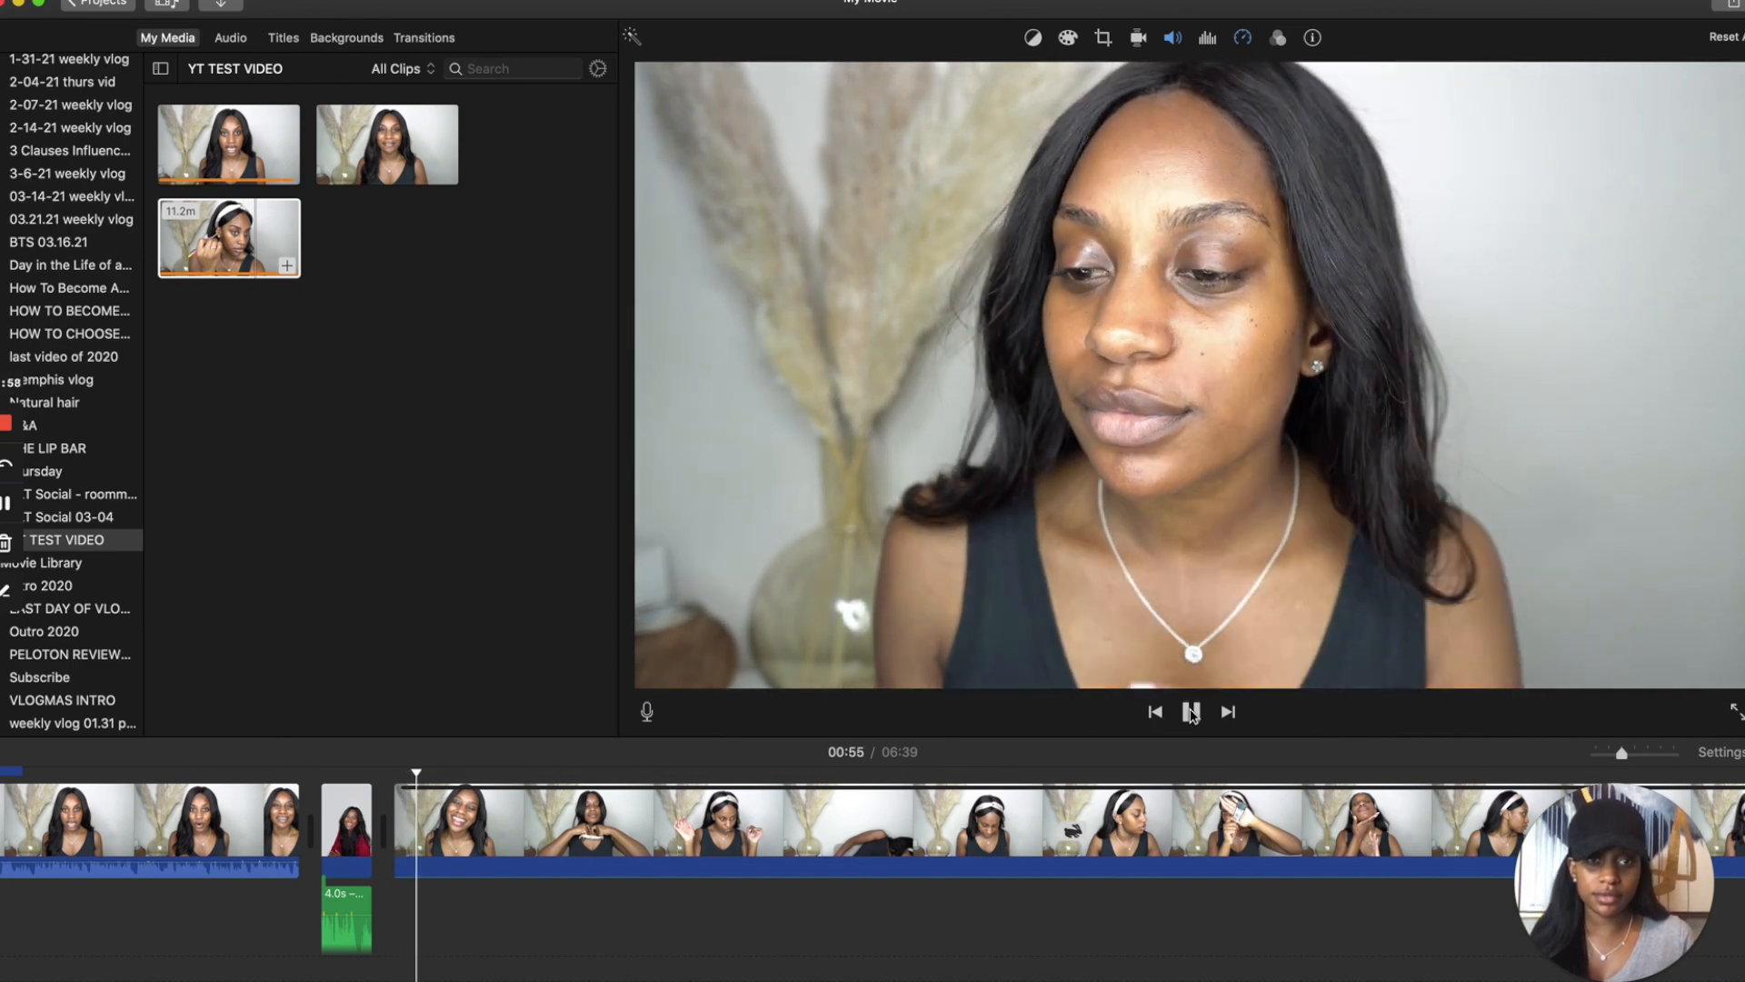
click(1191, 711)
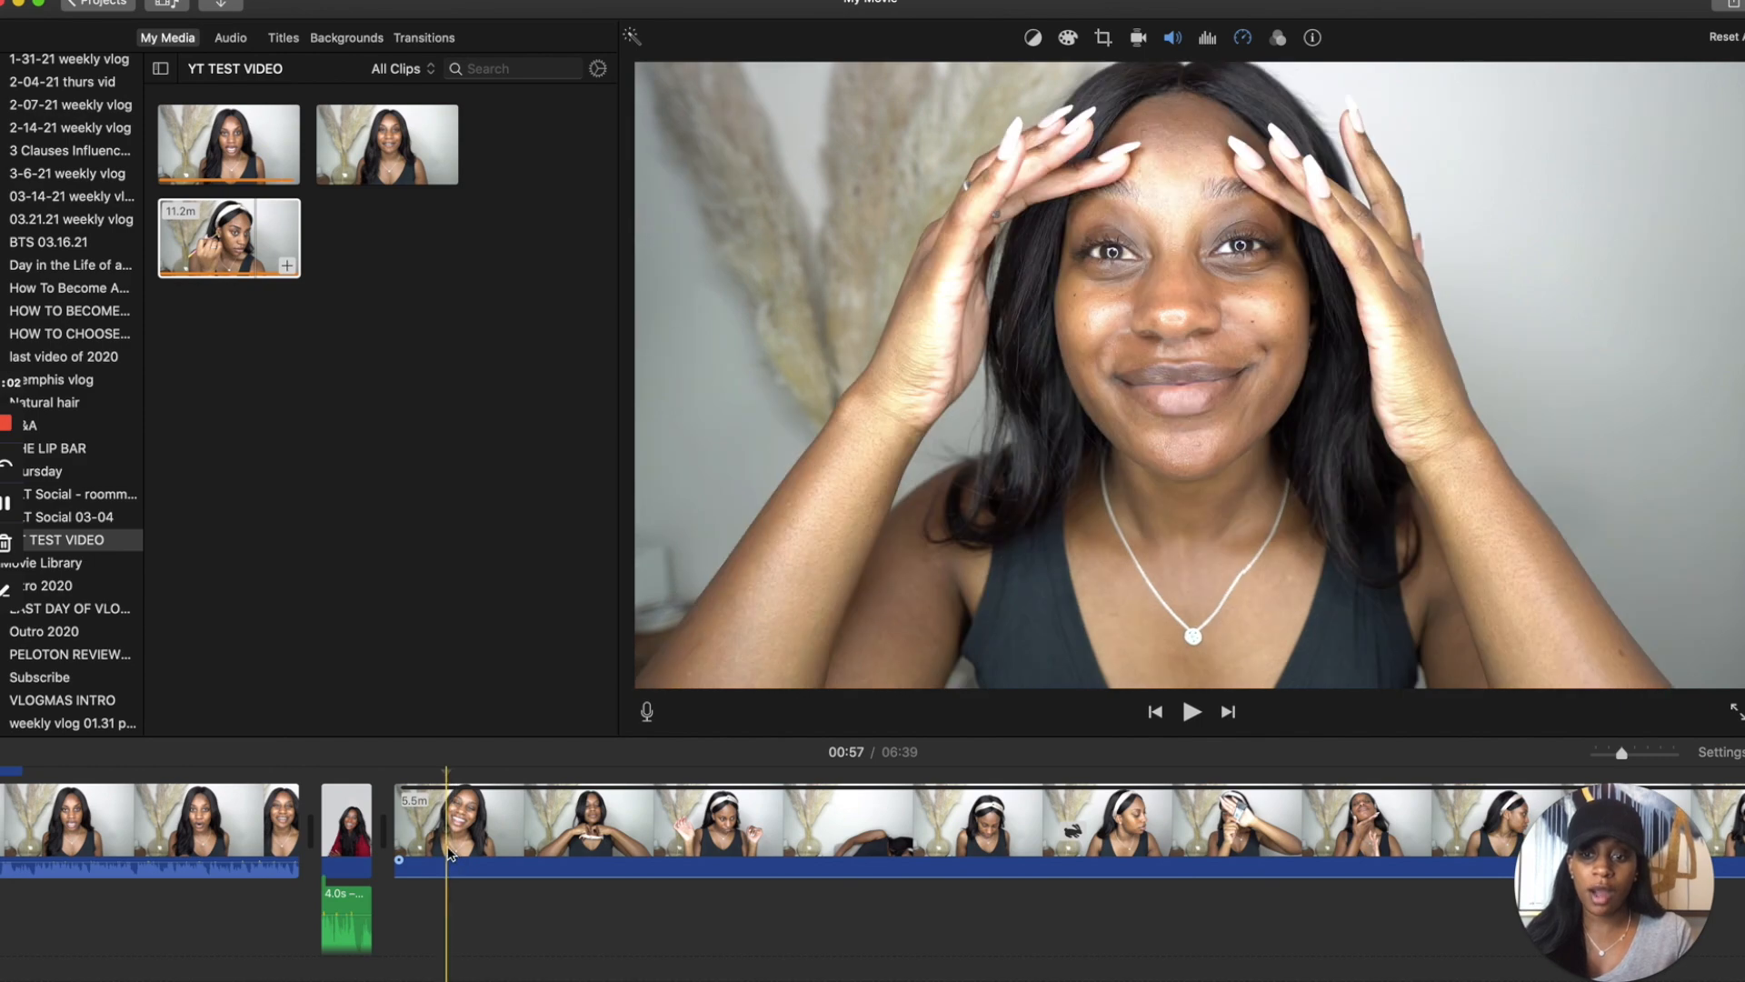
Split the sped-up makeup clip twice near its beginning to separate two short clips from the rest.
click(447, 847)
key(super+b)
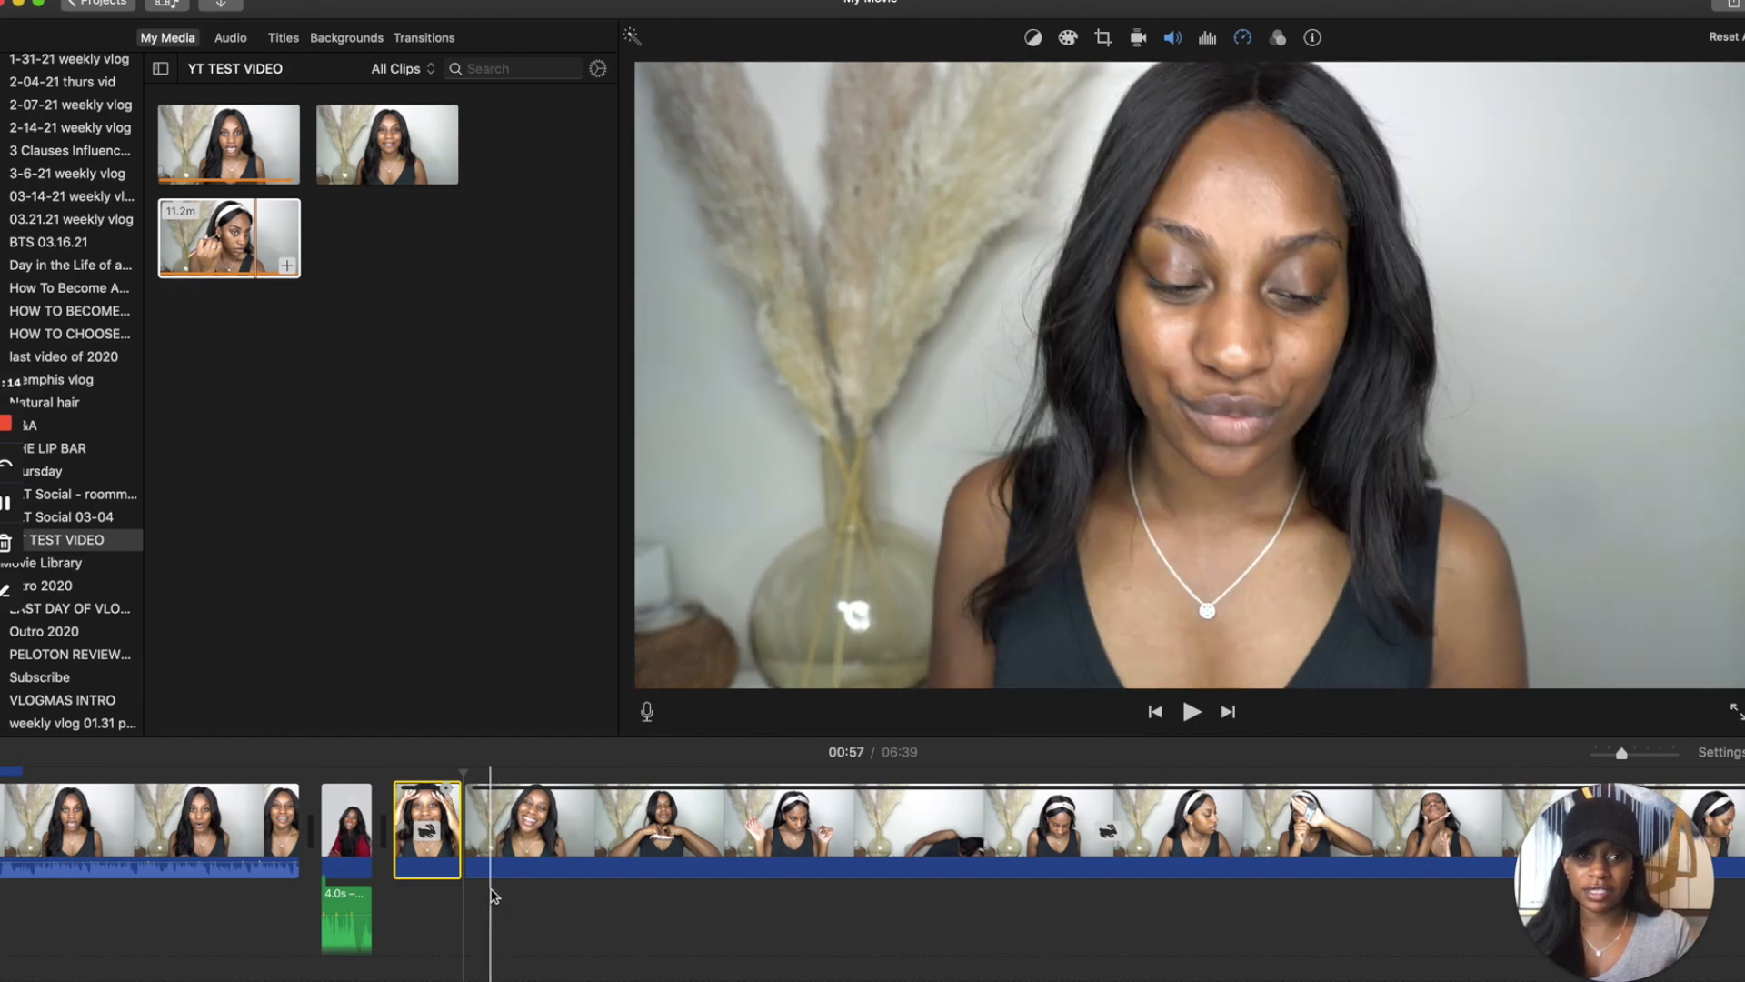
key(super+v)
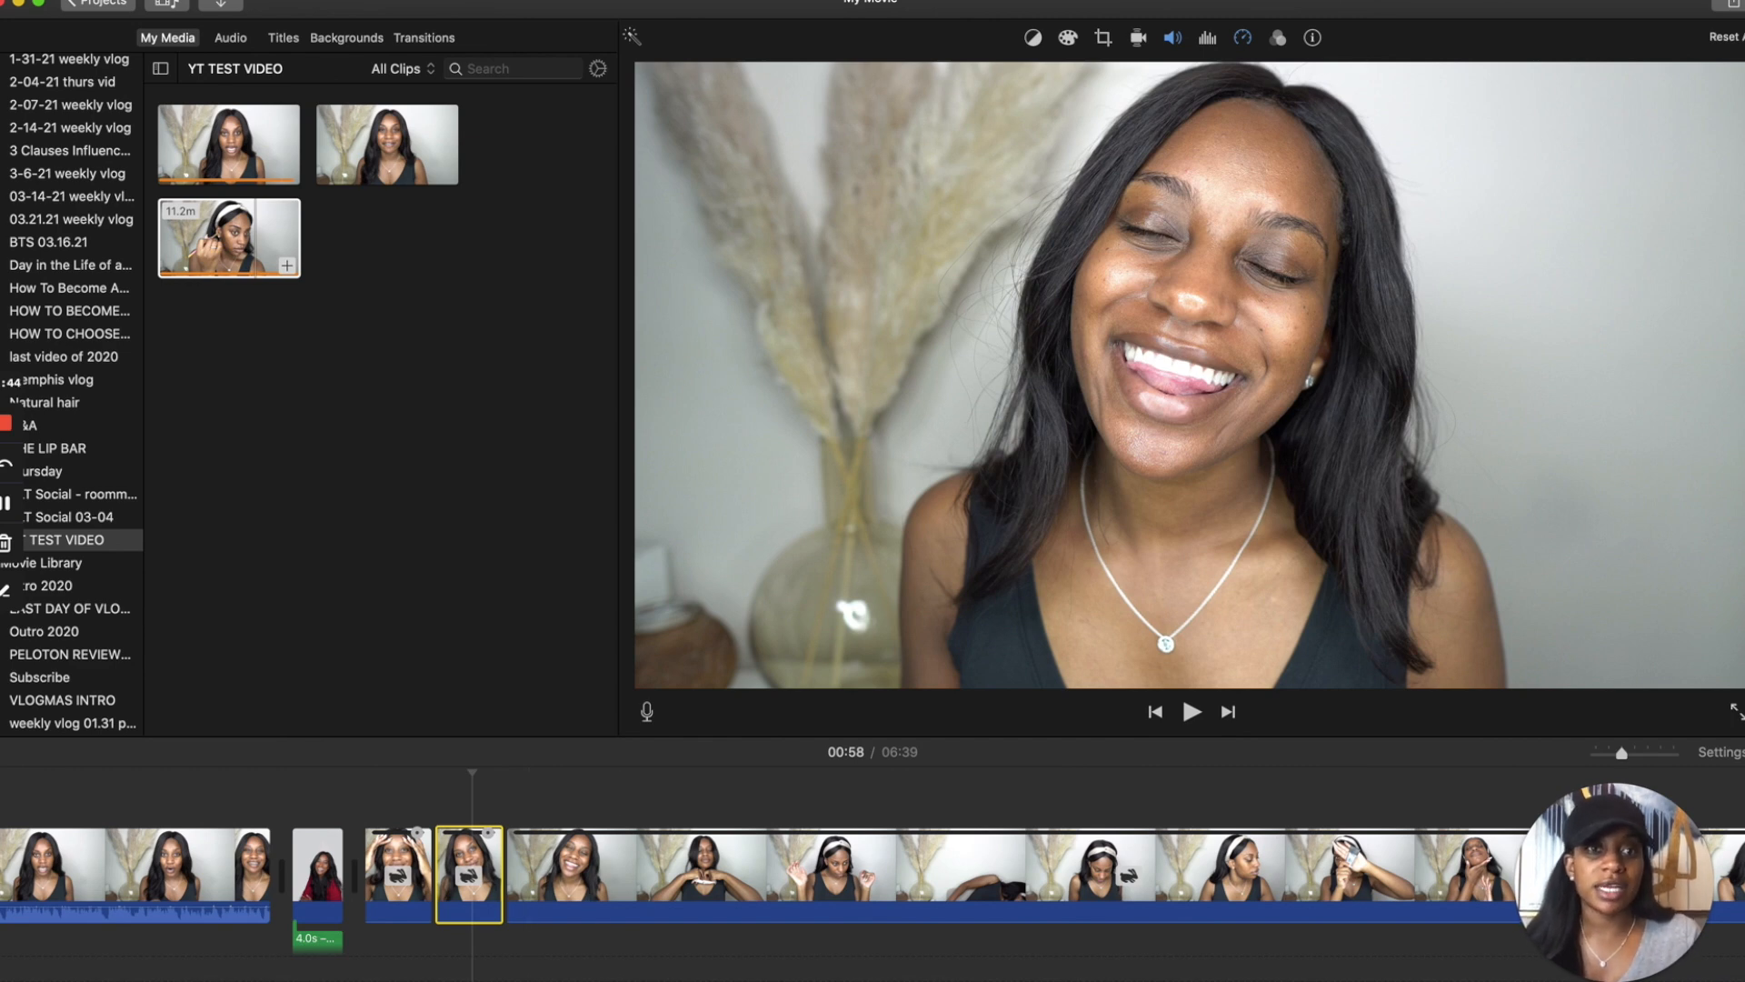
Change the second short makeup clip's speed to Slow.
click(1242, 37)
click(931, 74)
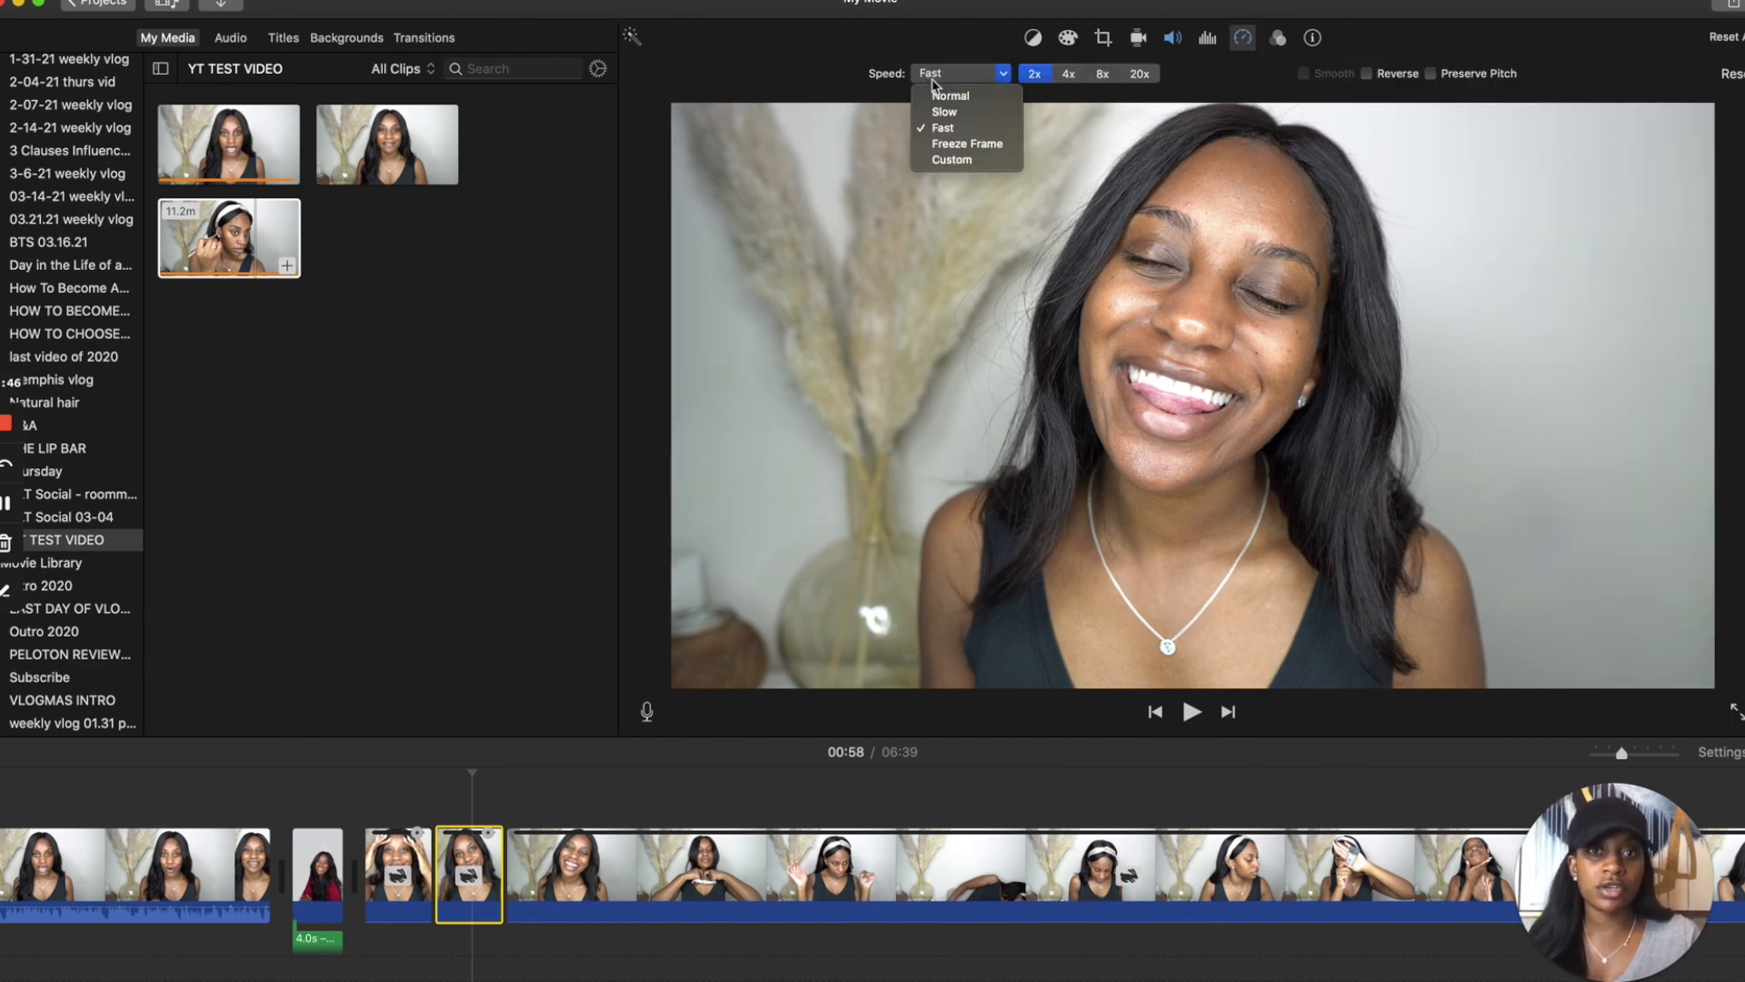
click(945, 112)
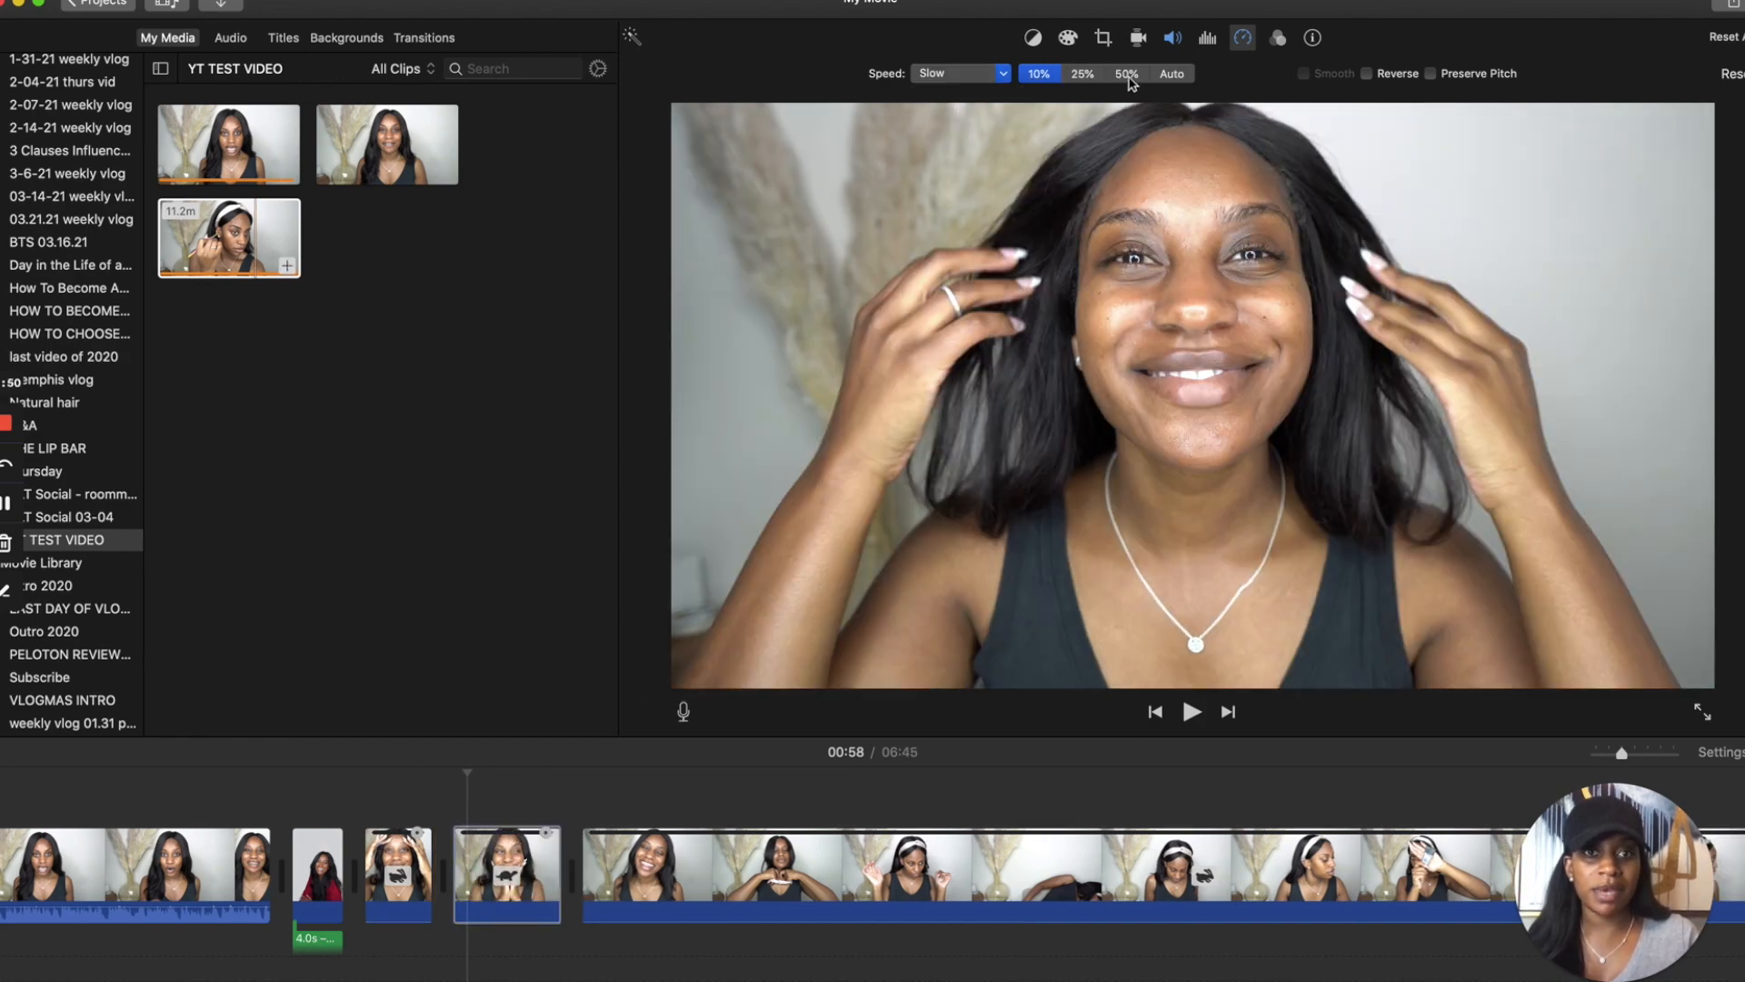
Try slowing the second short makeup clip to 10% and undo that speed change.
click(1039, 74)
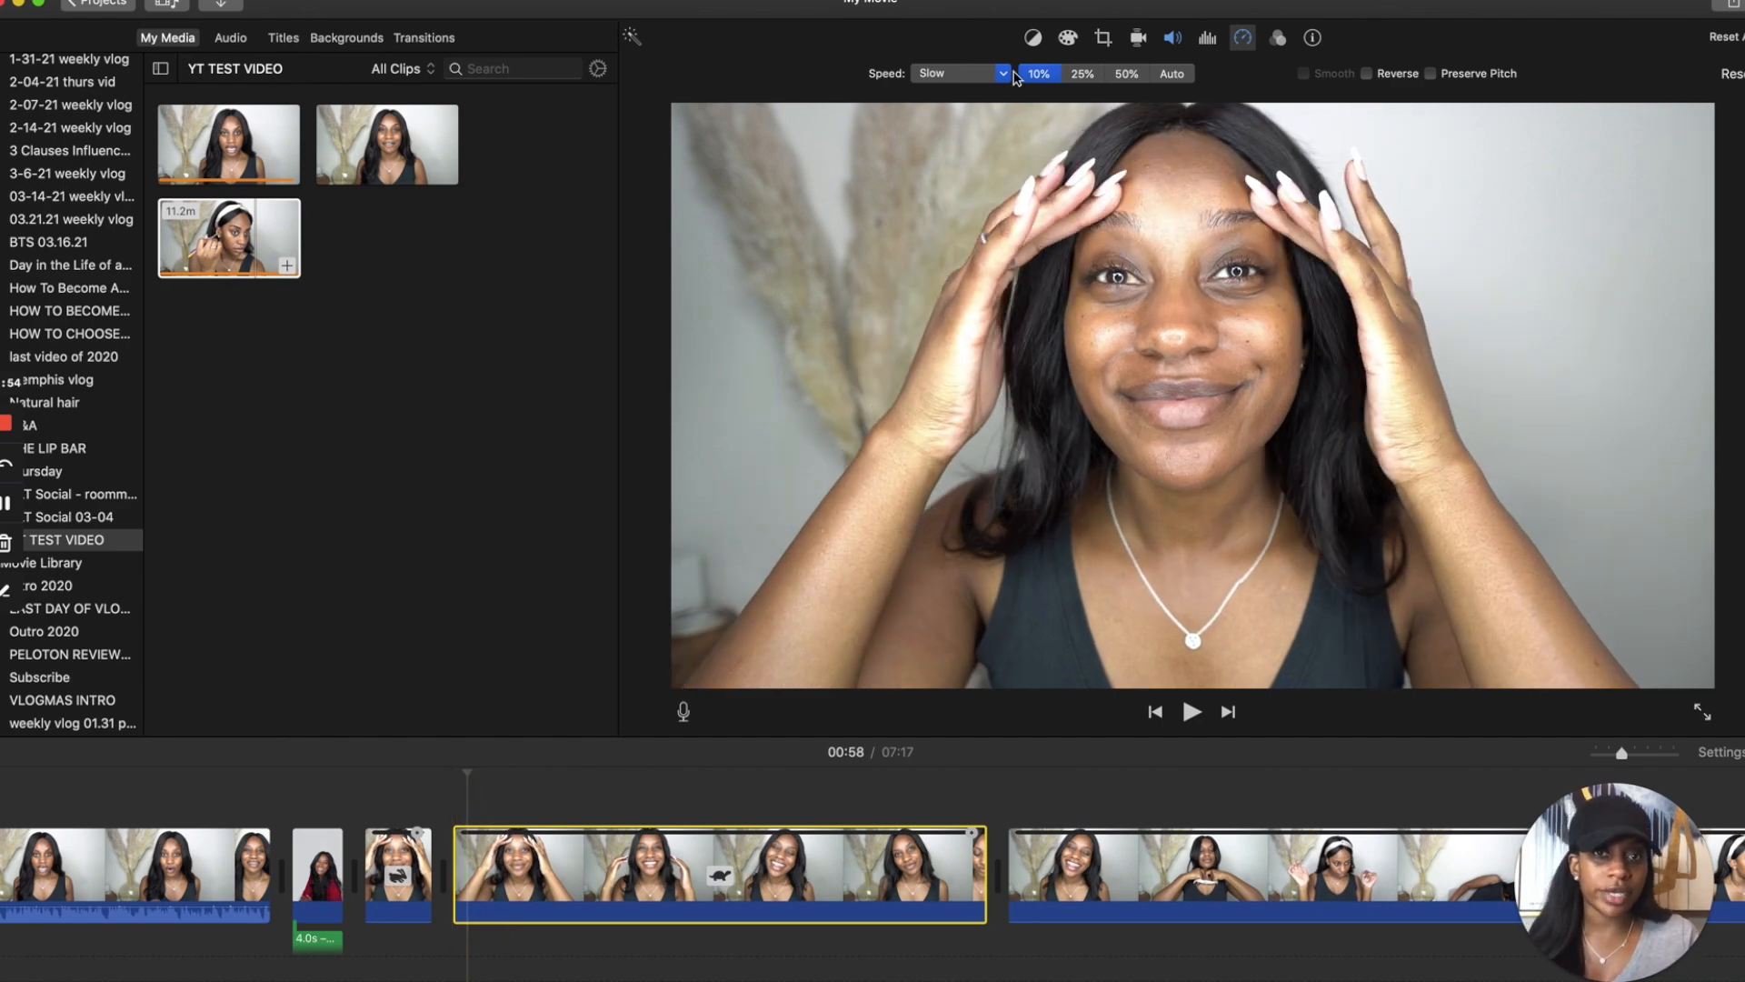
key(super+z)
click(355, 809)
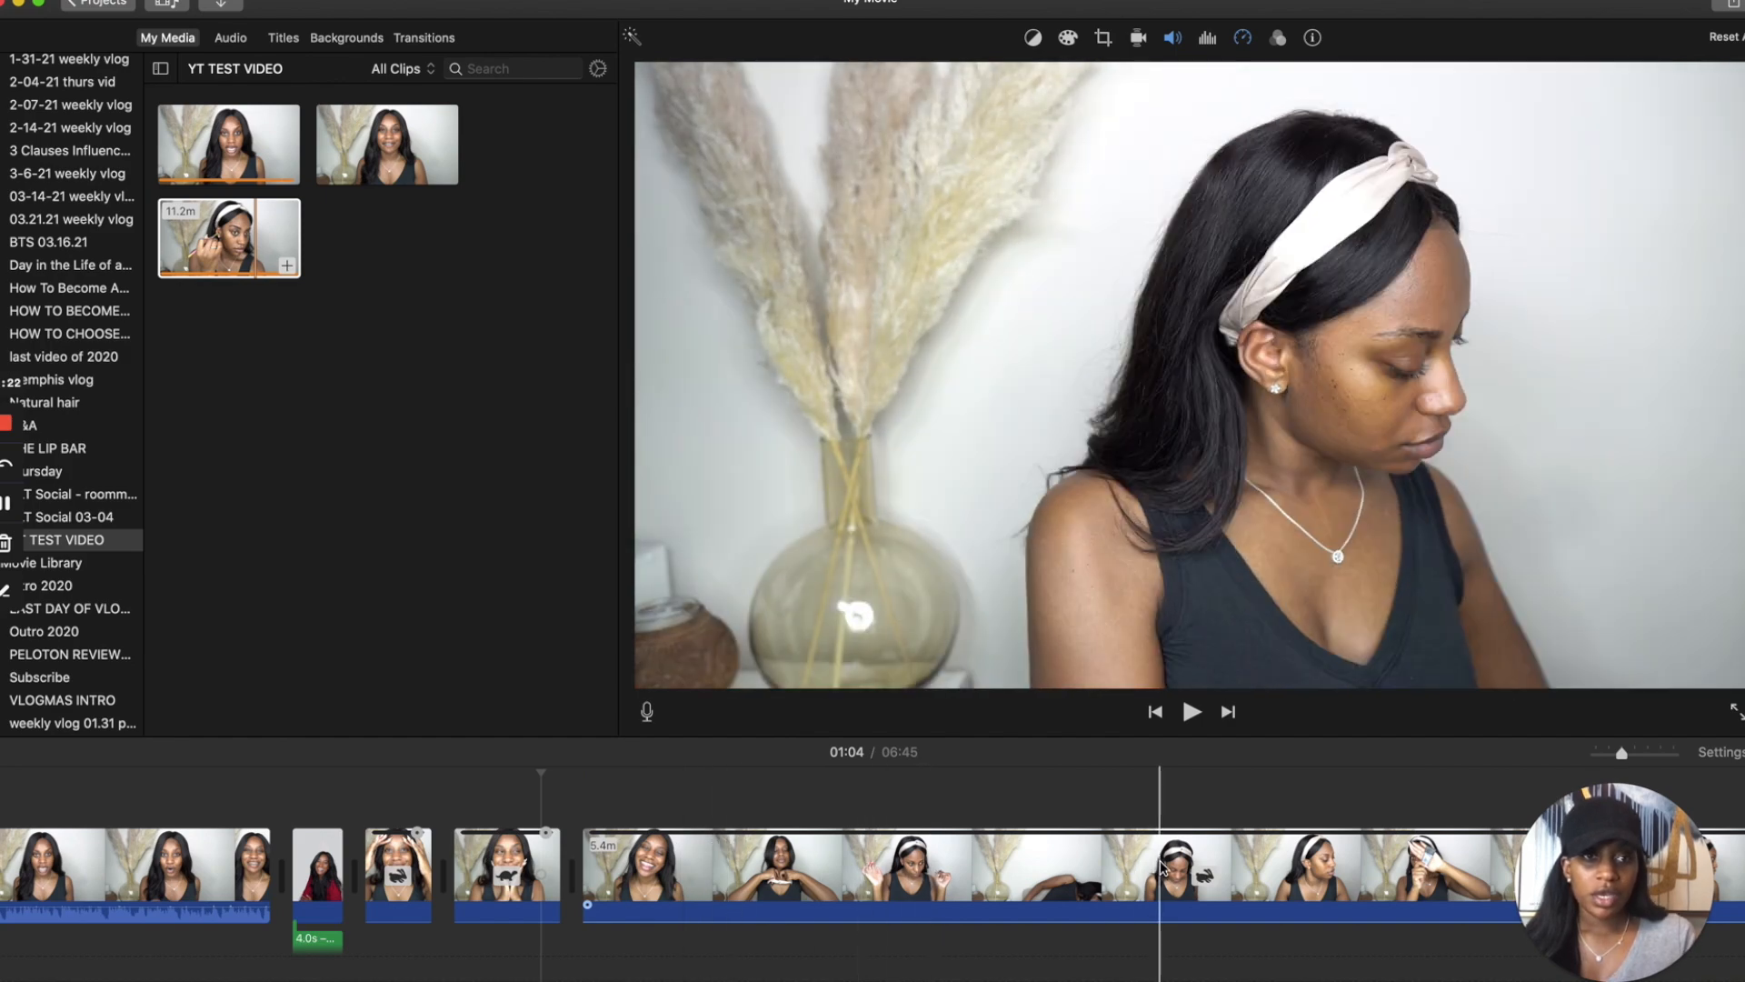
Split the remaining long makeup clip at 02:53, at the eyebrow pencil scene, and delete the part before the cut.
scroll(1160, 860, right, 10)
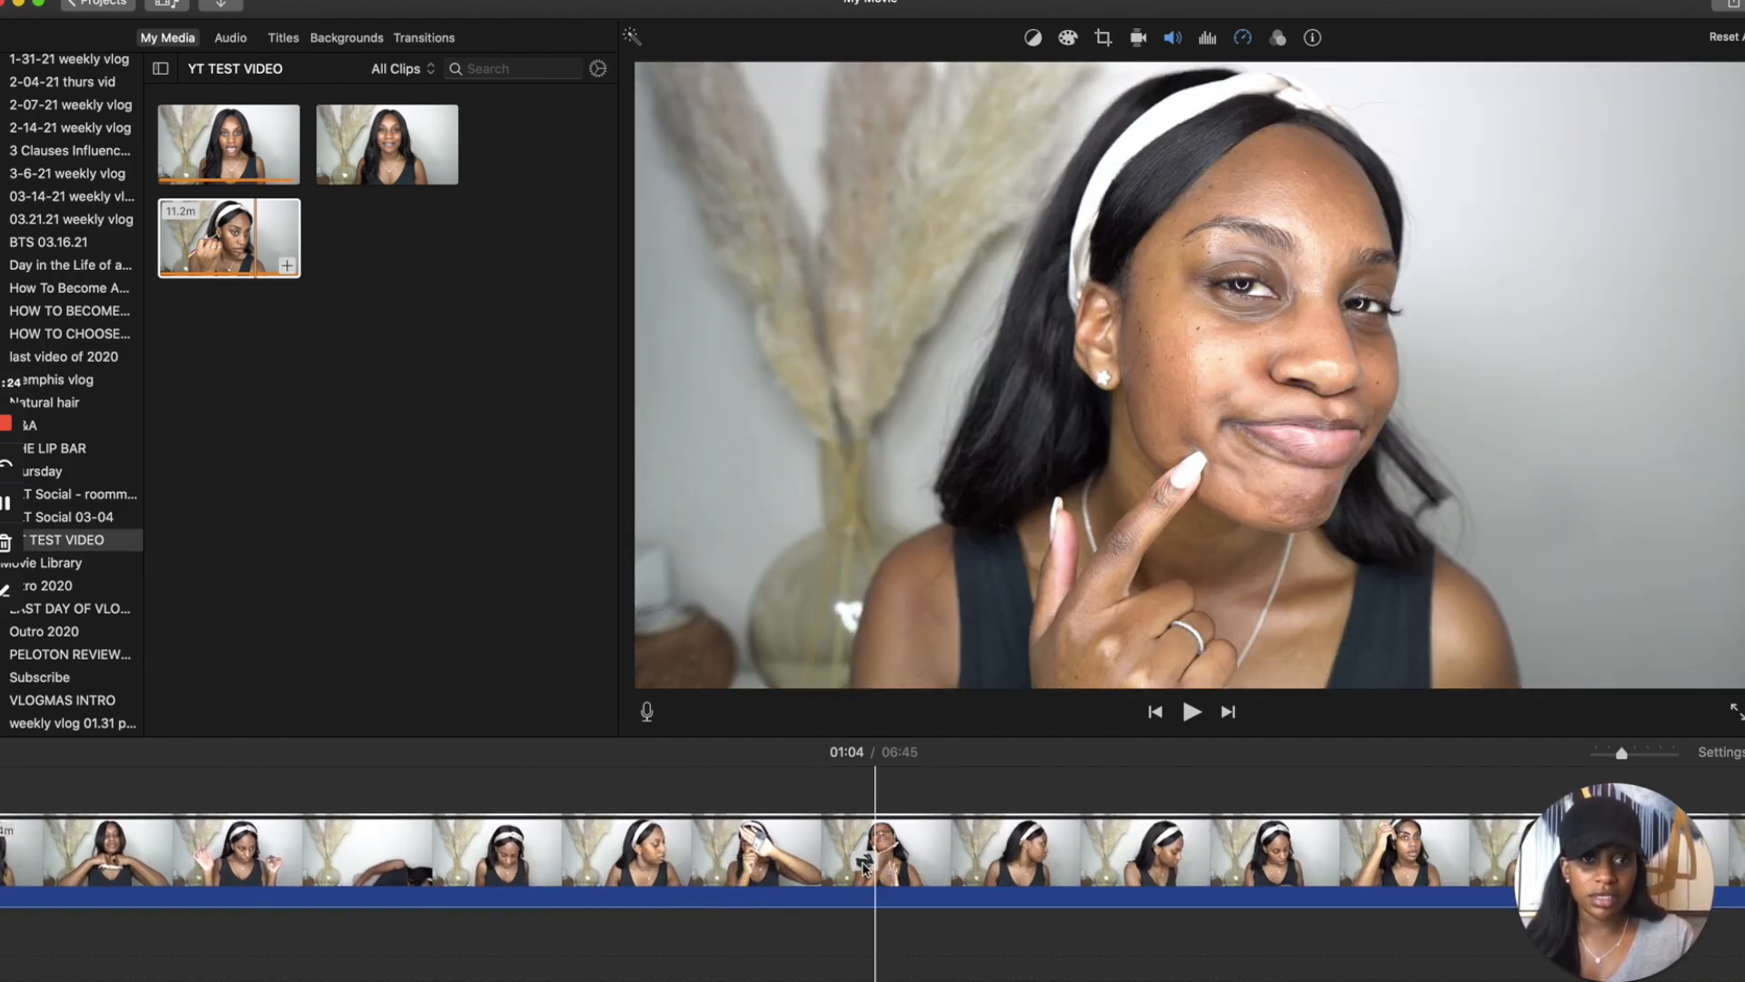
scroll(999, 900, right, 1)
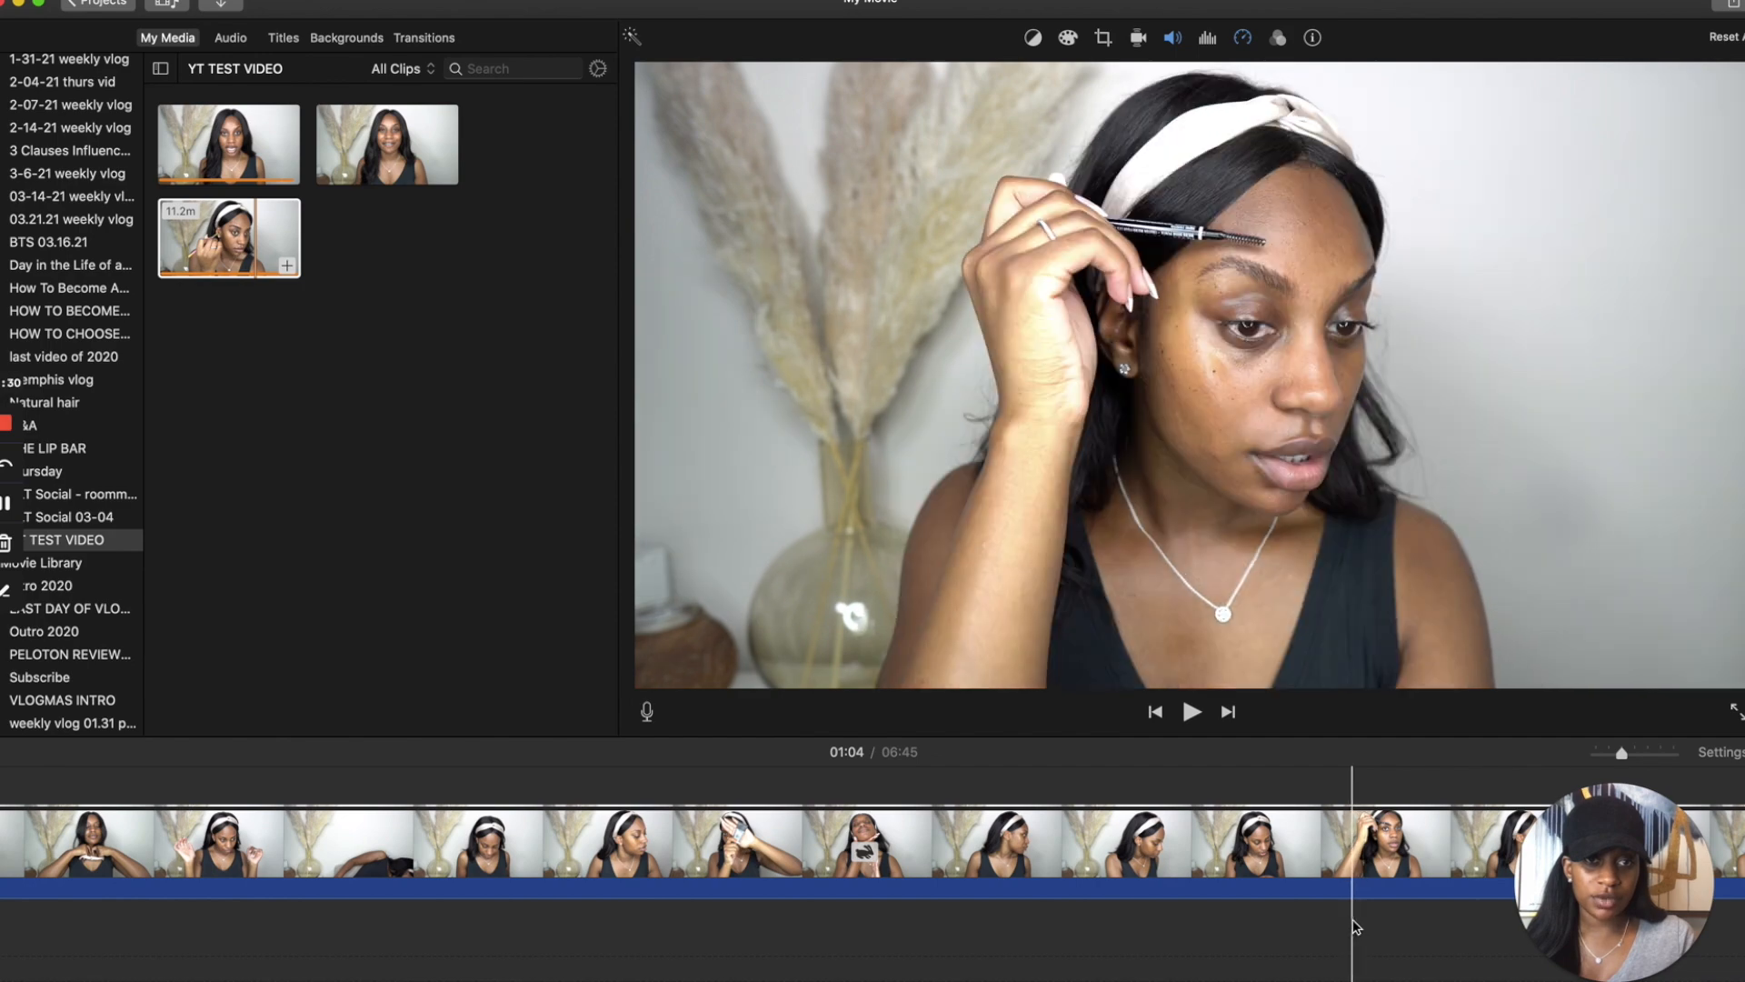
click(1329, 876)
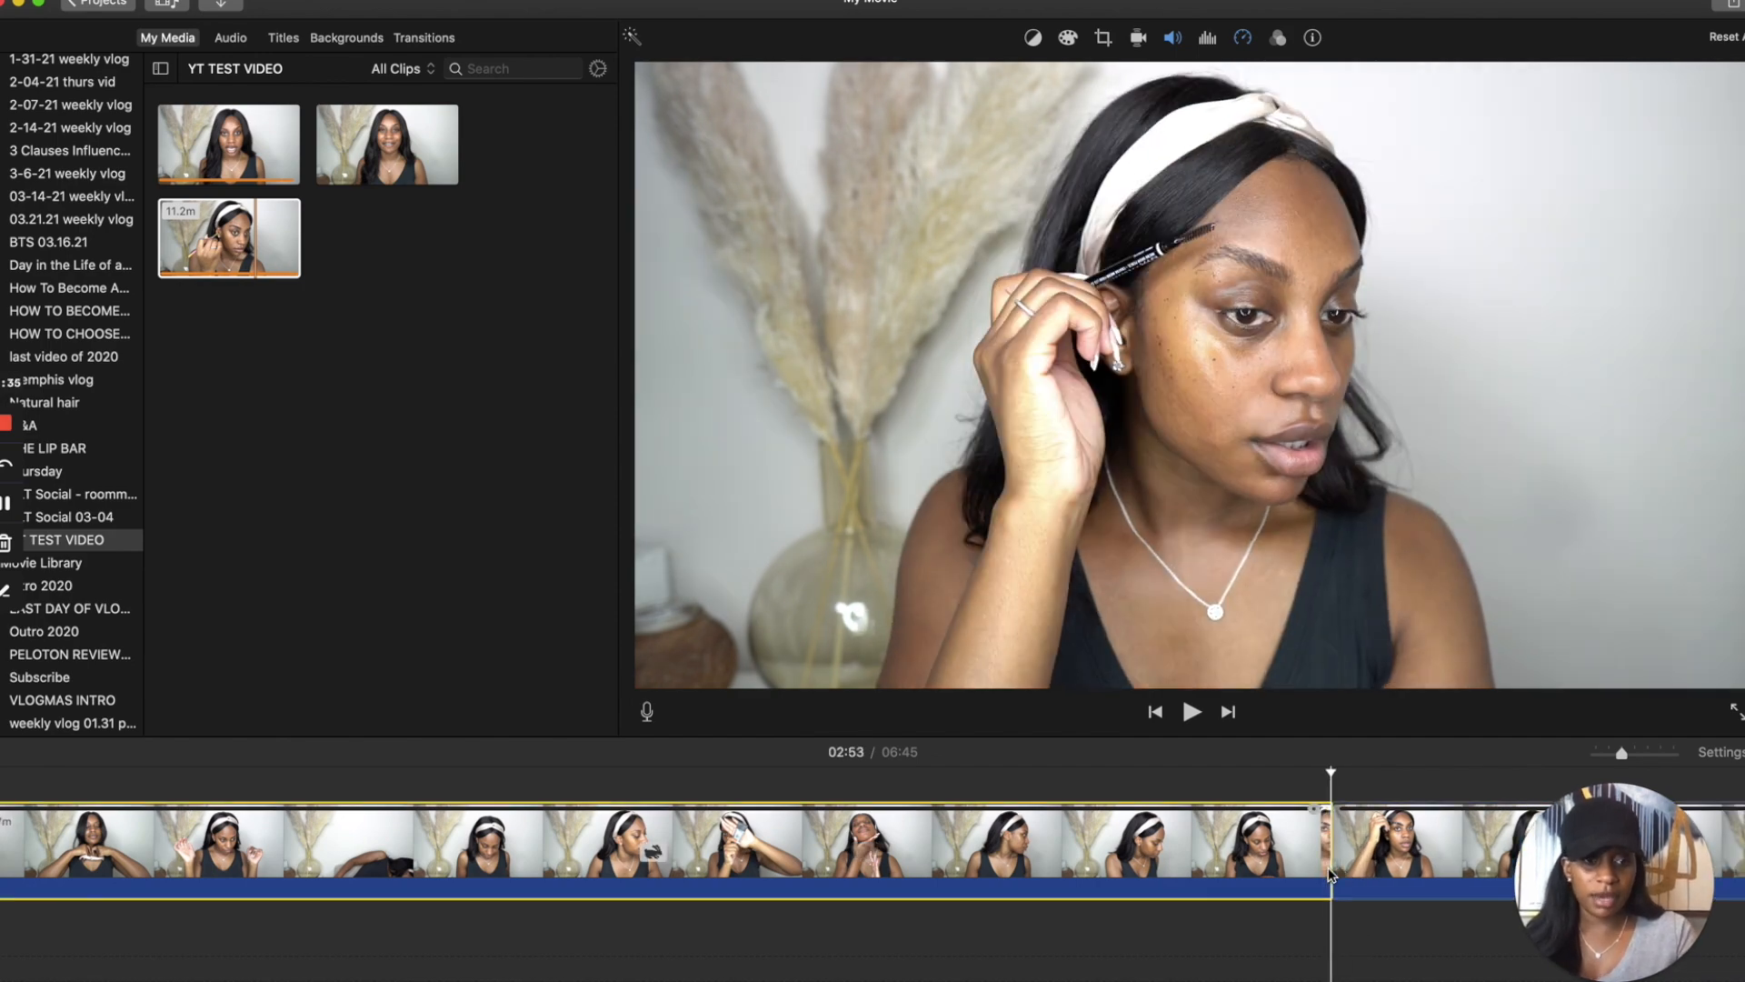
key(Delete)
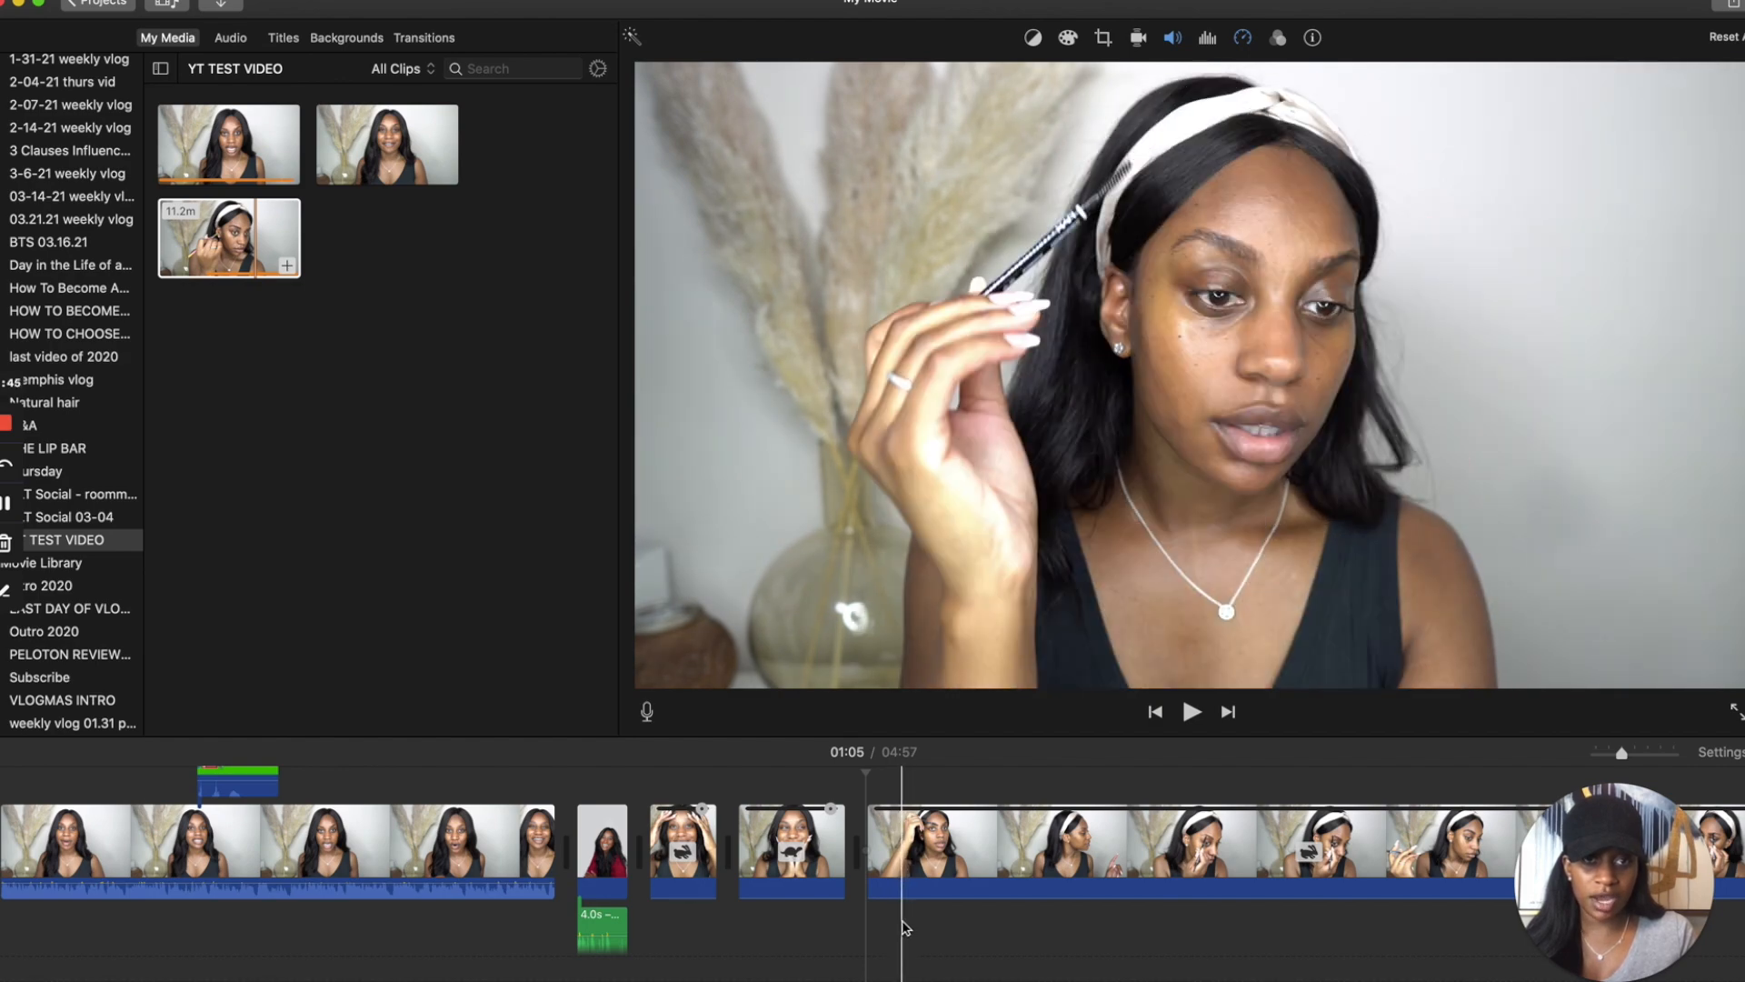
Split about 2.6 s off the start of the eyebrow footage and give it a Ken Burns zoom with the end frame tightened around the face.
key(super+b)
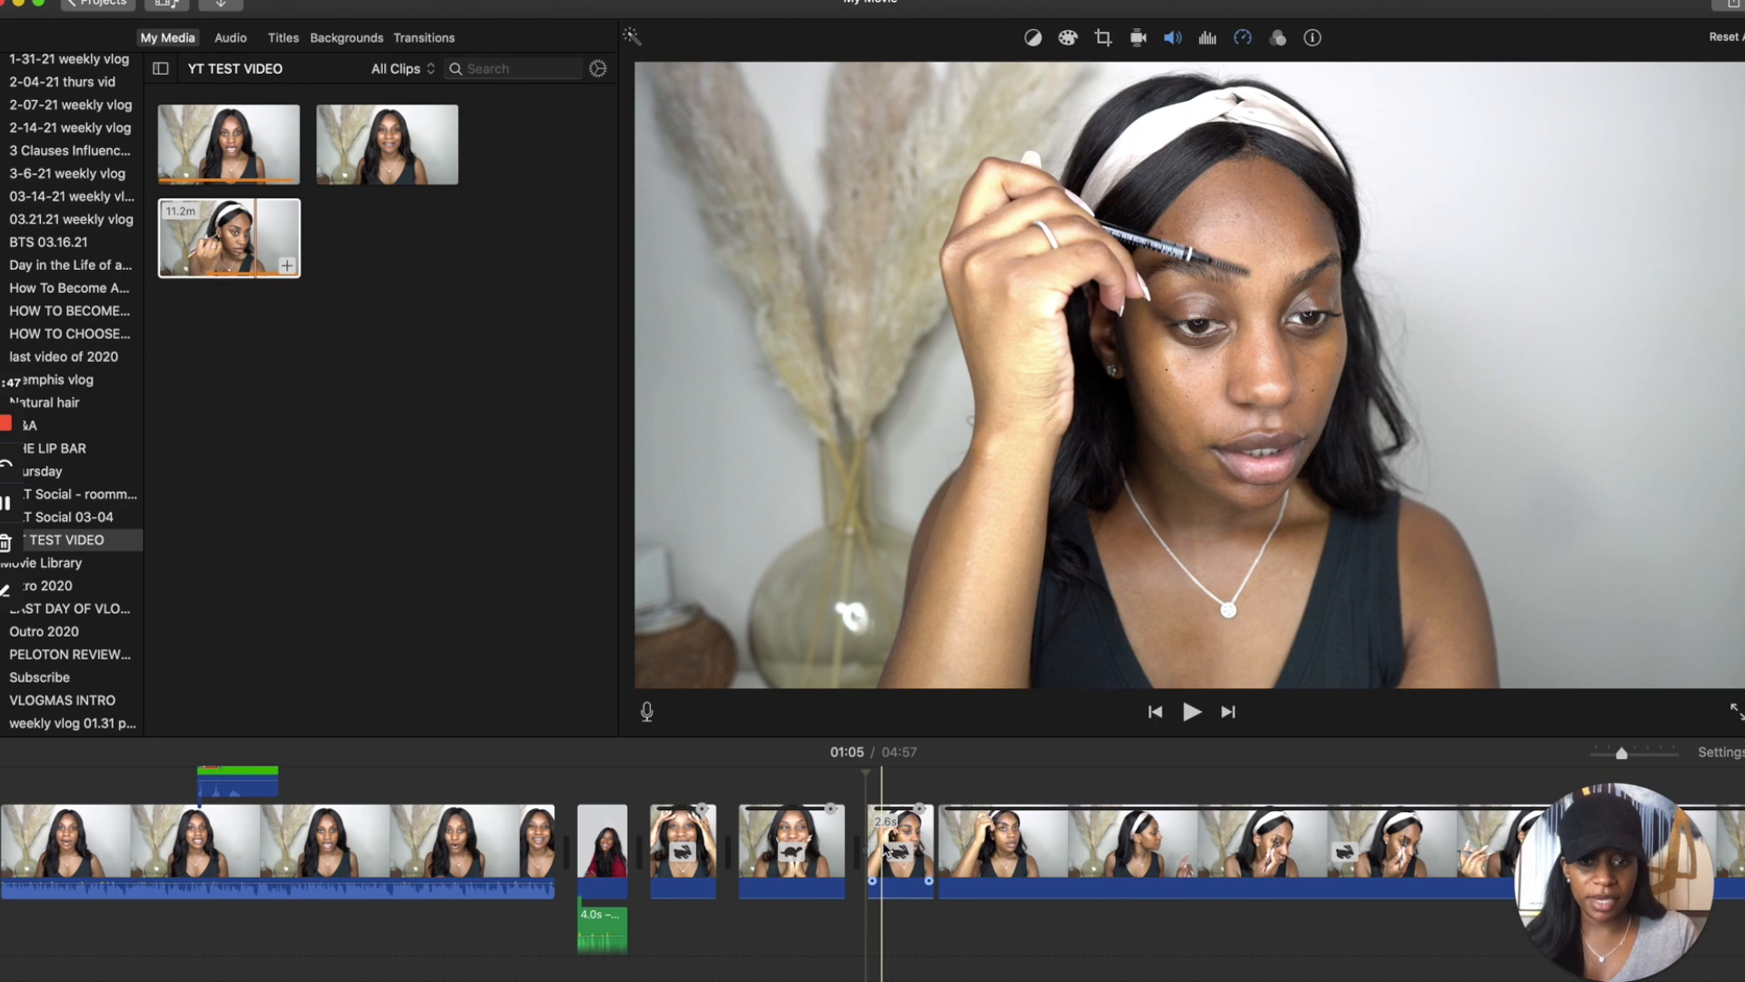
click(1104, 41)
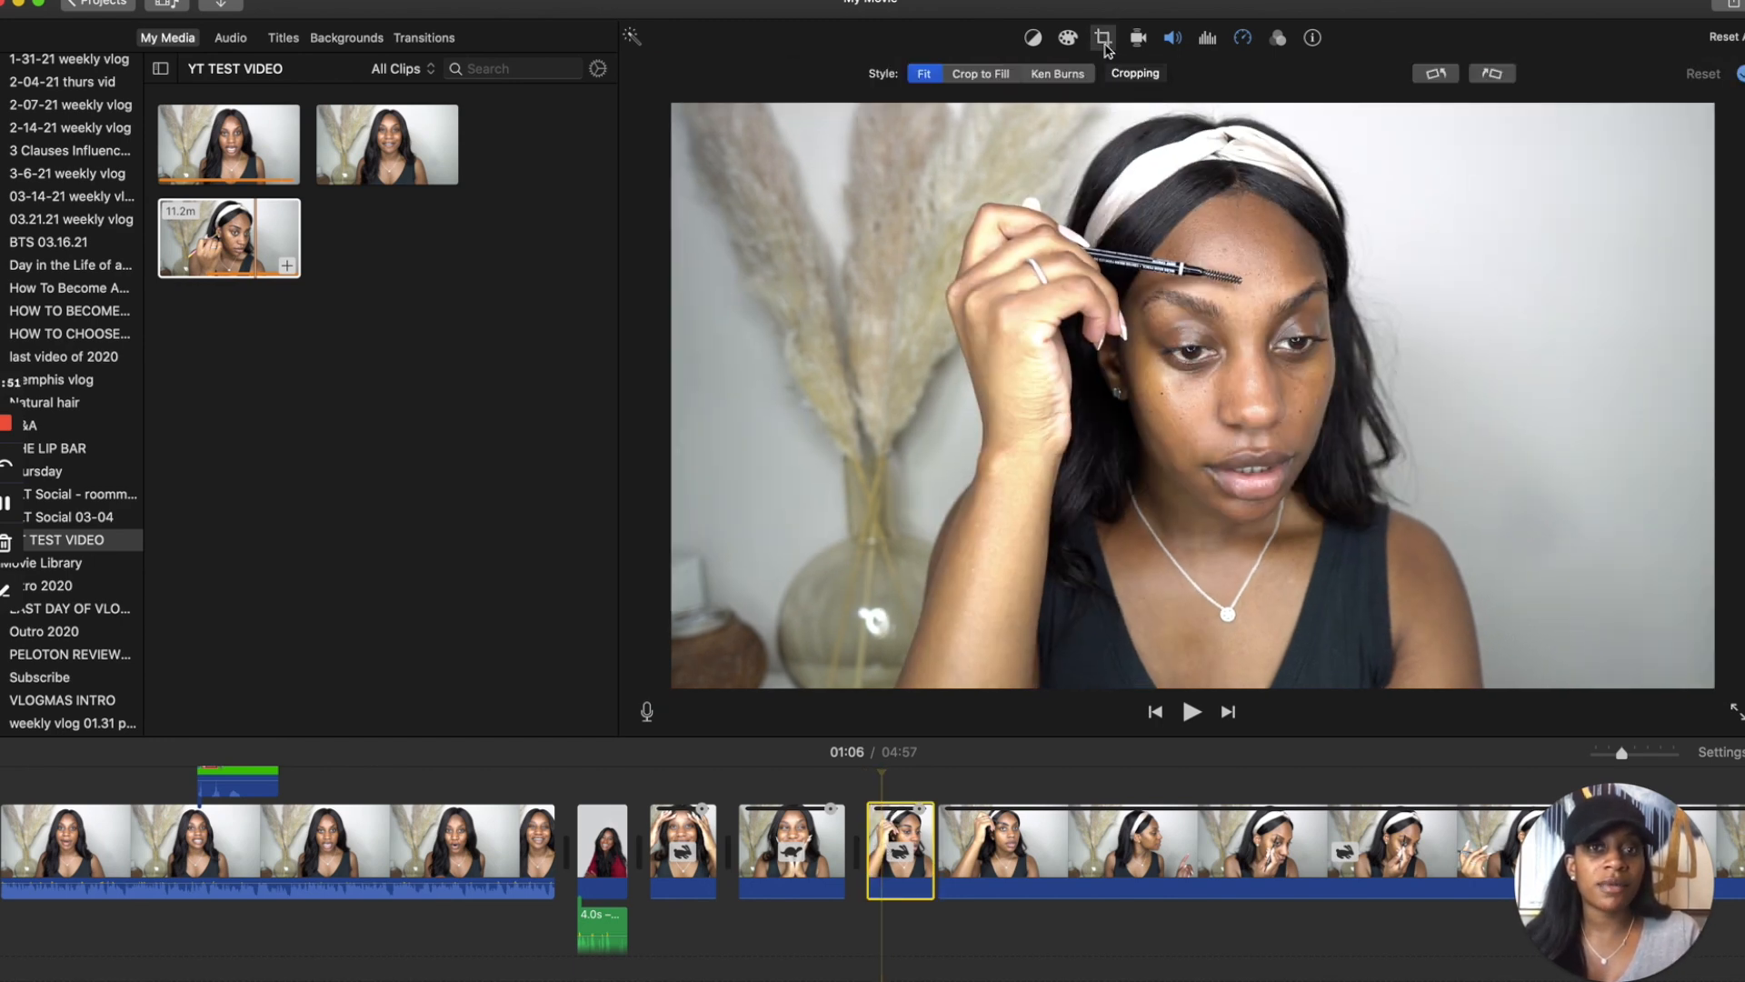
click(1058, 74)
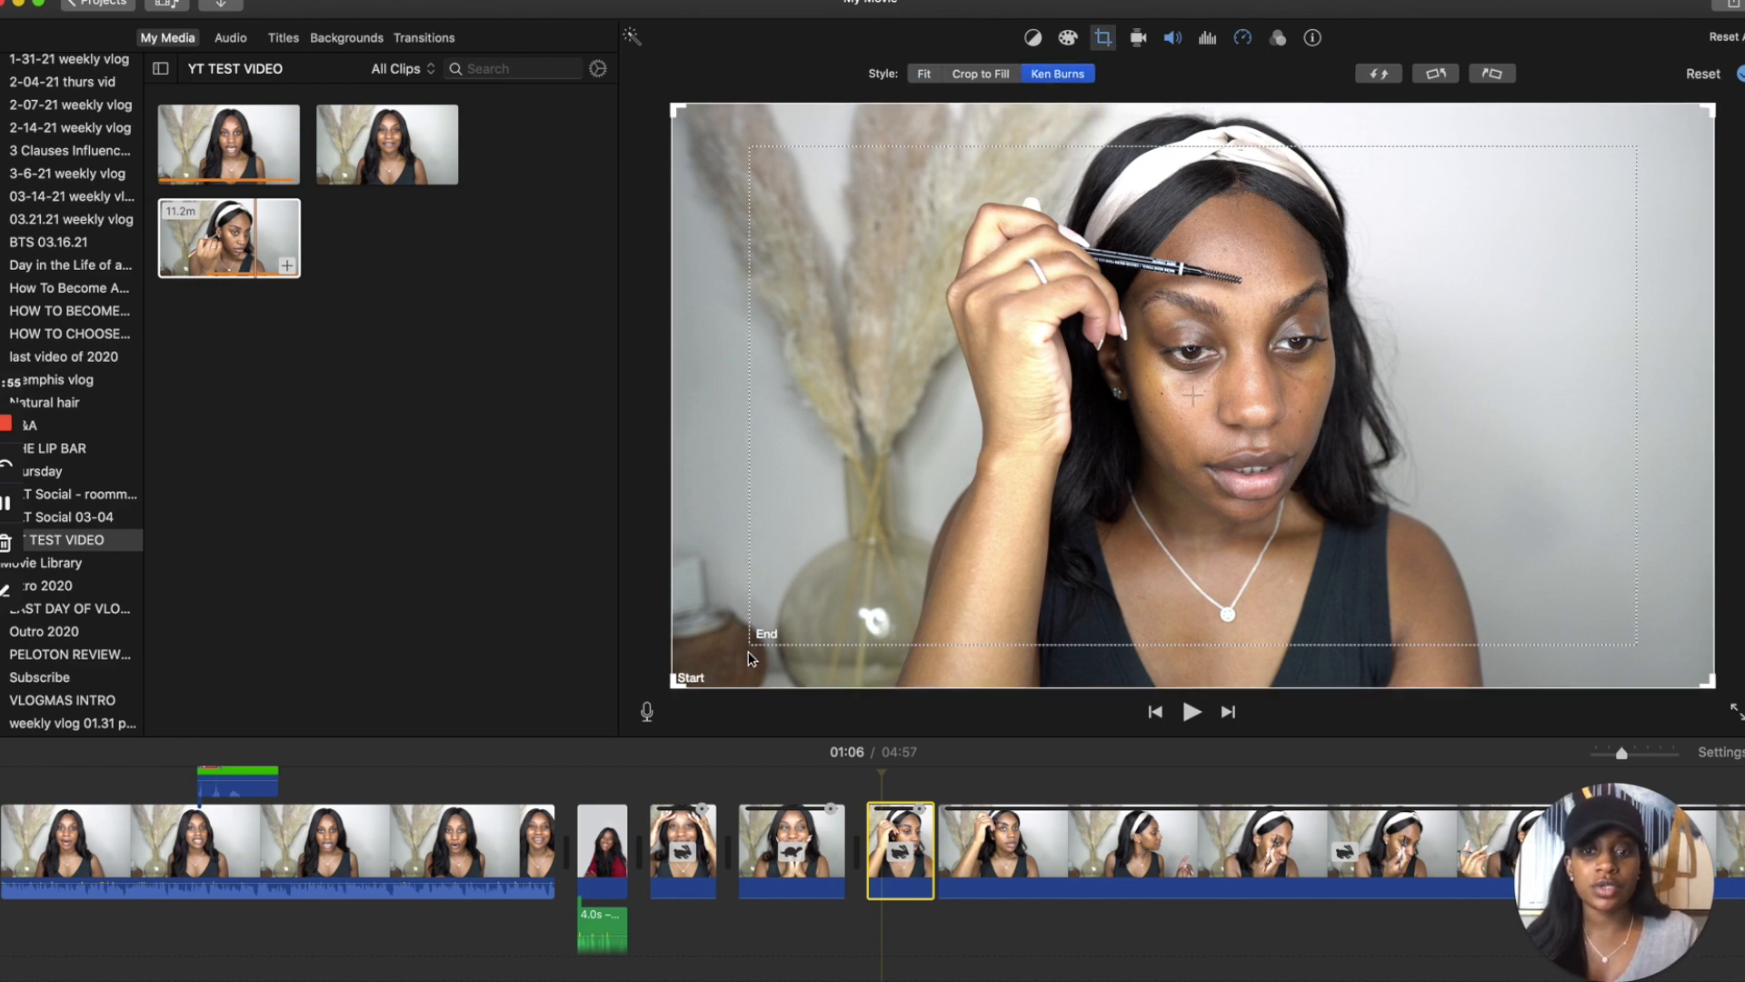
drag(750, 649, 911, 548)
drag(1551, 374, 1516, 305)
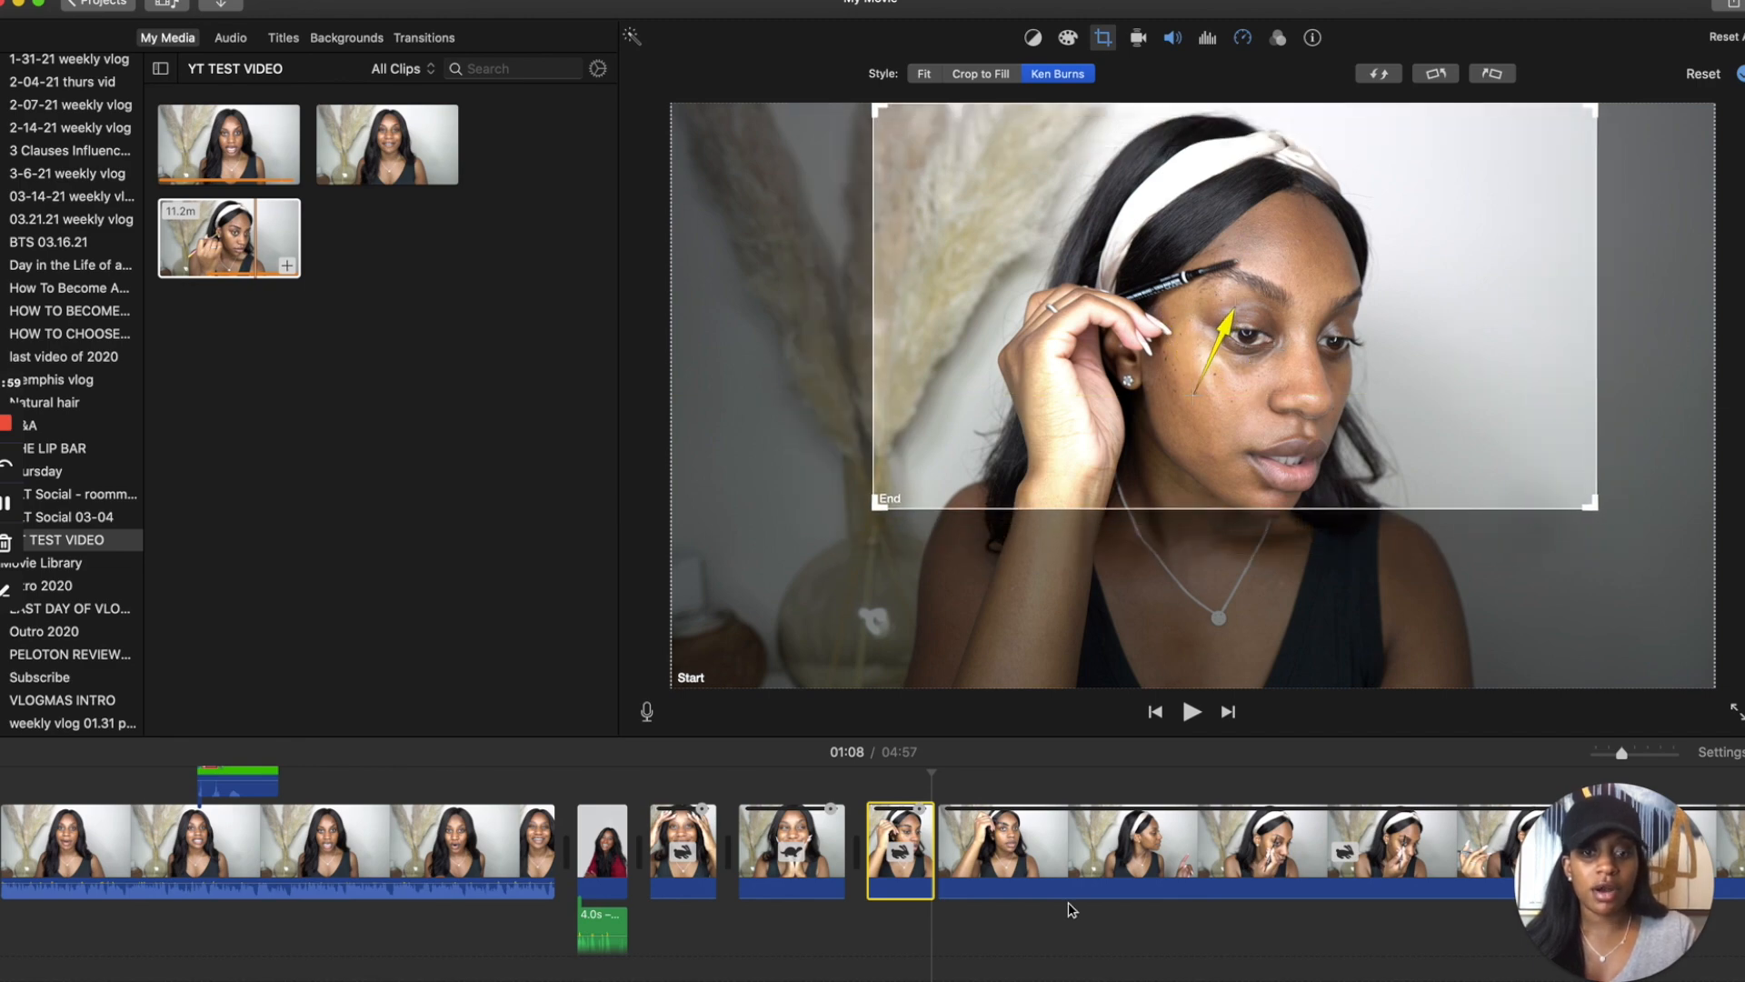
click(847, 943)
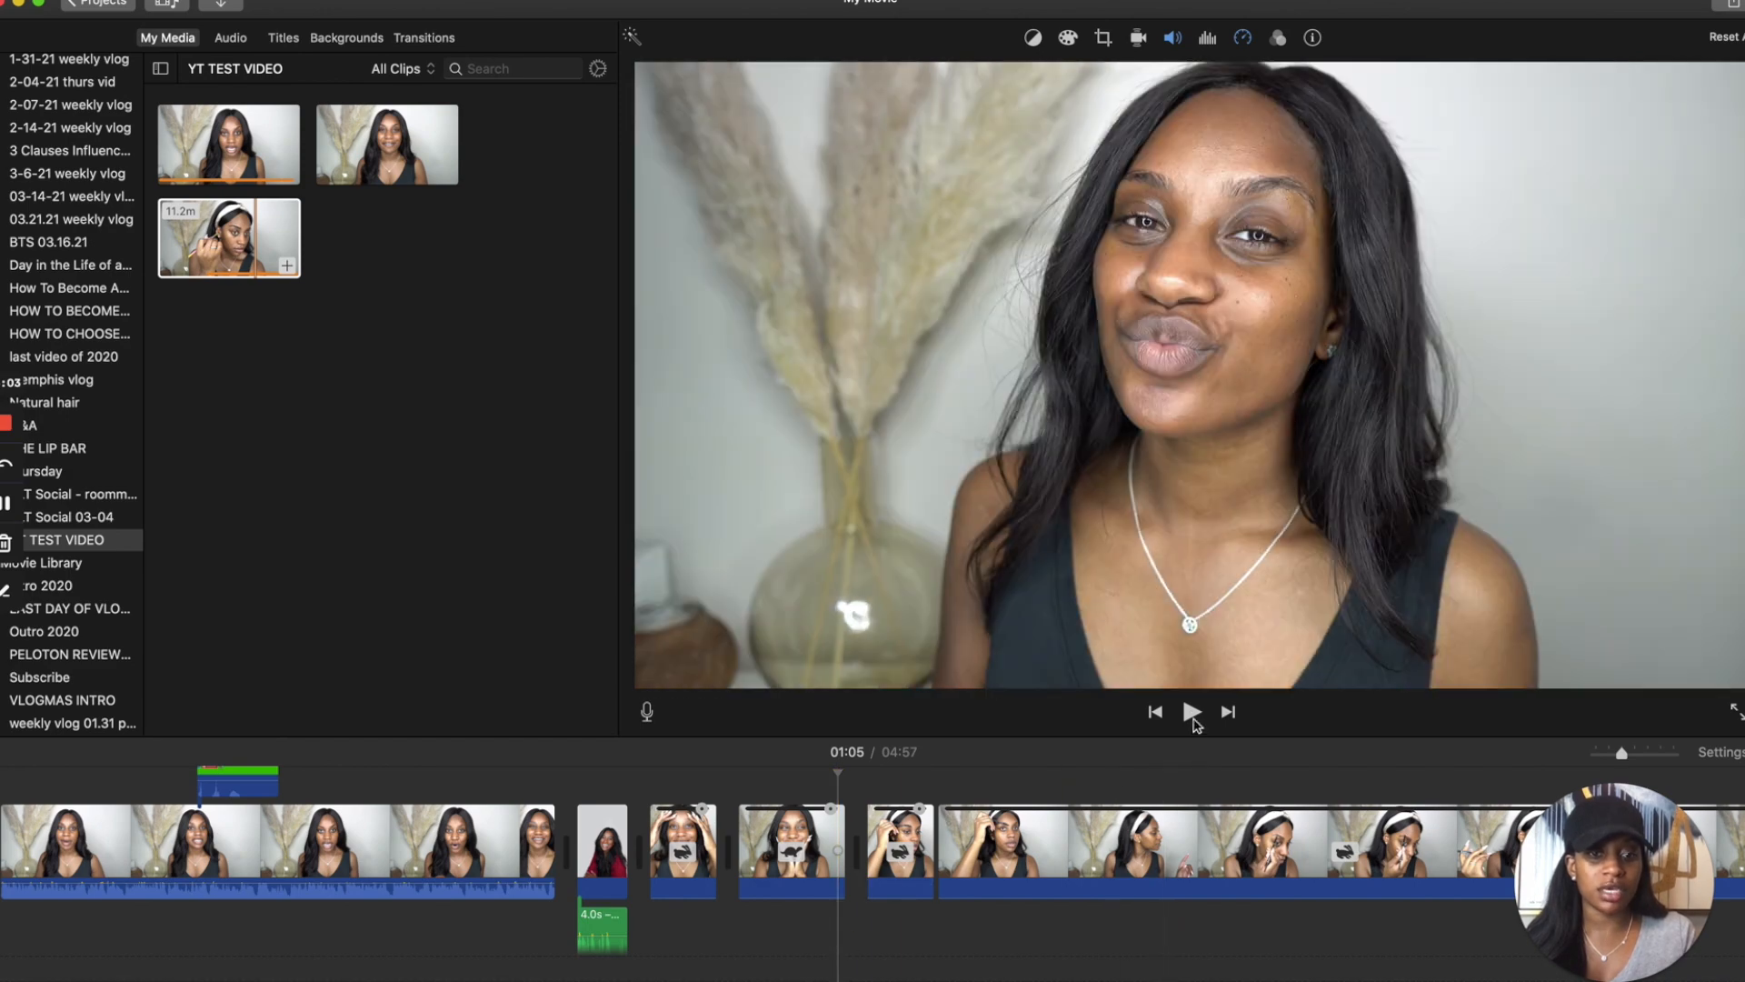
Play the timeline from 01:05 into the eyebrow footage to check the cut and the Ken Burns zoom.
click(1192, 712)
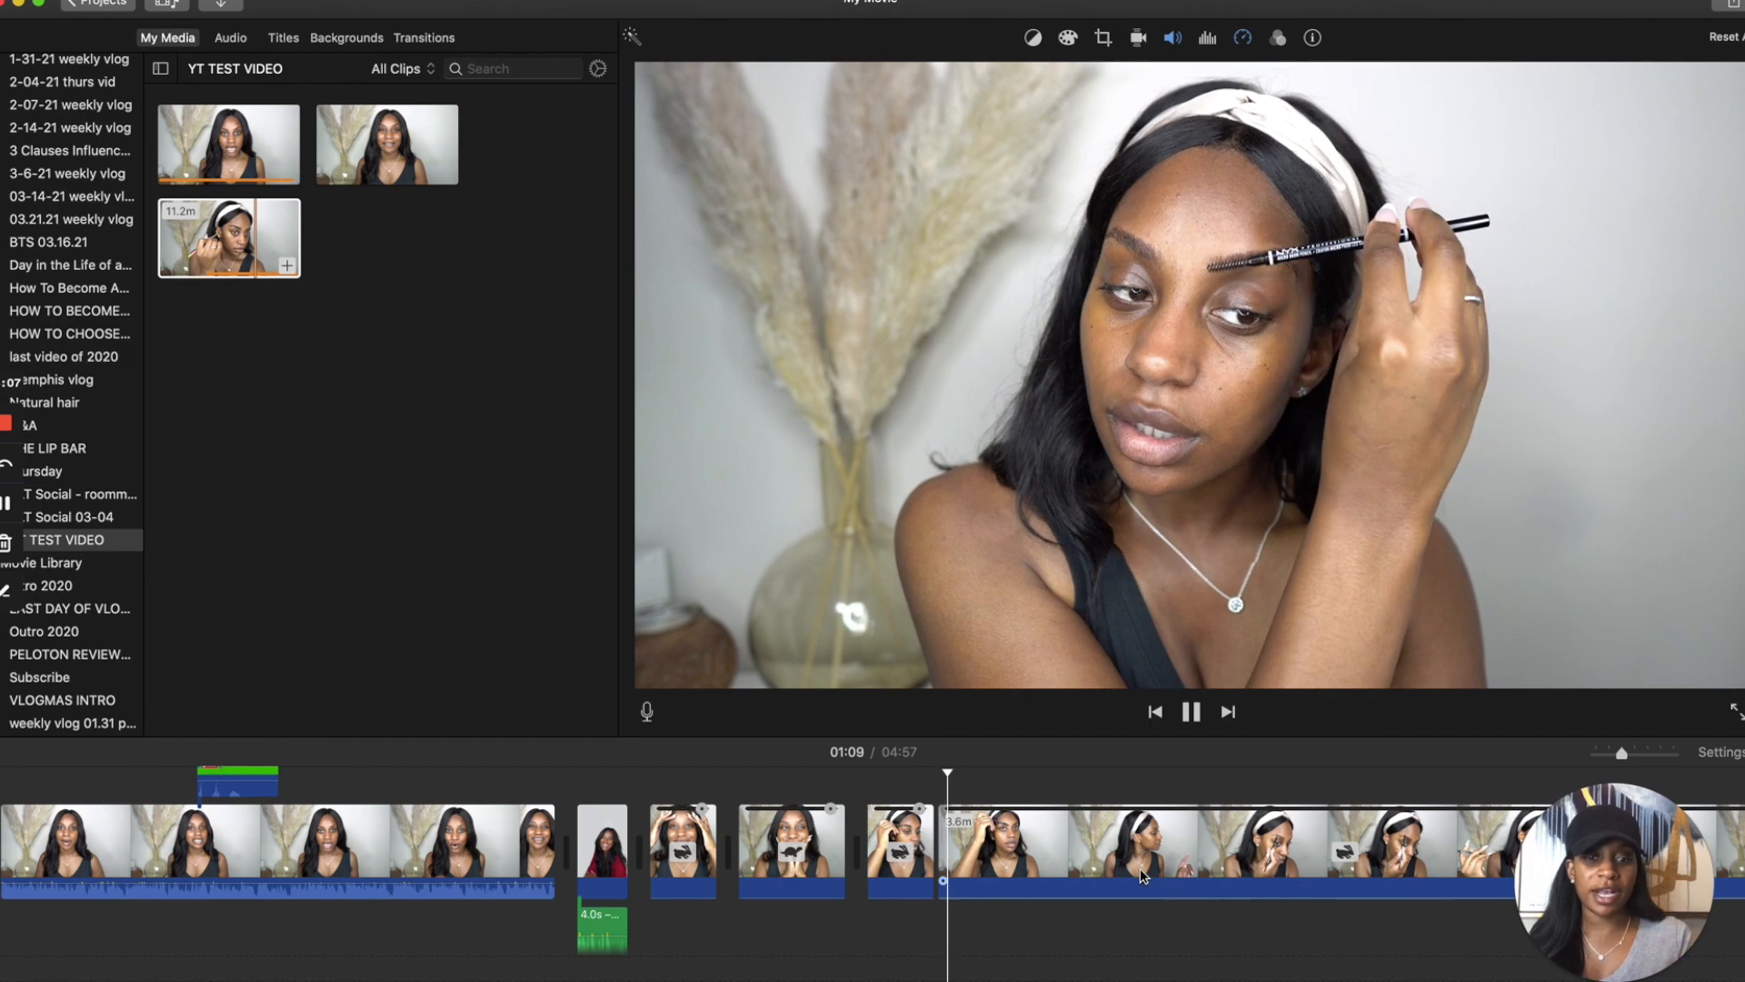
click(1191, 712)
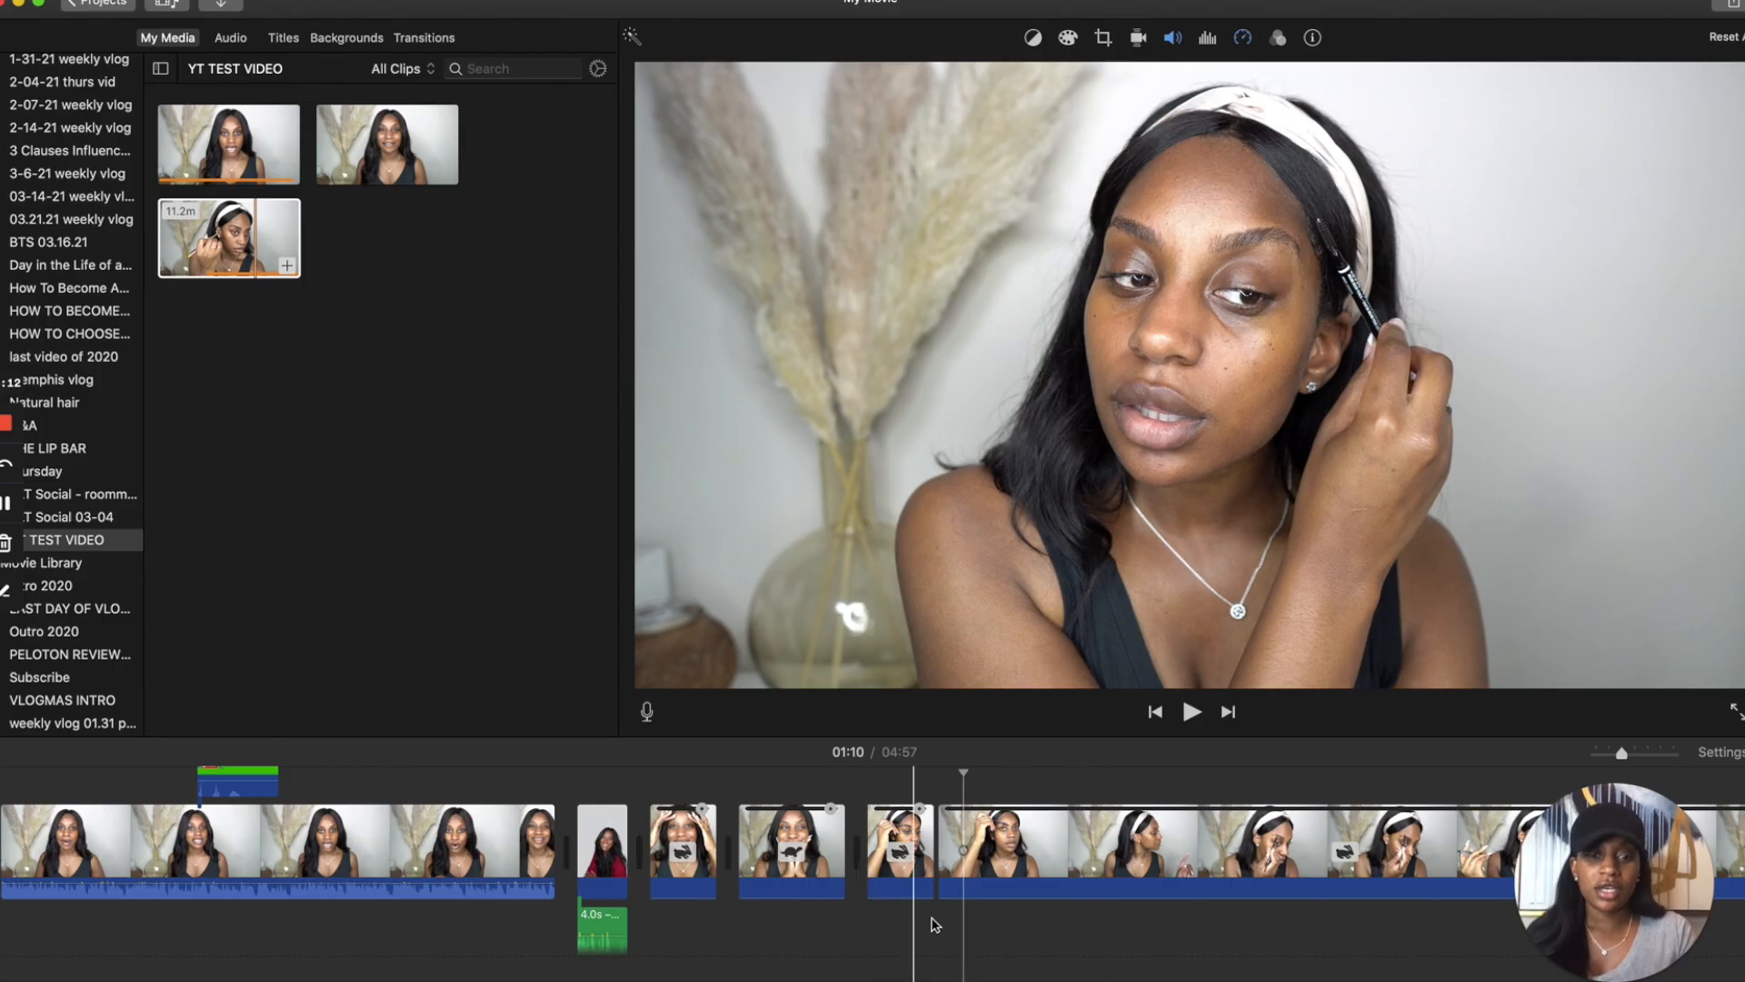
Crop the short eyebrow pencil clip at 01:29 to fill the frame with a closer view of the face, and play it back.
scroll(973, 927, right, 5)
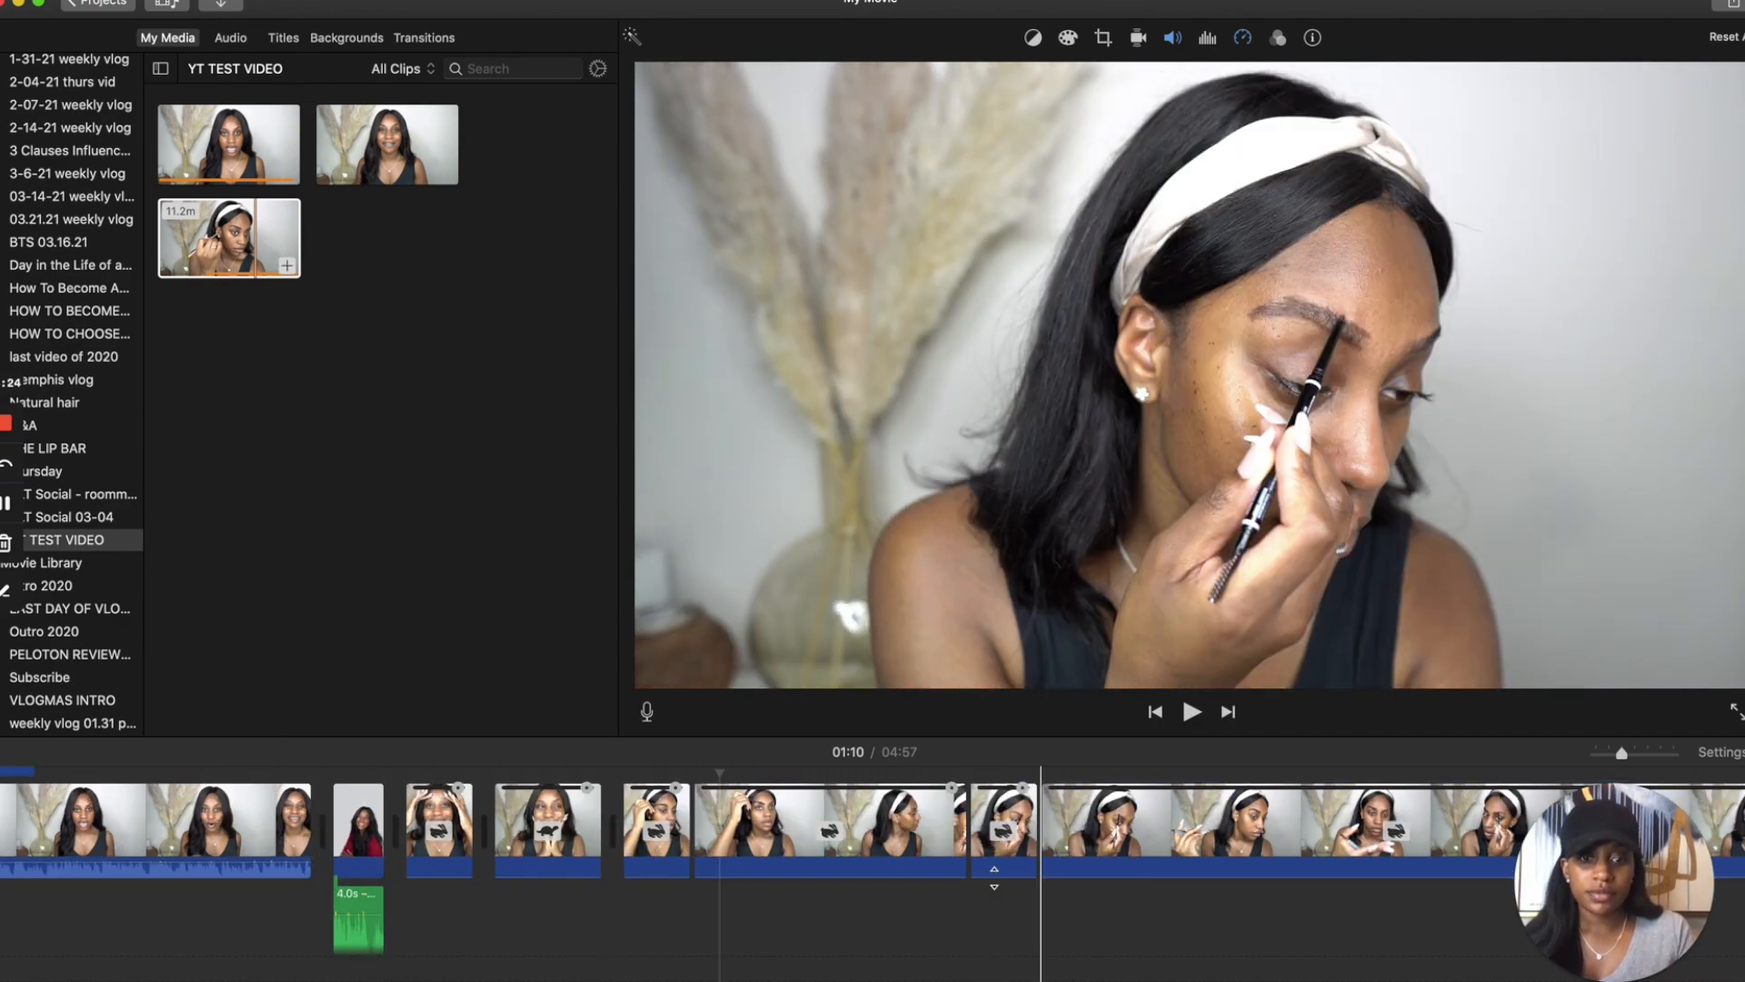
click(1242, 37)
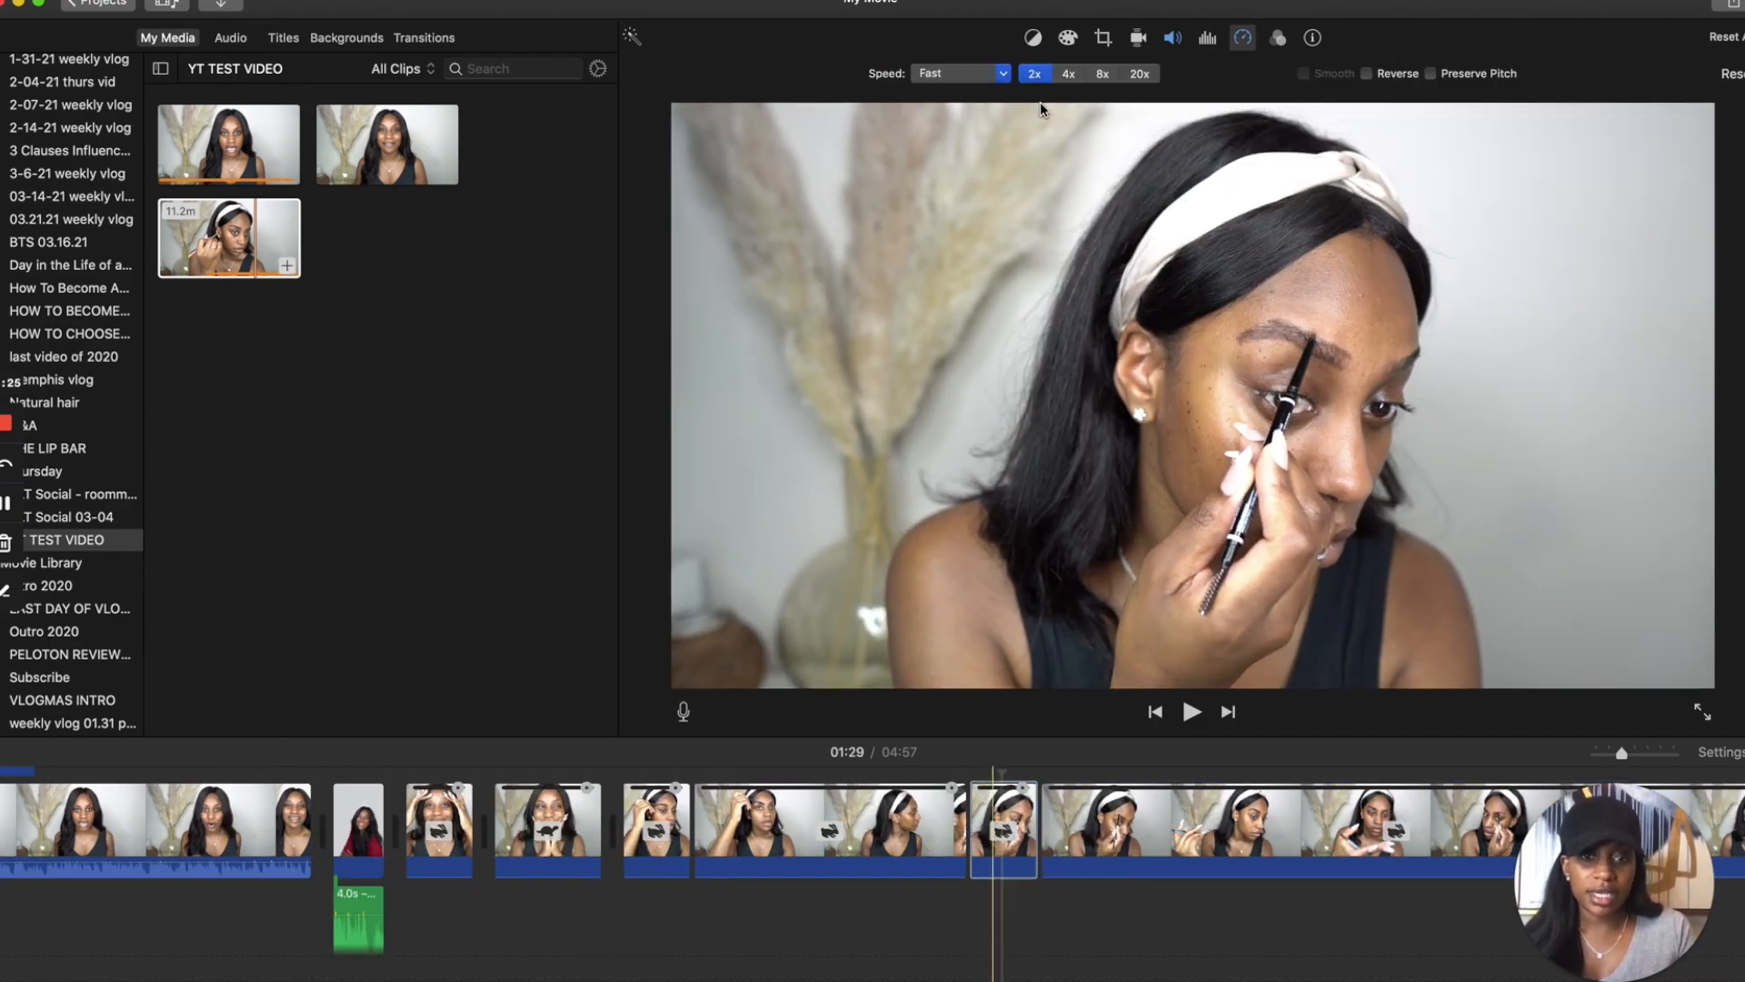
click(1102, 38)
click(973, 74)
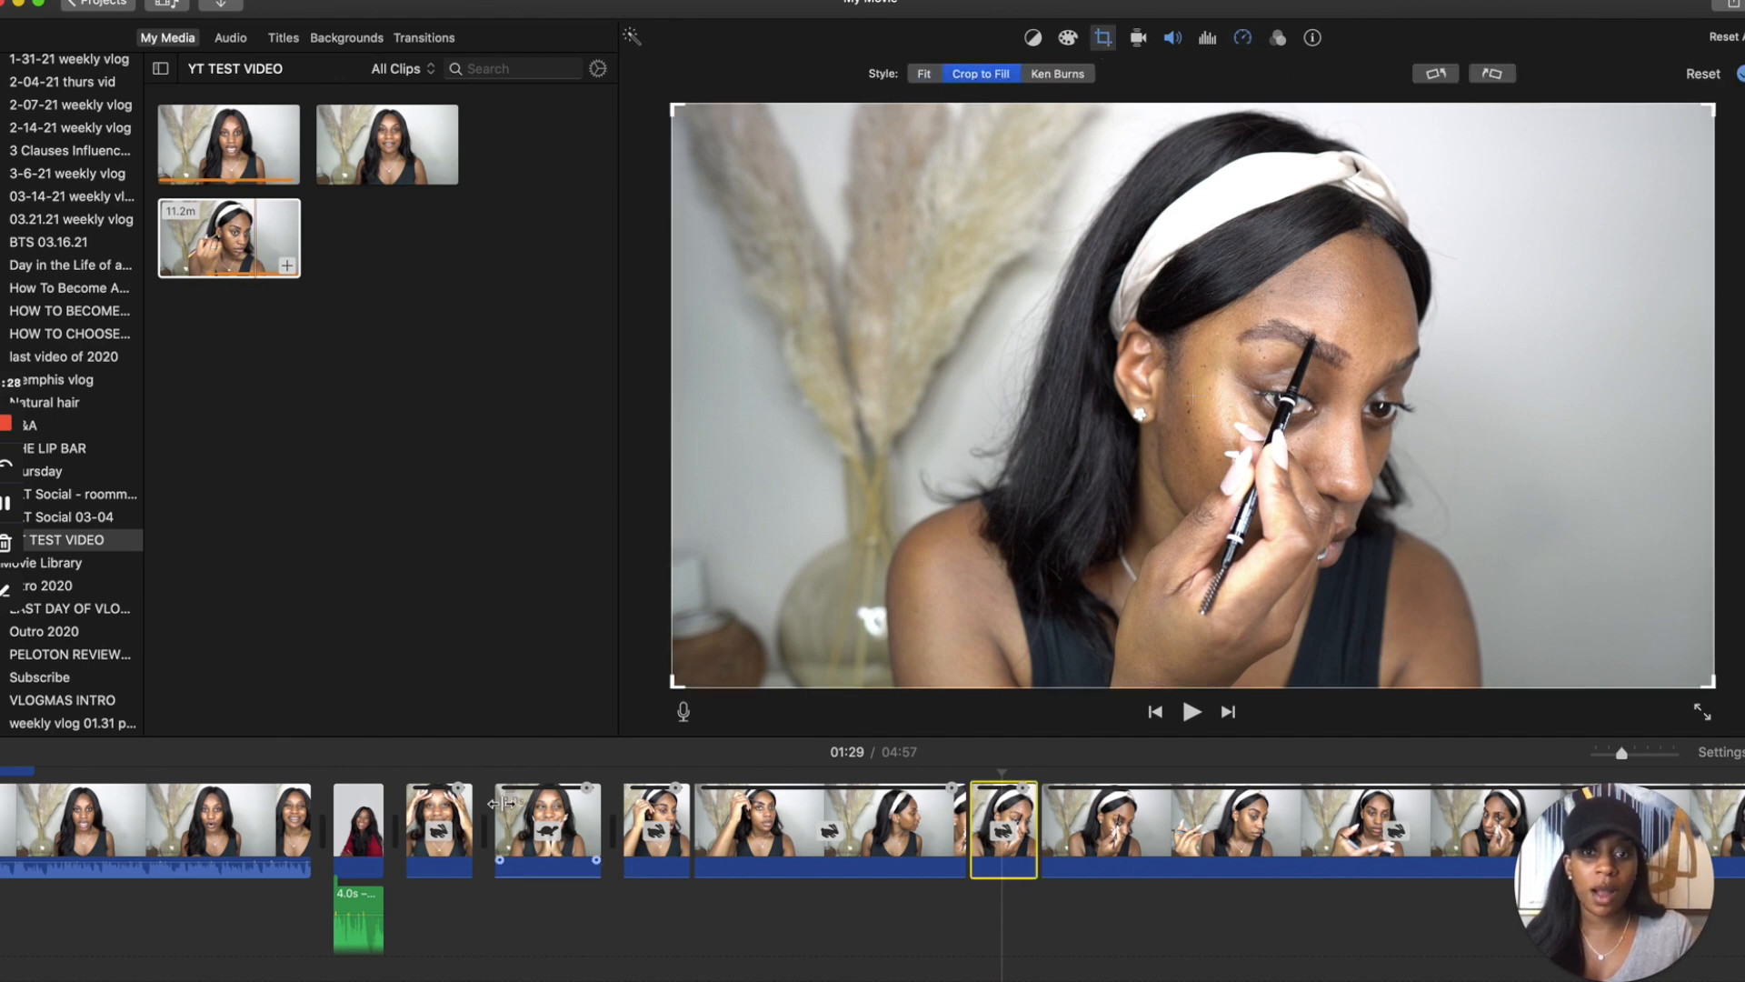
drag(673, 683, 974, 523)
drag(1586, 290, 1465, 320)
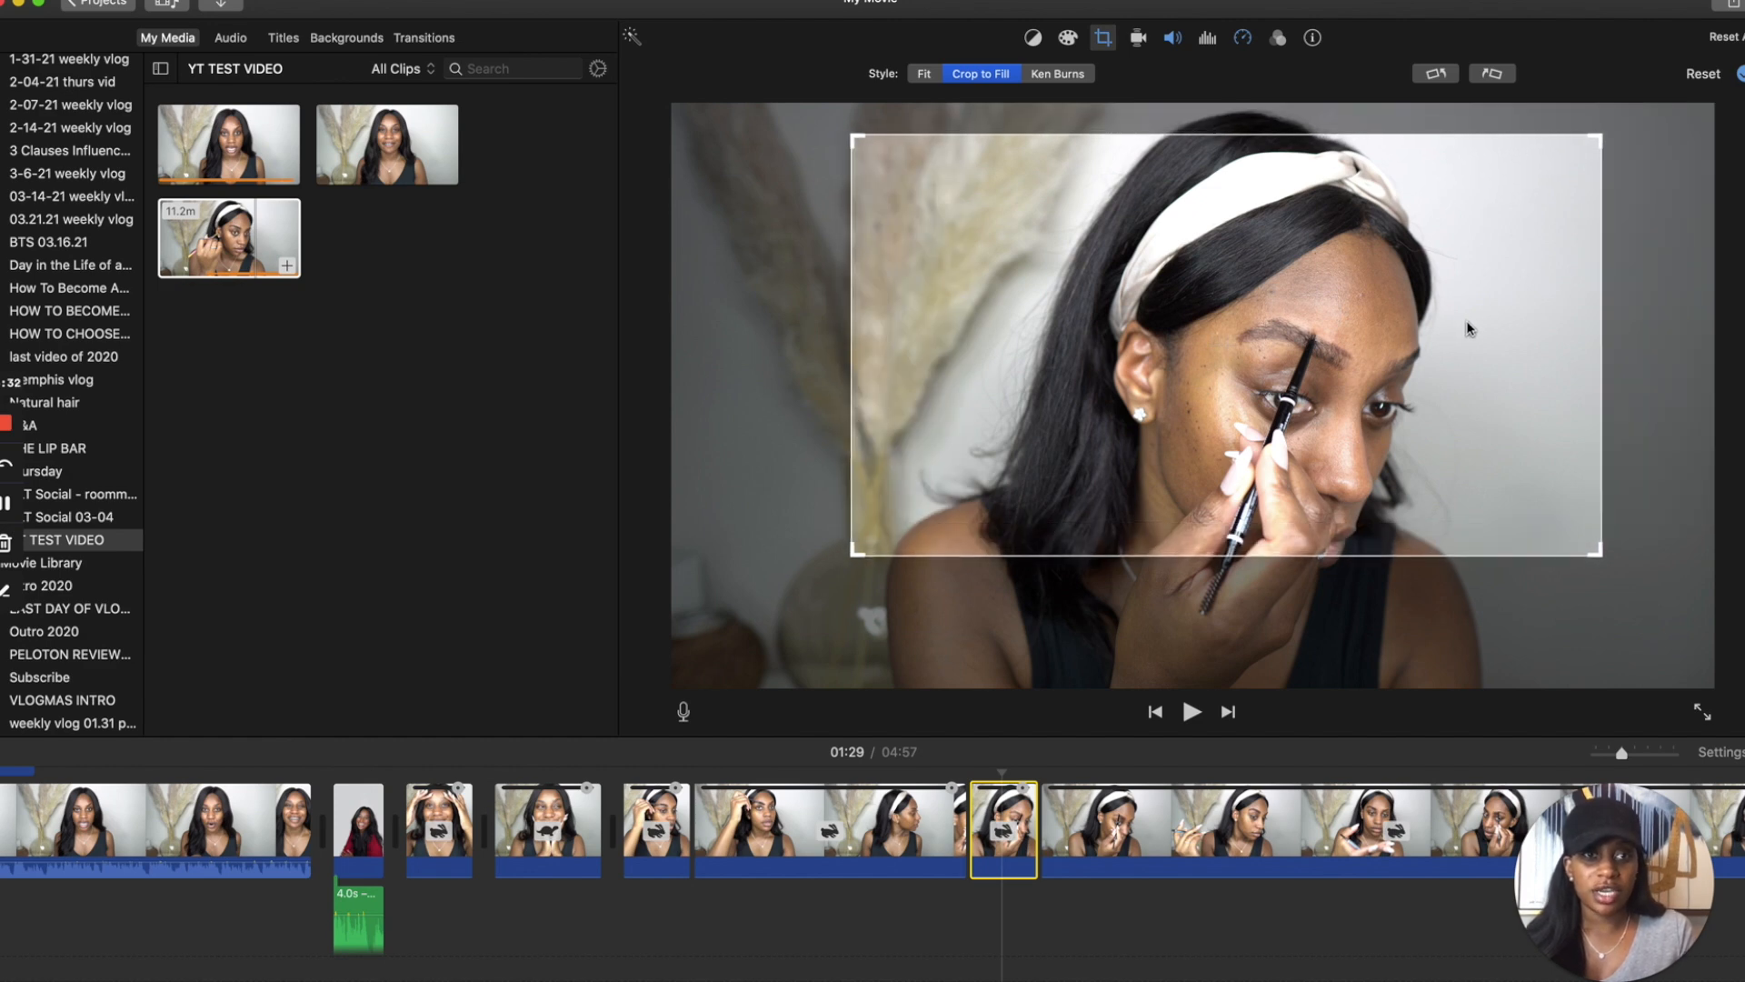
click(936, 926)
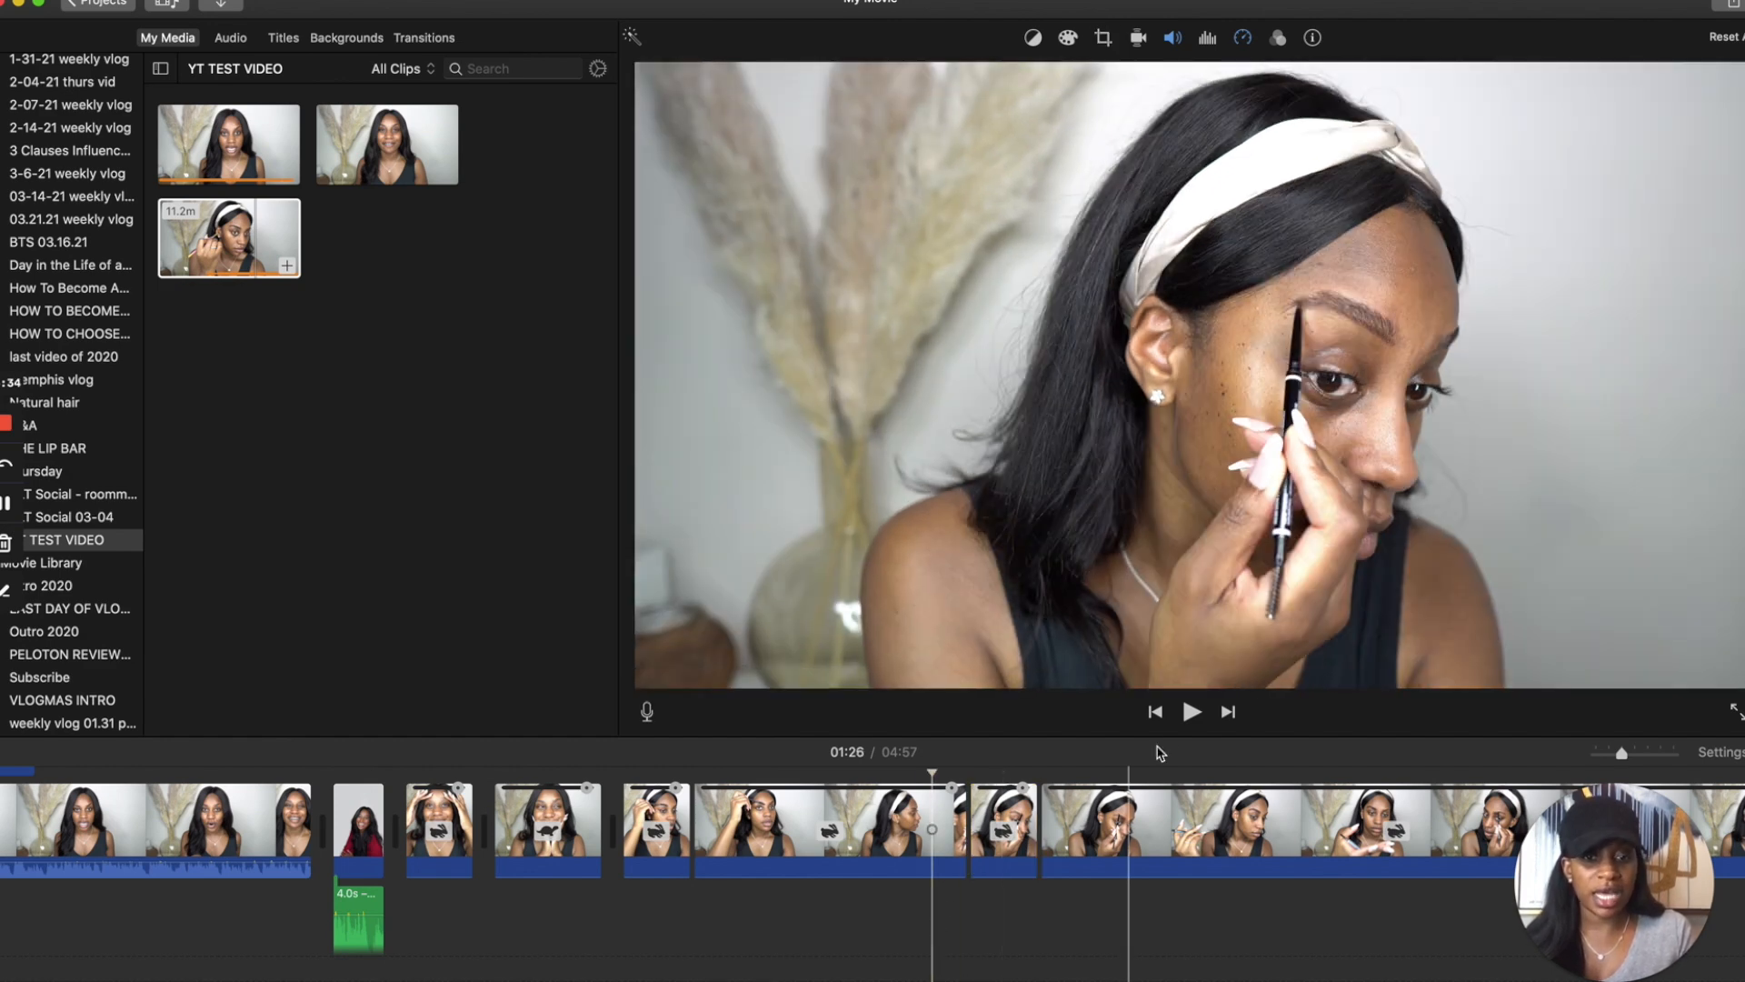
click(1192, 711)
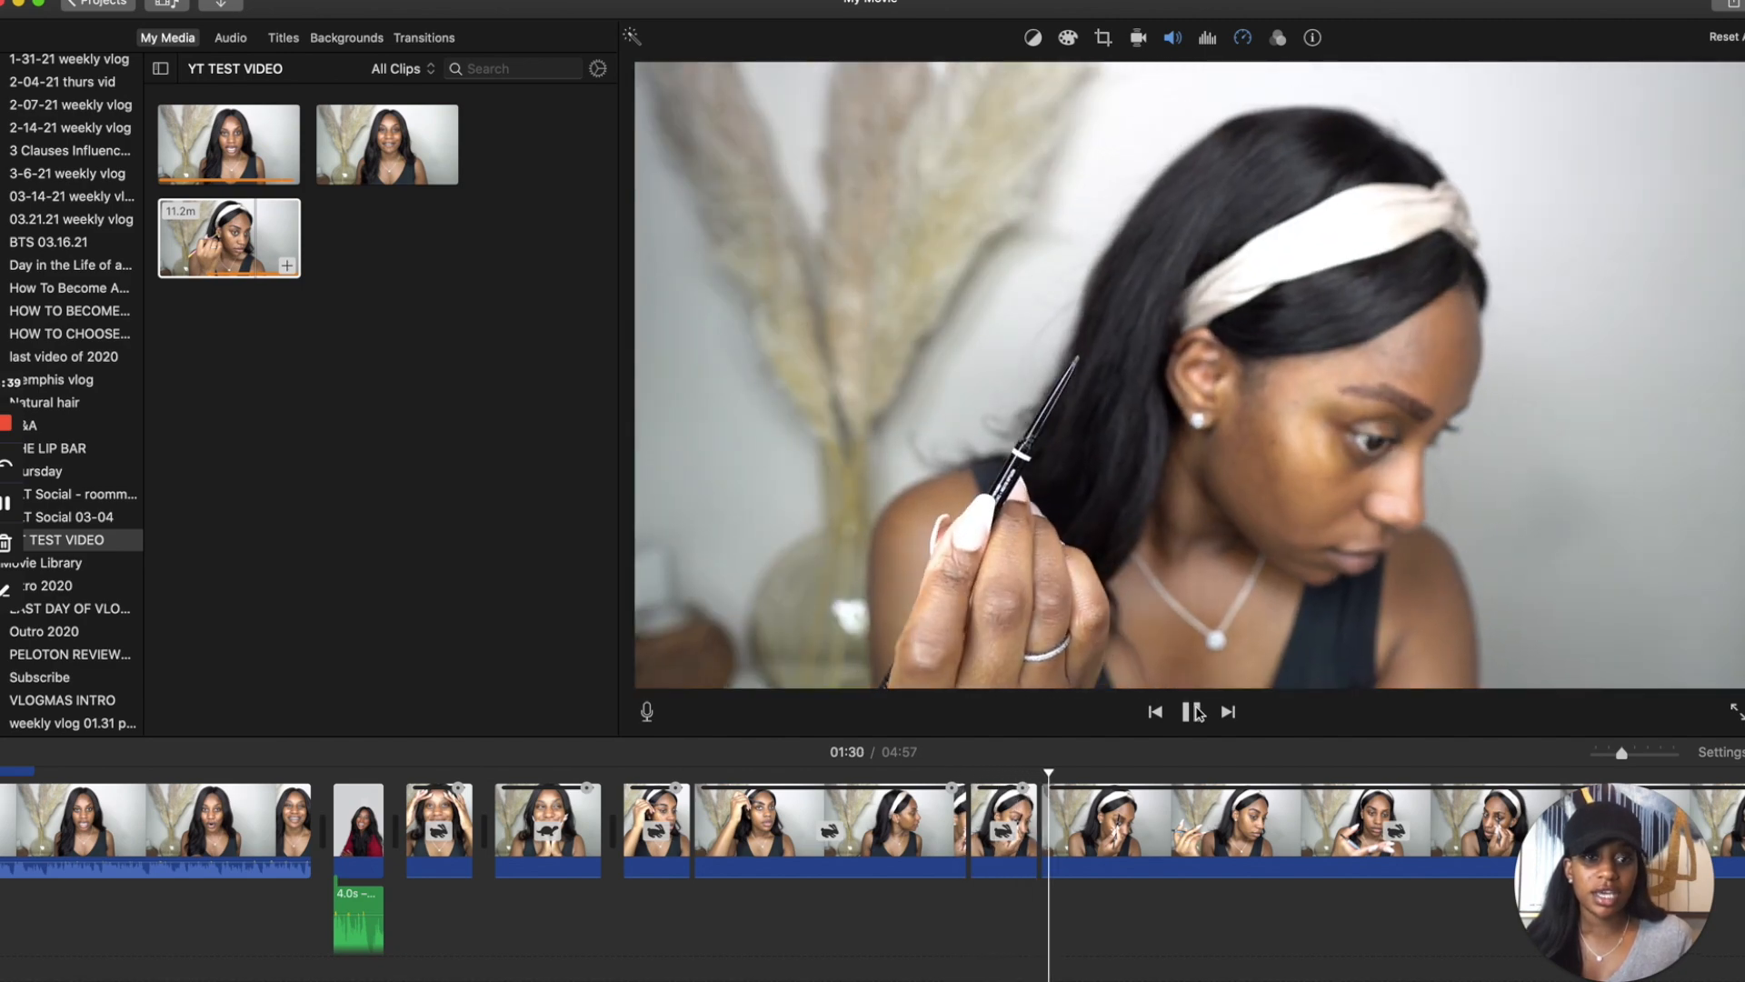
click(1194, 712)
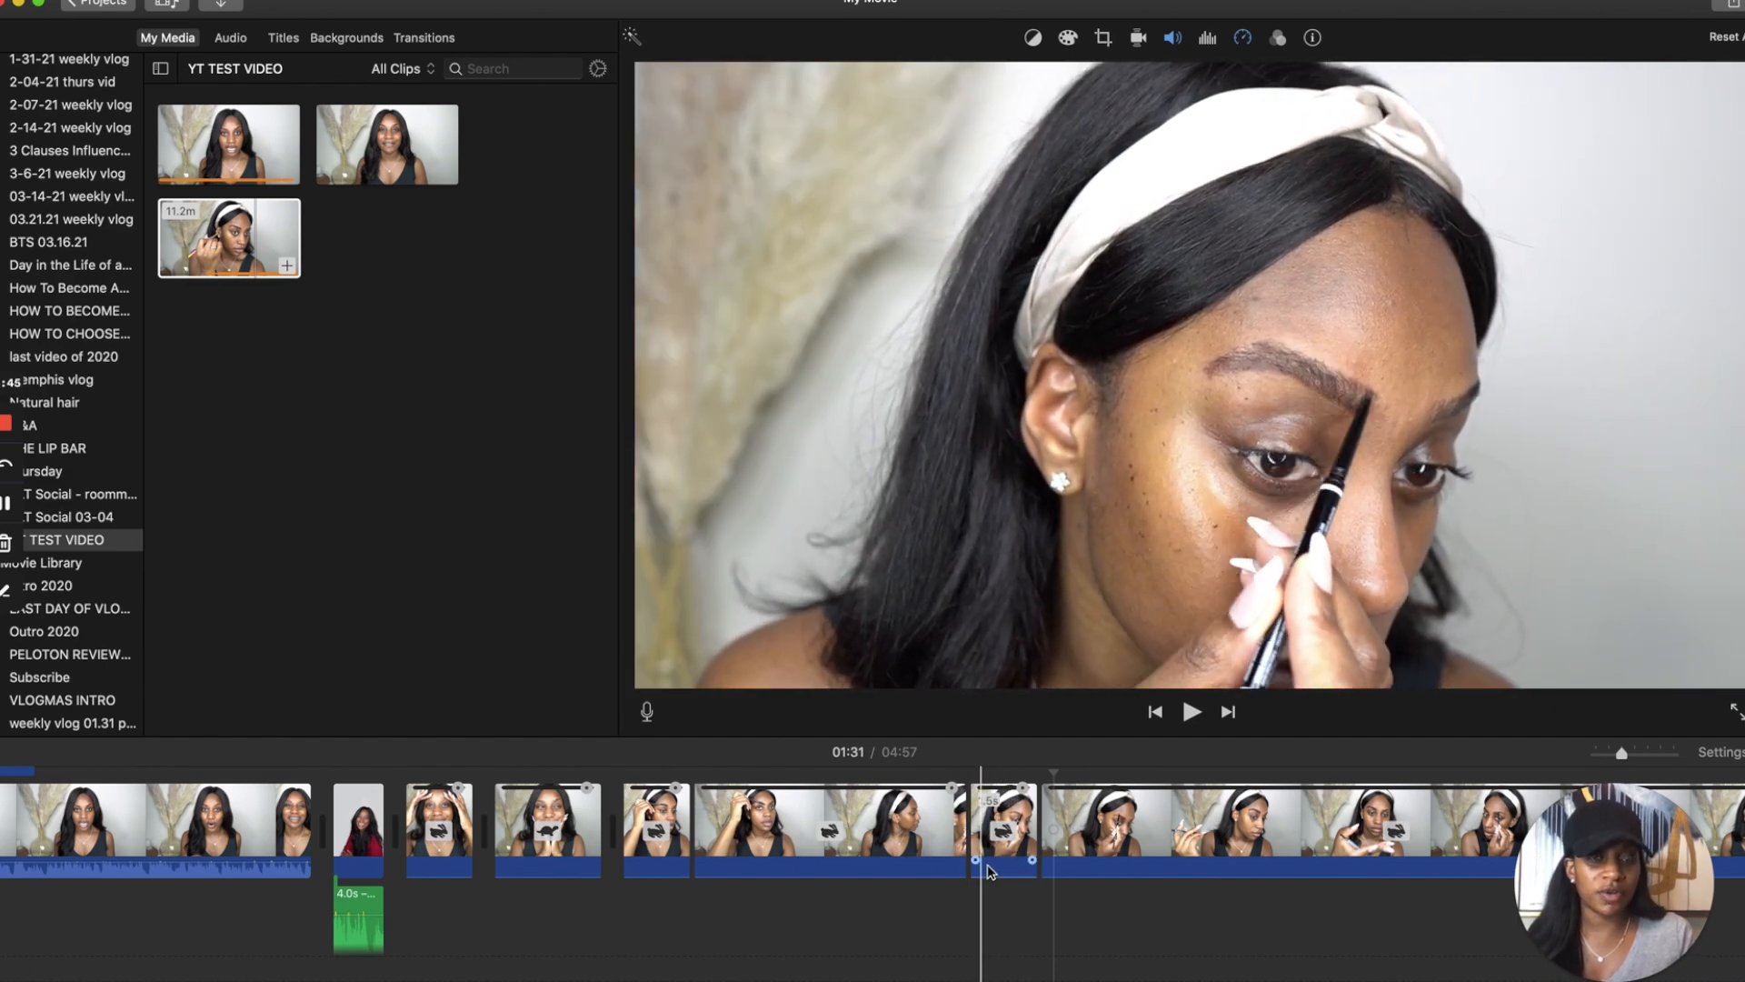
Try darkening the cropped eyebrow clip and adjusting its saturation and colour temperature, returning each setting to its original level.
click(1003, 845)
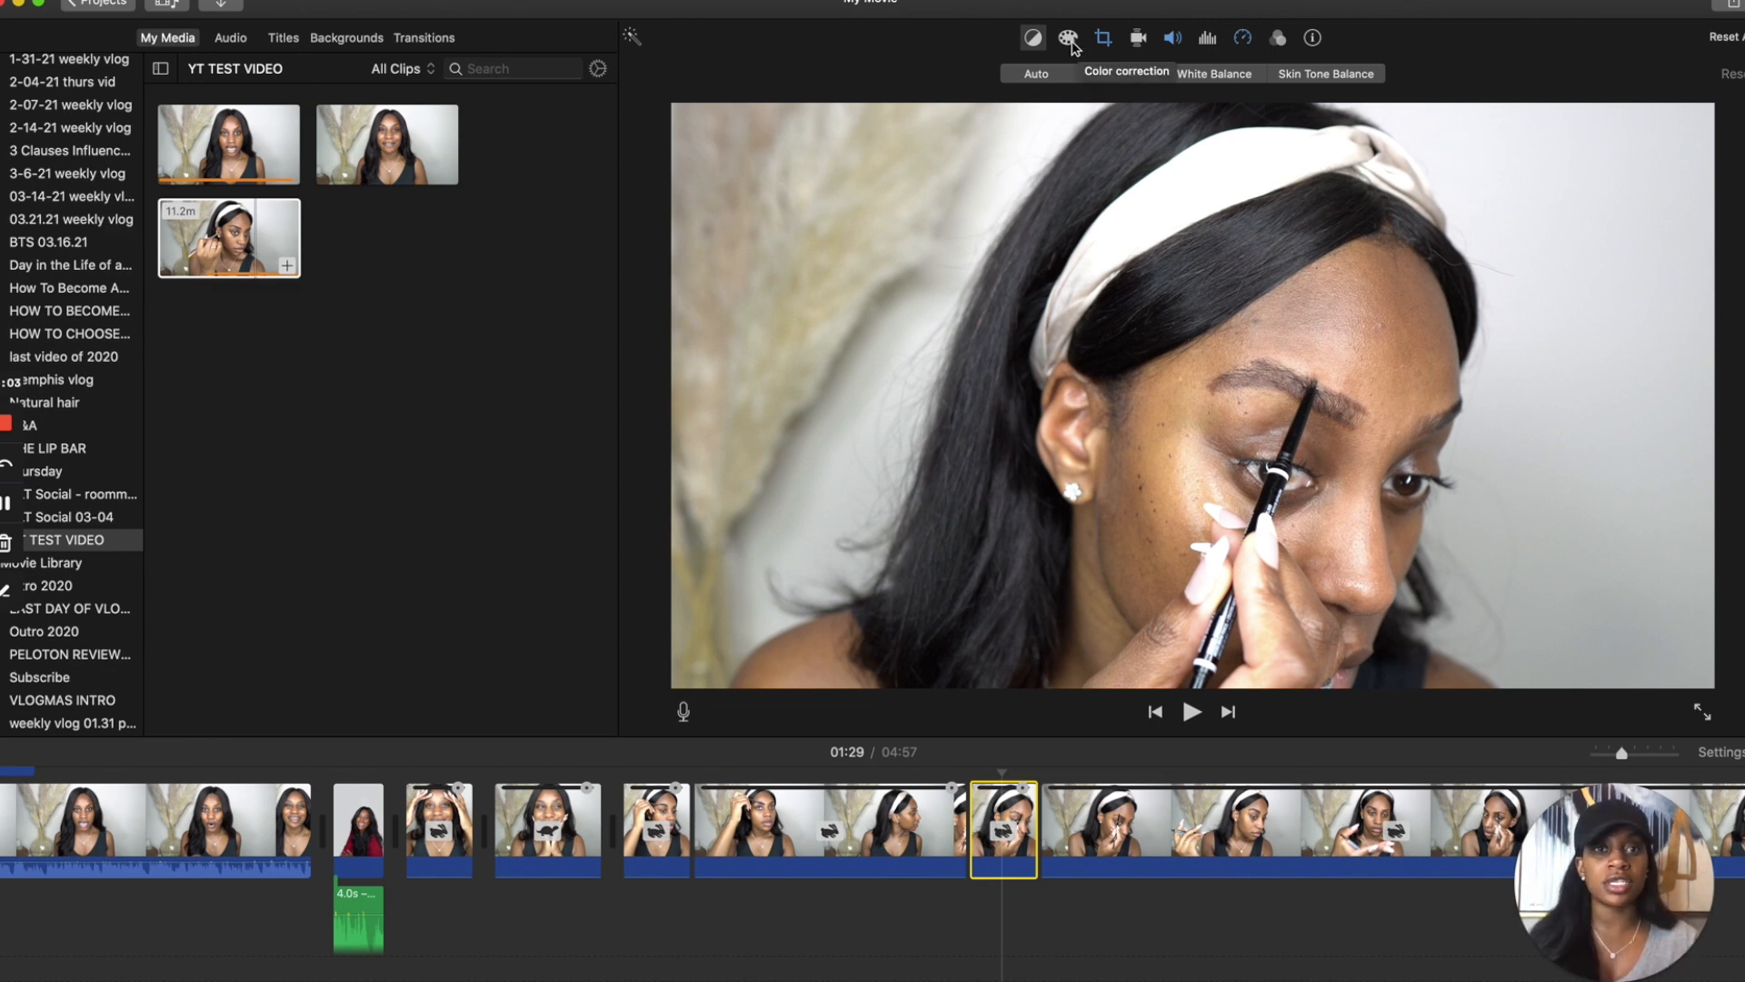
click(1071, 42)
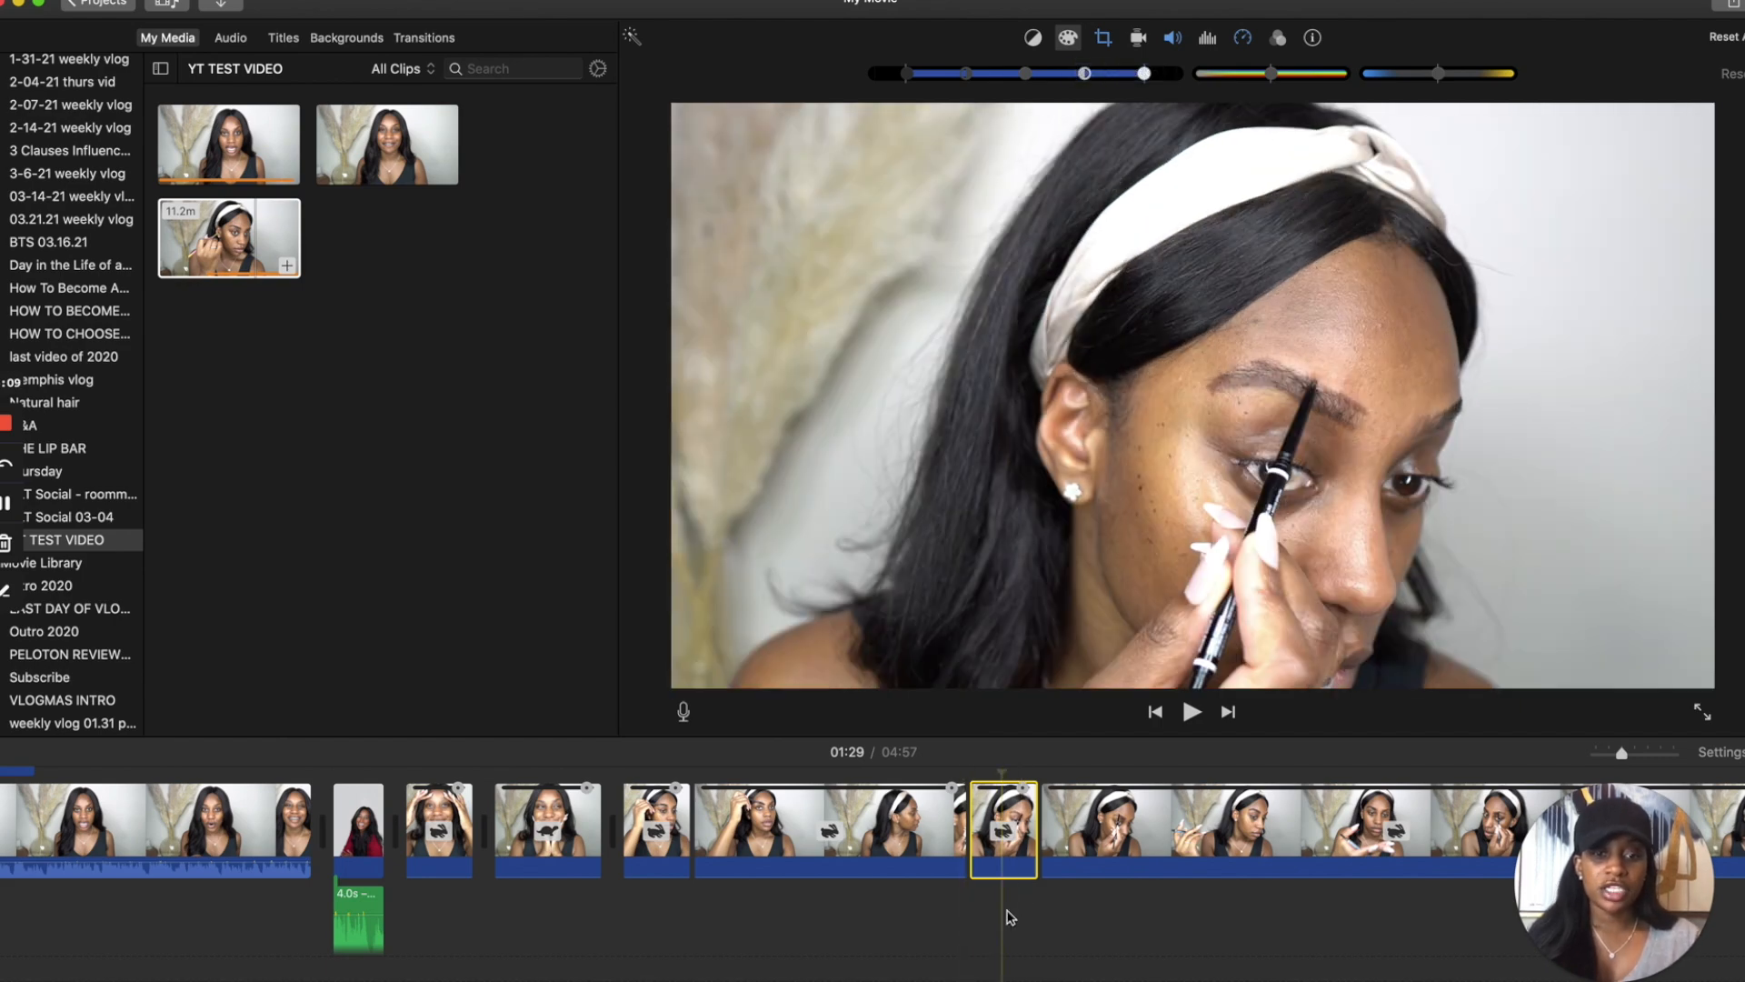
click(1015, 823)
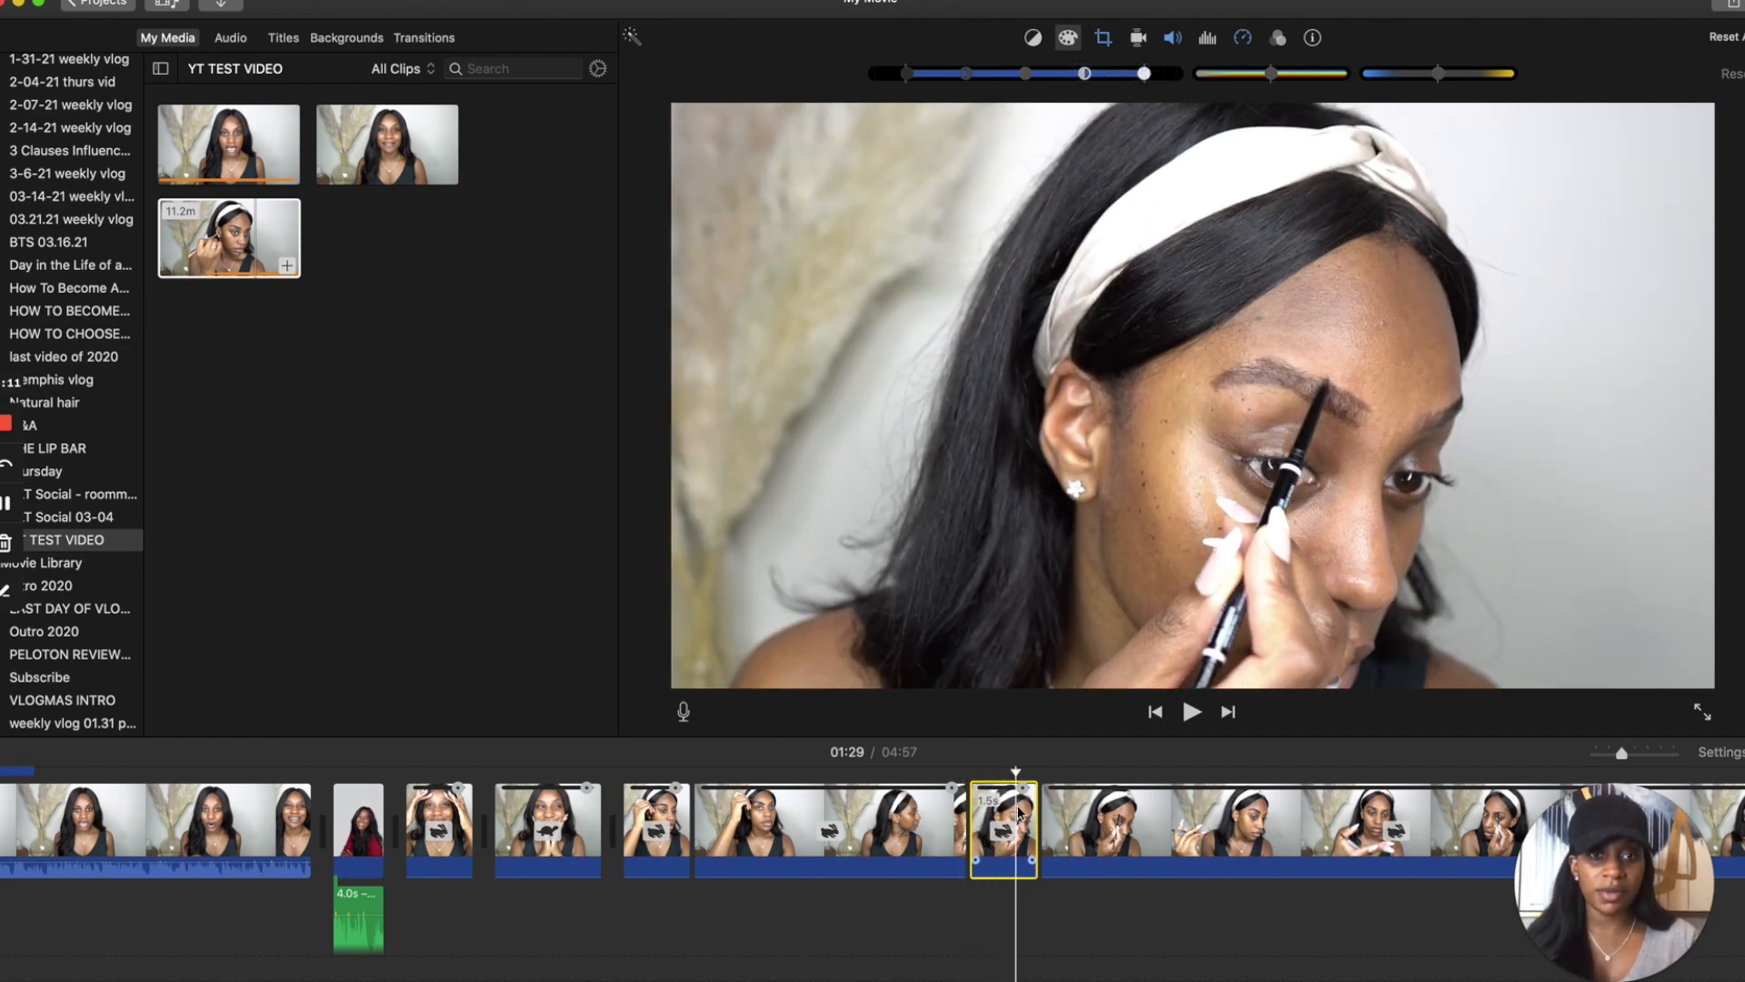
drag(1151, 82, 1032, 91)
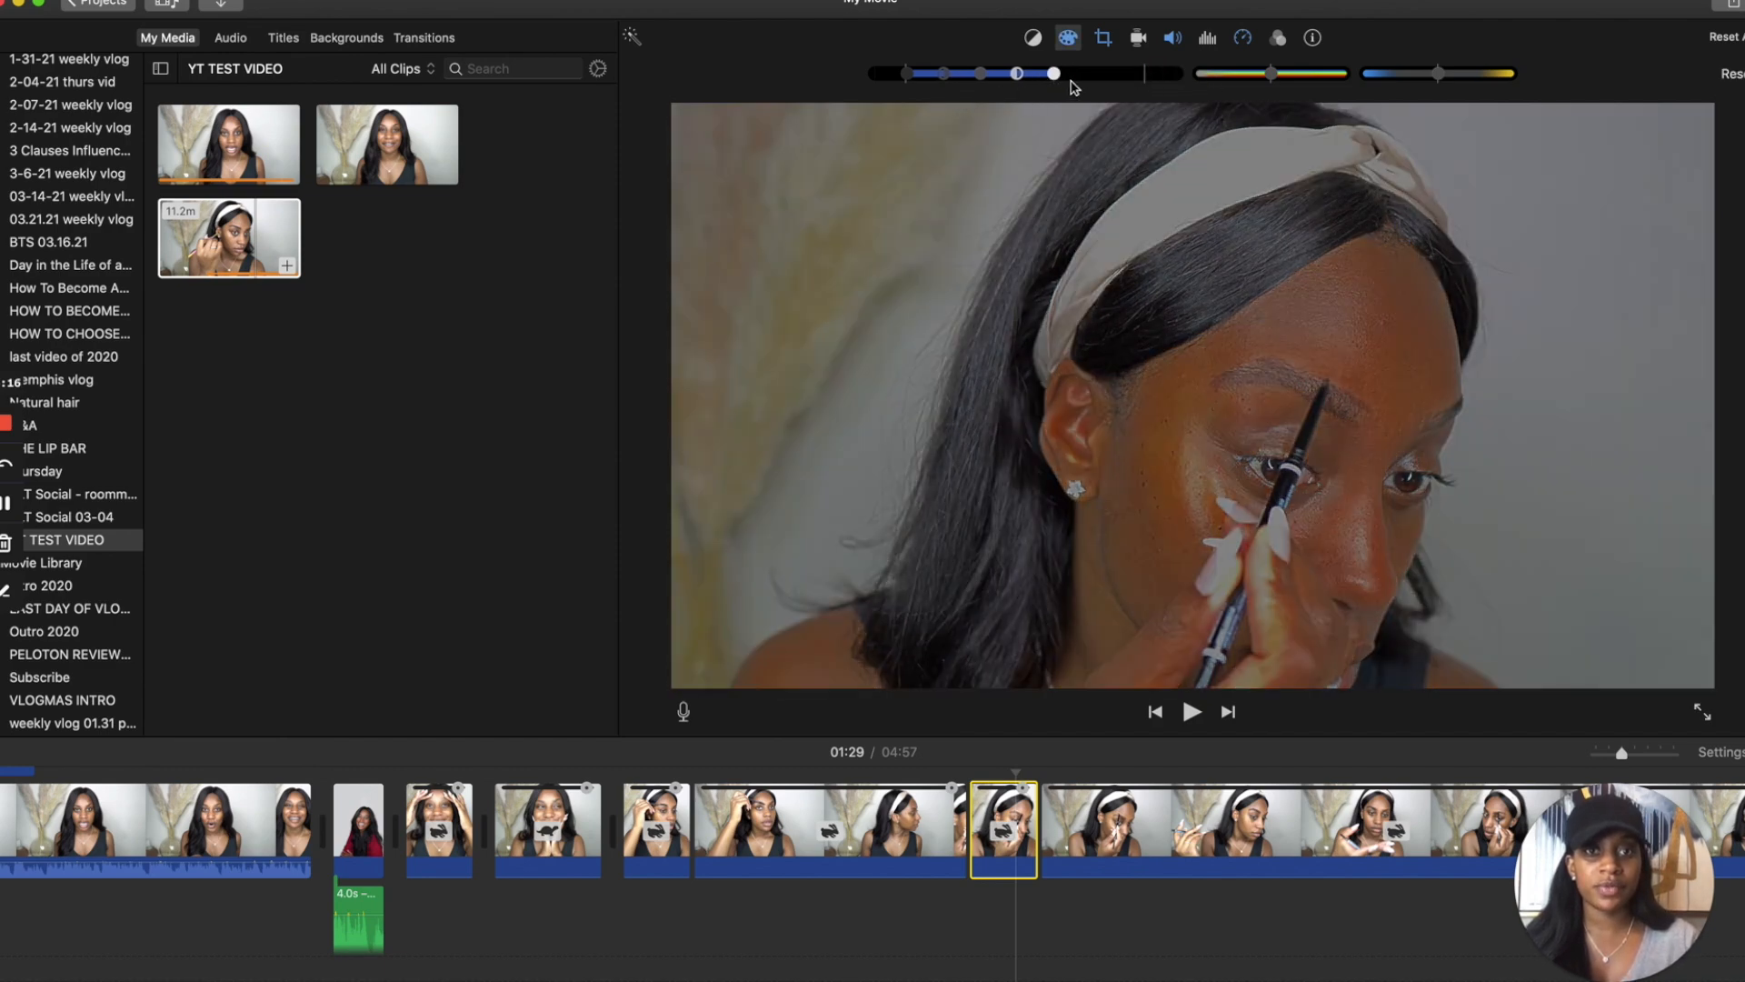
drag(1055, 78, 1145, 80)
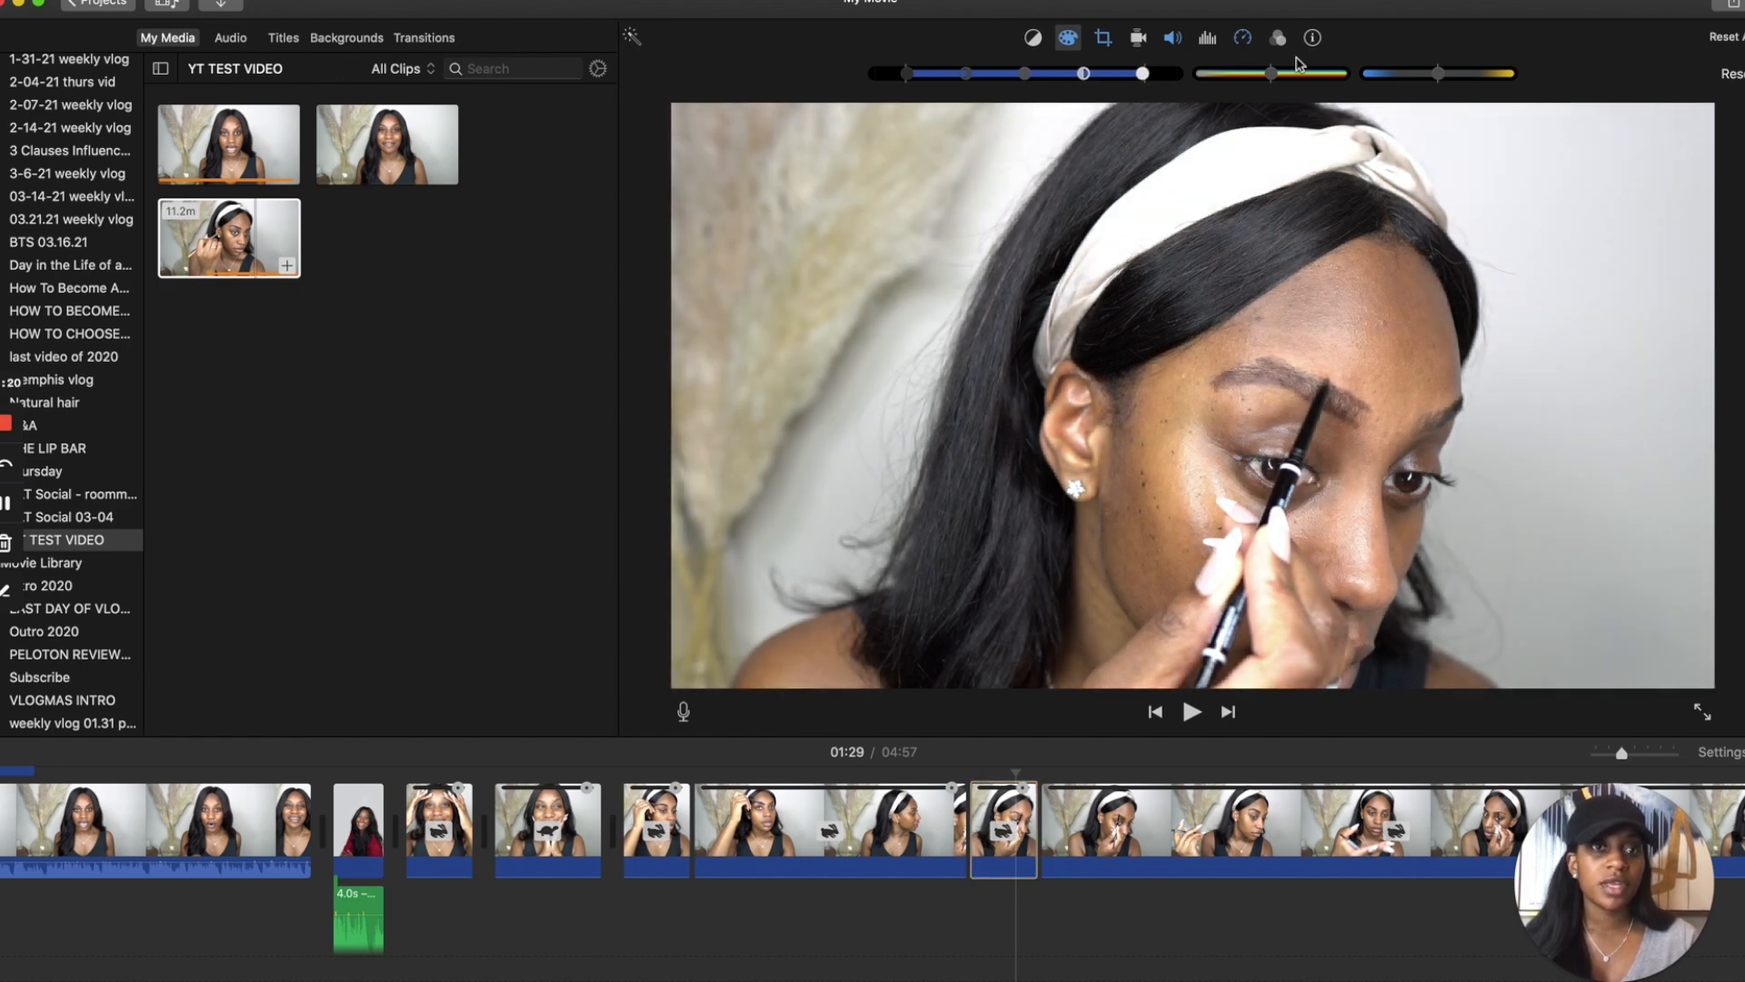
mouse_move(1275, 77)
mouse_down()
mouse_move(1351, 84)
mouse_move(1174, 82)
mouse_move(1272, 76)
mouse_up()
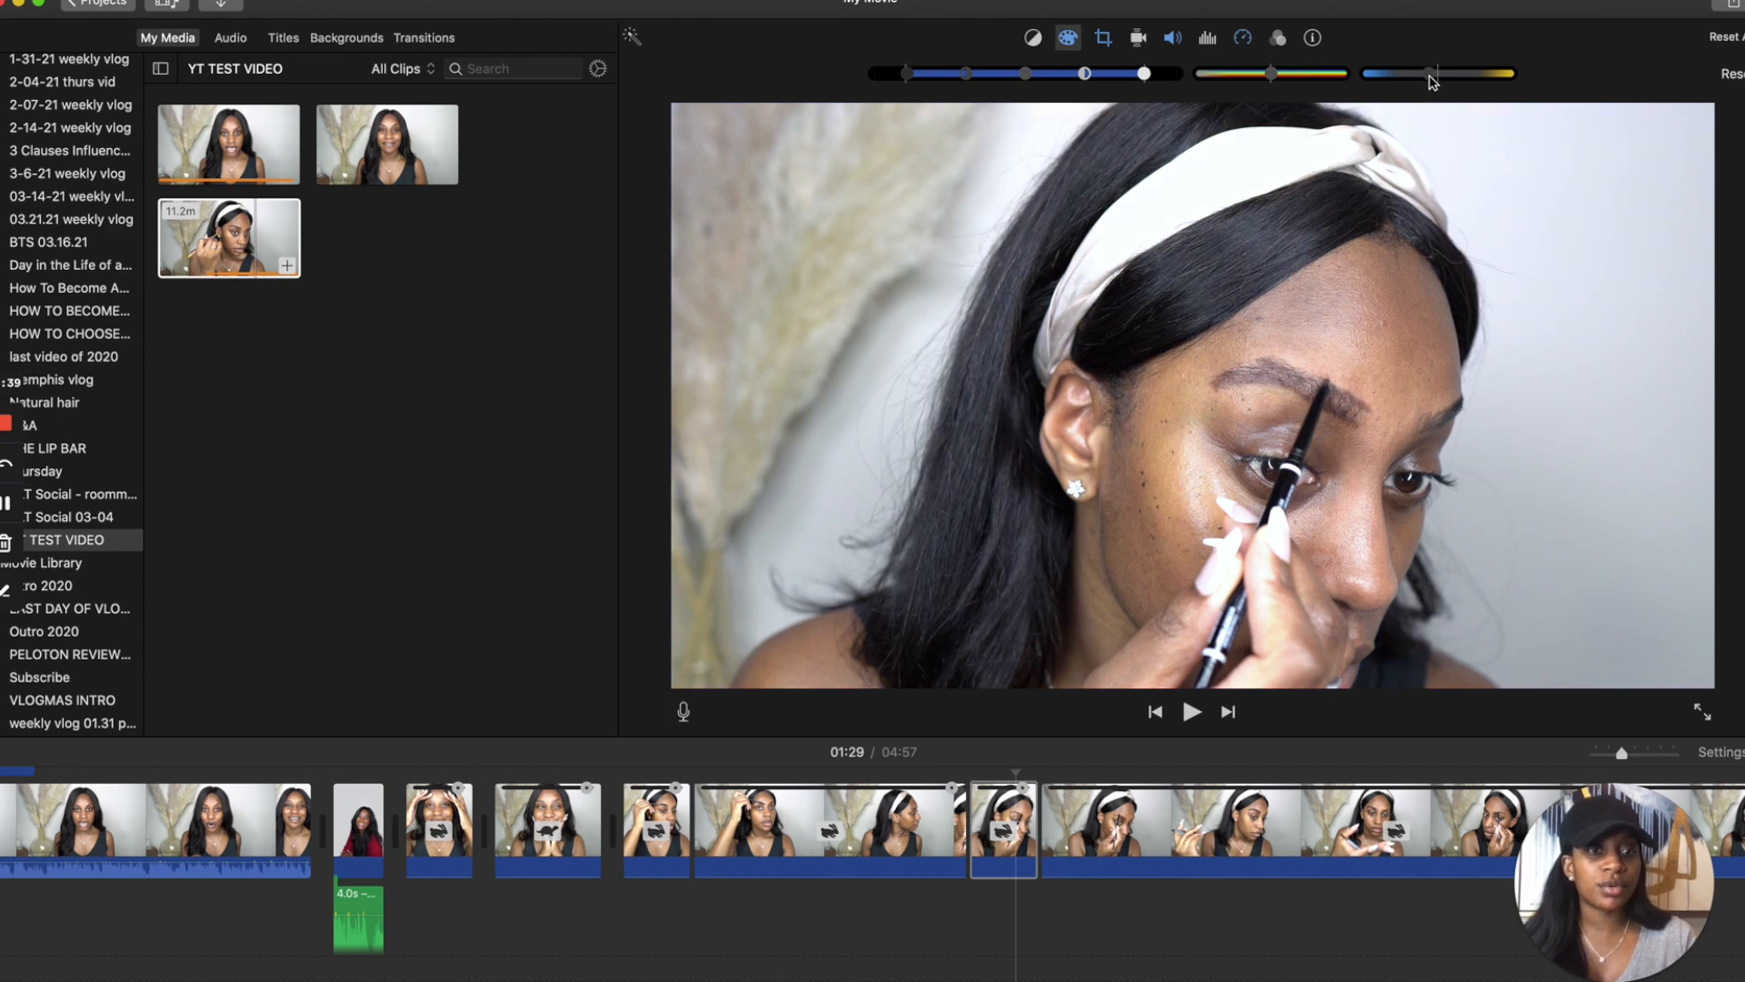
mouse_move(1433, 81)
mouse_down()
mouse_move(1529, 80)
mouse_move(1329, 97)
mouse_move(1367, 75)
mouse_move(1543, 77)
mouse_move(1393, 91)
mouse_move(1557, 74)
mouse_move(1437, 78)
mouse_up()
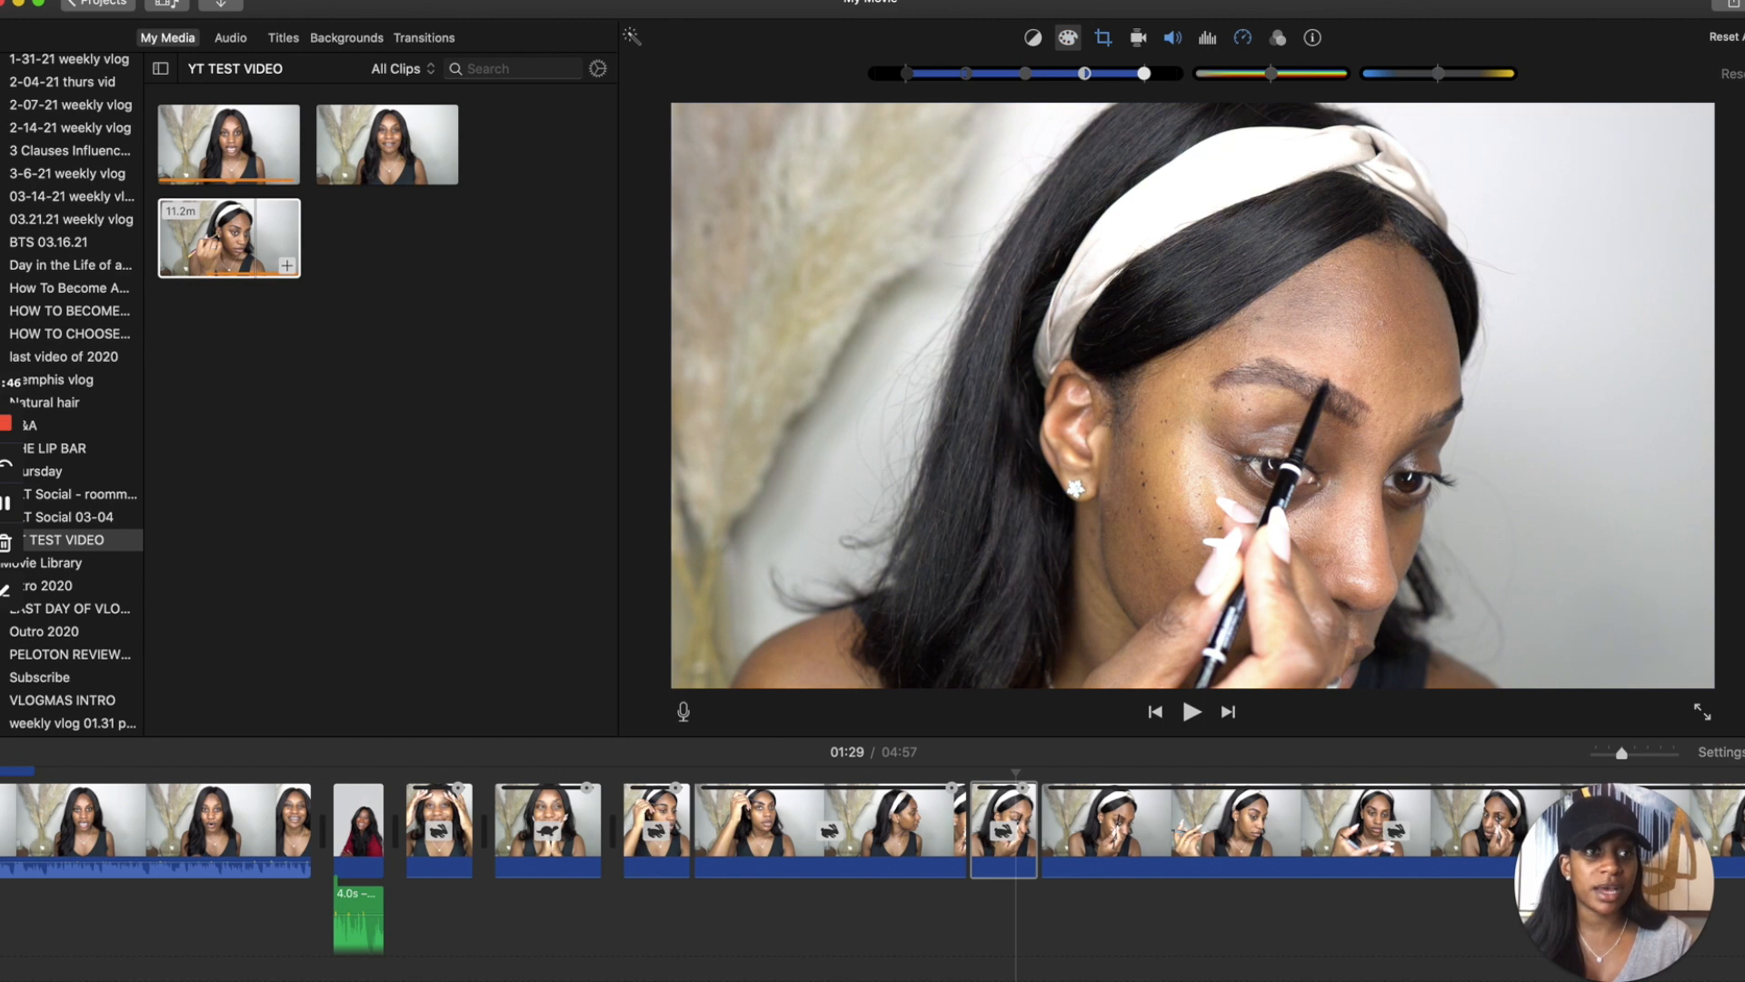
Look through the cropped clip's stabilization, volume, noise reduction and equalizer, and speed options.
click(1136, 40)
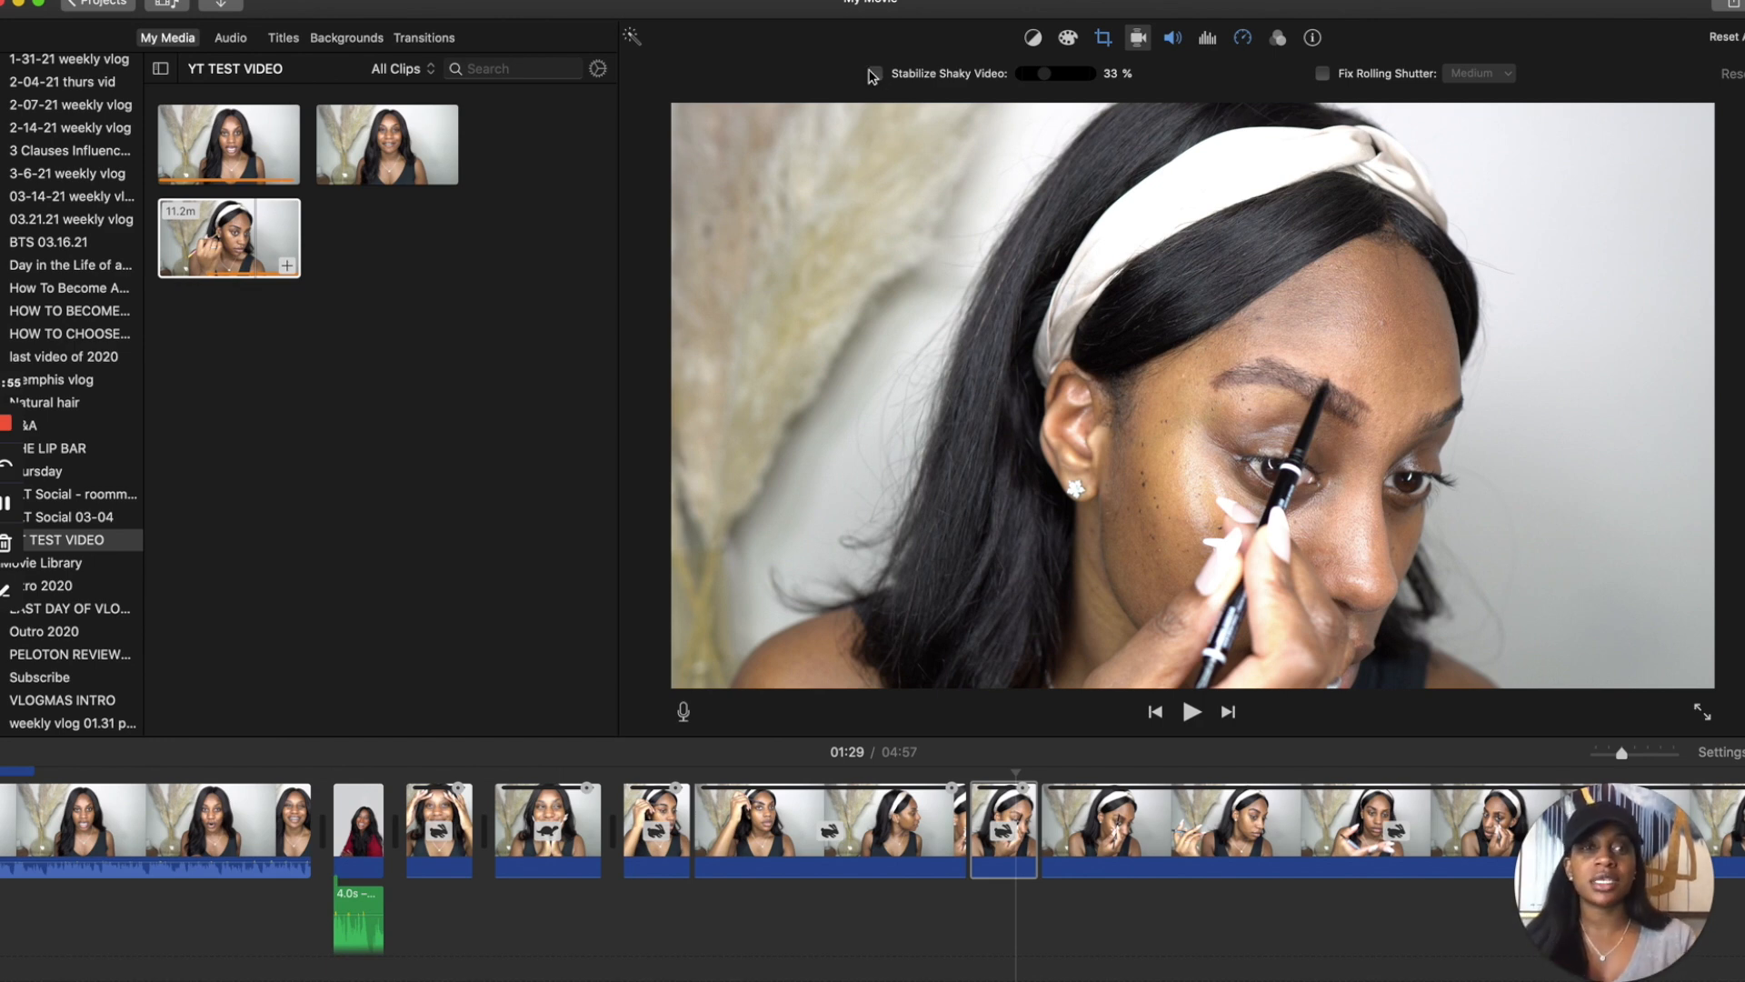
click(1172, 41)
click(1209, 41)
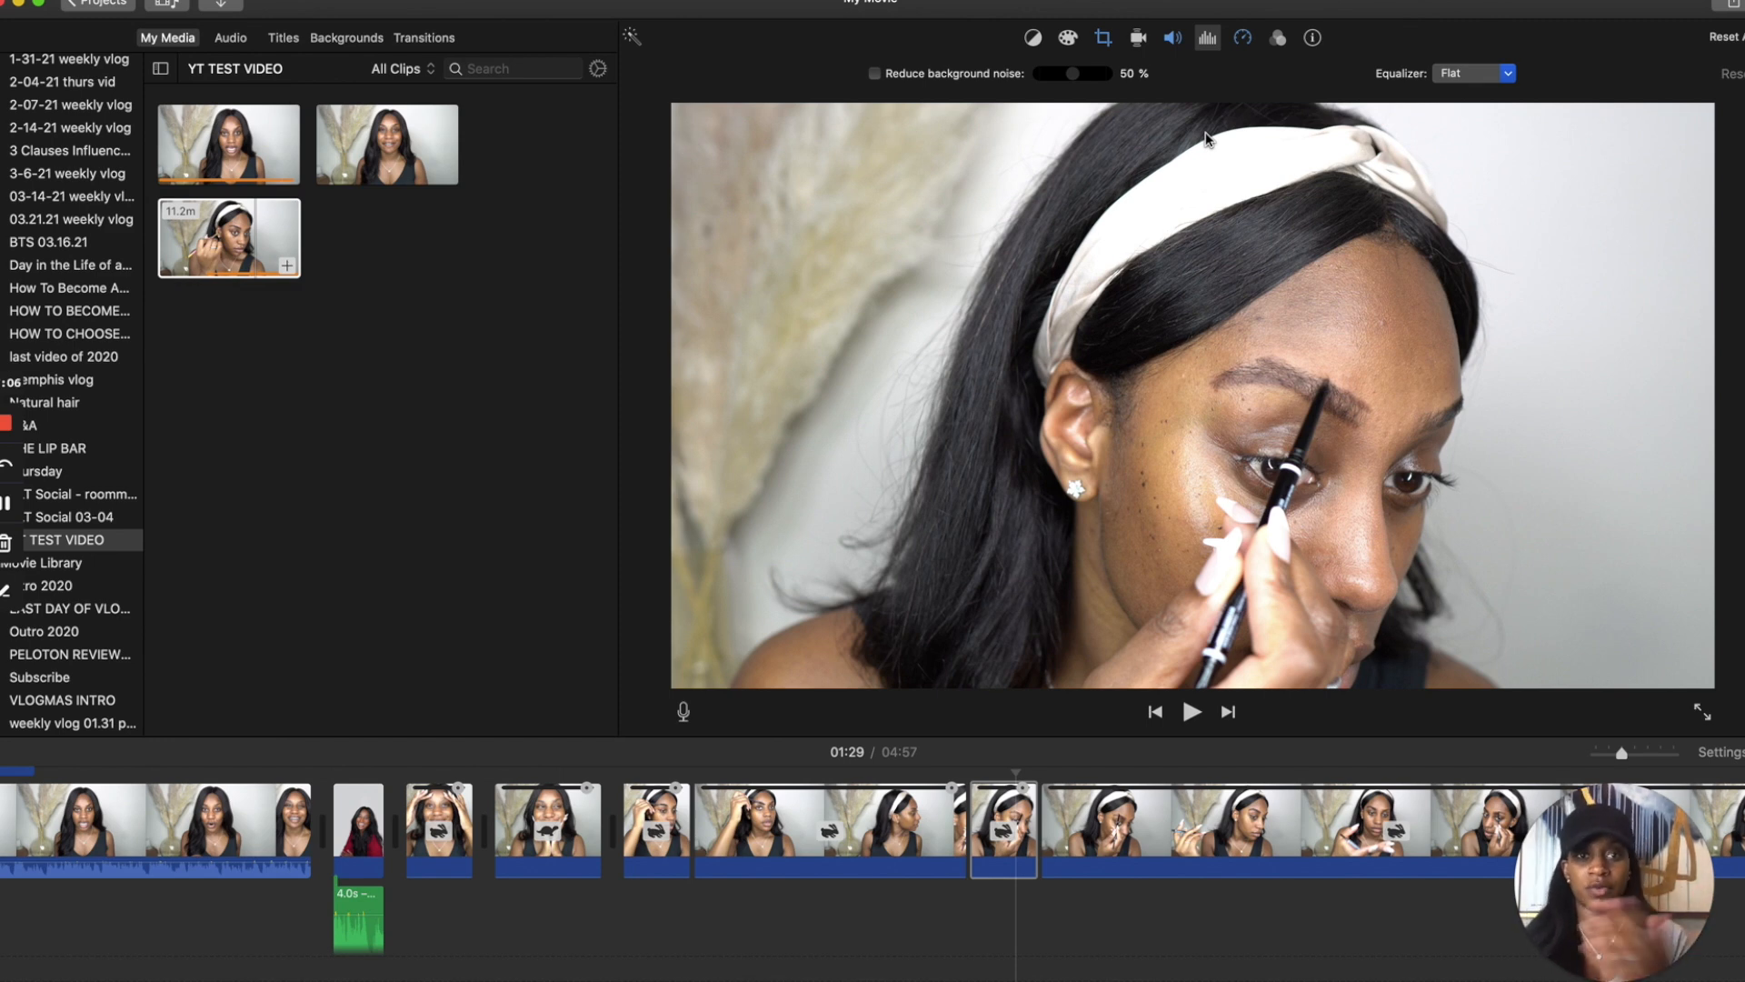
click(1278, 39)
click(1242, 39)
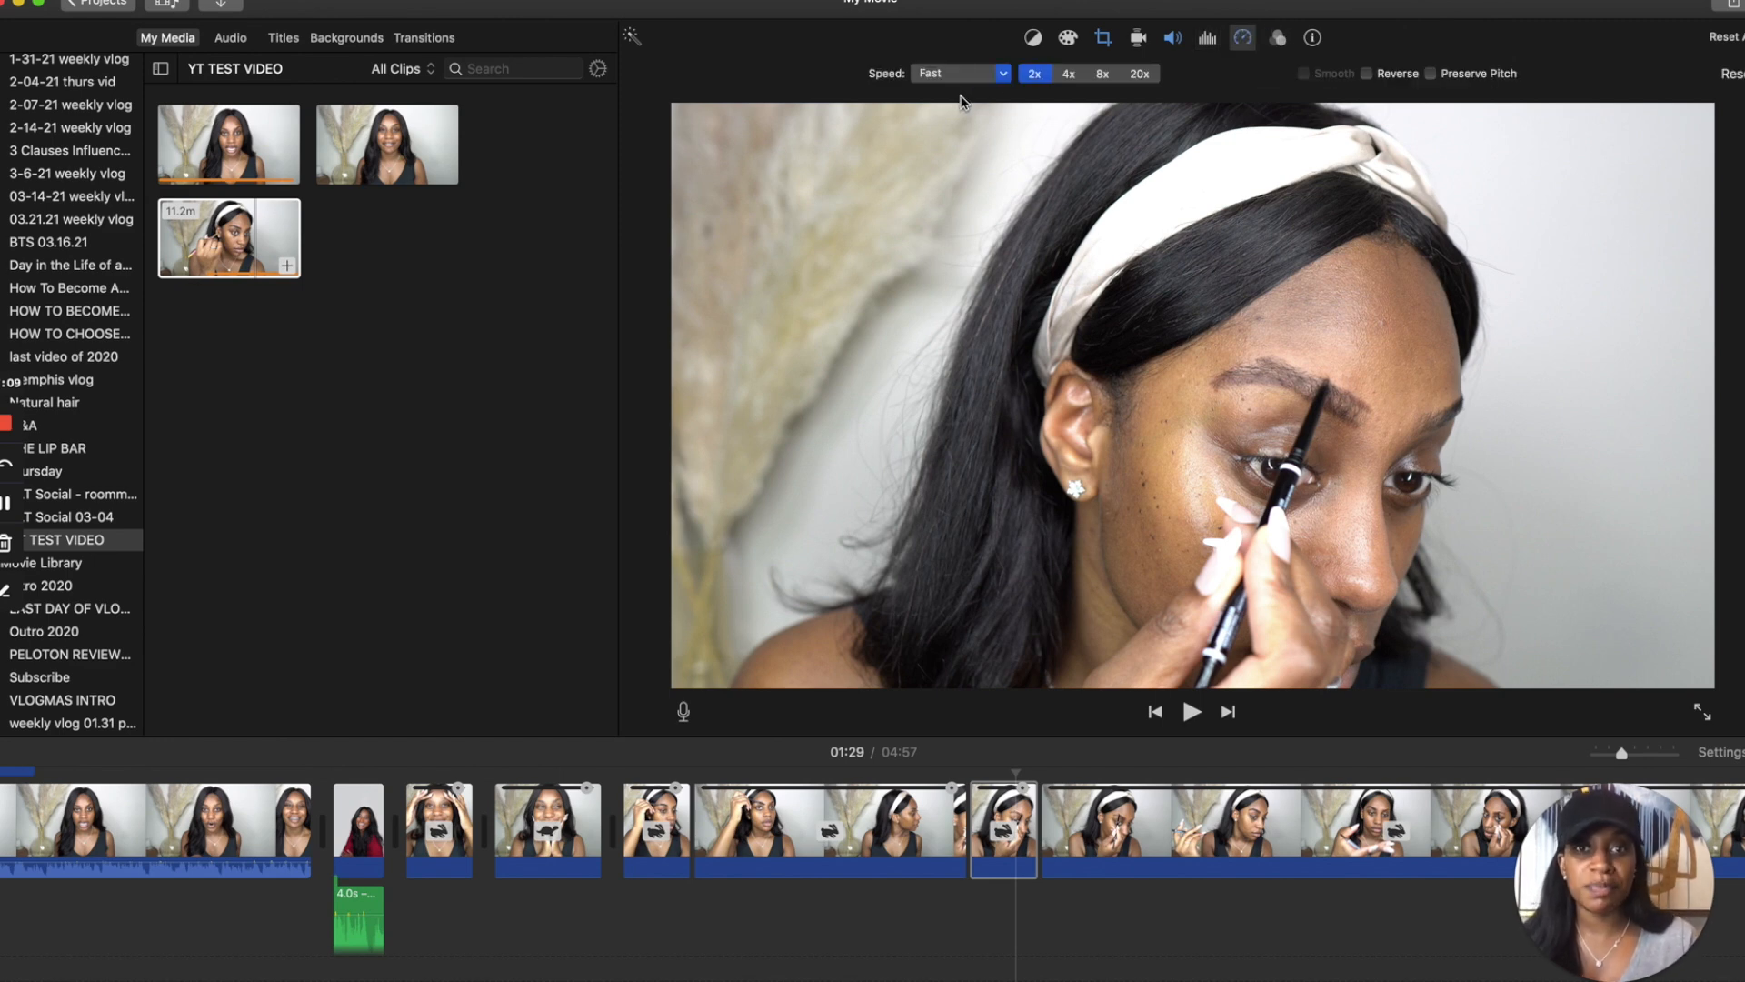
click(961, 73)
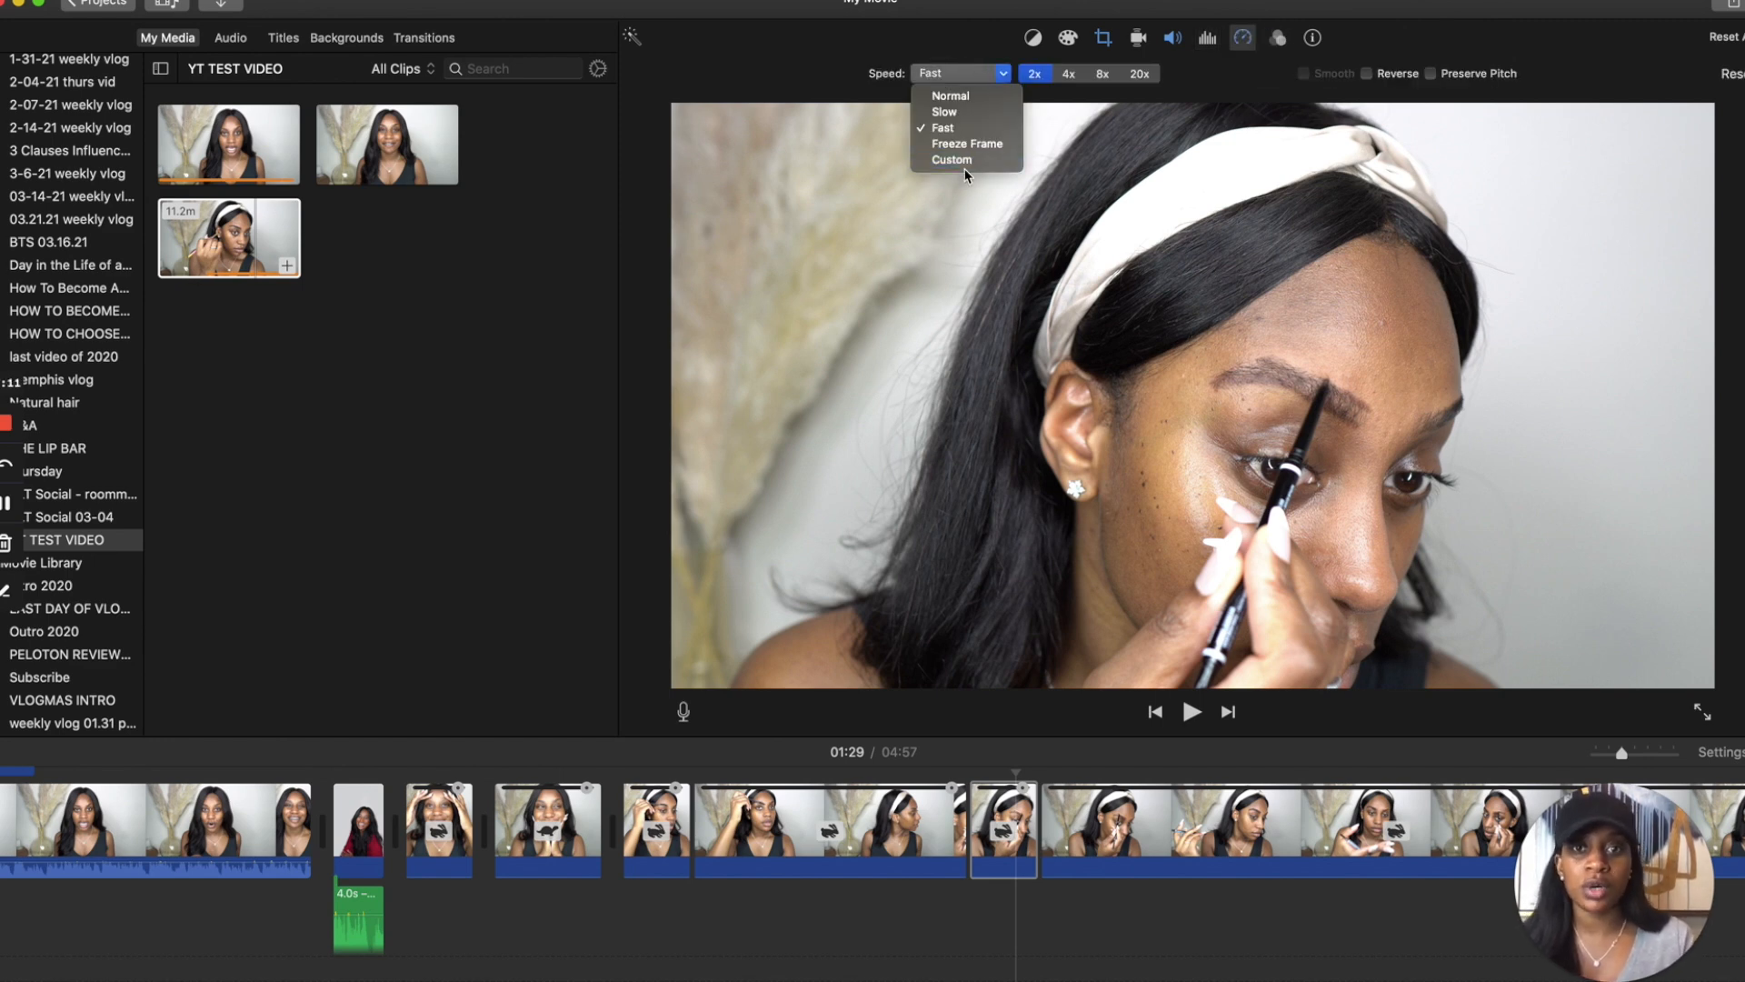
click(1371, 80)
Try the Western clip filter on the cropped eyebrow clip and look through the other available filters.
click(1277, 38)
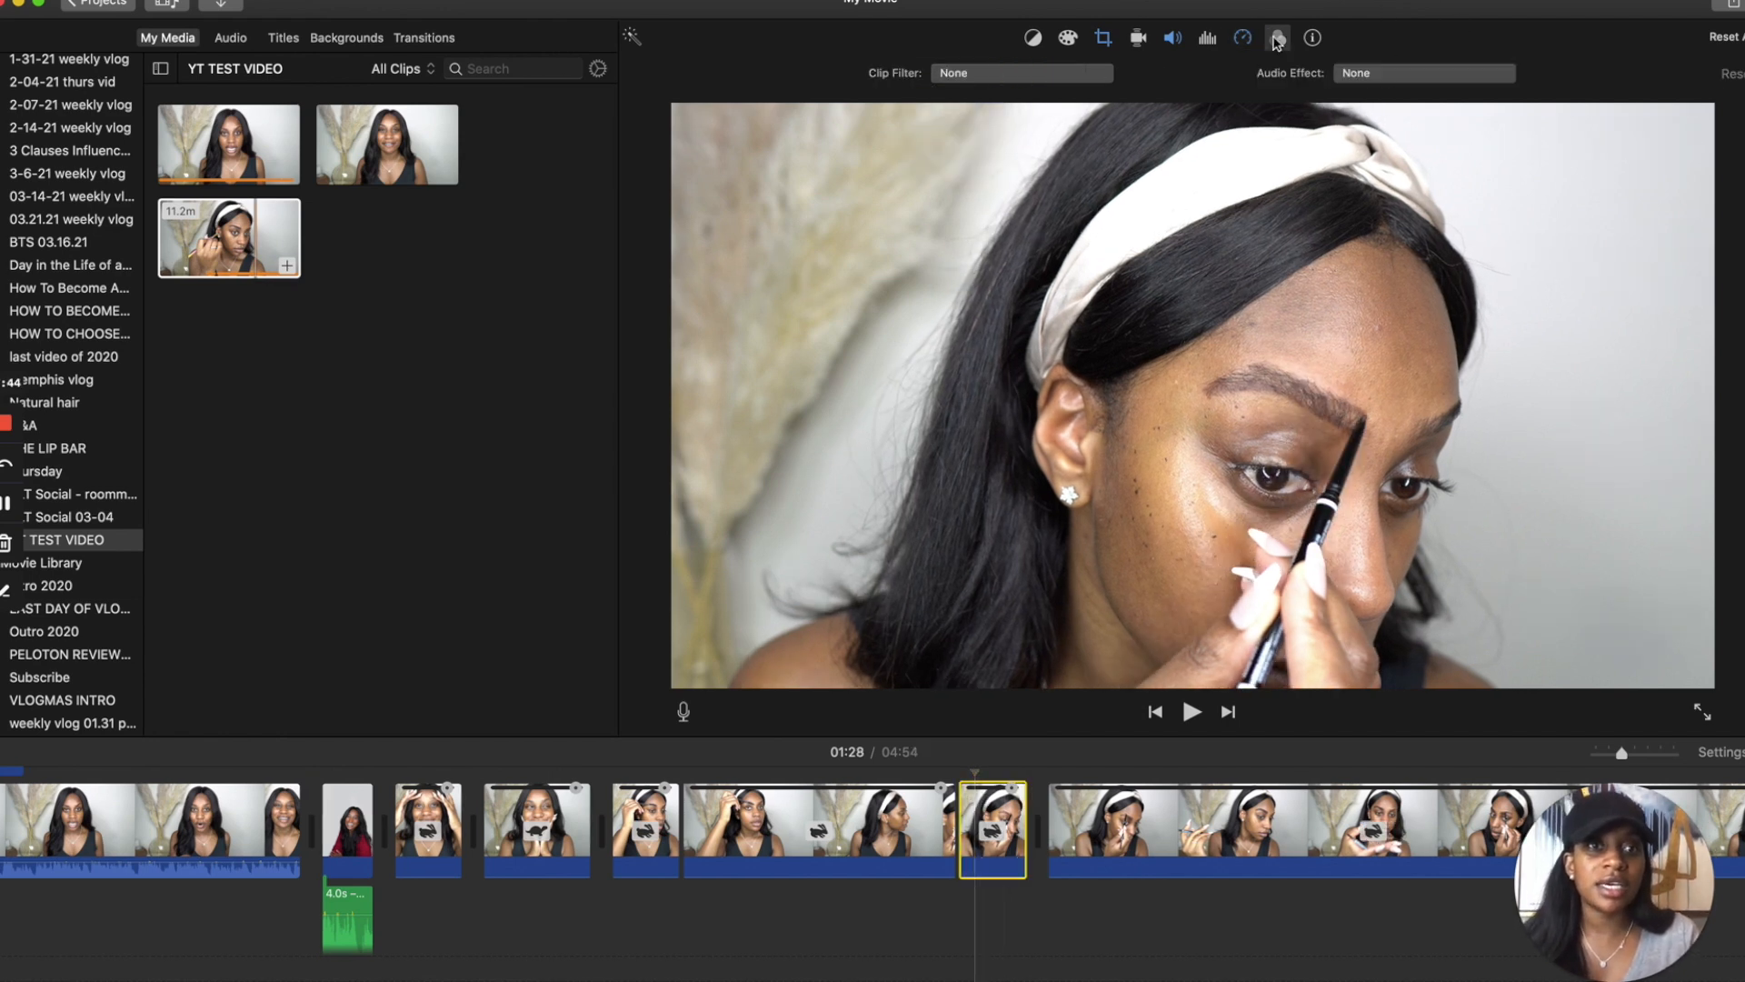
click(968, 71)
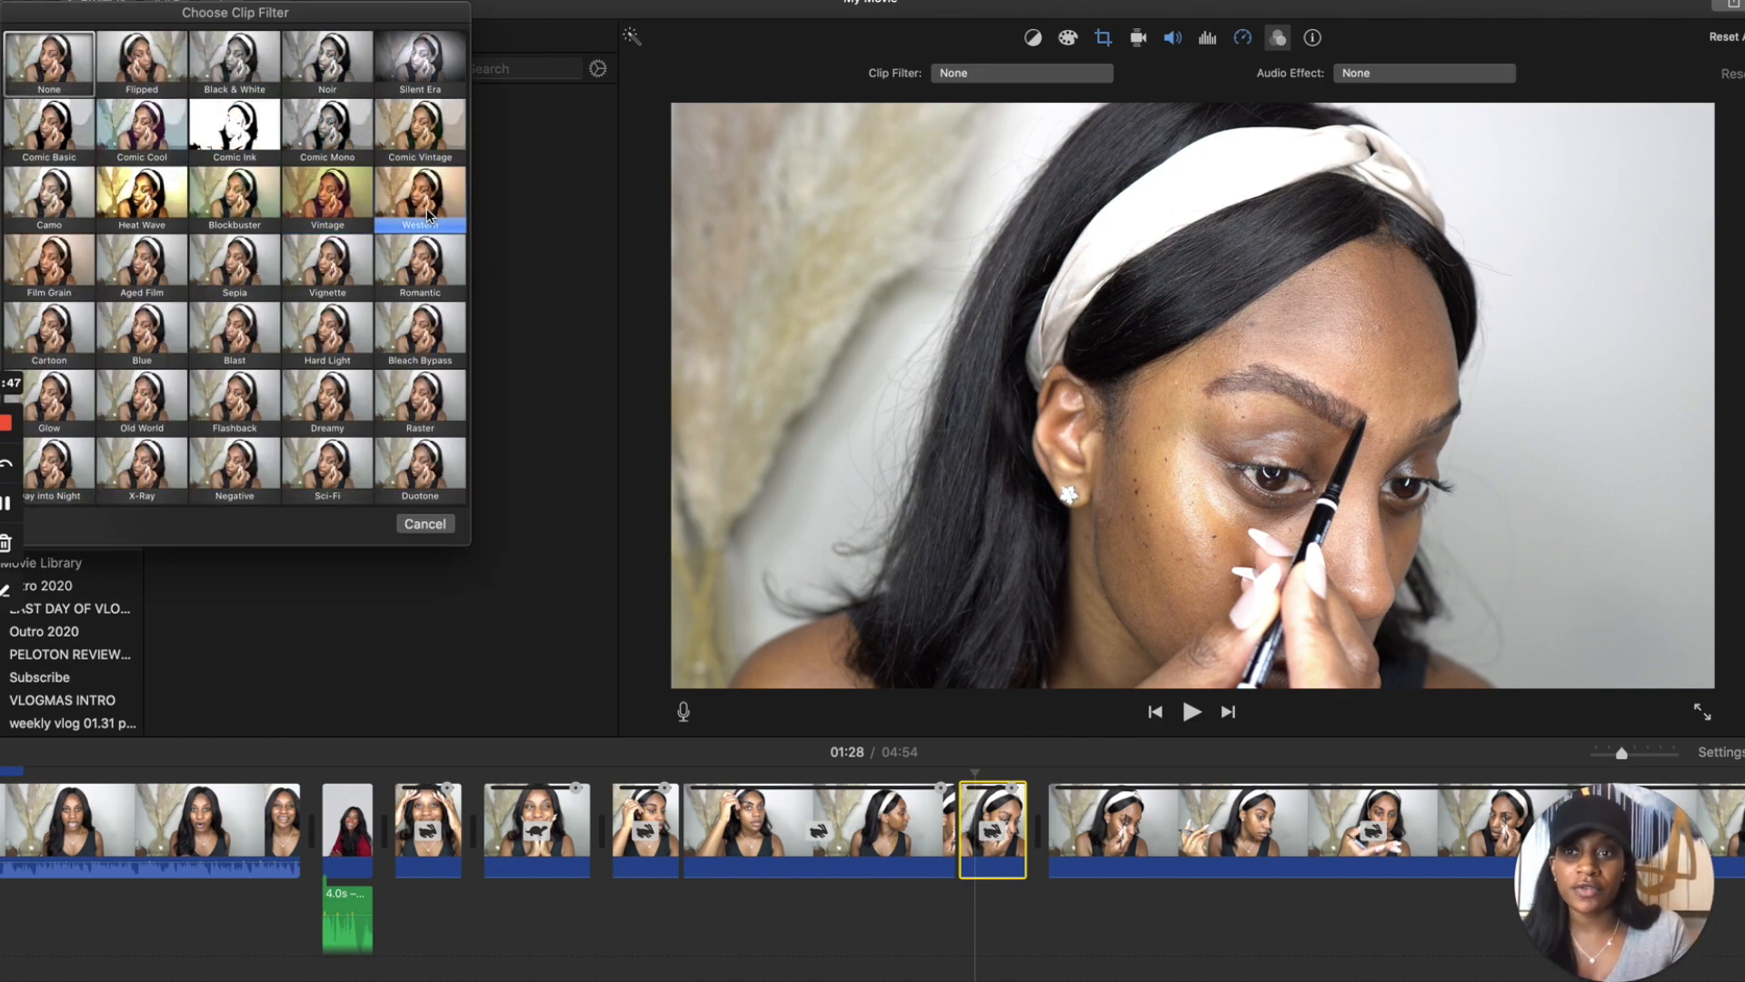
click(428, 213)
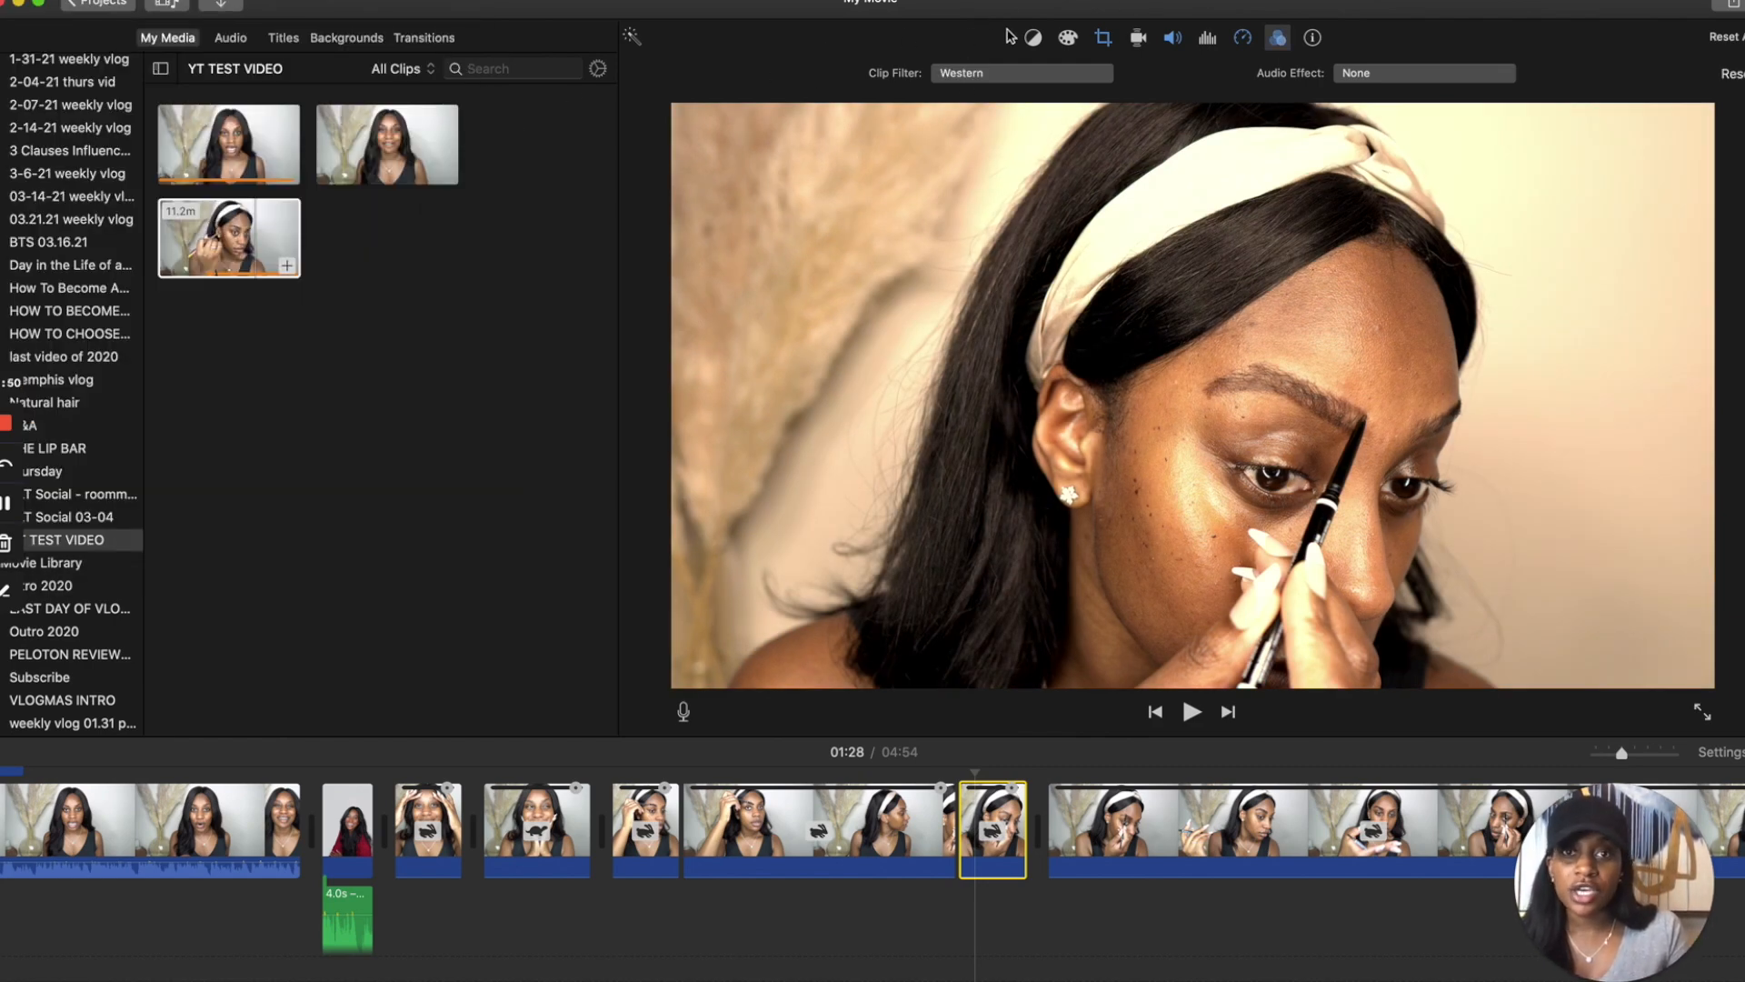
click(1277, 39)
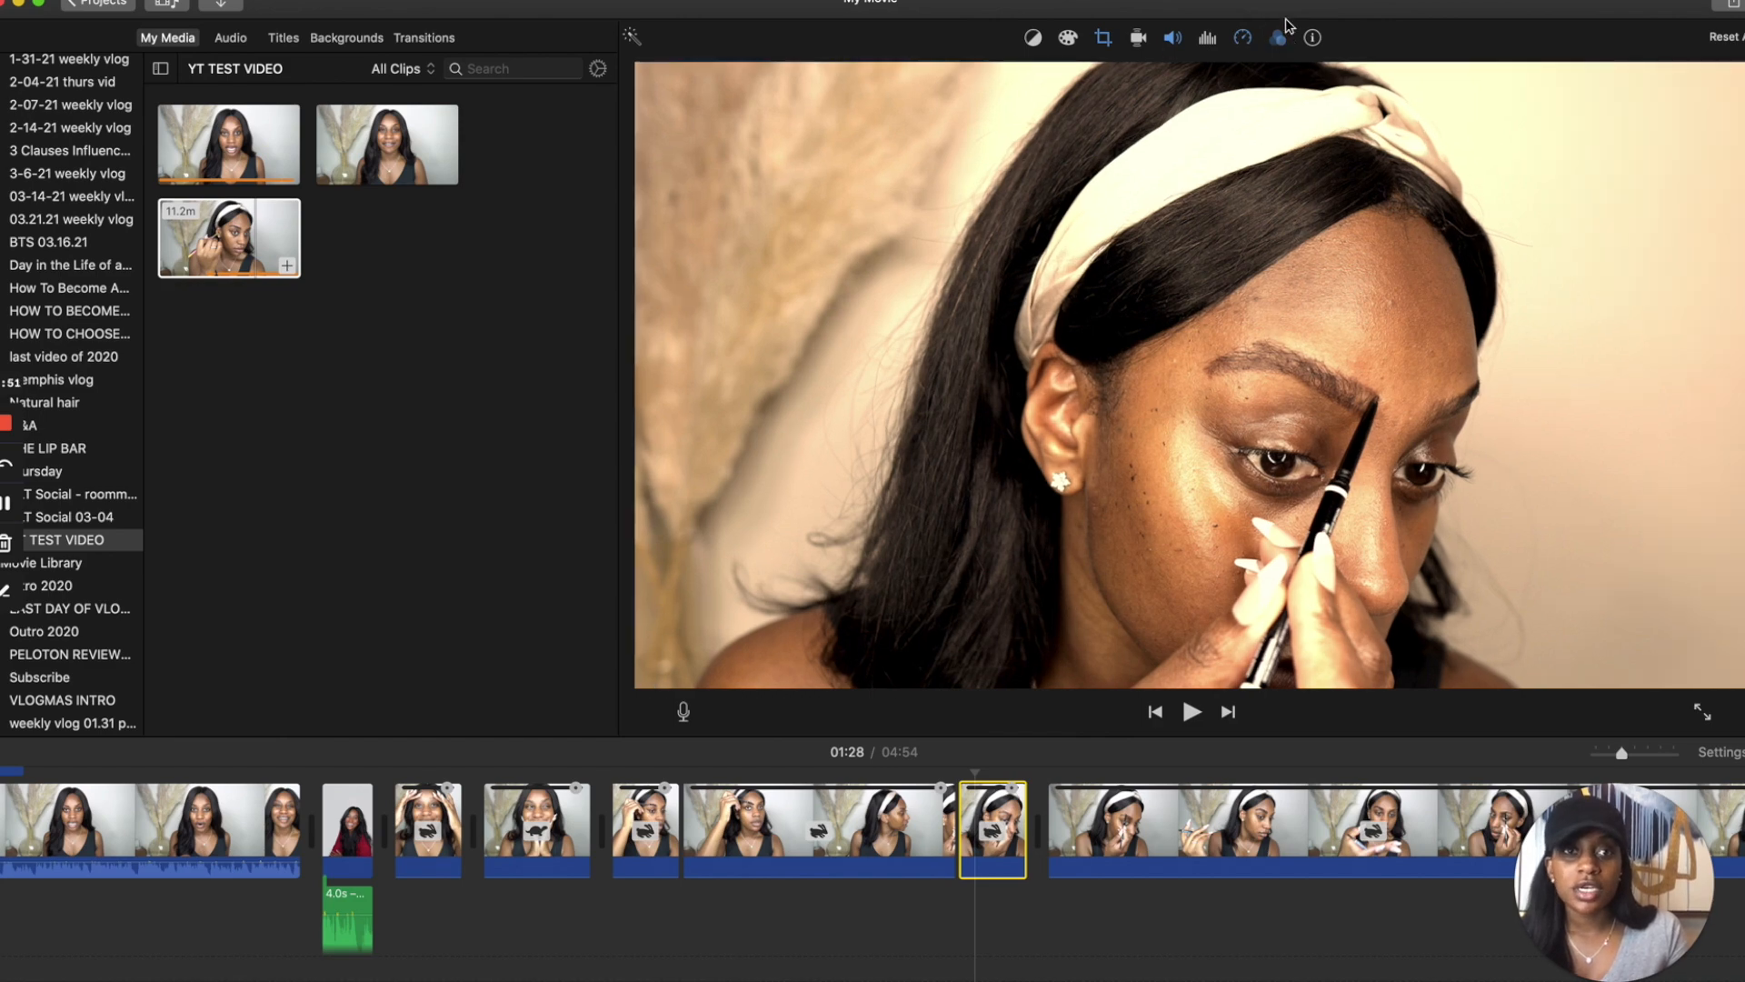
click(1280, 39)
click(1022, 73)
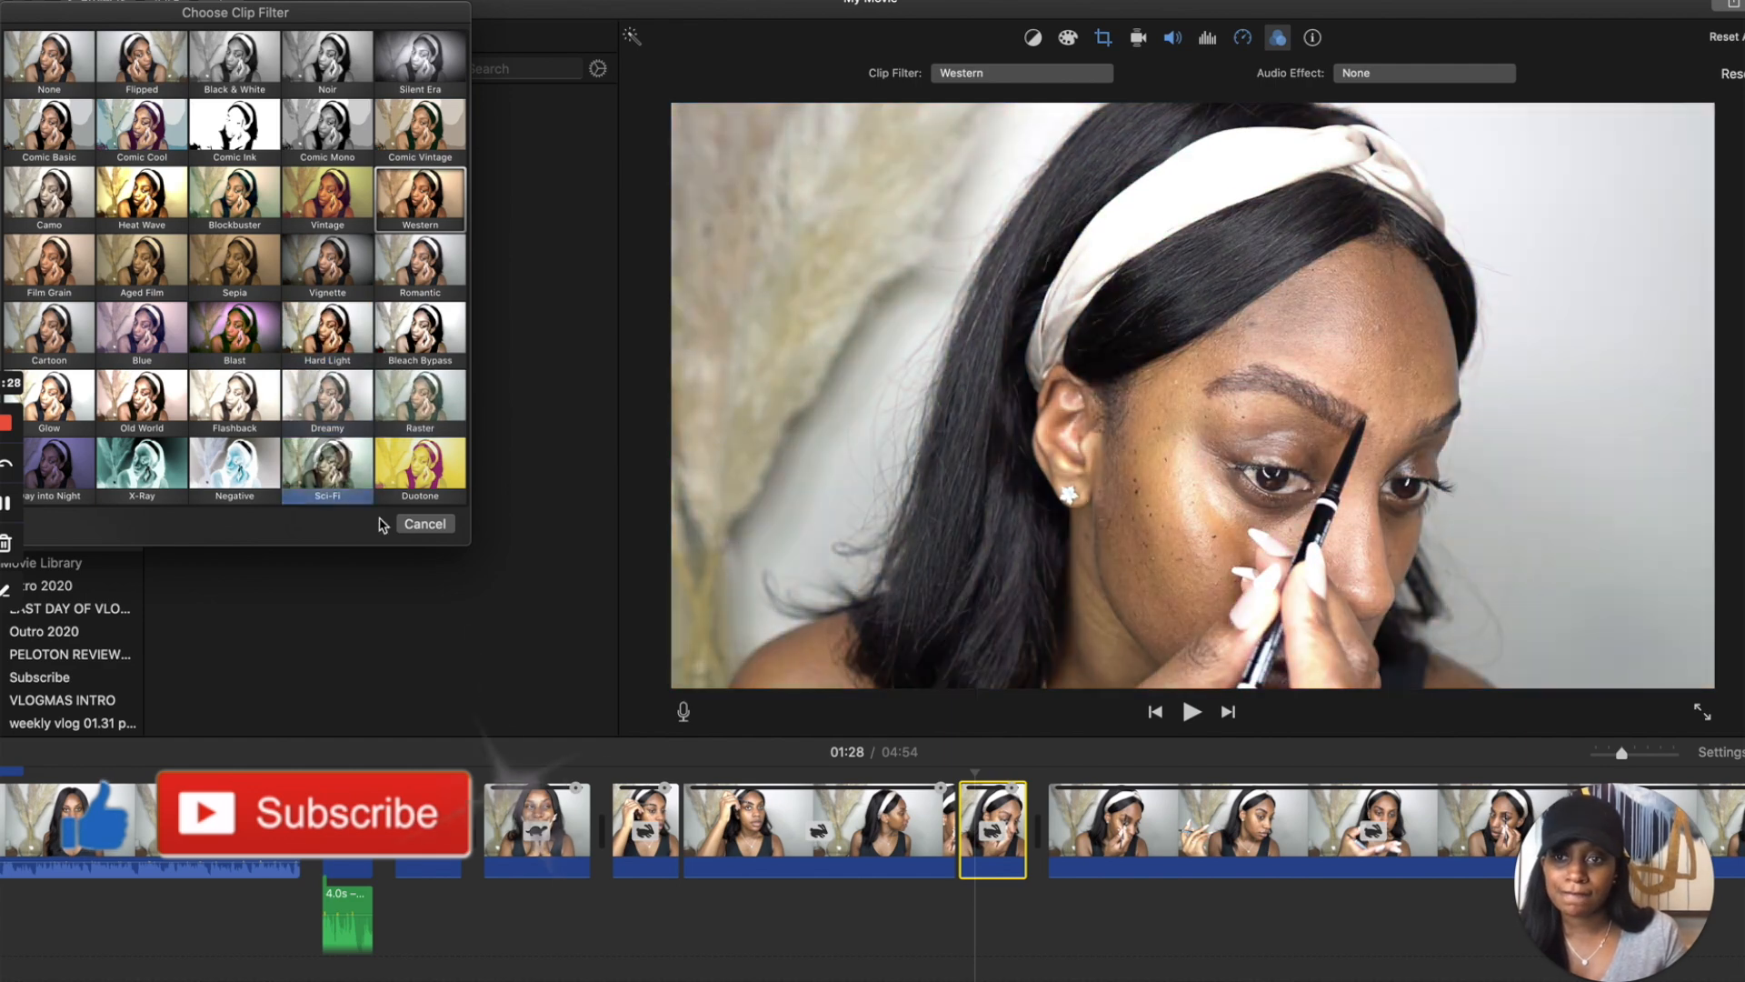
click(421, 525)
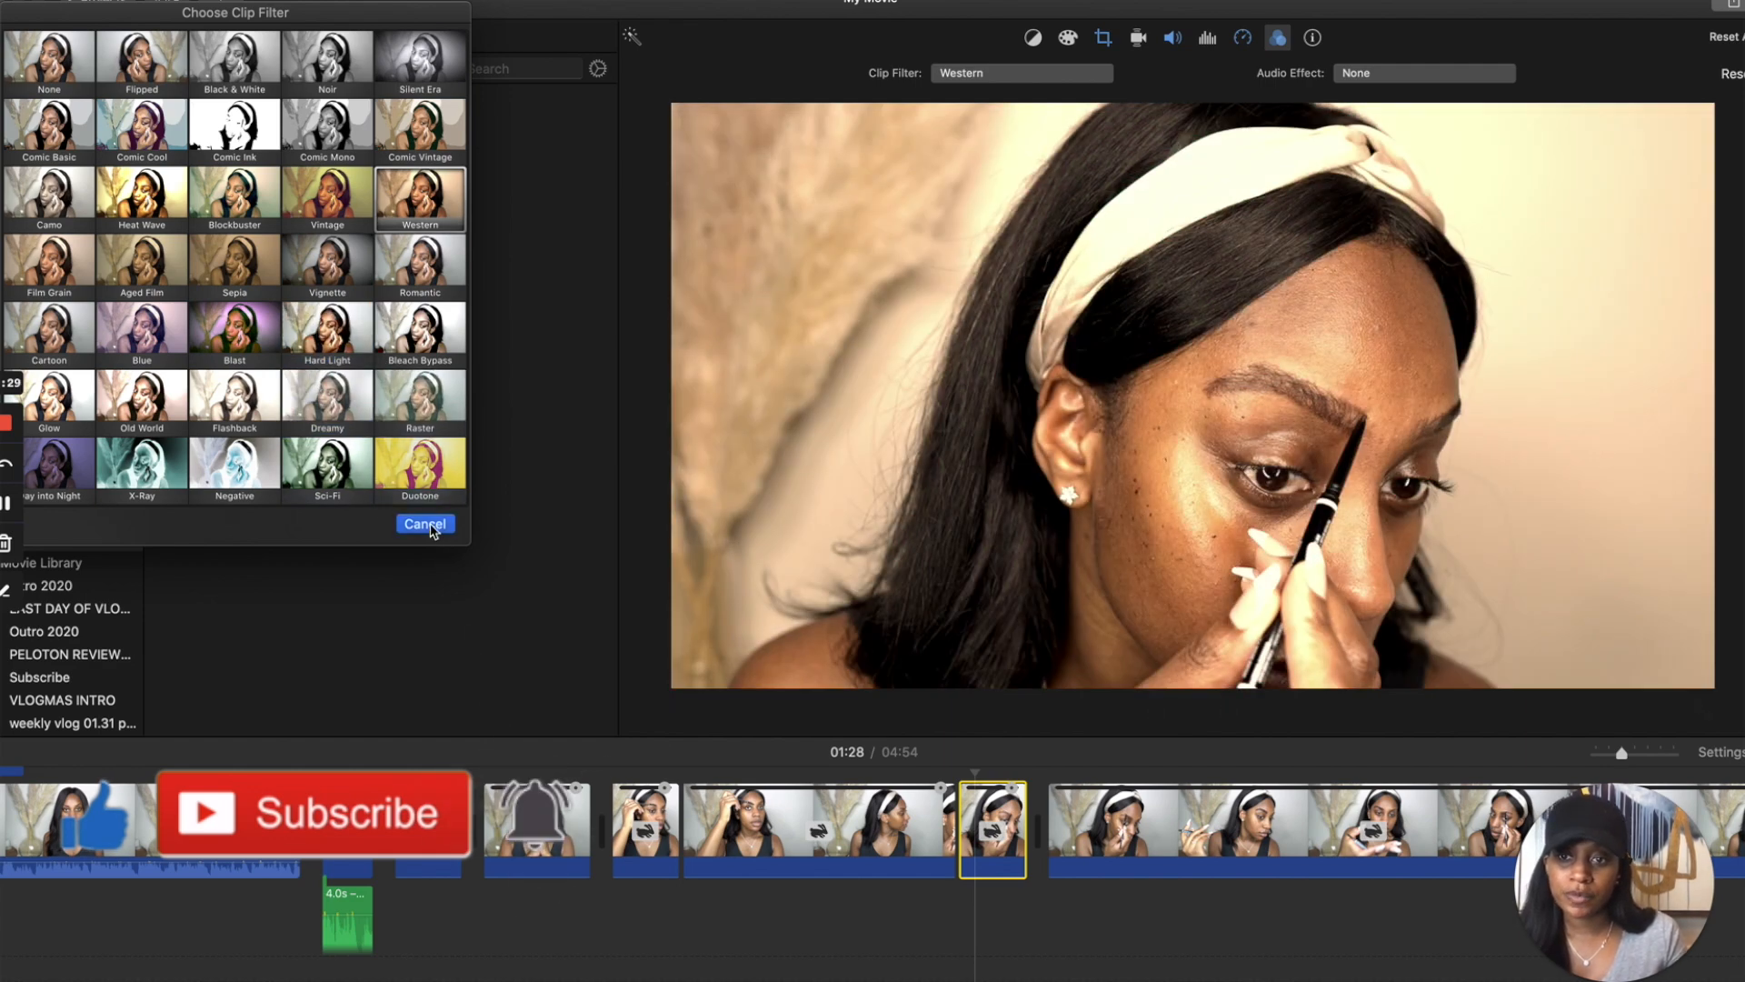
Examine the clip information and duration of the cropped eyebrow clip and of the long clip after it.
click(1313, 37)
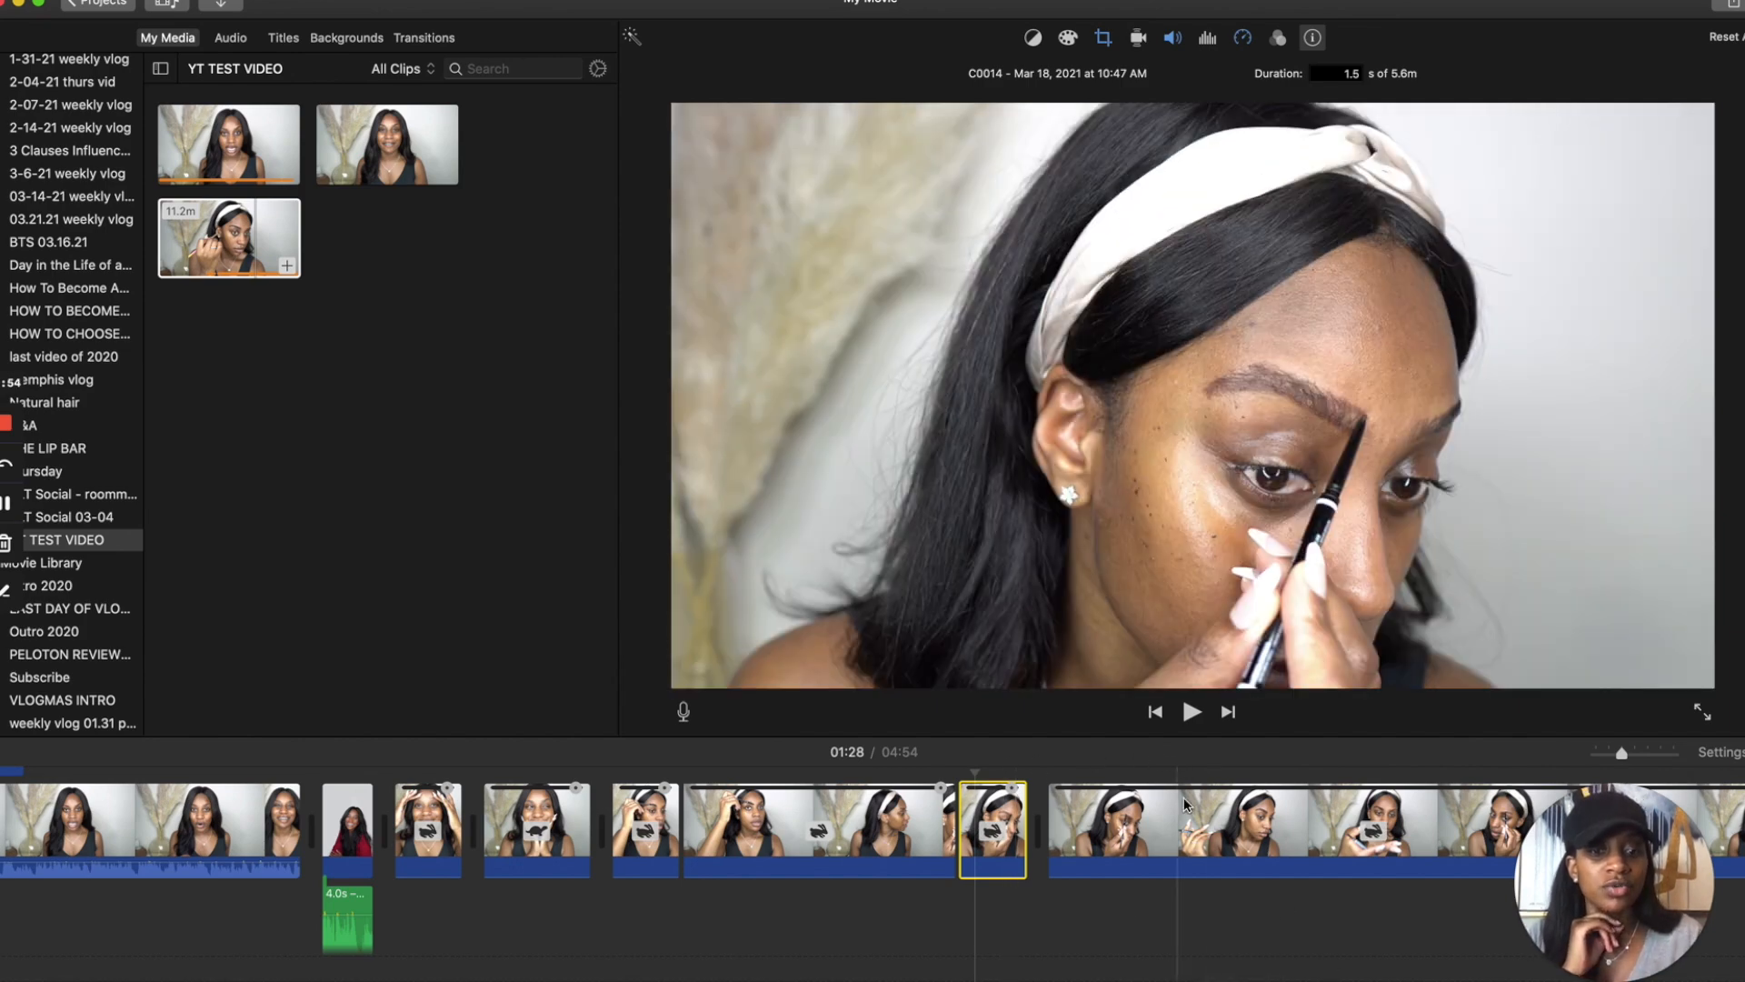
click(1185, 813)
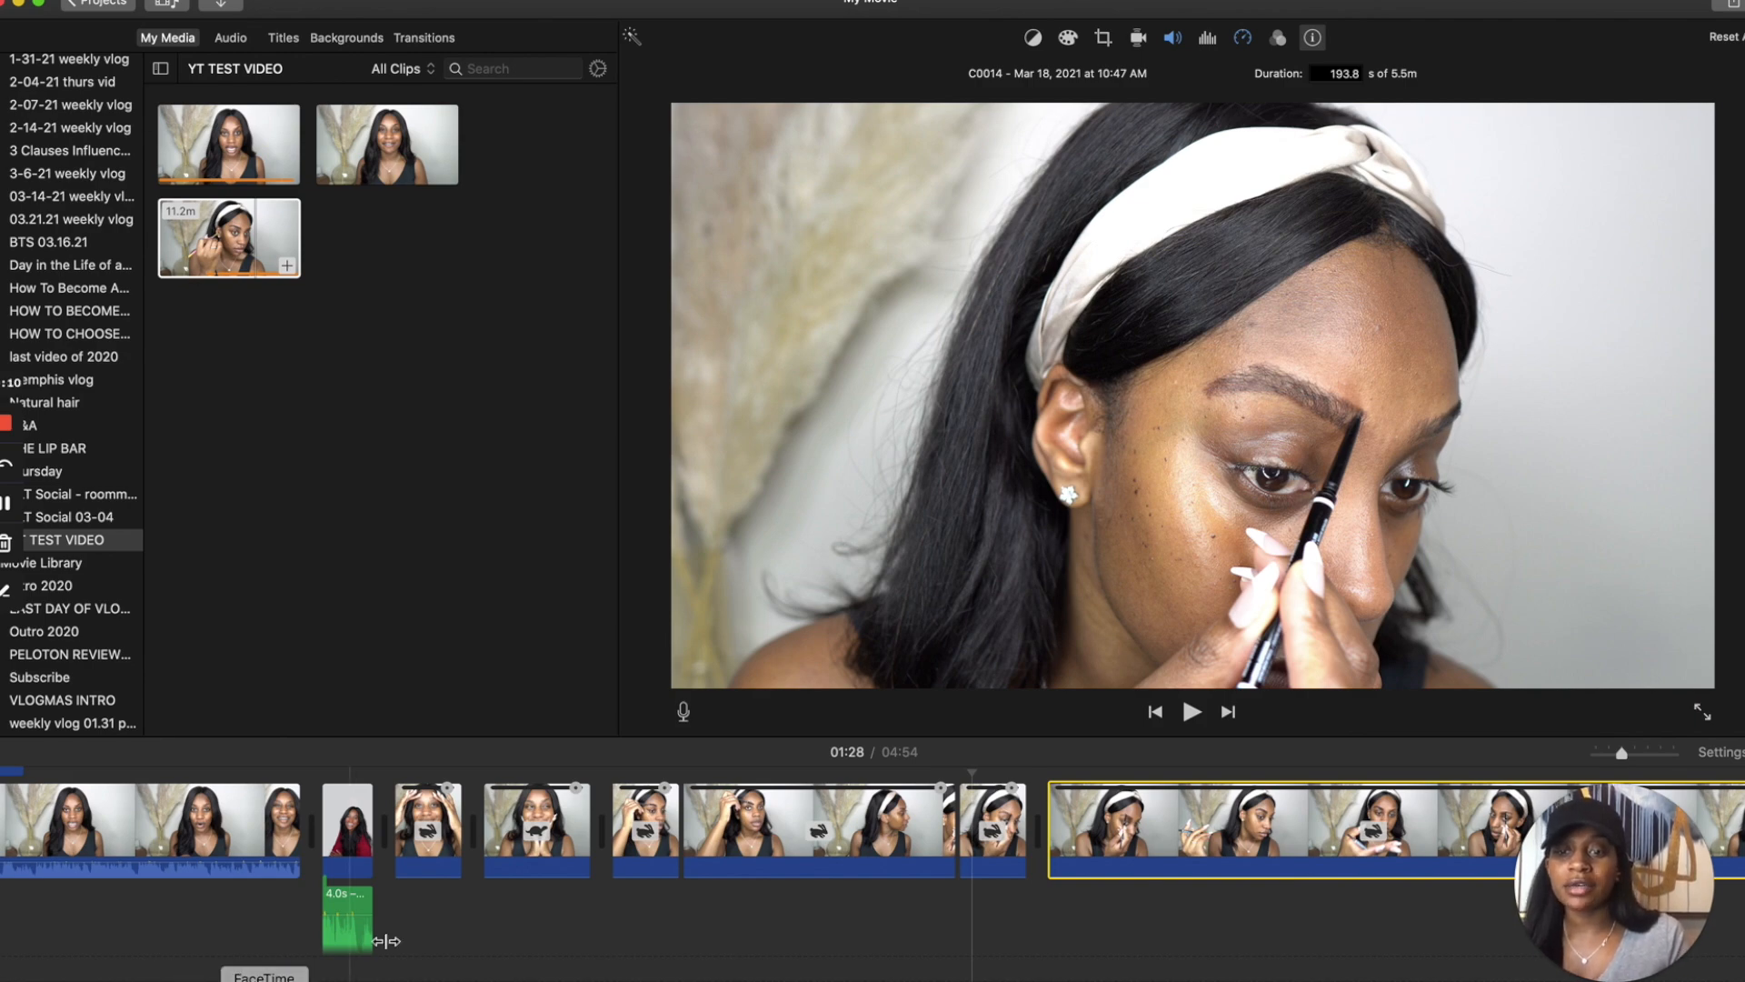
Browse the Sound Effects library and examine the Bottle Cork effect's waveform.
scroll(377, 855, up, 3)
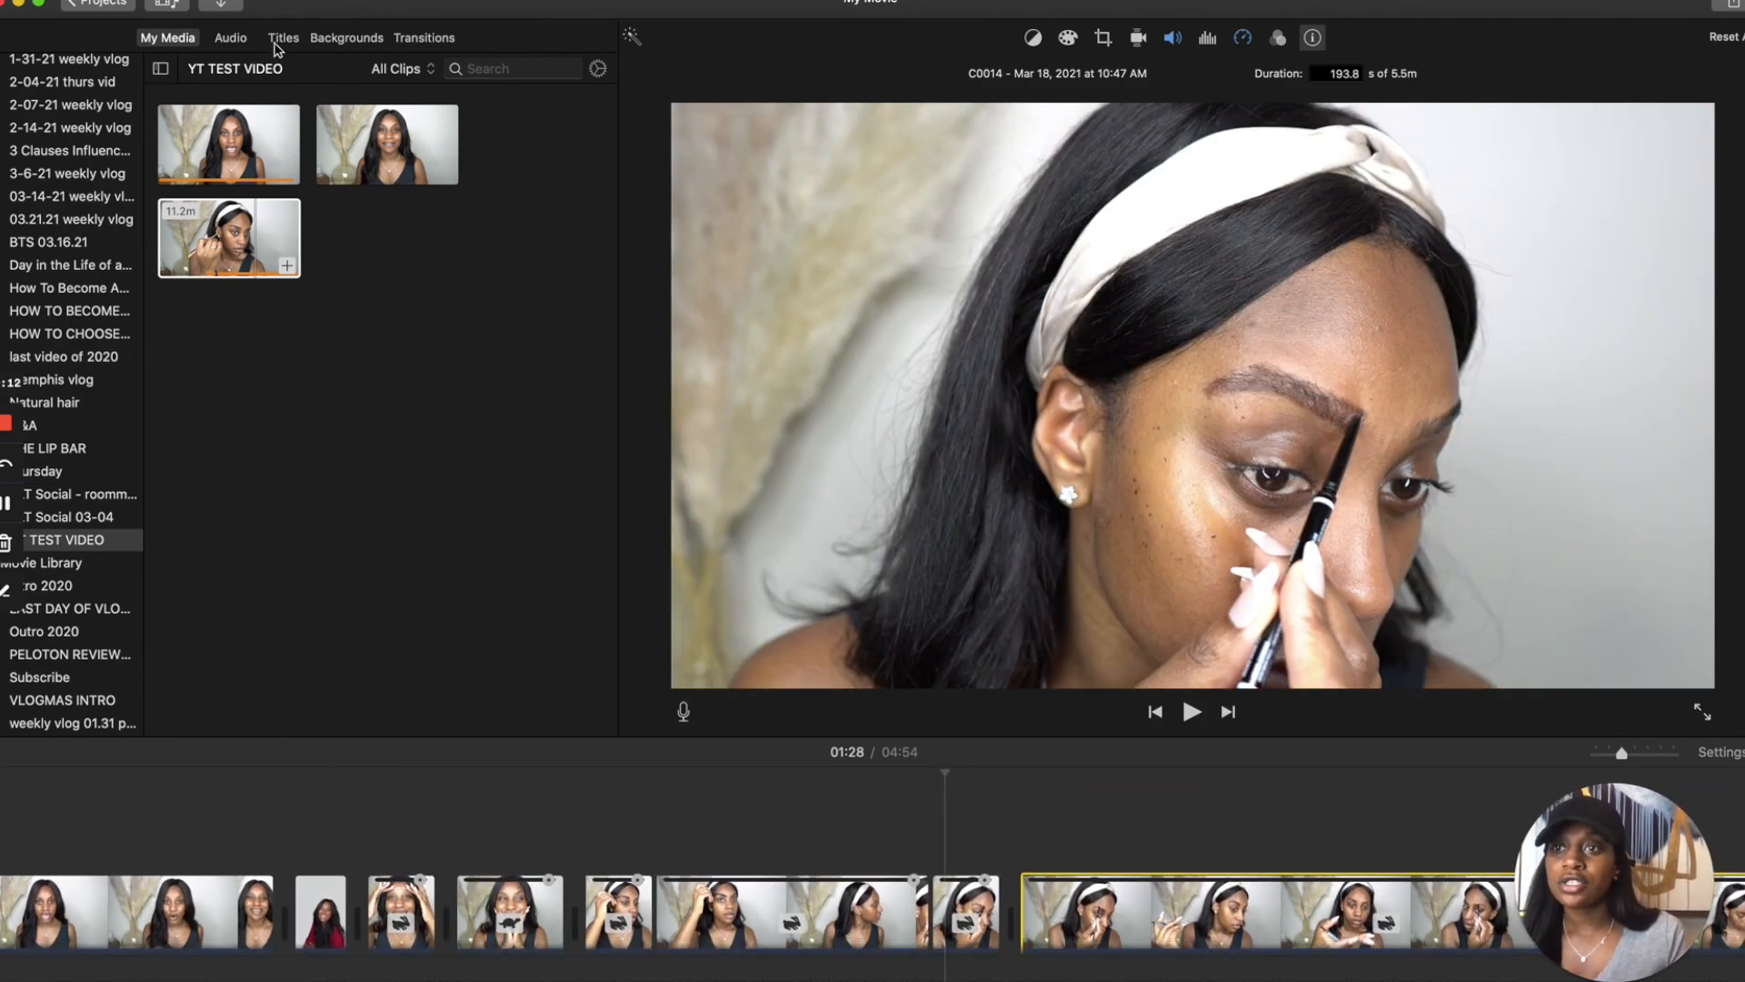
click(254, 40)
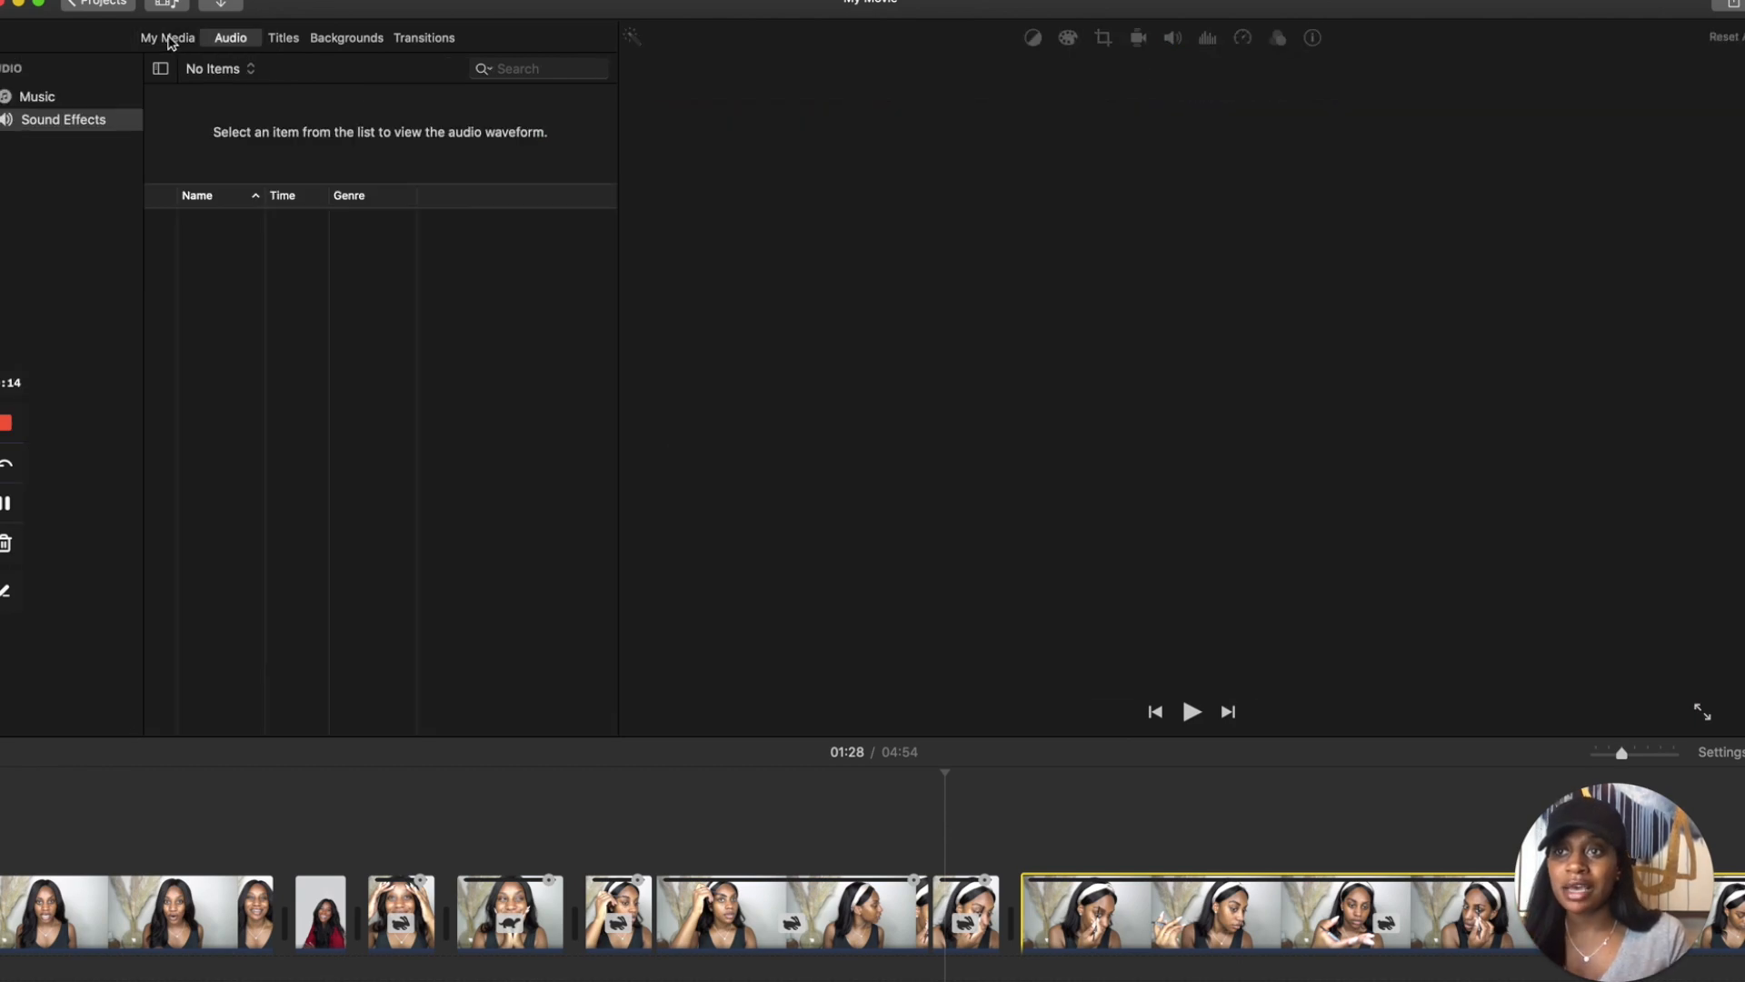
key(super+1)
click(238, 51)
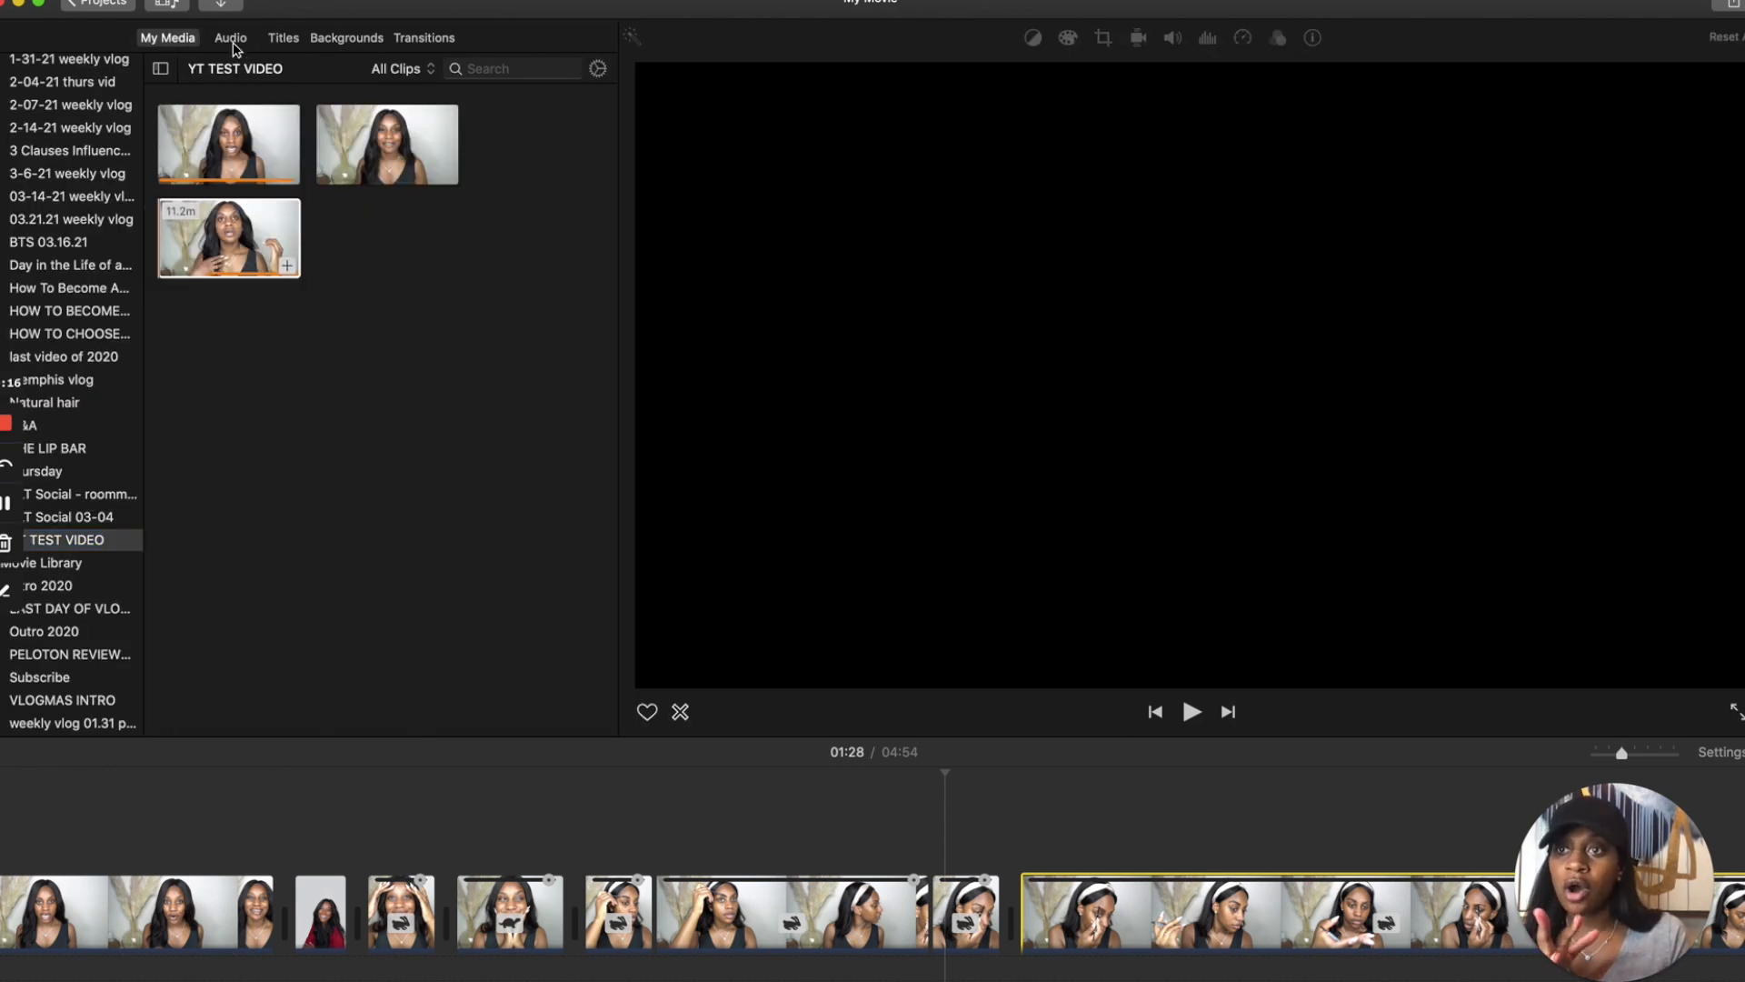
click(230, 40)
click(184, 177)
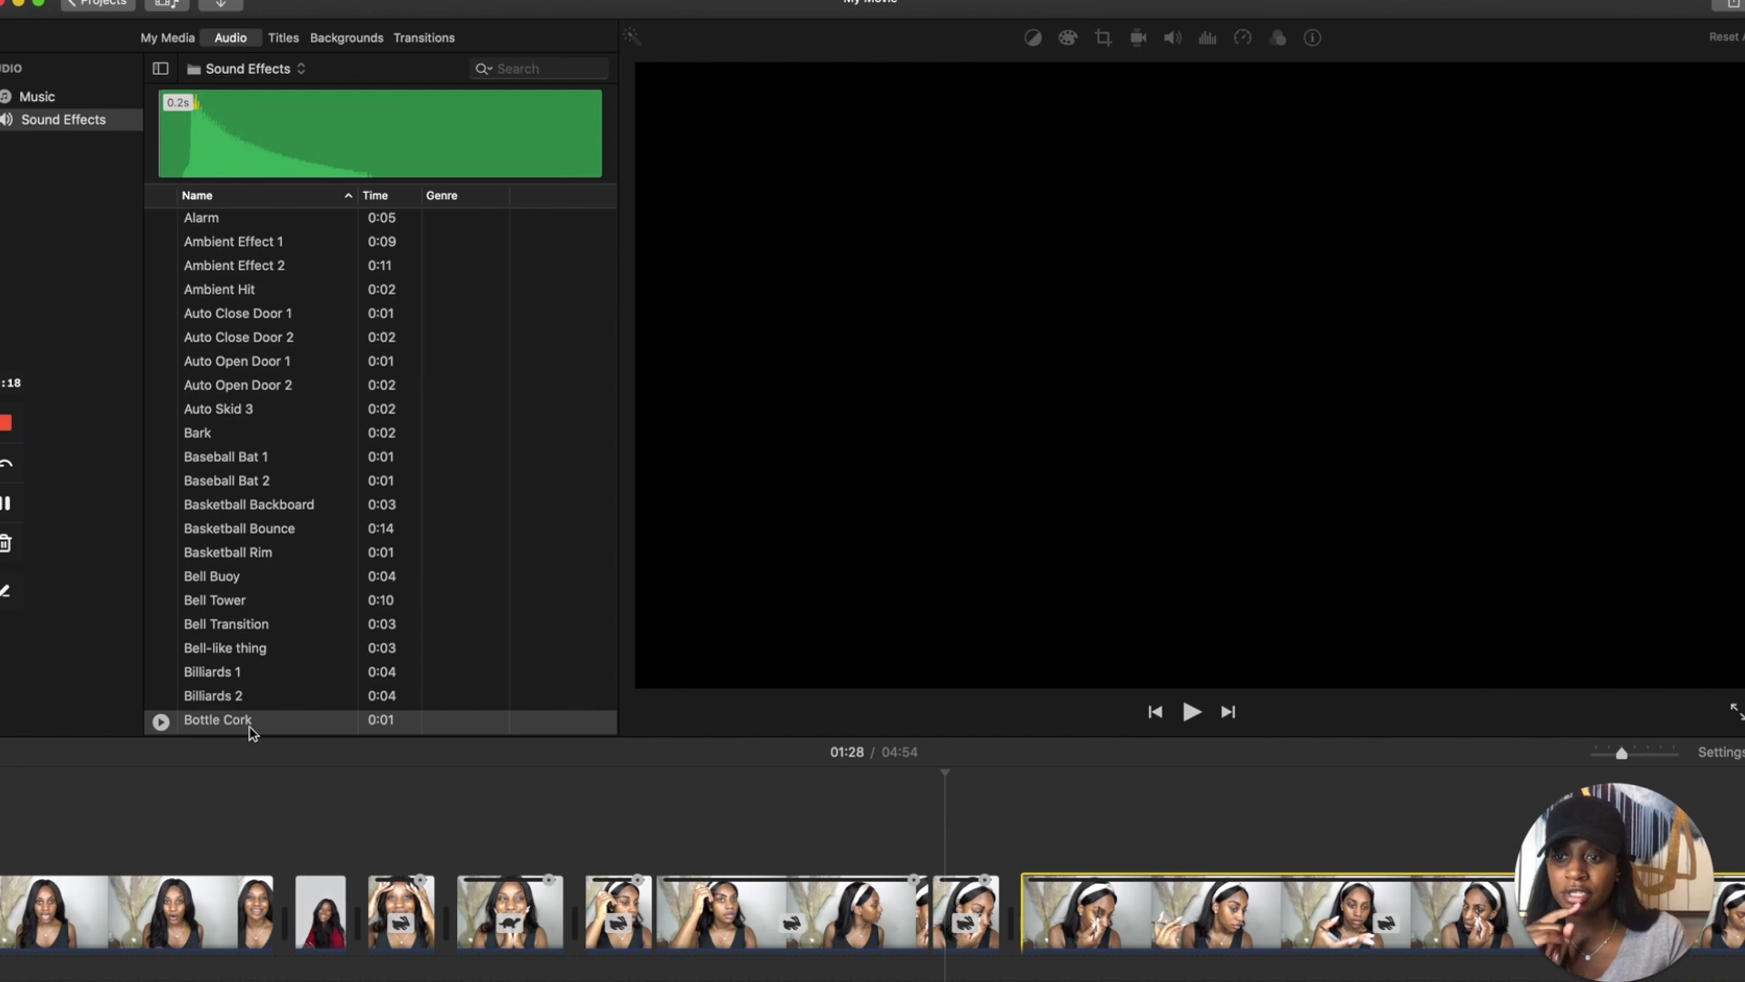
click(232, 173)
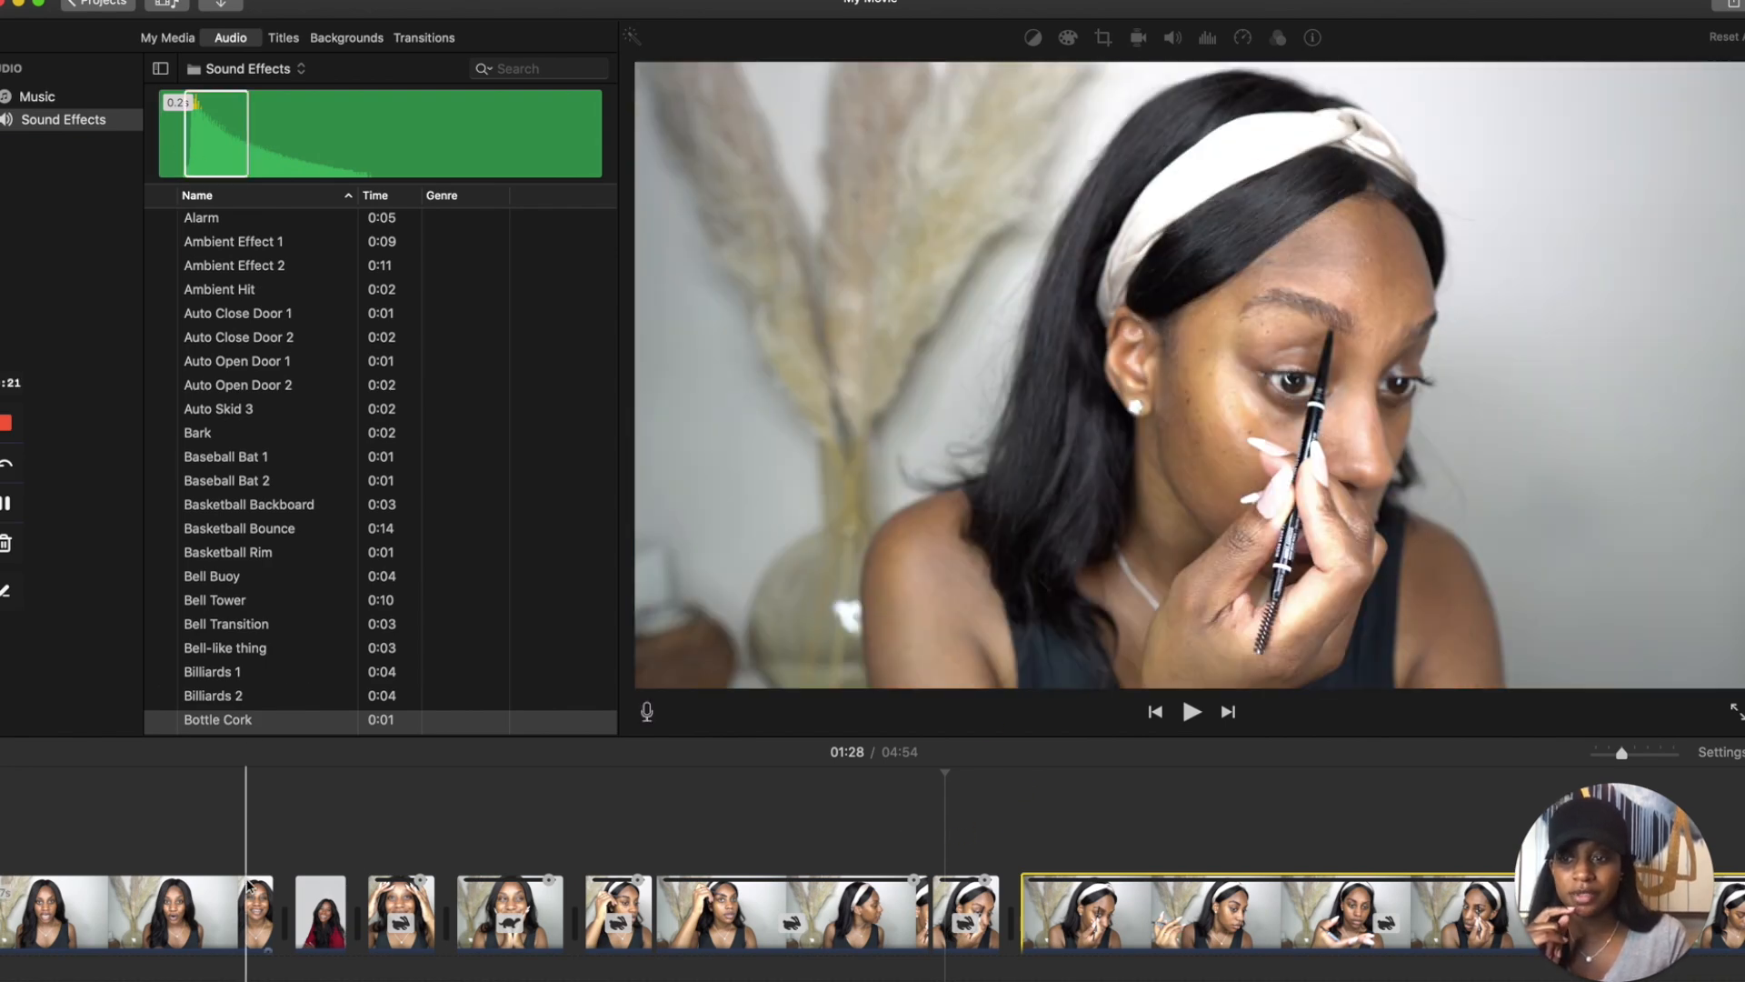
Move the photo of the woman in red above the first short makeup clip as an overlay at 00:51.
scroll(247, 886, left, 10)
drag(759, 921, 743, 825)
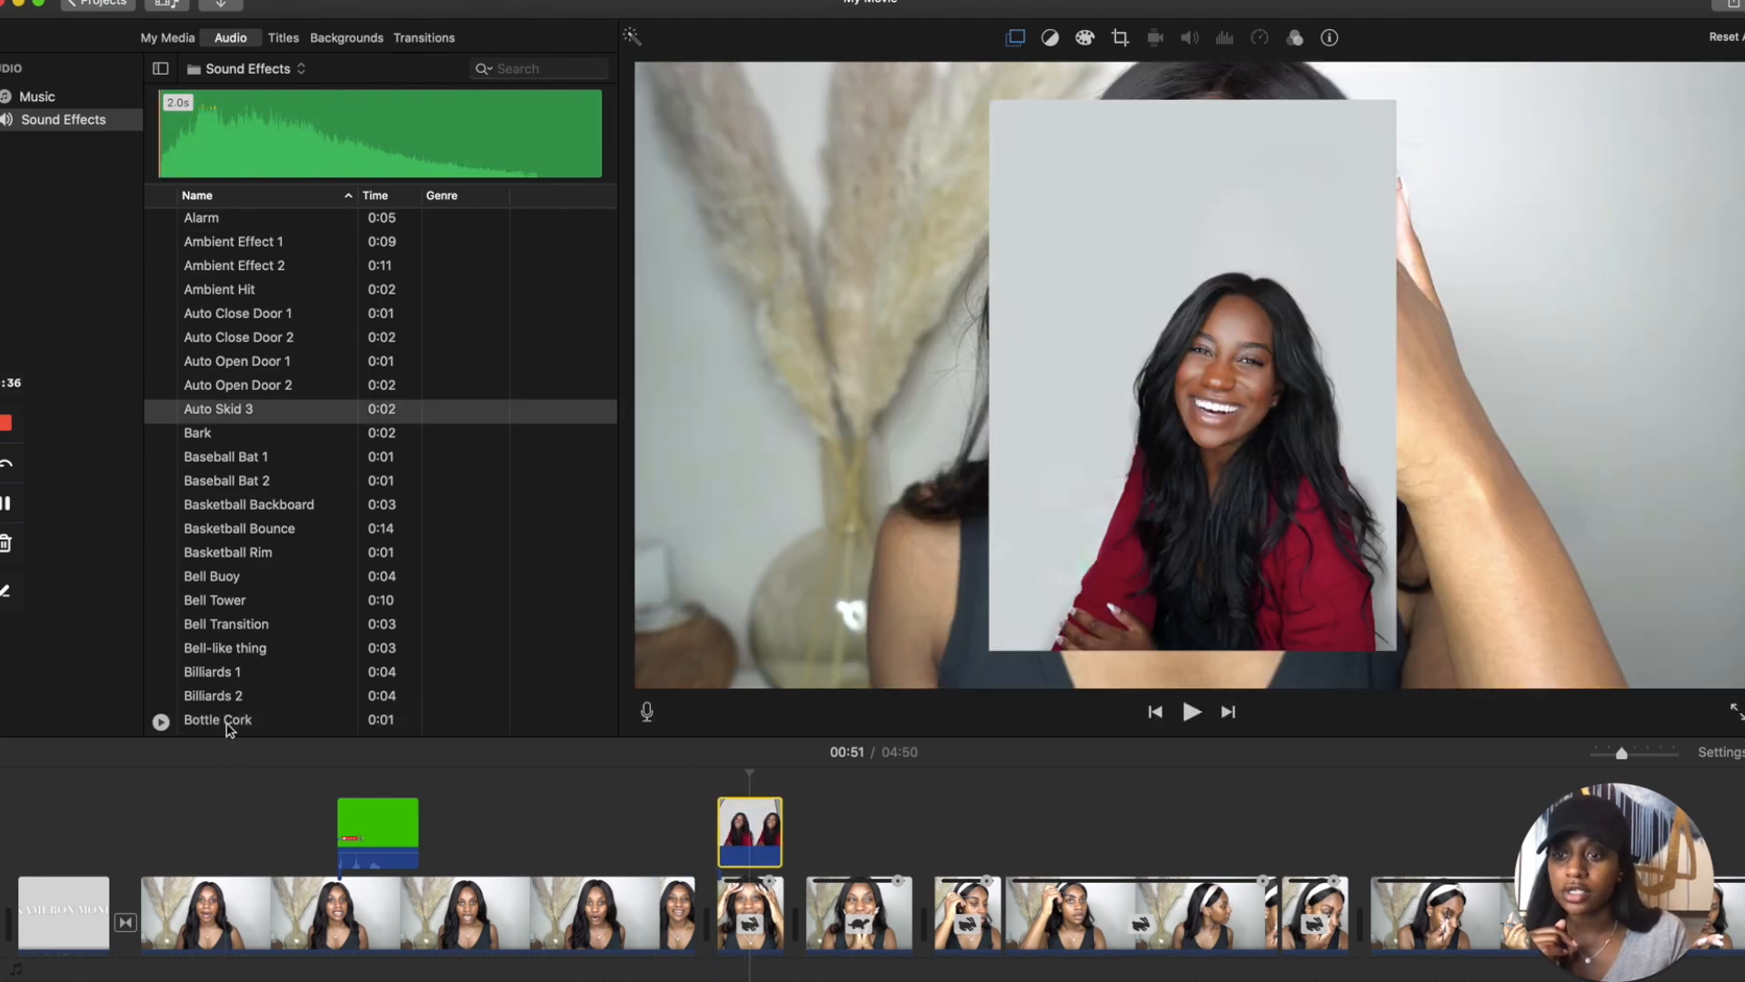
Try the Bottle Cork sound effect beneath the start of the first short makeup clip and play it back twice.
click(205, 716)
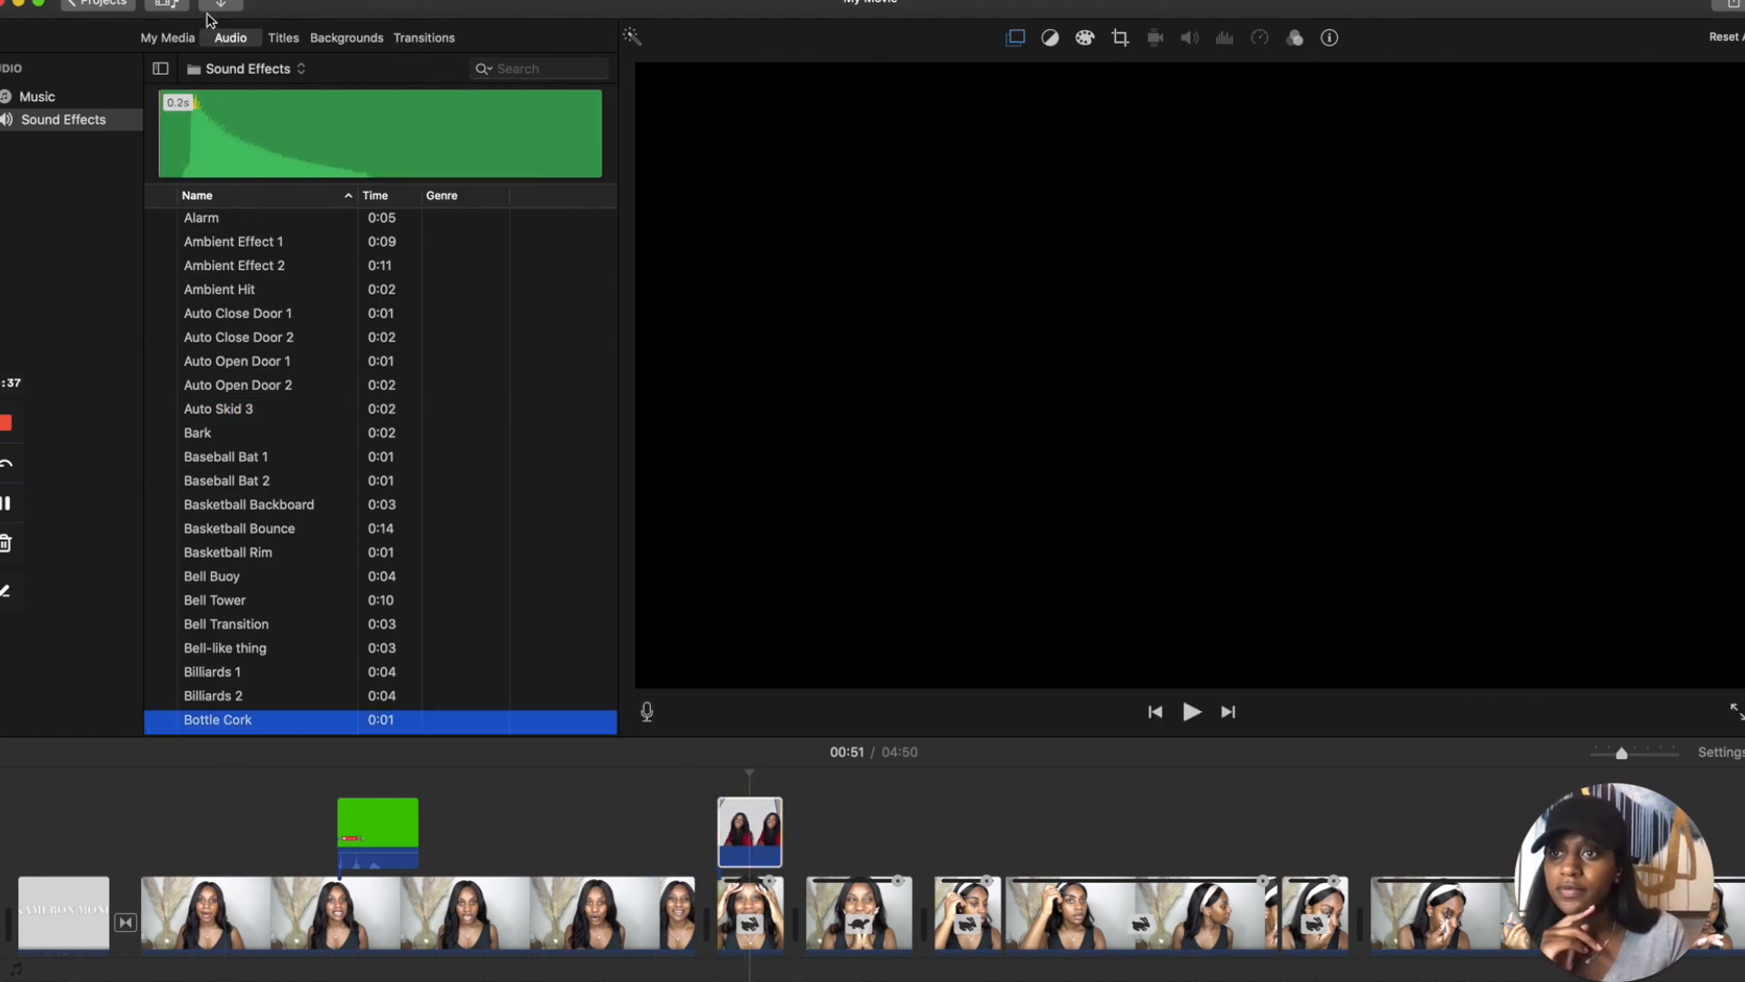
click(179, 136)
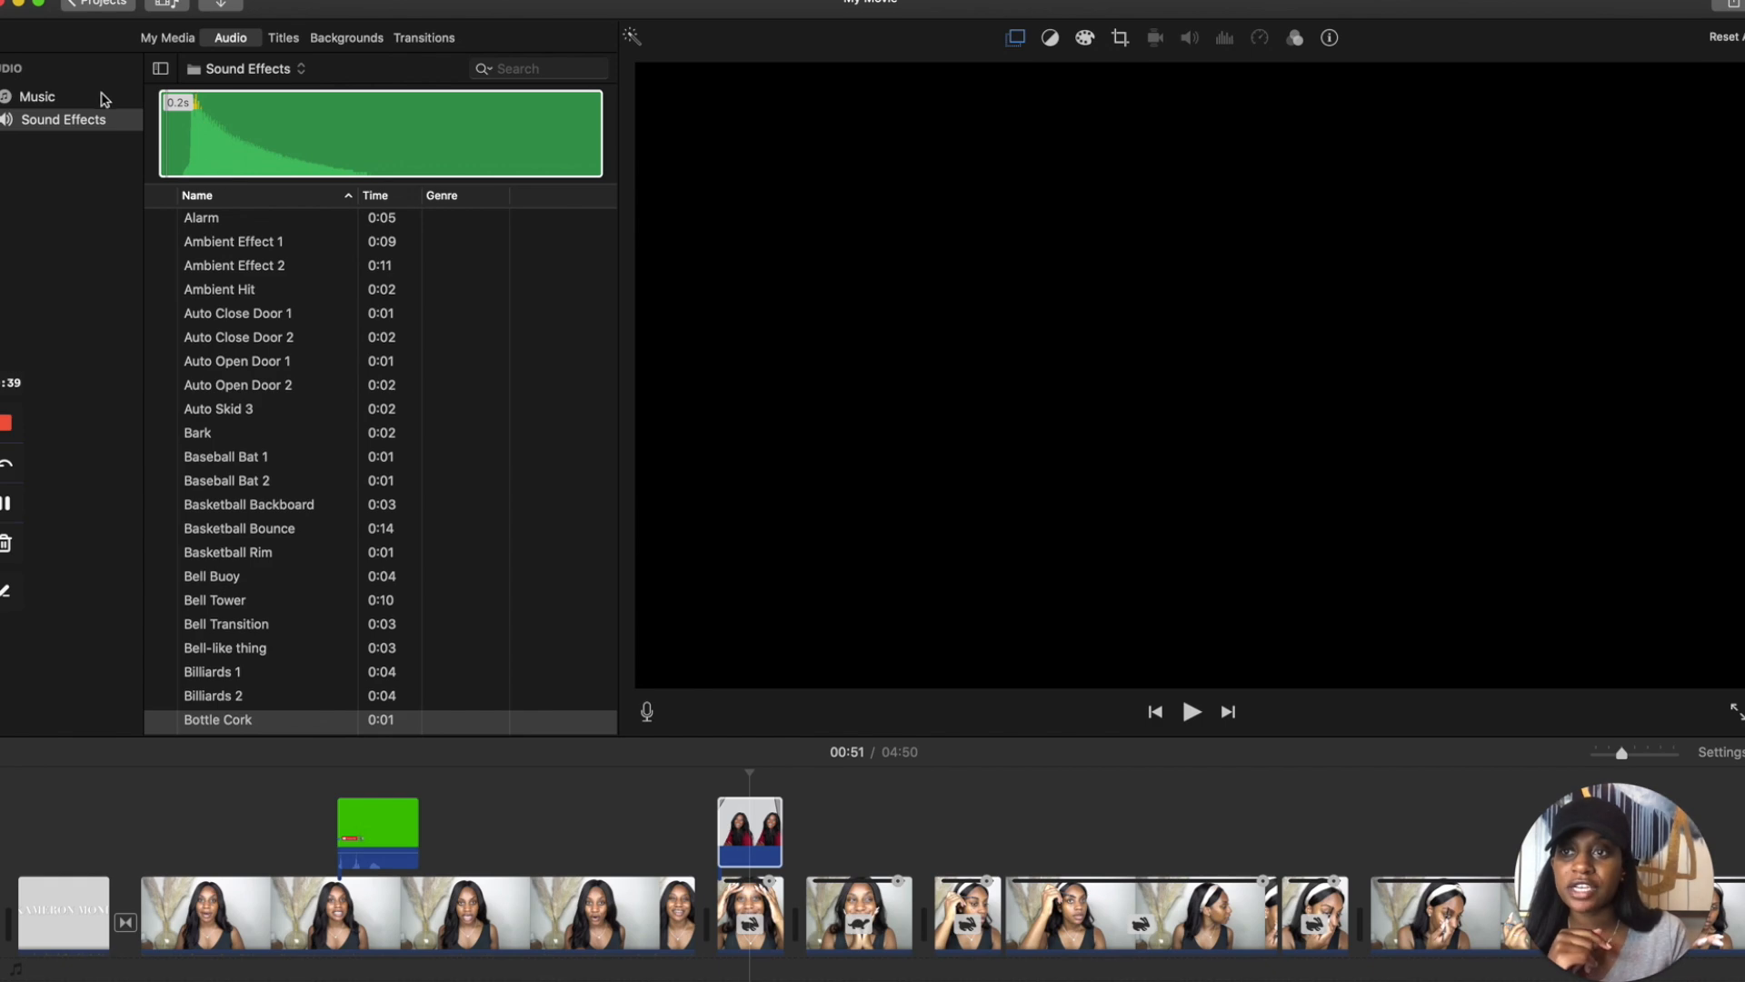
drag(179, 136, 718, 915)
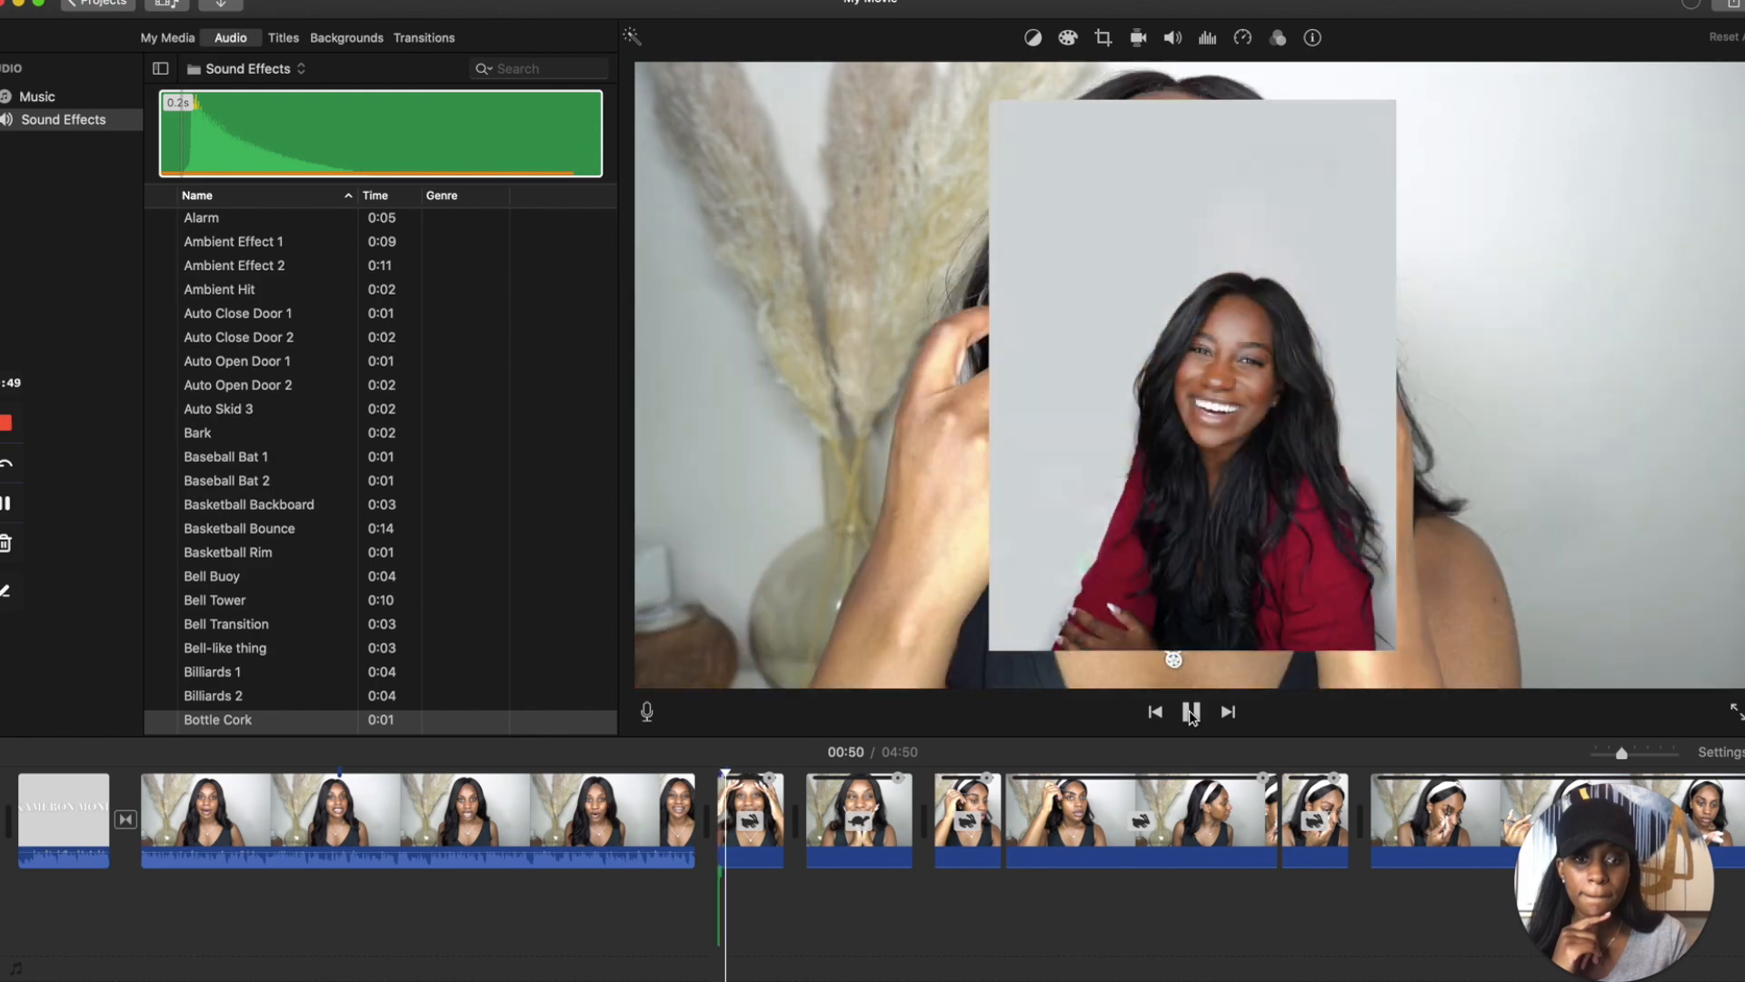
click(1192, 711)
click(716, 909)
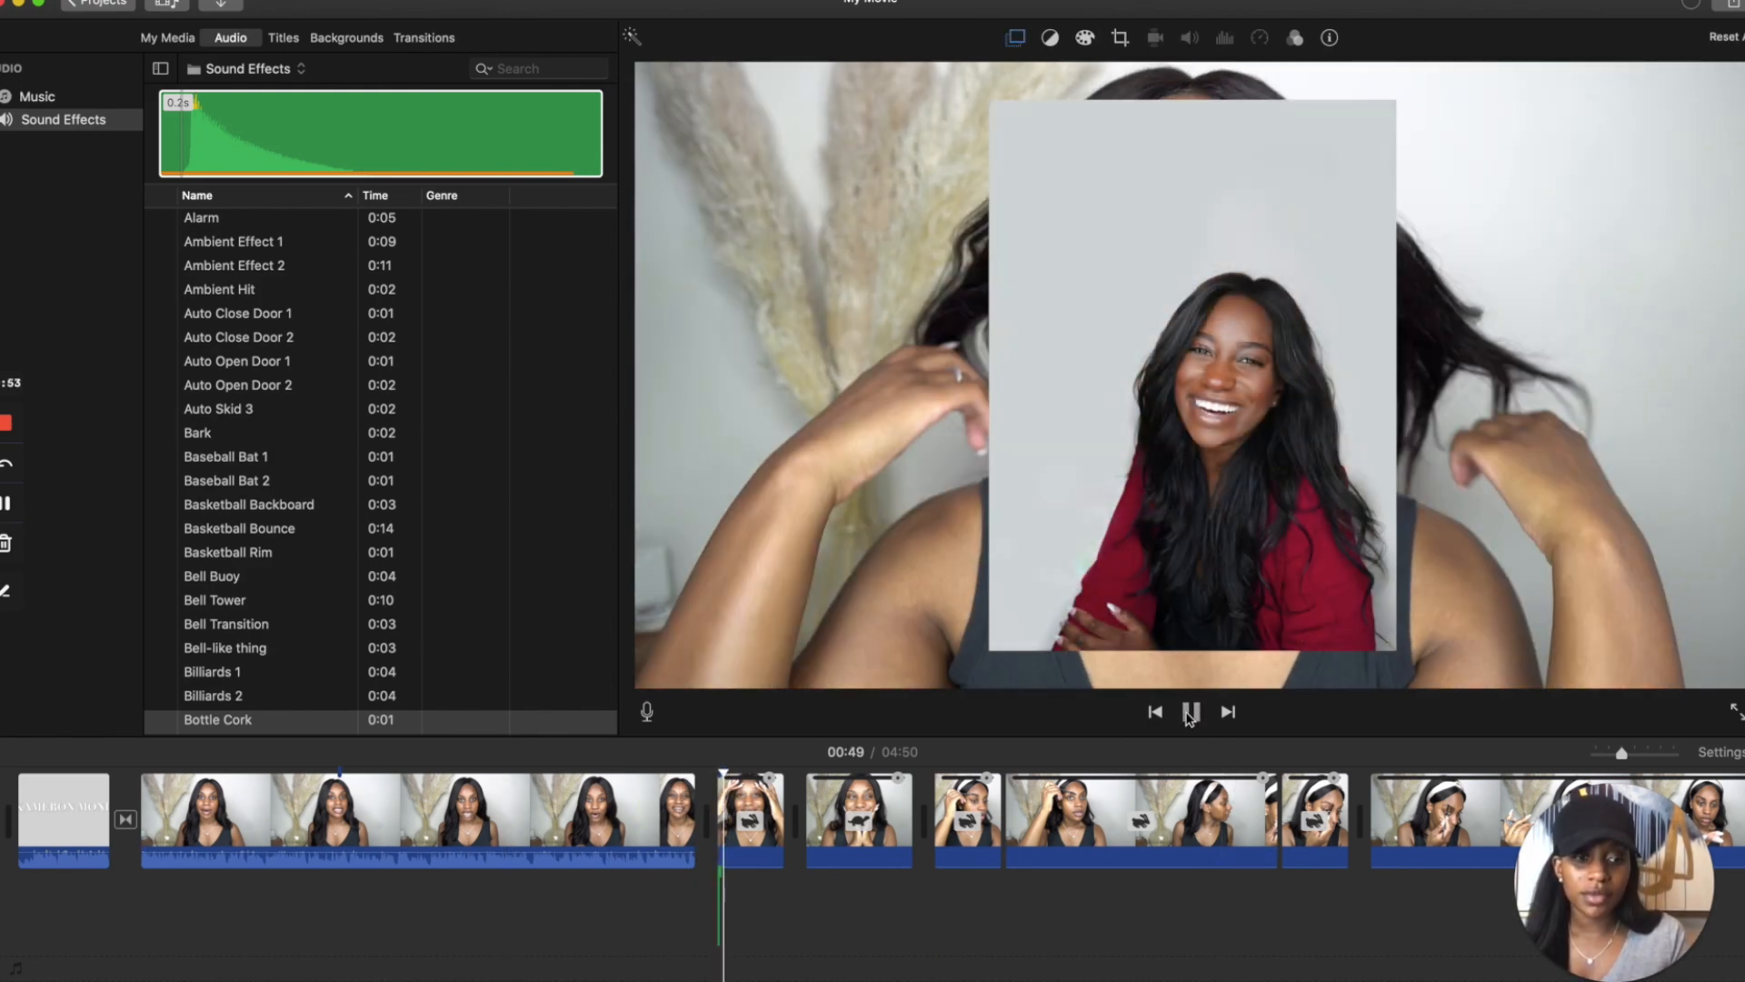
click(1191, 711)
click(766, 884)
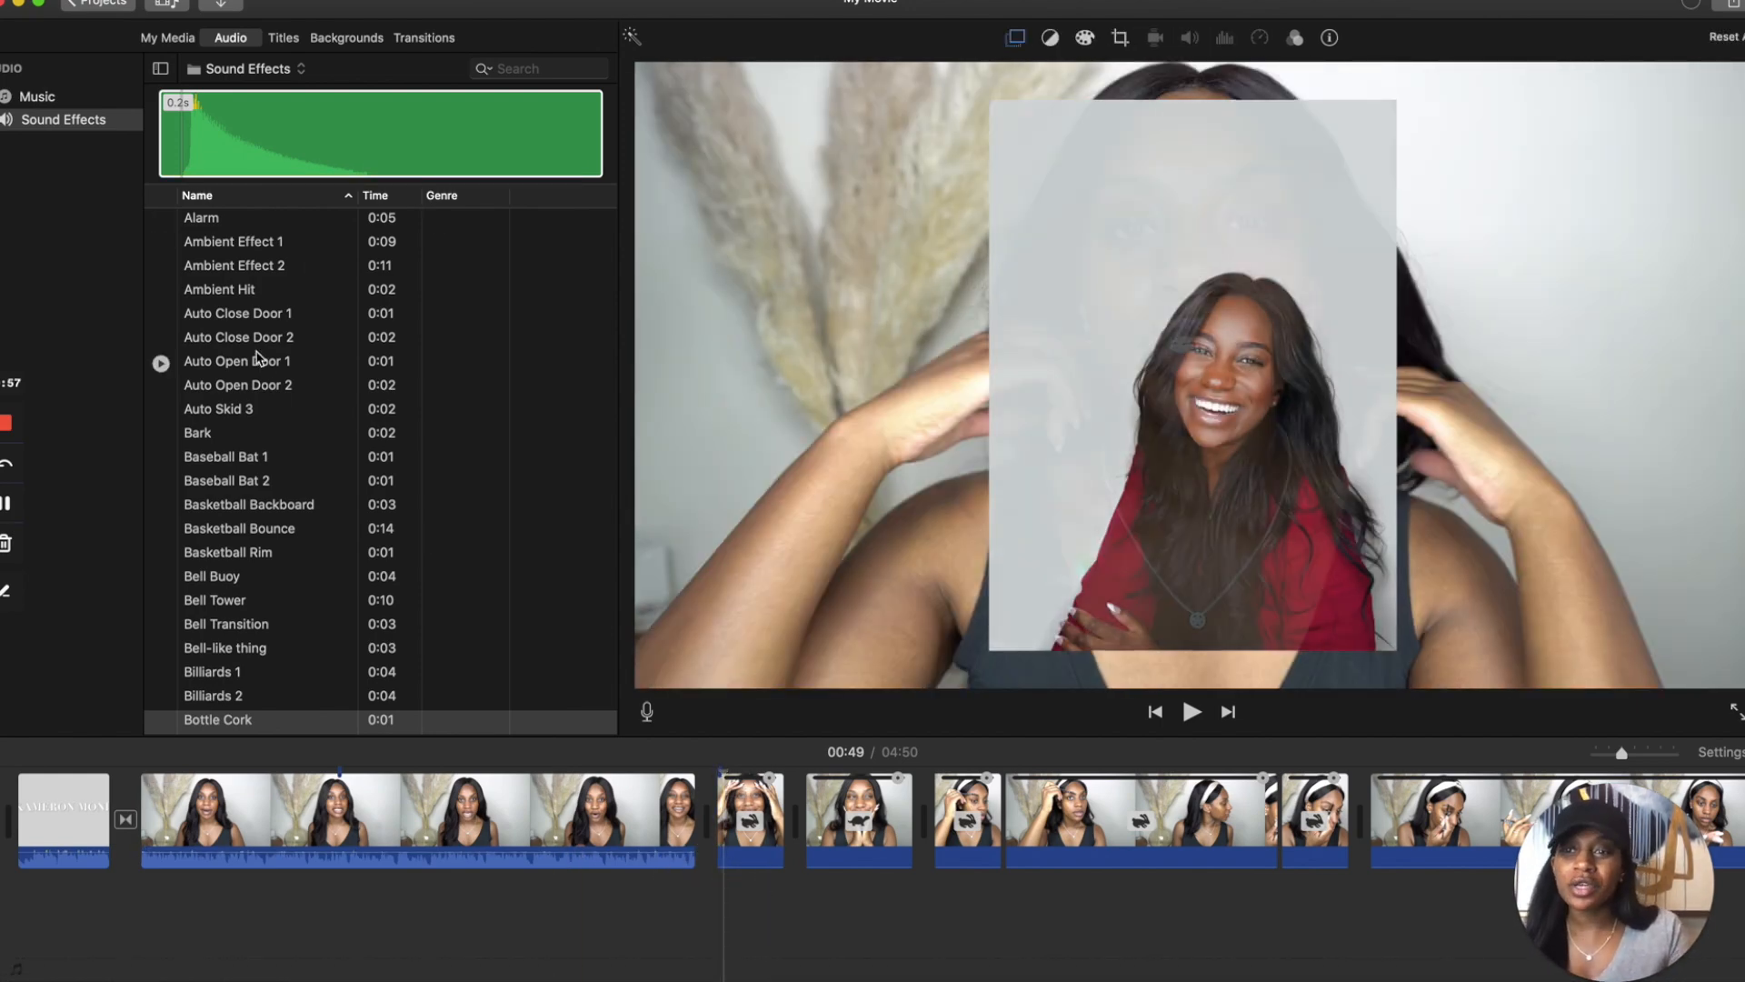
Preview further sound effects from the library, including Auto Open Door 1, Basketball Bounce and Door close 2.
click(161, 363)
click(160, 528)
scroll(168, 518, down, 10)
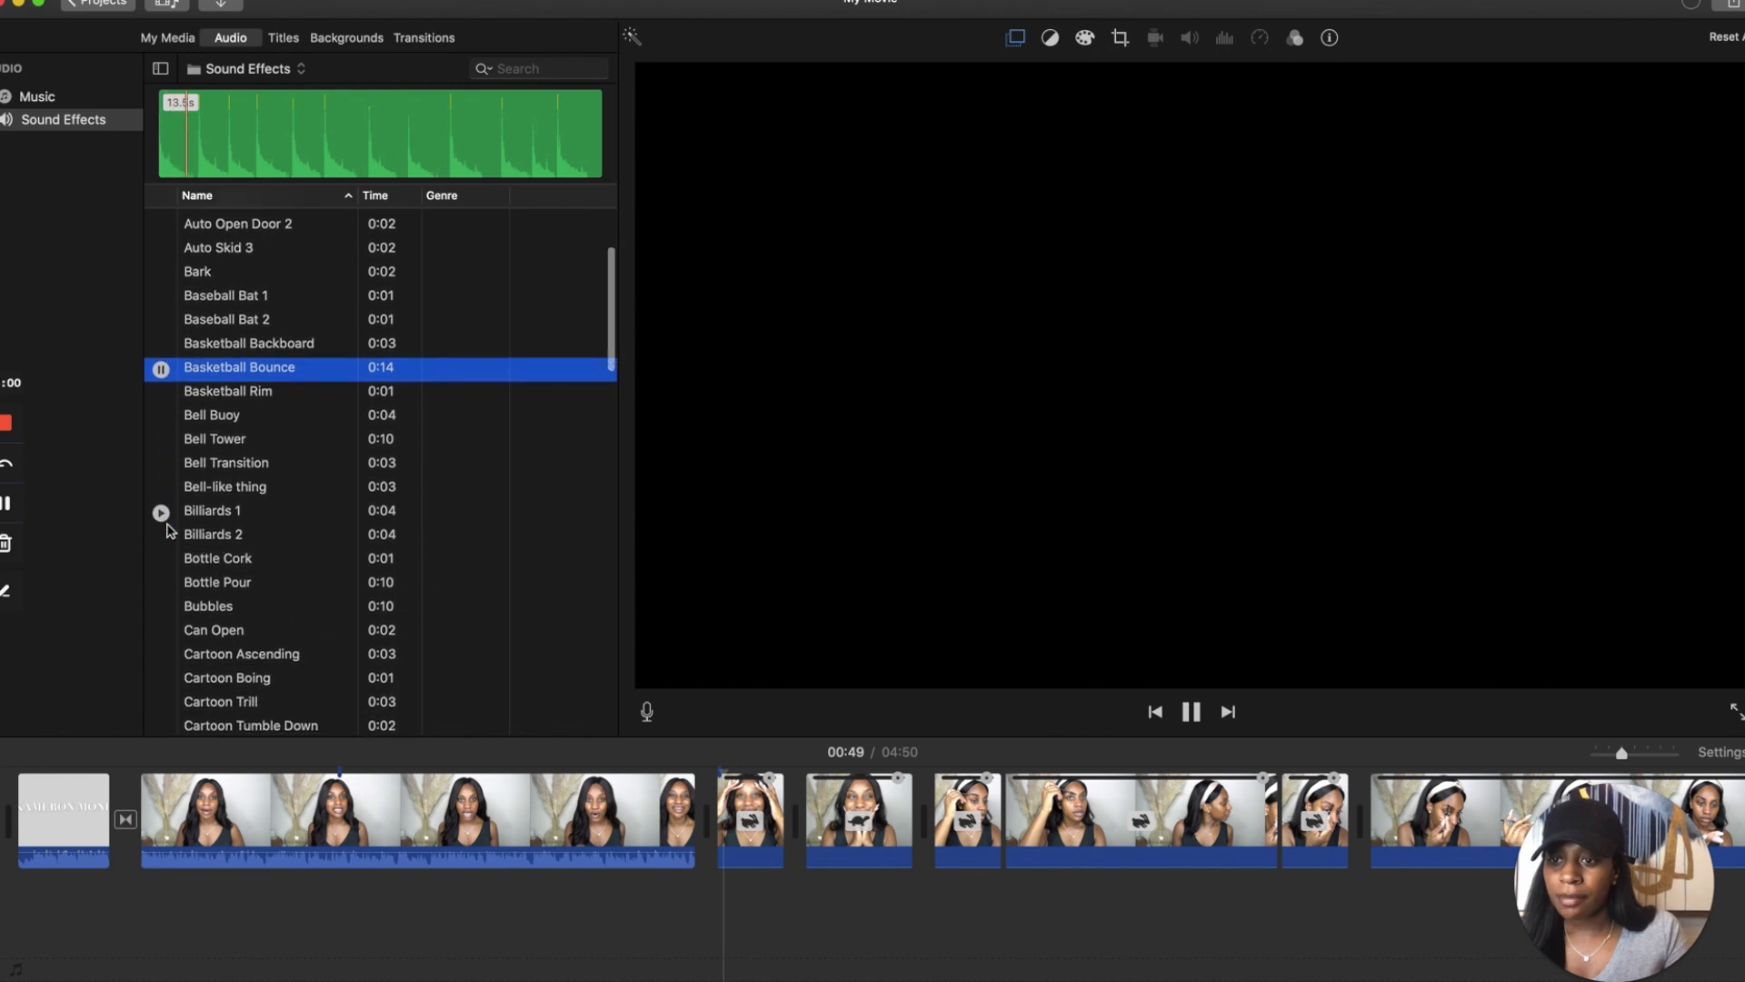
click(168, 530)
click(164, 459)
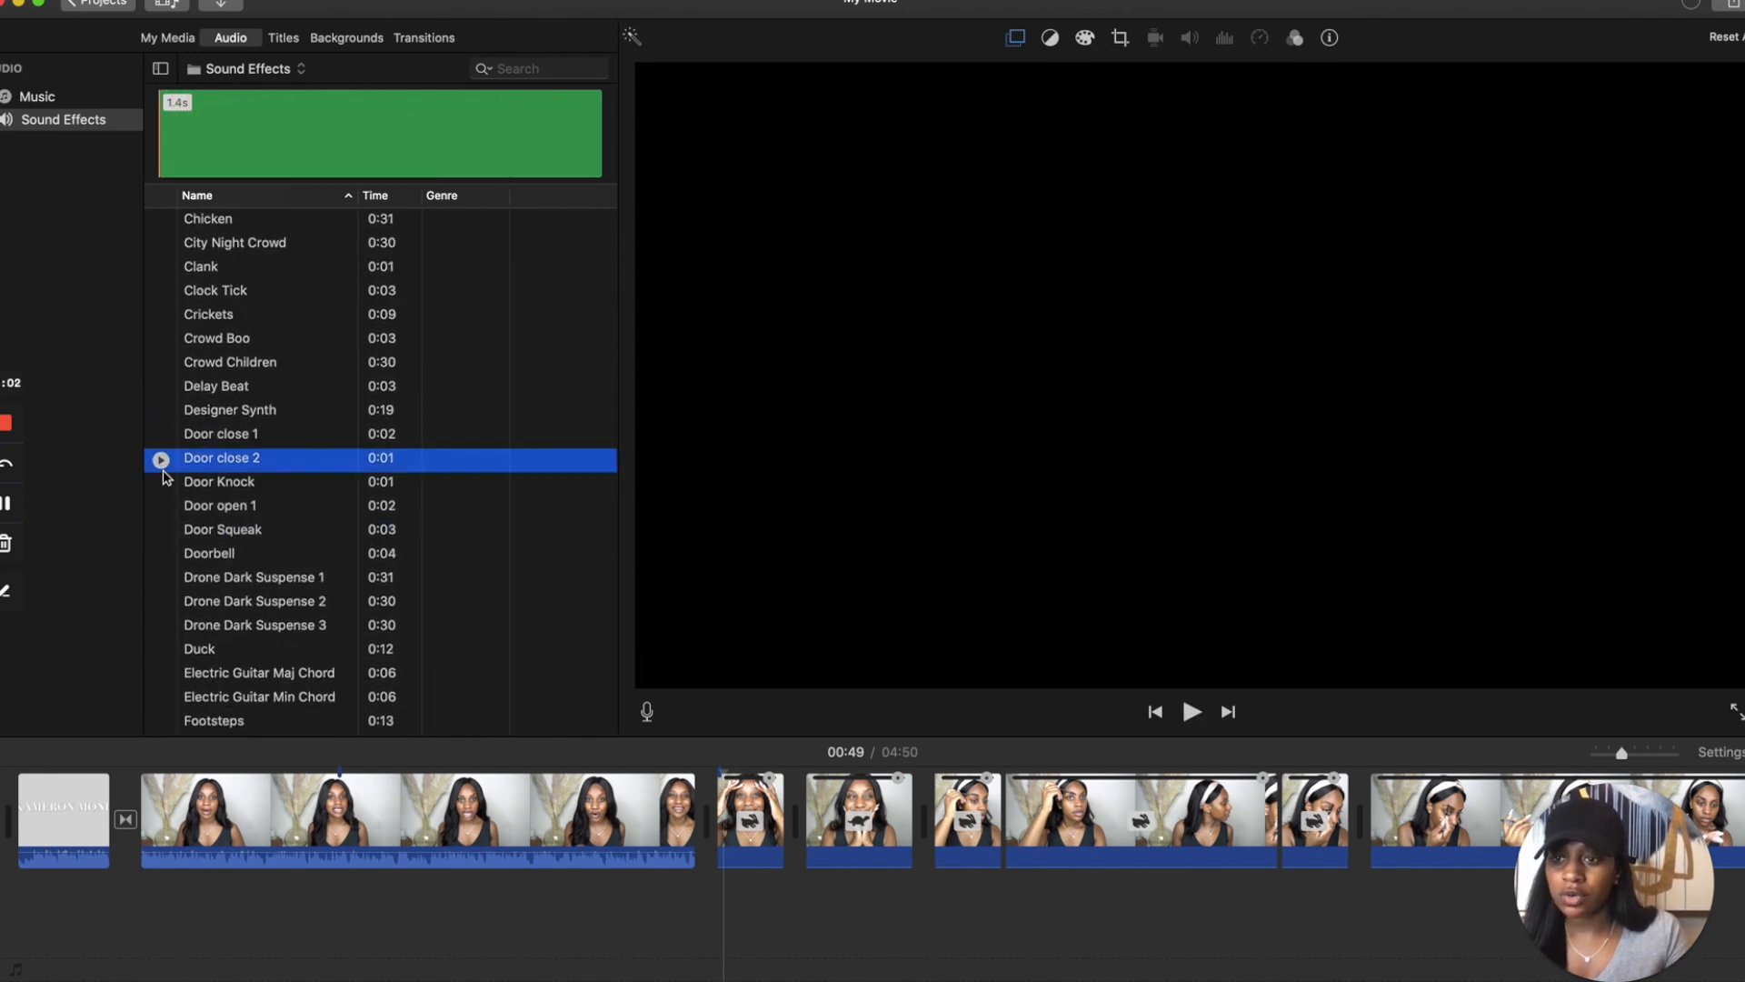
click(169, 649)
scroll(169, 540, up, 10)
click(159, 578)
click(161, 719)
Try the Disque Magique music track beneath the footage, starting near the beginning of the long talking clip, and play the project.
click(91, 98)
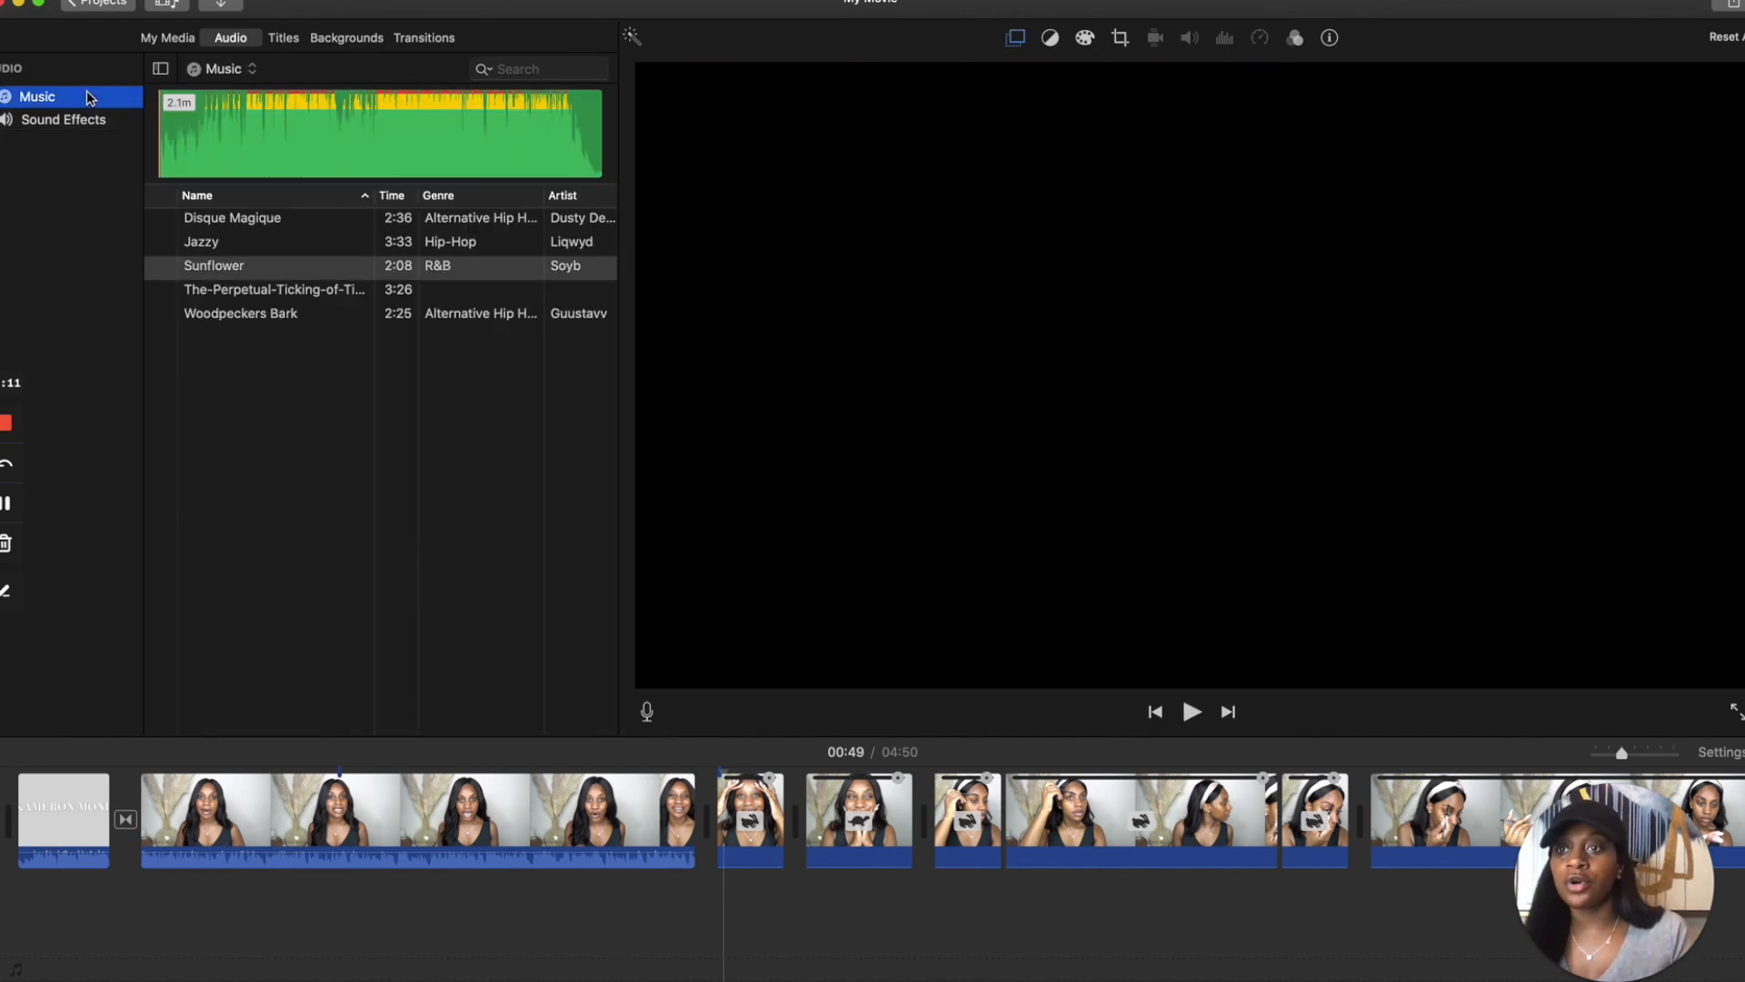
drag(219, 230, 191, 909)
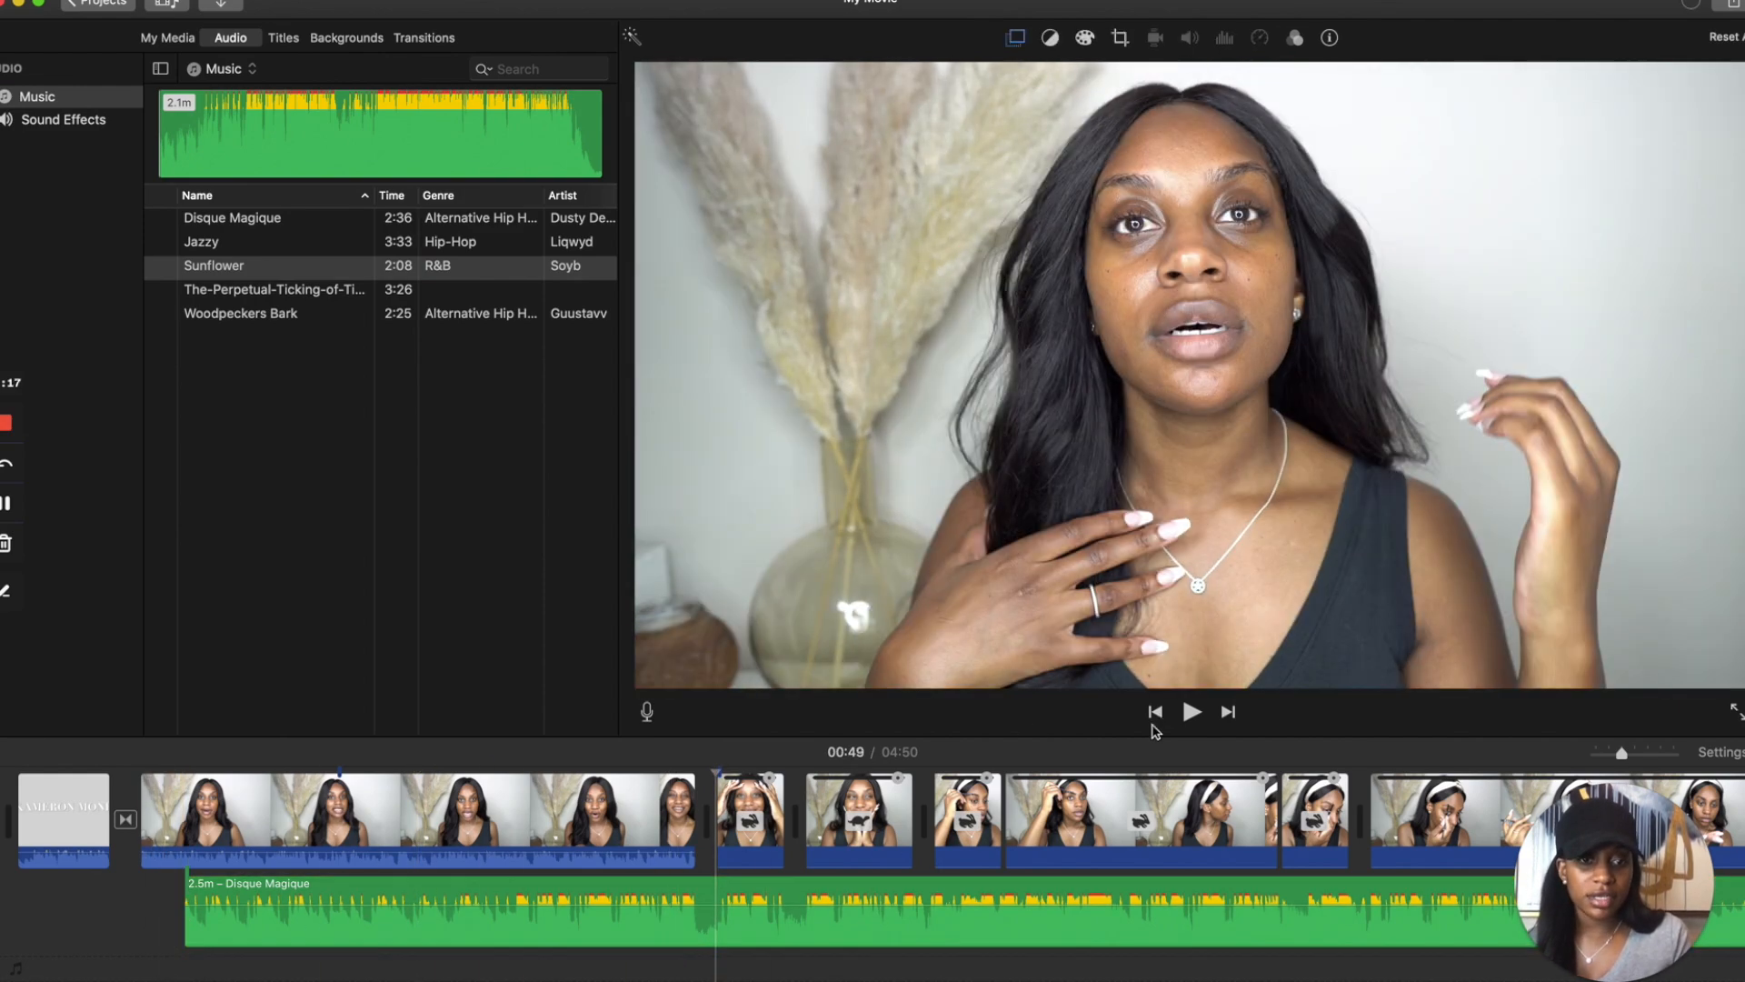
click(1192, 712)
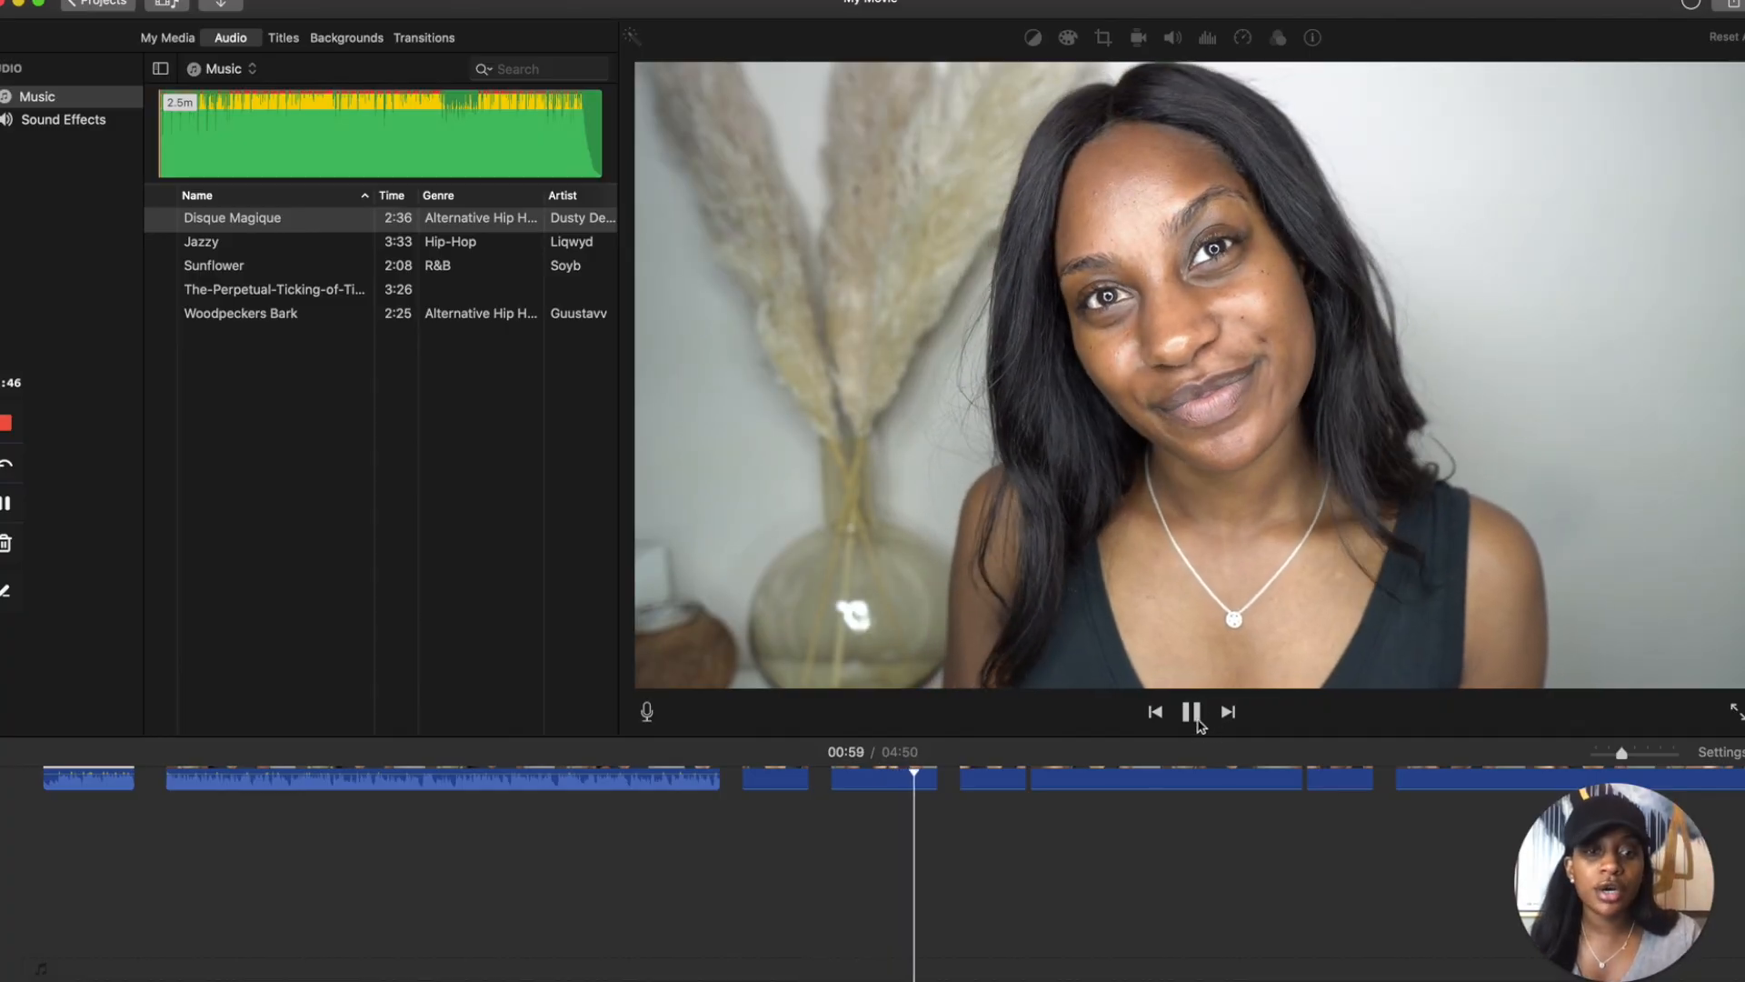
key(space)
Look through the title styles and place a Standard Lower Third title above the start of the first eyebrow clip.
click(282, 37)
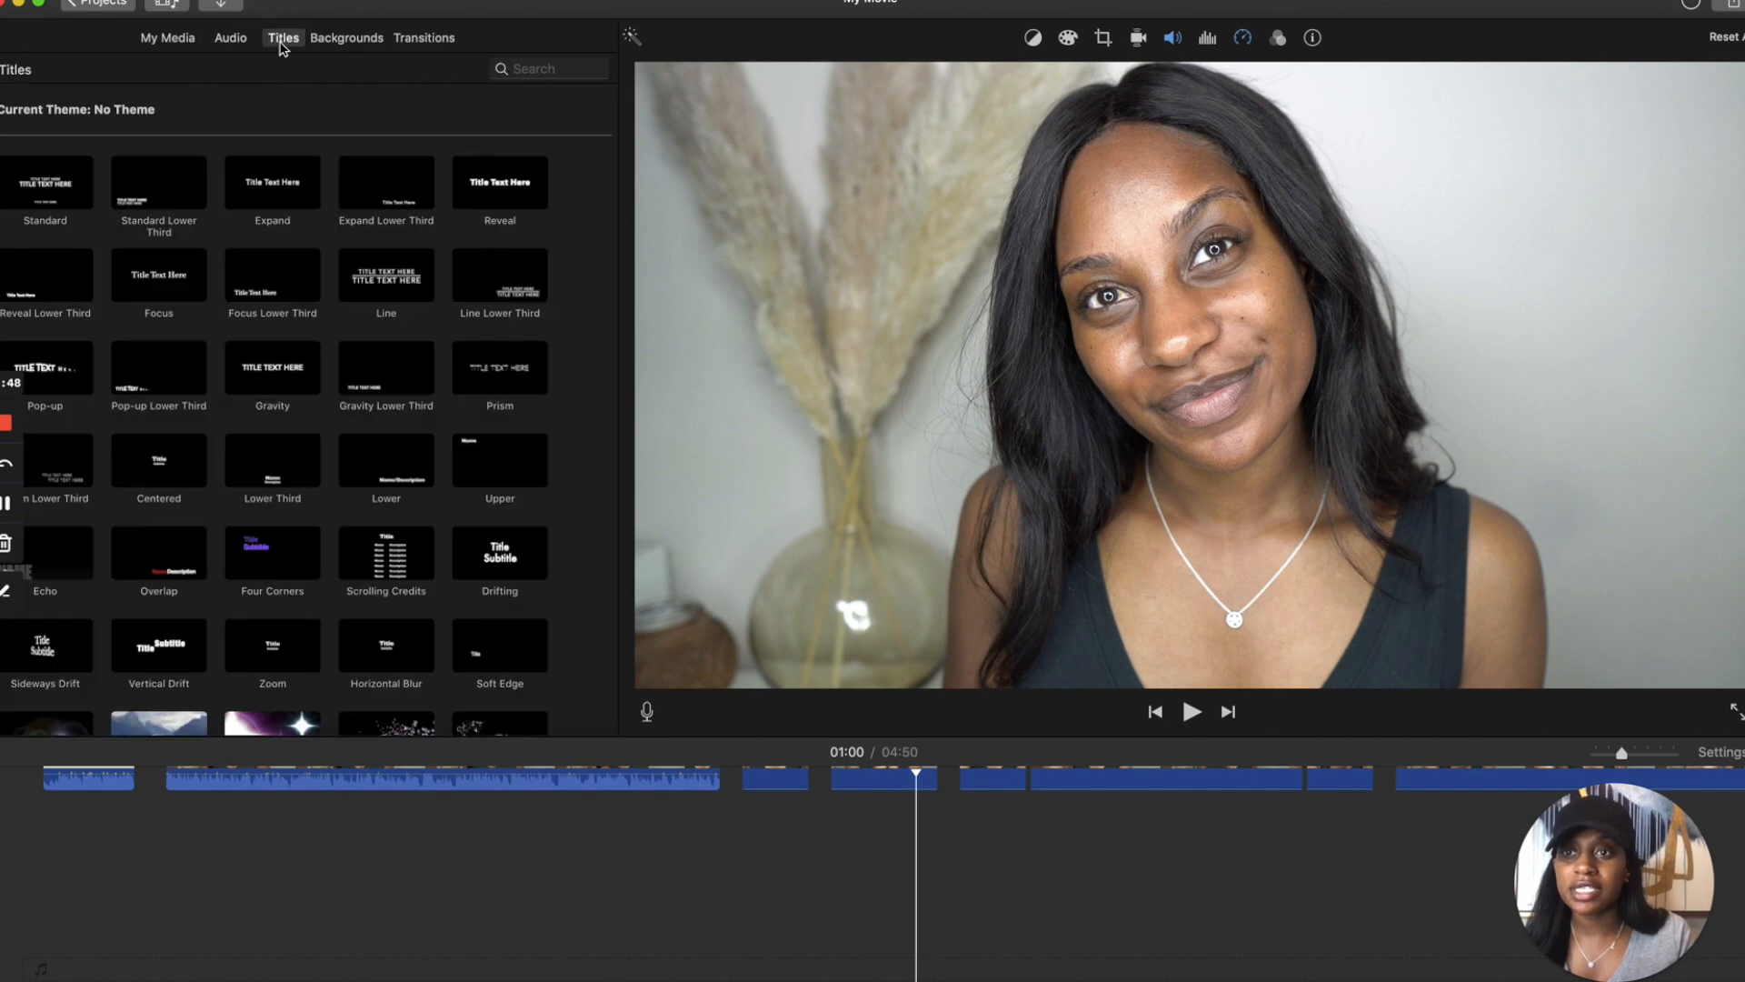
scroll(591, 403, down, 5)
scroll(763, 820, up, 3)
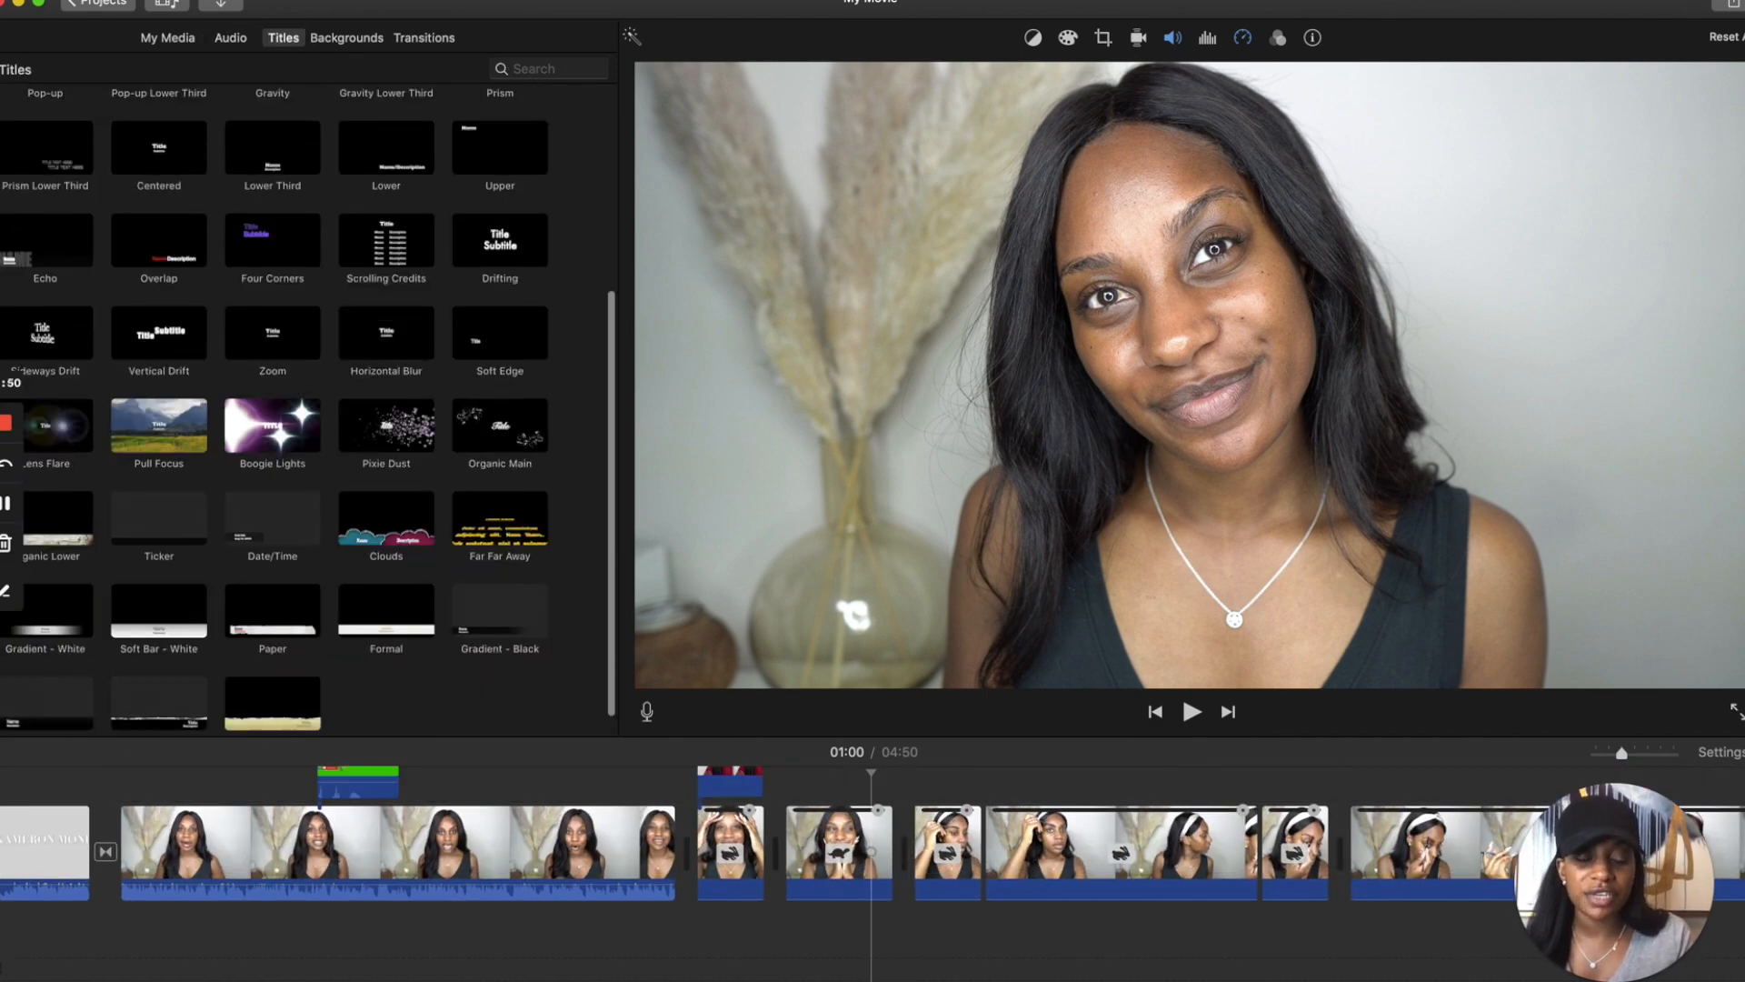
scroll(763, 821, right, 1)
click(761, 821)
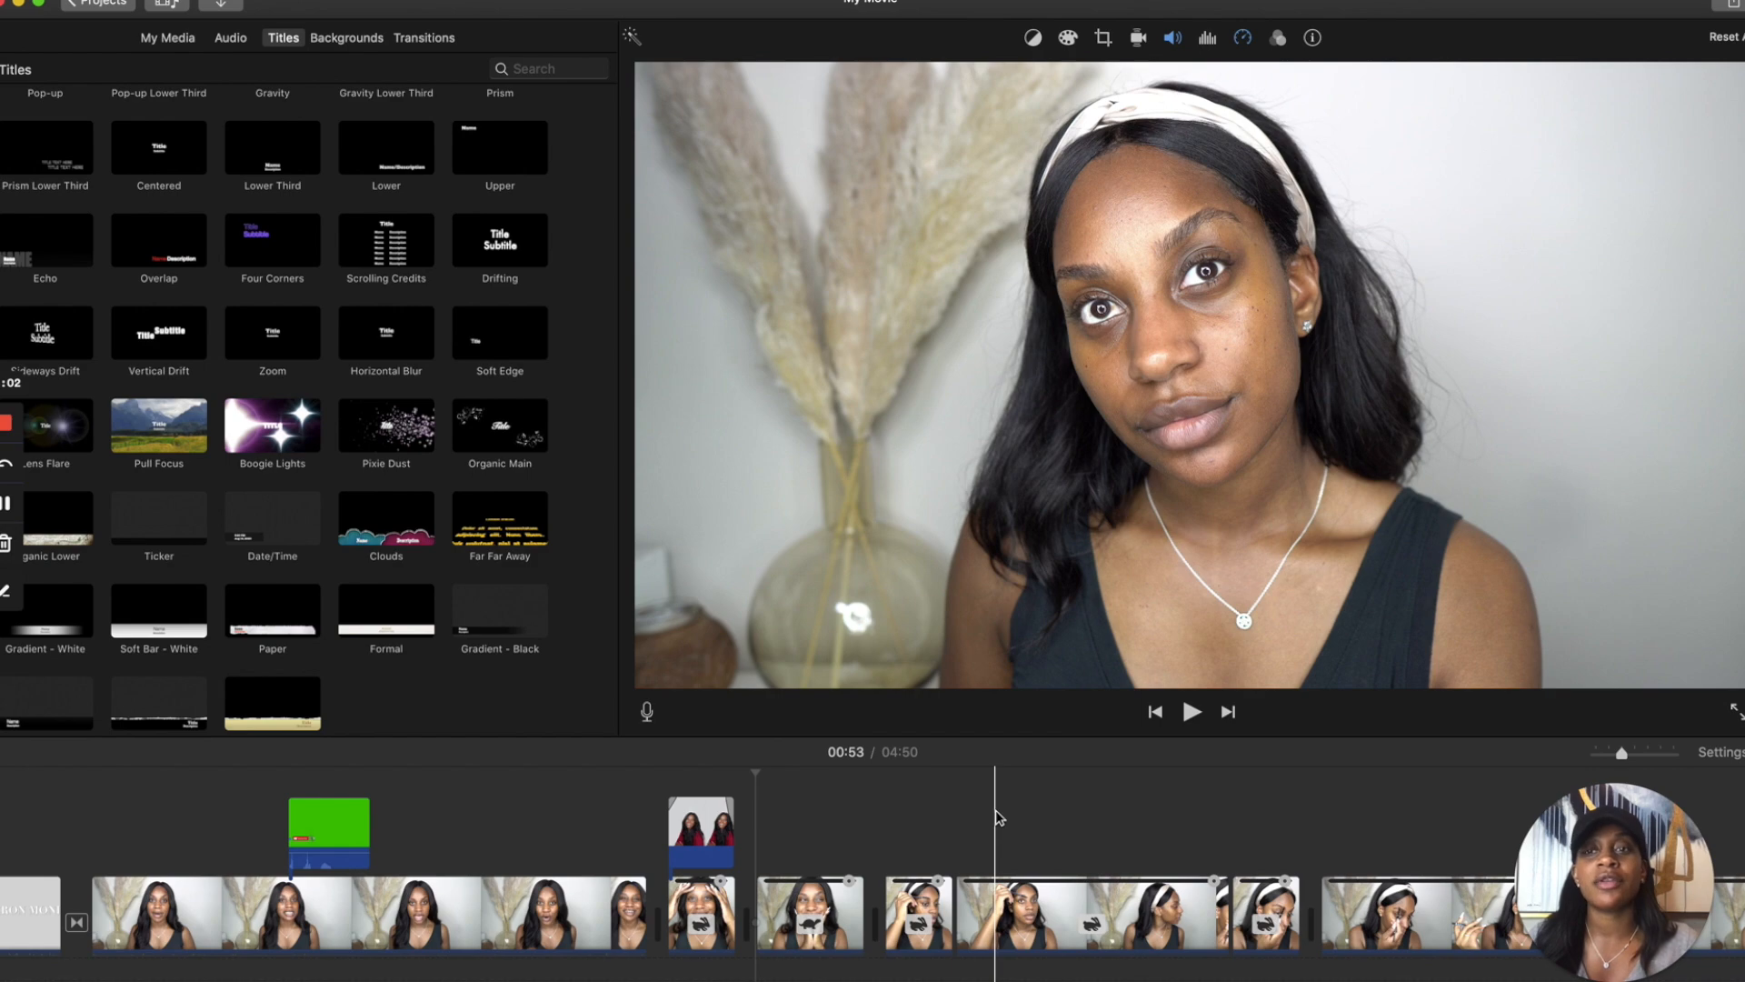
scroll(273, 203, up, 5)
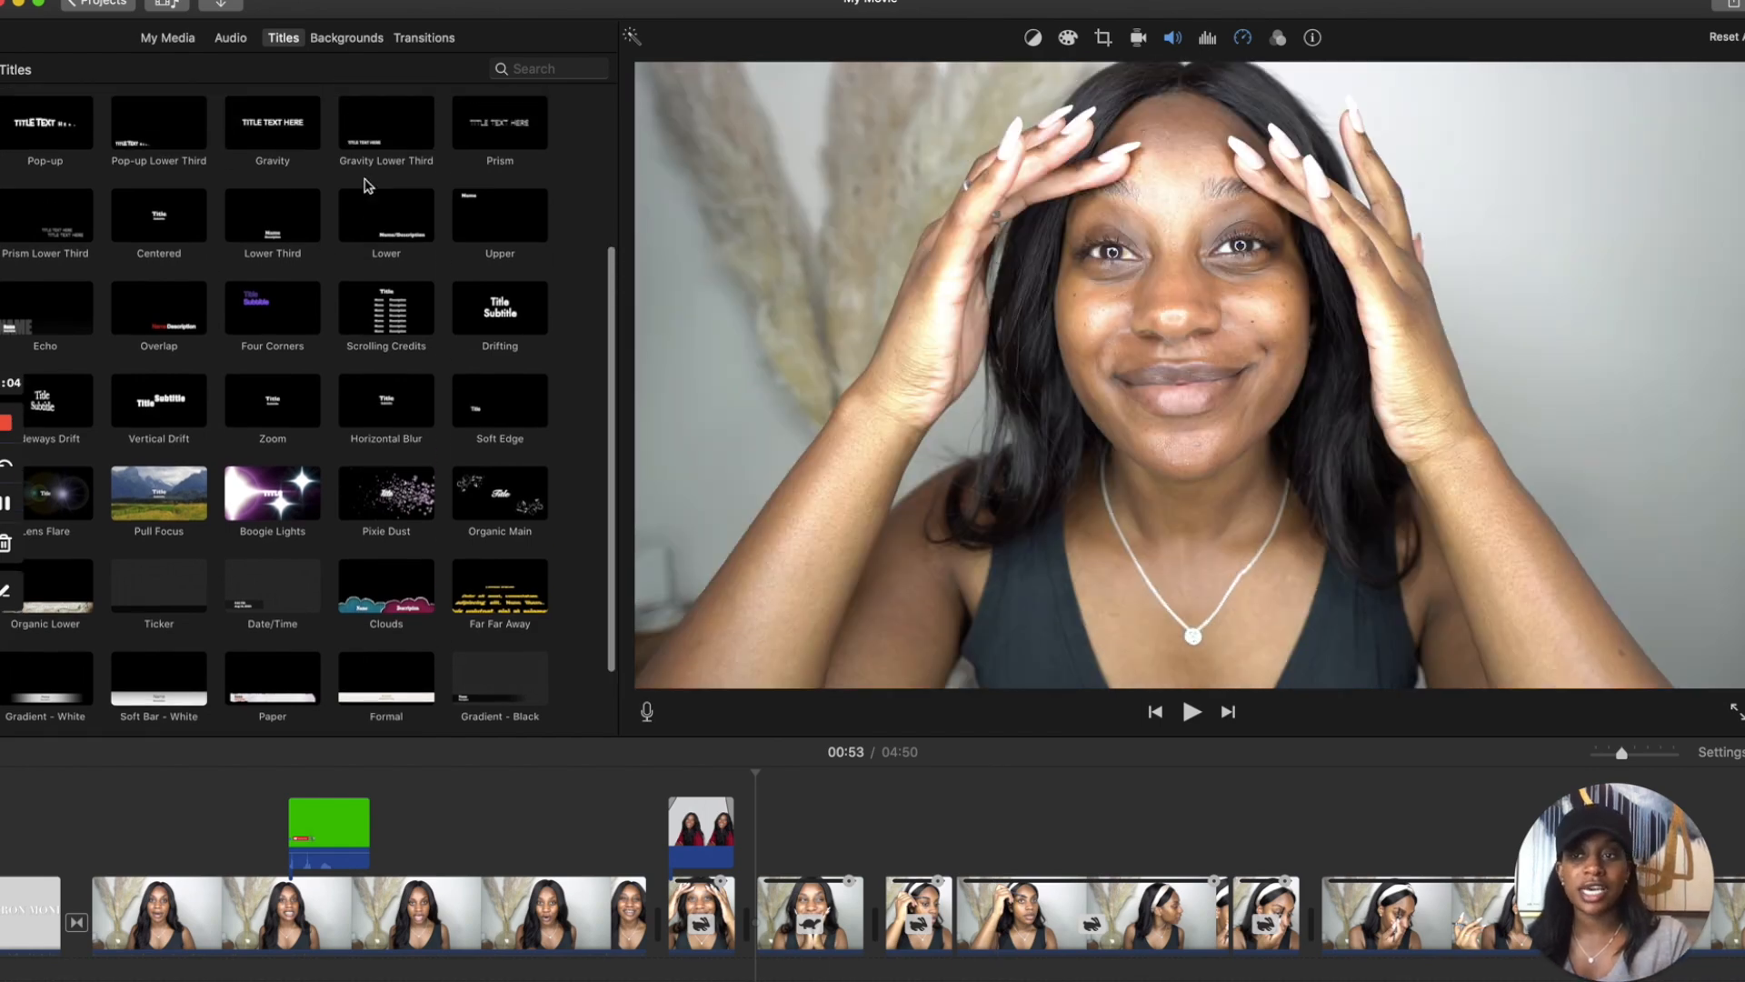
scroll(296, 204, up, 2)
drag(150, 195, 883, 822)
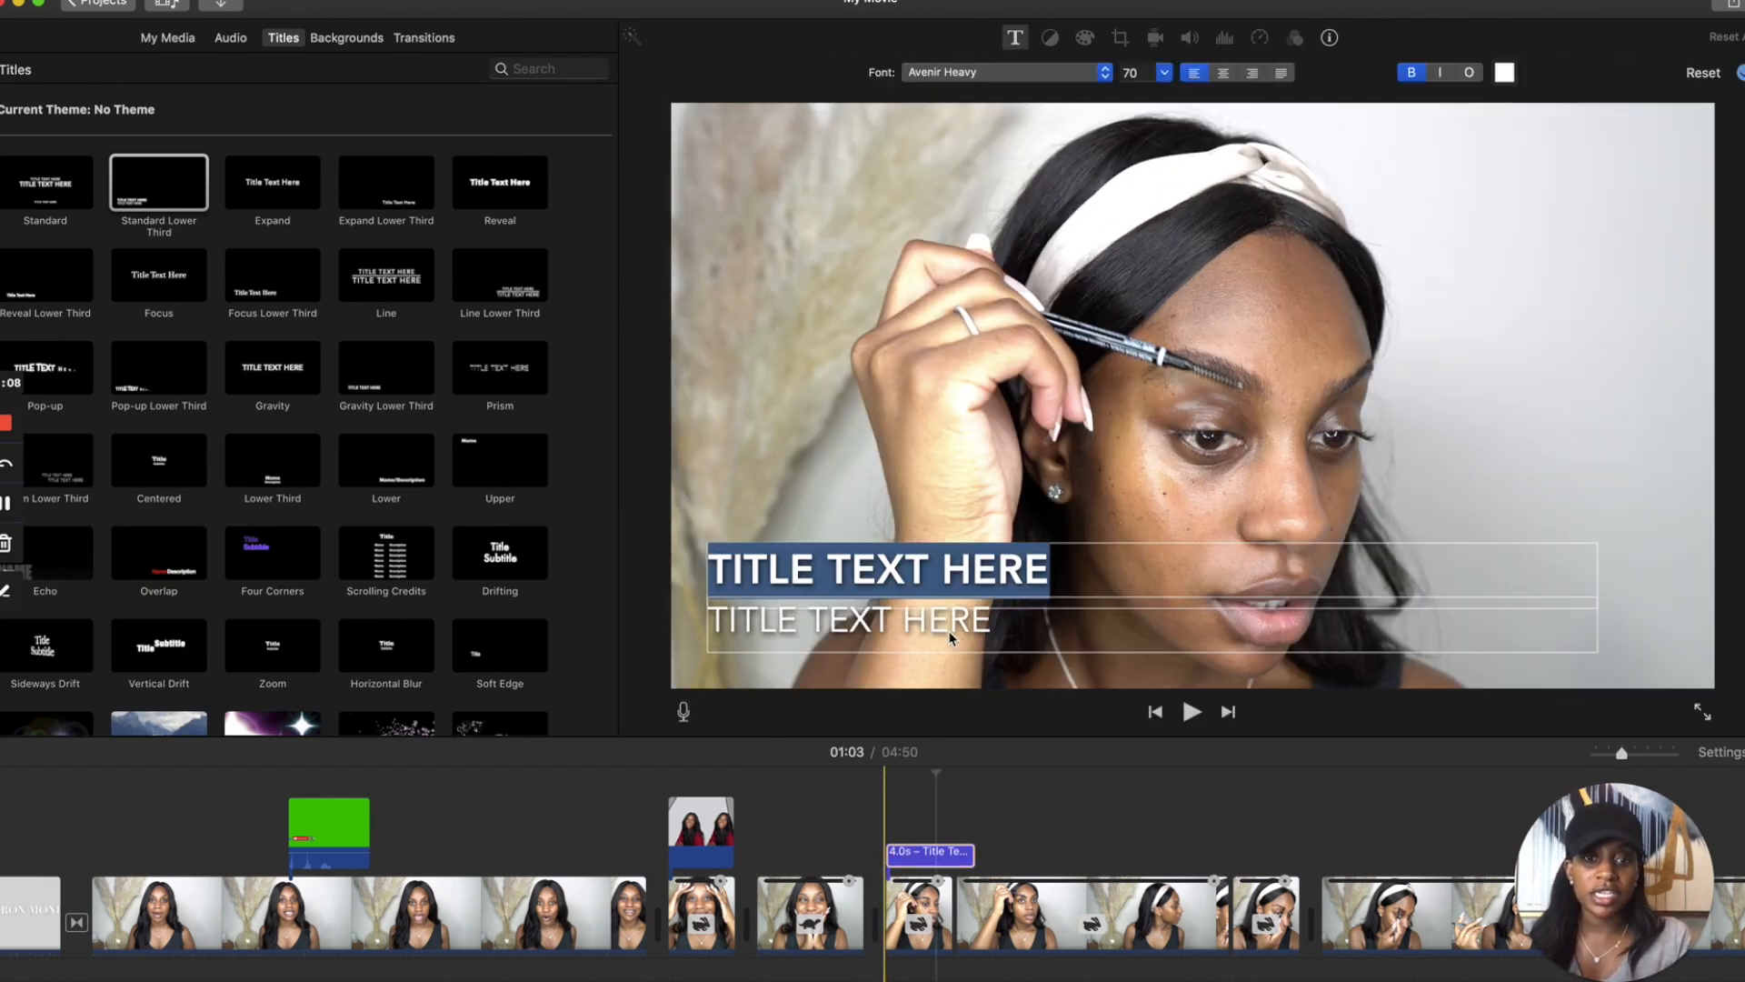
Clear the lower-third title's first line and set its second line to "MONDAY, MARCH 22ND".
key(BackSpace)
click(913, 603)
triple_click(912, 603)
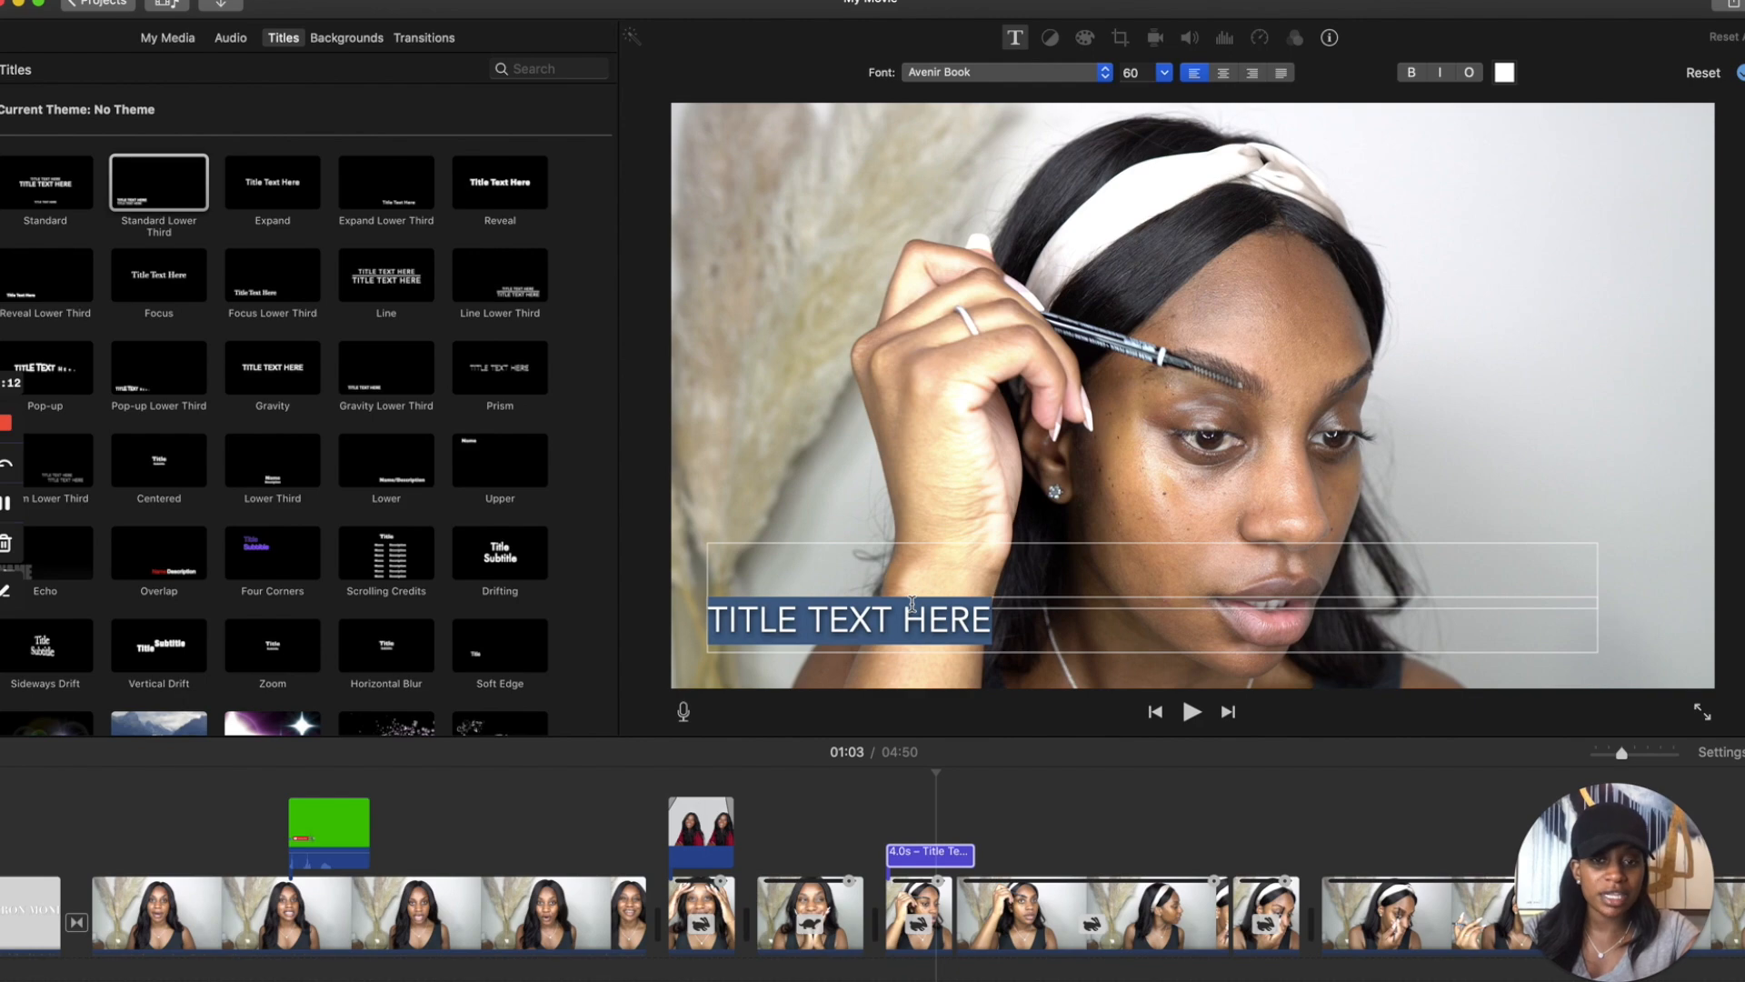
text(MONDAY, MARCH 22ND)
Extend the lower-third title to about 25.7 seconds across the eyebrow clips, and remove it from the timeline.
click(811, 909)
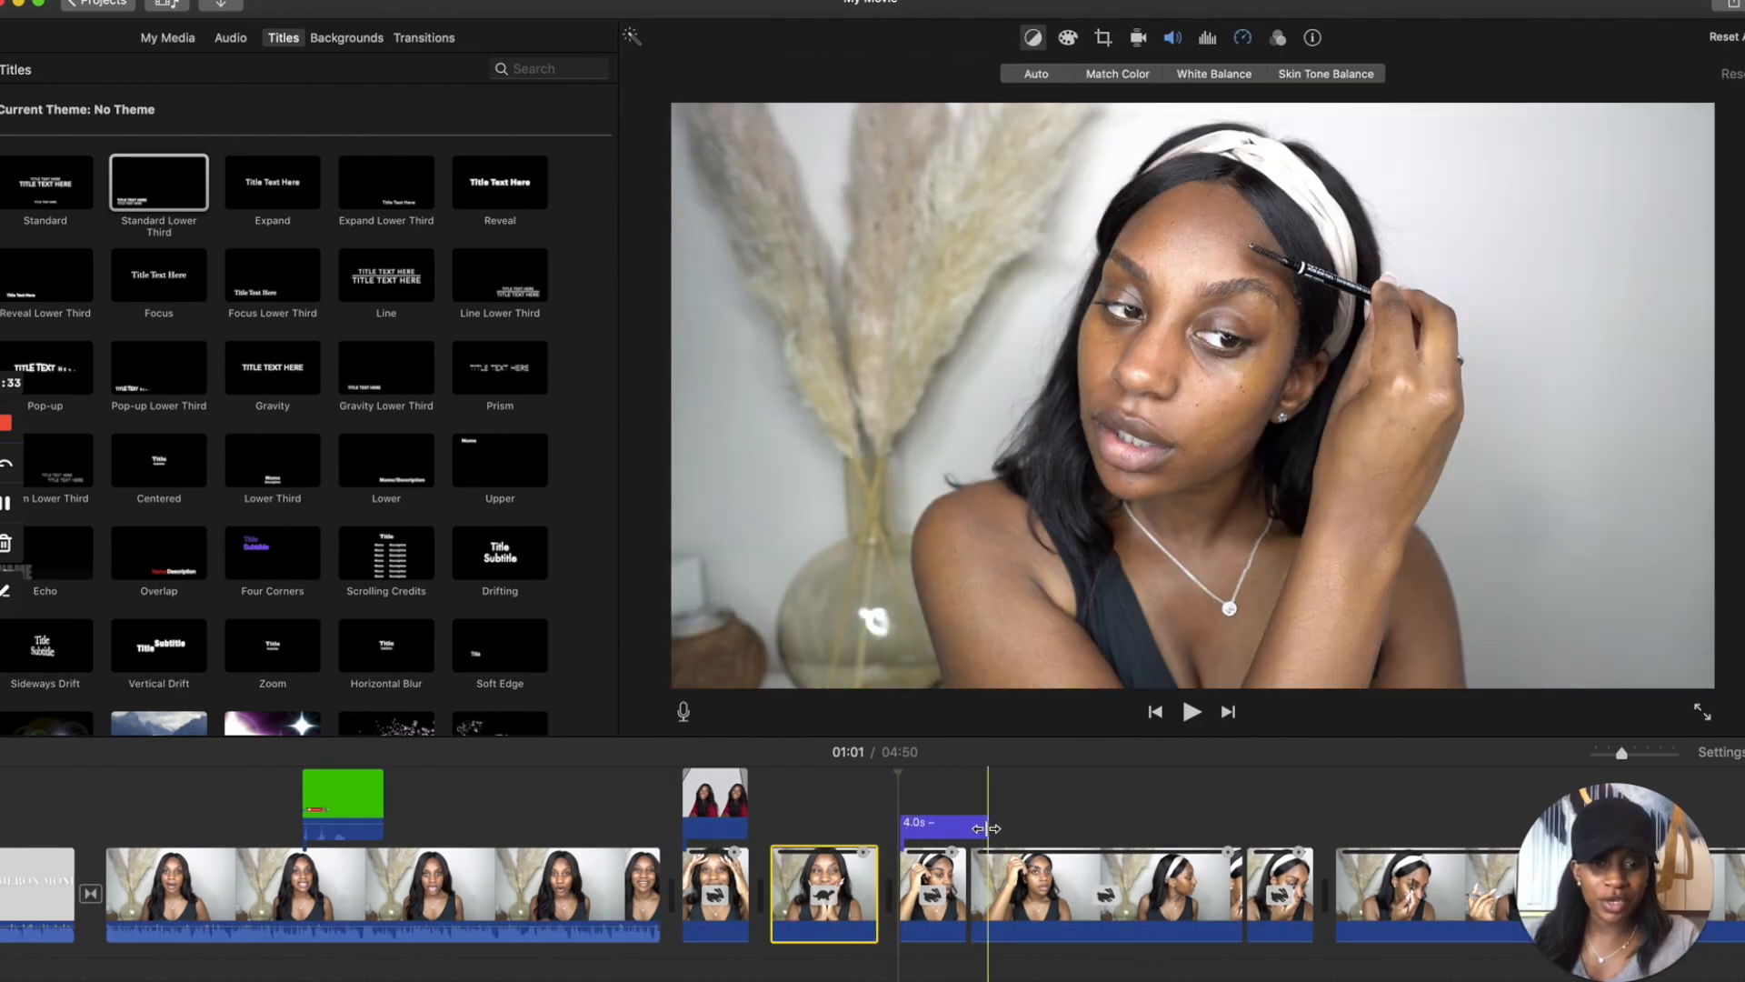
click(983, 828)
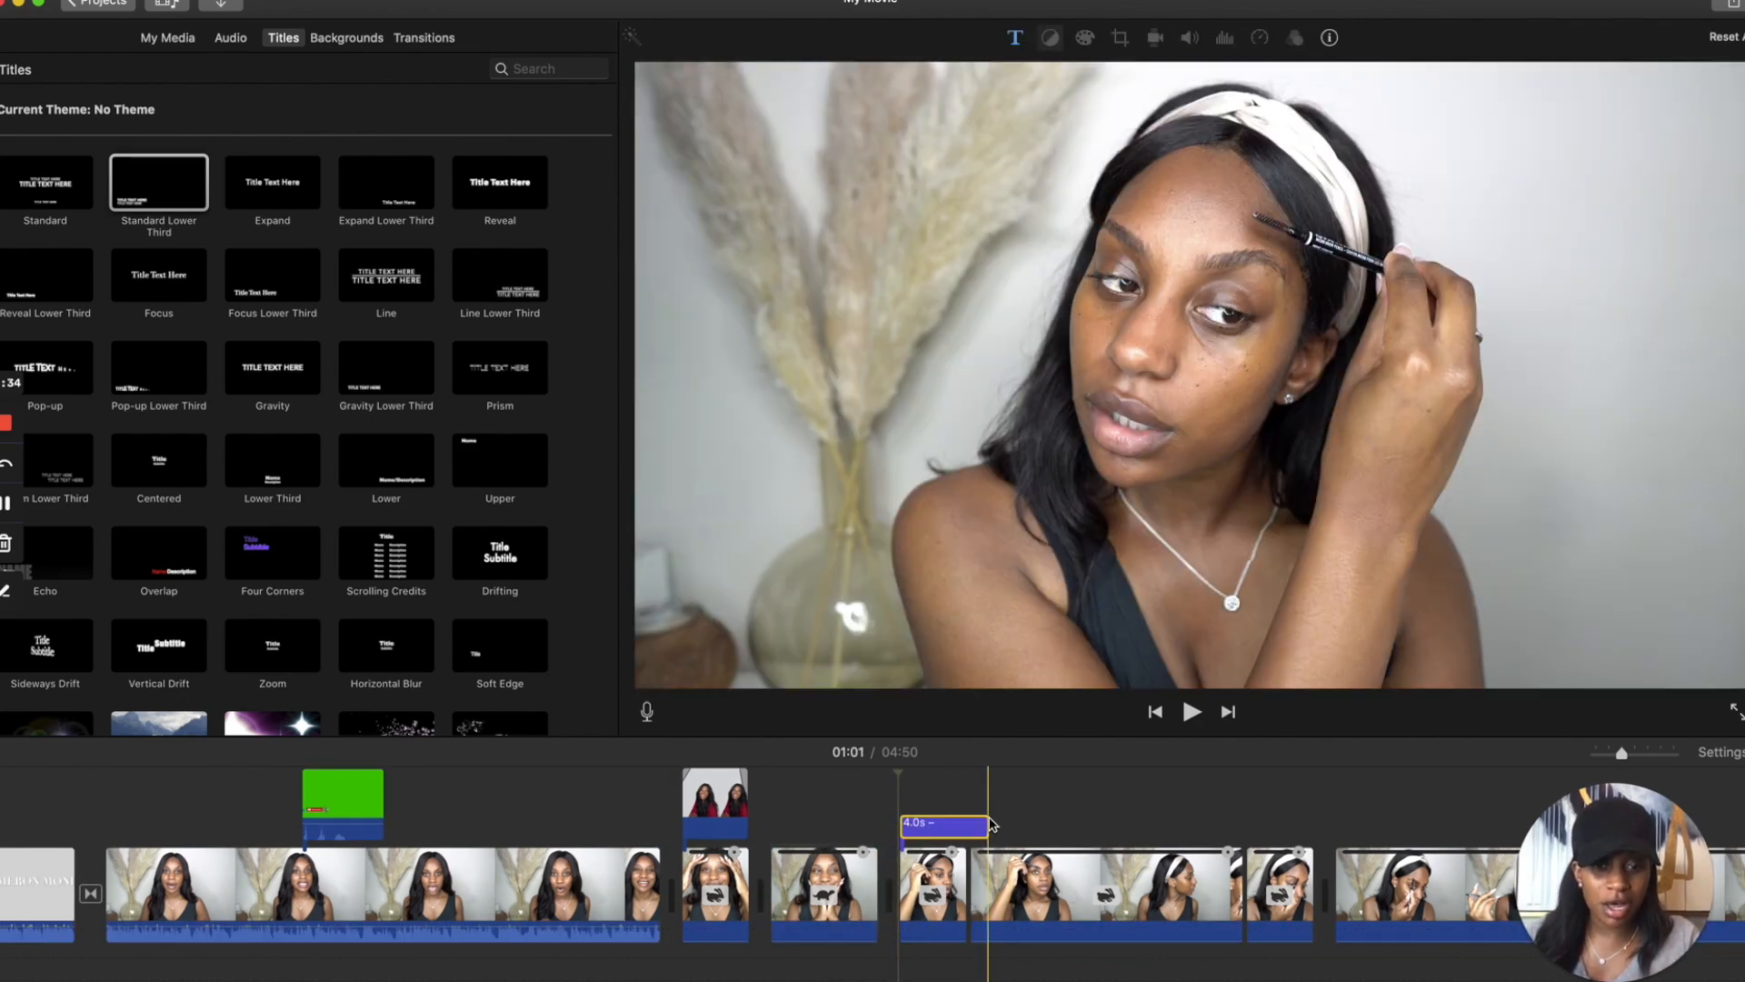
drag(979, 826, 1351, 826)
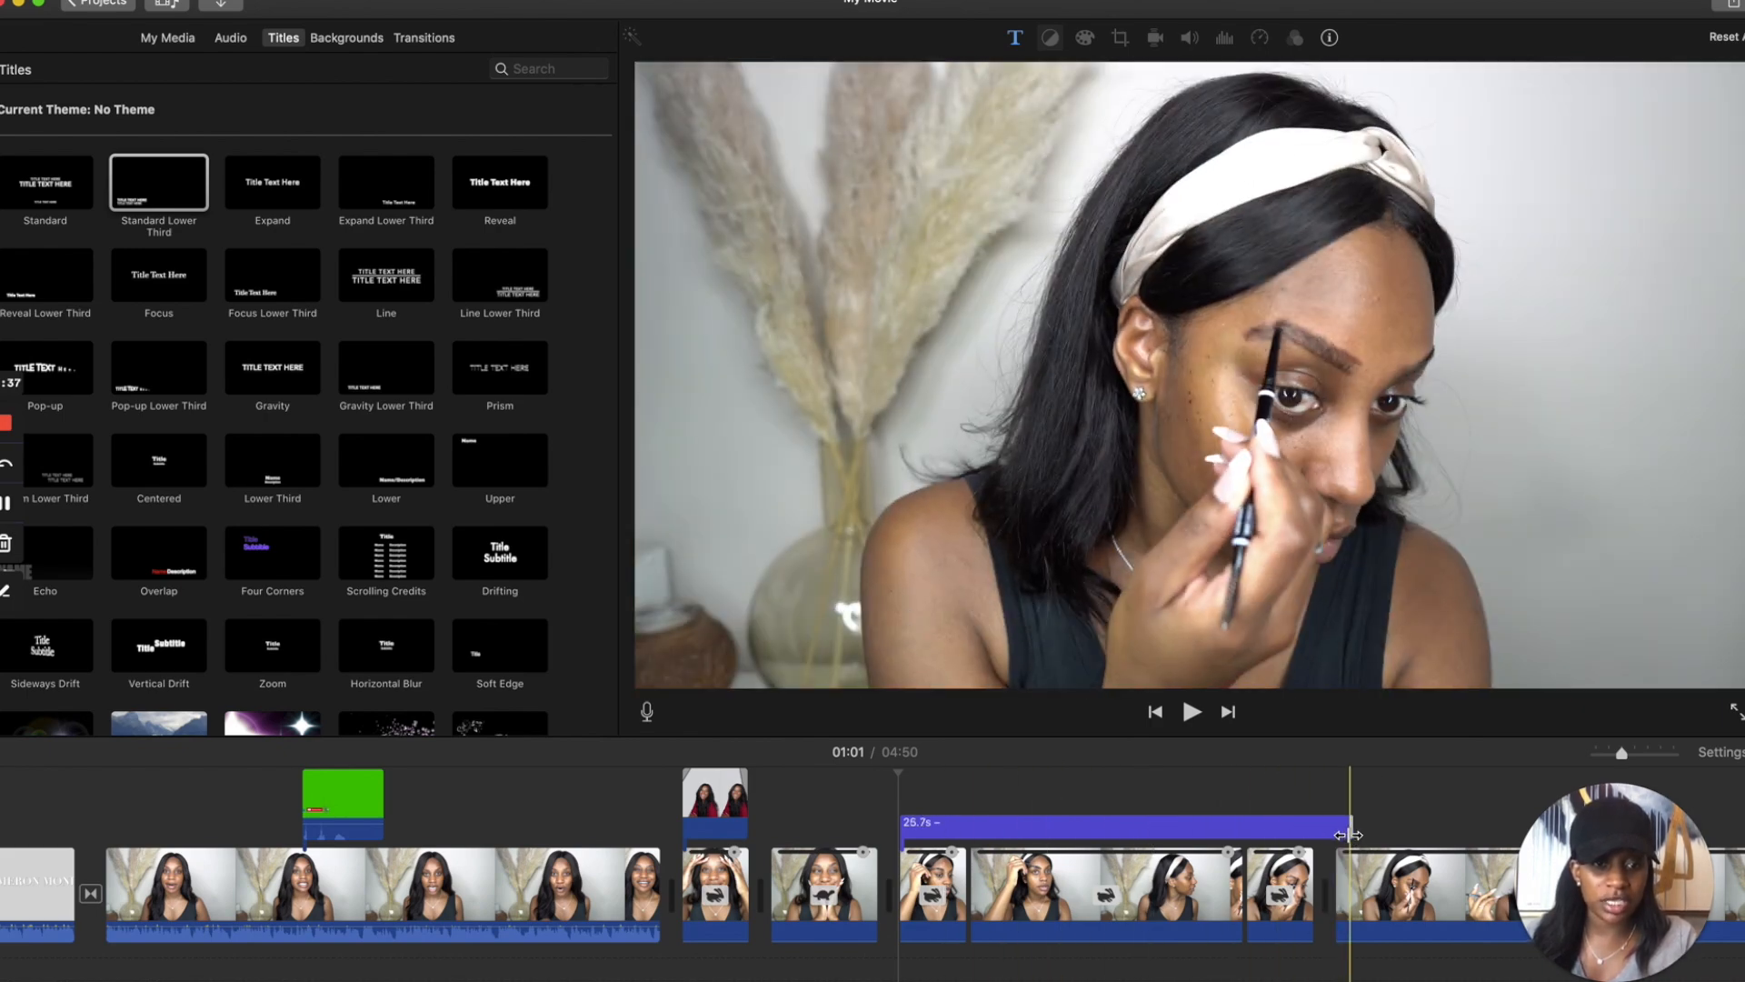
click(924, 837)
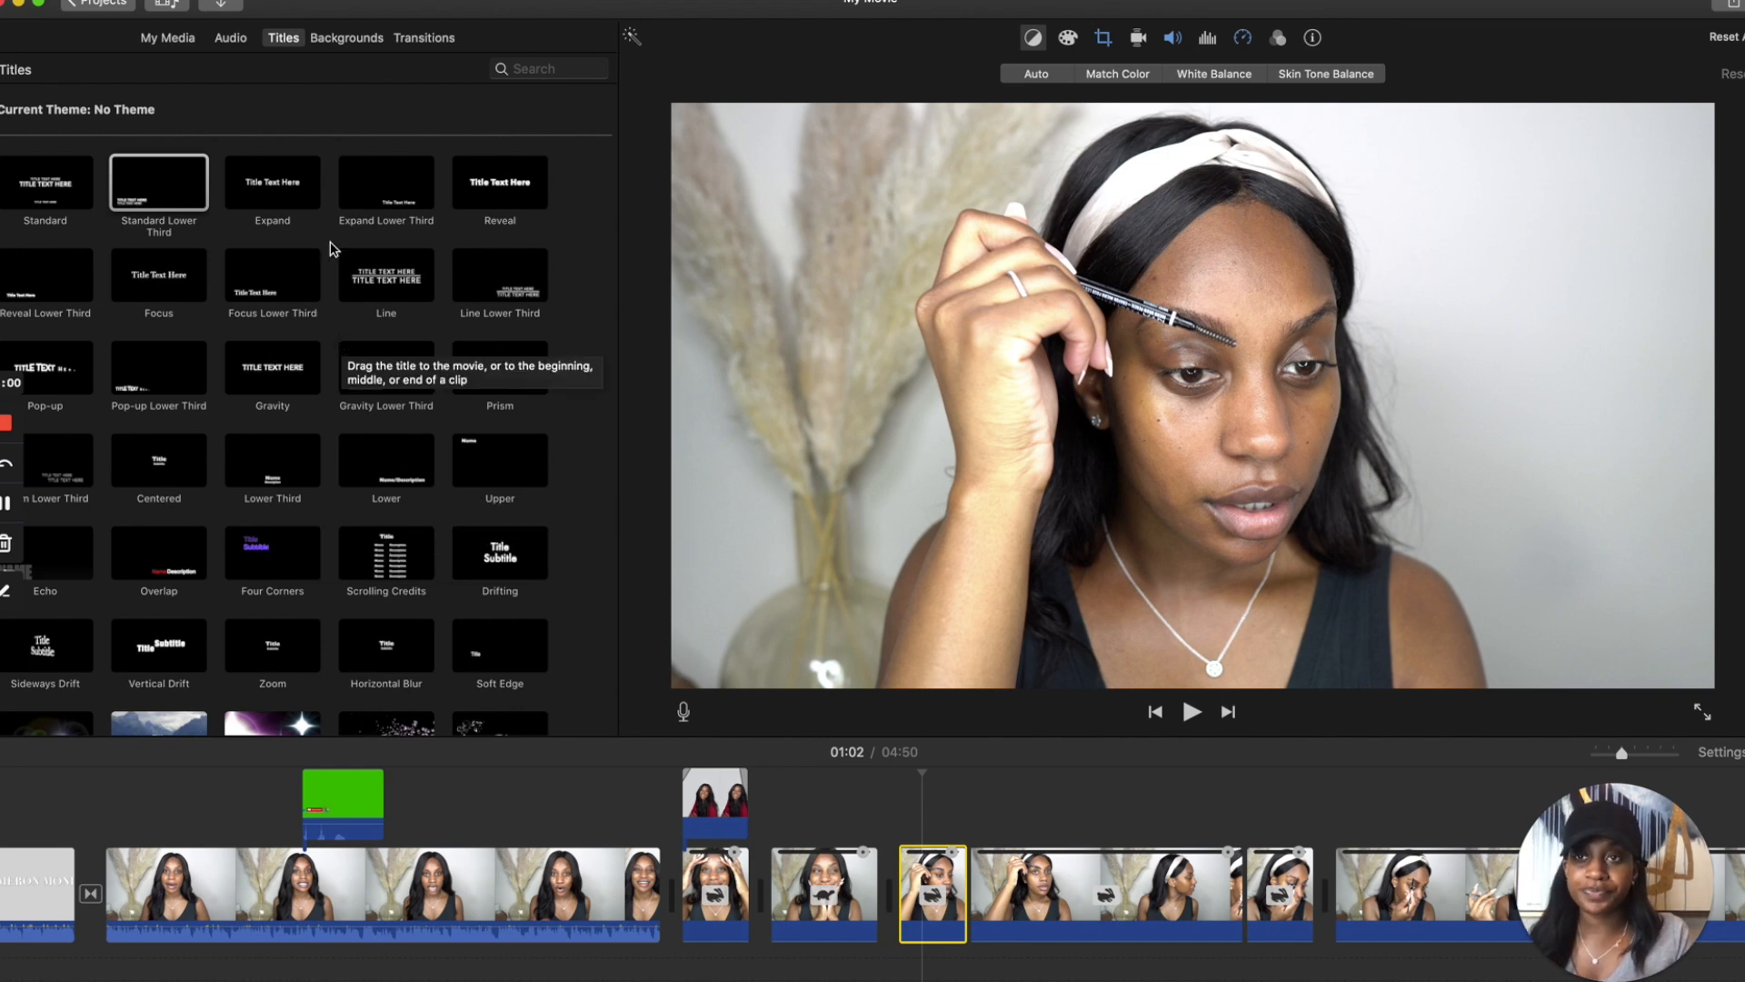
Place the Tan background above the first eyebrow clip as a cutaway and lower its opacity to below half.
click(361, 38)
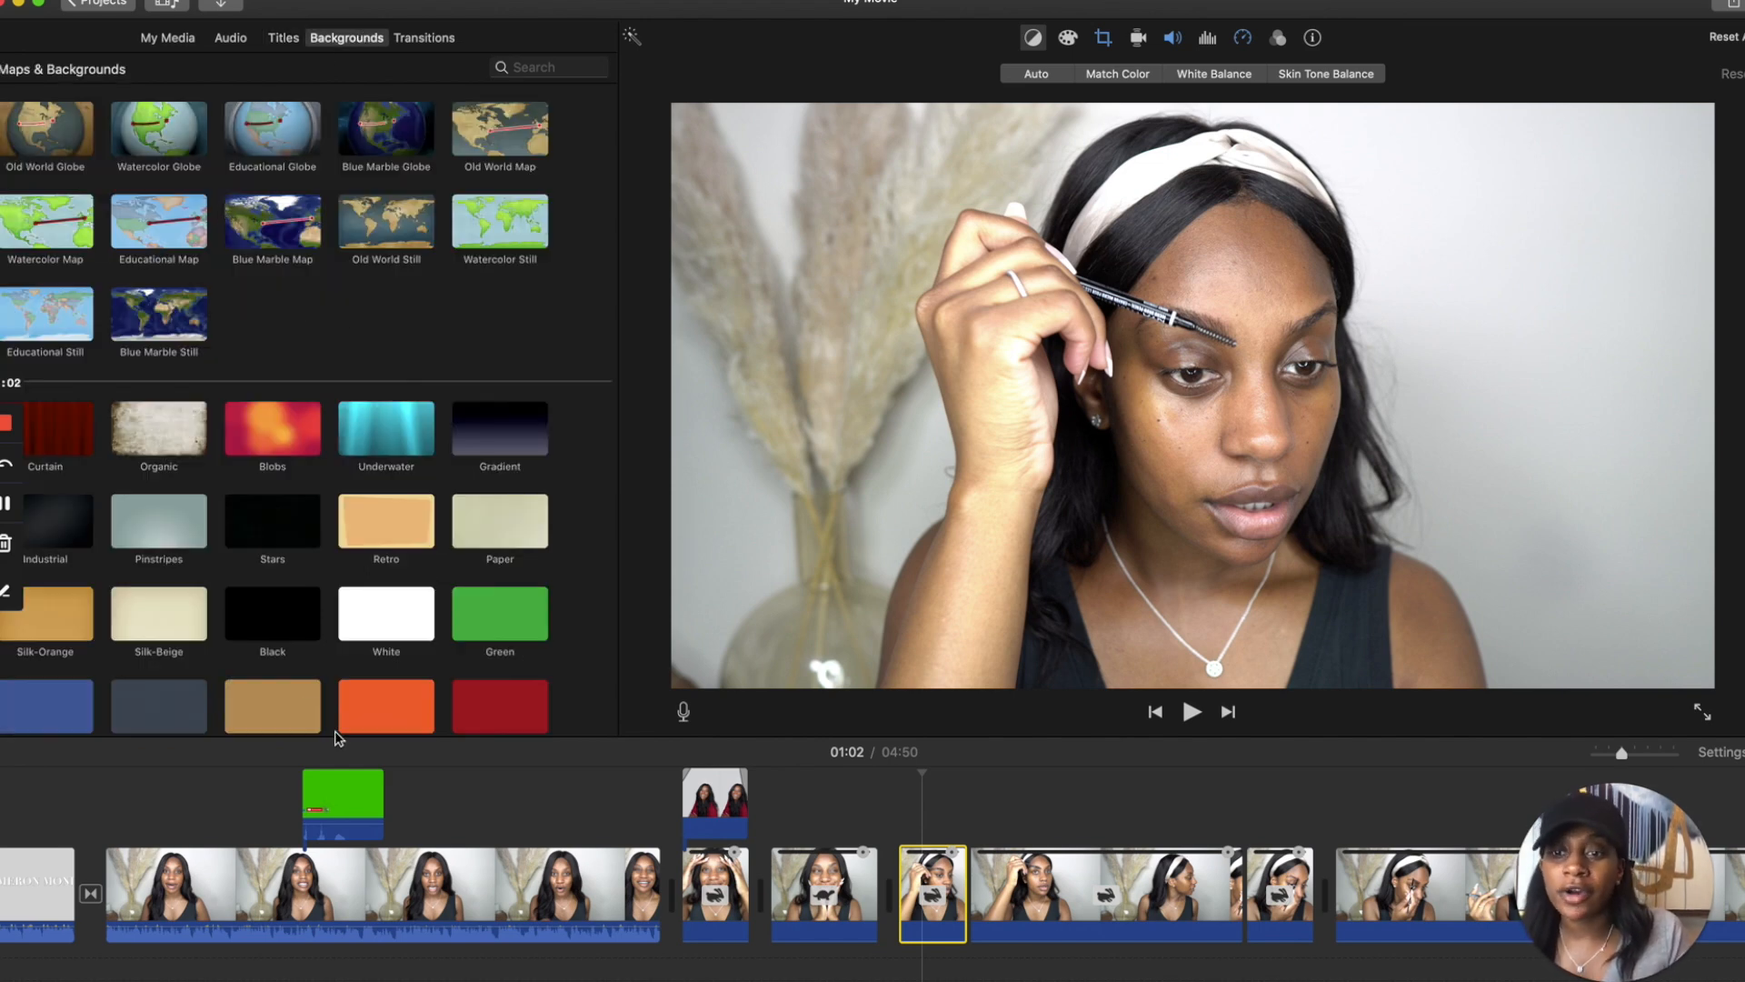
scroll(336, 733, down, 2)
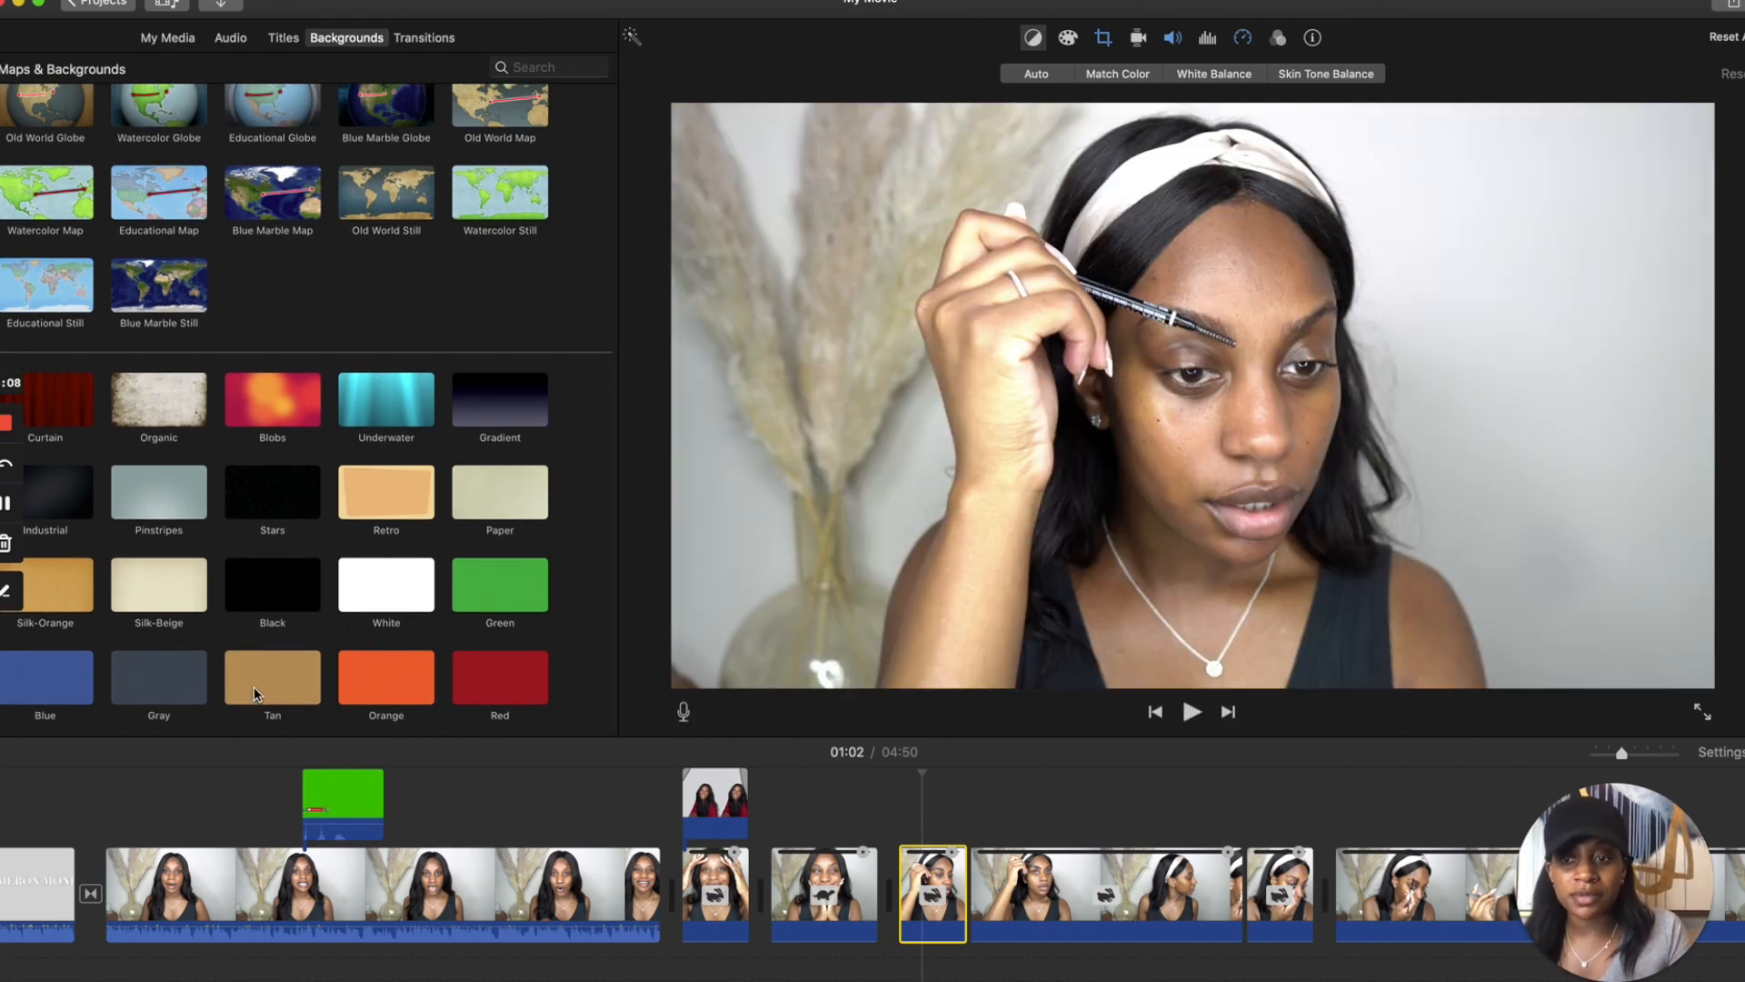
drag(254, 686, 894, 792)
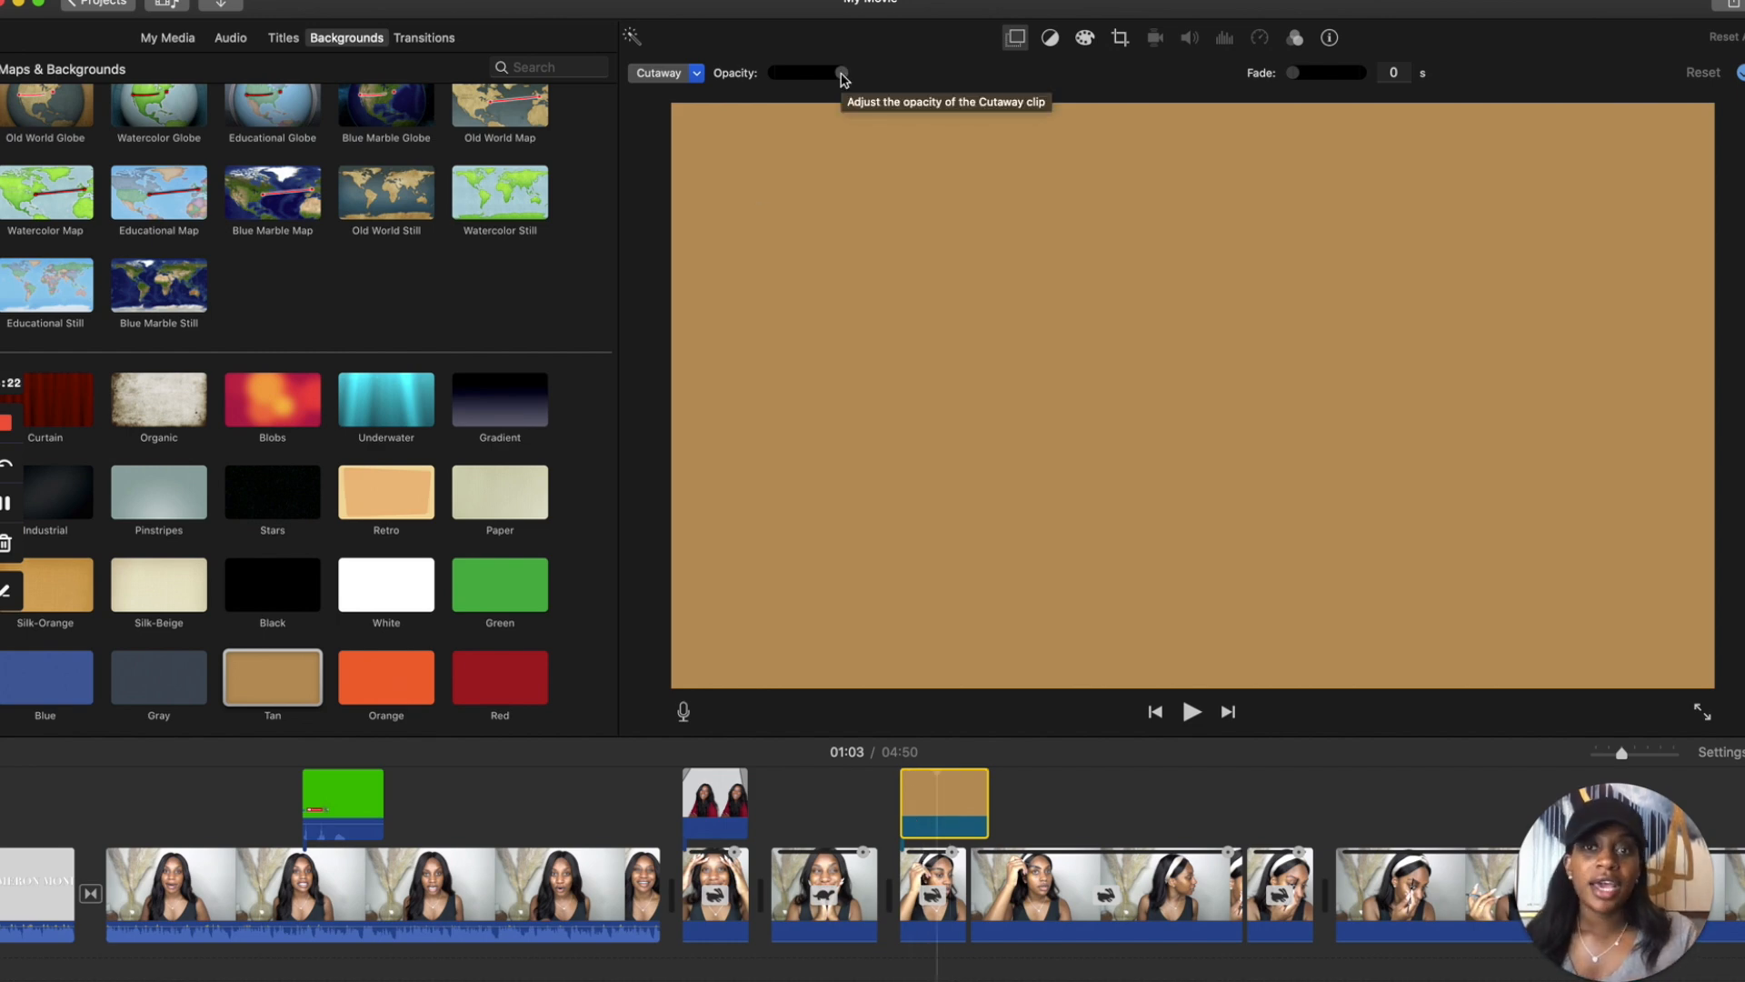
drag(842, 73, 799, 88)
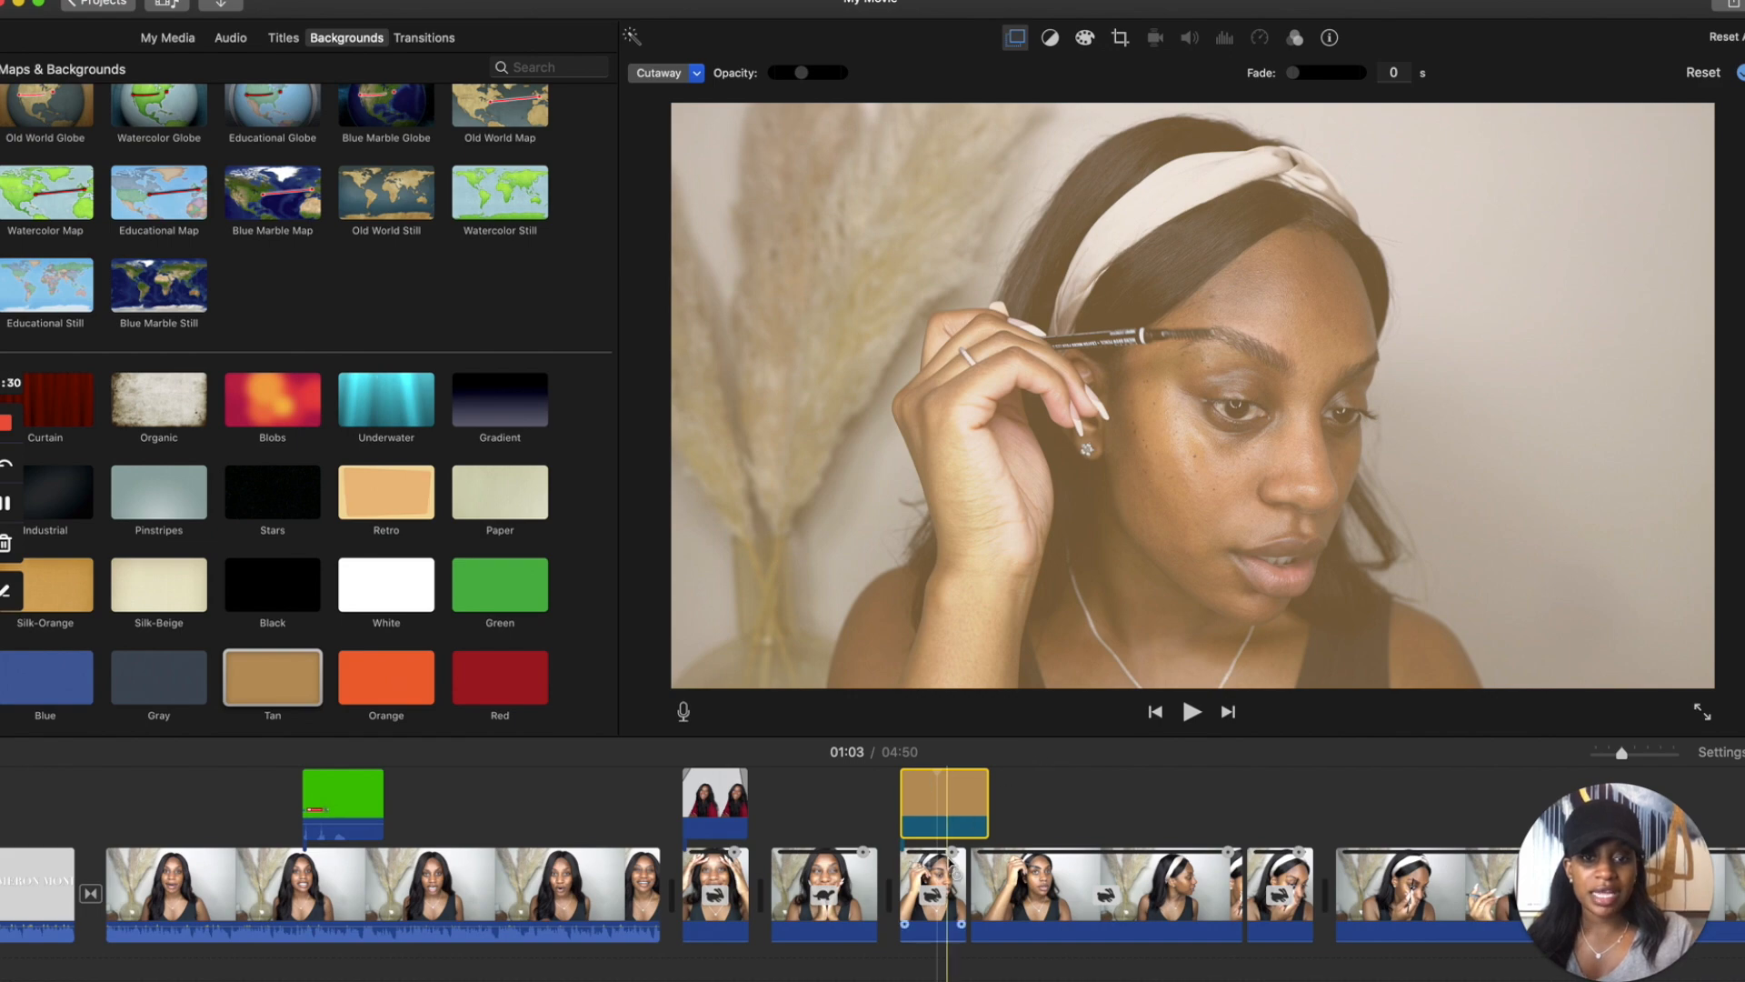
Add a Vertical Drift title above the tan background, with "MAKEUP" as the title and "TUTORIAL" as the subtitle.
scroll(872, 863, up, 2)
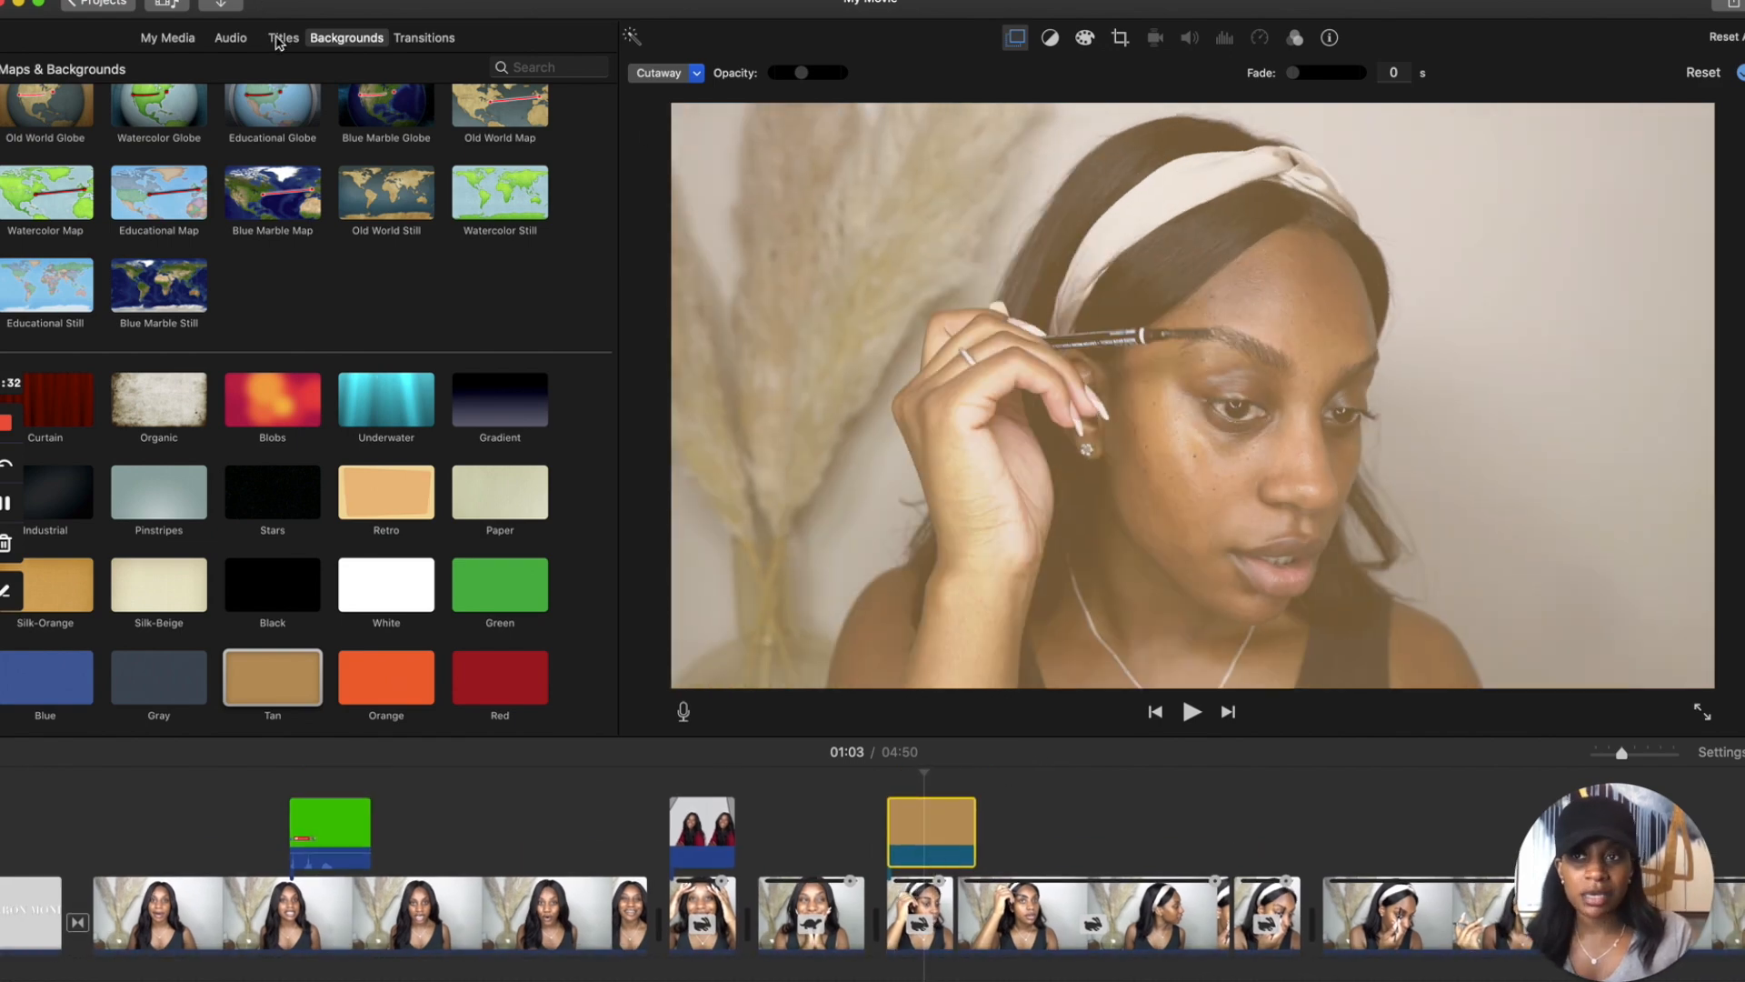
click(282, 39)
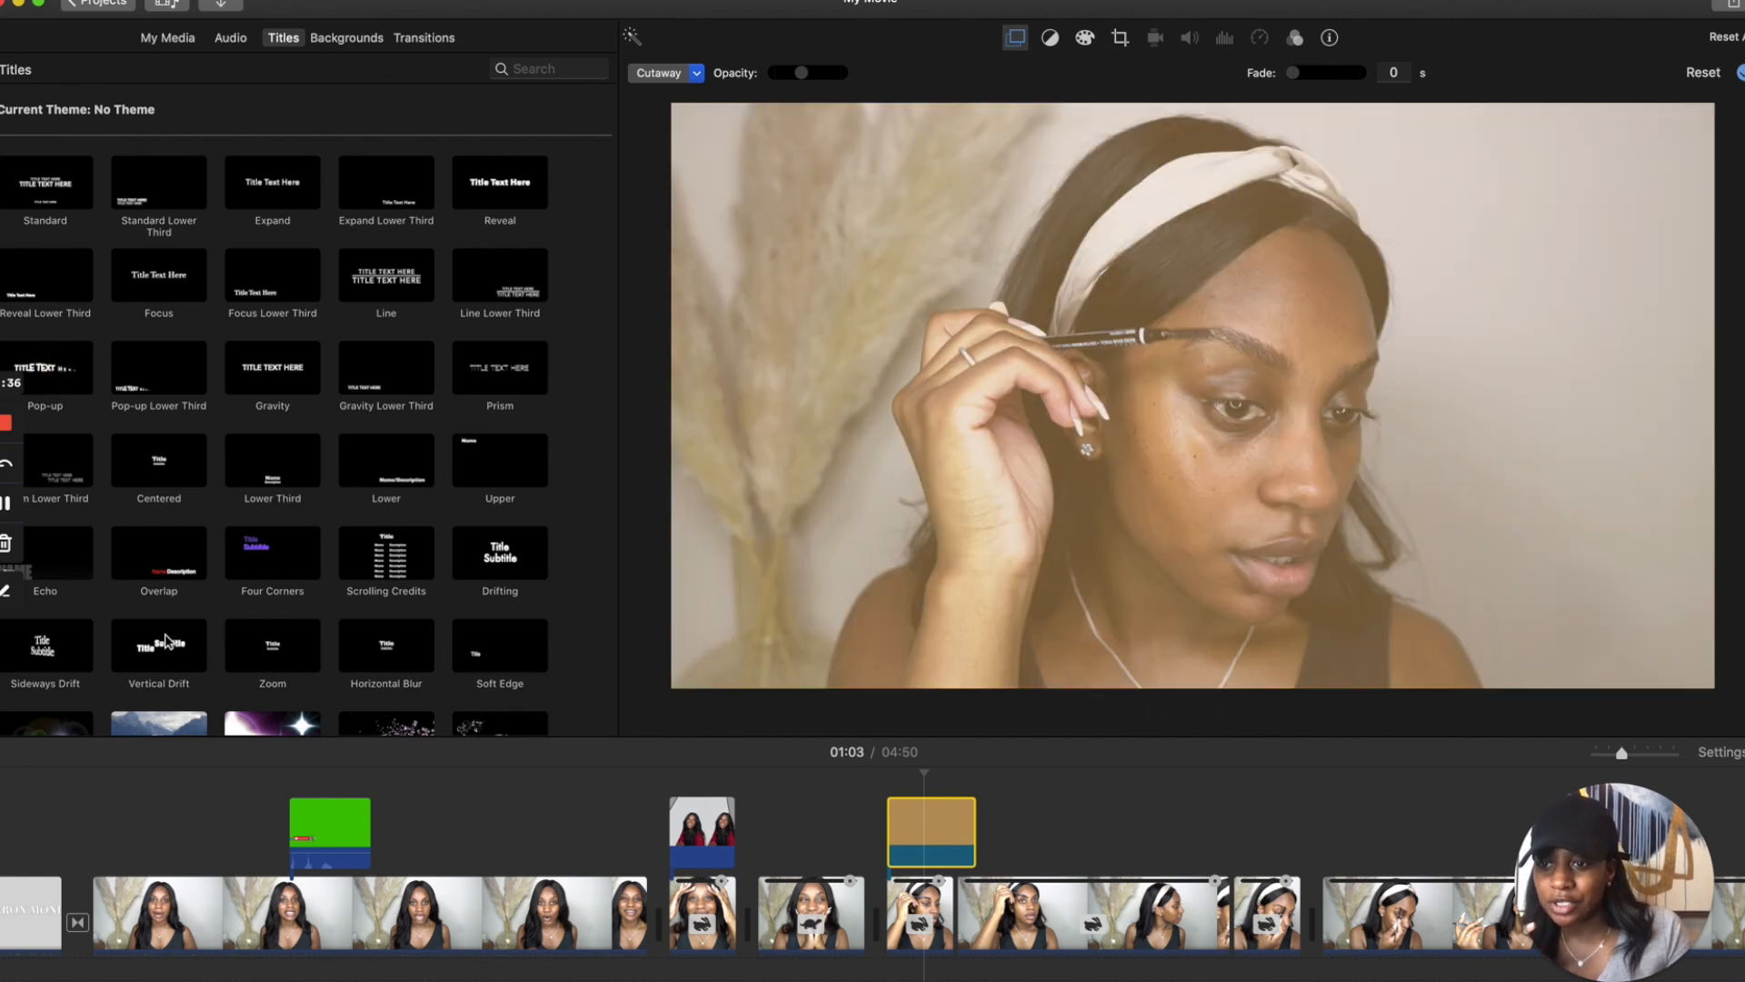
drag(159, 645, 895, 768)
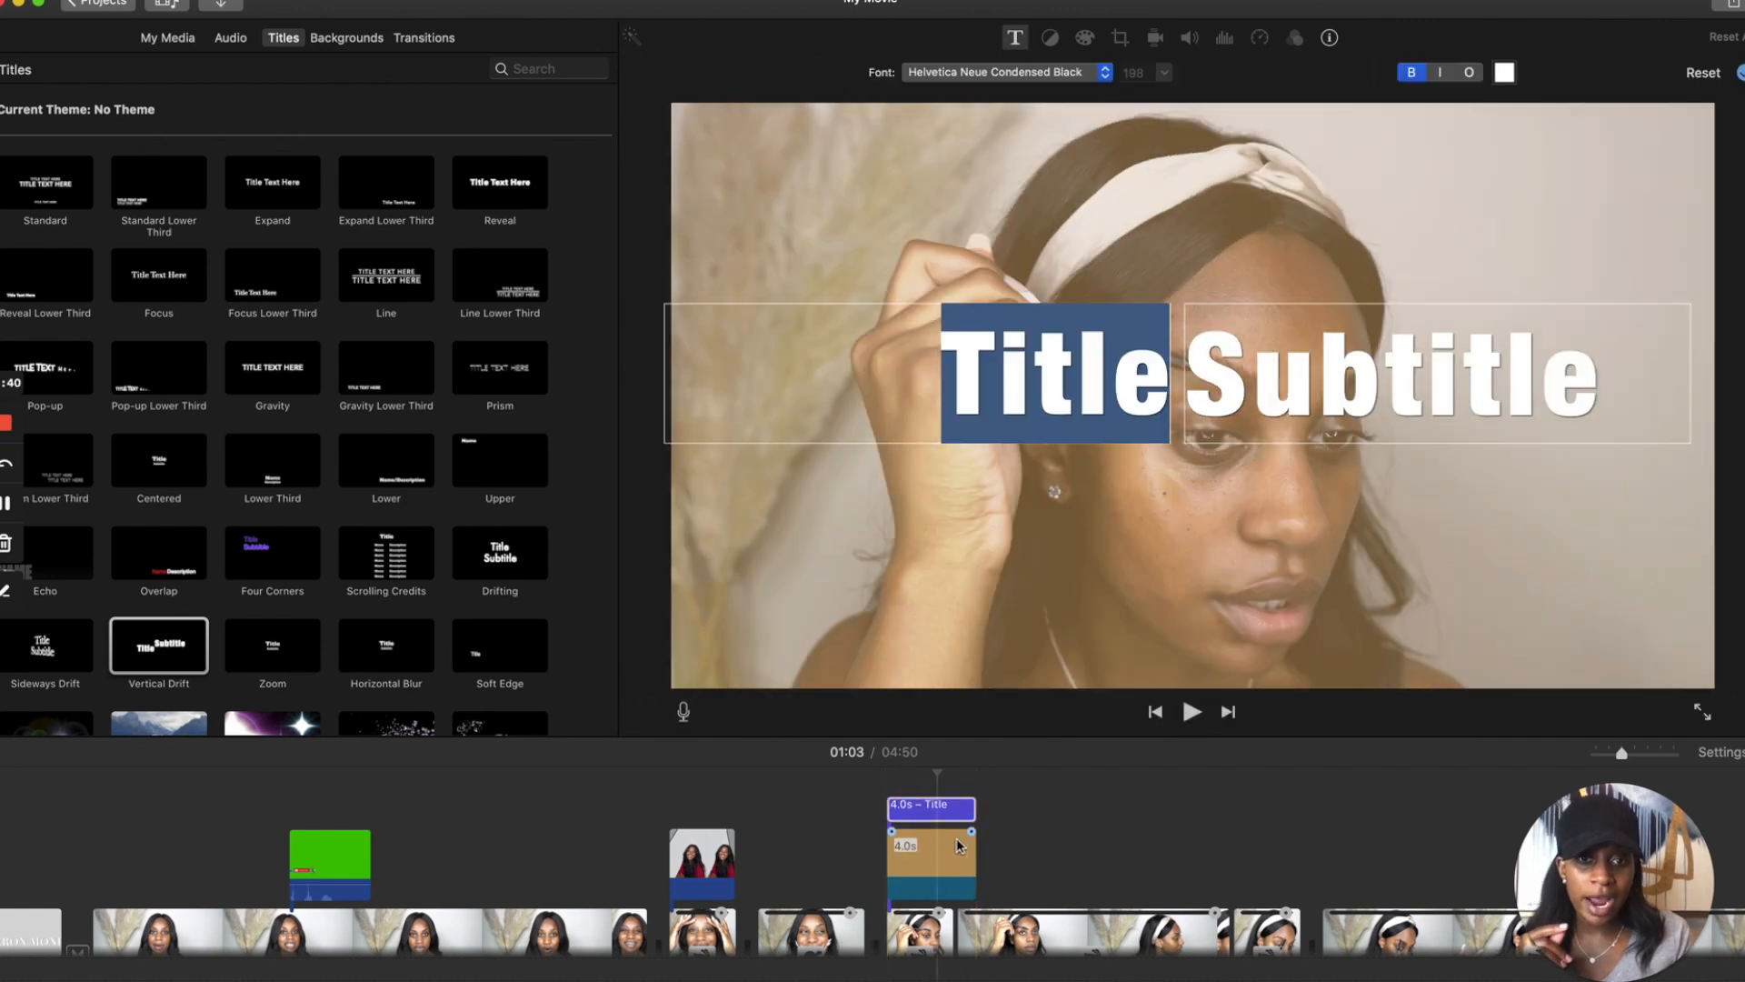
text(MAKEUP)
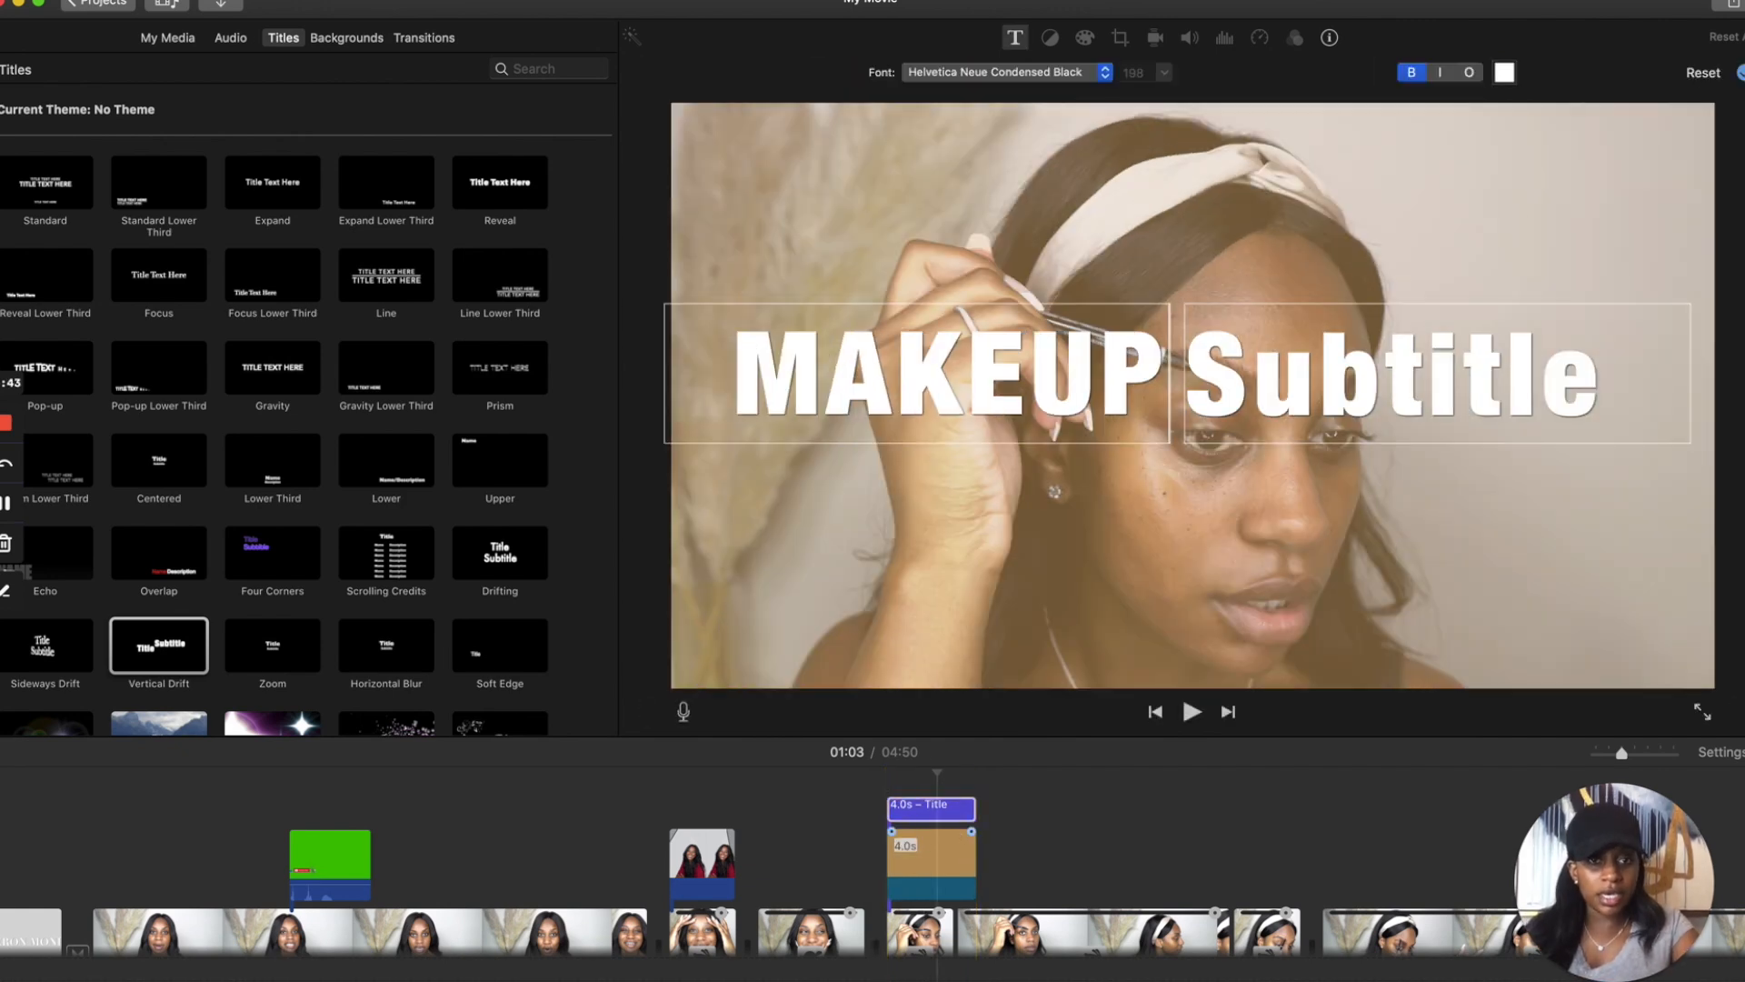
double_click(1364, 398)
text(TUTORIAL)
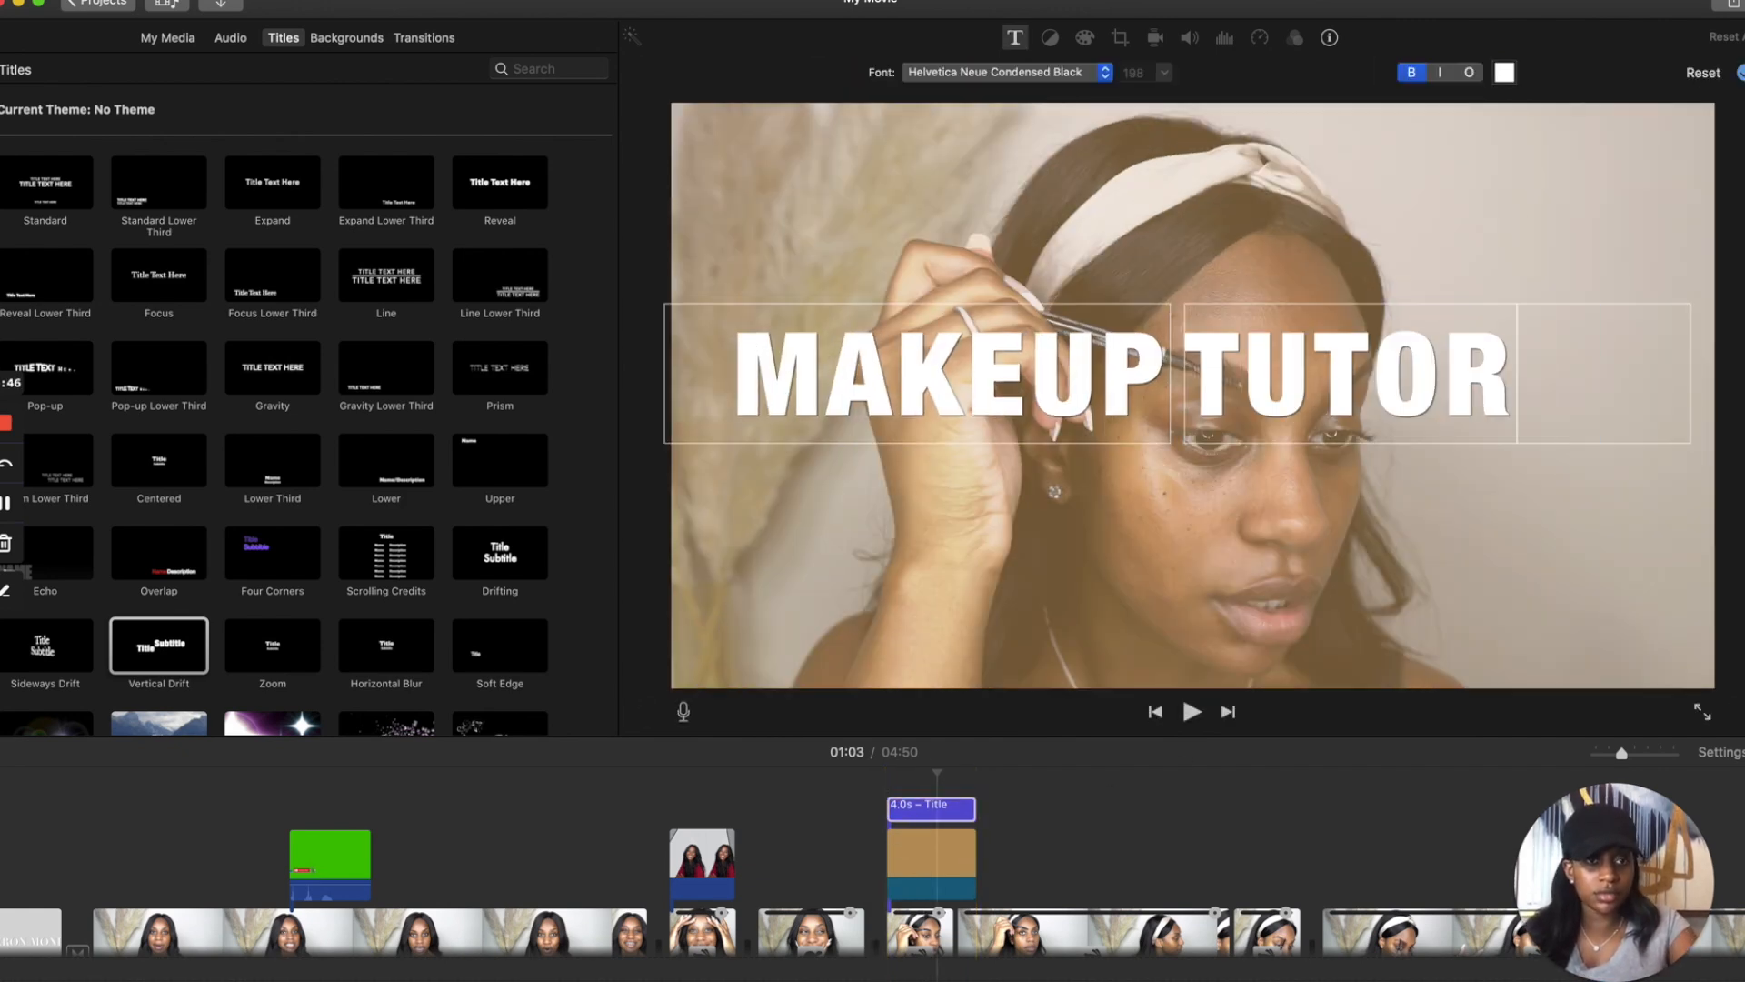
Play back the makeup title over the tan background from its start at 01:01.
click(871, 822)
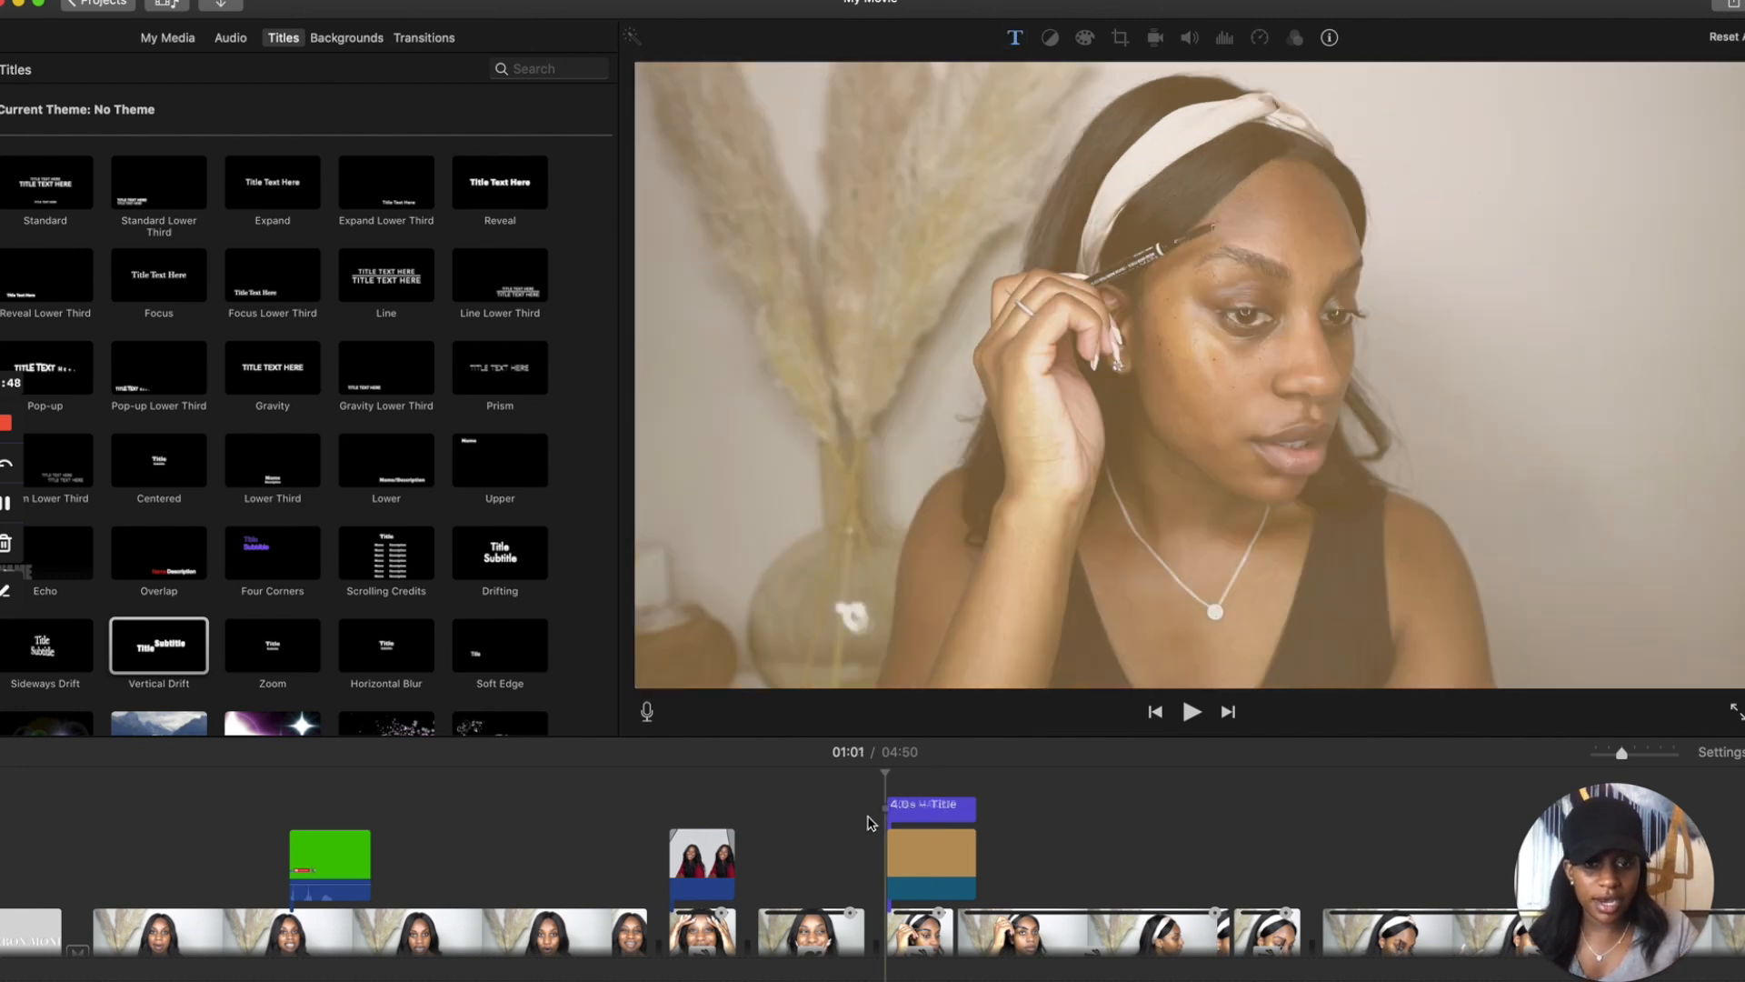
click(1190, 712)
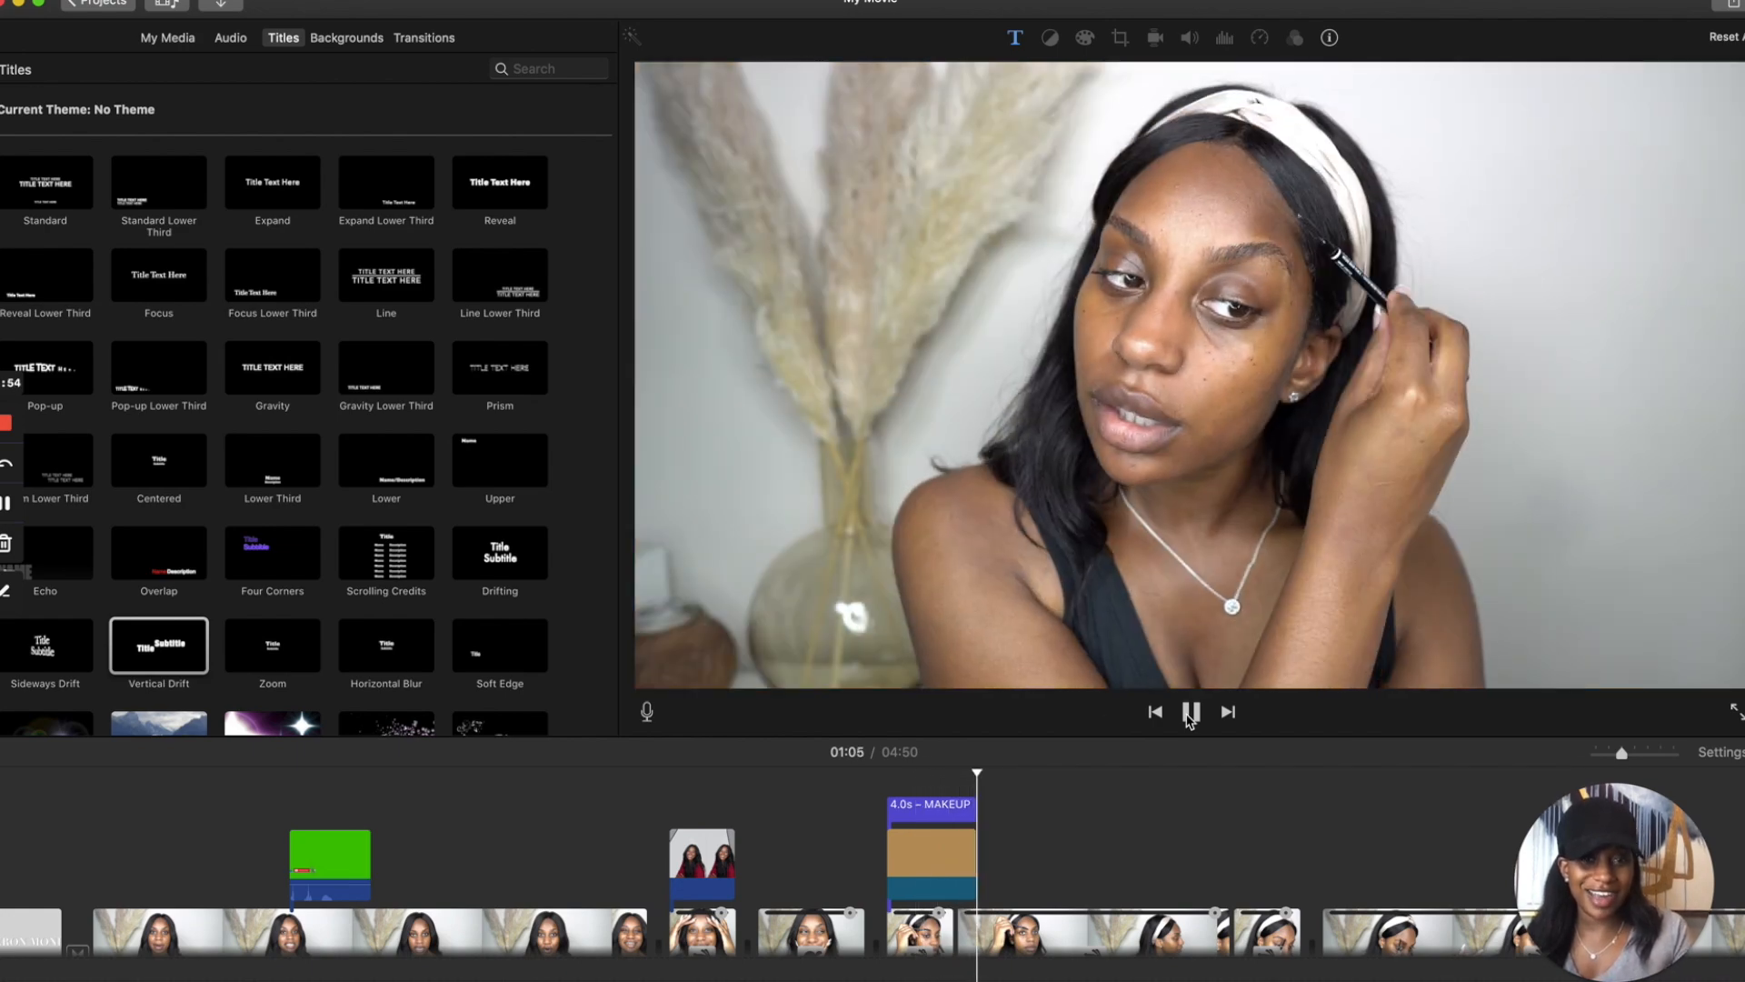
click(846, 832)
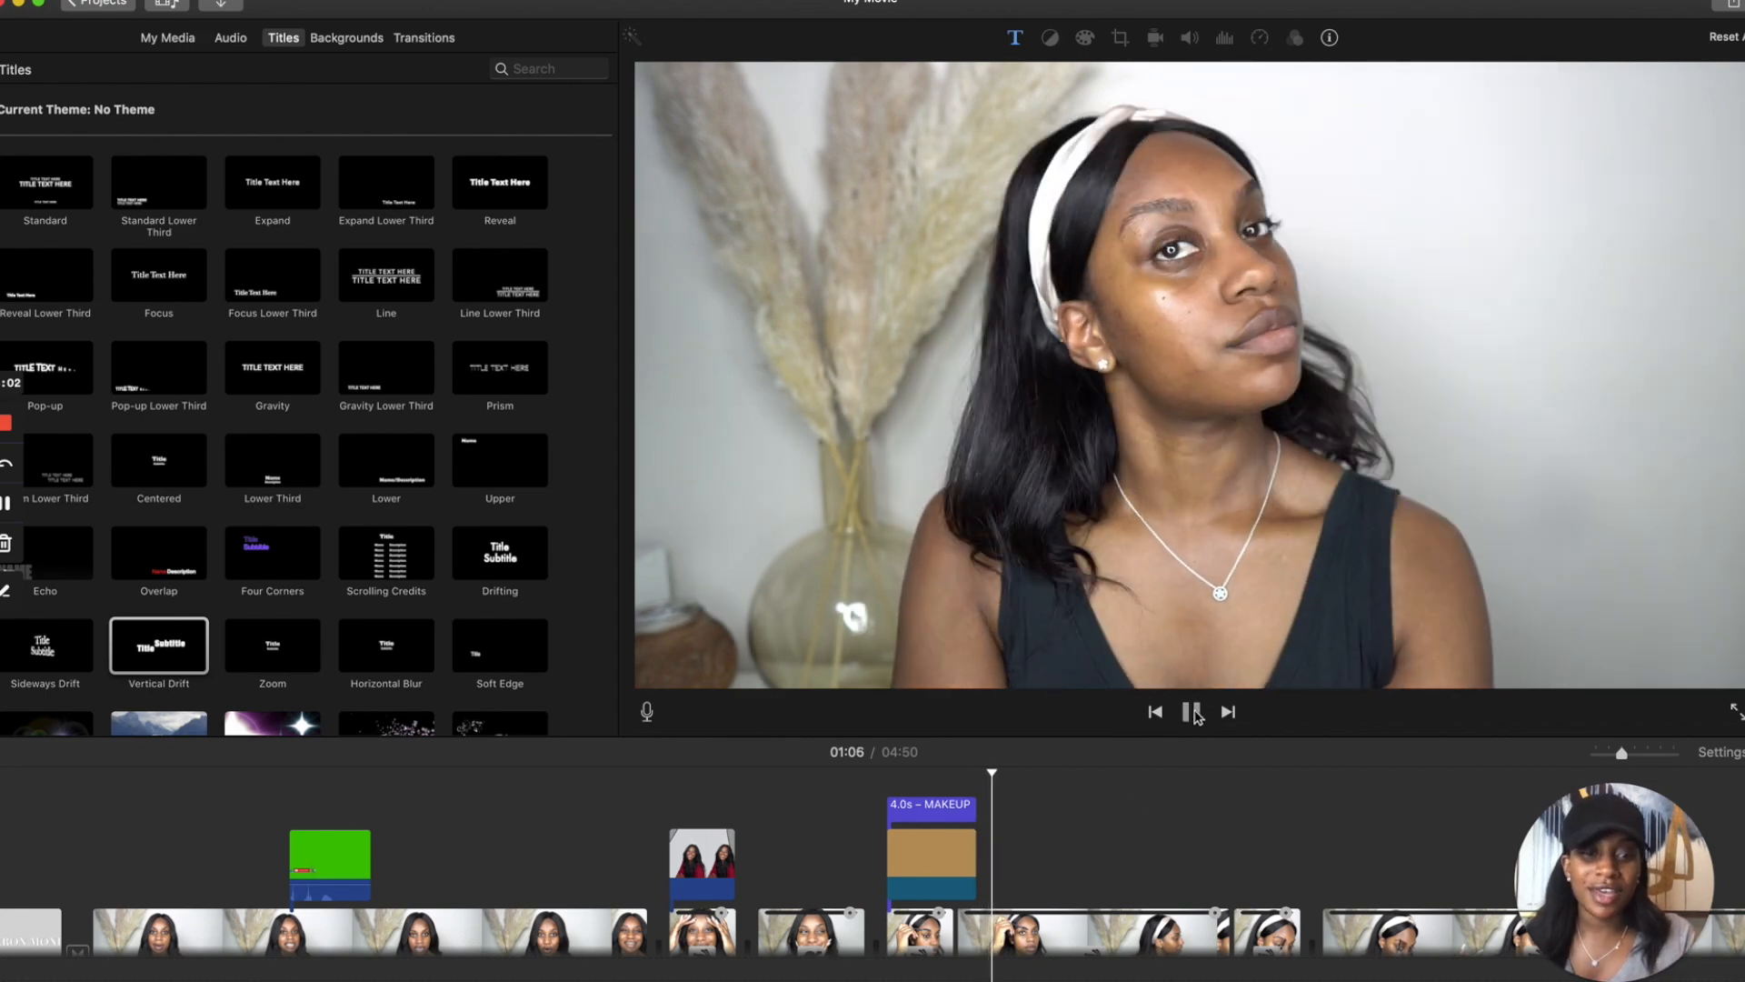
key(space)
Insert a Spin In transition between the second short makeup clip and the first eyebrow clip.
click(361, 41)
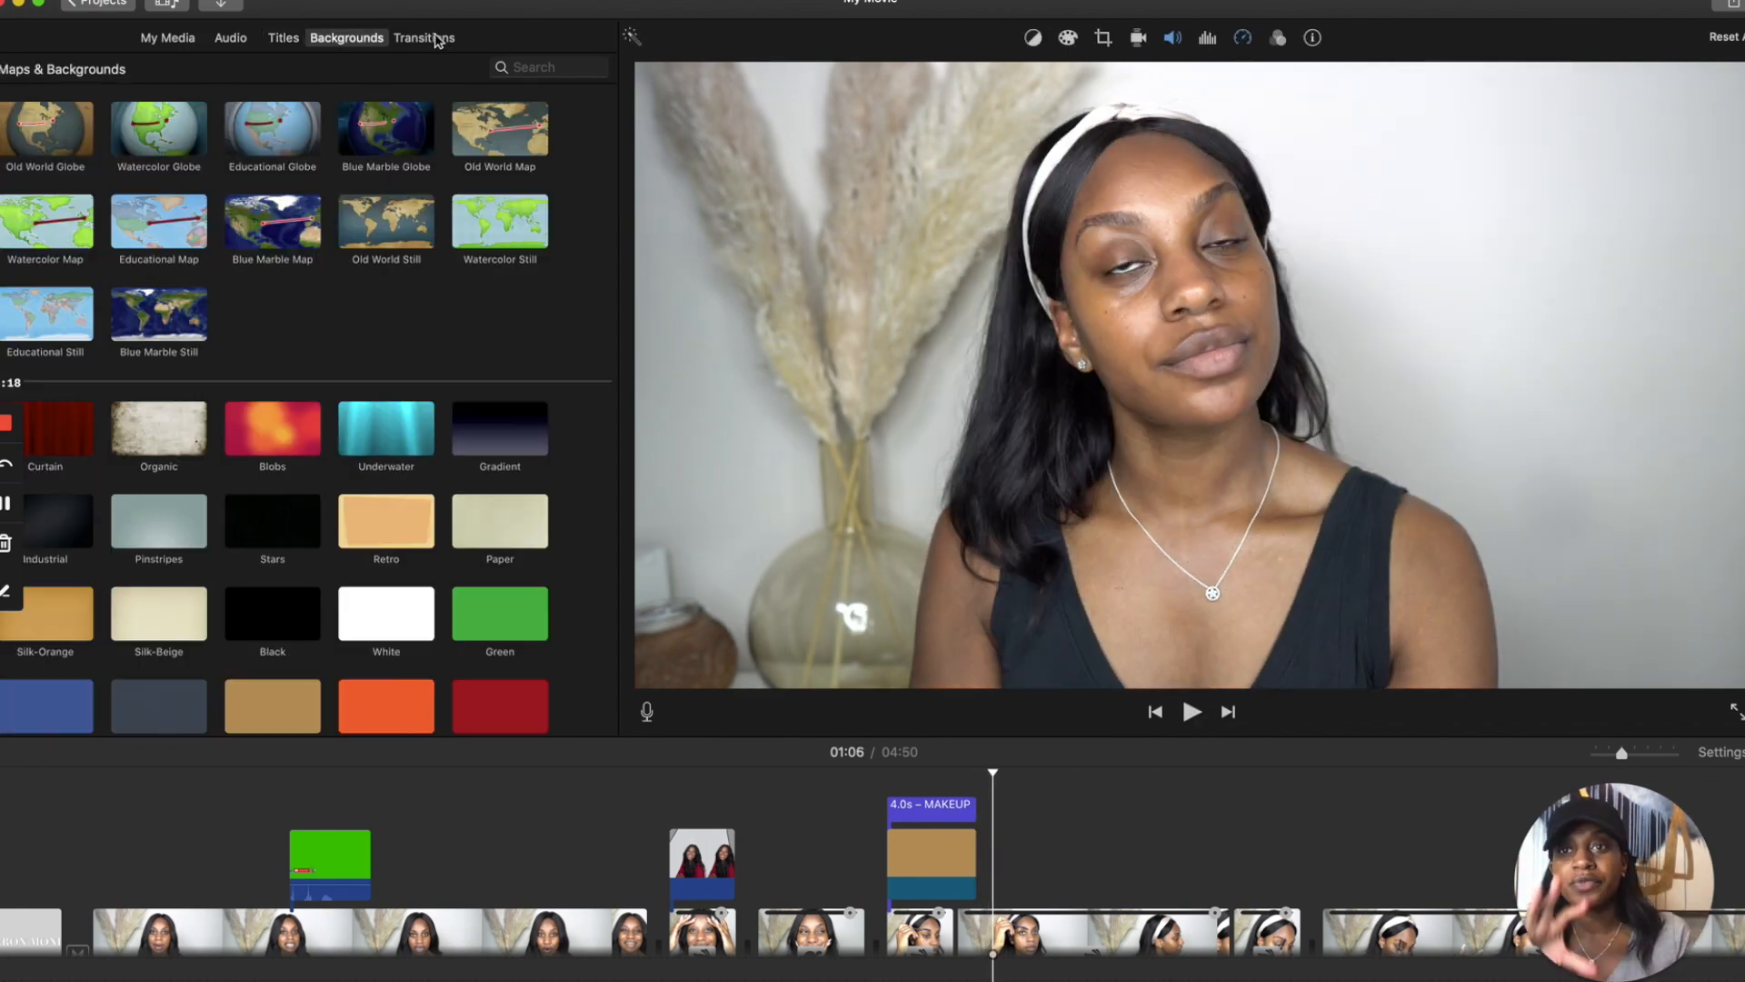
click(438, 40)
scroll(691, 895, down, 2)
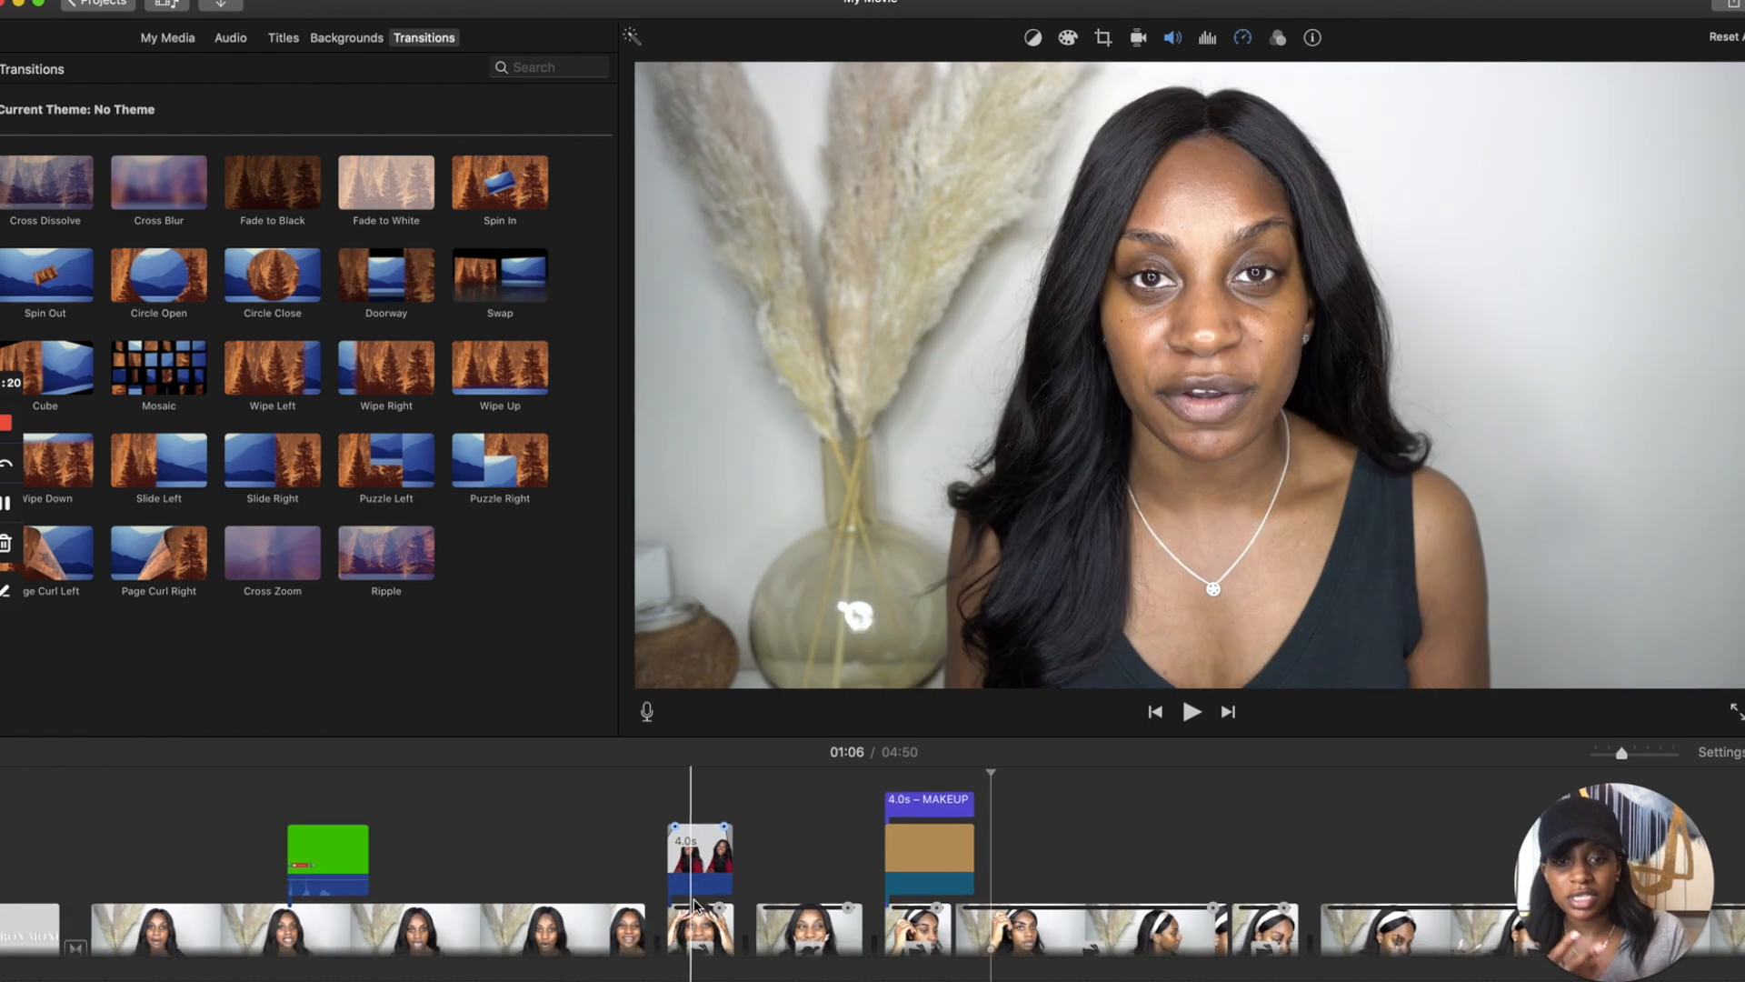
scroll(691, 895, right, 2)
drag(488, 212, 806, 889)
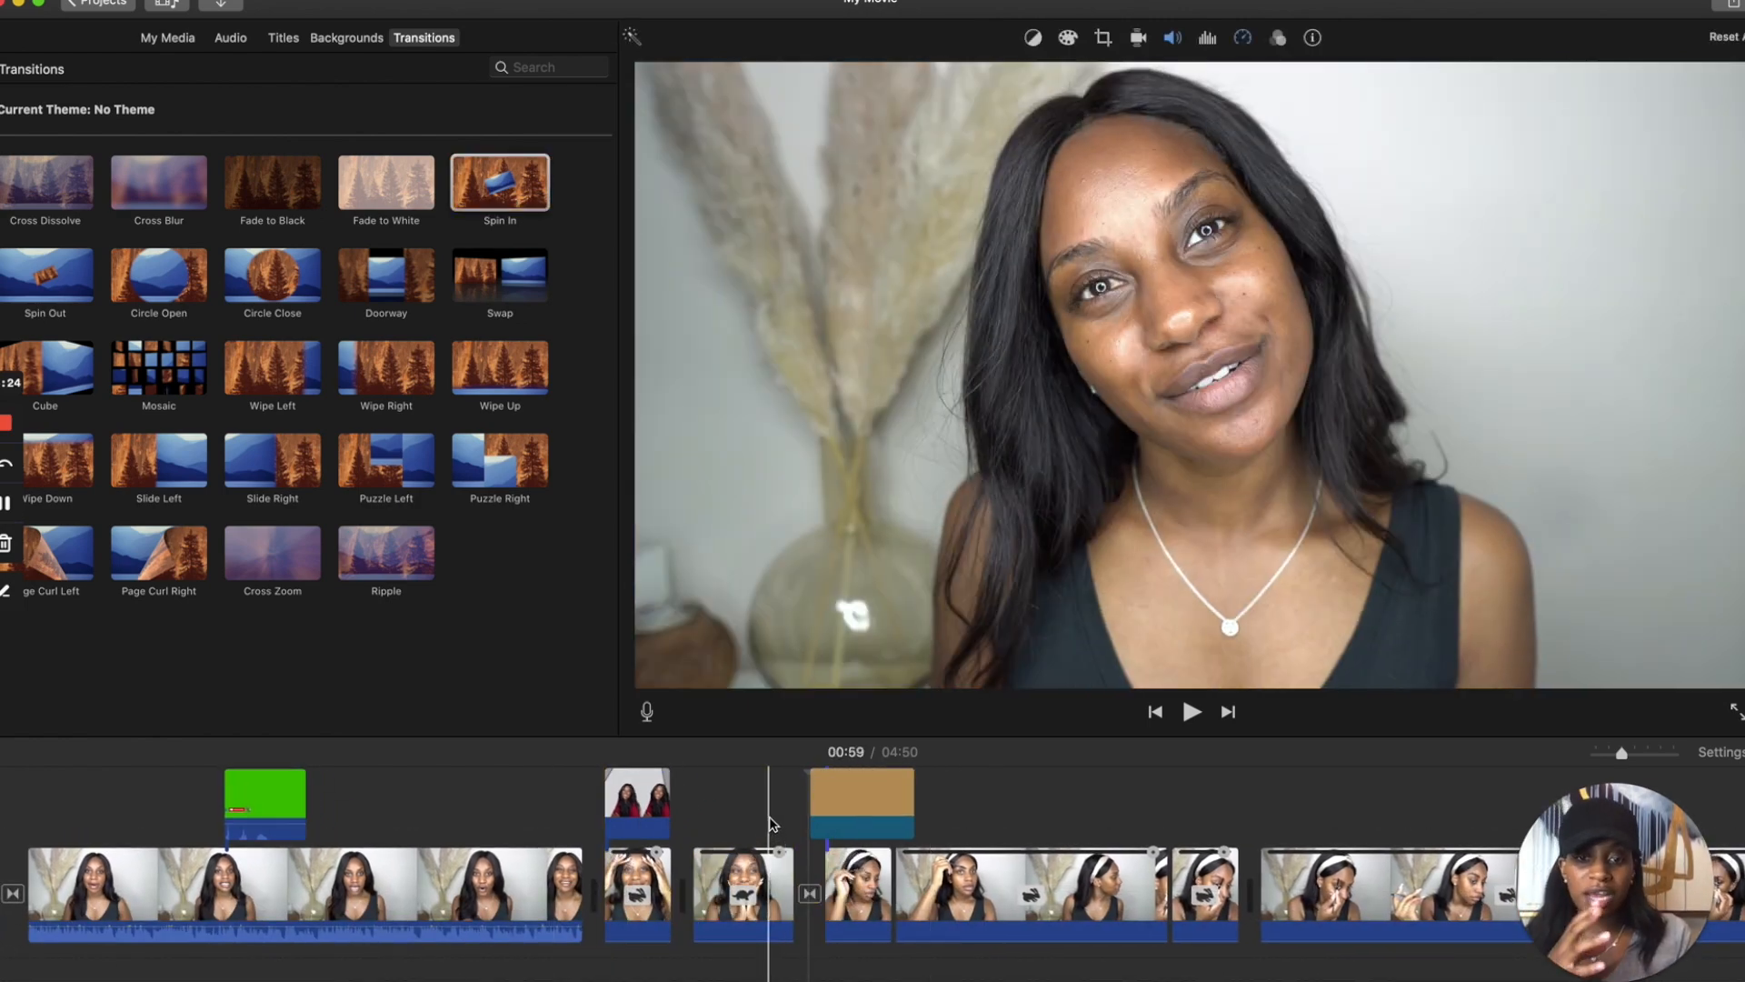
Play back the Spin In transition from 01:00, just before the first eyebrow clip.
click(783, 824)
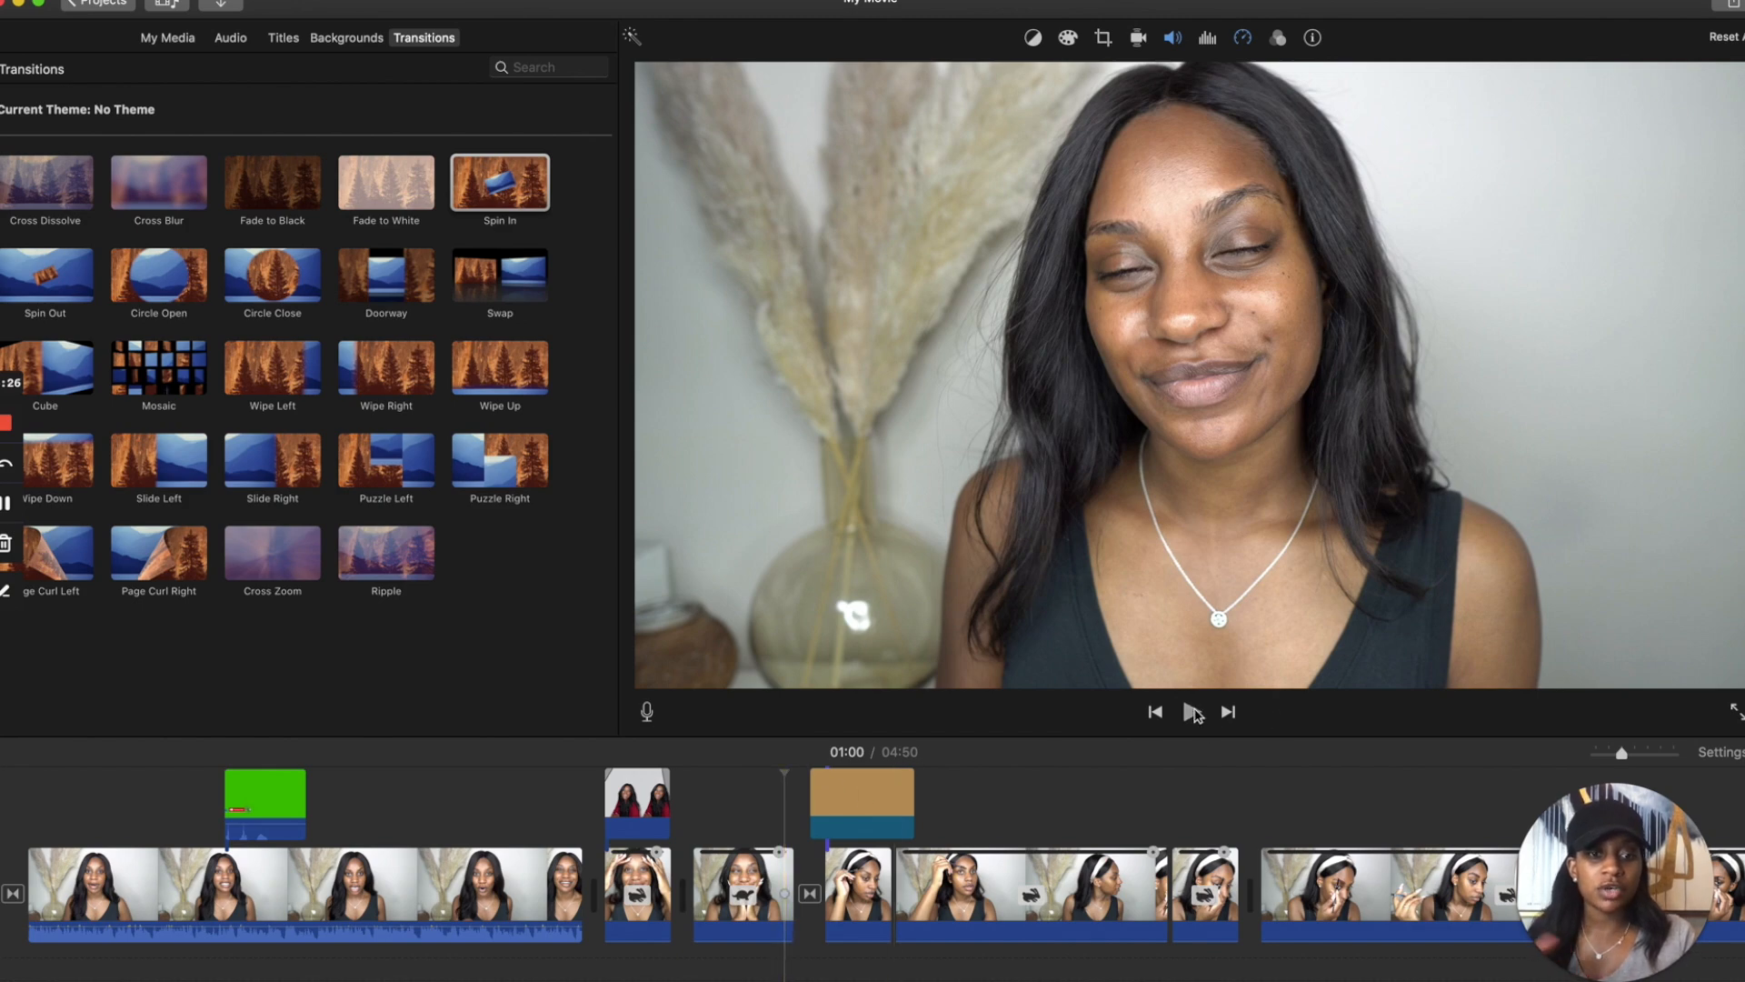
click(1194, 712)
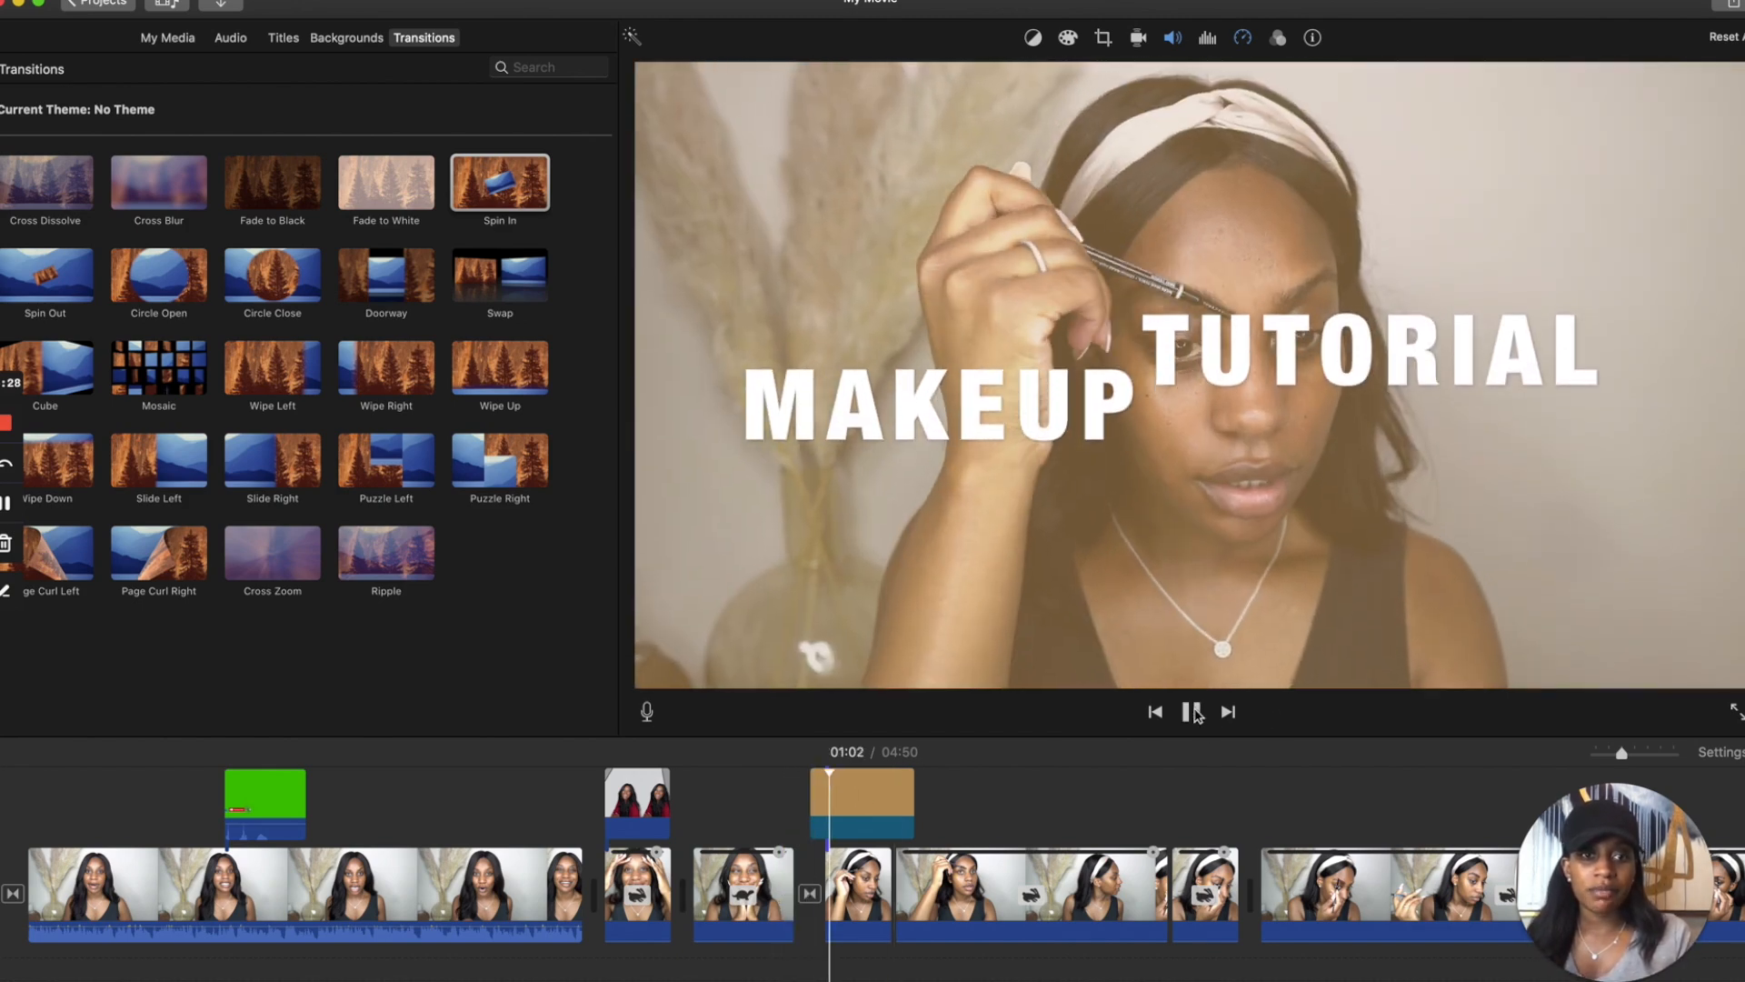
click(1193, 712)
Replace the Spin In transition before the first eyebrow clip with Cross Blur and preview it from 01:00.
key(super+z)
drag(132, 172, 811, 886)
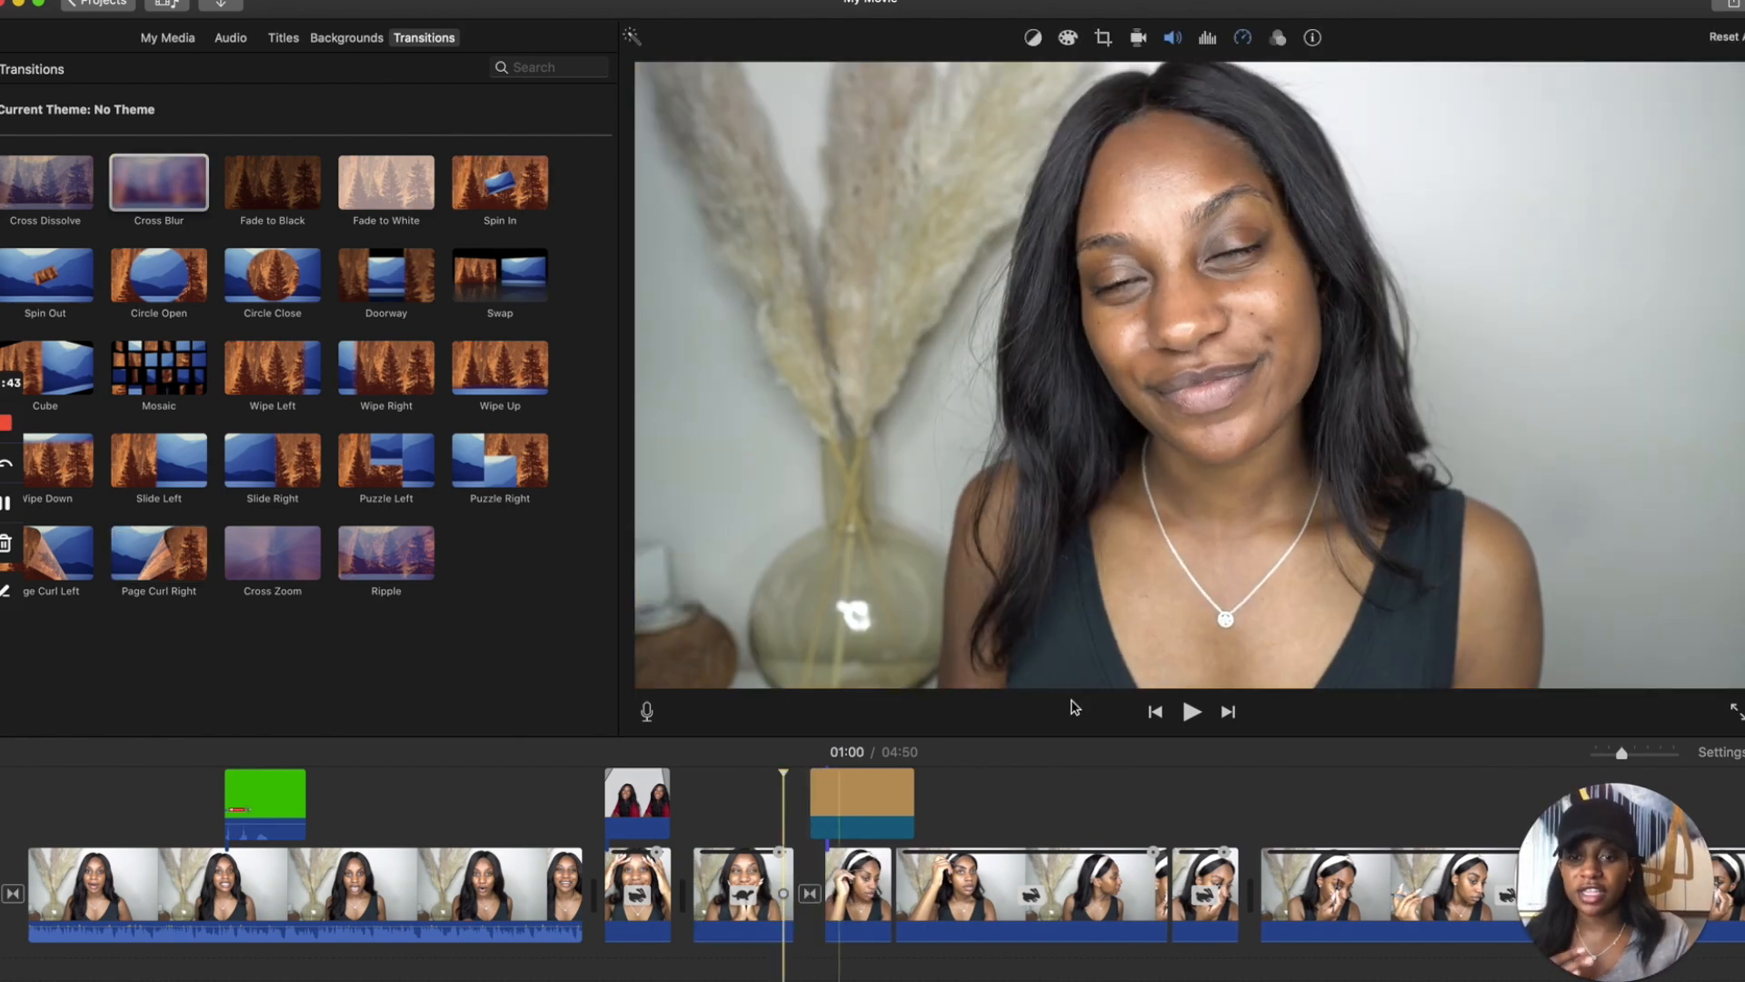
click(1192, 712)
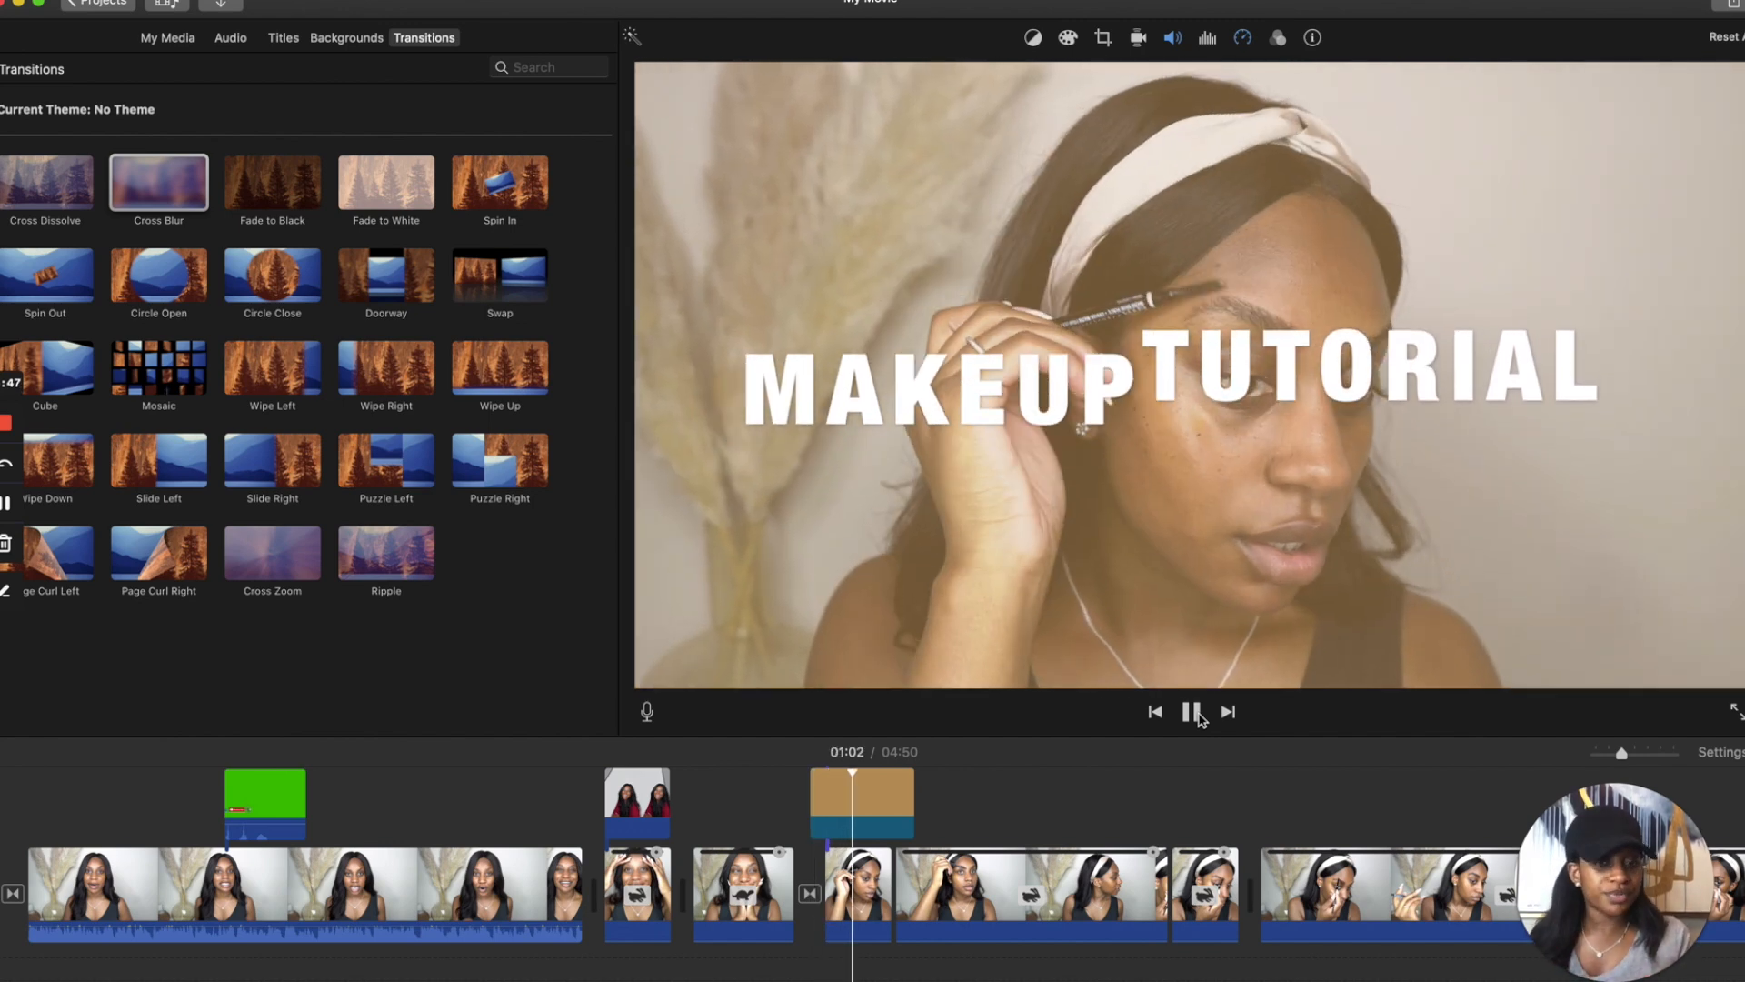
click(1192, 713)
Review the timeline through to the end card and show the YT TEST VIDEO media clips again.
scroll(1218, 787, right, 10)
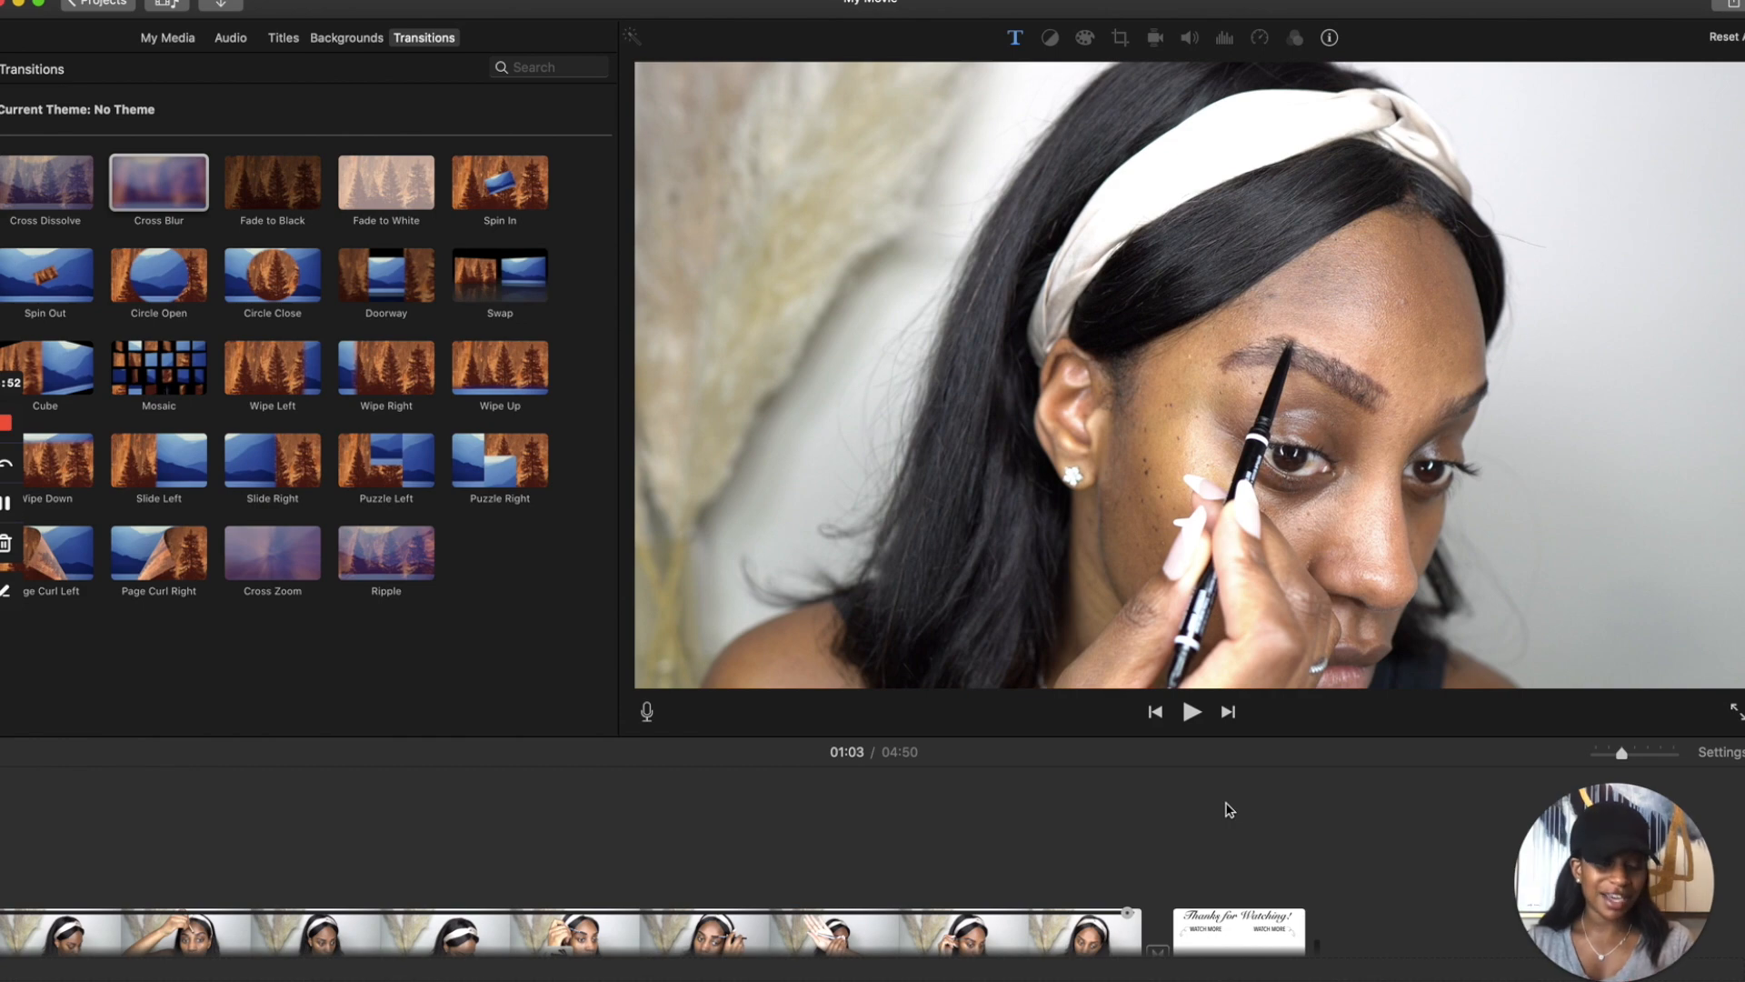
scroll(1229, 809, left, 10)
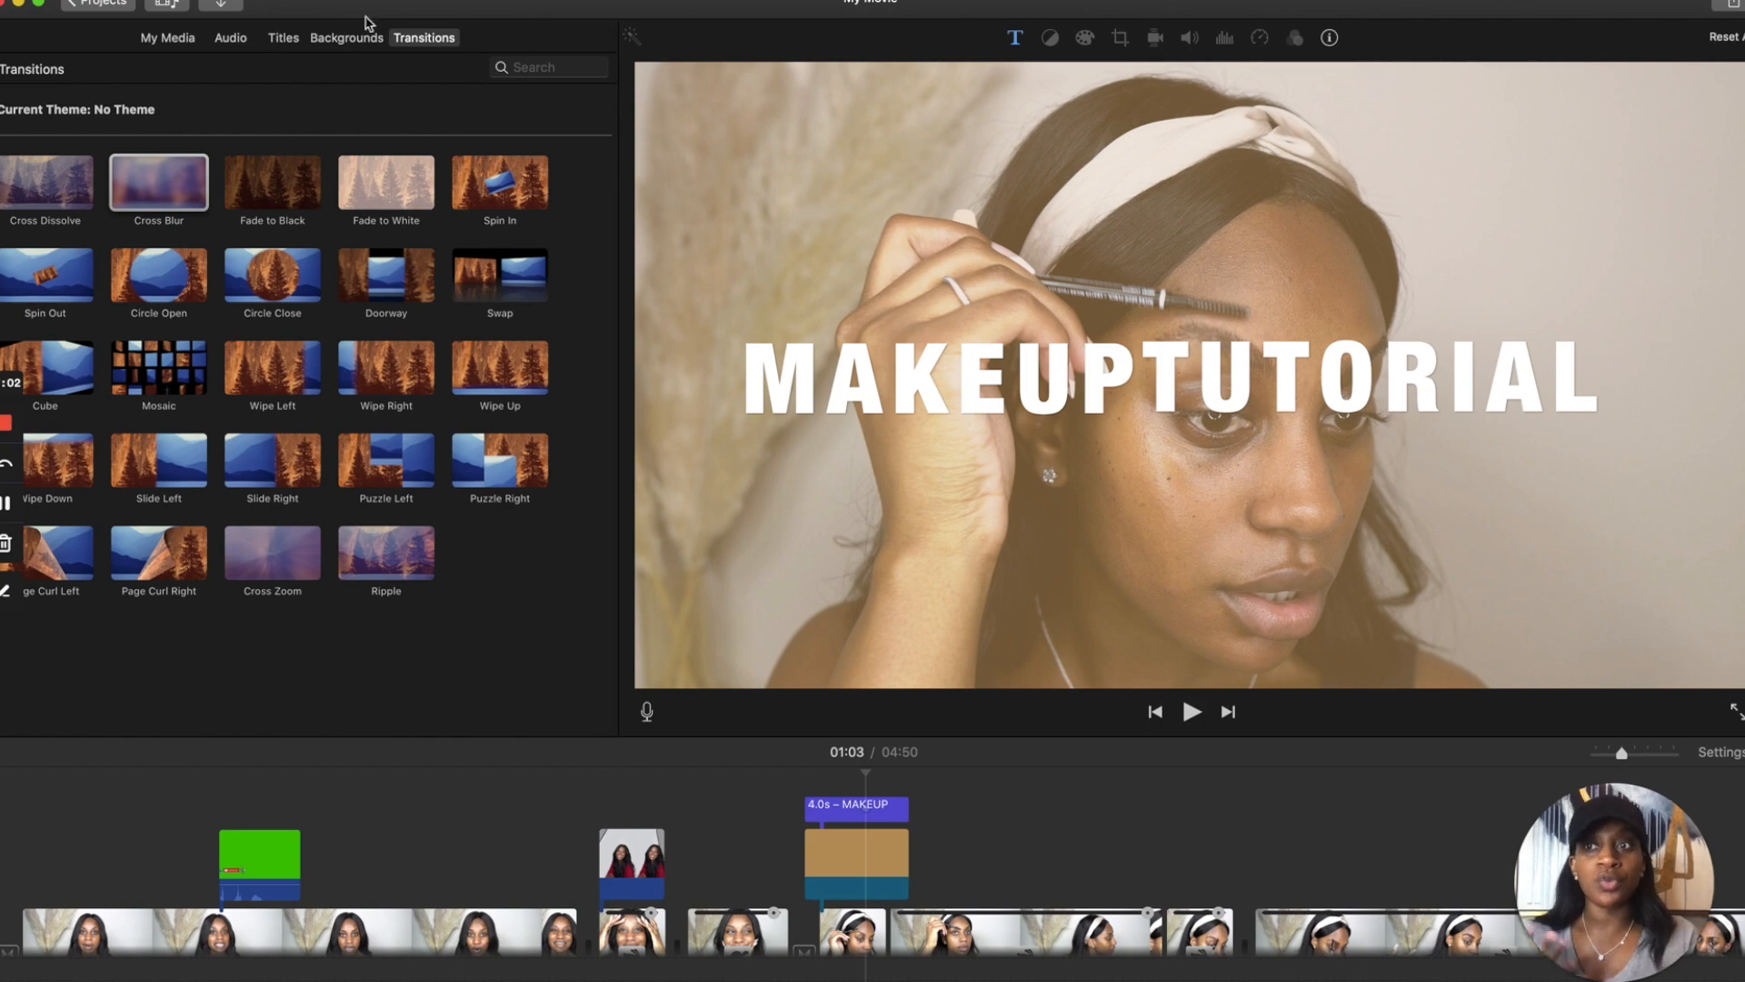
click(158, 43)
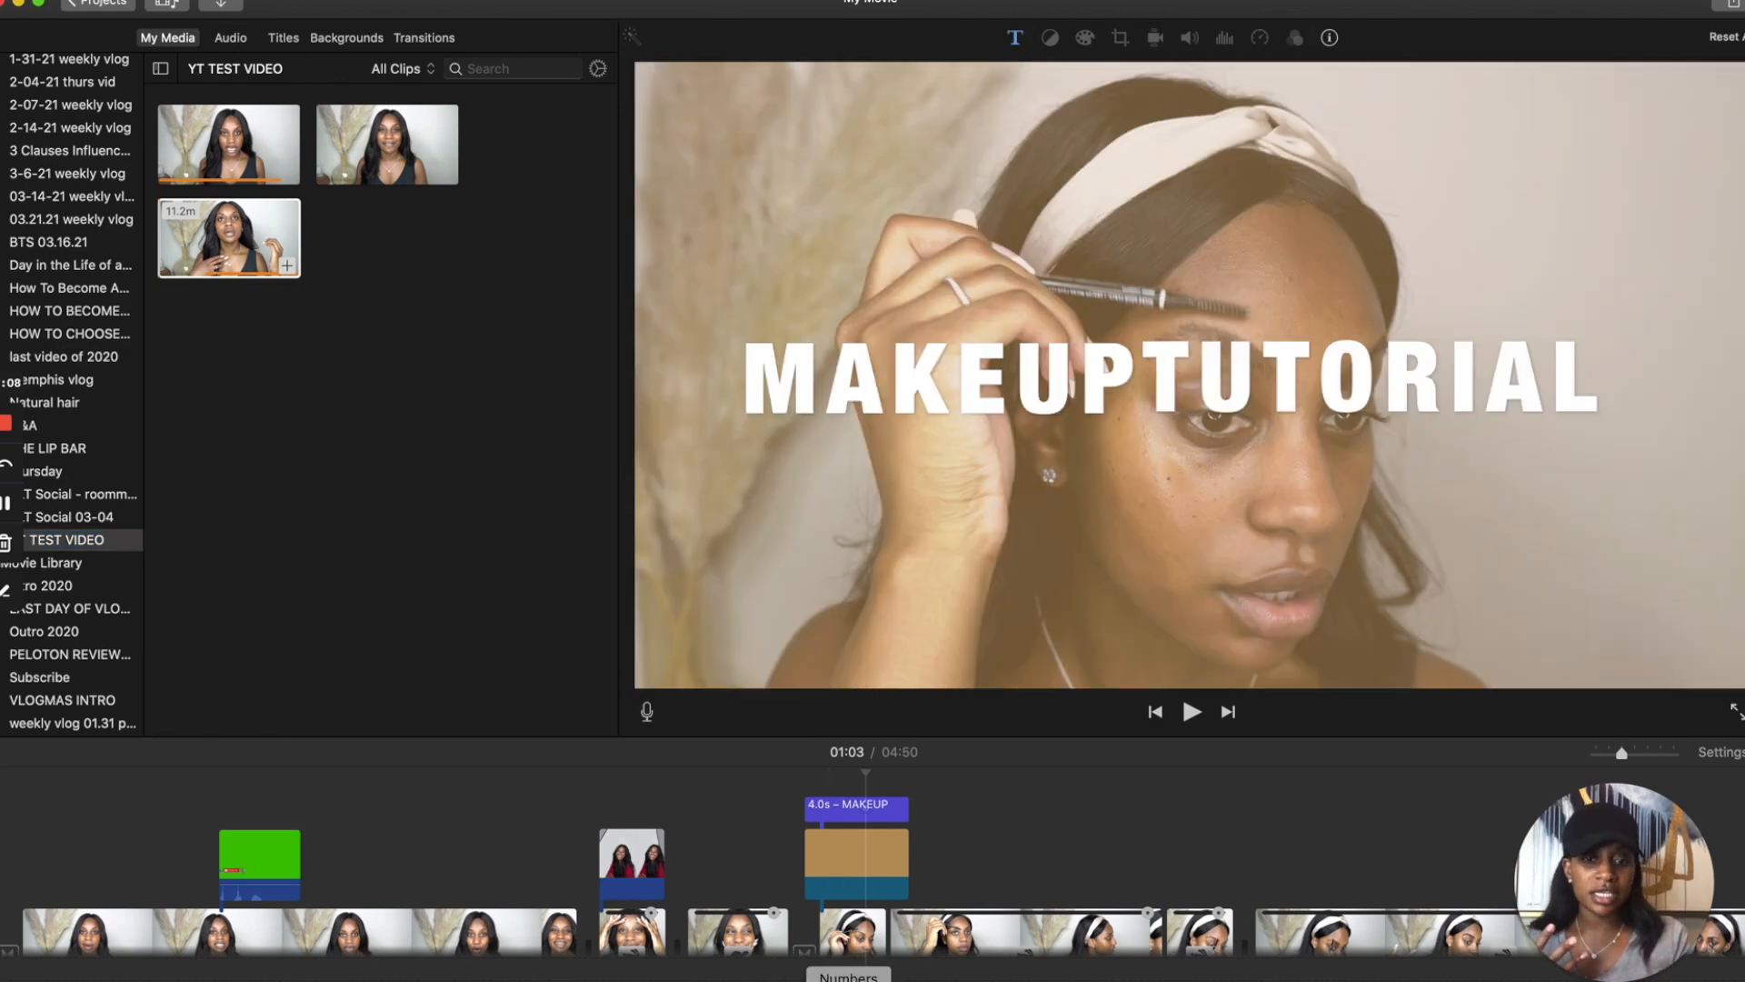
click(856, 891)
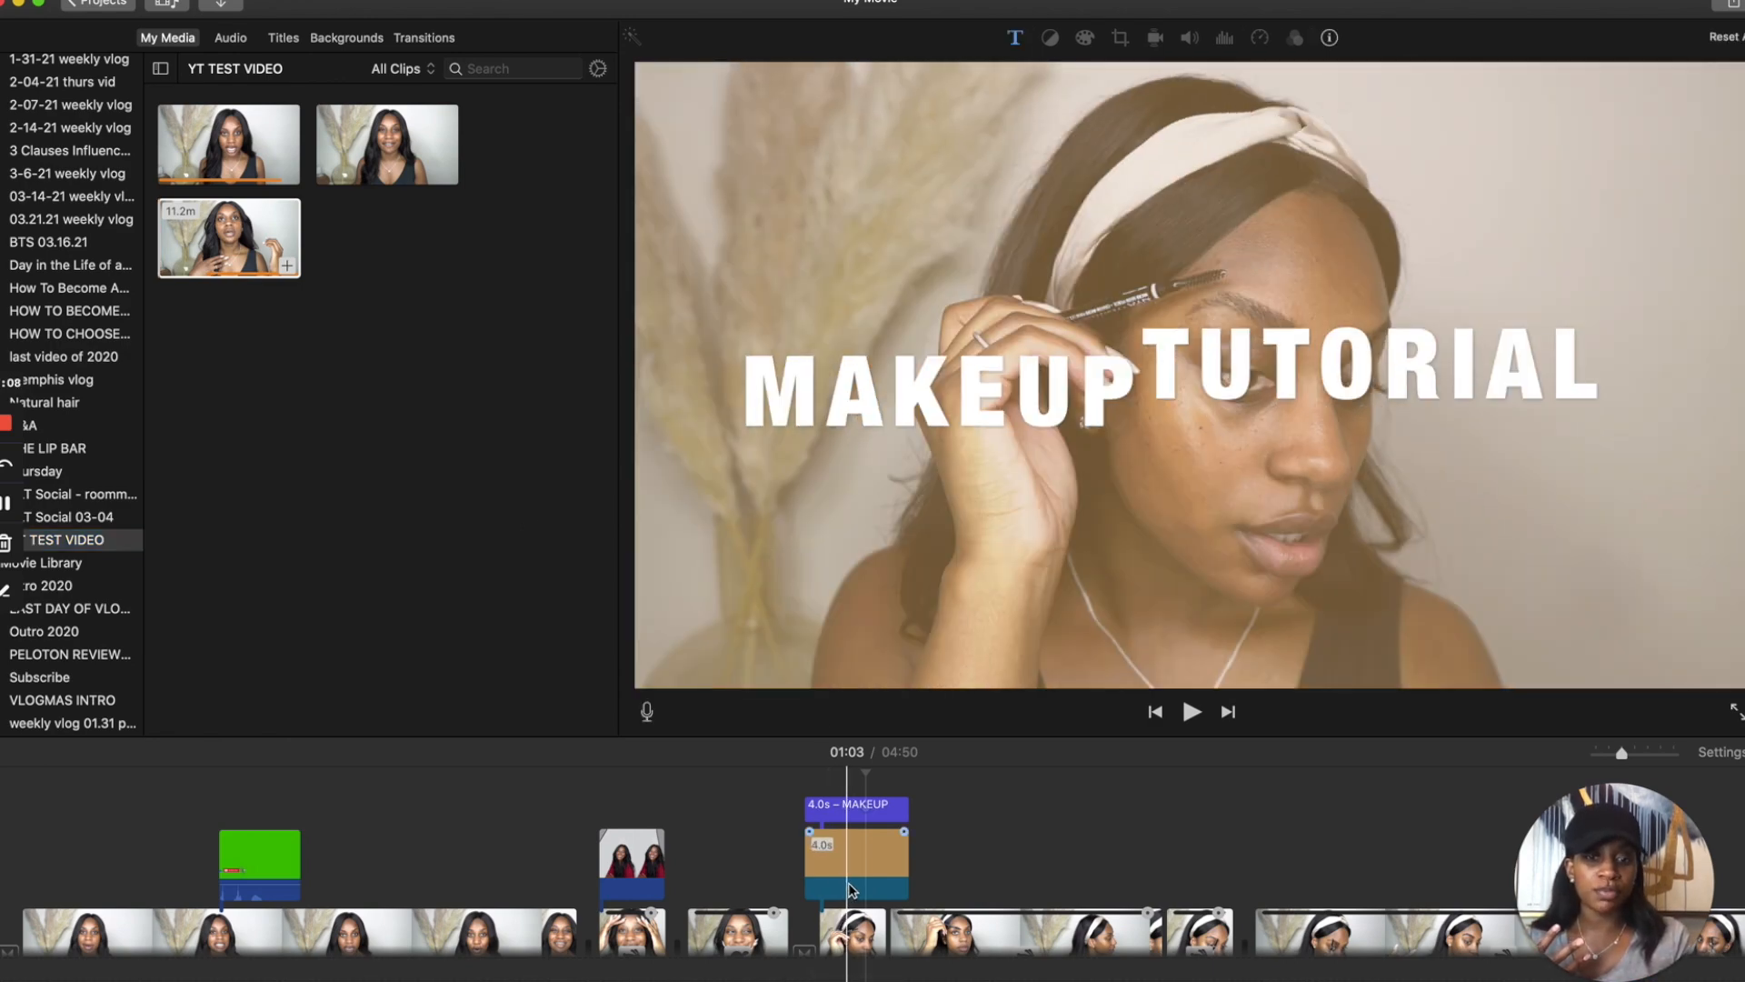